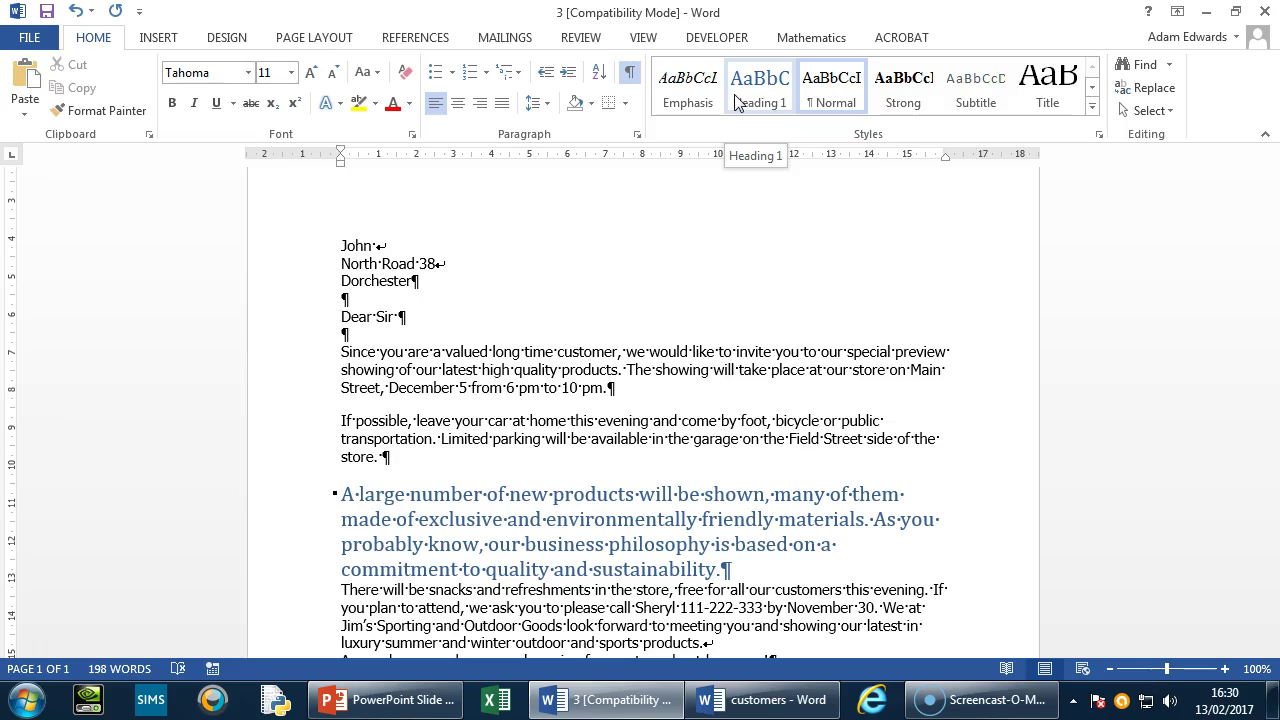
Step: Zoom the letter to 170% and examine the paragraph marks between the address, greeting and body paragraphs
click(1225, 668)
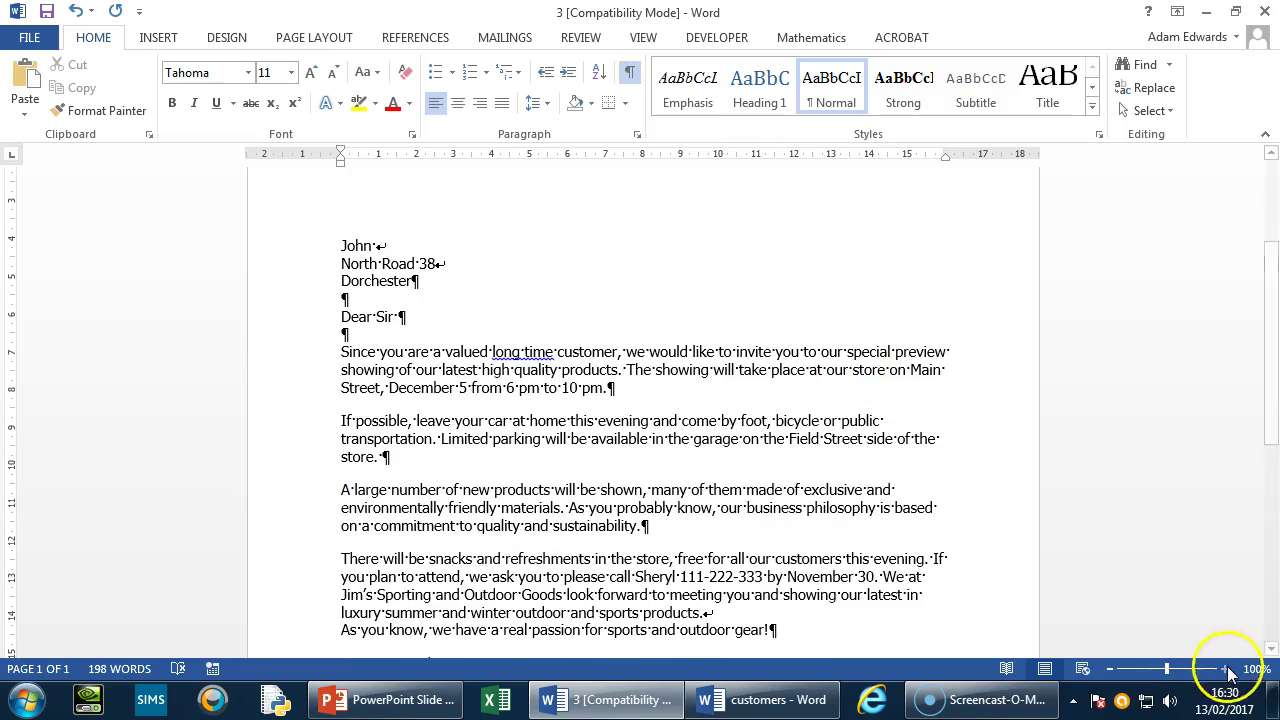
click(1225, 668)
click(1225, 668)
click(1225, 668)
click(1225, 668)
click(1225, 668)
click(1225, 668)
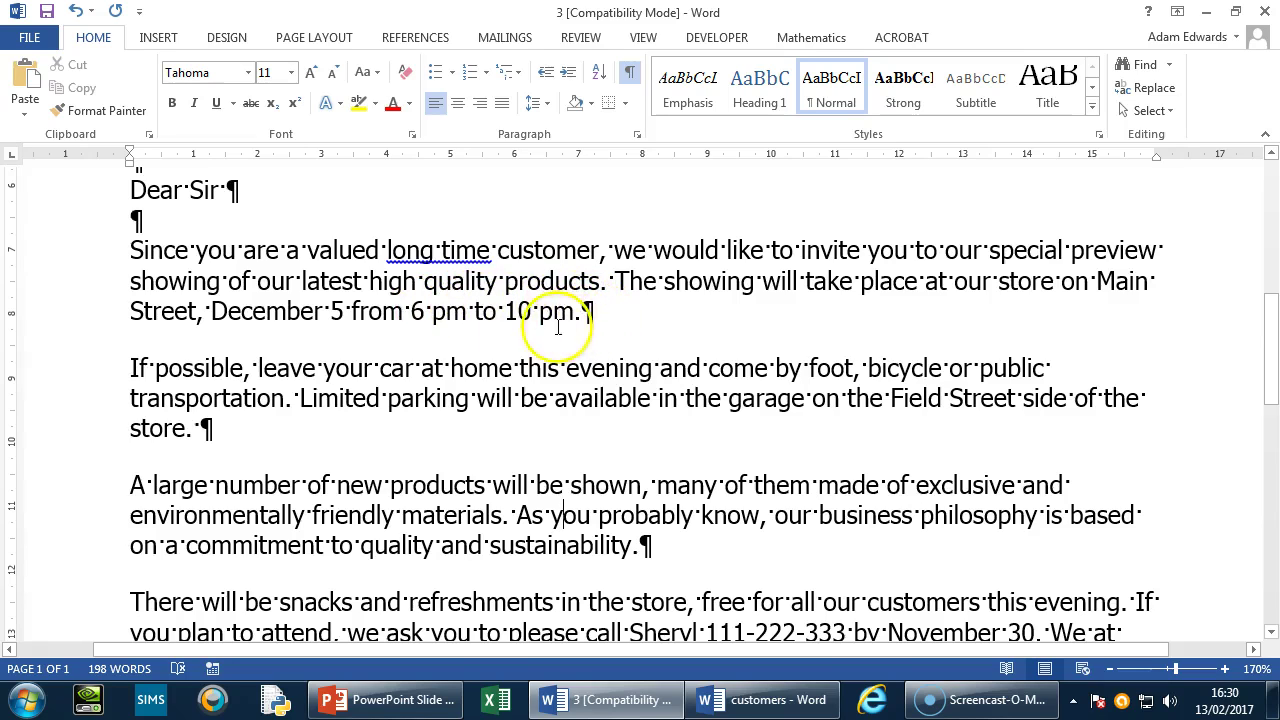
scroll(263, 294, up, 4)
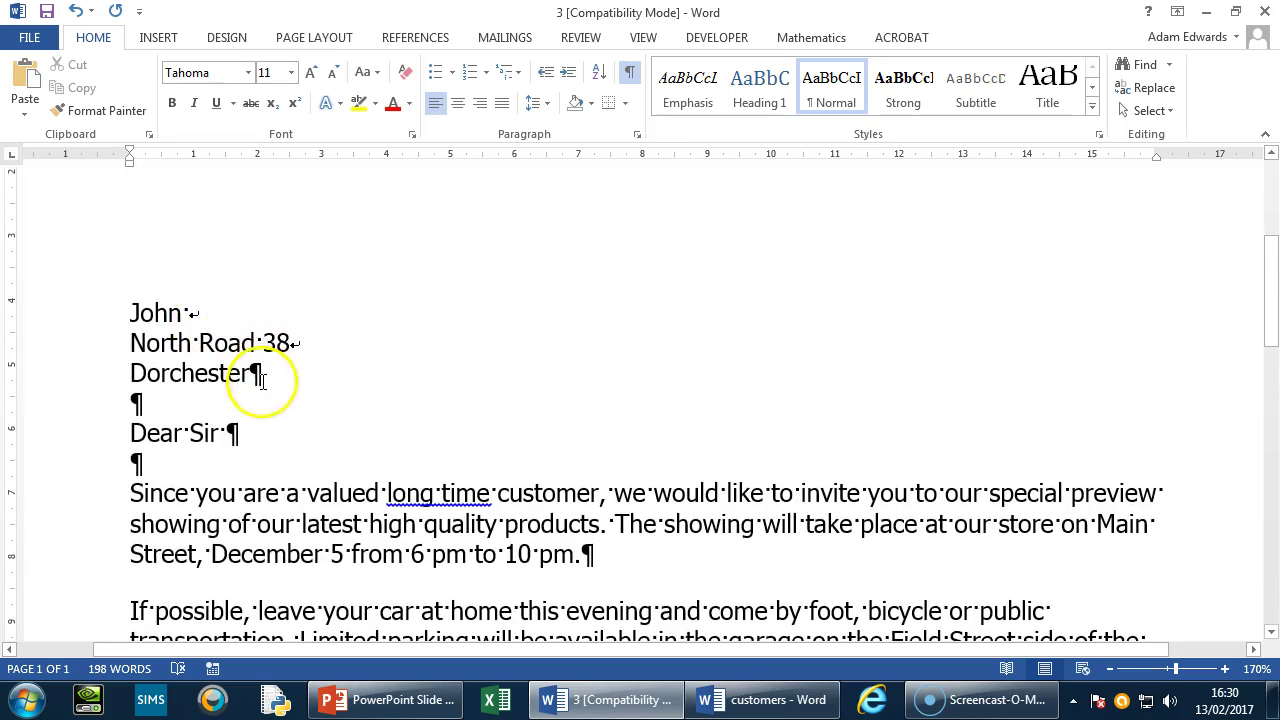
scroll(152, 400, down, 1)
scroll(155, 410, down, 1)
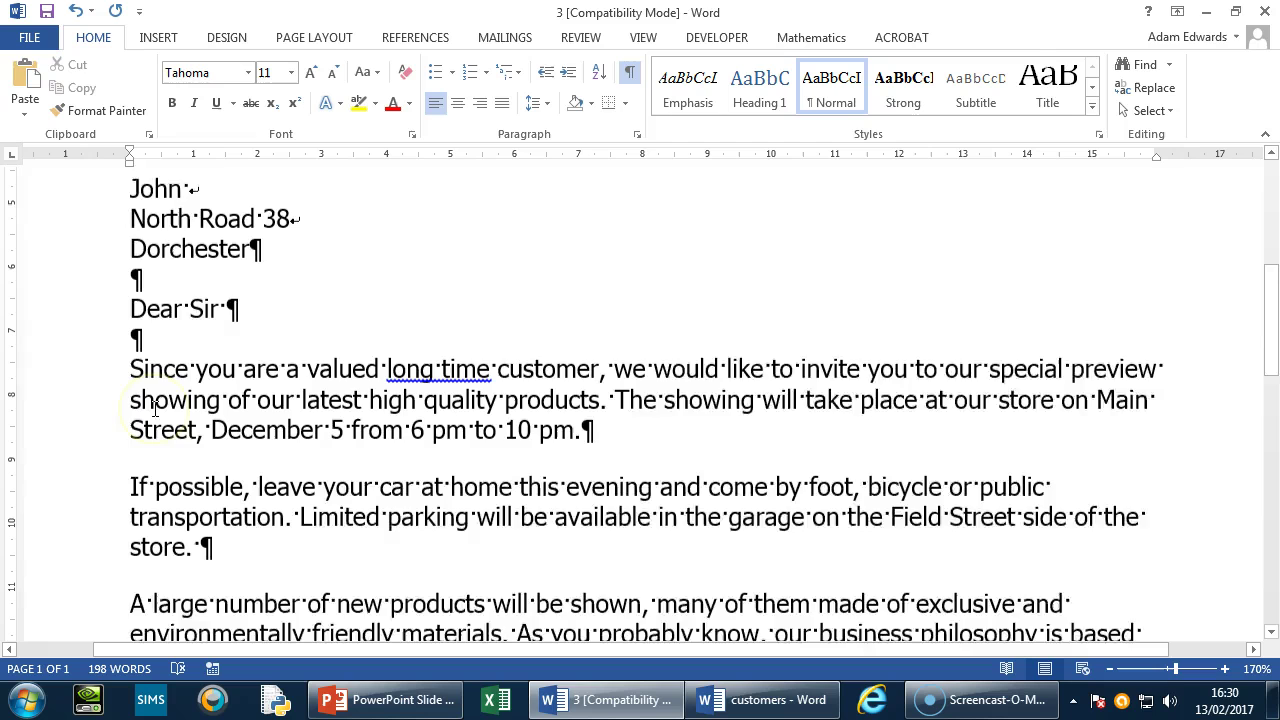
scroll(288, 508, down, 1)
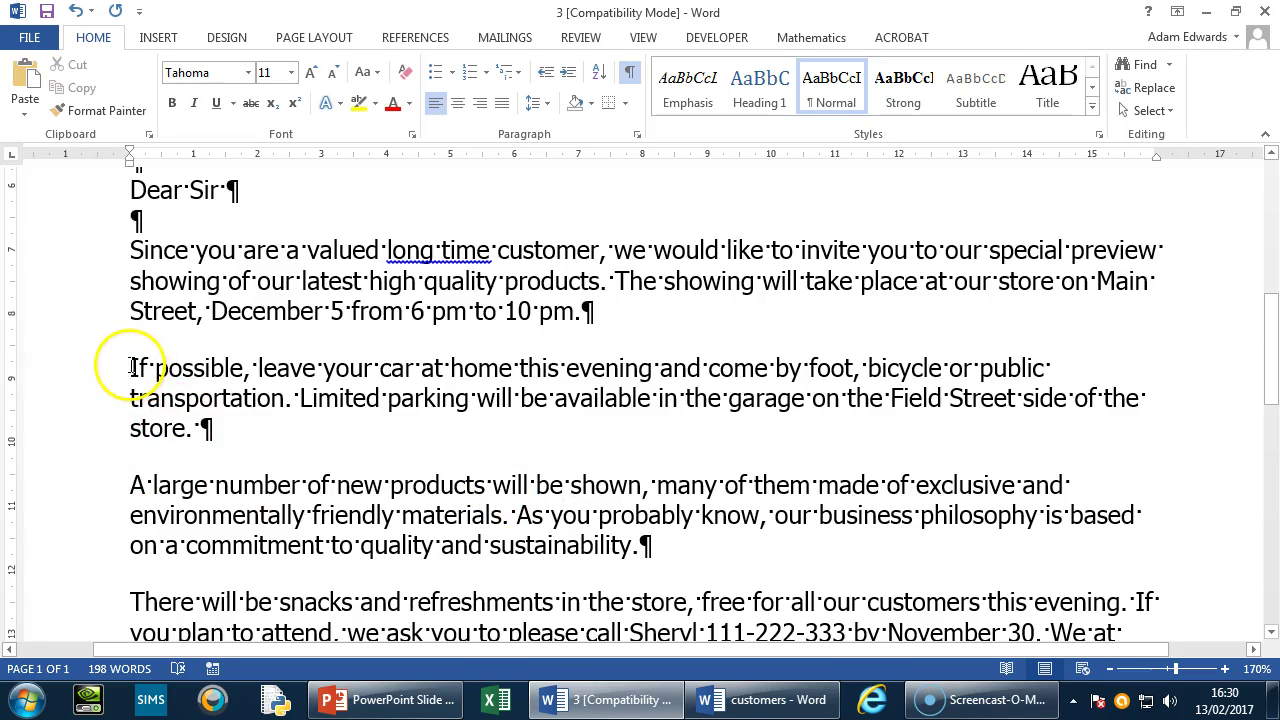
drag(137, 373, 156, 415)
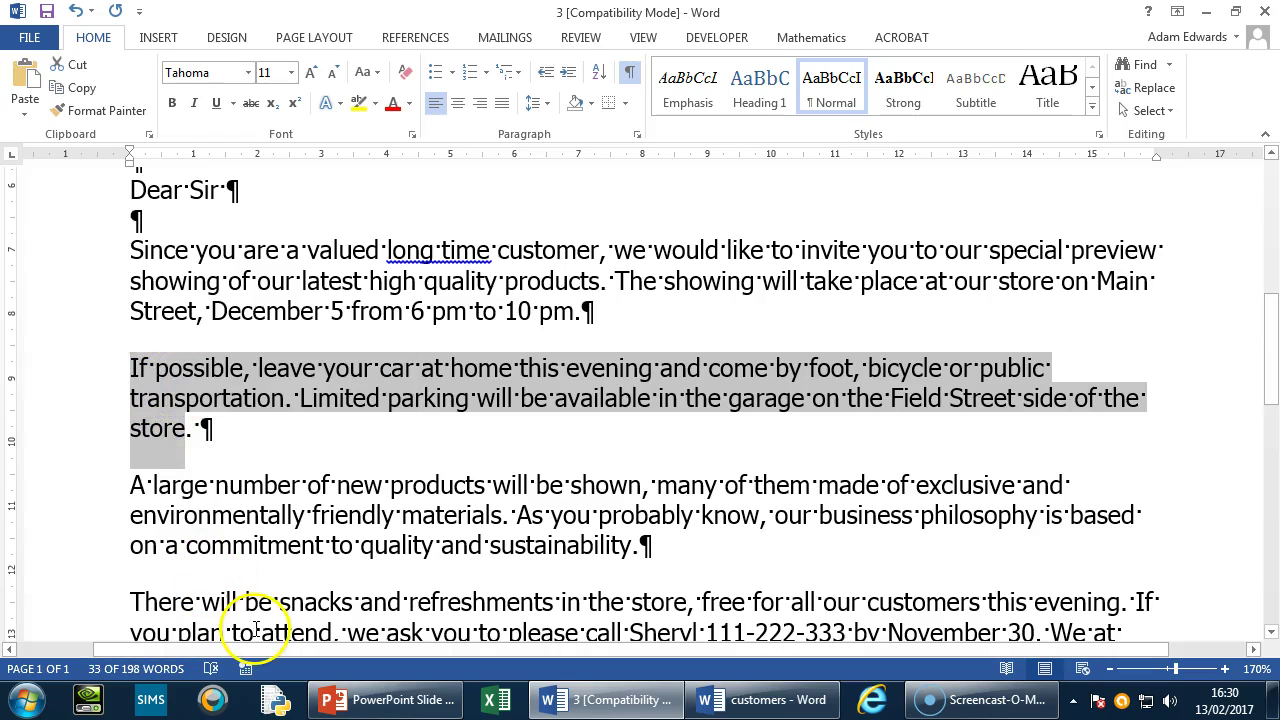
drag(362, 545, 560, 550)
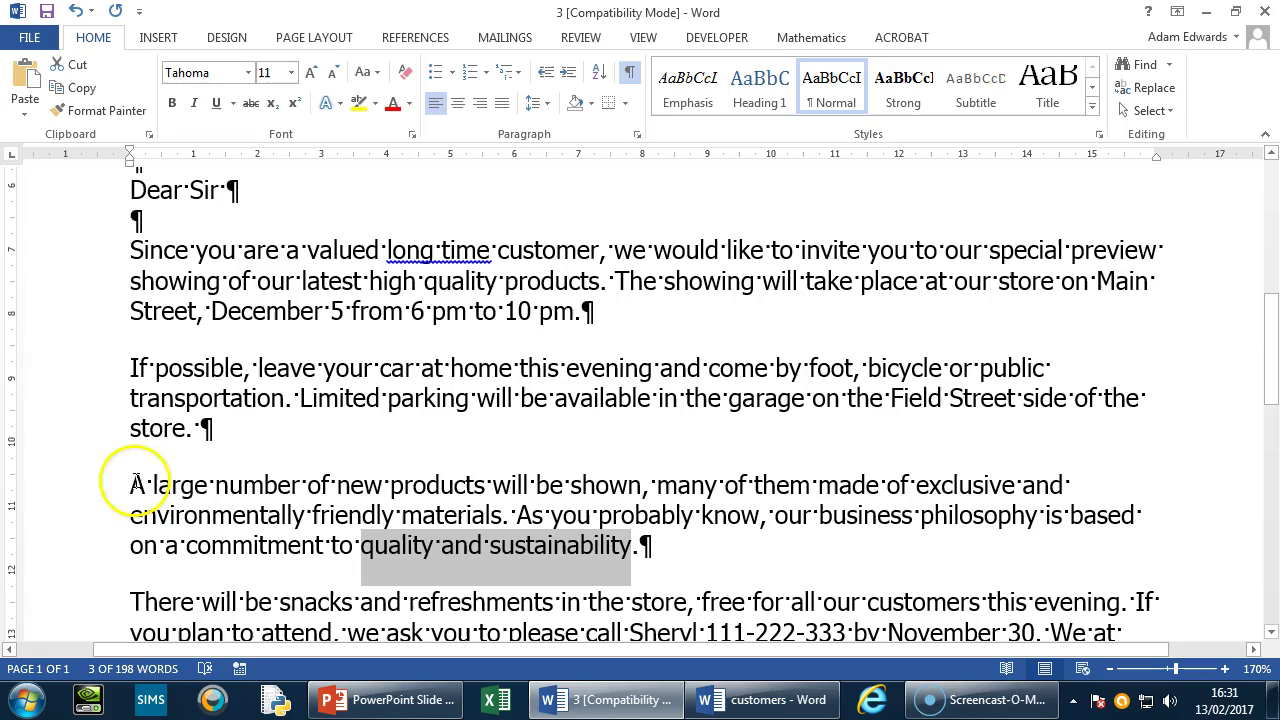
Step: Remove the paragraph break before "A large number of new products" so that paragraph joins the one ending "side of the store."
click(205, 428)
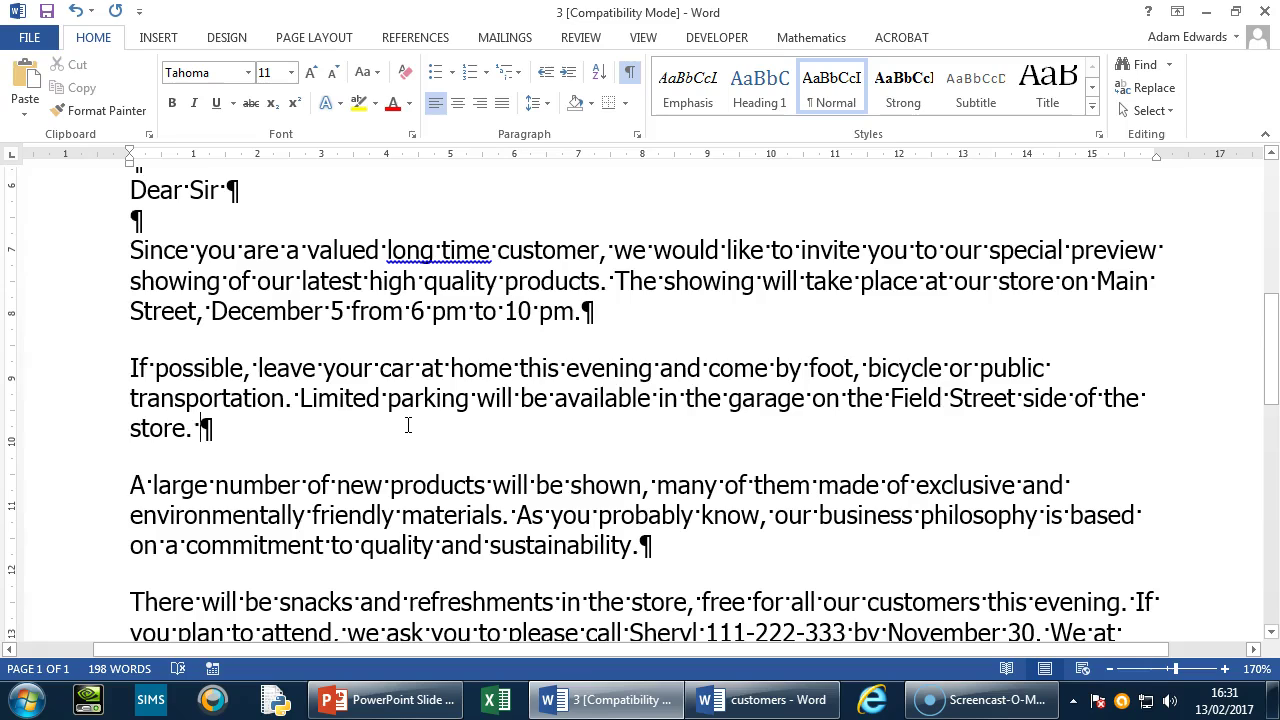
click(130, 487)
key(BackSpace)
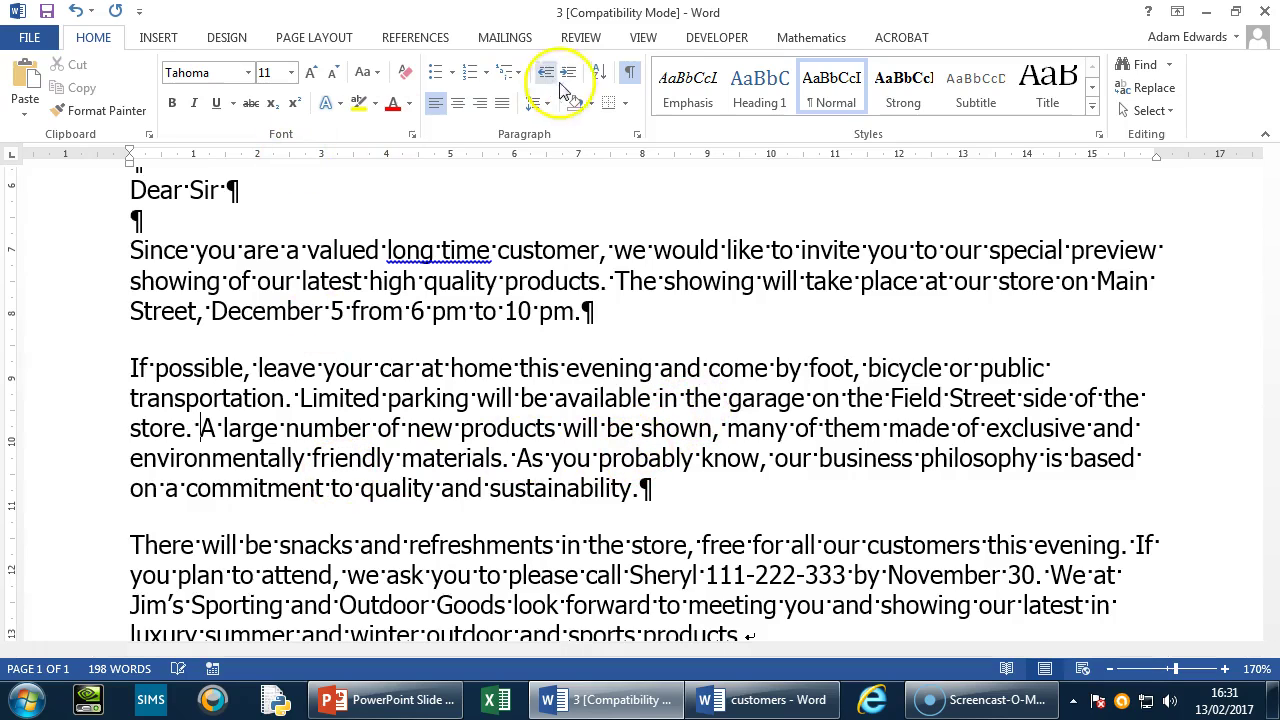
Step: Turn the formatting marks off and on again, and reduce the letter's zoom to 130%
click(378, 458)
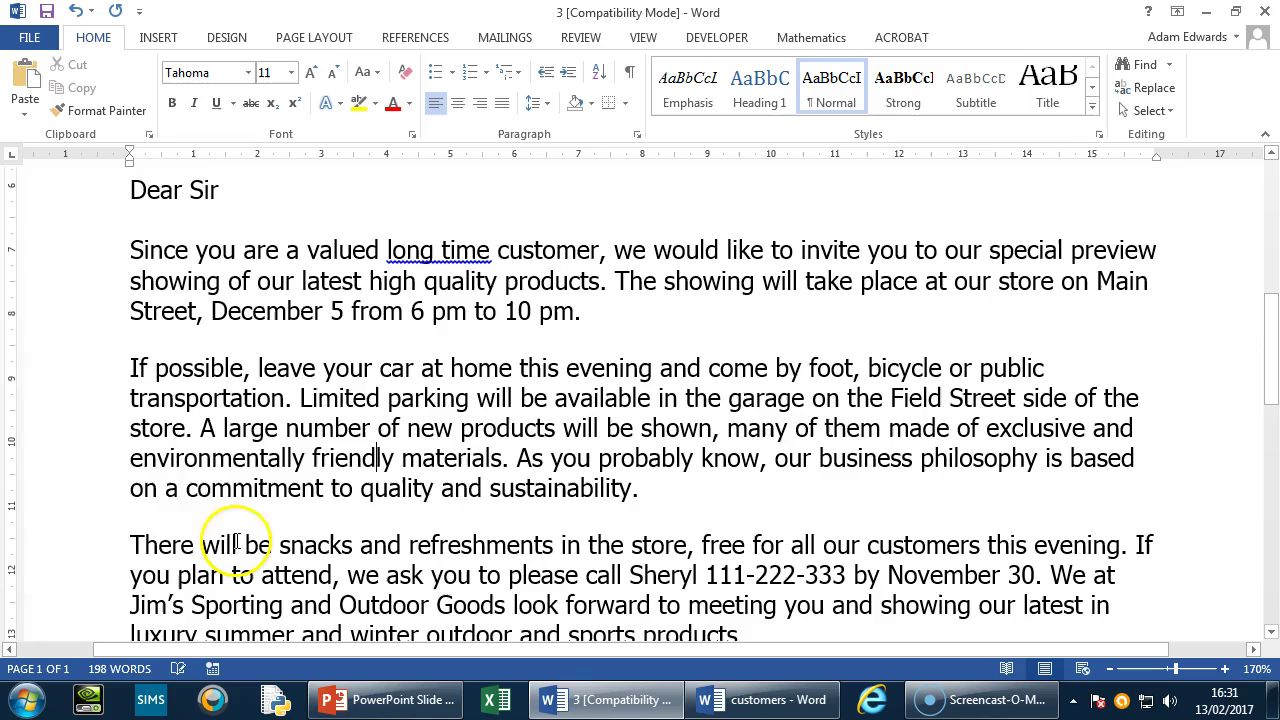
click(629, 72)
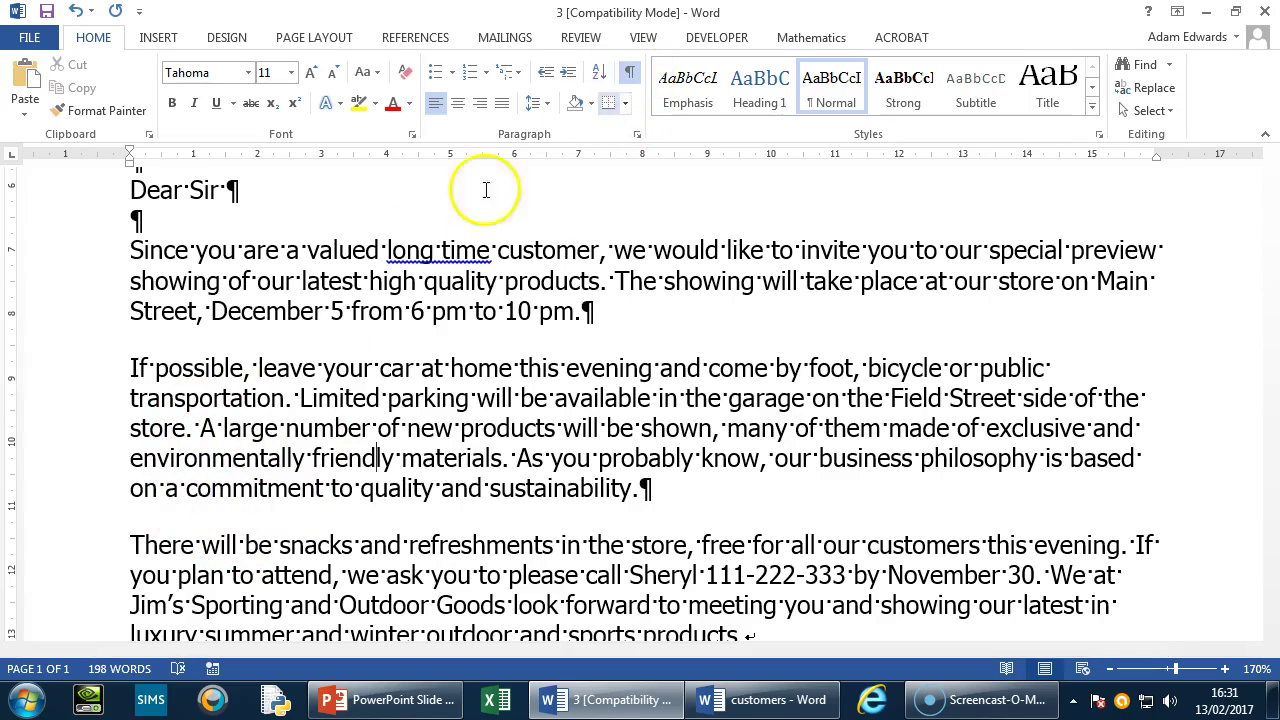
scroll(428, 475, up, 2)
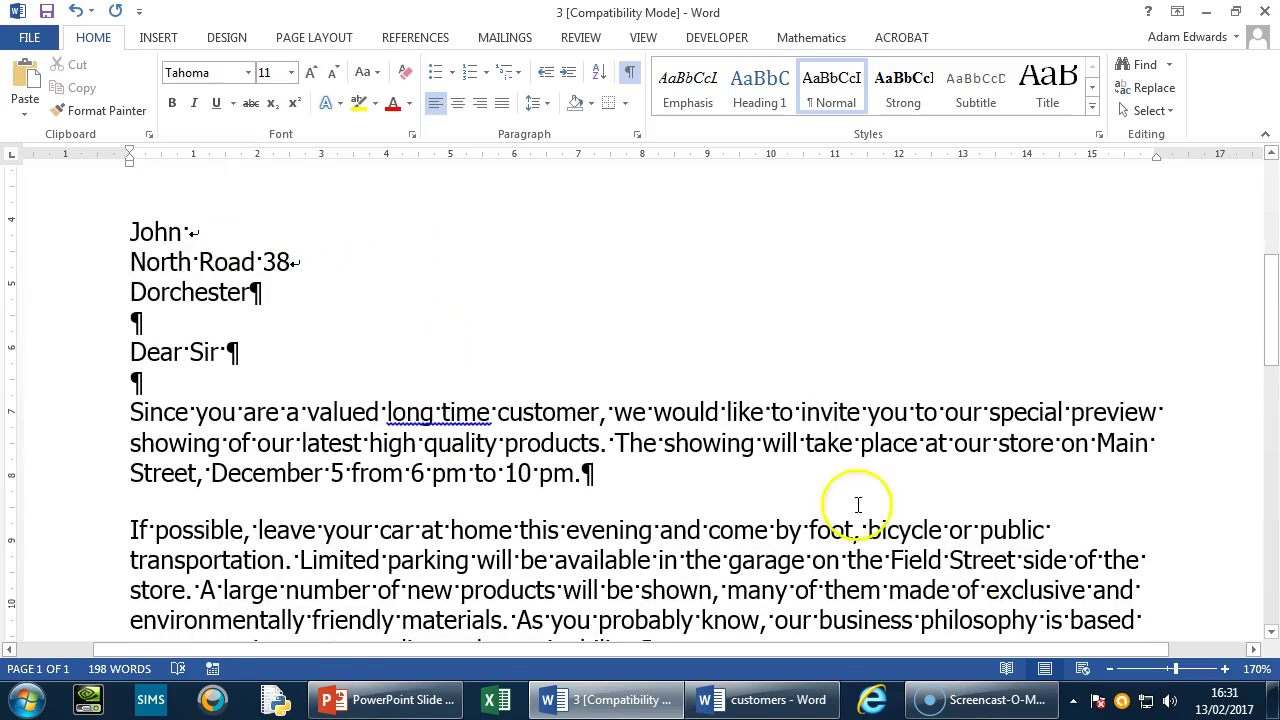
click(1109, 668)
click(1109, 668)
click(1109, 668)
click(1109, 668)
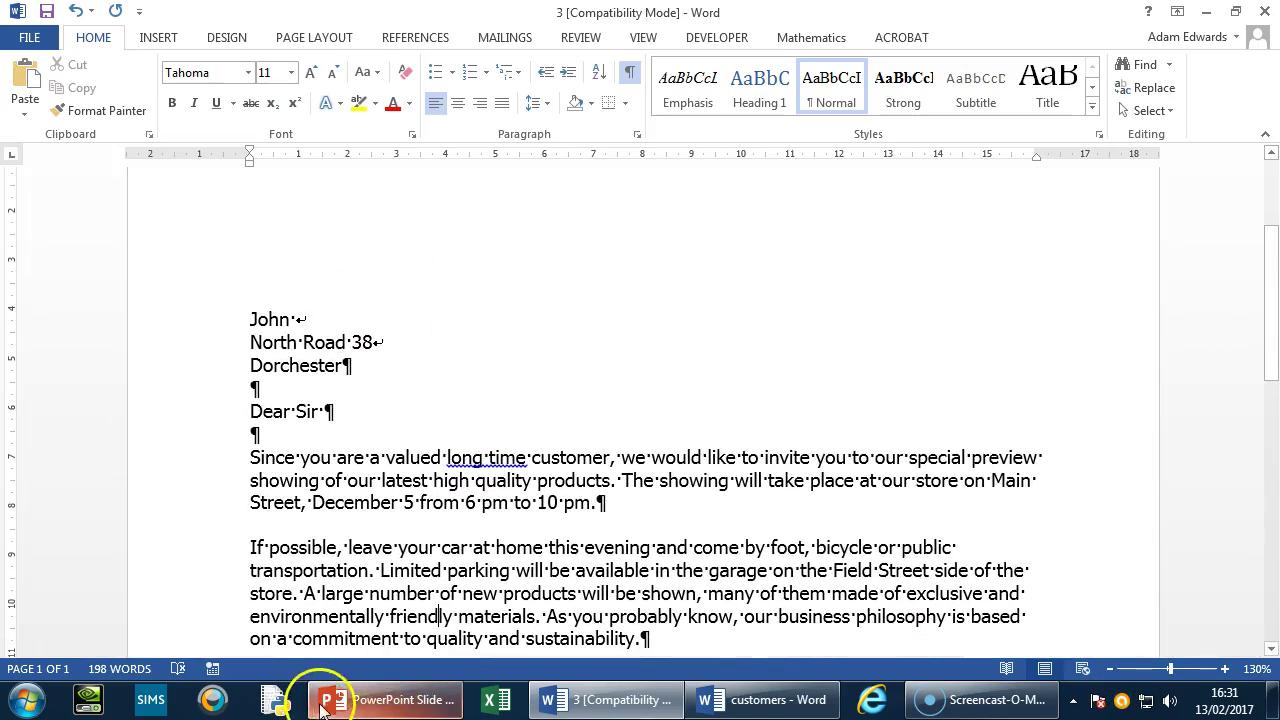
Step: Switch to the PowerPoint slide show and go through the slides on the Find and Replace functions
click(390, 700)
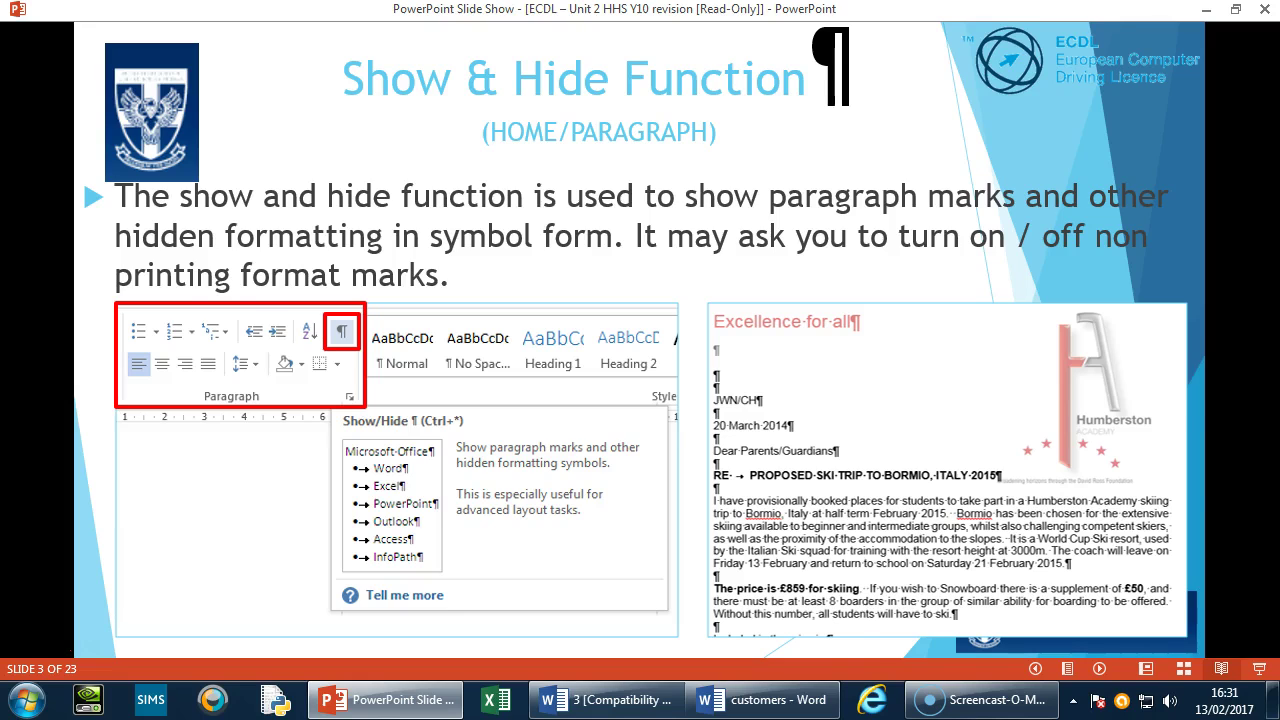
key(Right)
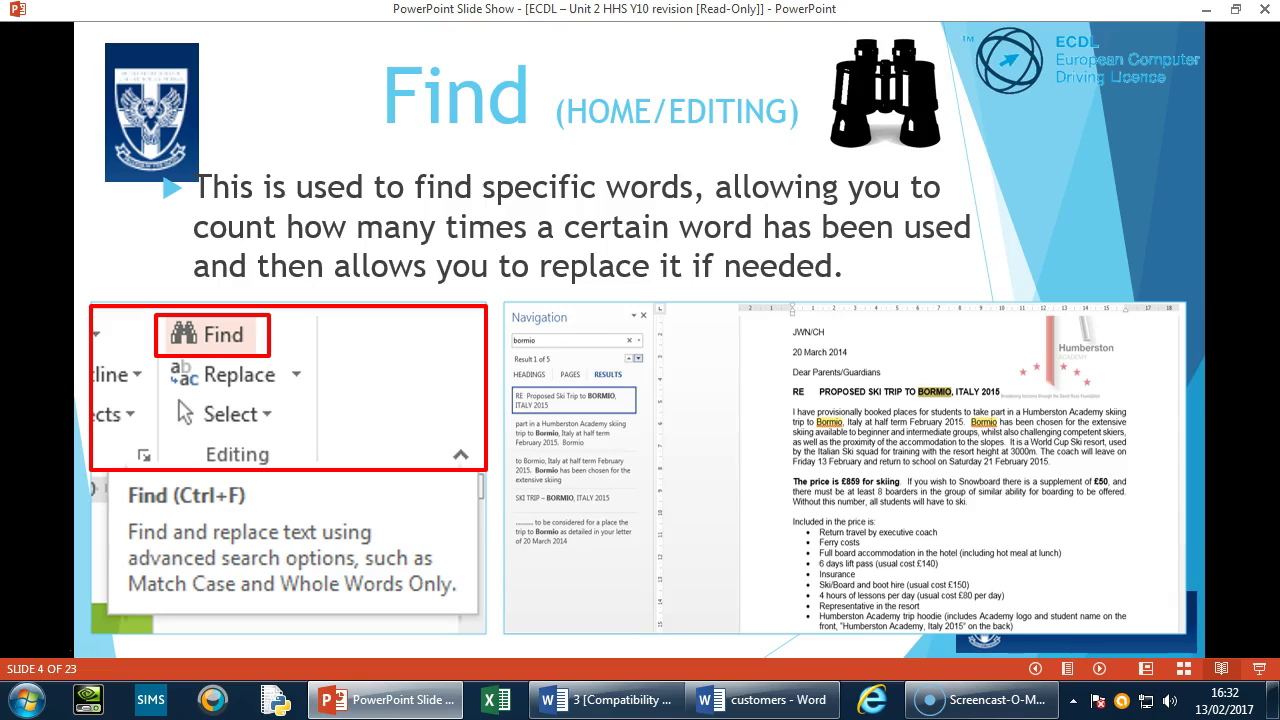
key(Right)
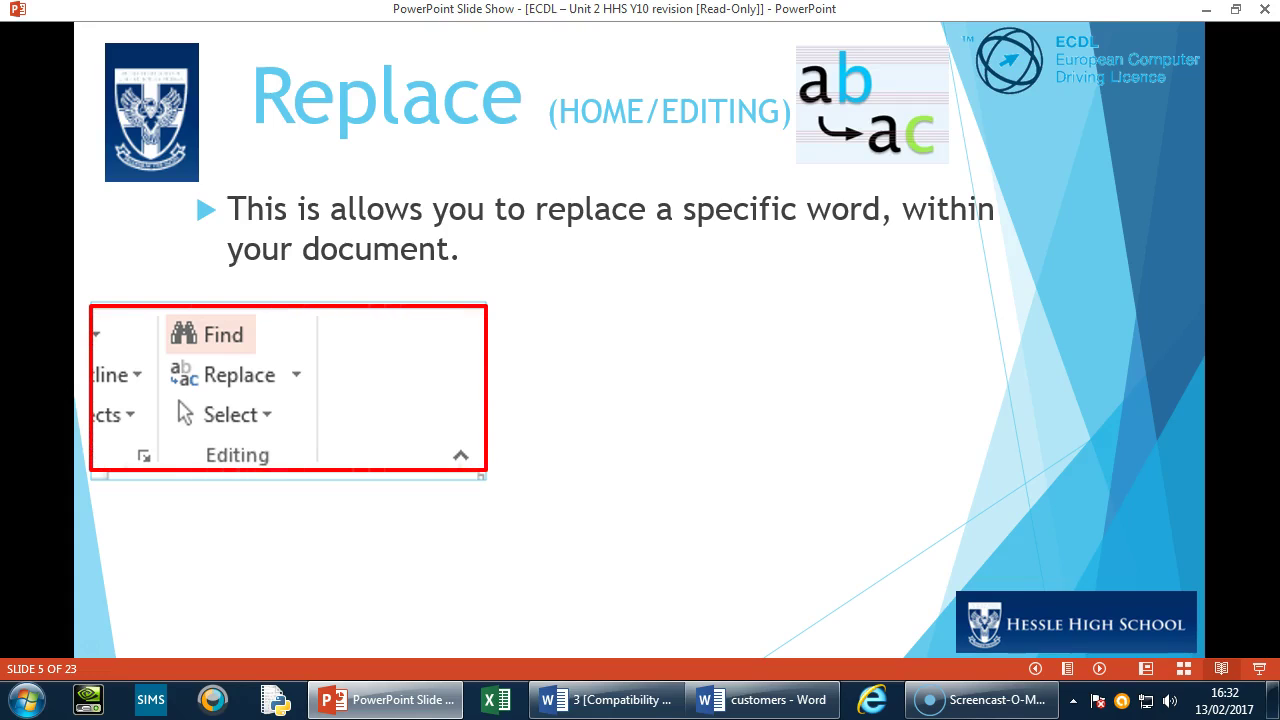
key(Right)
key(Right)
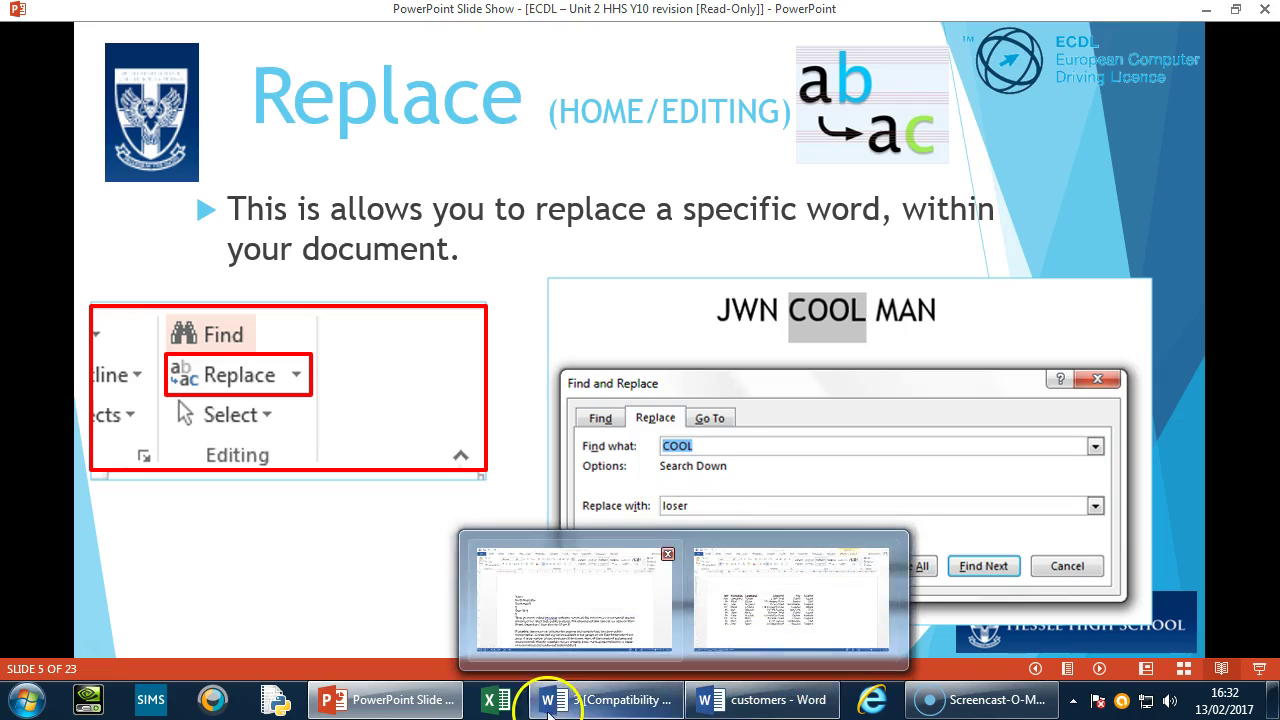
Step: Switch back to the letter in Word, zoom it to 110% and hide the formatting marks
click(570, 699)
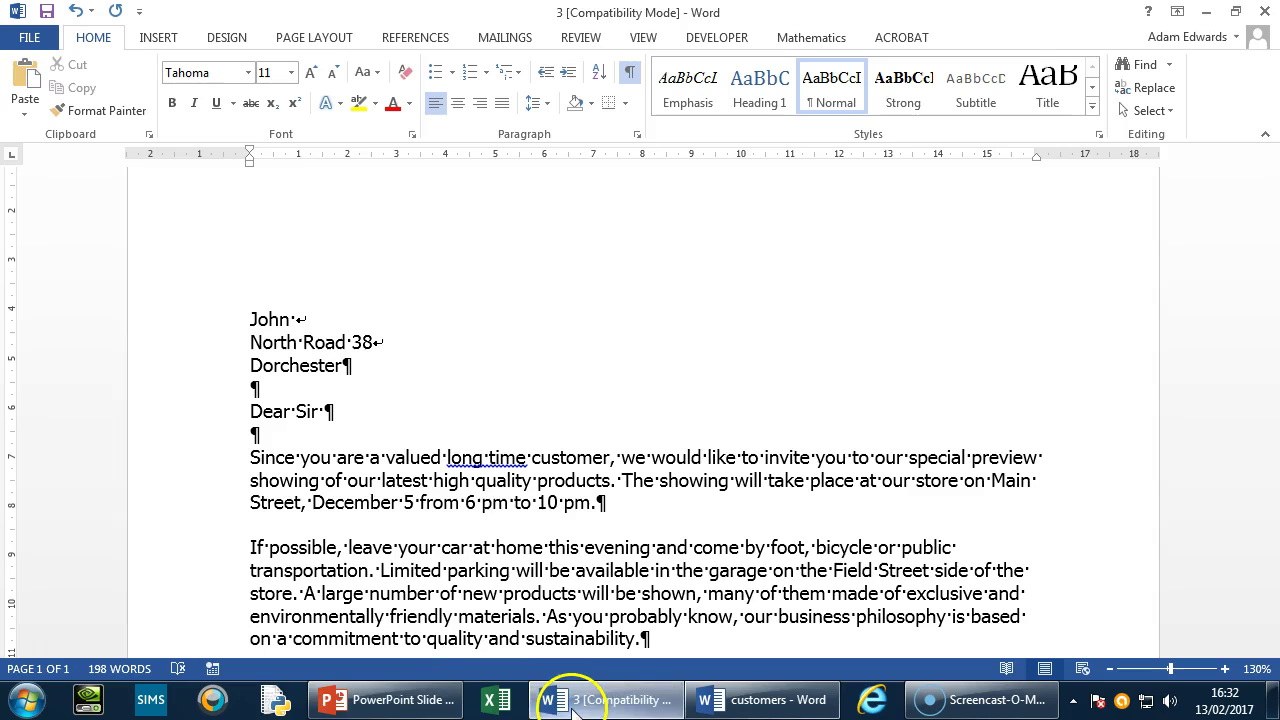
click(1140, 668)
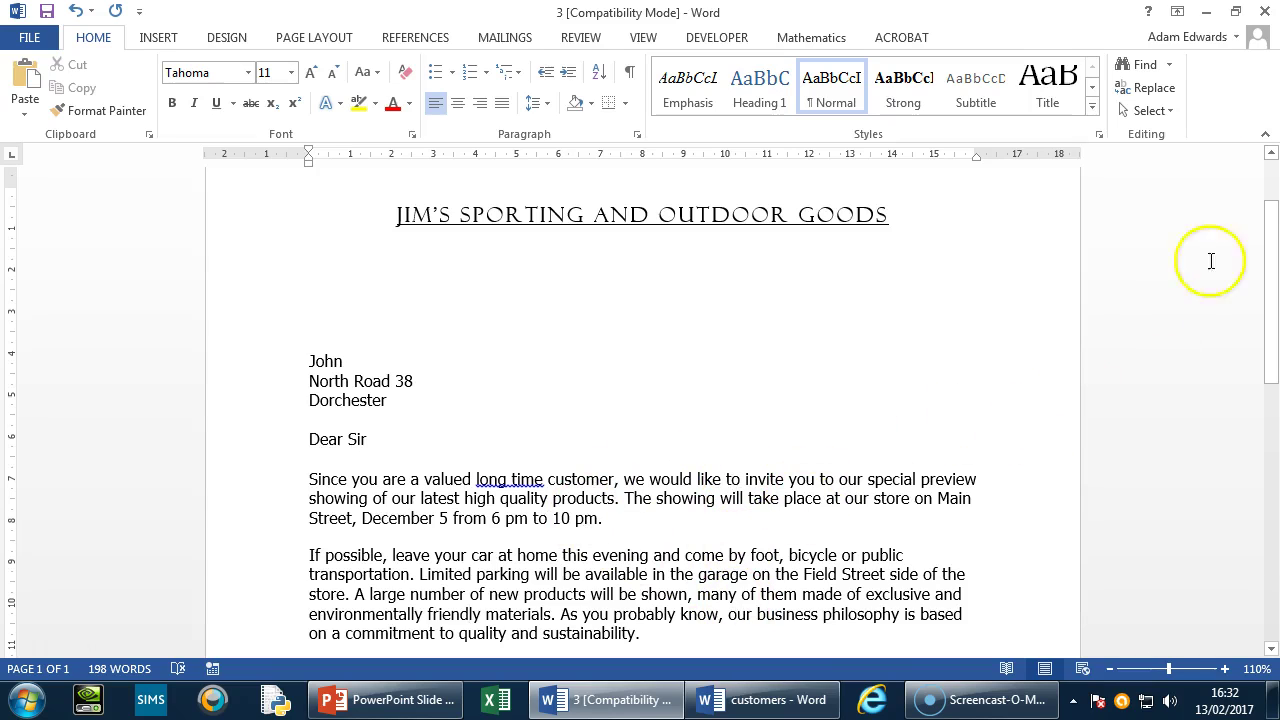
Step: Search the letter for the word "and" and review the highlighted matches from the body up to the heading
click(1169, 65)
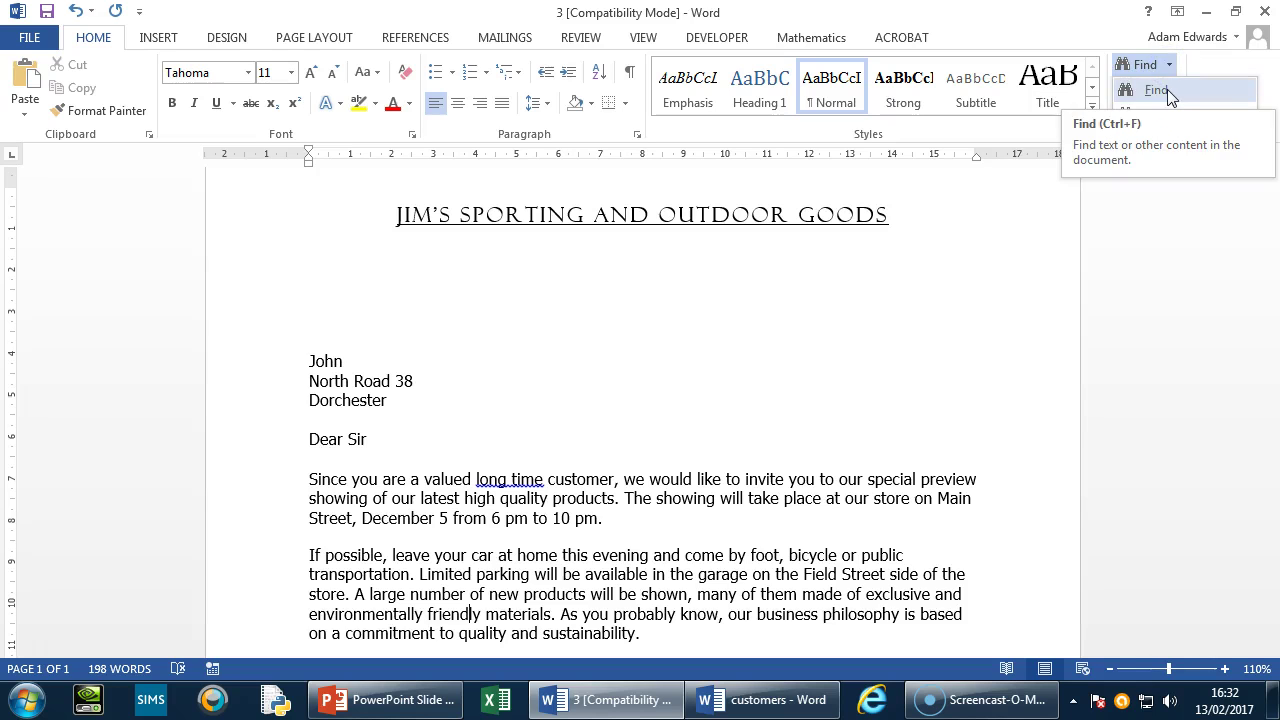
click(1160, 90)
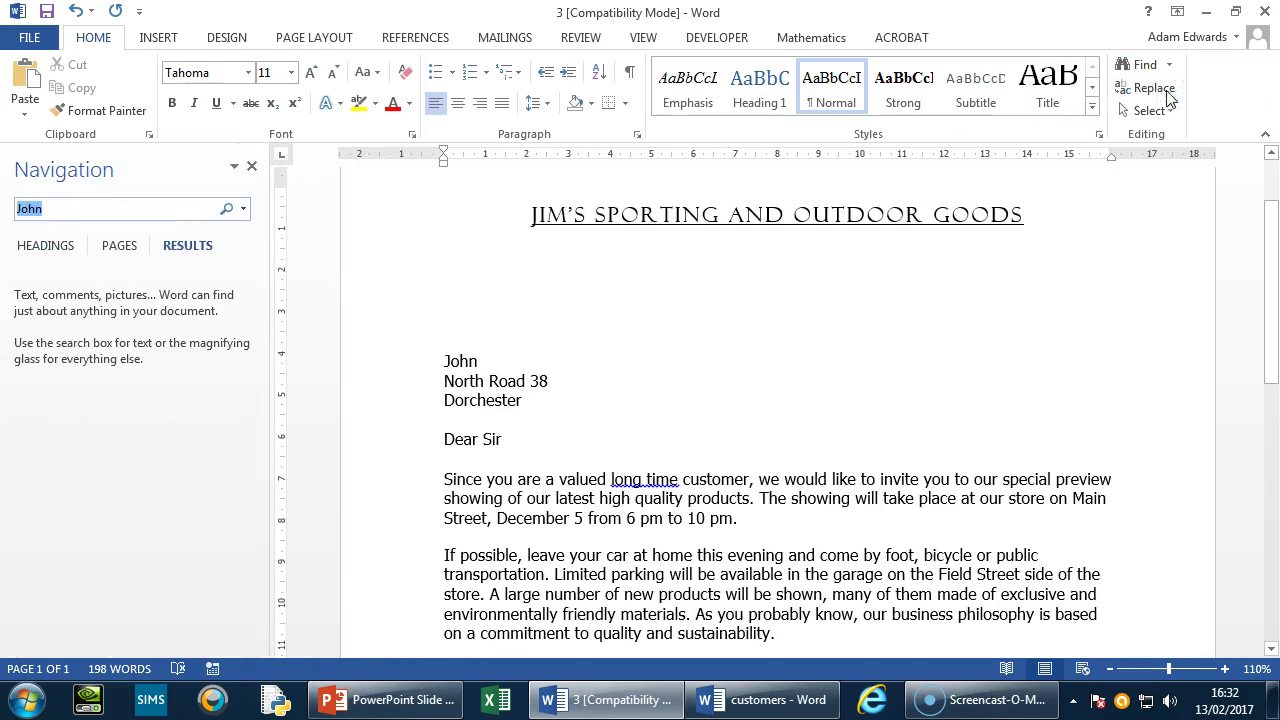
click(226, 208)
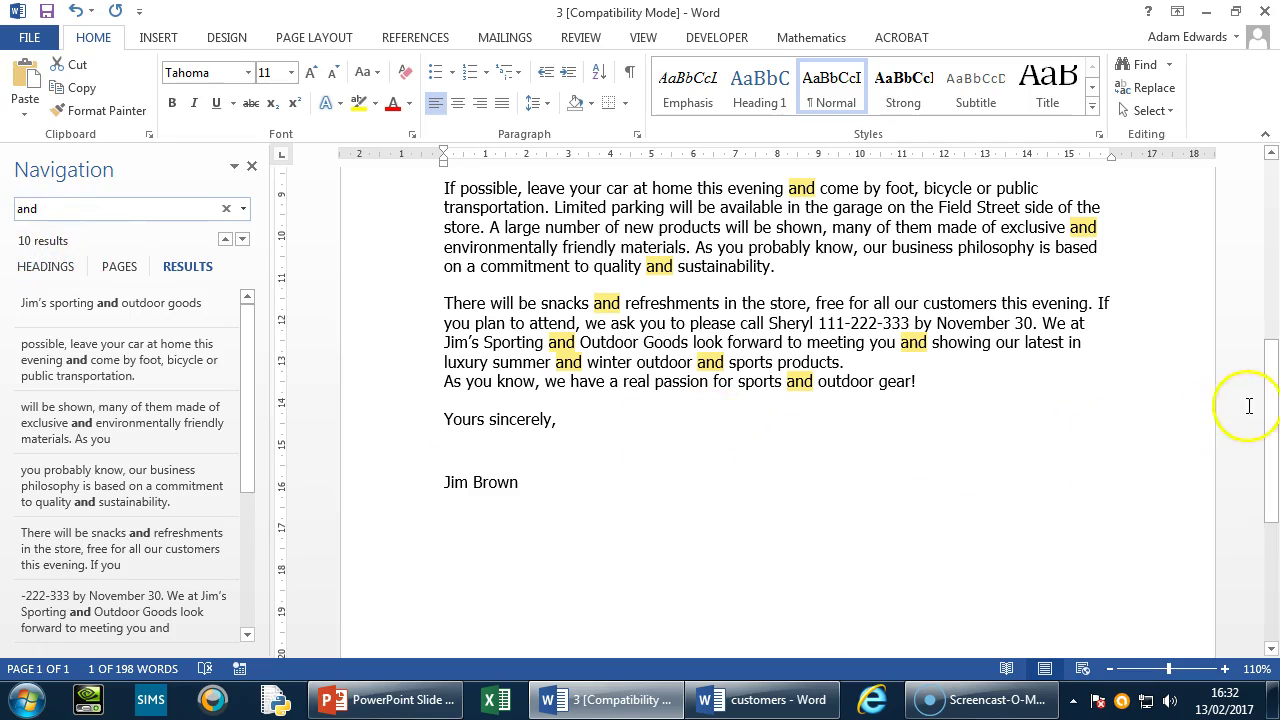
drag(1272, 383, 1273, 303)
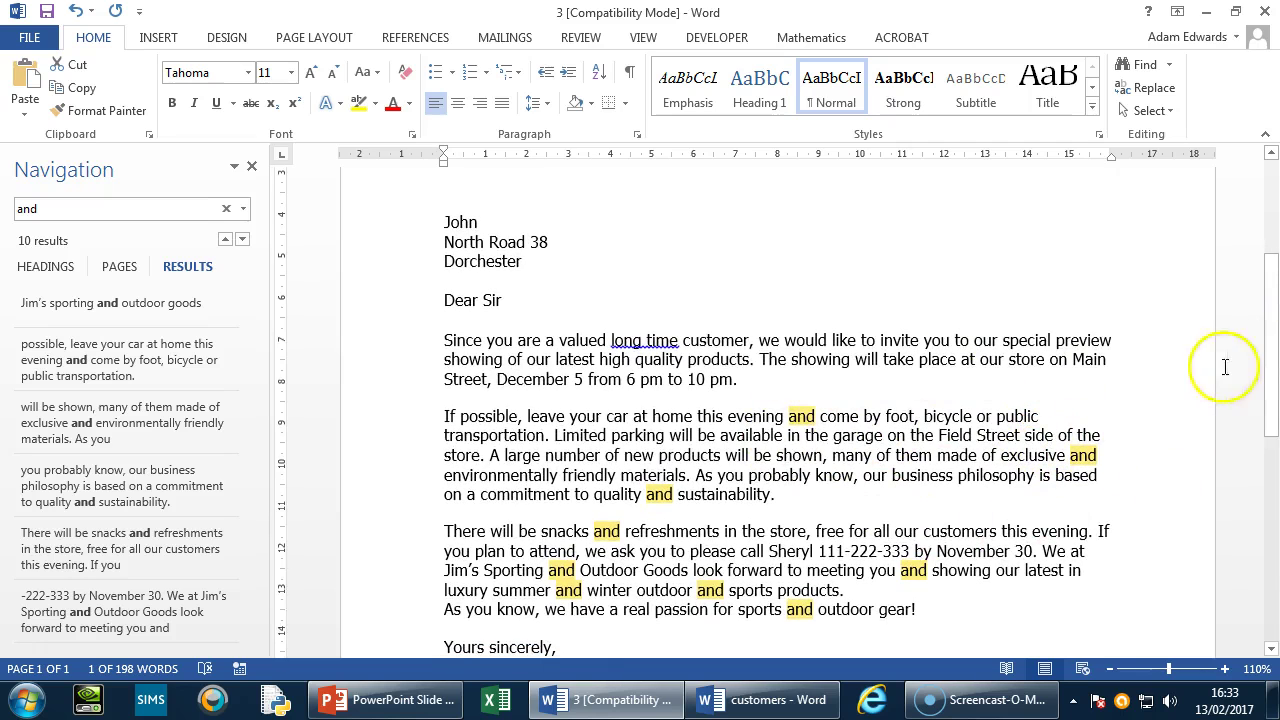
drag(1272, 300, 1273, 234)
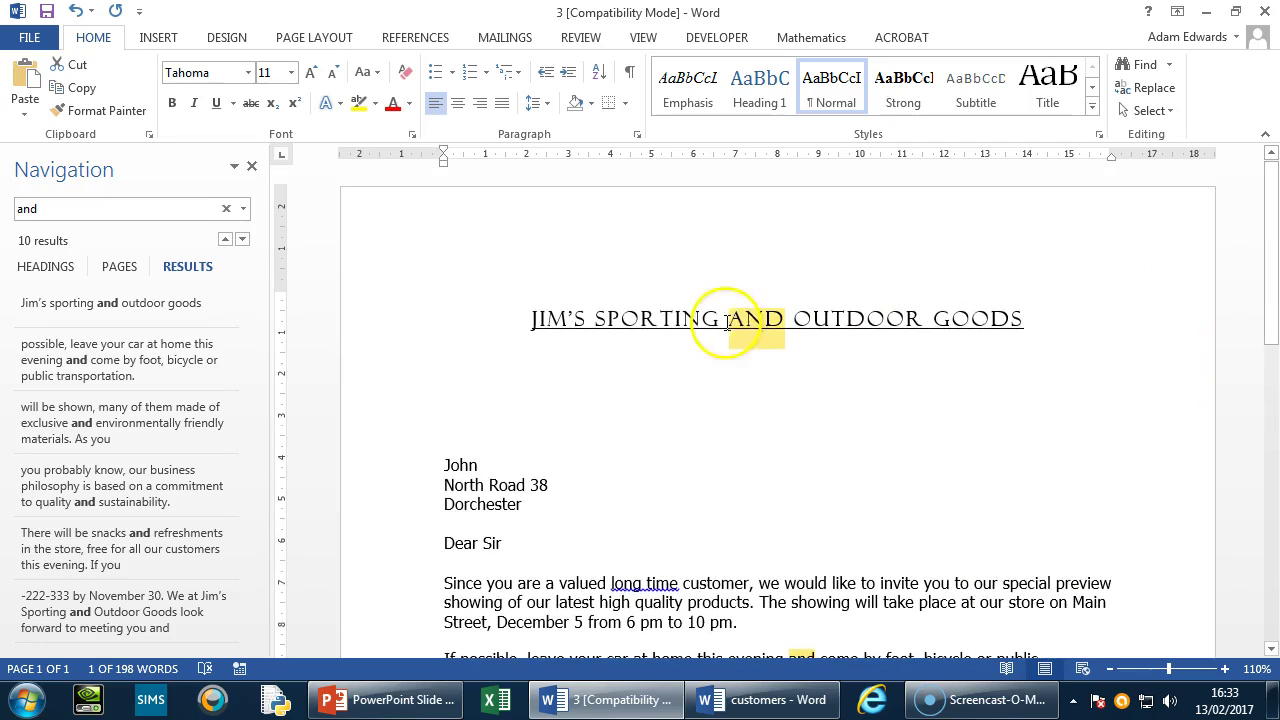
click(729, 237)
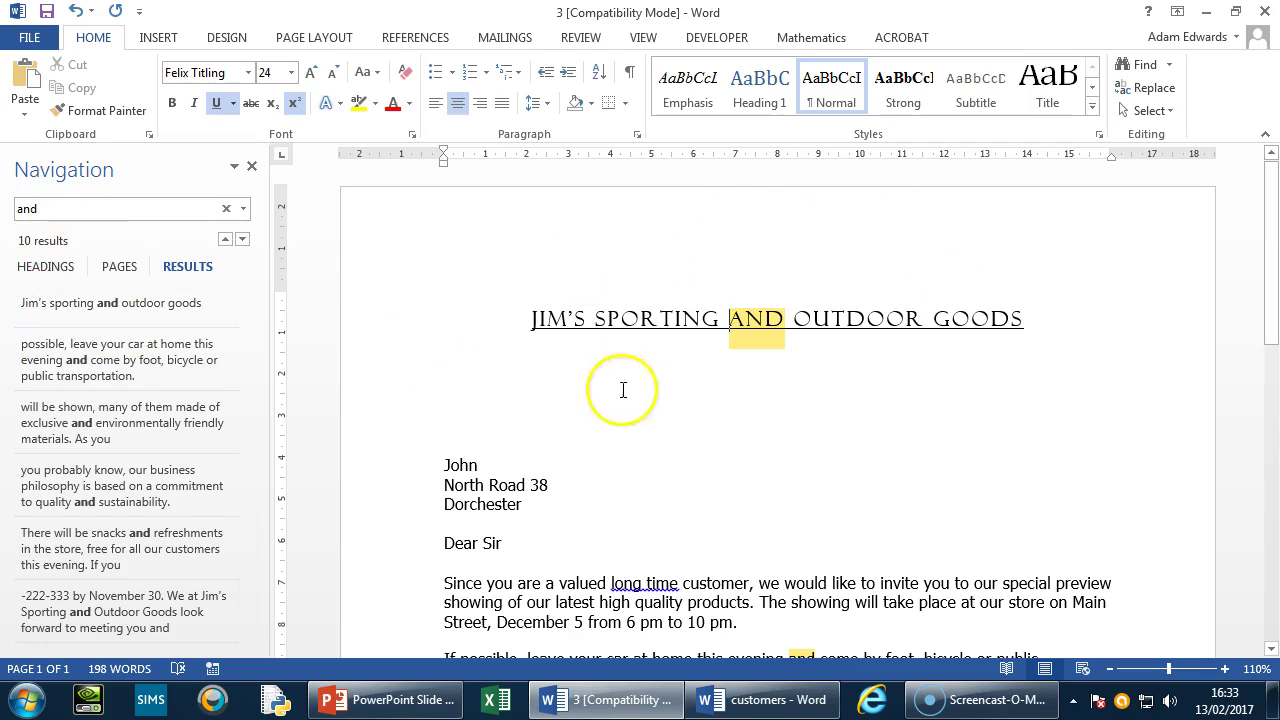
click(485, 414)
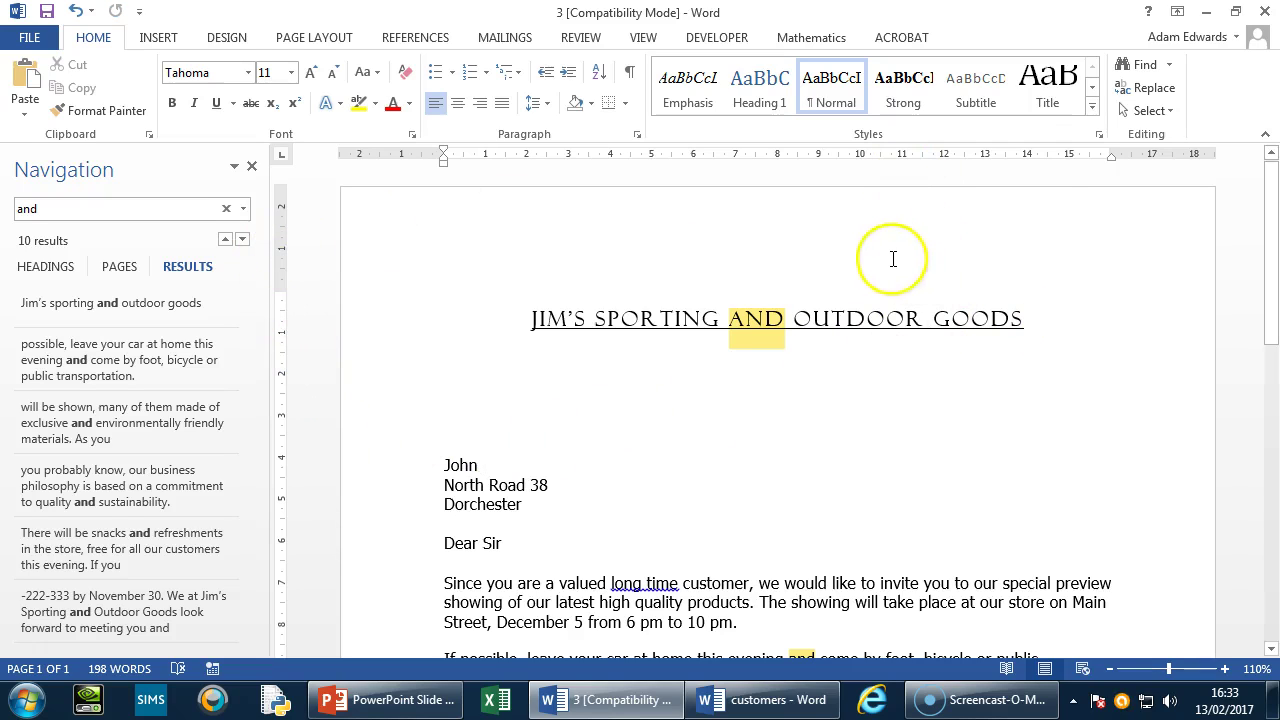
Step: Set up a find-and-replace with "jim" as the search text and "James" as the replacement, keeping the heading in view
click(1173, 92)
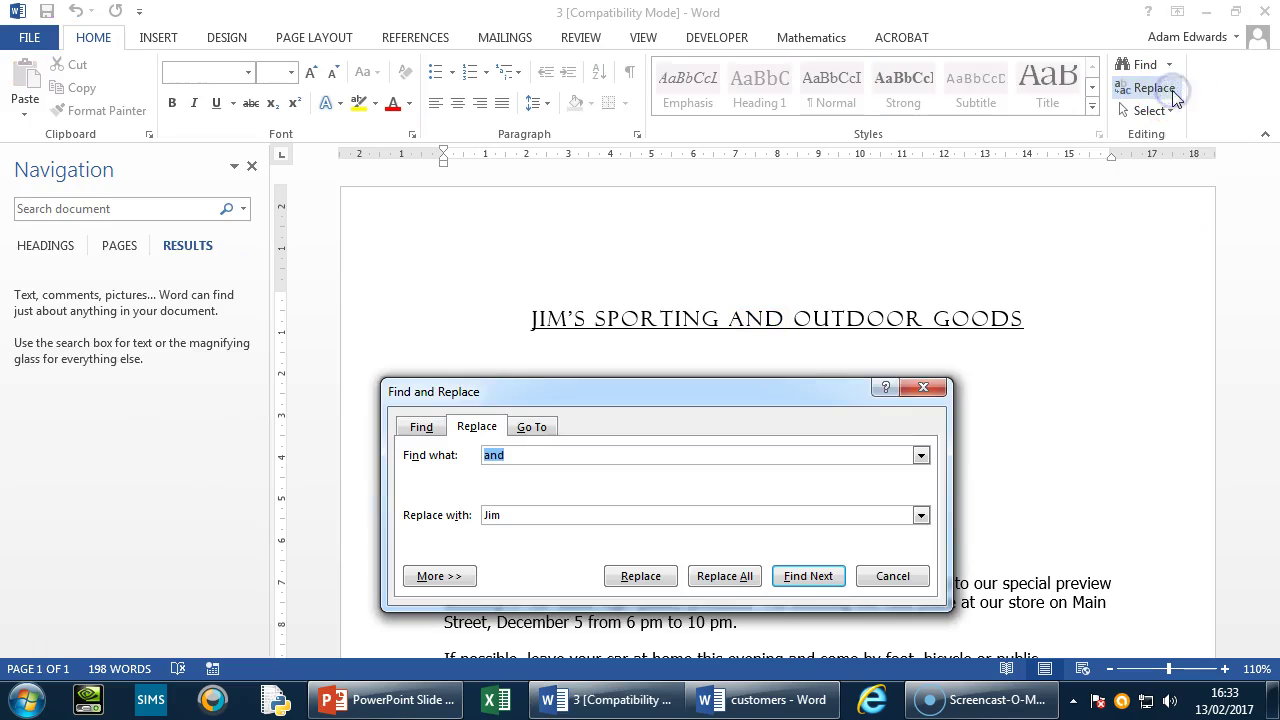
drag(688, 386, 704, 260)
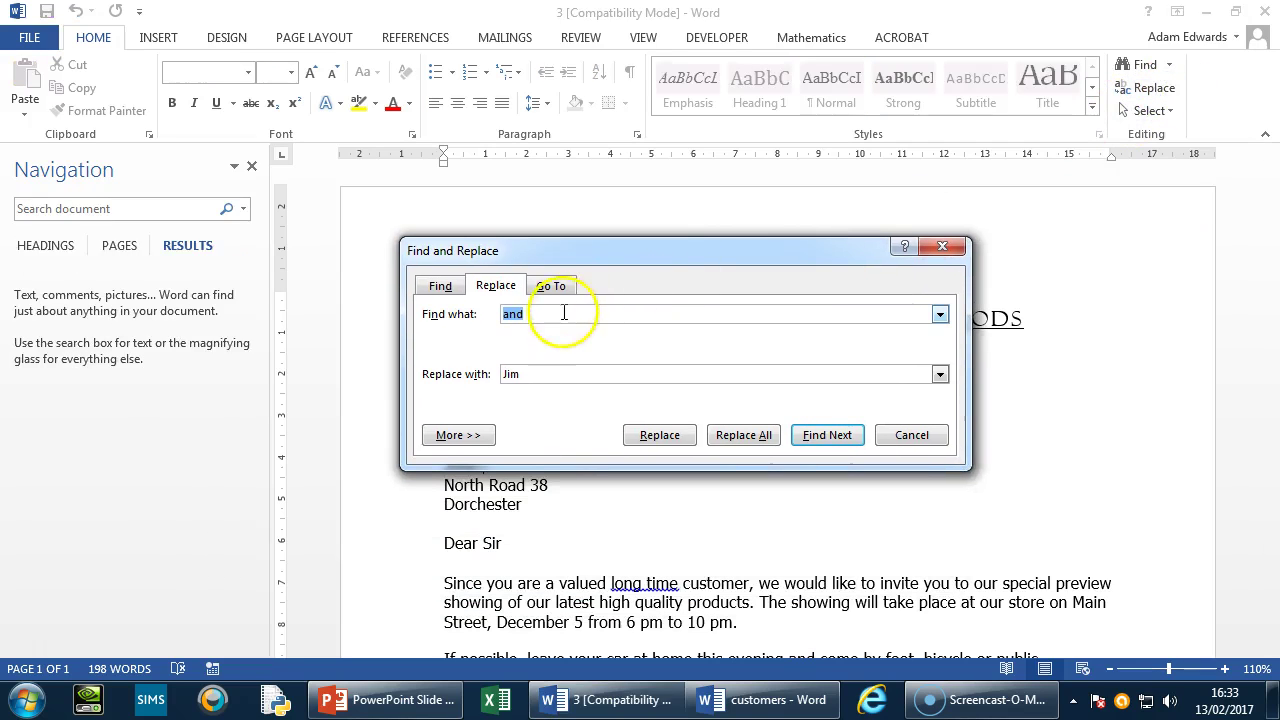
drag(628, 268, 755, 236)
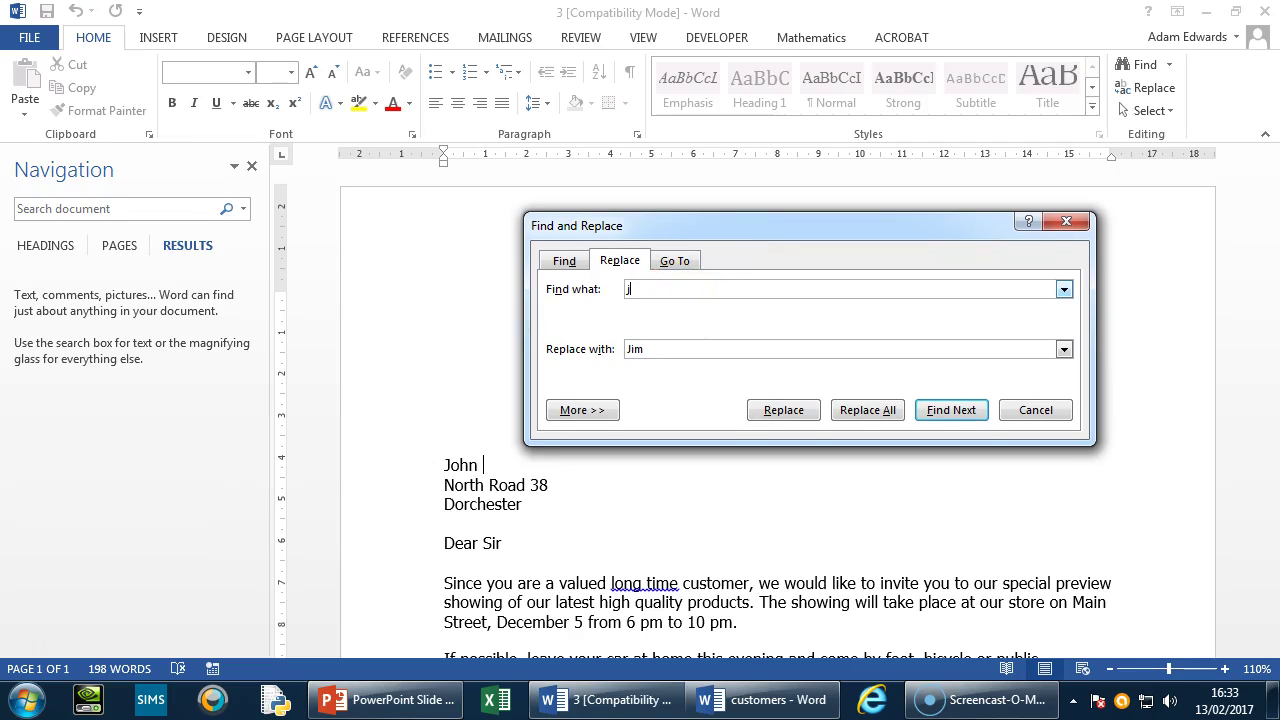
drag(692, 344, 622, 349)
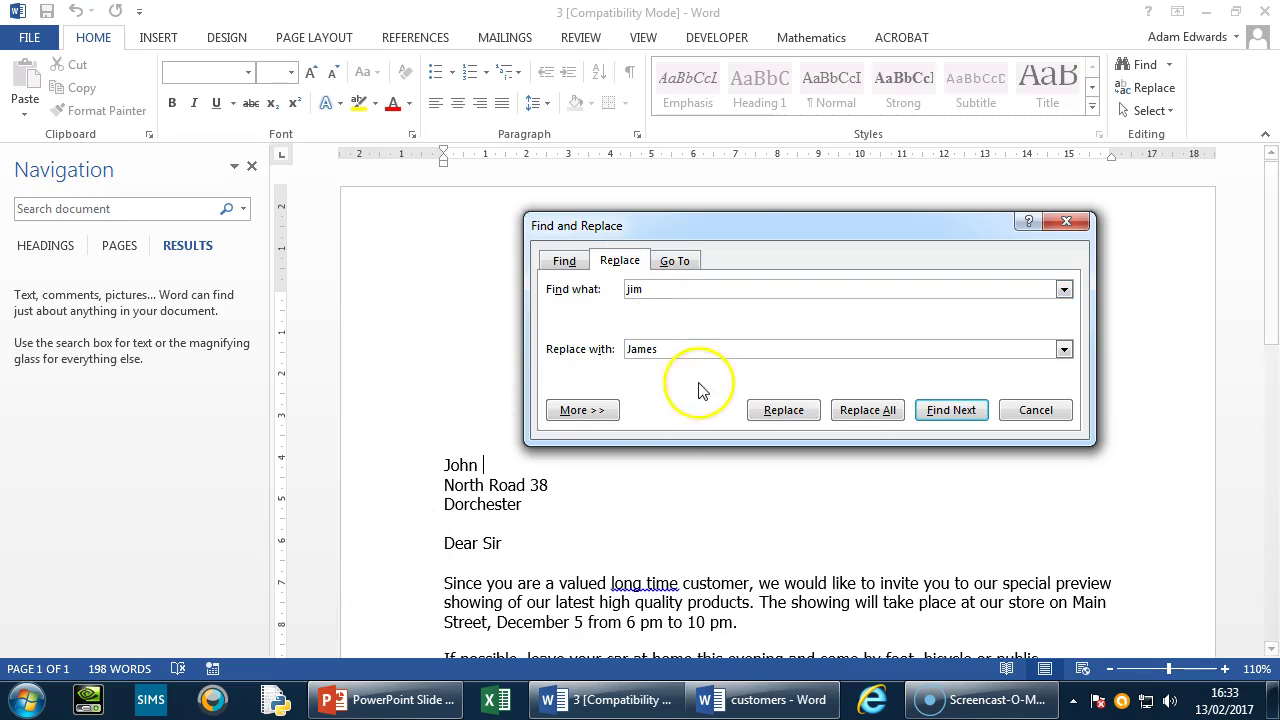
drag(738, 218, 838, 211)
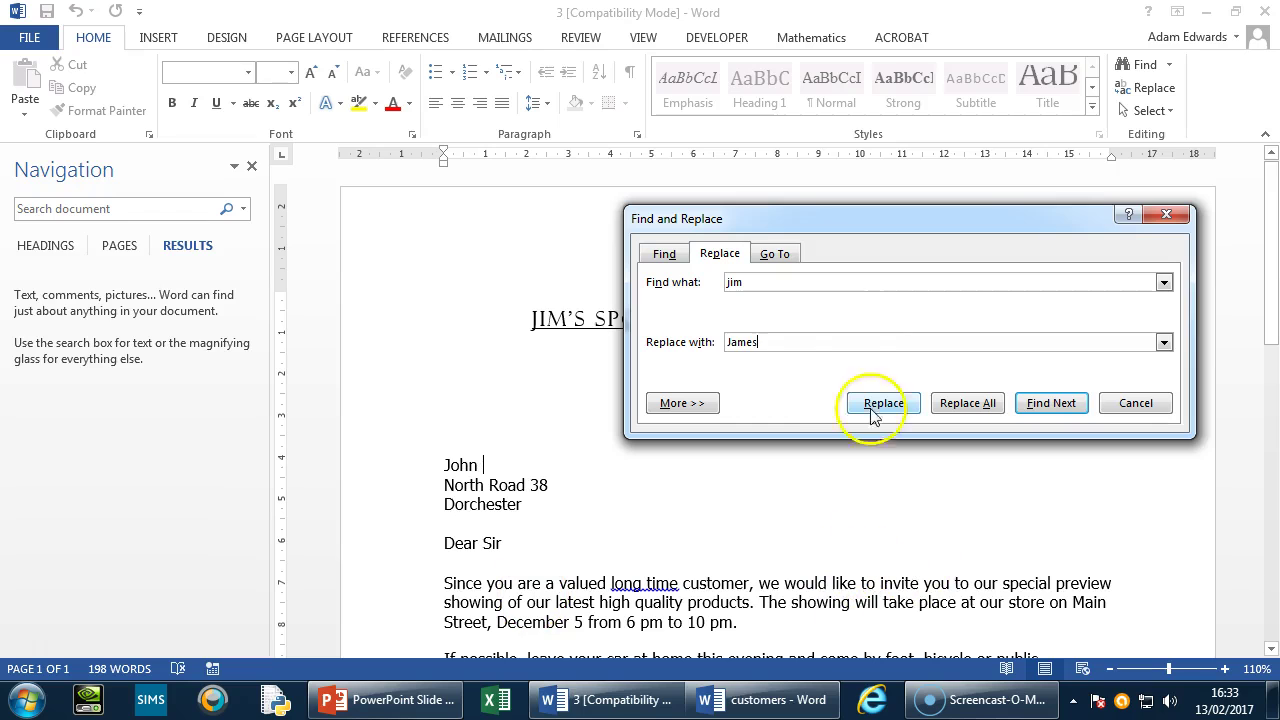
drag(850, 231, 825, 330)
drag(809, 351, 834, 356)
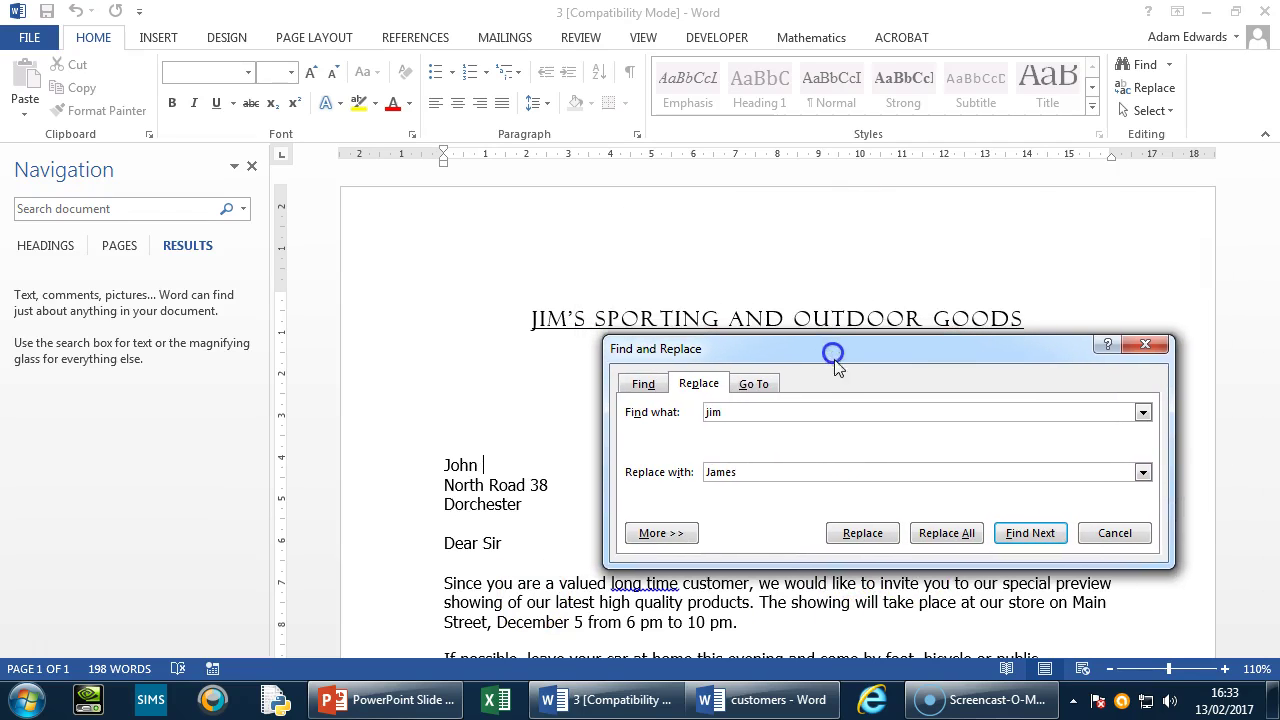
Step: Replace all occurrences of "jim" in the letter with "James" and dismiss the completion message
click(725, 413)
click(758, 445)
click(711, 471)
drag(808, 331, 637, 180)
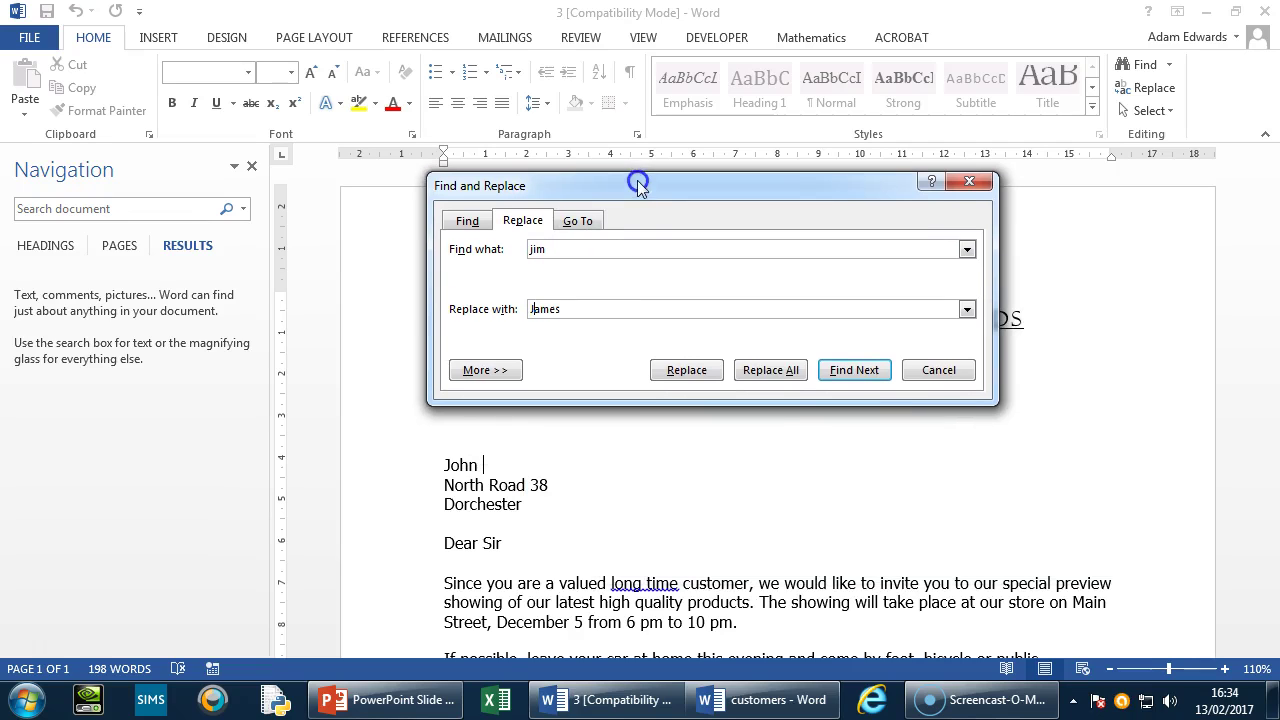
click(786, 375)
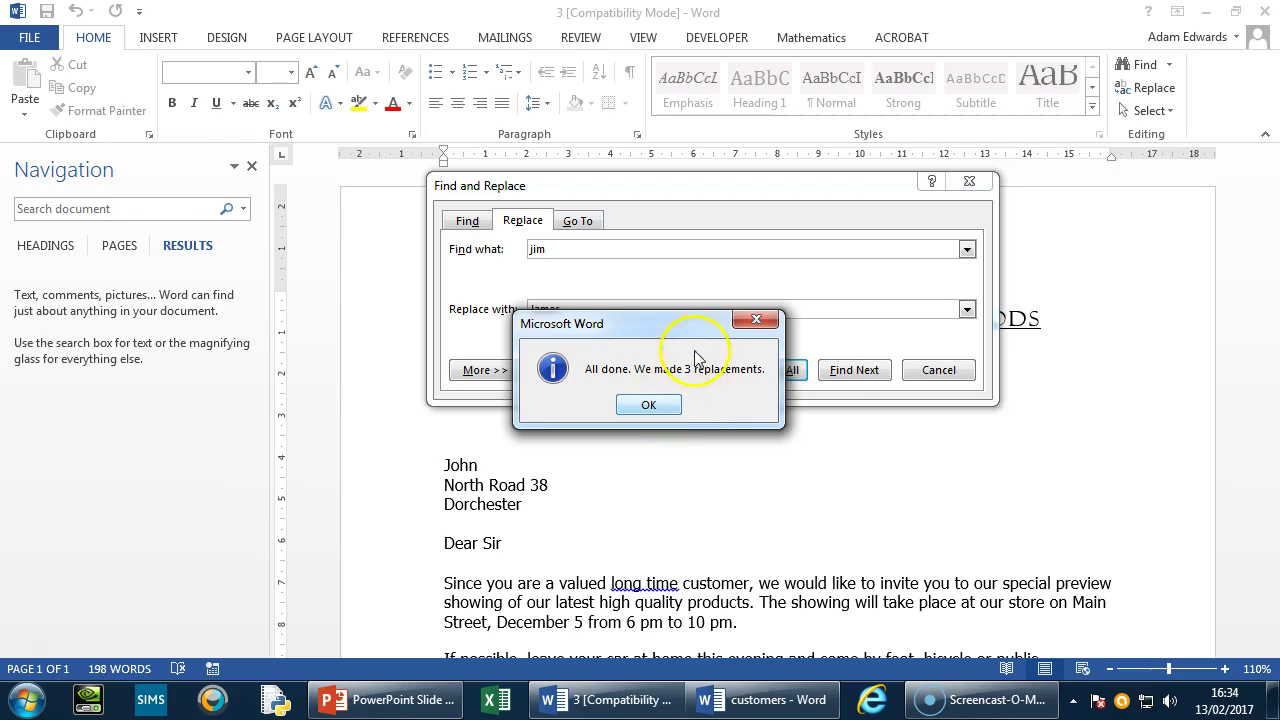
click(658, 404)
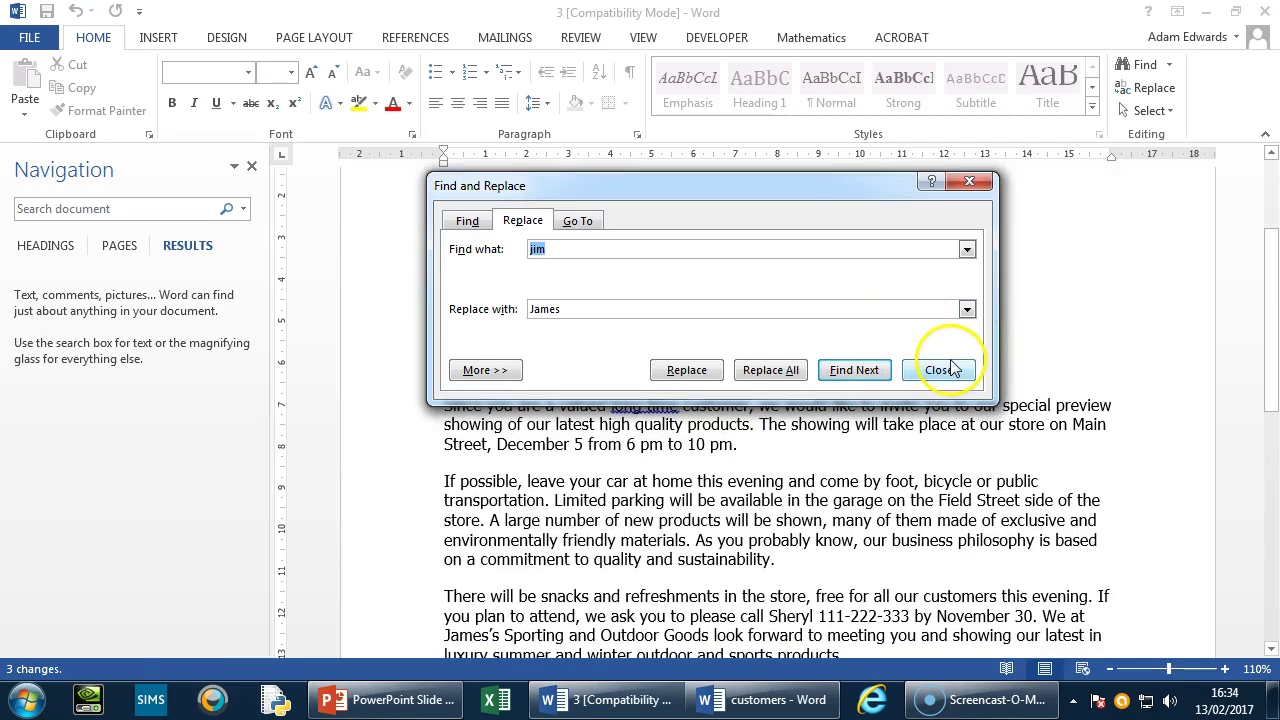
Step: Close the find-and-replace dialog and check the replaced name and its "'s" ending in the letter's heading
click(938, 370)
scroll(700, 435, up, 3)
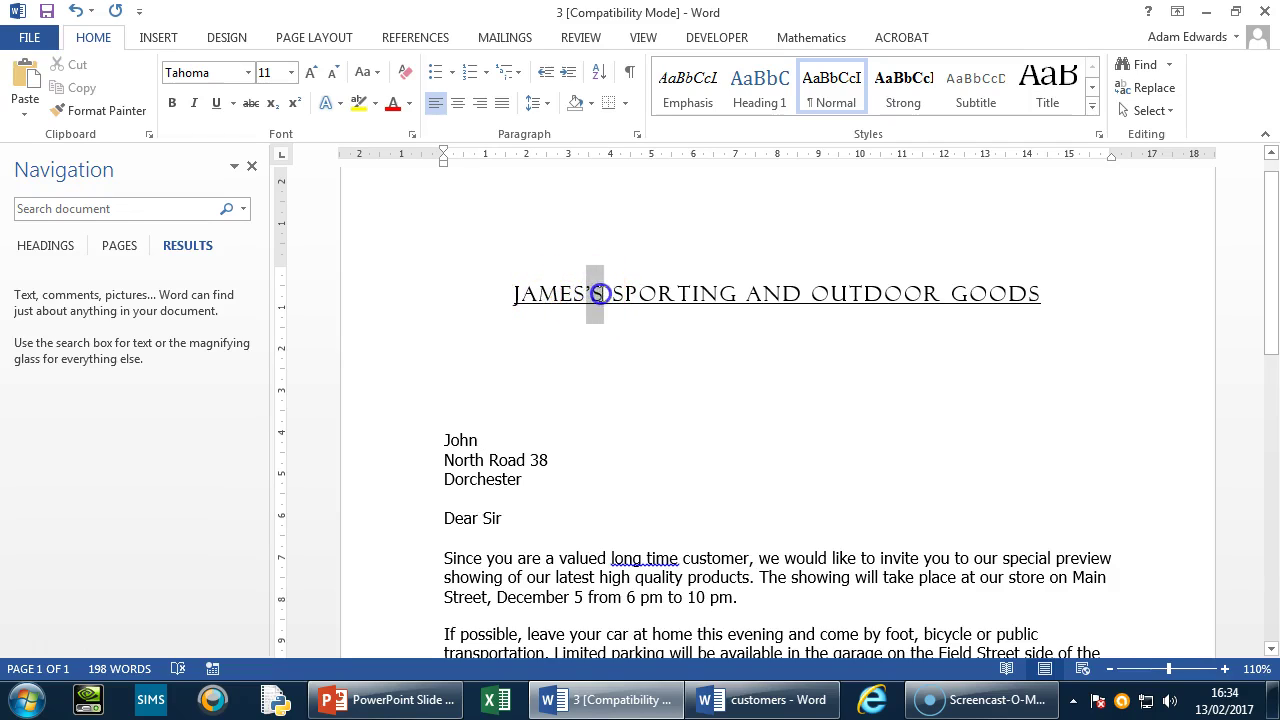
drag(588, 294, 600, 294)
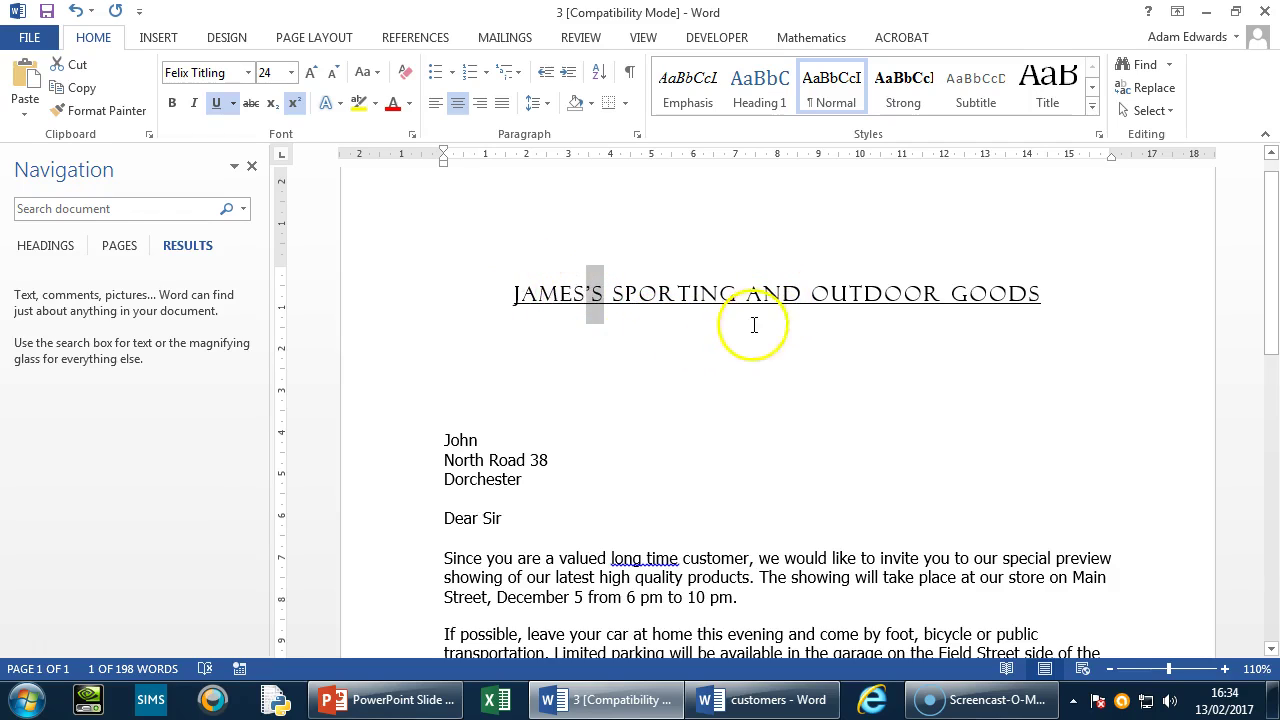
click(814, 478)
Step: Switch to the PowerPoint slide show and advance to the Initial Capitals slide
click(412, 697)
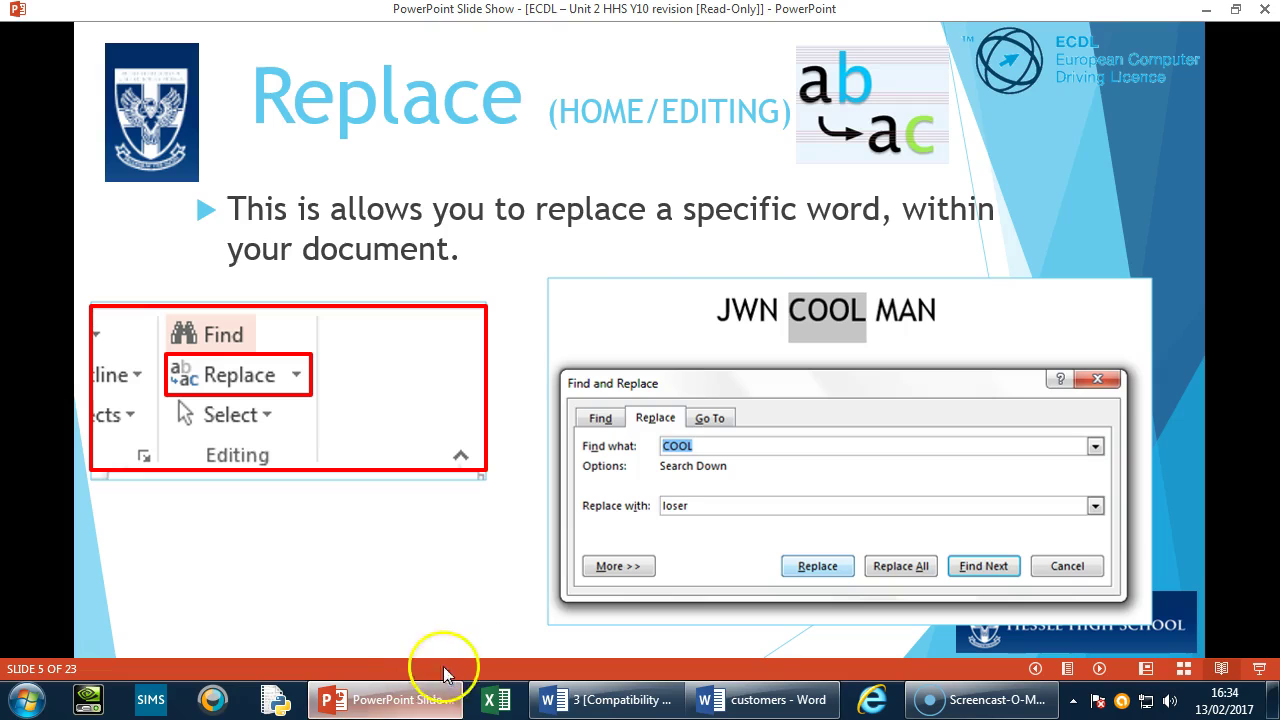
click(445, 604)
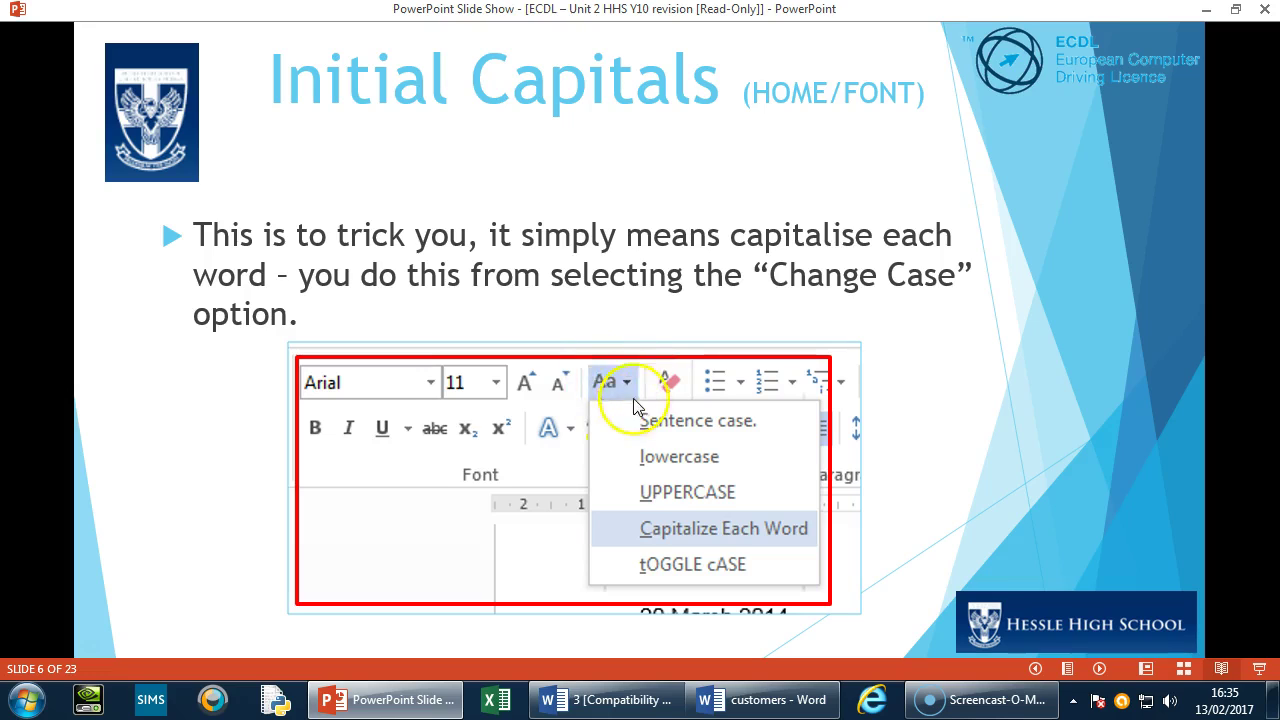
Step: Switch back to the letter in Word and close the Navigation pane
click(793, 712)
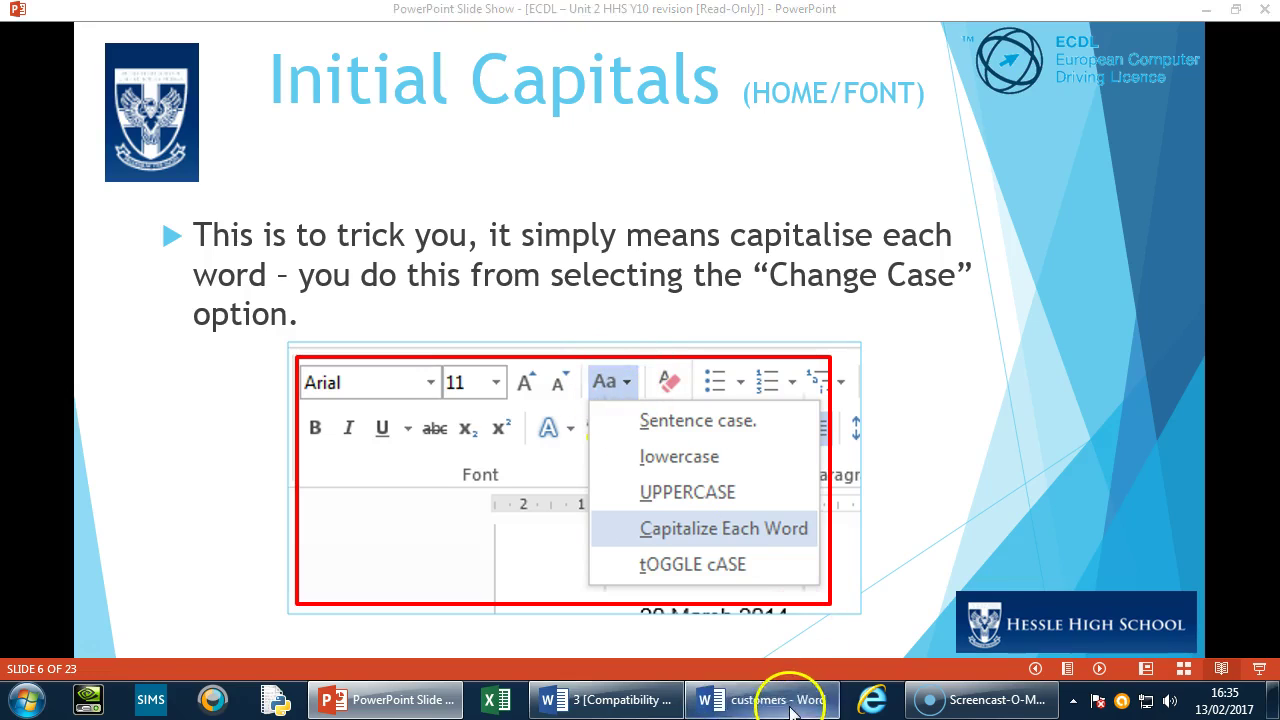
click(626, 699)
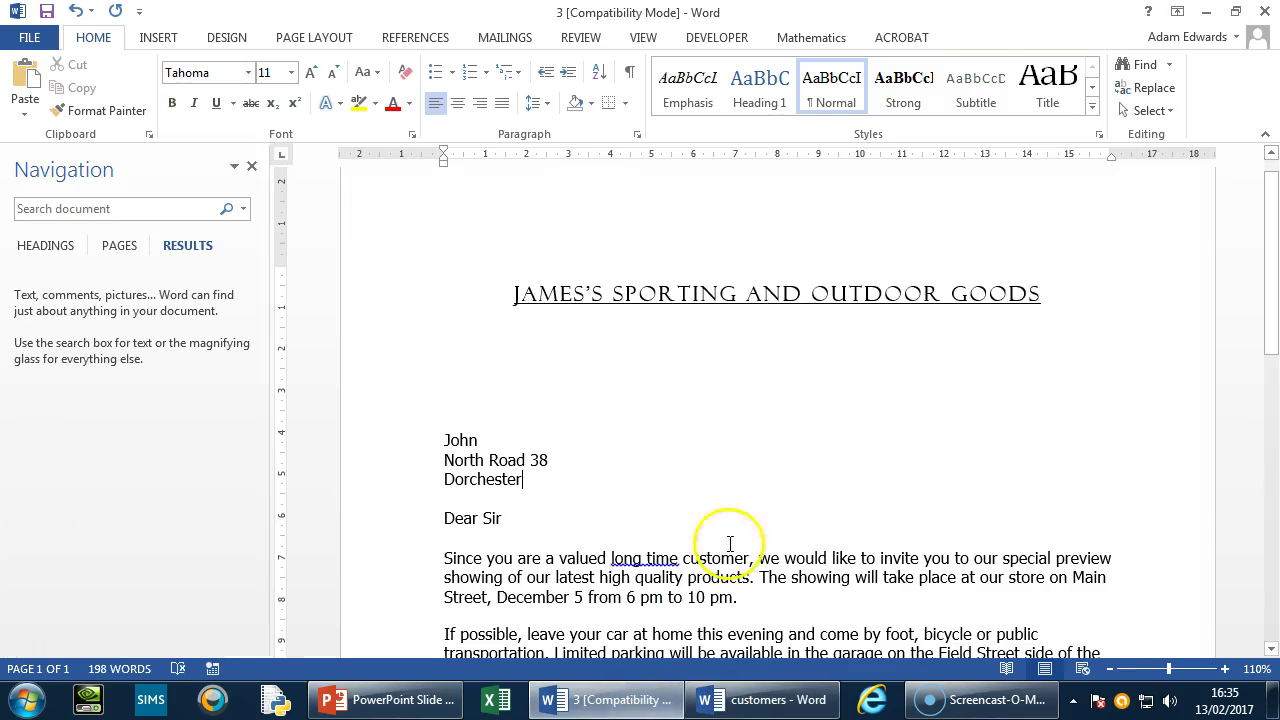
click(253, 168)
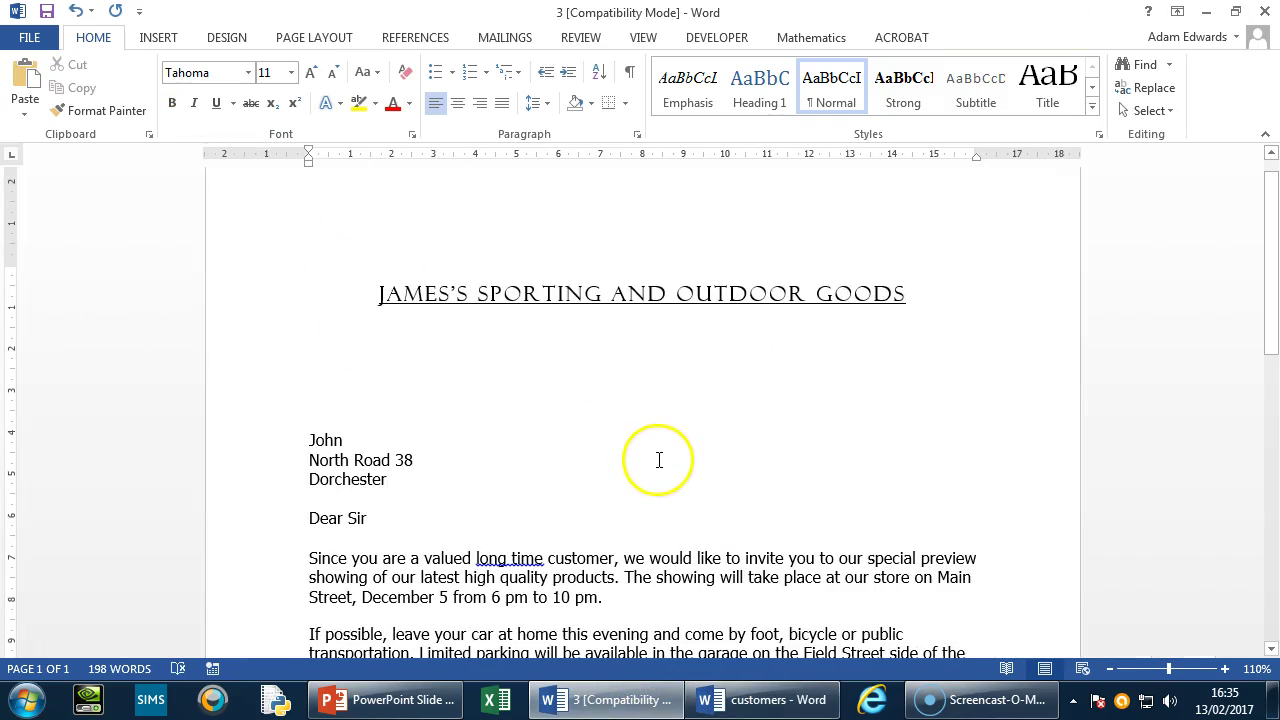
Step: Select the recipient's address lines above the greeting and change their case to lowercase, then to UPPERCASE
click(394, 476)
drag(394, 476, 320, 445)
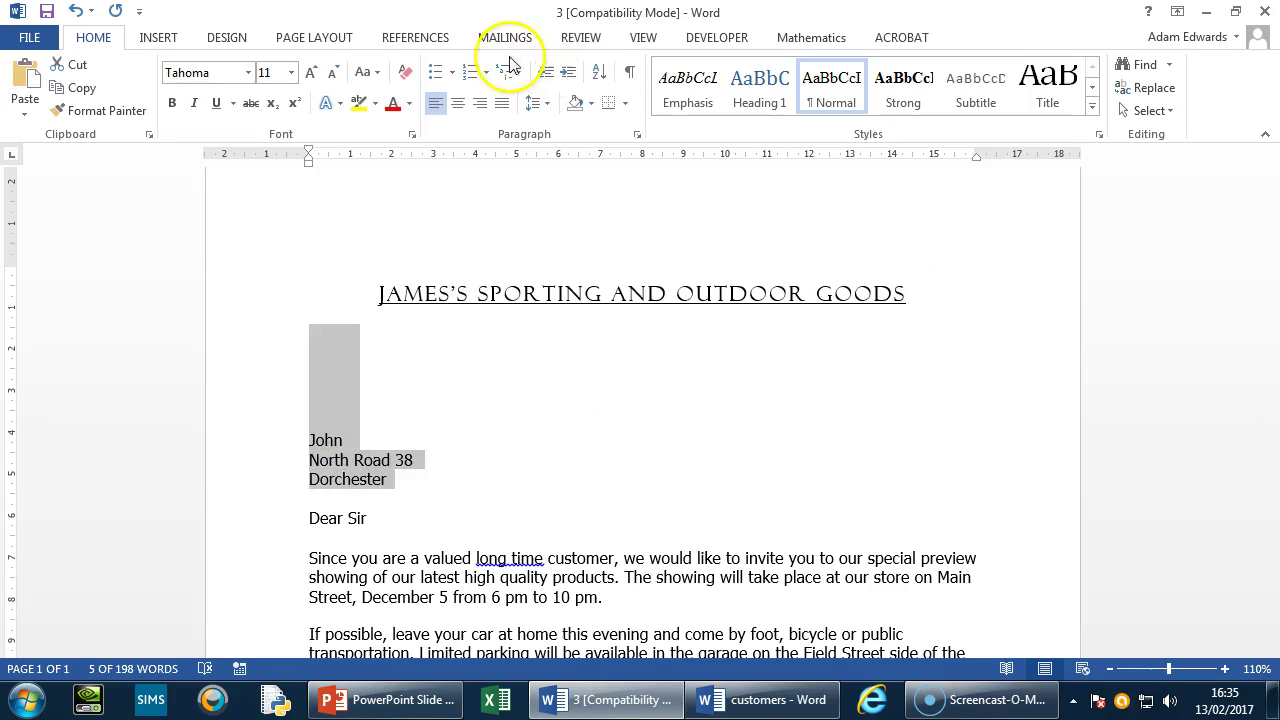
click(377, 75)
click(397, 130)
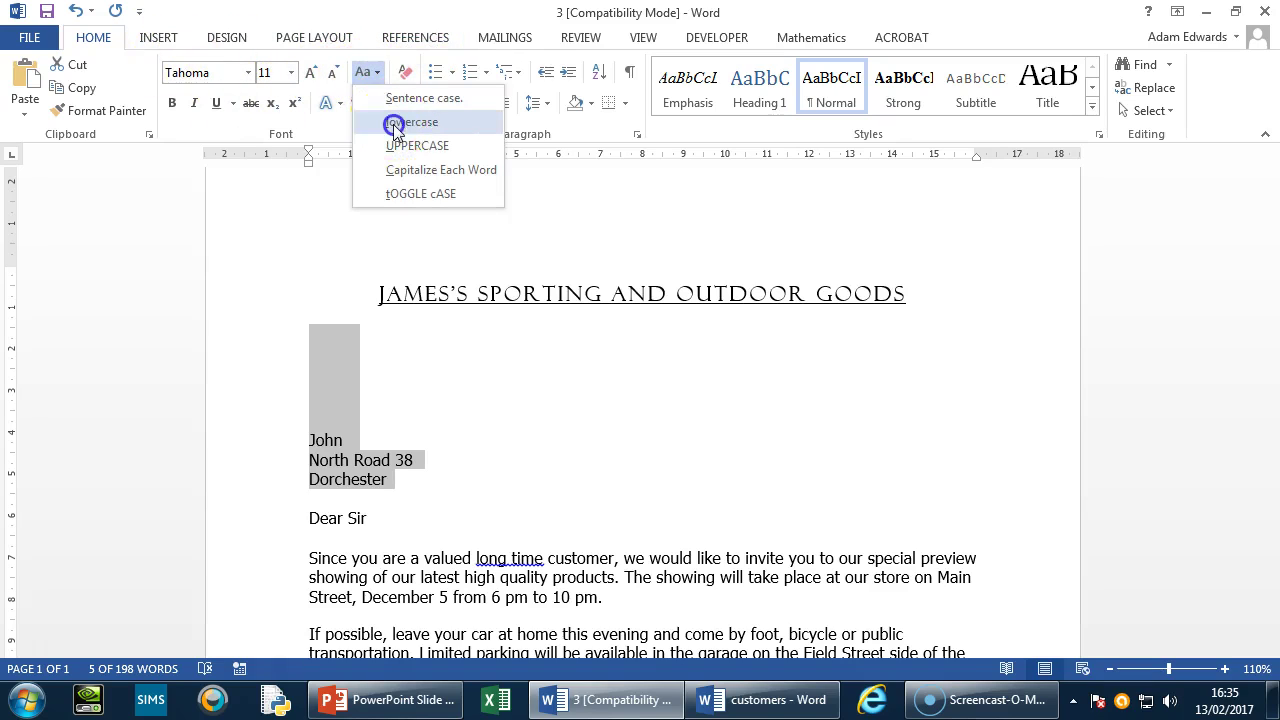
click(366, 72)
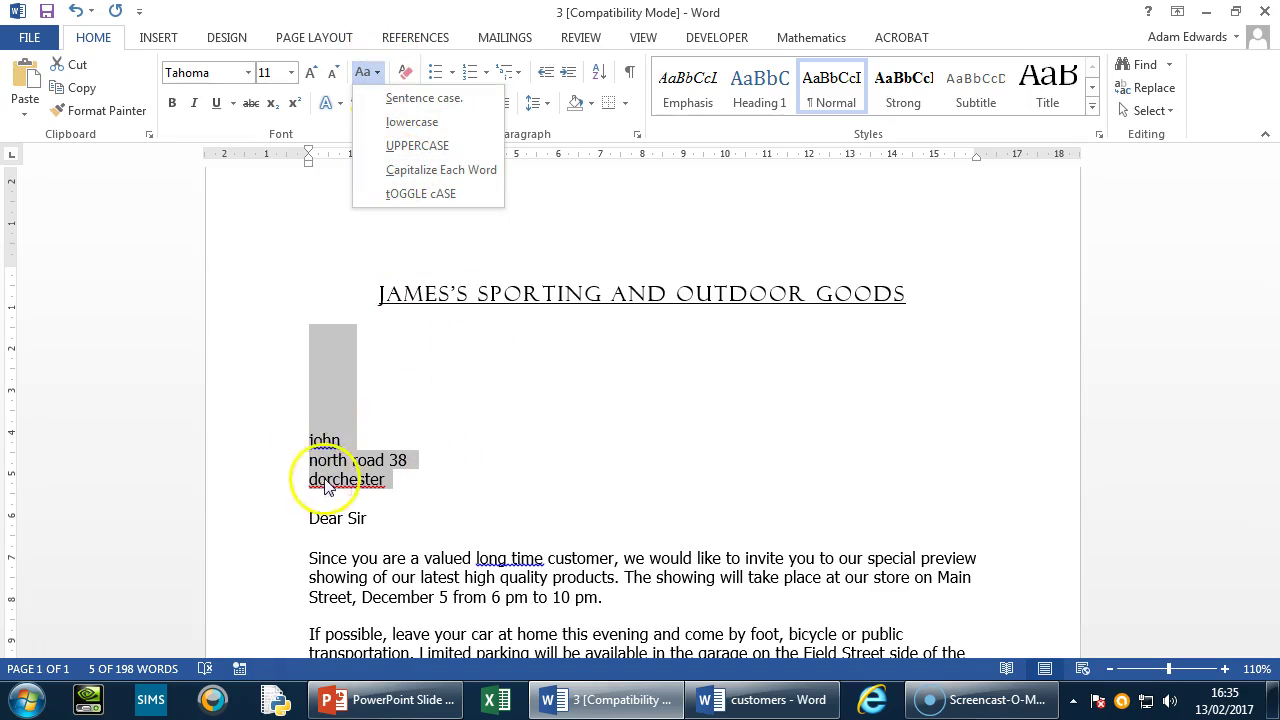
click(430, 146)
Step: Change the selected address lines to Sentence case, then to Capitalize Each Word
click(364, 73)
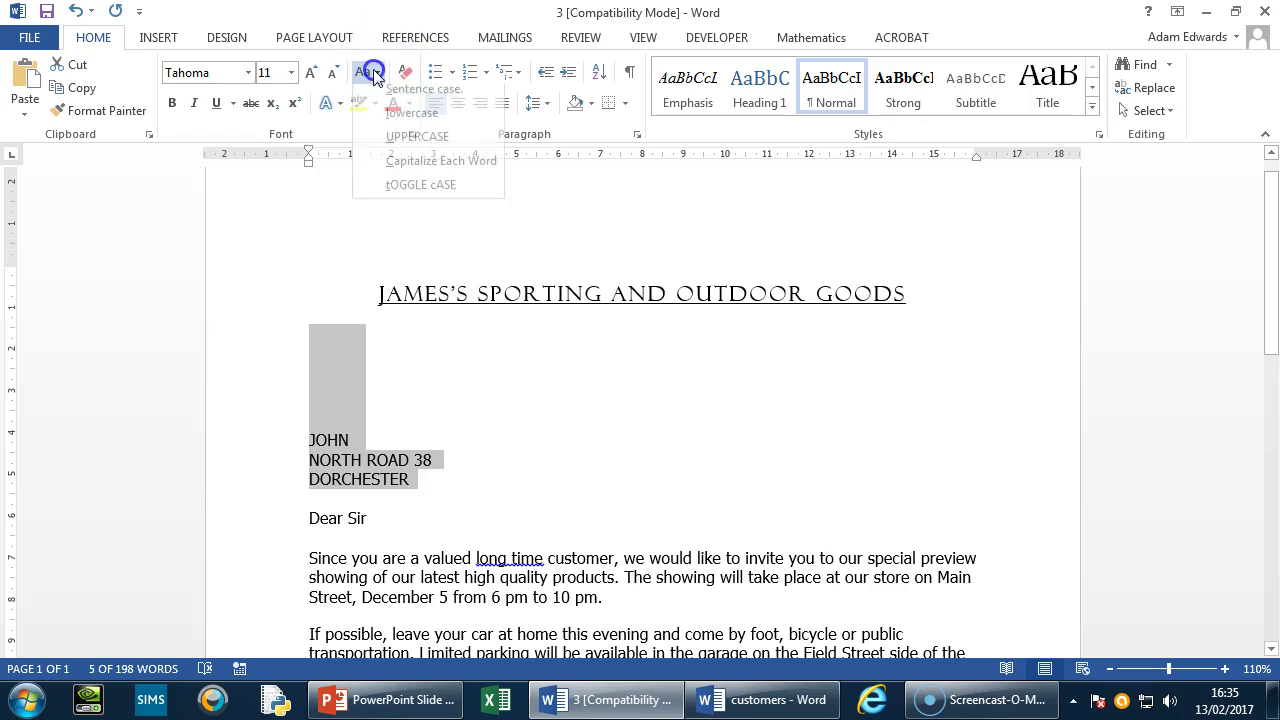
click(410, 103)
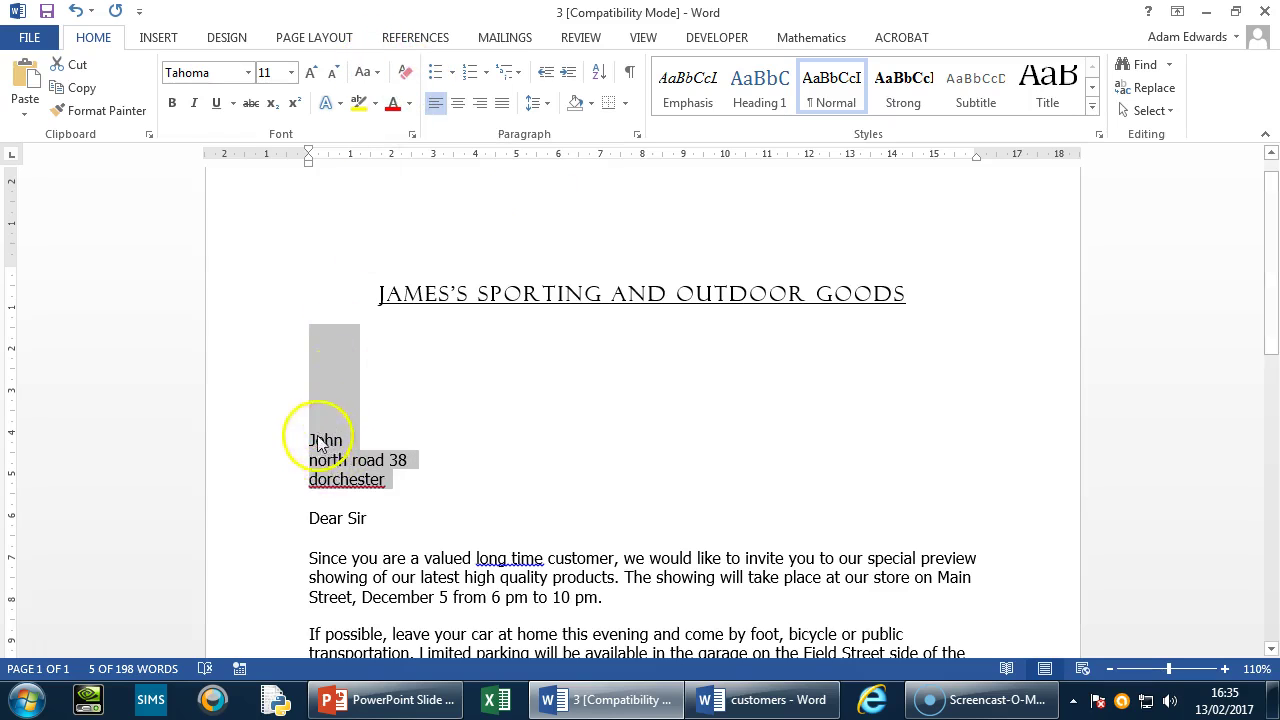
click(379, 75)
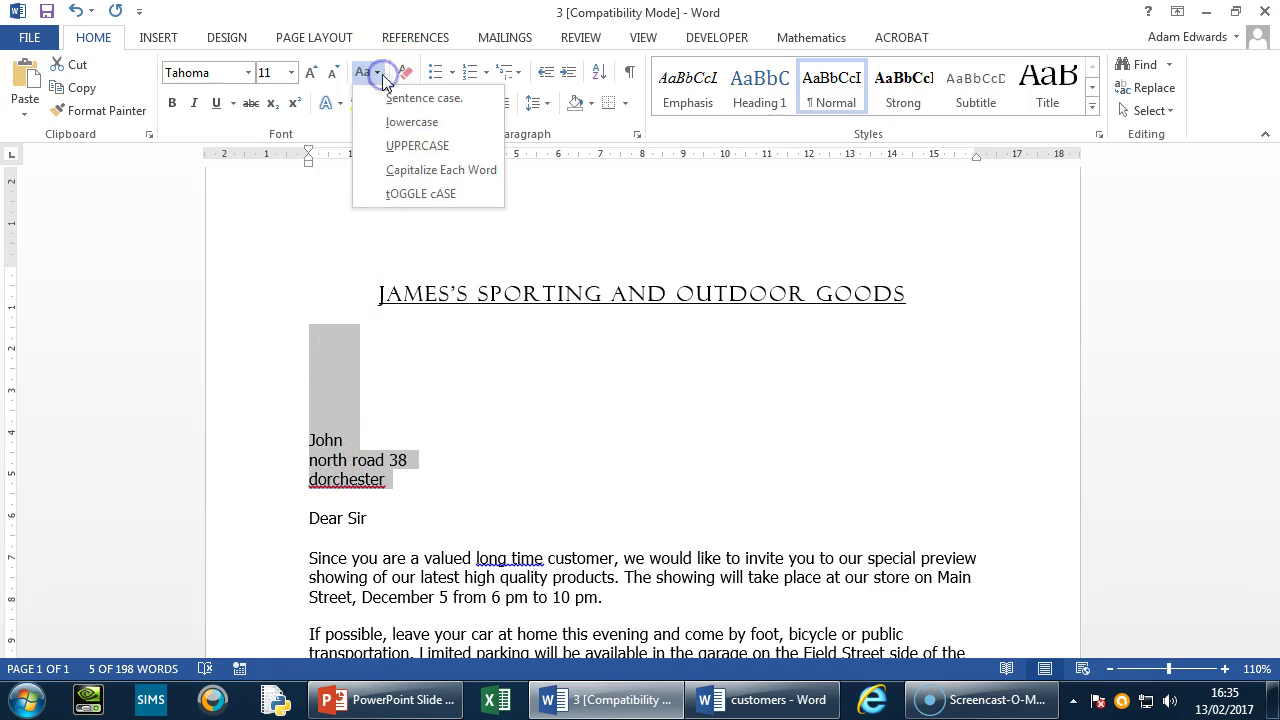
click(419, 172)
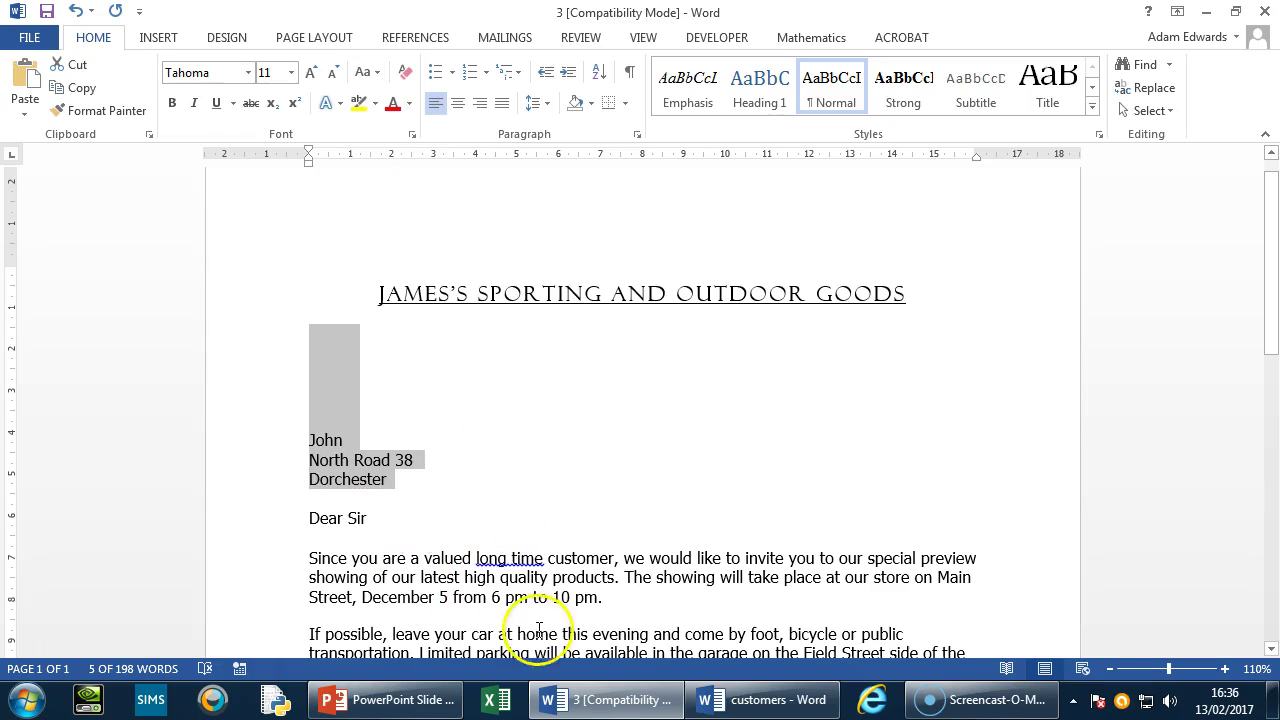
Step: Change the case of the first body paragraph, beginning "Since you are a valued", to lowercase
scroll(608, 597, down, 3)
drag(604, 444, 320, 400)
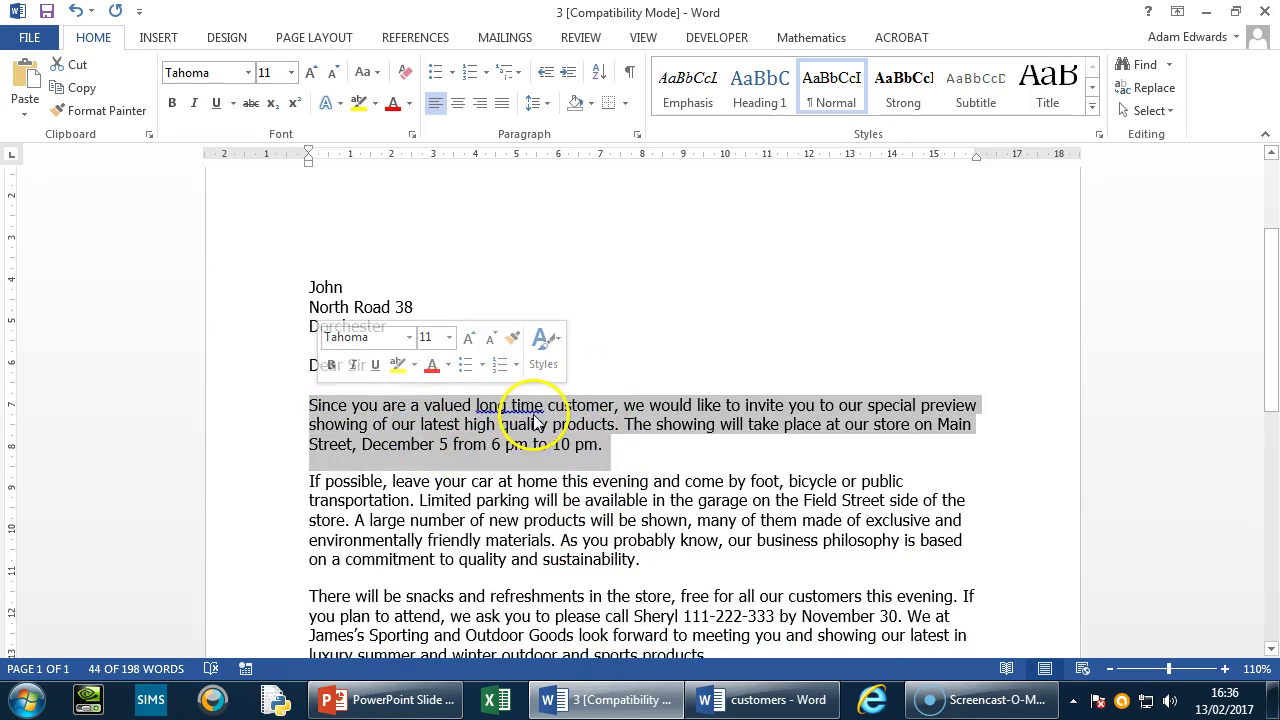
click(367, 75)
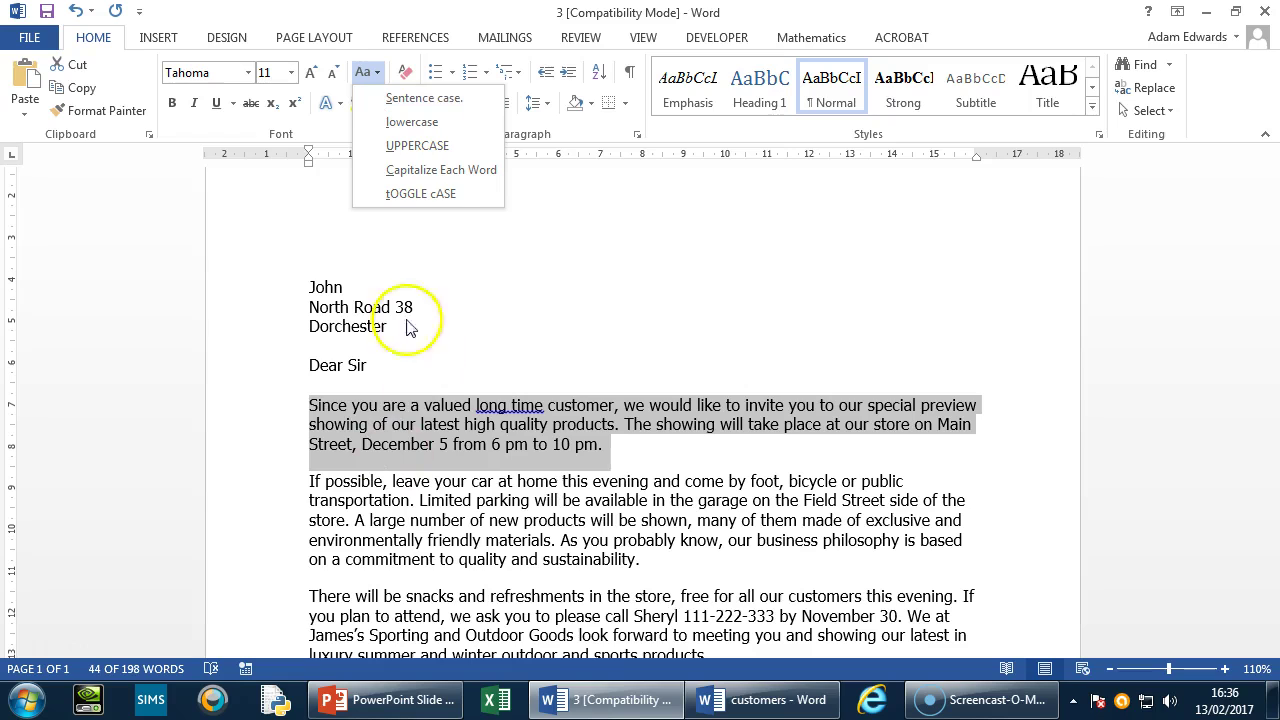
click(412, 122)
click(333, 410)
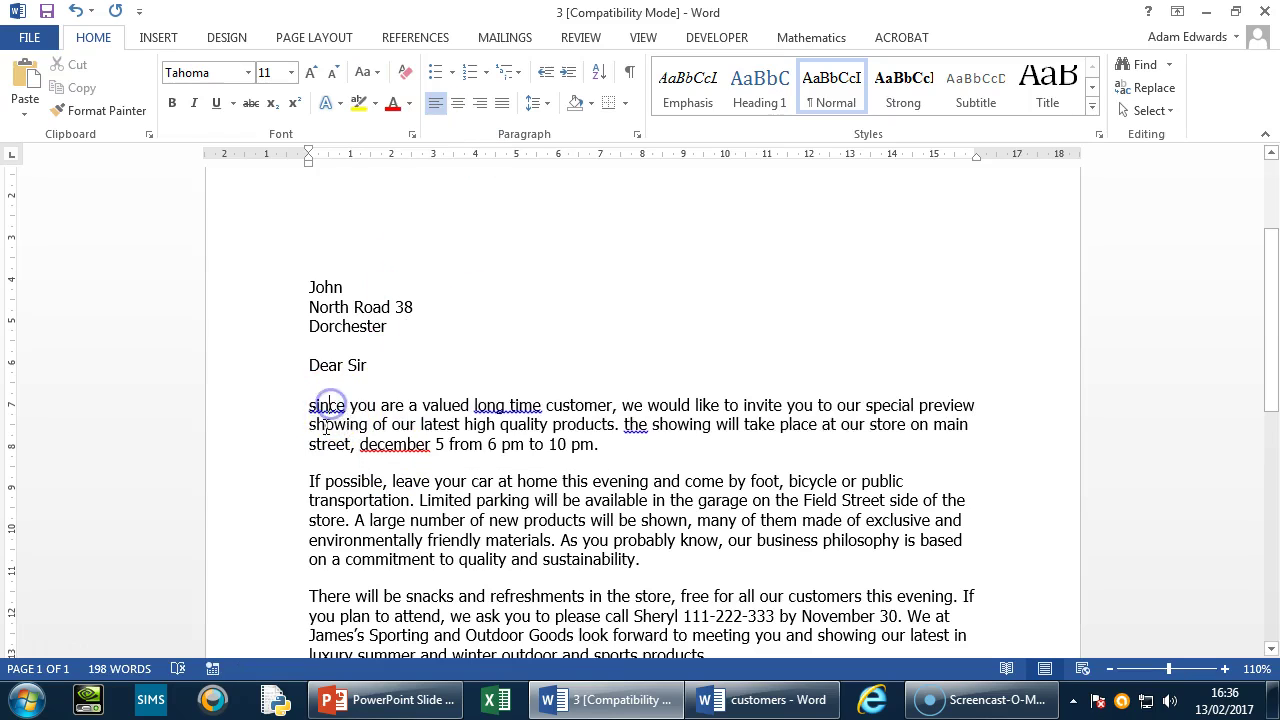
Step: Apply Sentence case to the whole first body paragraph
drag(605, 446, 318, 408)
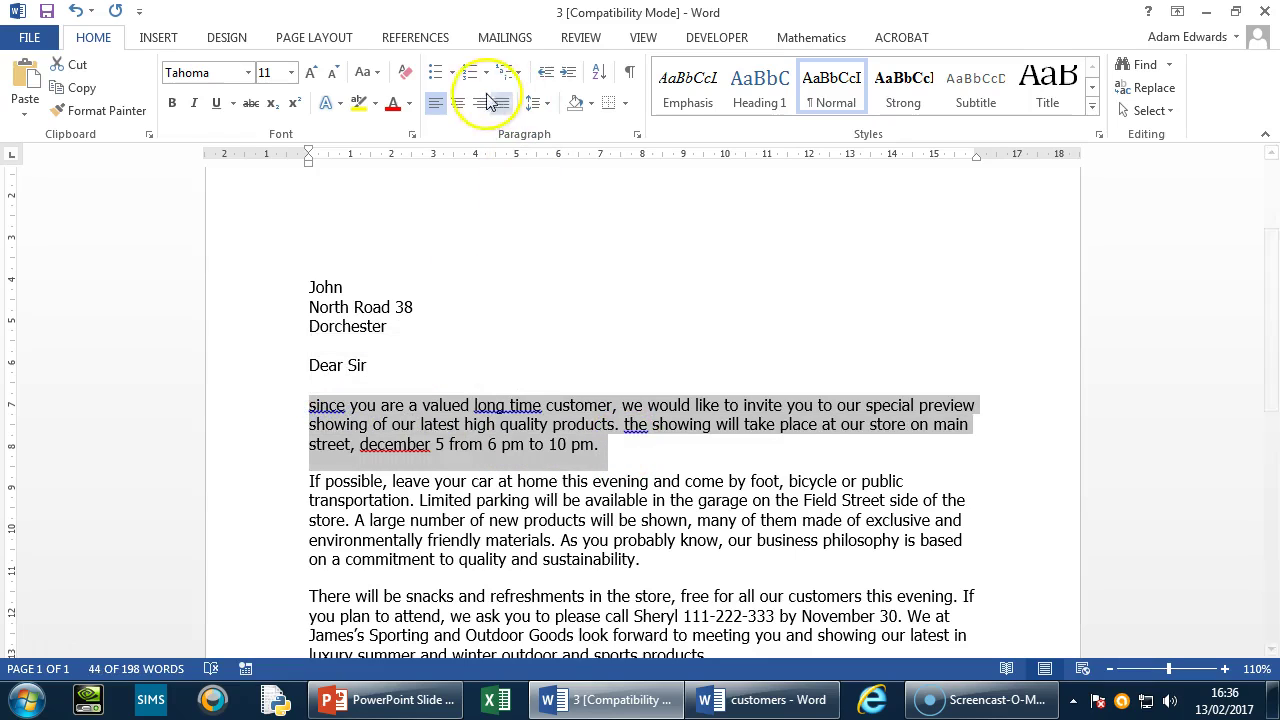
click(376, 72)
click(400, 98)
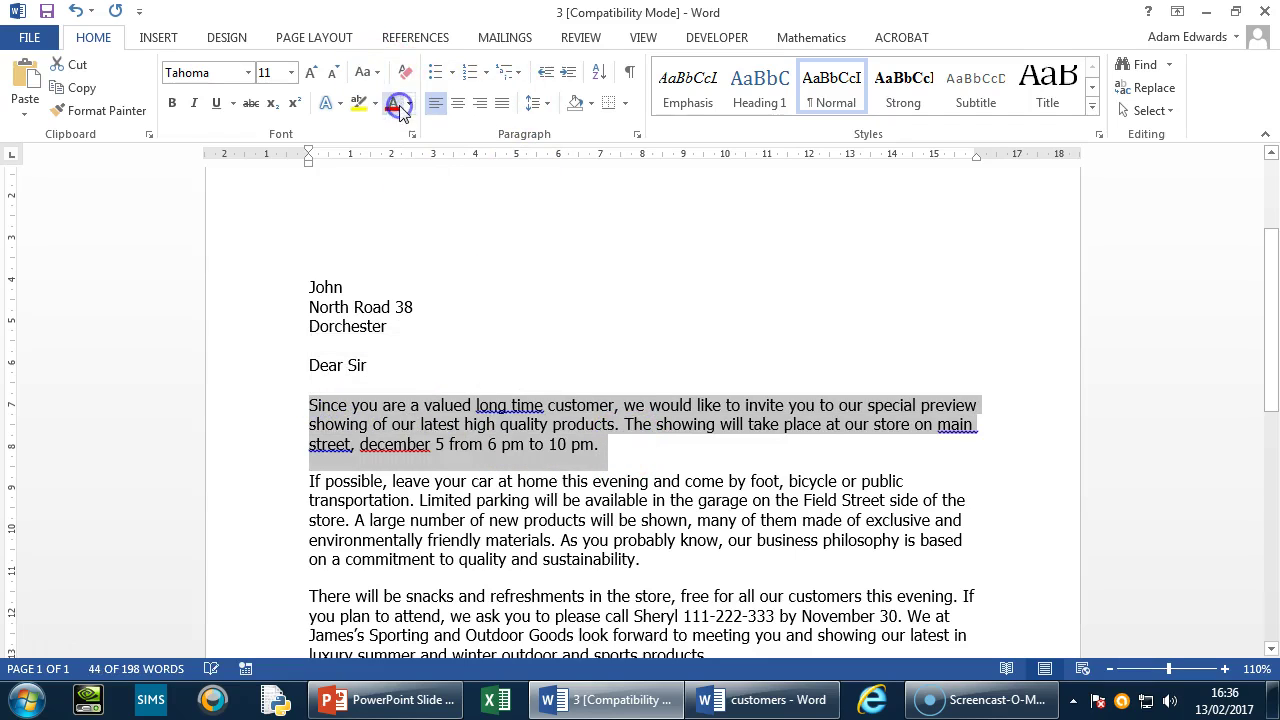
Step: Correct "december" in the first body paragraph to "December"
click(398, 455)
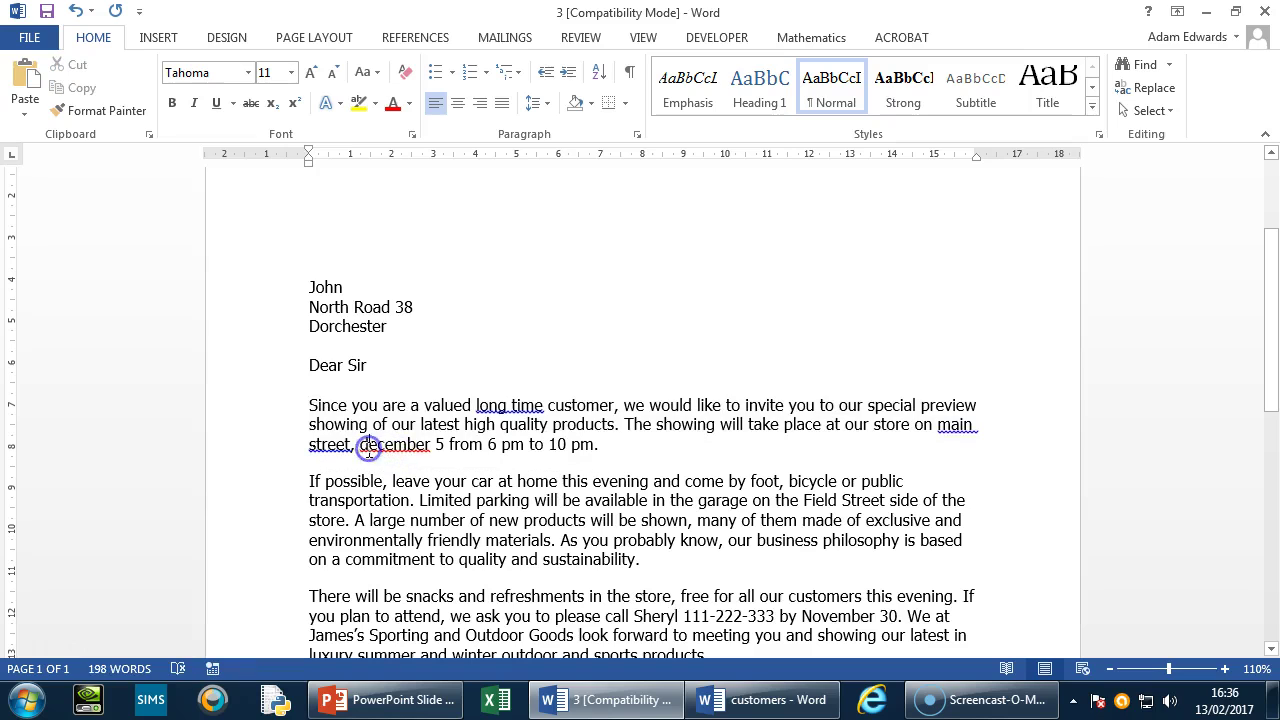
key(BackSpace)
text(D)
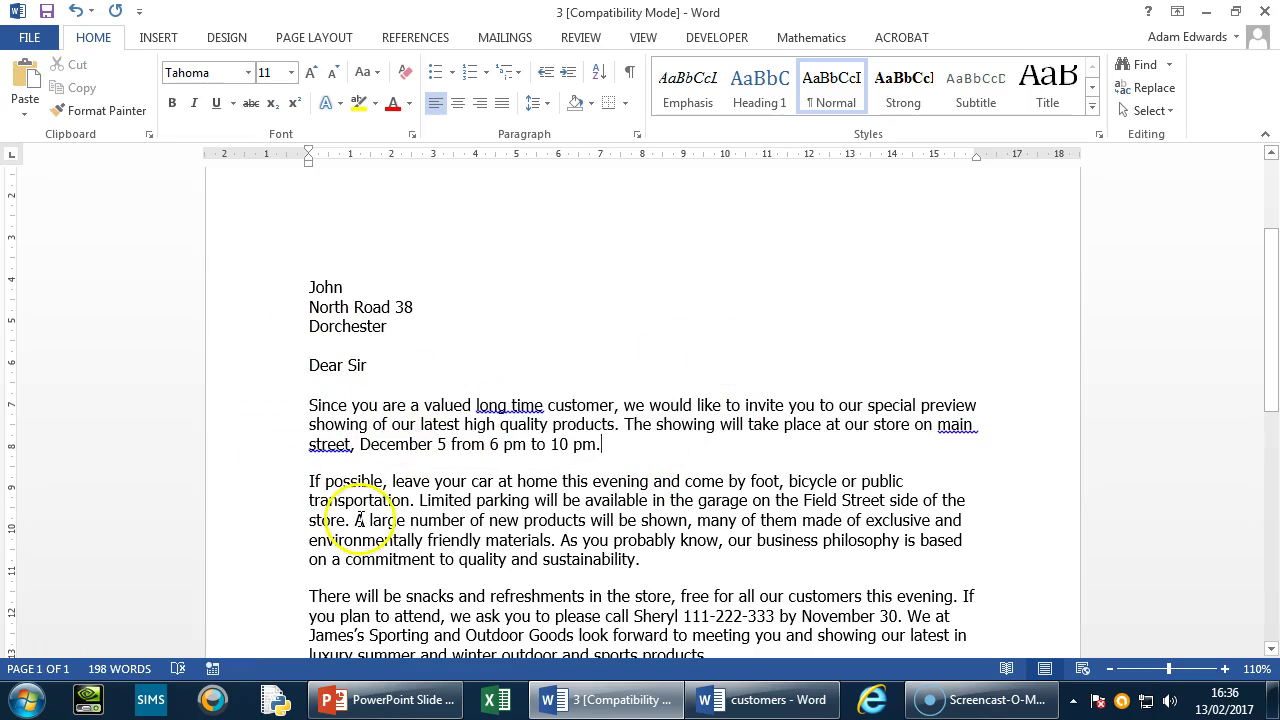
Step: Switch to the PowerPoint slide show and advance to the Paragraph First Line slide
click(430, 698)
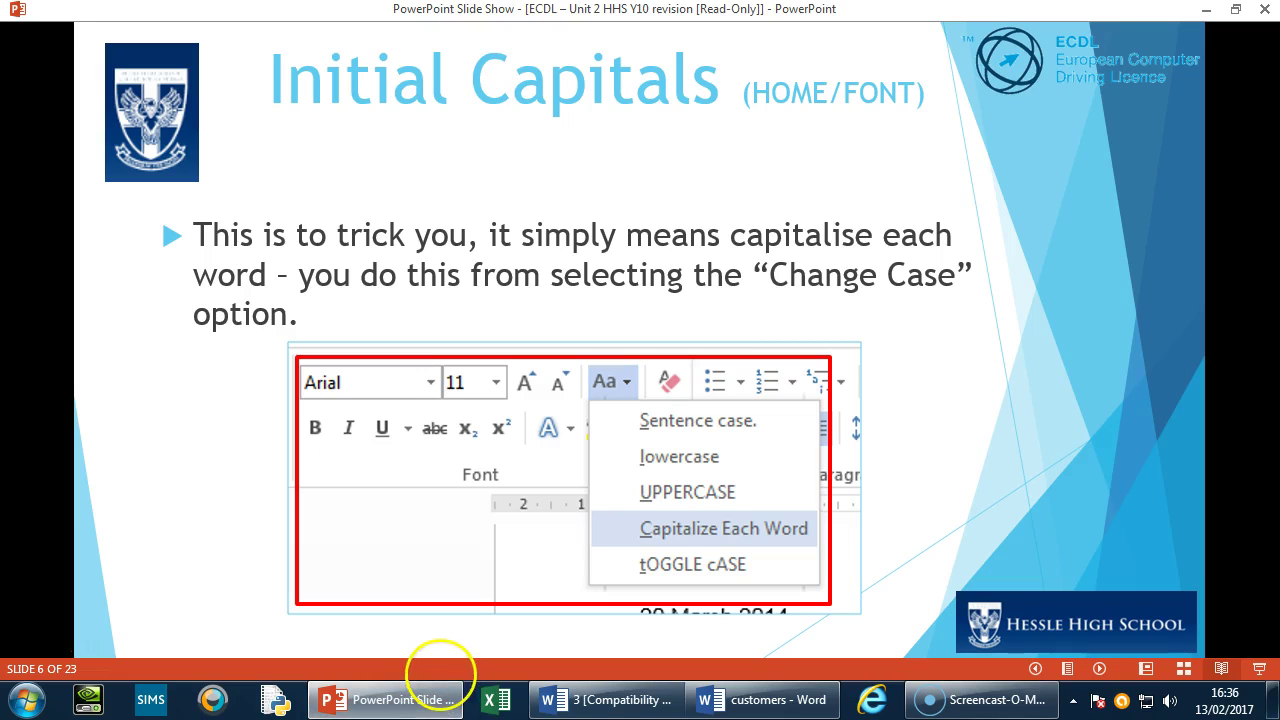
key(Right)
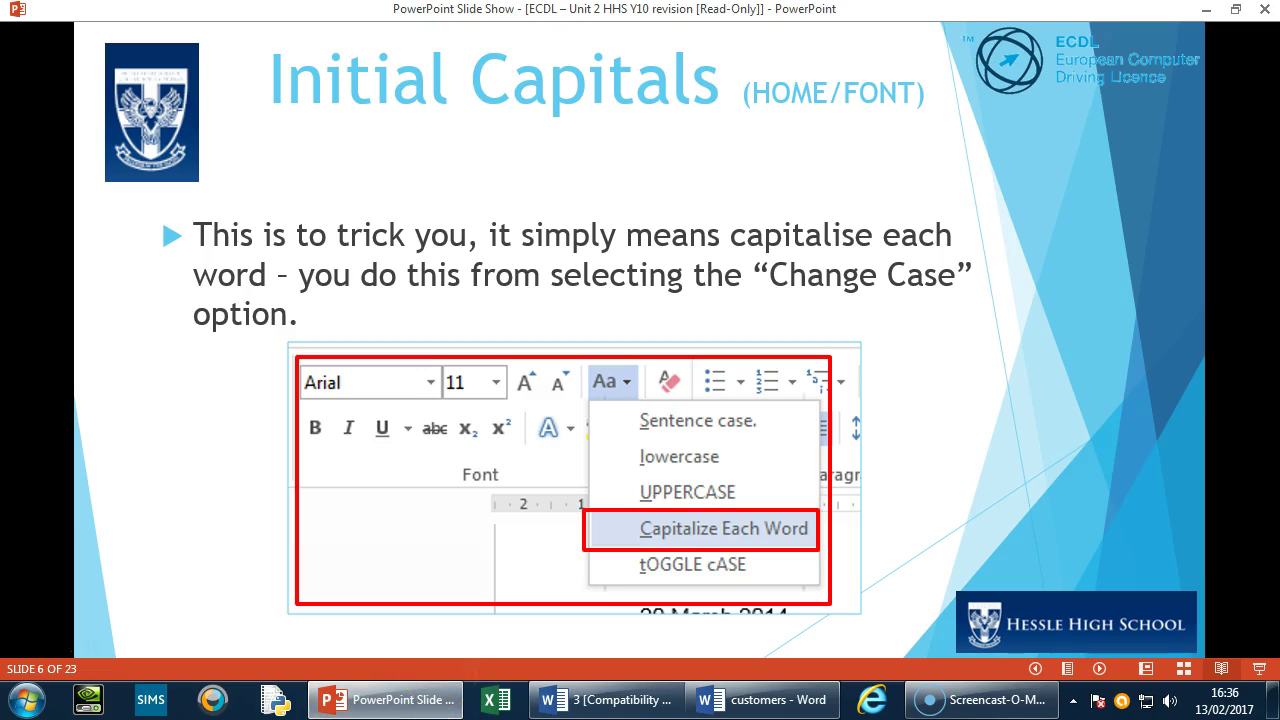
key(Right)
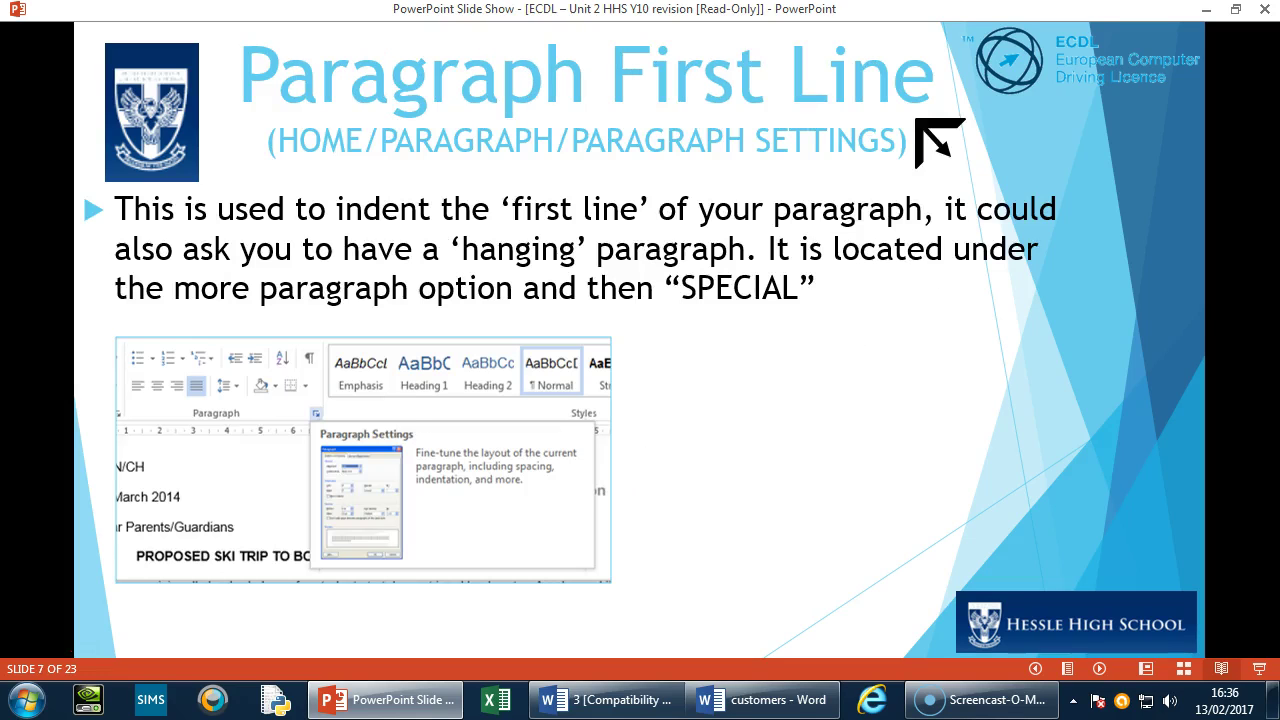
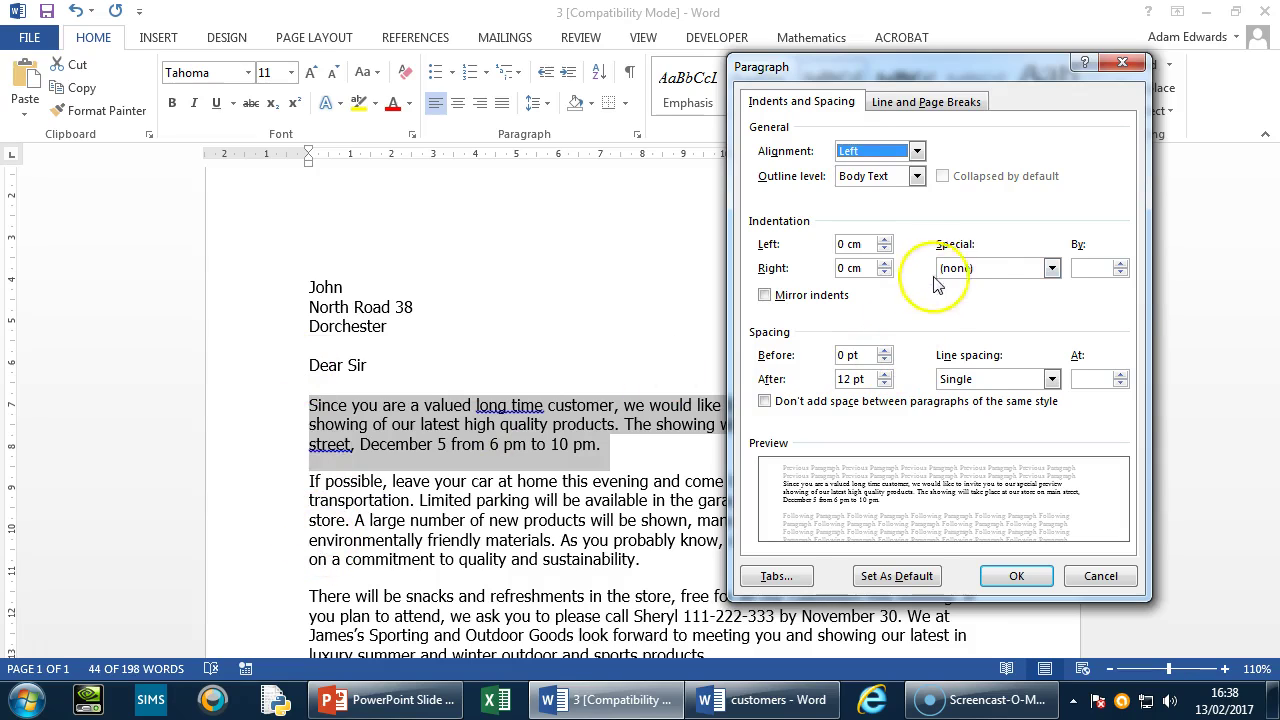
Step: Give the first body paragraph a special First line indent of 1 cm and deselect the text
click(1051, 268)
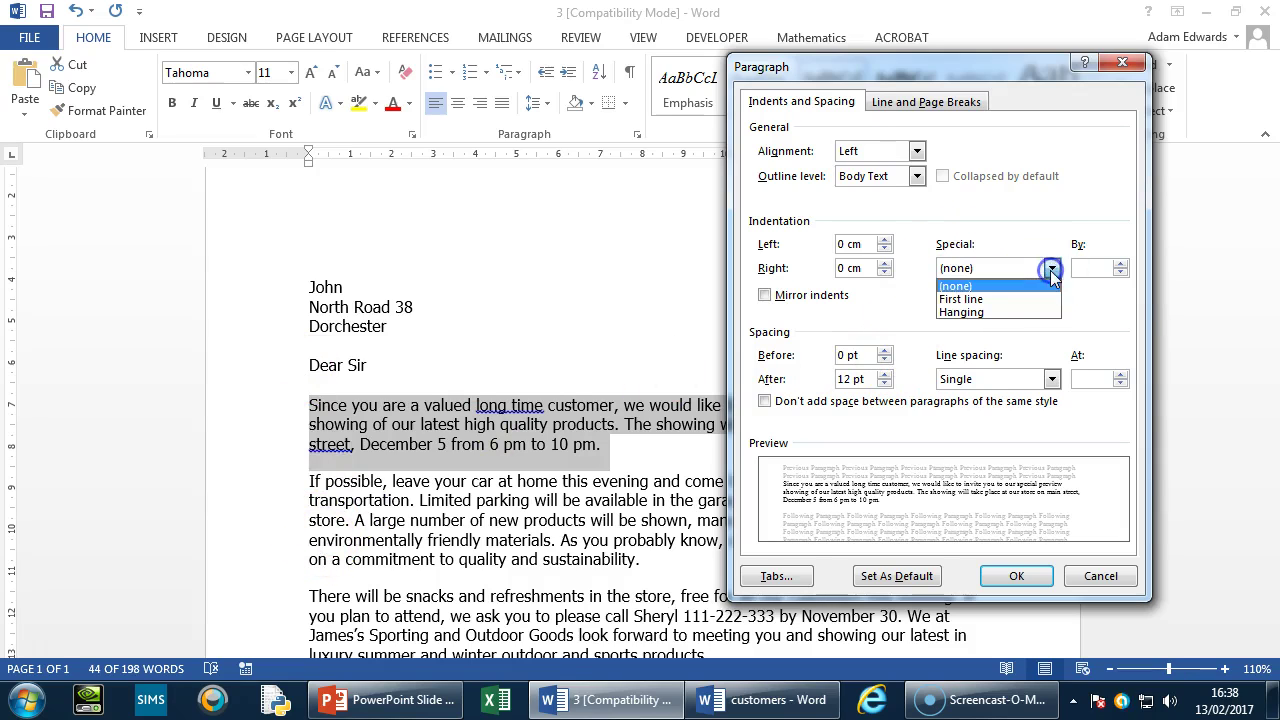
click(1001, 300)
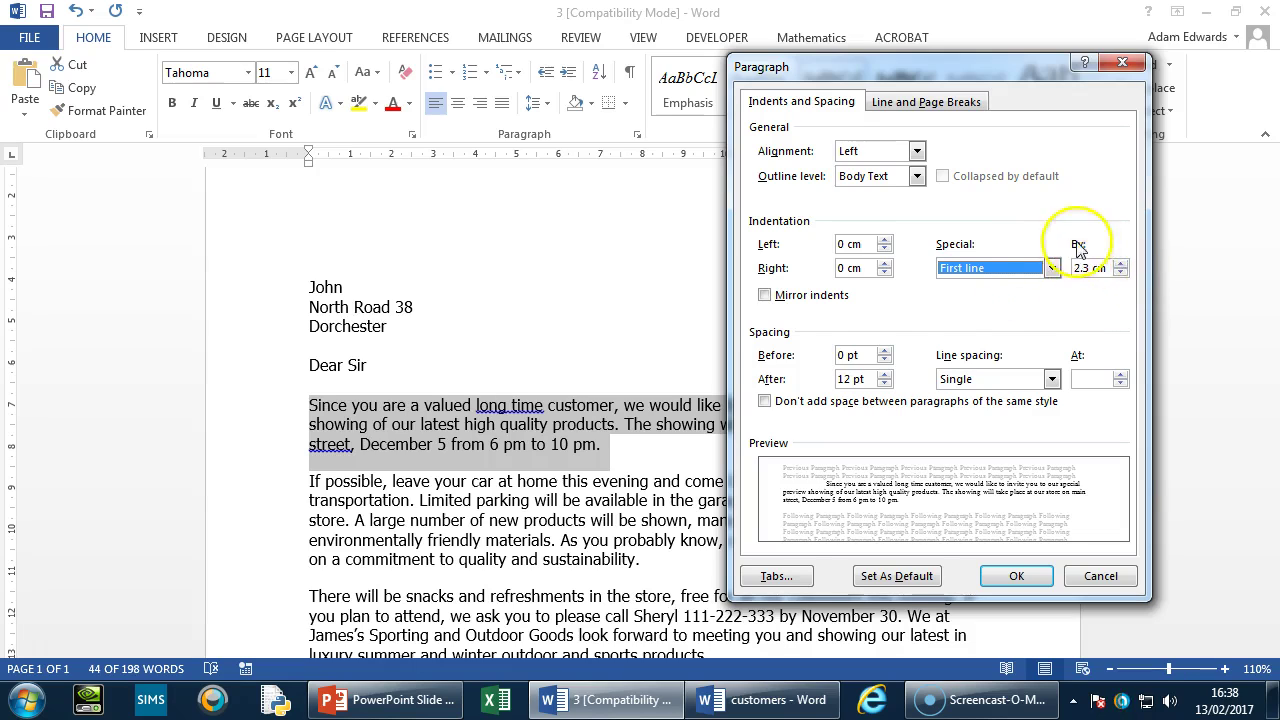
click(1120, 274)
click(1120, 274)
click(1120, 274)
click(1120, 274)
click(1120, 274)
click(1120, 274)
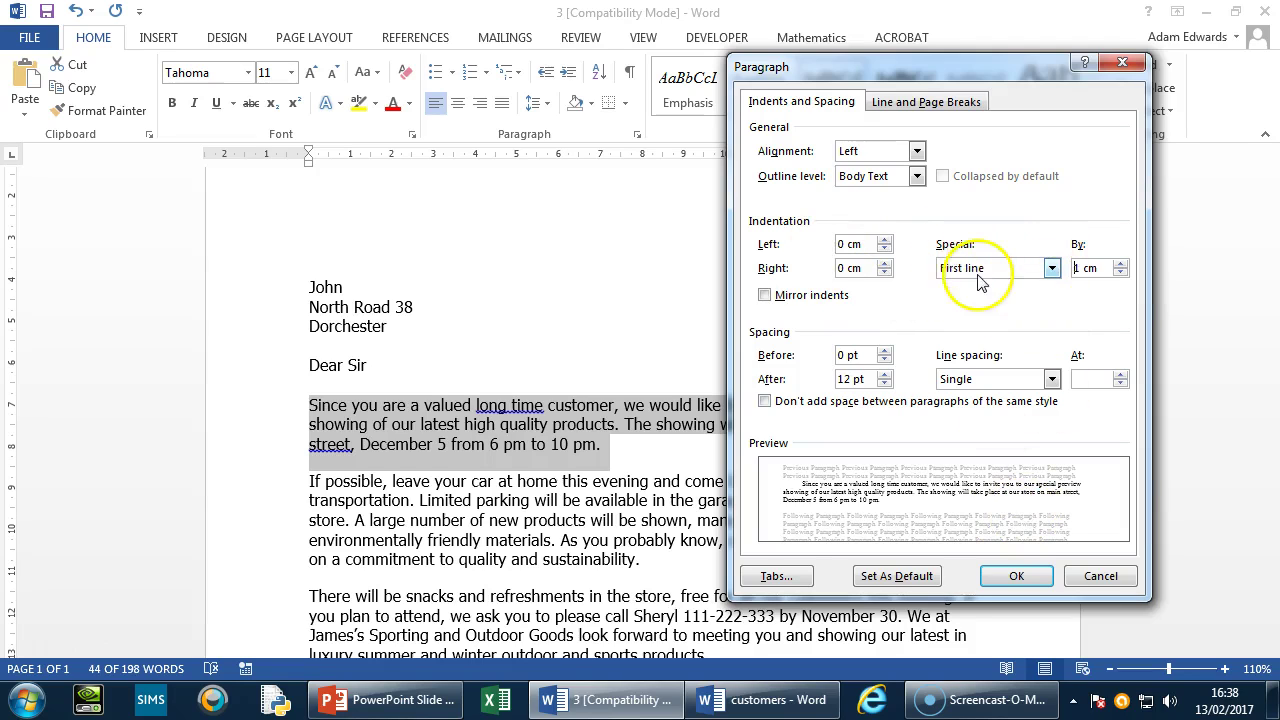
click(1029, 568)
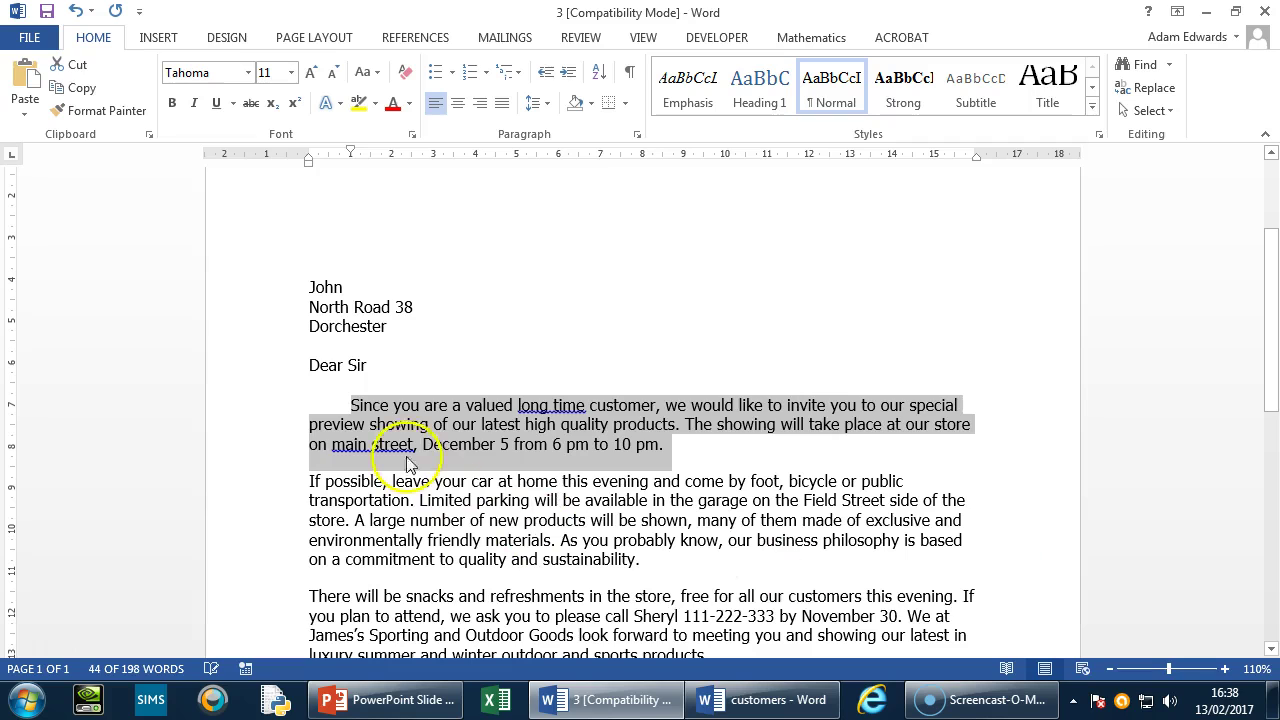
click(364, 405)
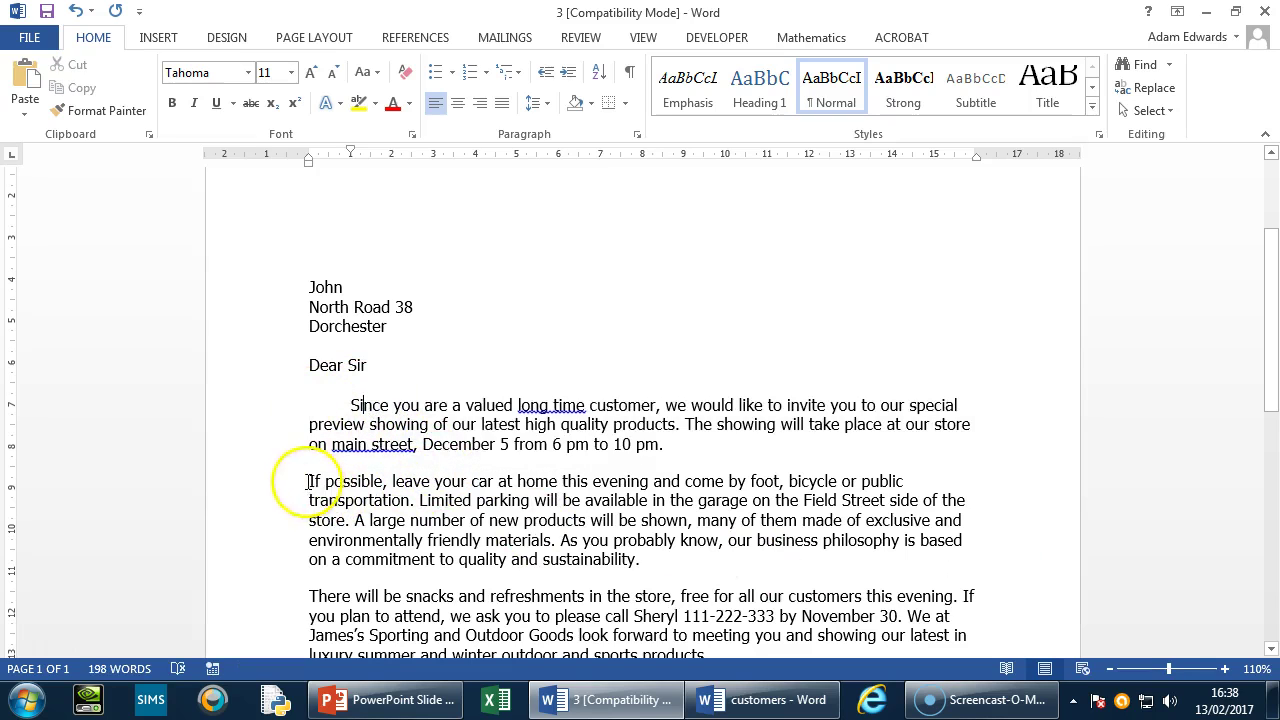
Step: Indent the whole second body paragraph, beginning "If possible", by 1 cm from the left and deselect it
drag(645, 561, 309, 482)
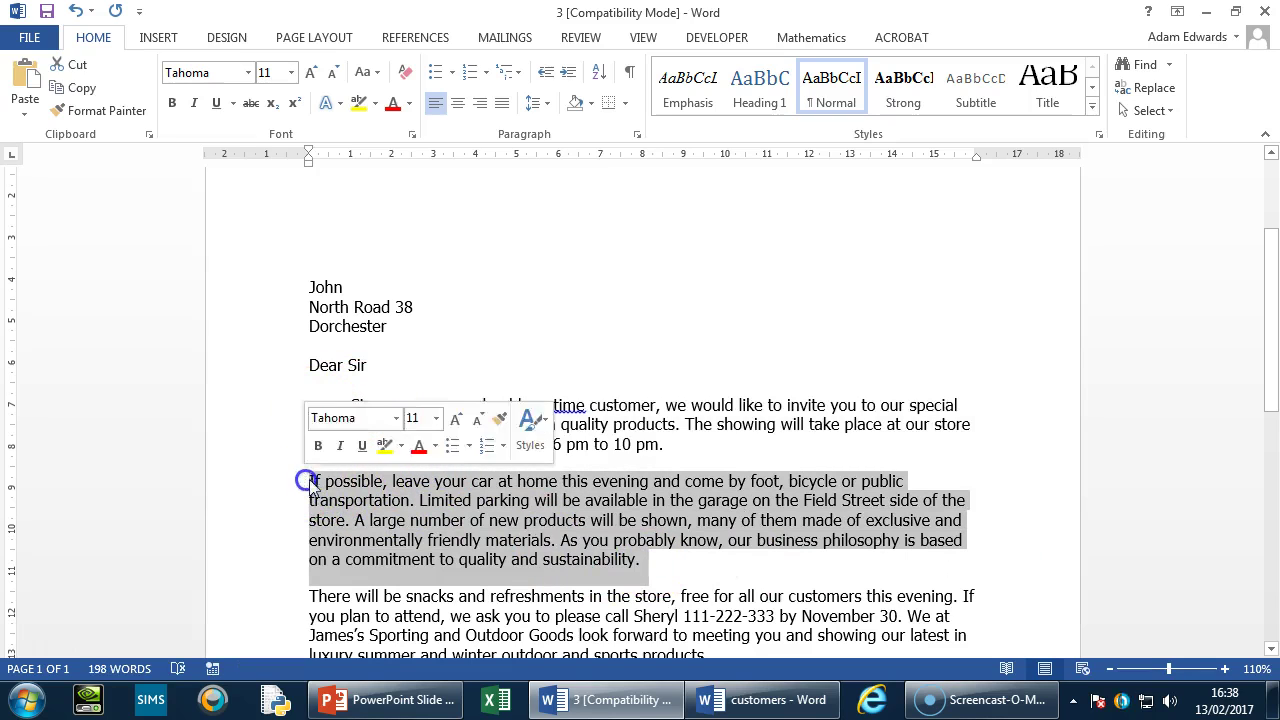
click(636, 134)
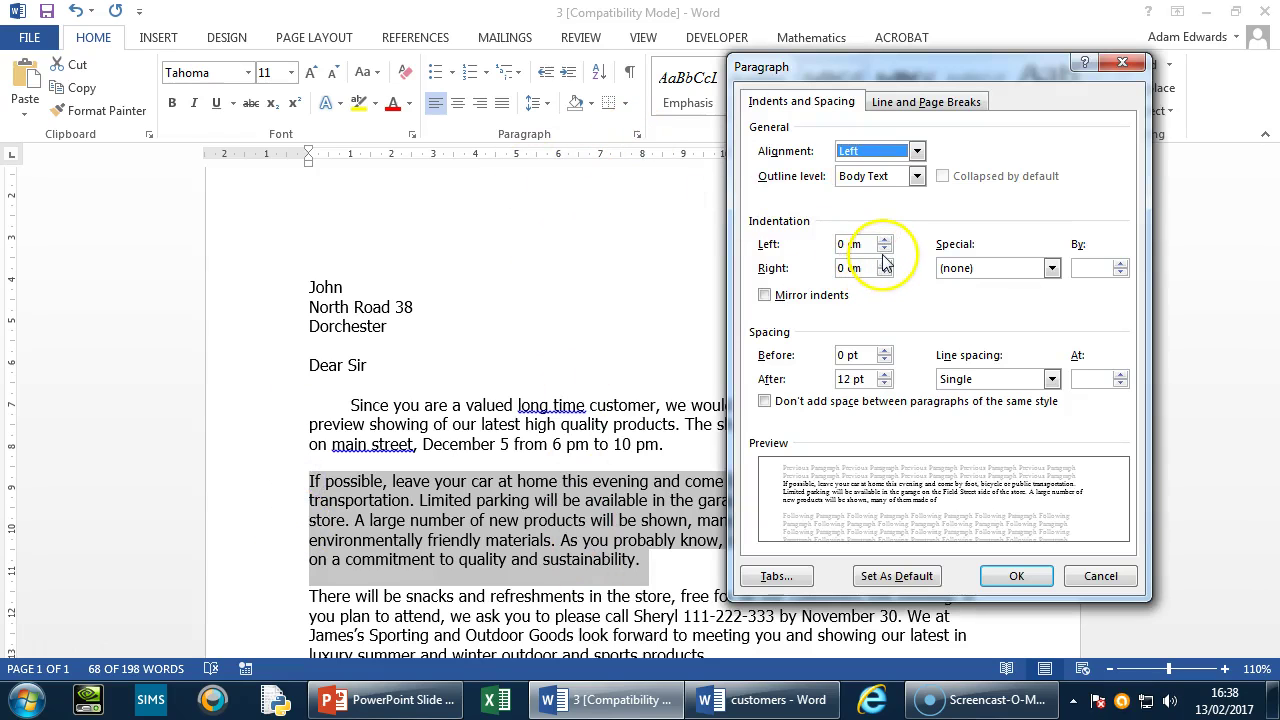
click(885, 243)
click(885, 243)
click(885, 243)
click(885, 243)
click(885, 243)
click(885, 243)
click(885, 243)
click(885, 243)
click(885, 243)
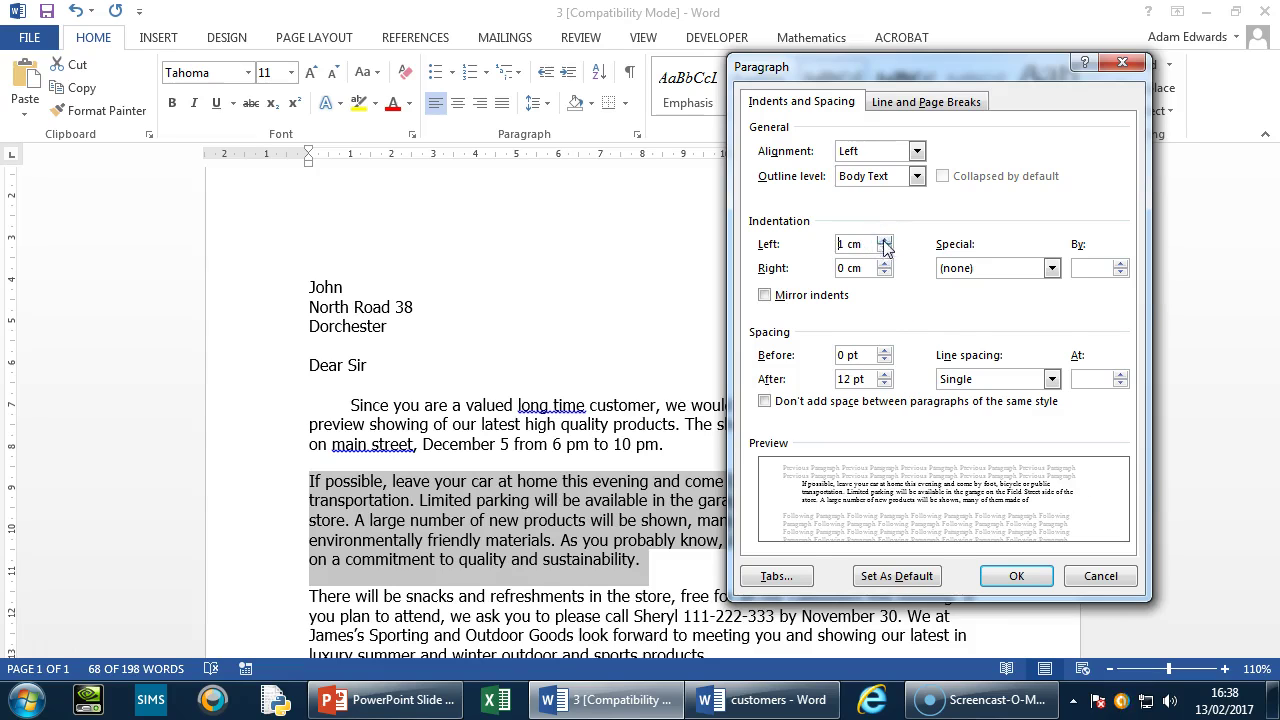
click(1012, 577)
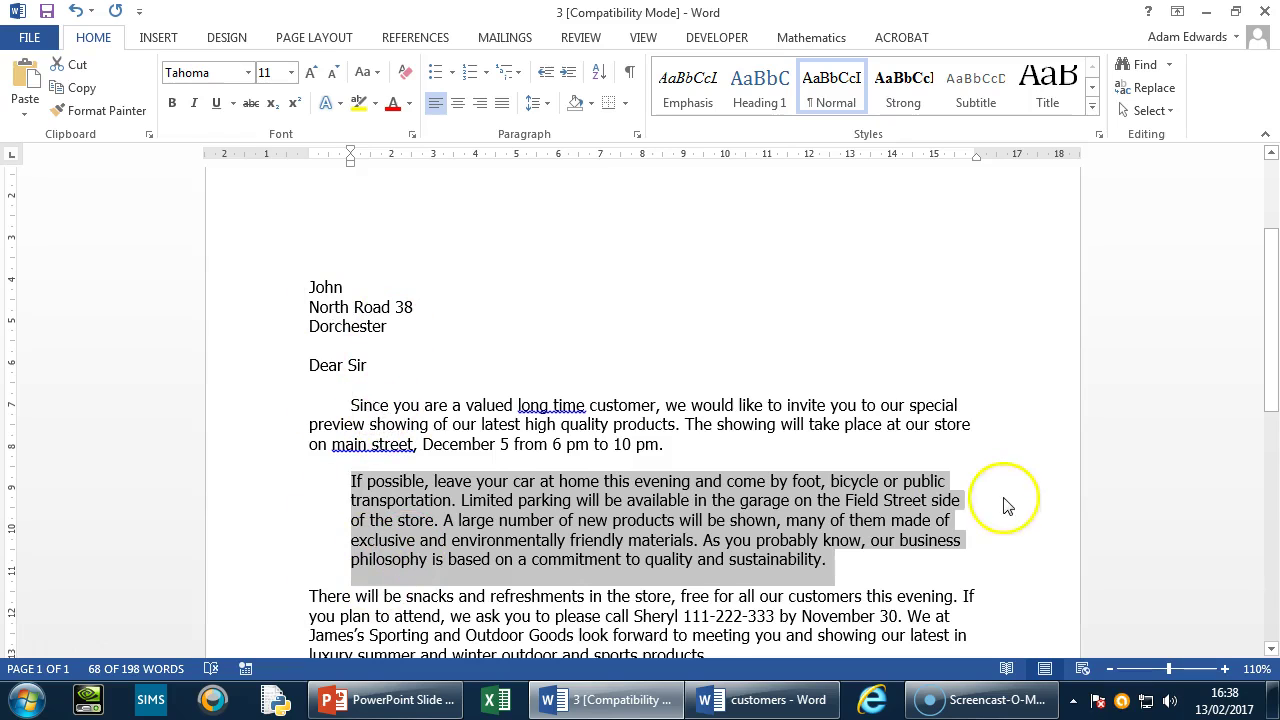
click(857, 560)
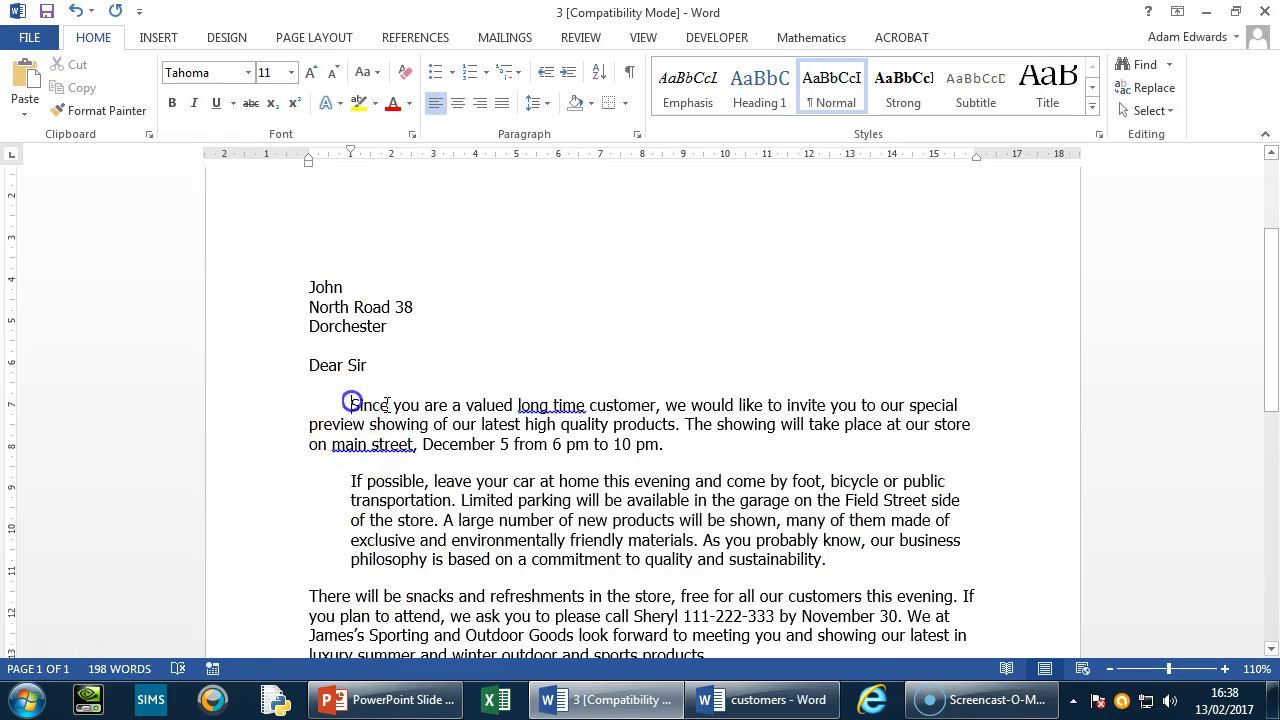
Step: Undo the left indent of the second body paragraph, beginning "If possible"
drag(347, 478, 822, 560)
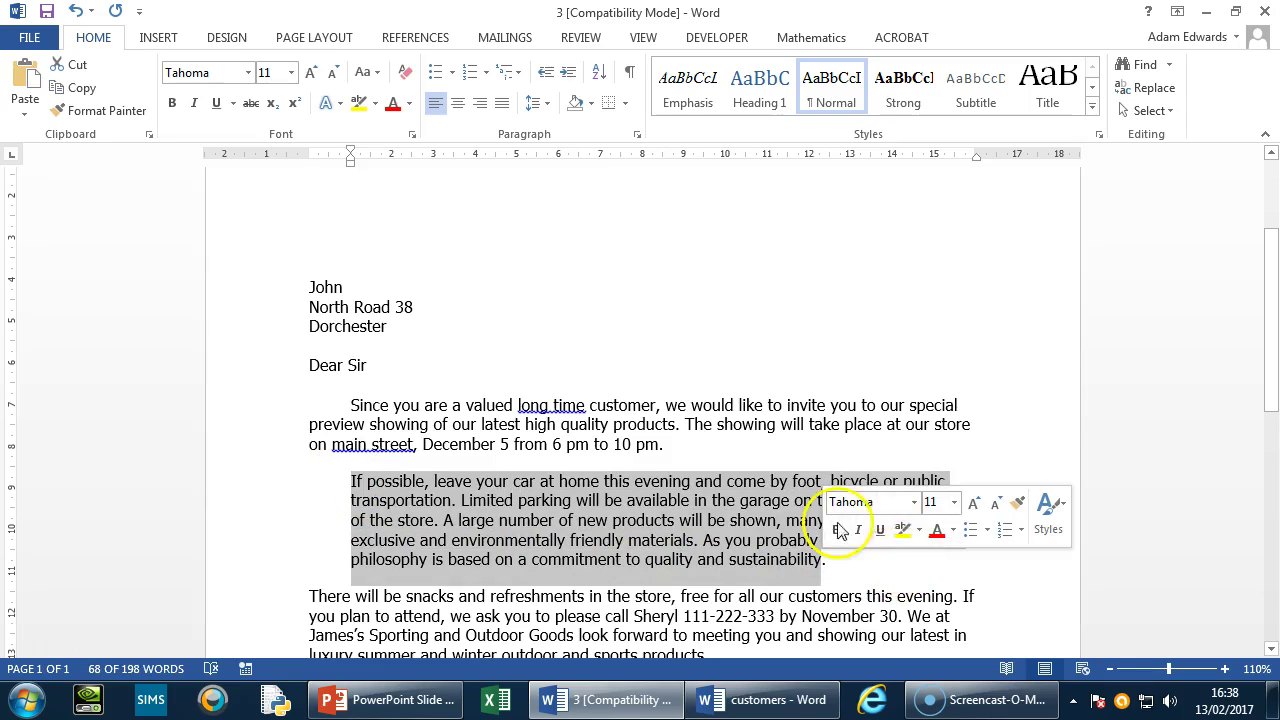
click(75, 10)
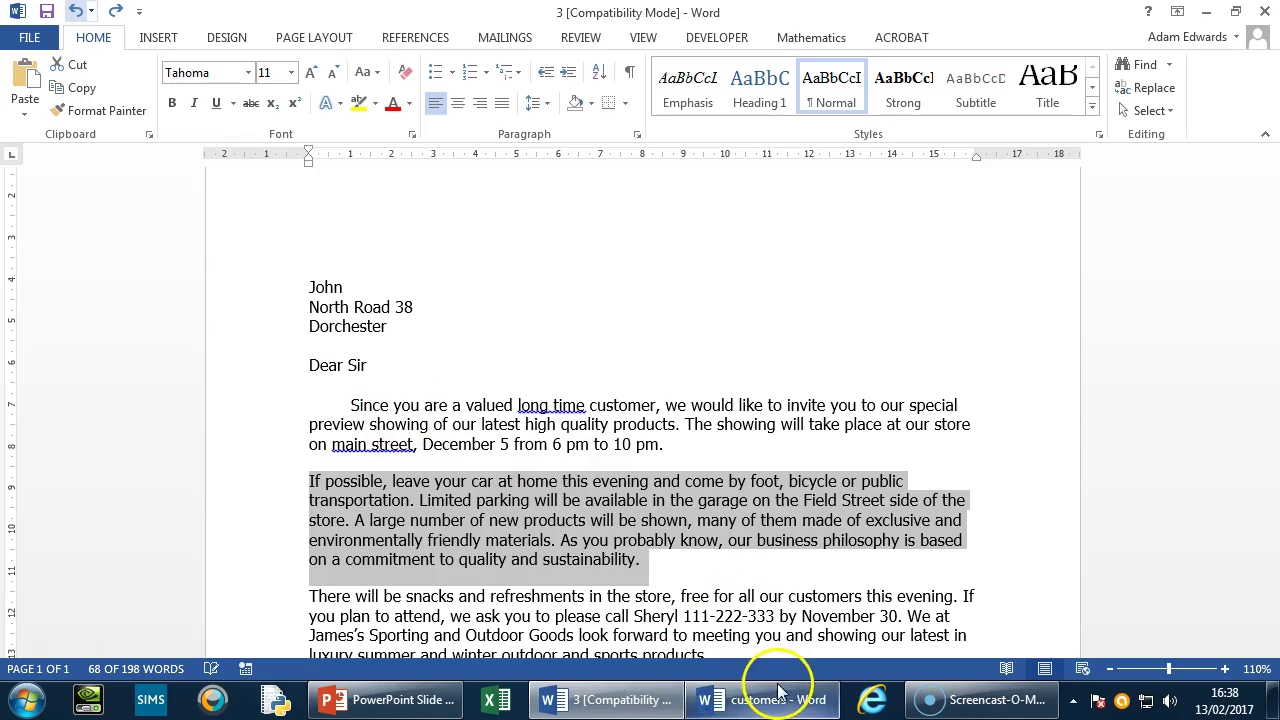
click(408, 414)
click(636, 136)
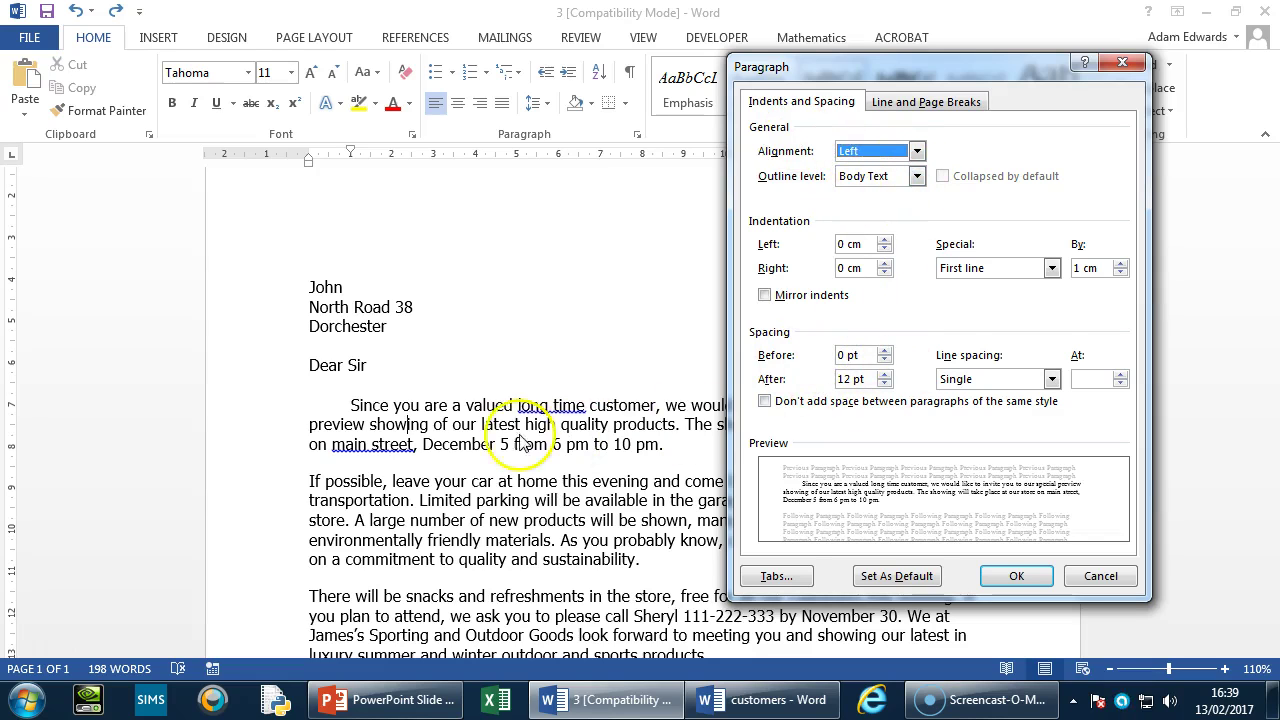
click(403, 433)
click(1099, 576)
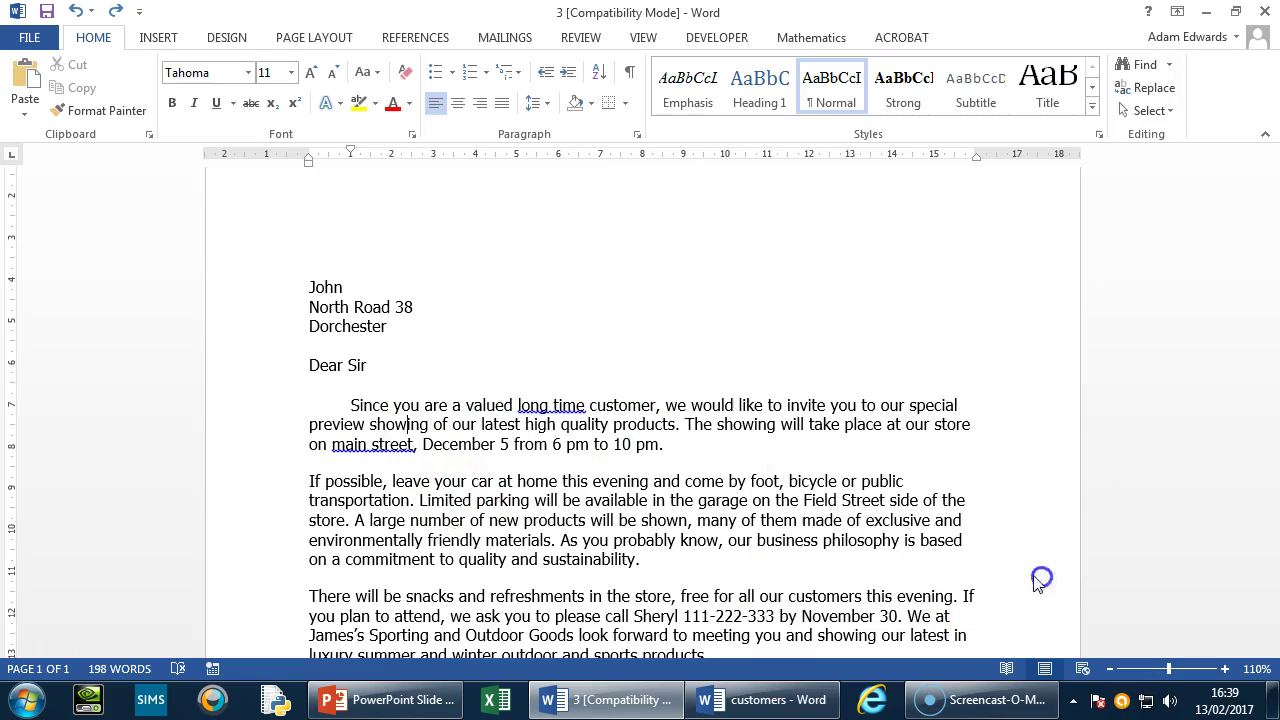
Step: Give the whole first body paragraph 12 pt spacing before and 1.5 lines line spacing, and deselect it
drag(657, 445, 349, 404)
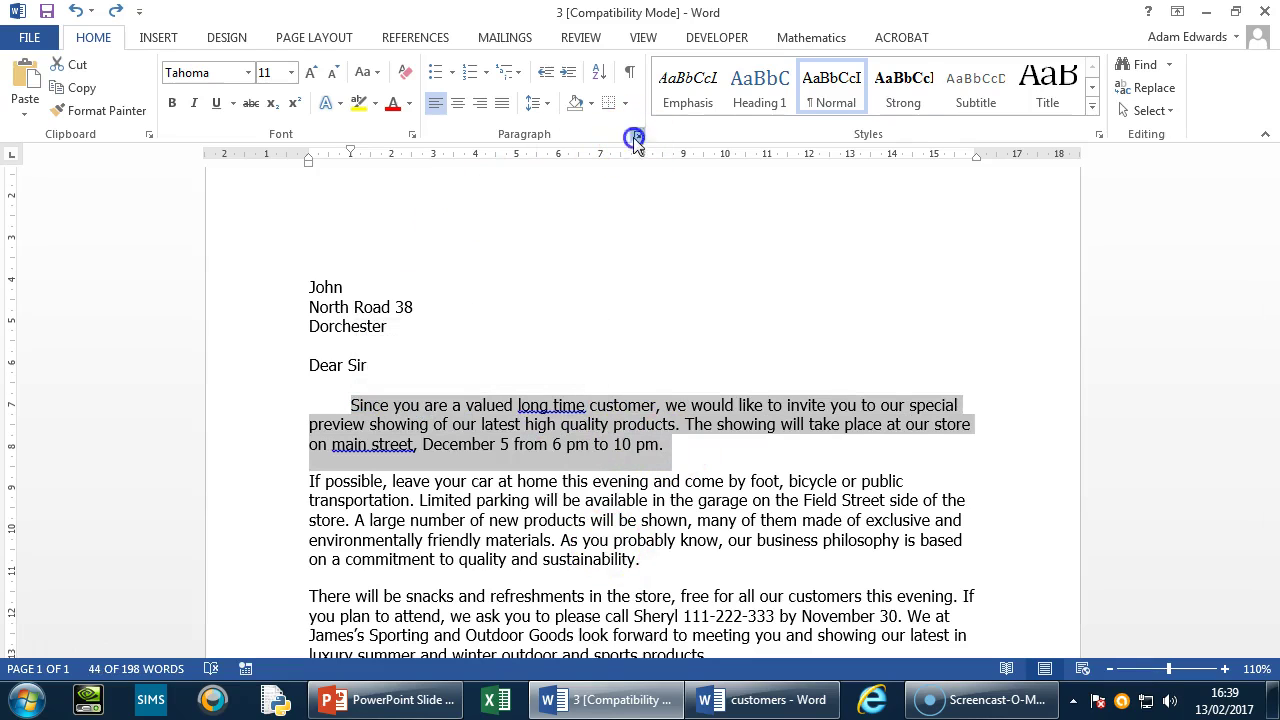
click(637, 134)
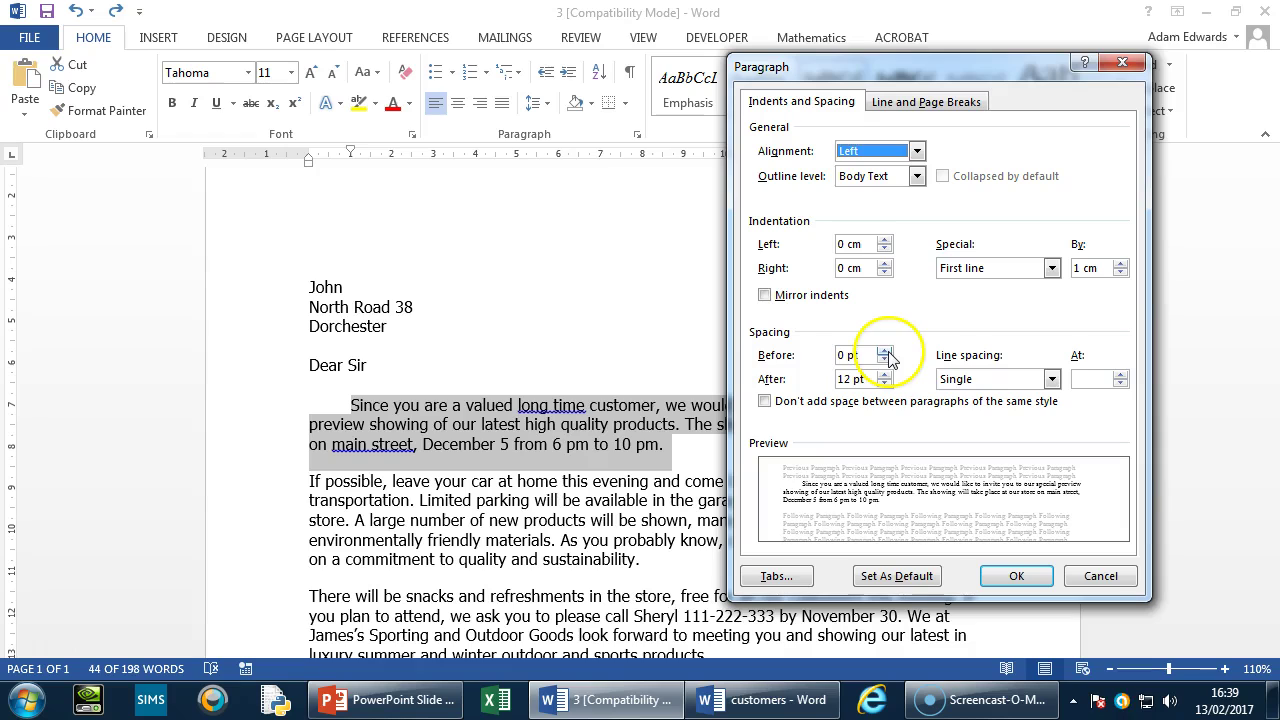
click(885, 351)
click(885, 351)
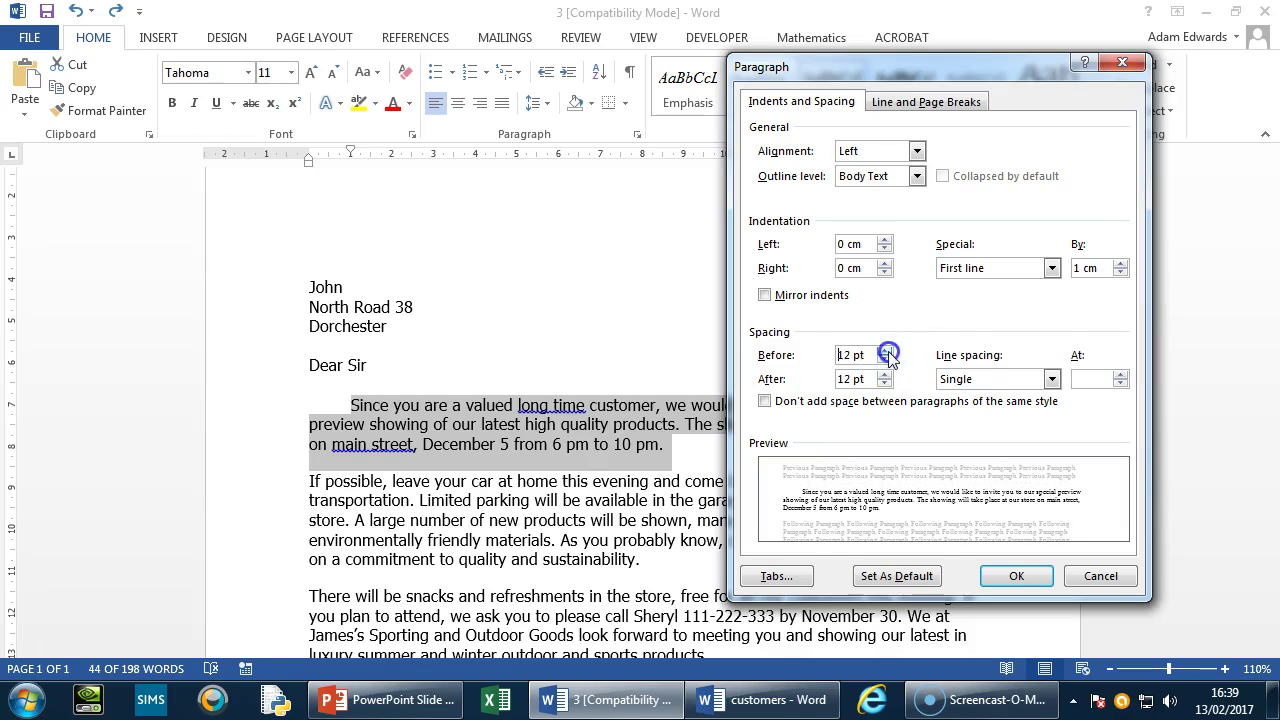
click(1051, 380)
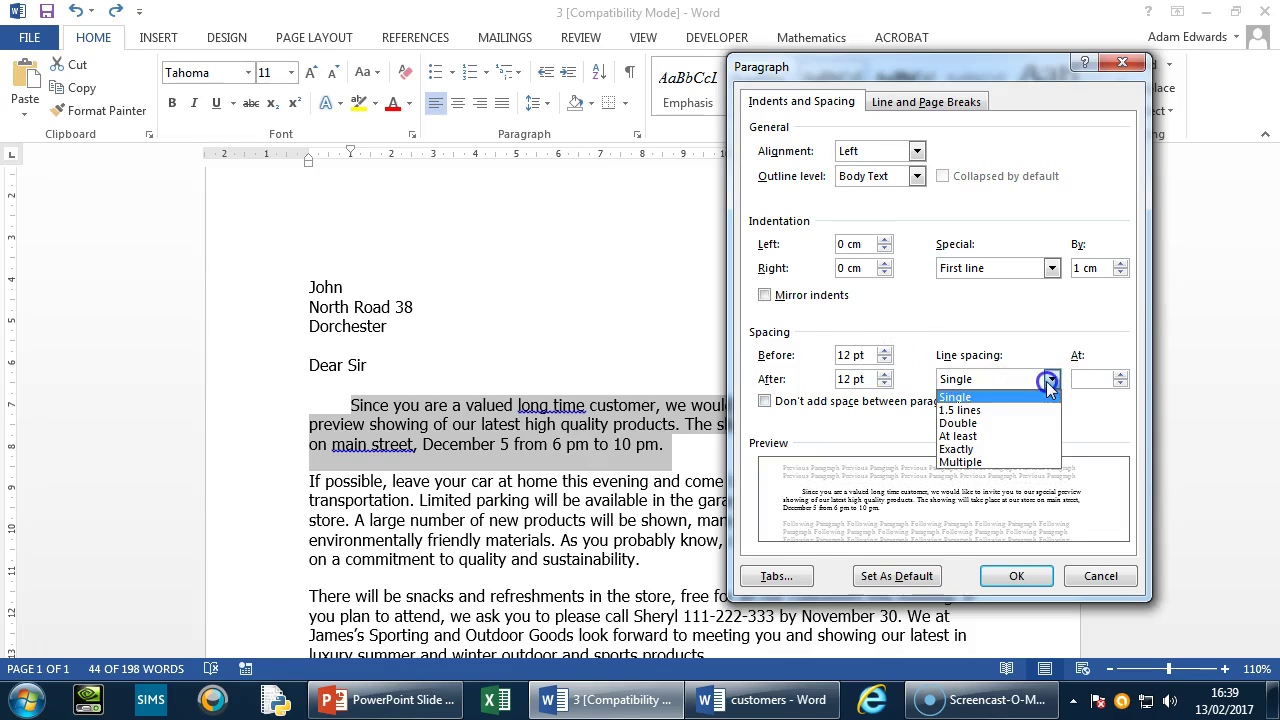
click(1000, 410)
click(1016, 576)
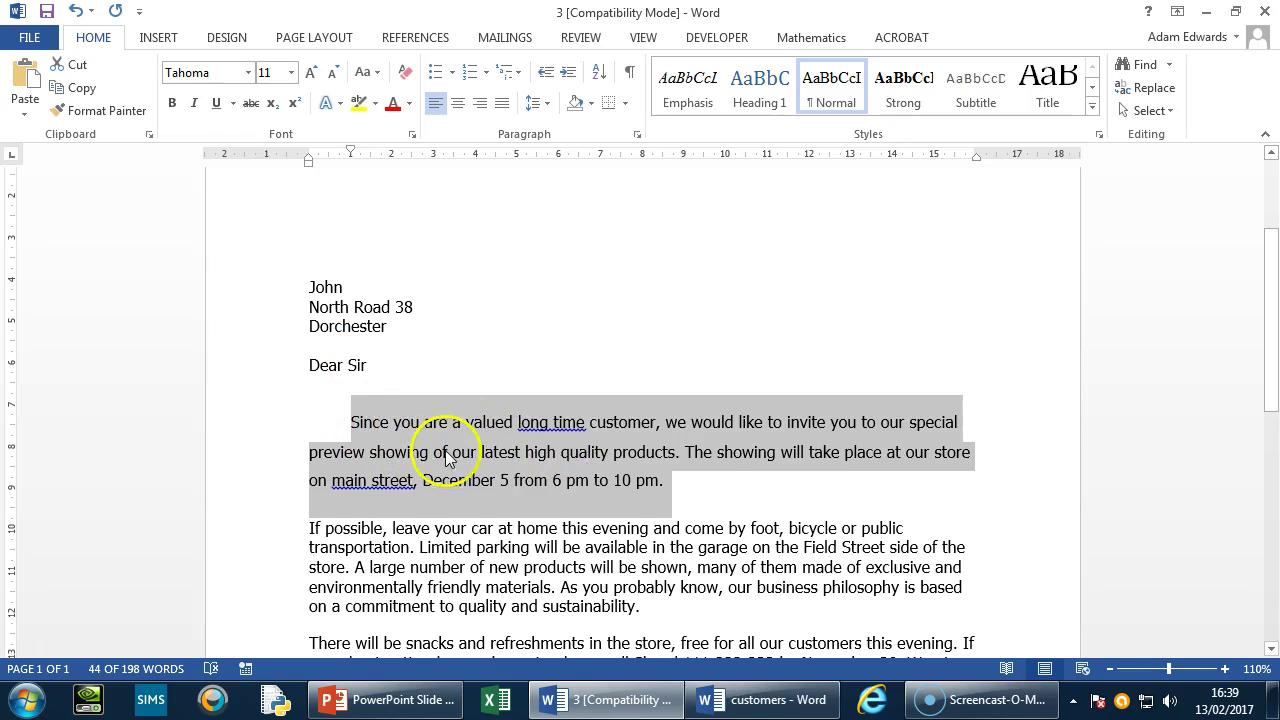
click(727, 489)
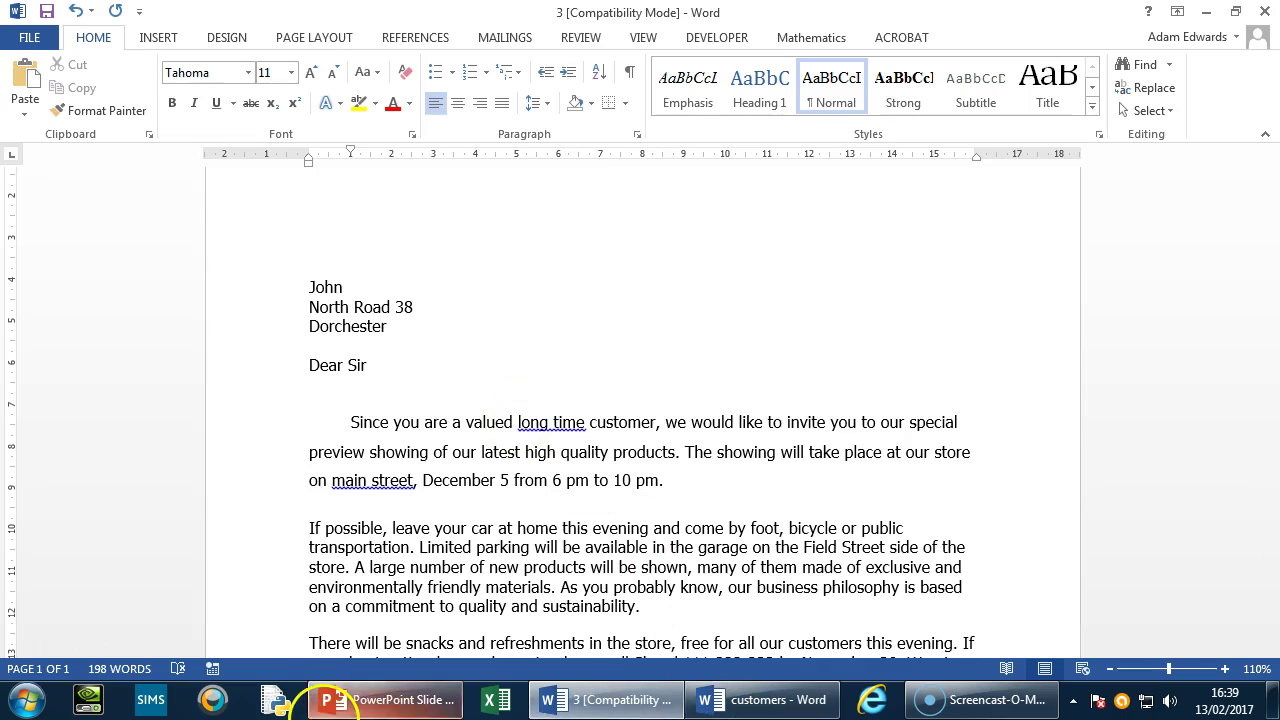
Step: Switch to the PowerPoint slide show, advance to the Character Style slide, and return to the letter in Word
click(357, 705)
key(Right)
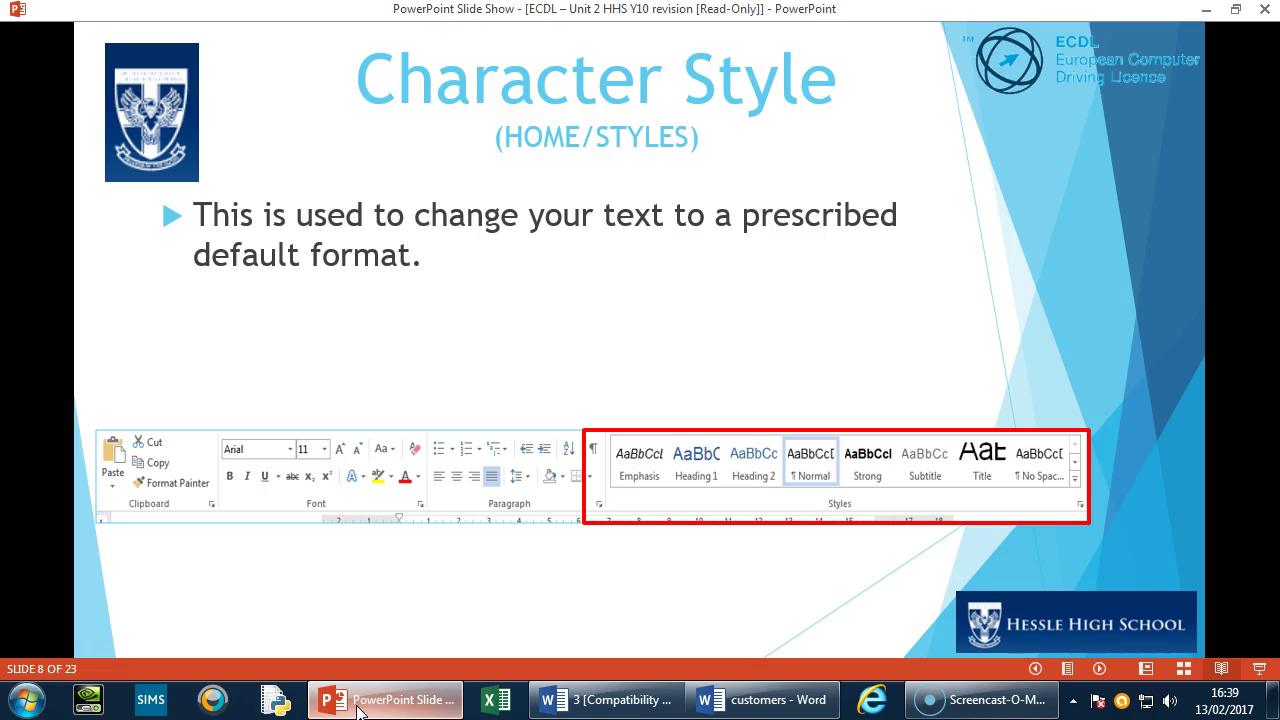
click(592, 697)
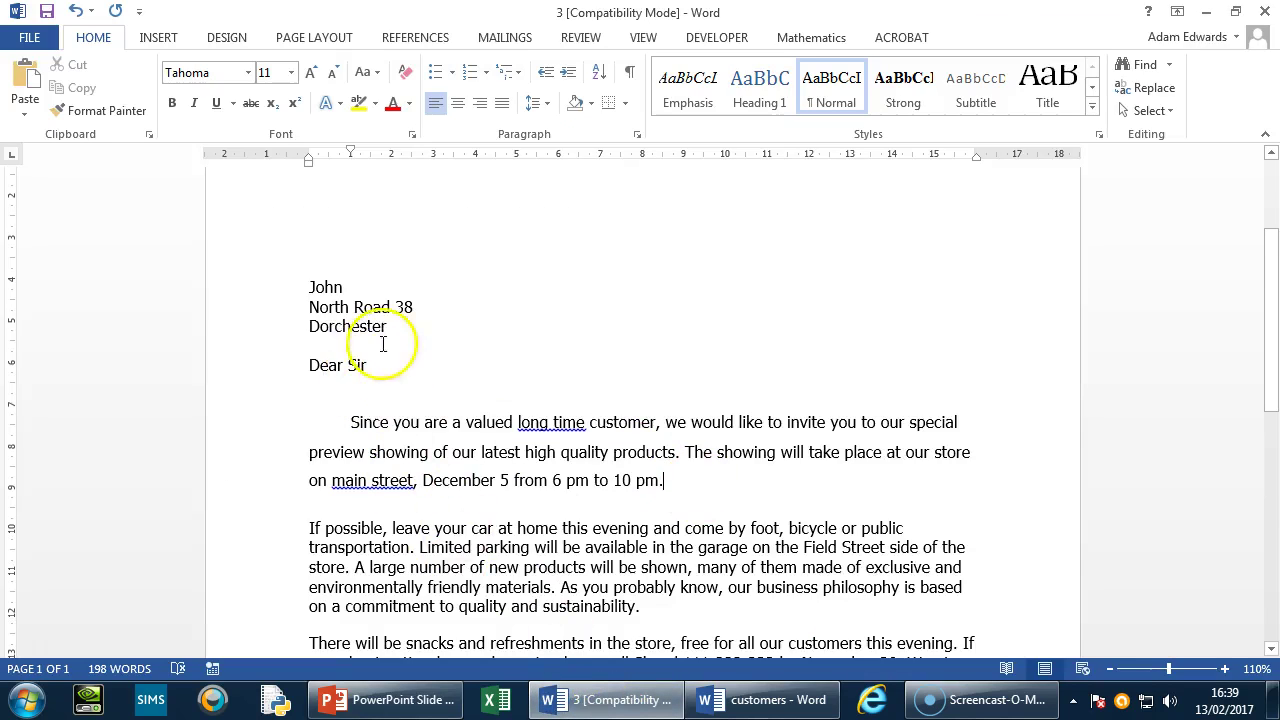
Step: Create a new style named "data" from the letter's heading "James's Sporting and Outdoor Goods" using Apply Styles
scroll(652, 393, up, 2)
drag(922, 245, 382, 243)
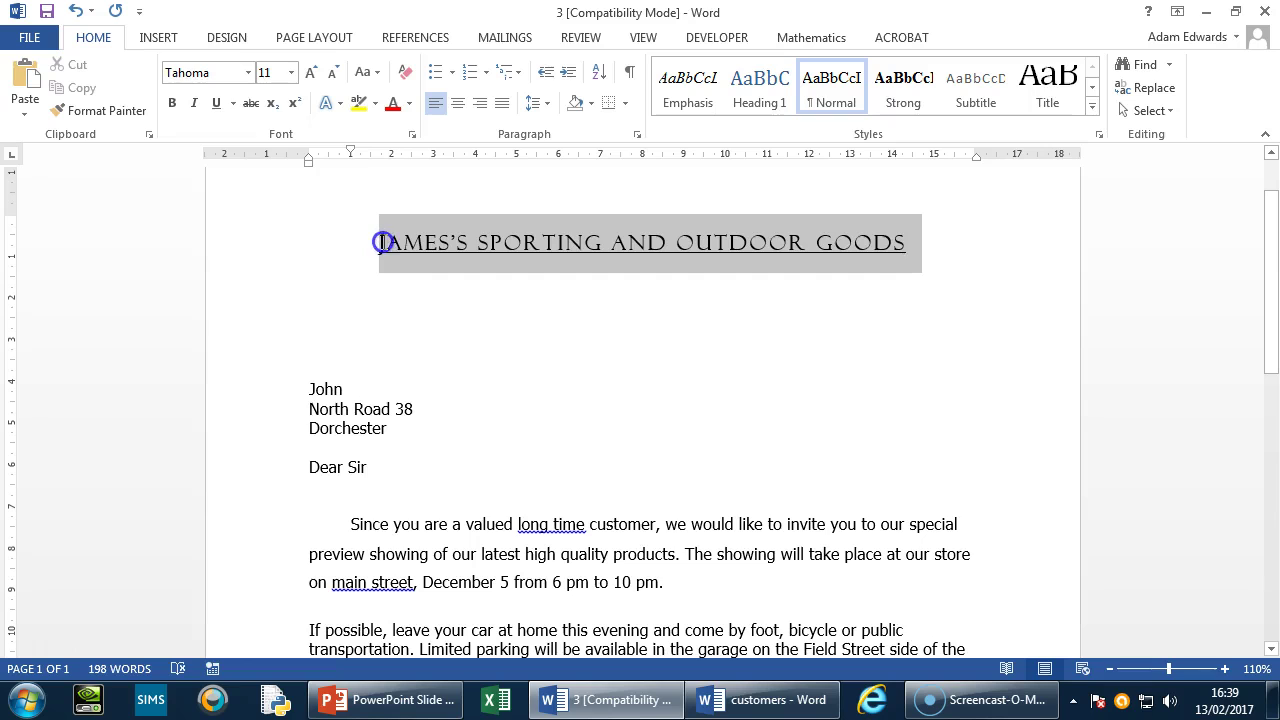
click(1092, 110)
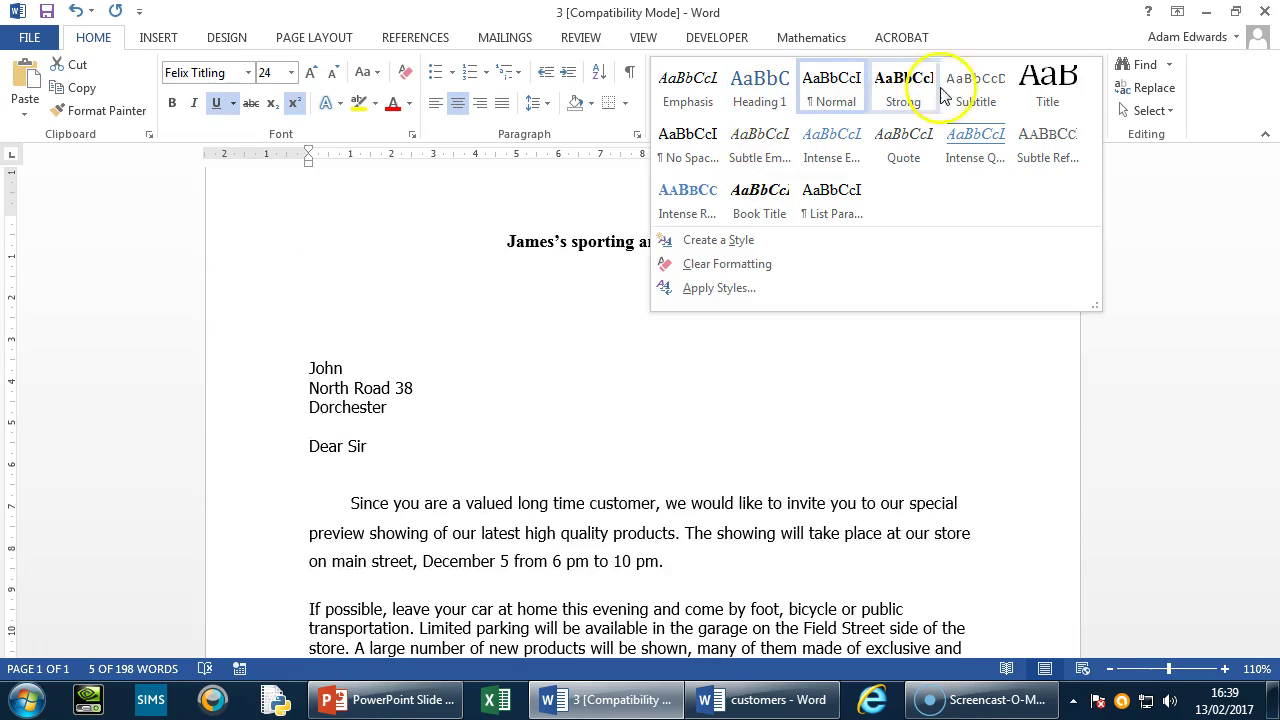
click(719, 290)
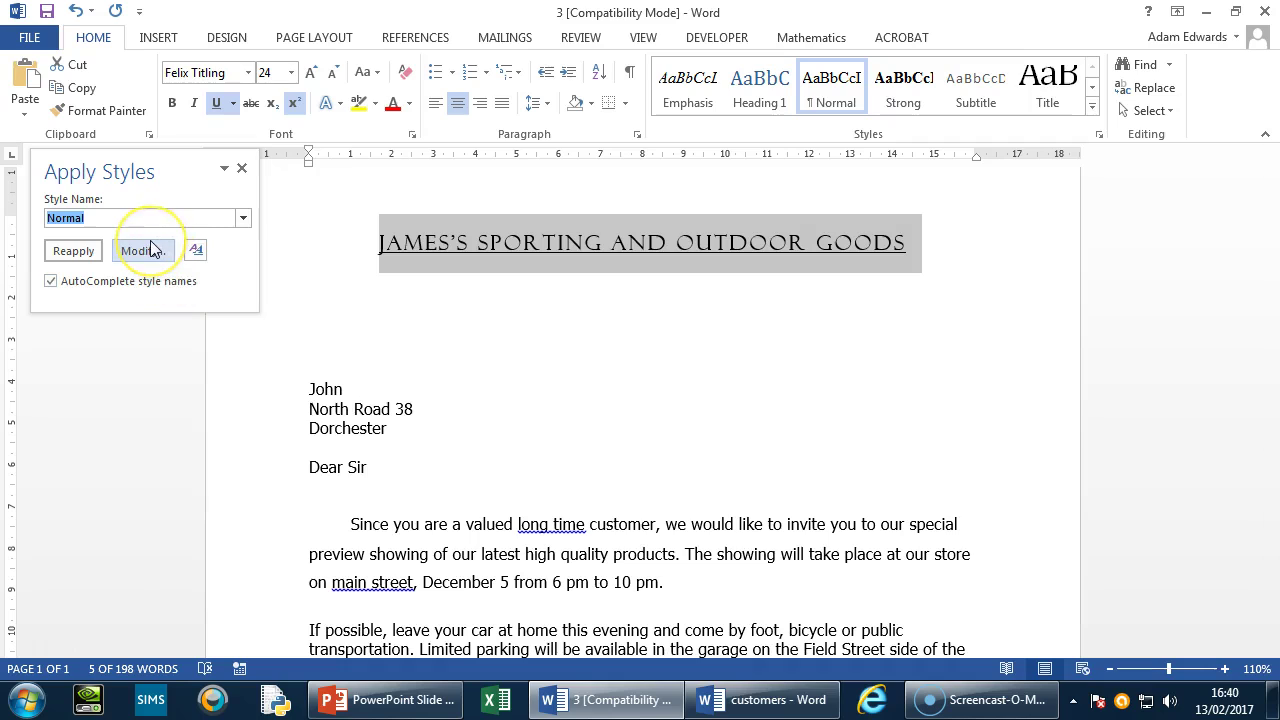
text(data)
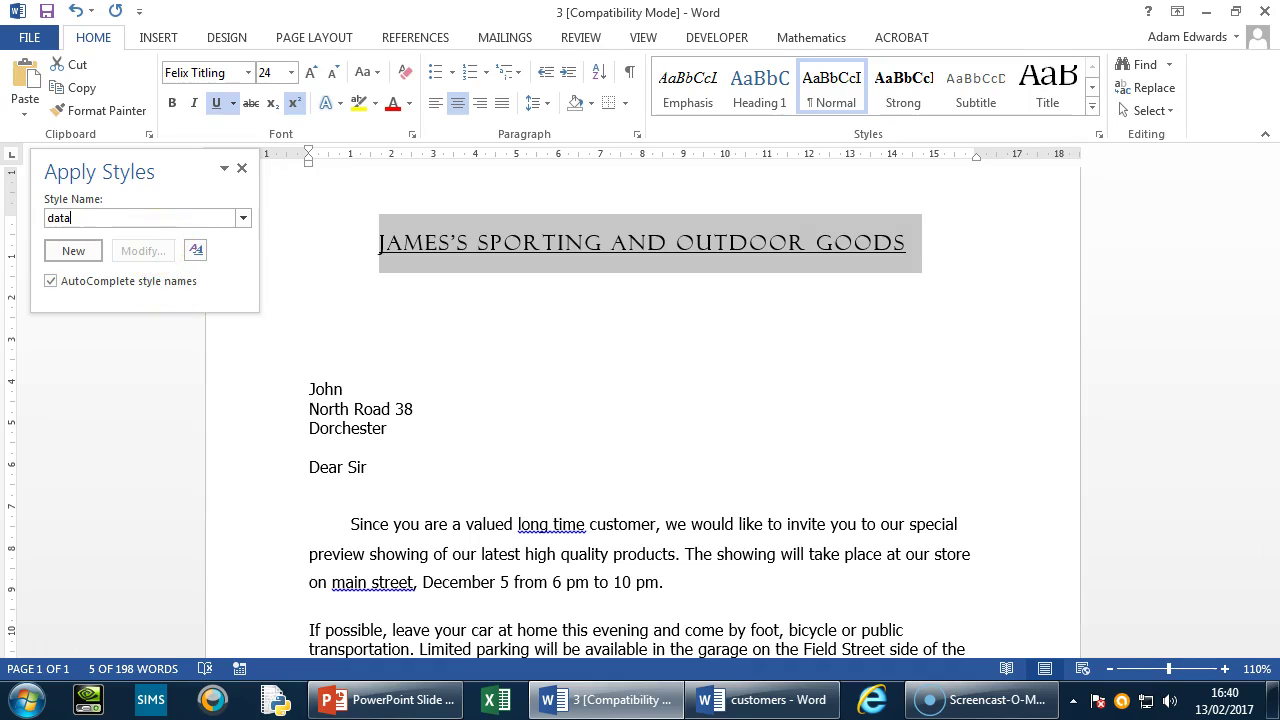
key(Return)
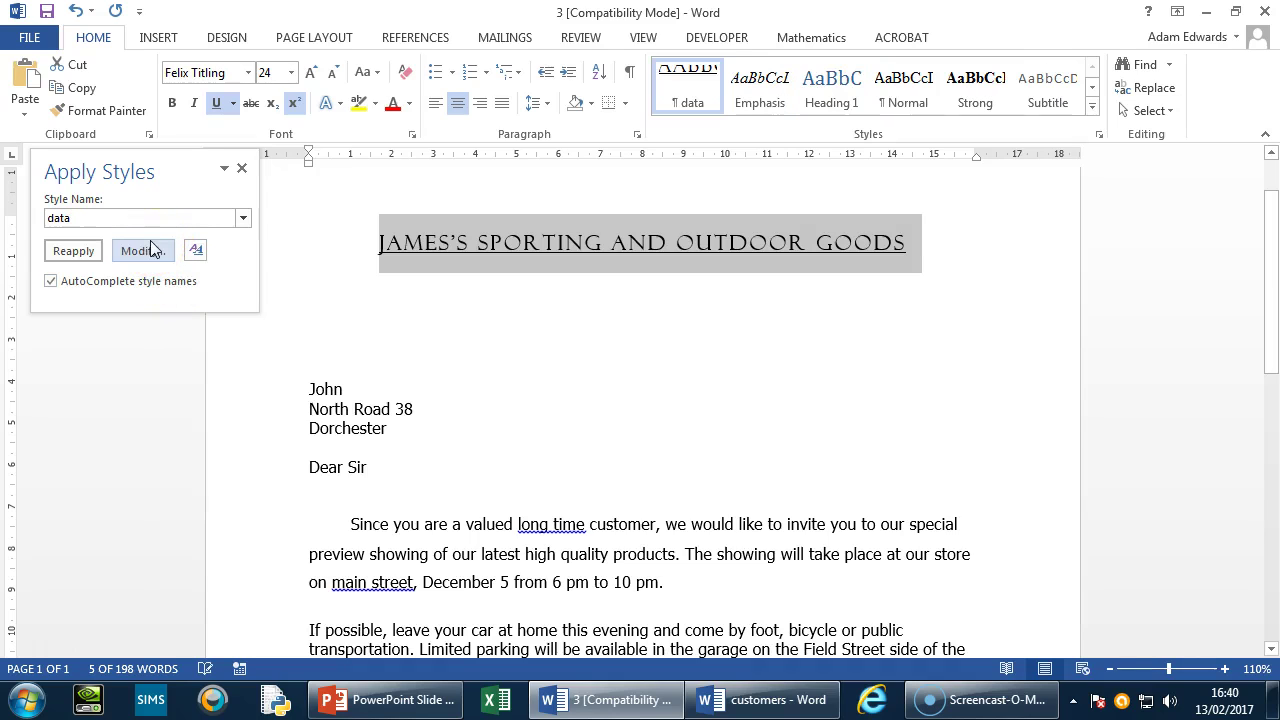
click(241, 168)
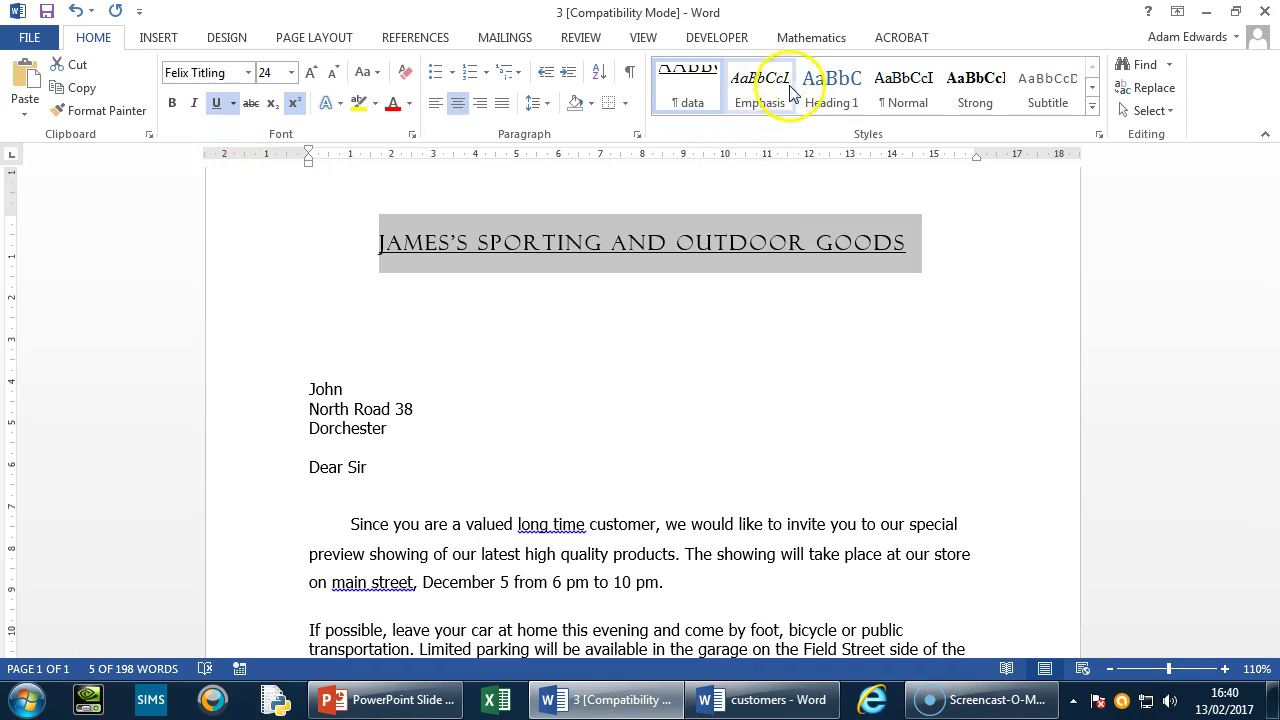
Step: Apply the Emphasis style to the selected letter heading
click(1092, 107)
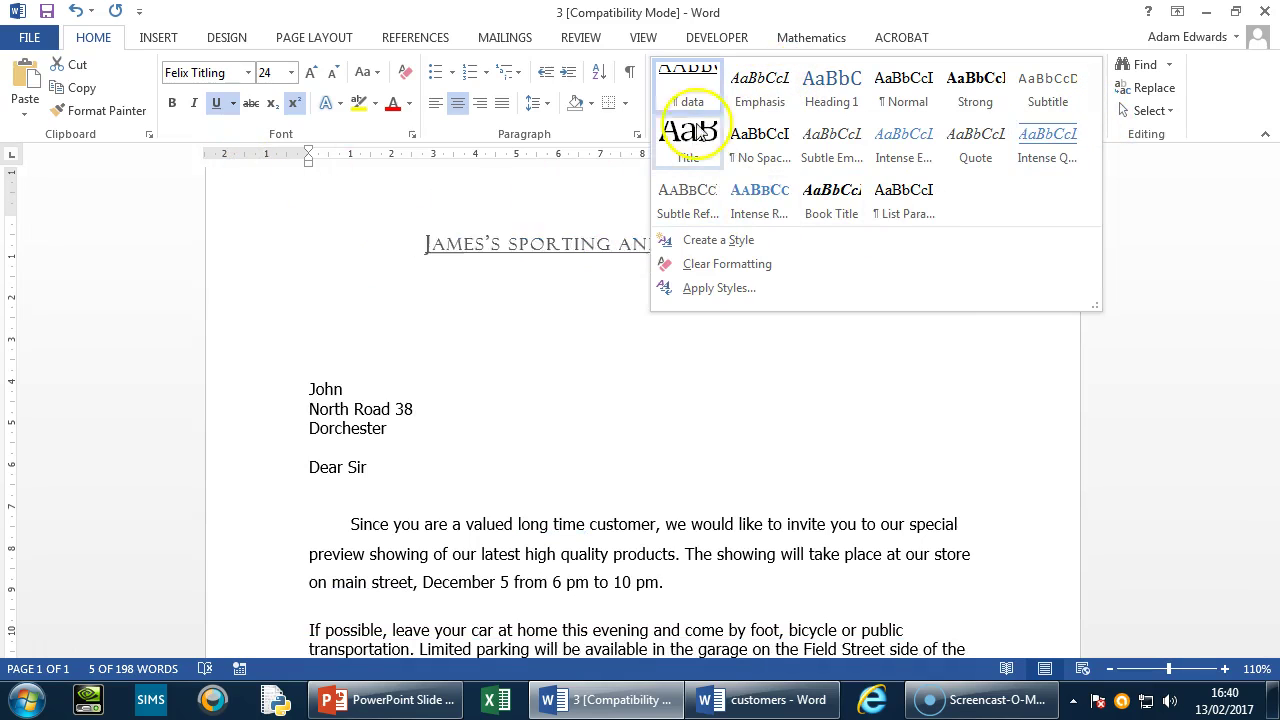
click(775, 93)
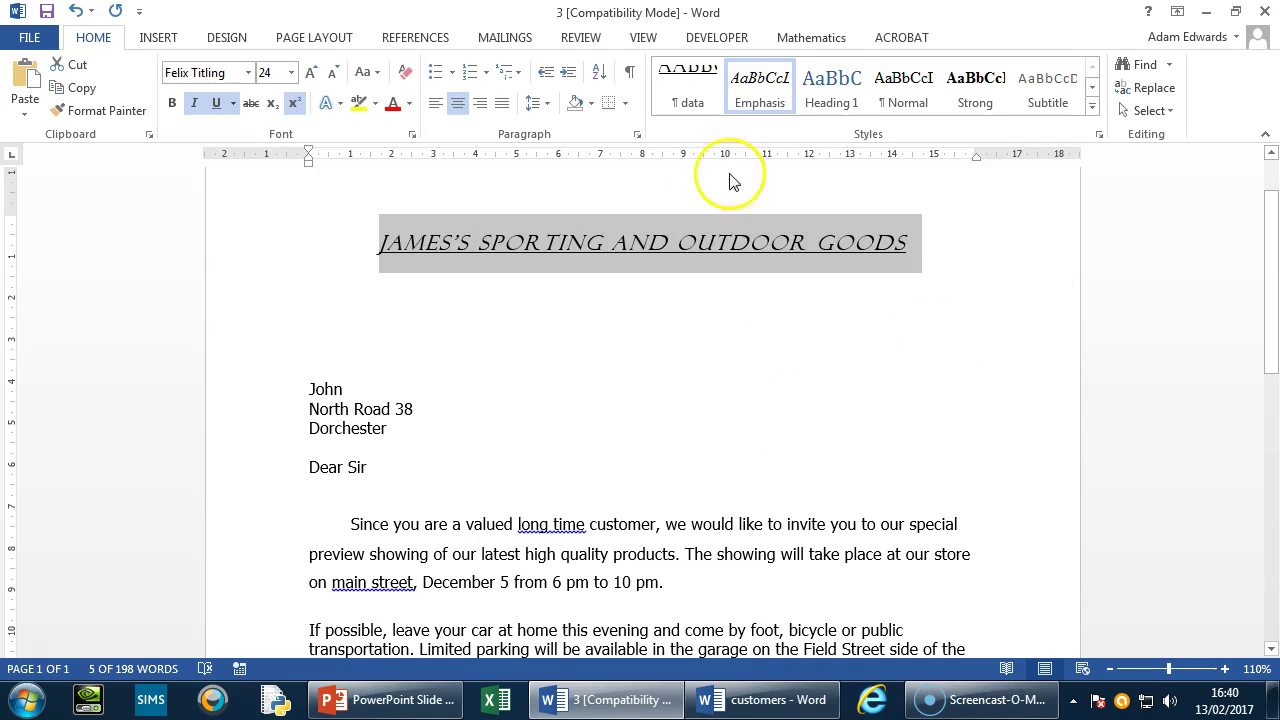
Step: Advance the PowerPoint slide show to the Automatic Hyphenation slide and return to the letter in Word
click(385, 700)
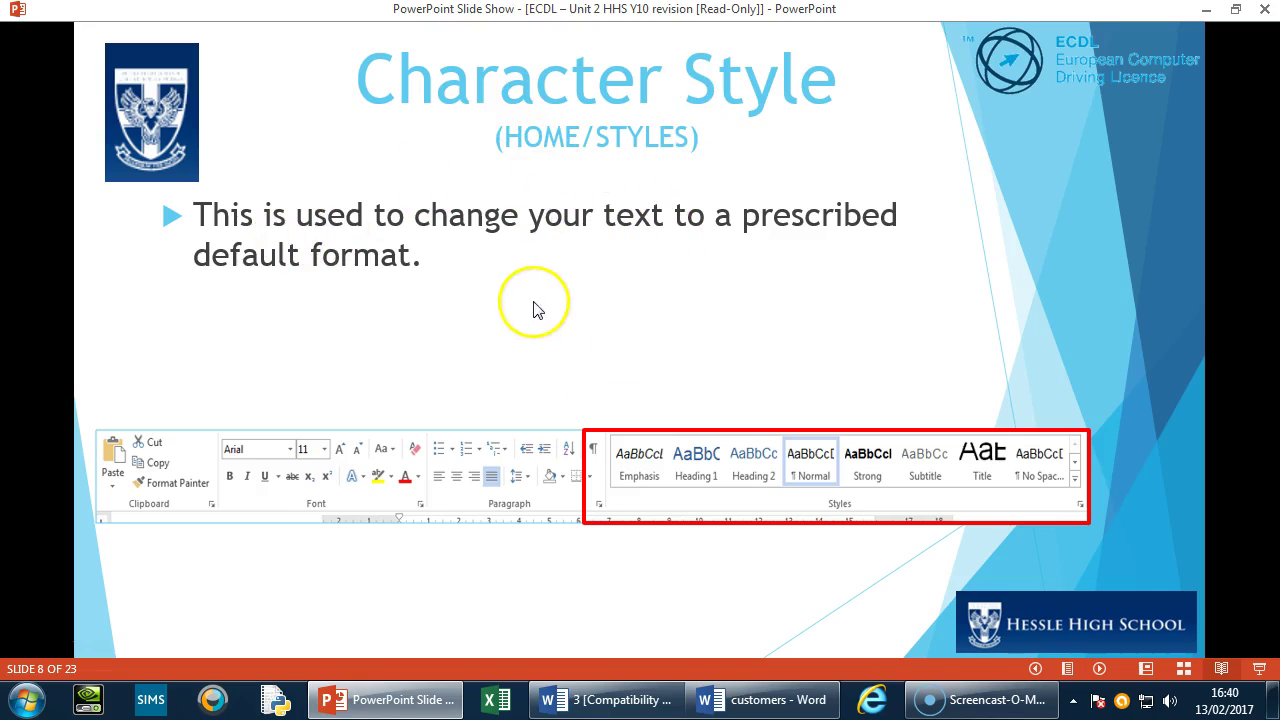
click(770, 698)
click(650, 699)
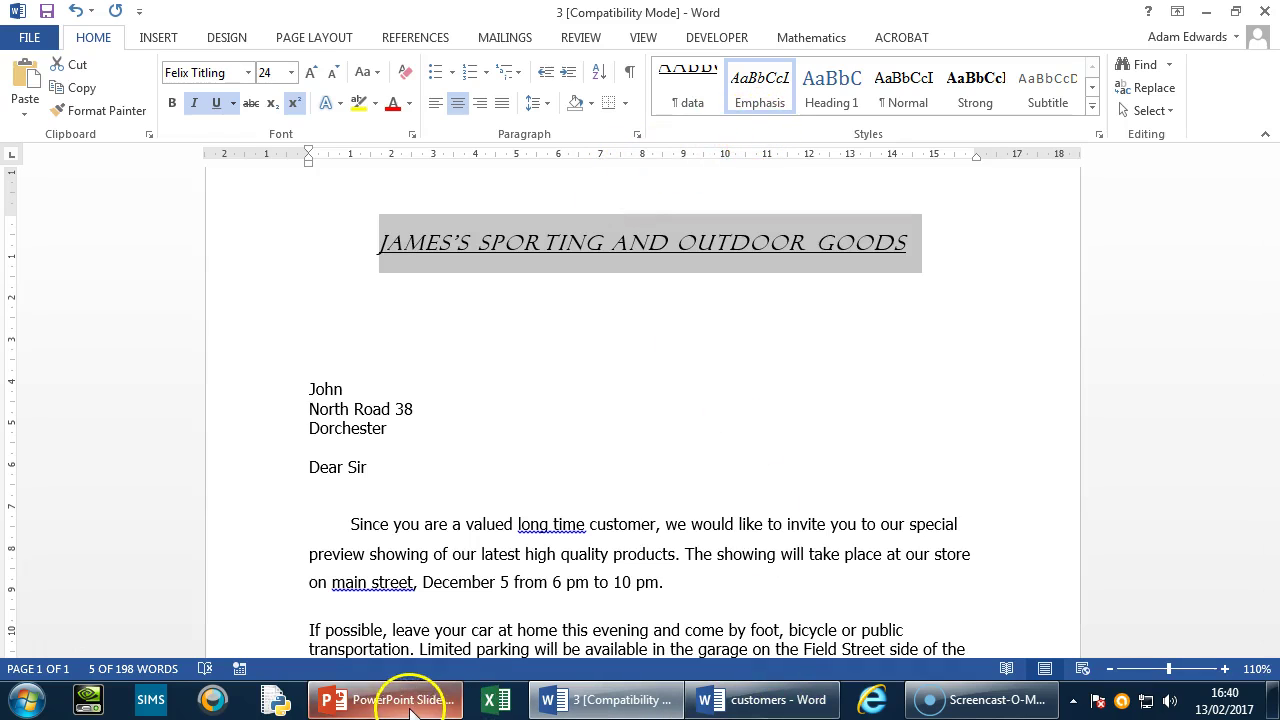
mouse_move(399, 712)
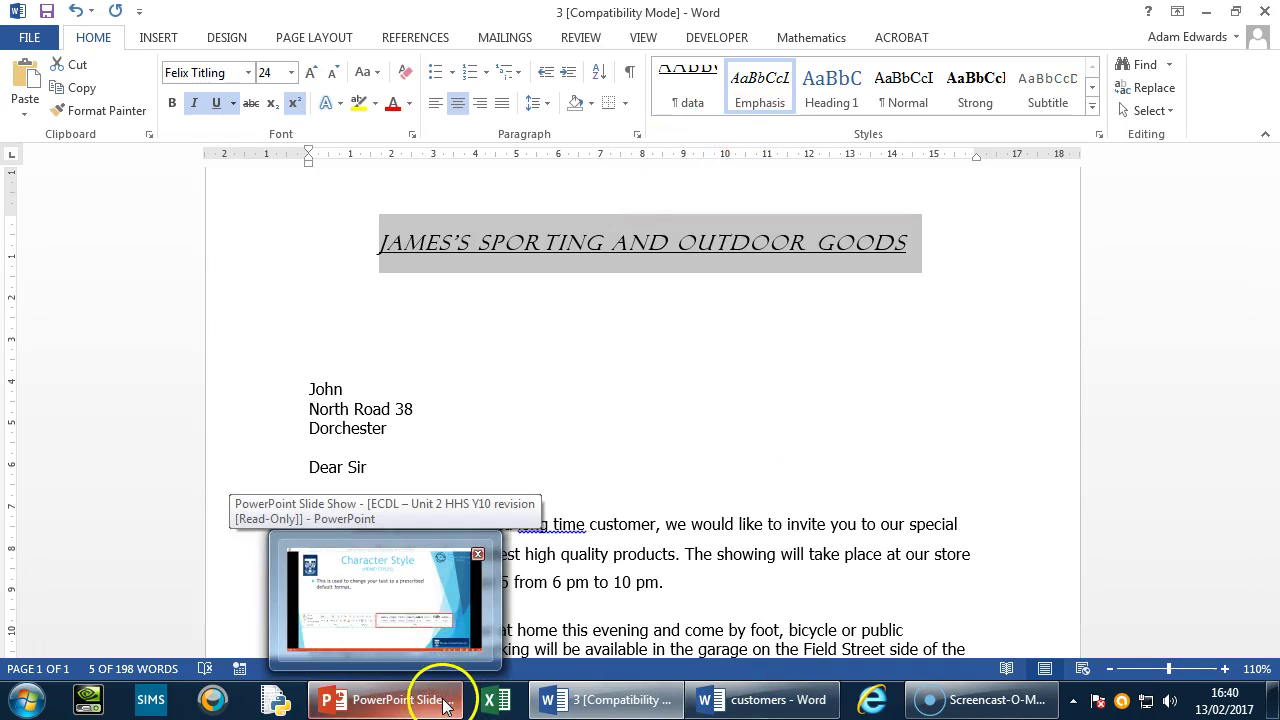
click(445, 705)
key(Right)
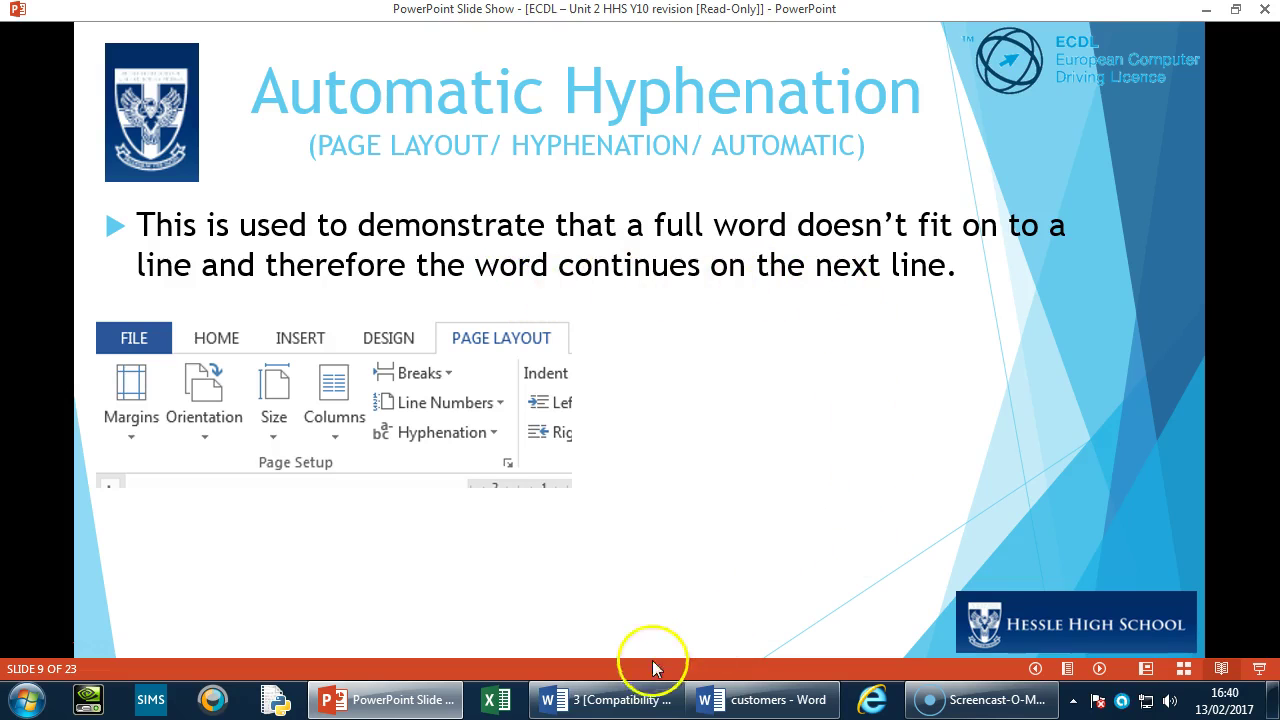
click(645, 699)
Step: Select the body paragraphs from "Since you are" to "outdoor gear!", turn on automatic hyphenation, and deselect the text
scroll(693, 497, down, 3)
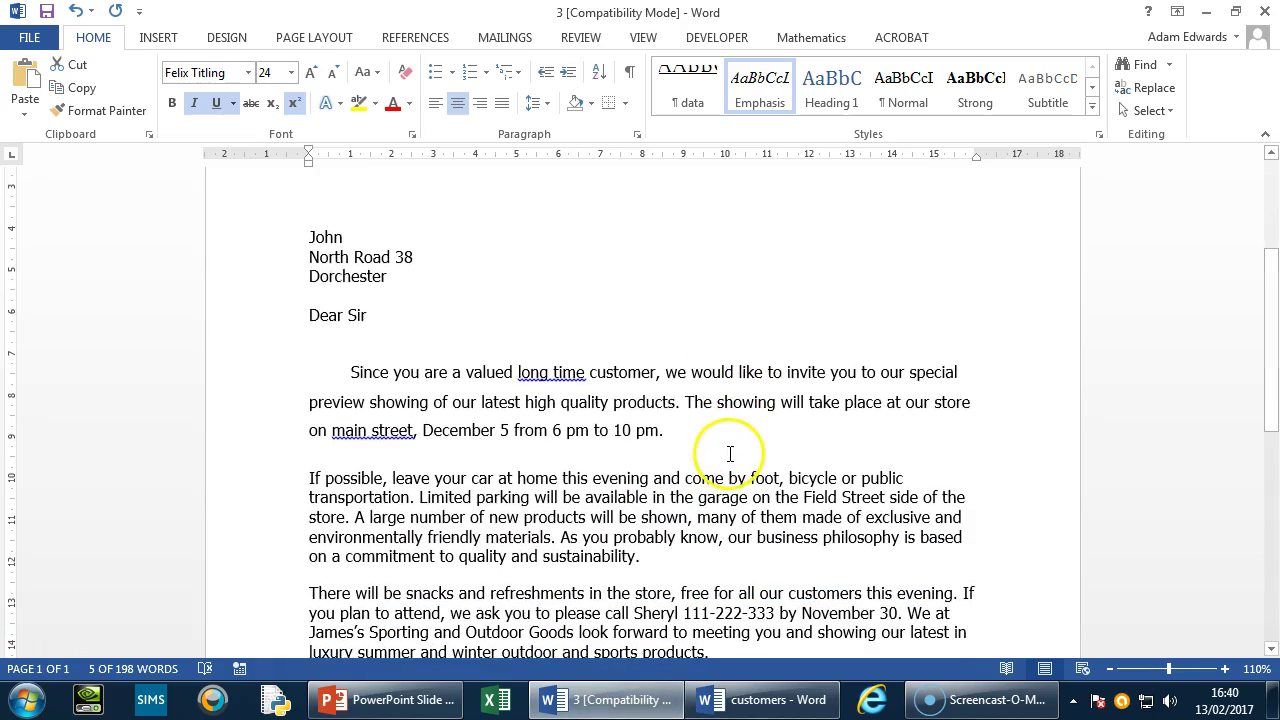
scroll(749, 457, down, 1)
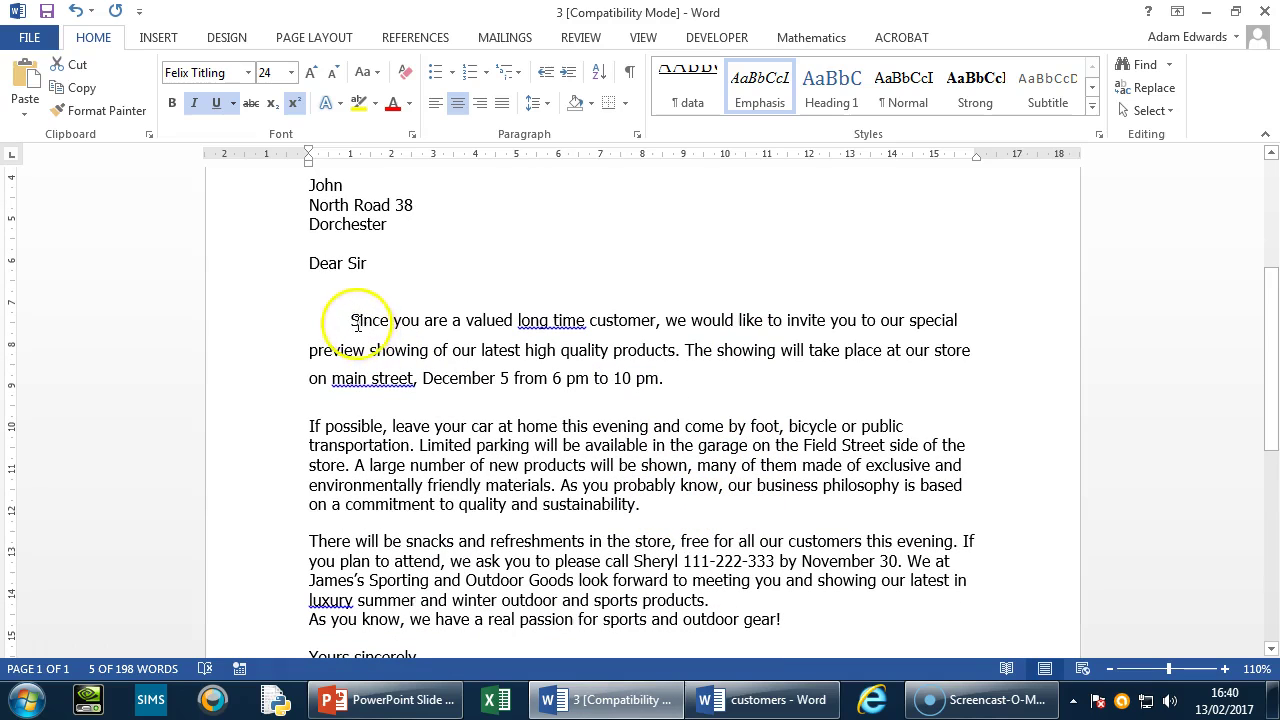
drag(357, 323, 776, 610)
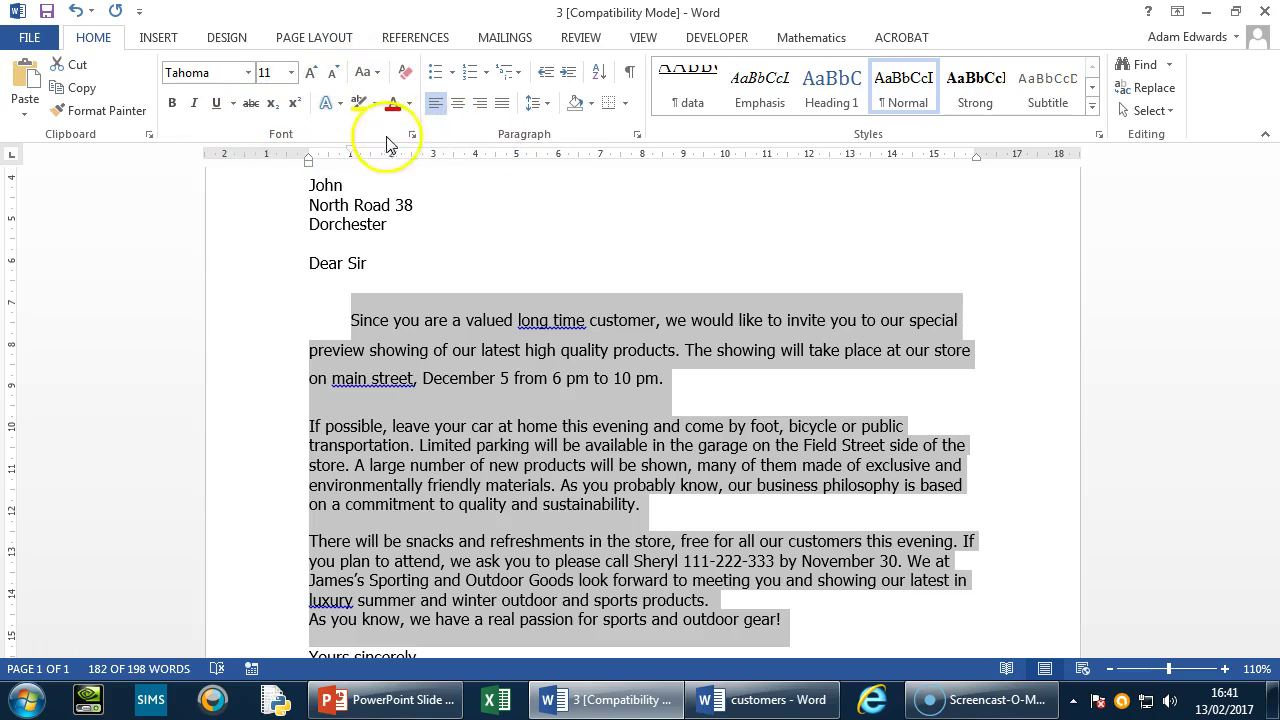
click(412, 136)
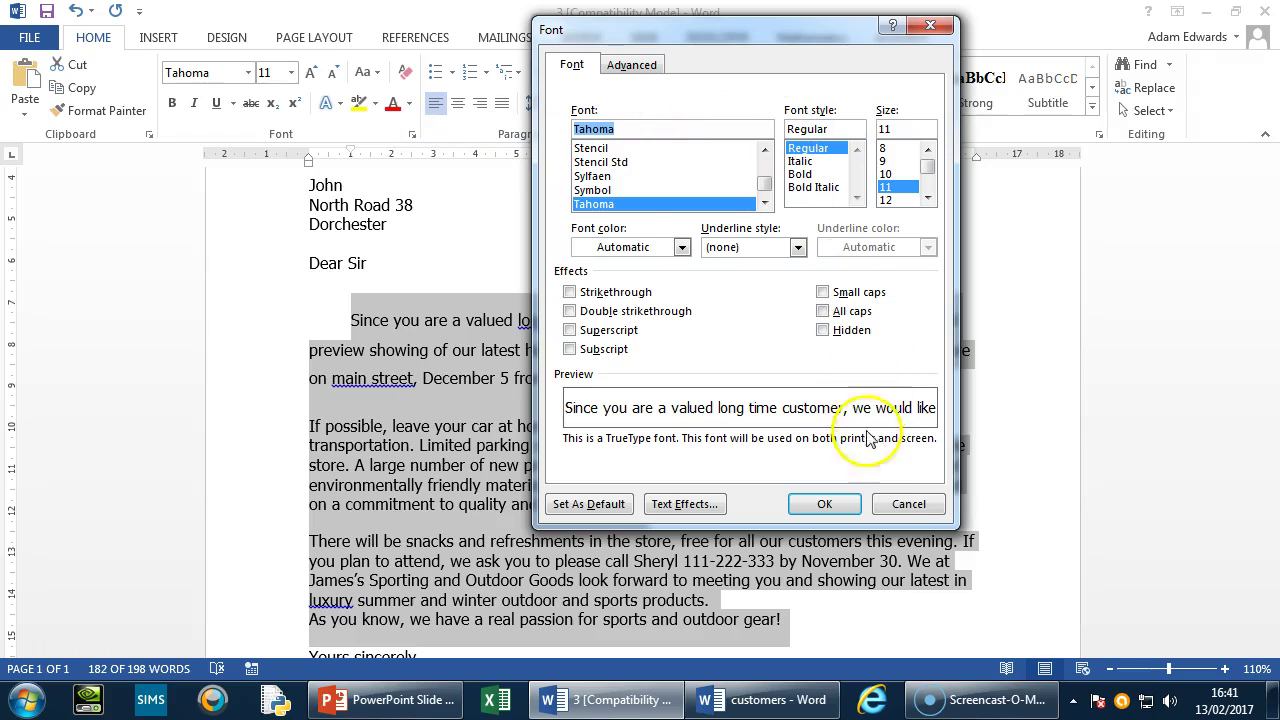
click(910, 504)
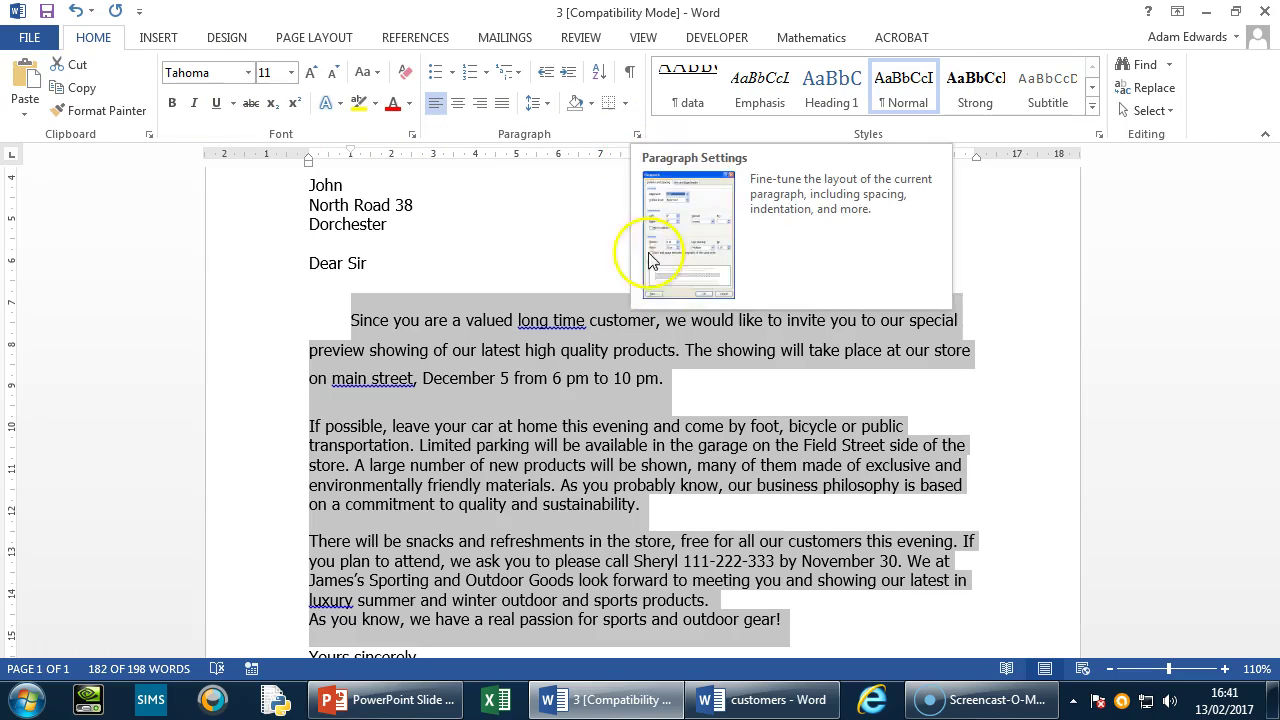
click(305, 37)
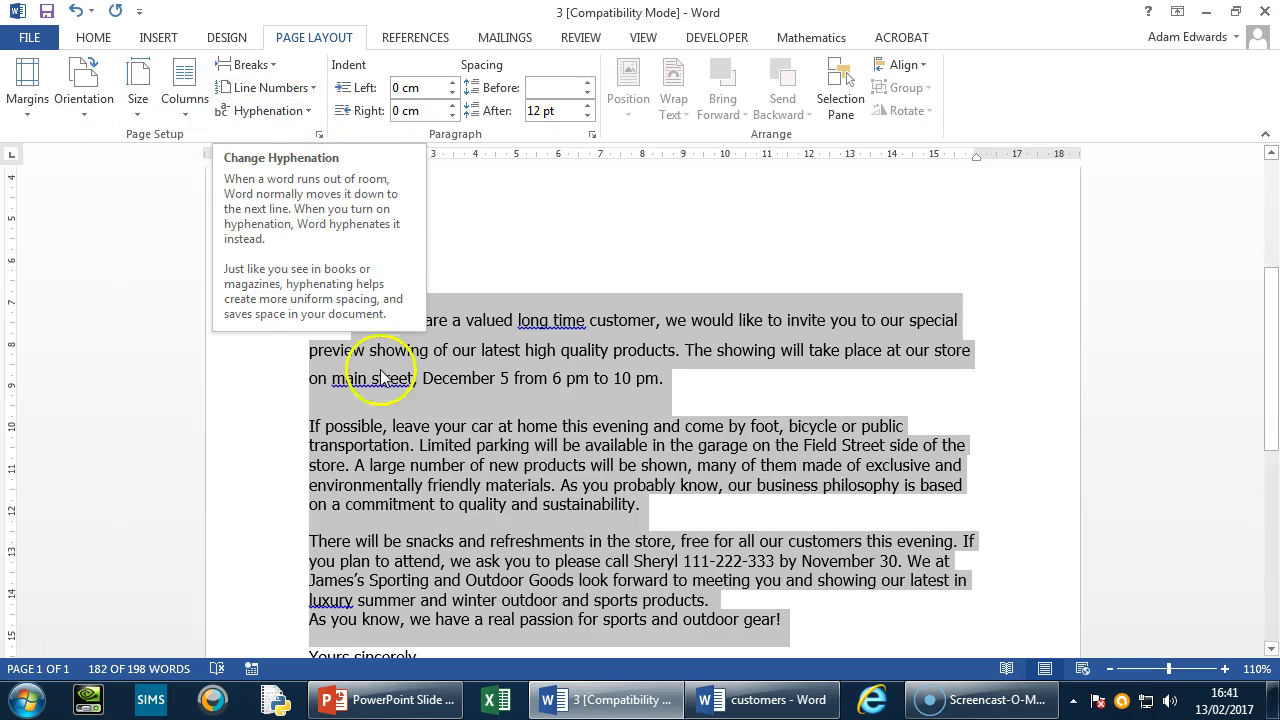
click(309, 112)
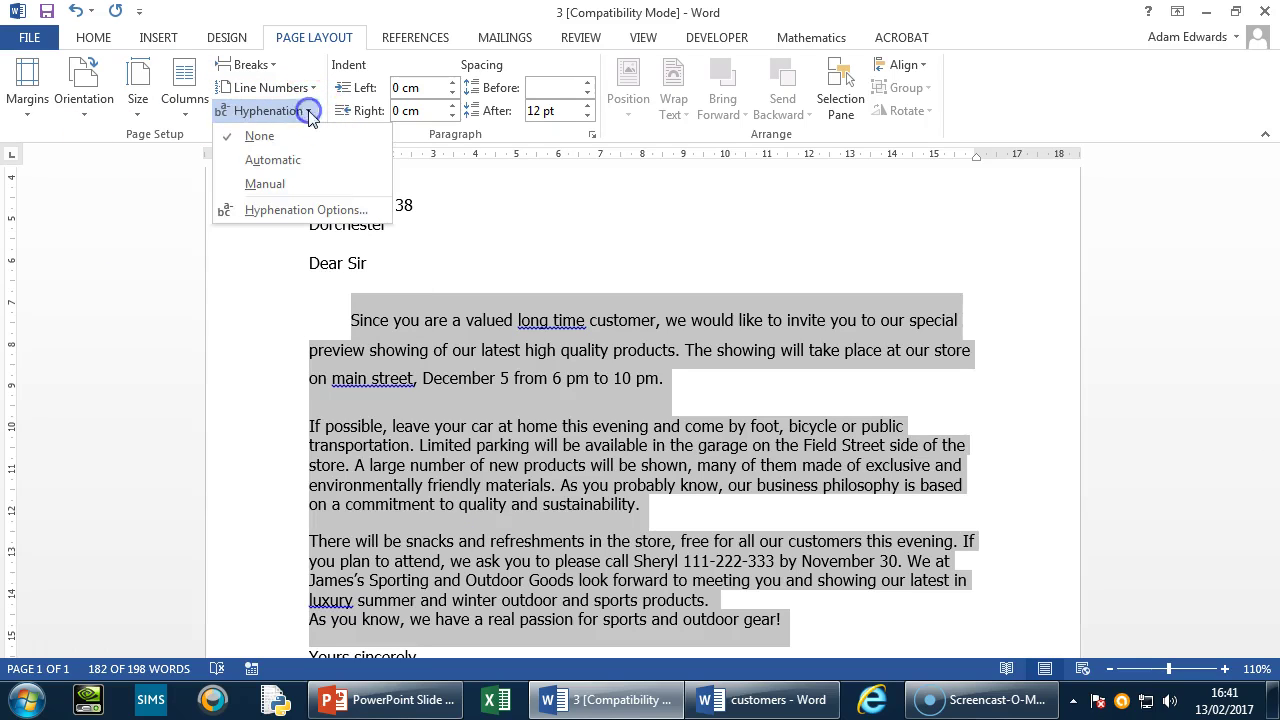
click(270, 163)
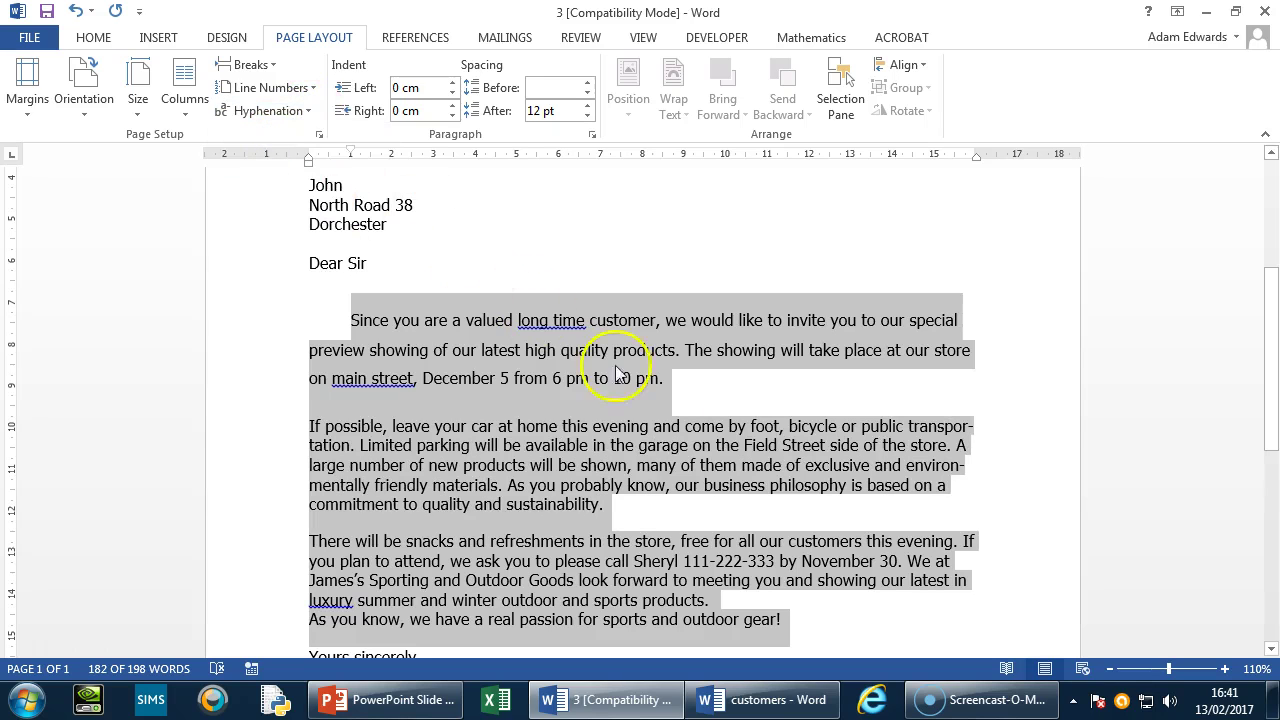
click(632, 507)
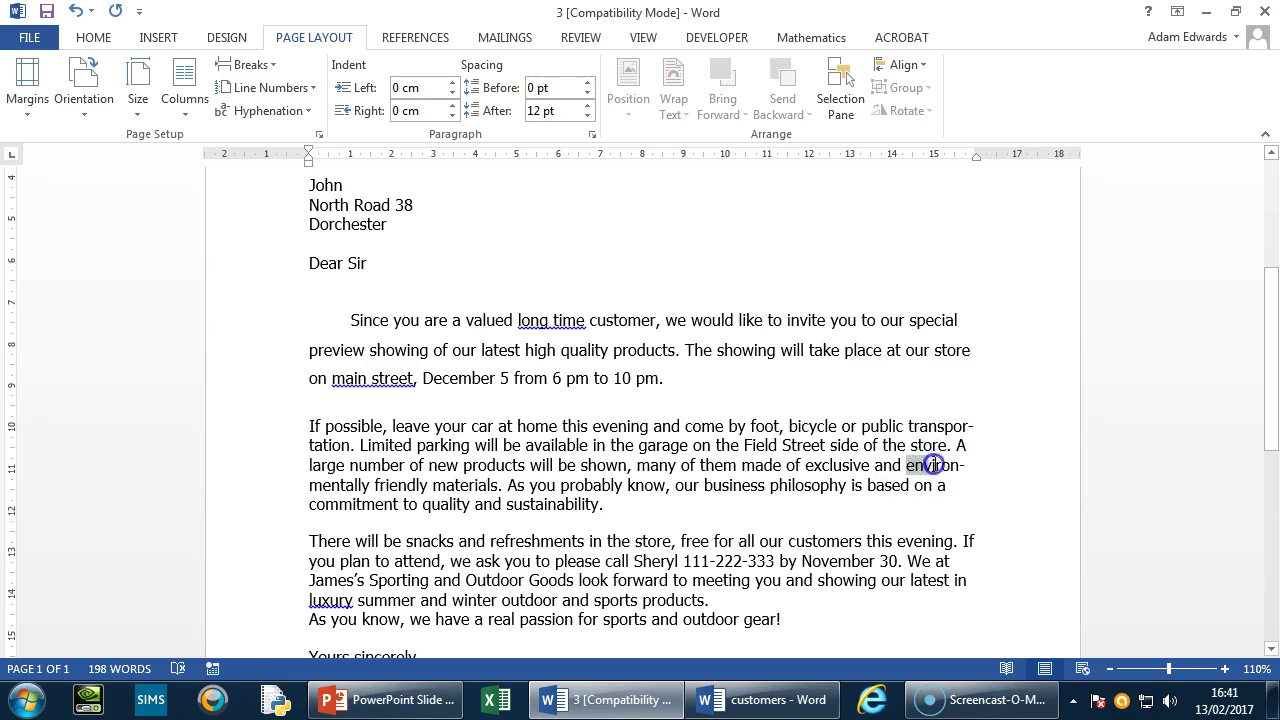
Step: Select the "If possible" paragraph, set hyphenation to None, and deselect the text
drag(947, 475, 312, 428)
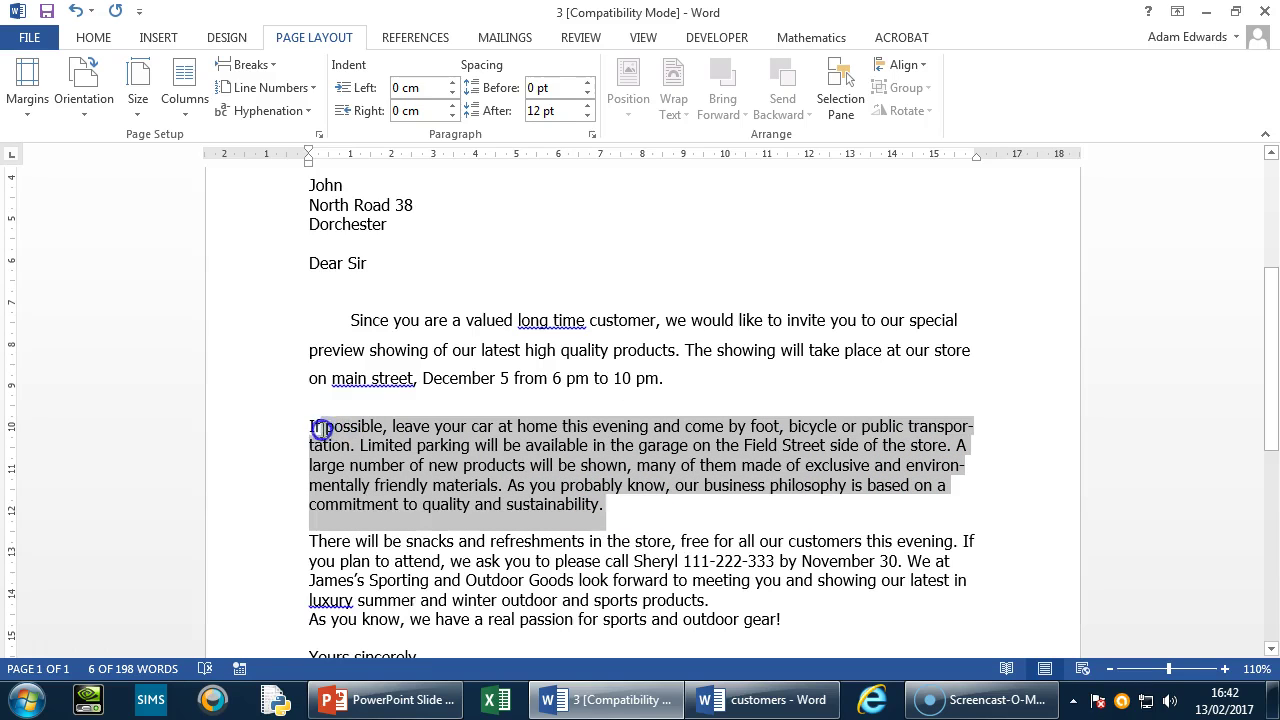
click(300, 111)
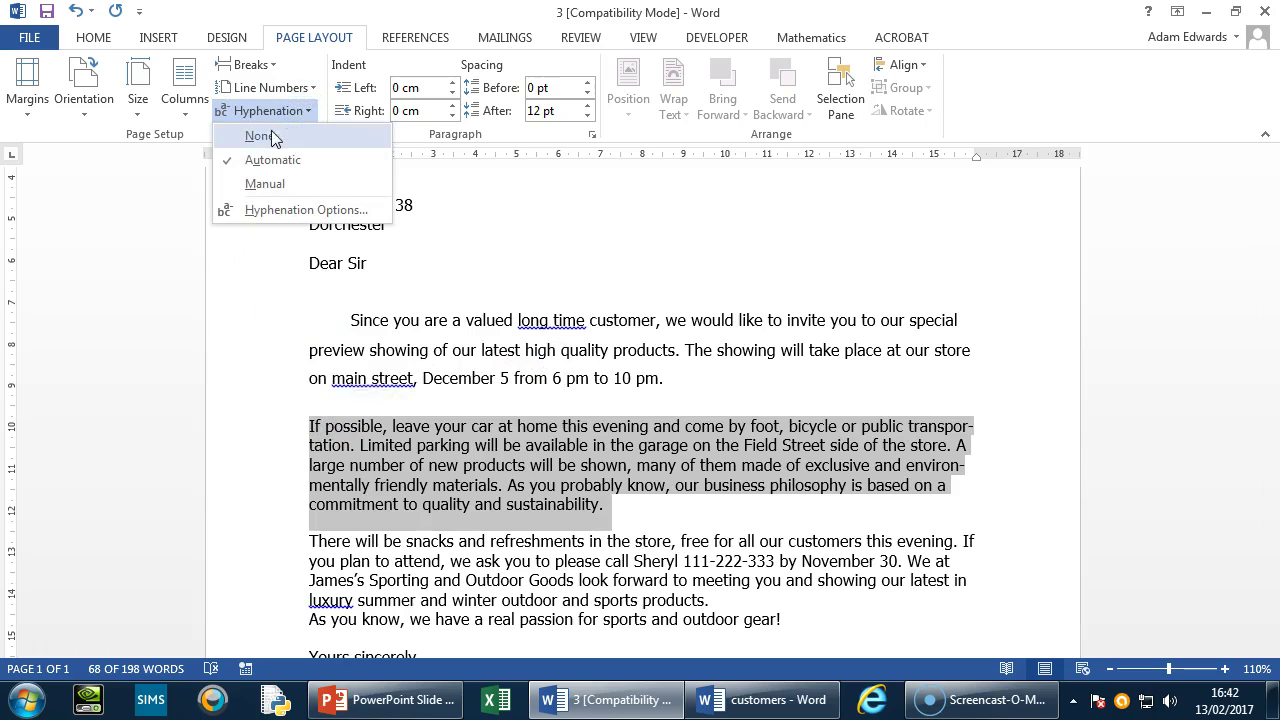
click(259, 136)
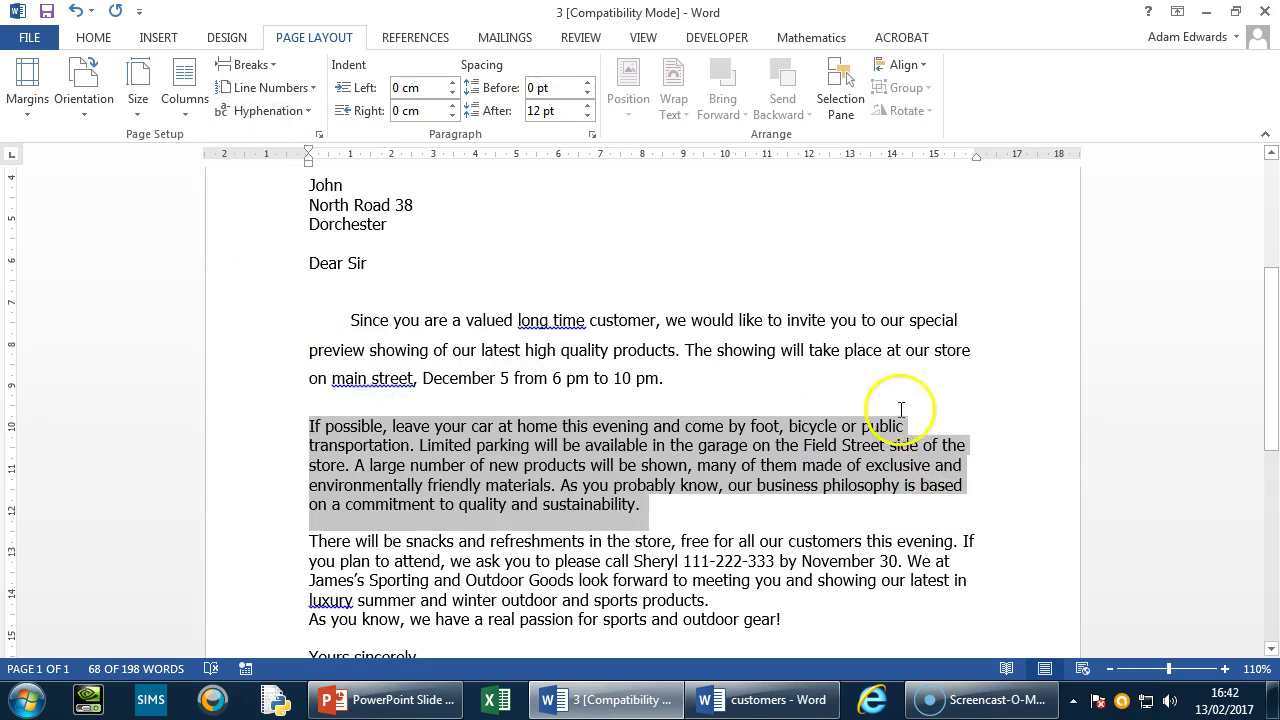
click(913, 488)
mouse_move(906, 420)
mouse_down()
mouse_move(934, 474)
mouse_move(923, 423)
mouse_up()
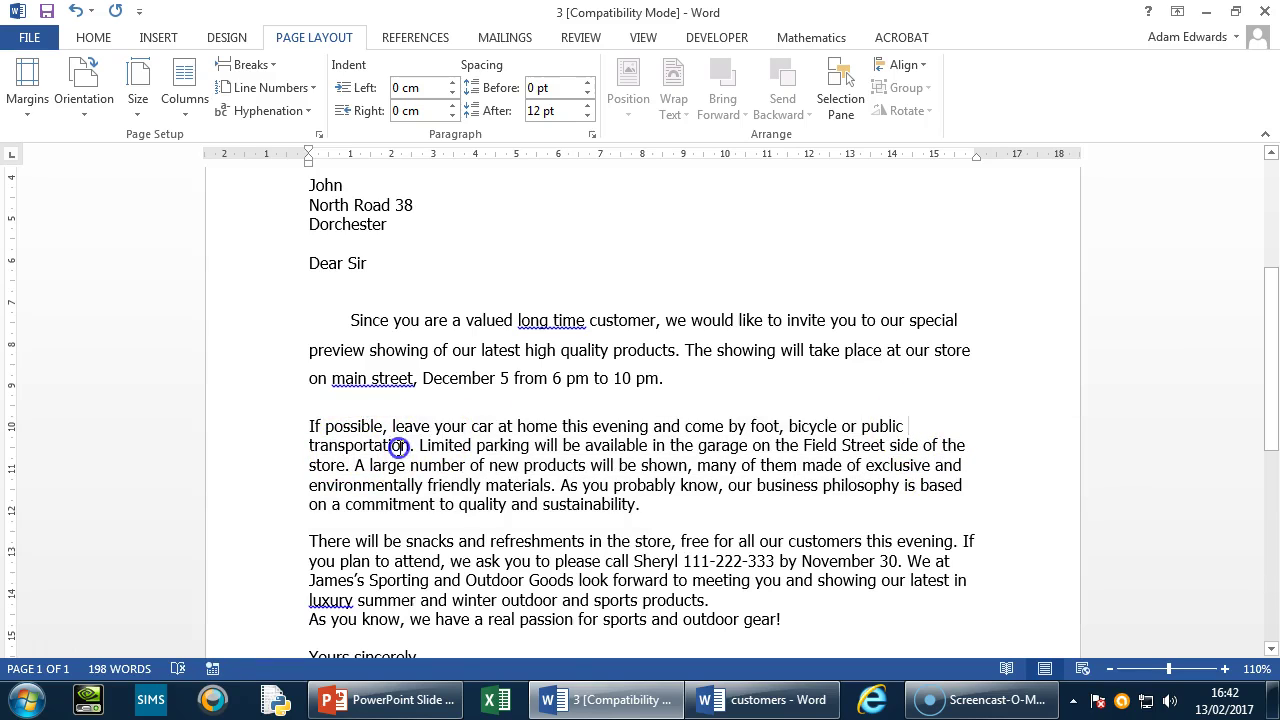
Step: Reselect the "If possible" paragraph, turn automatic hyphenation back on, and deselect the text
drag(651, 503, 327, 428)
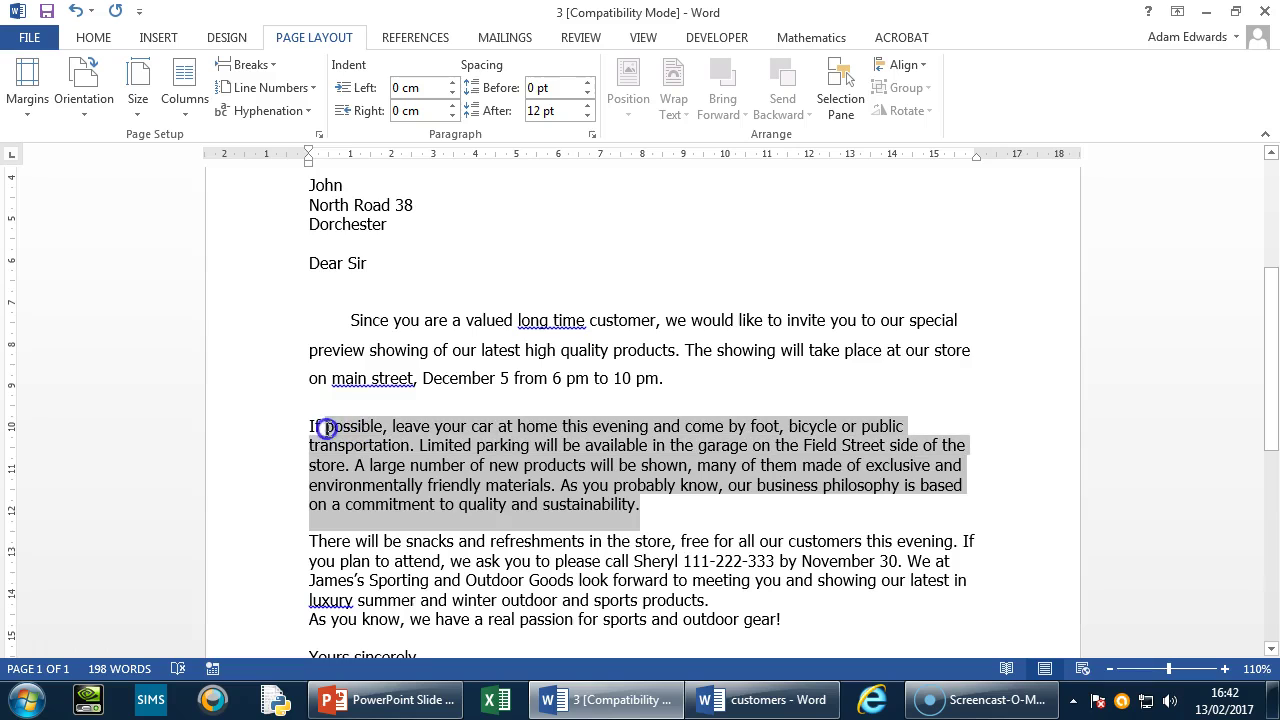
click(310, 110)
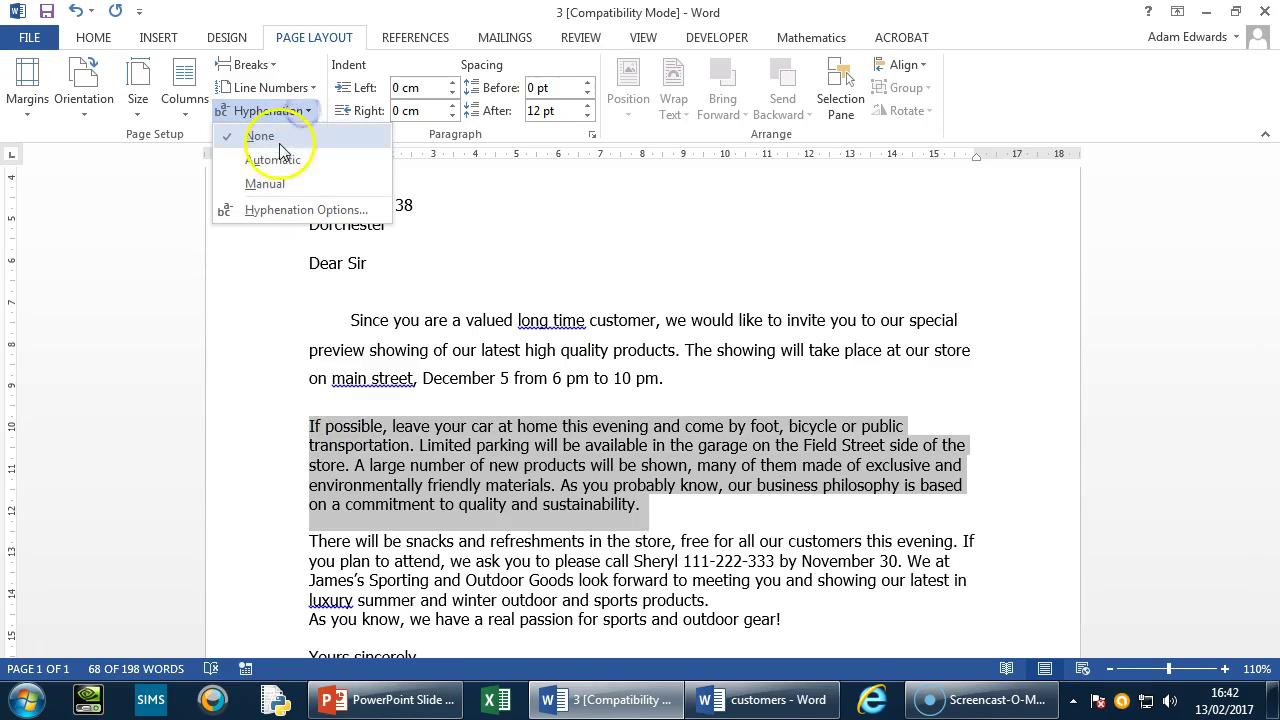
click(272, 161)
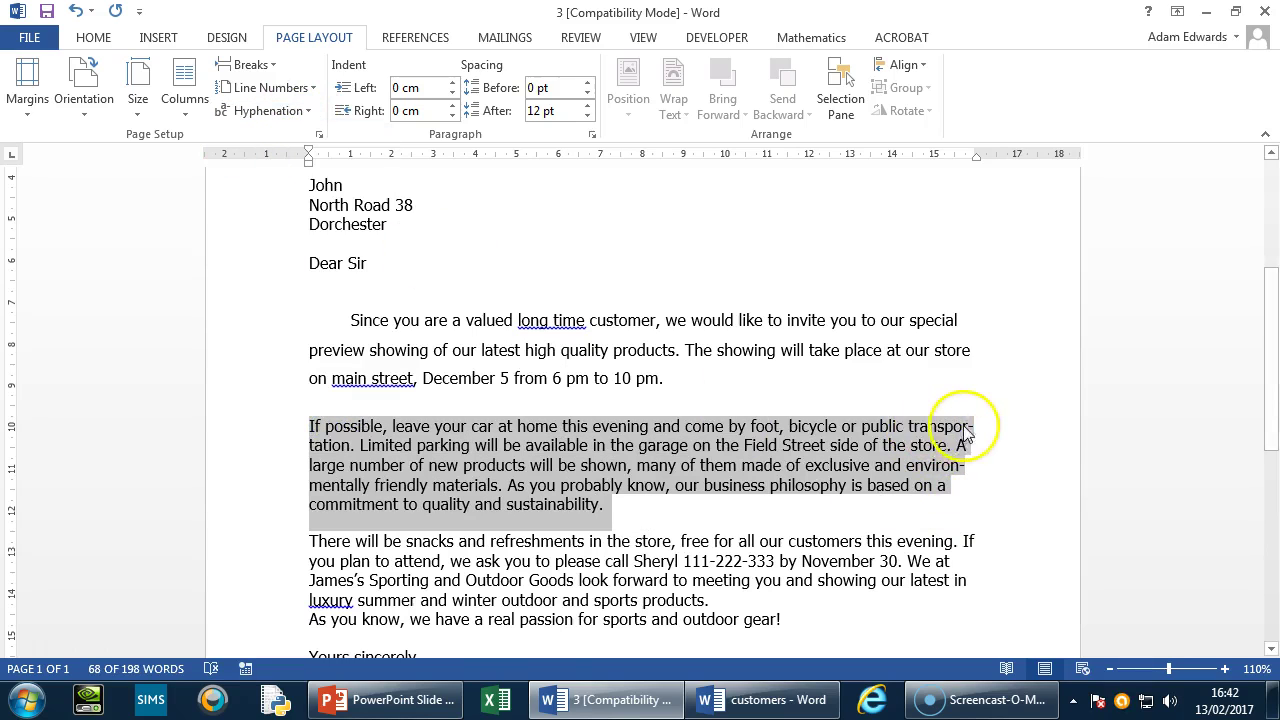
click(846, 430)
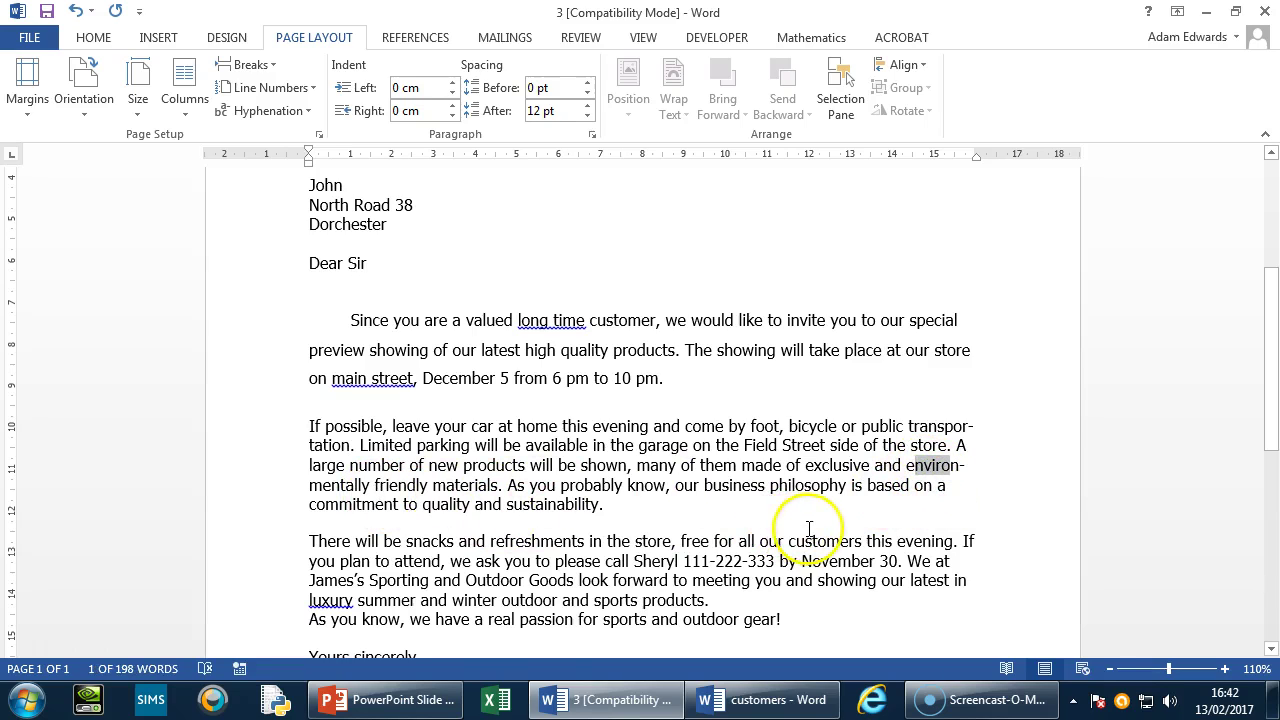
drag(657, 522, 337, 434)
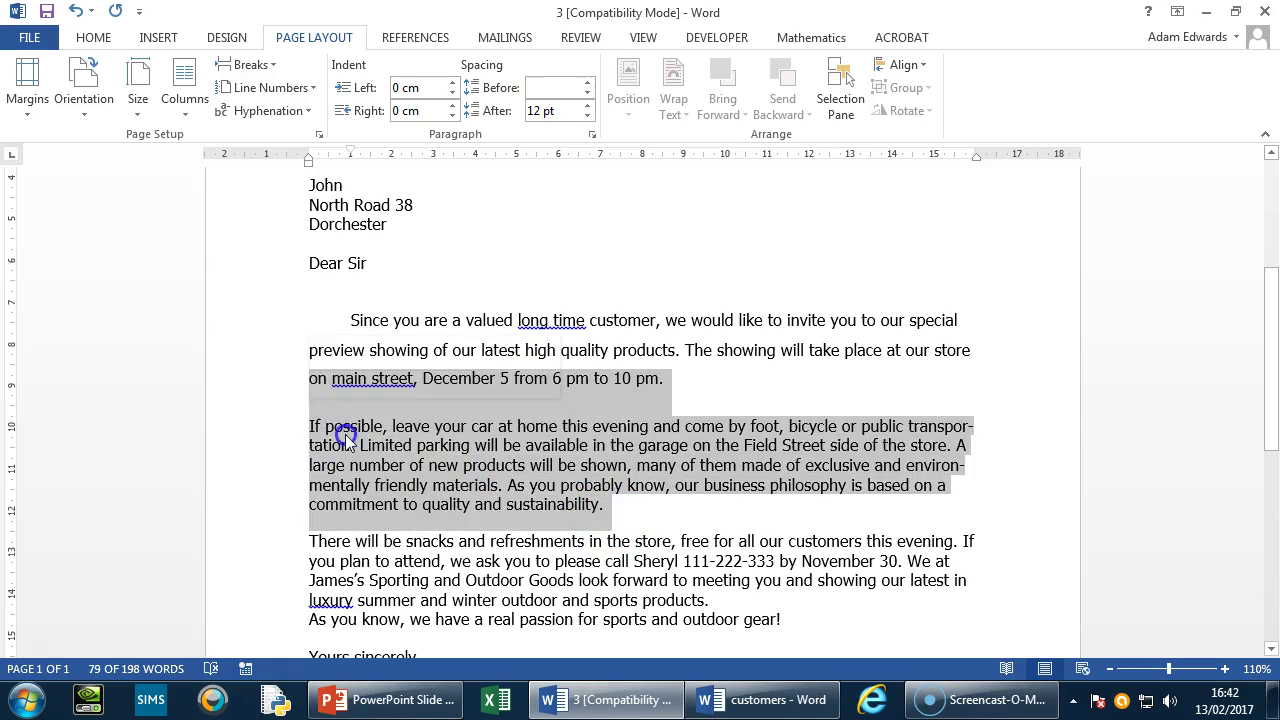
click(337, 434)
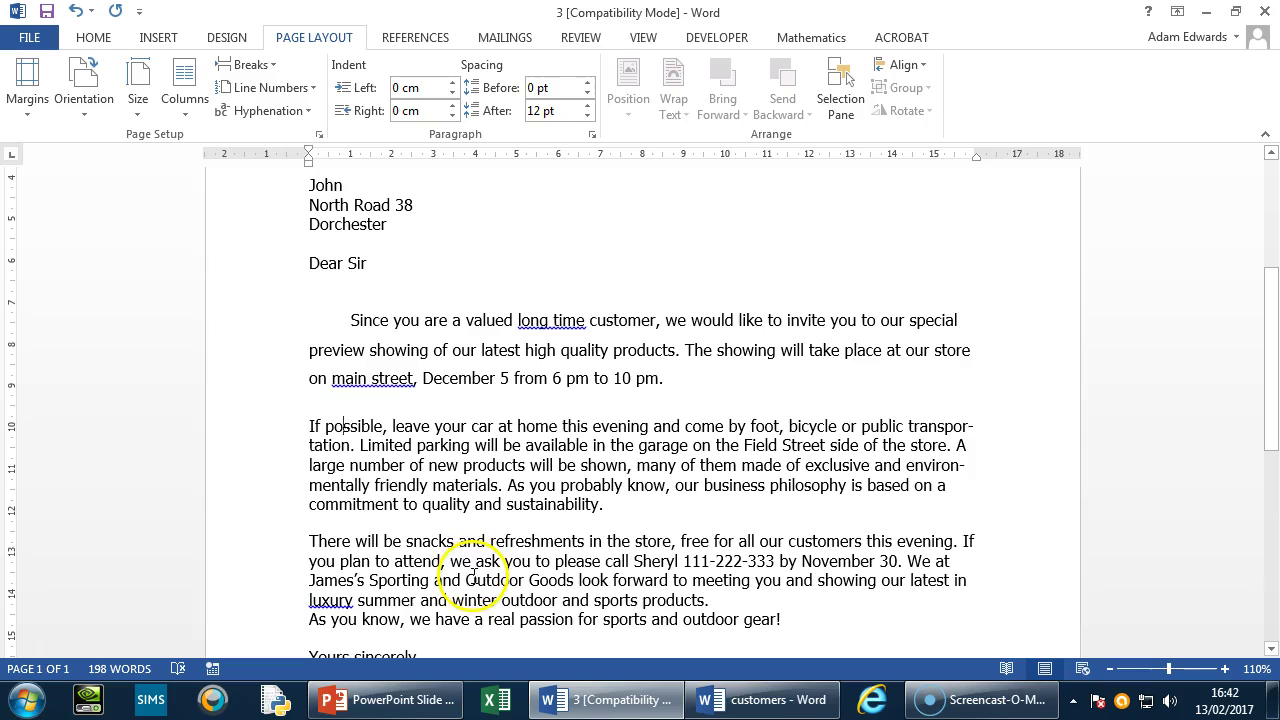
click(973, 432)
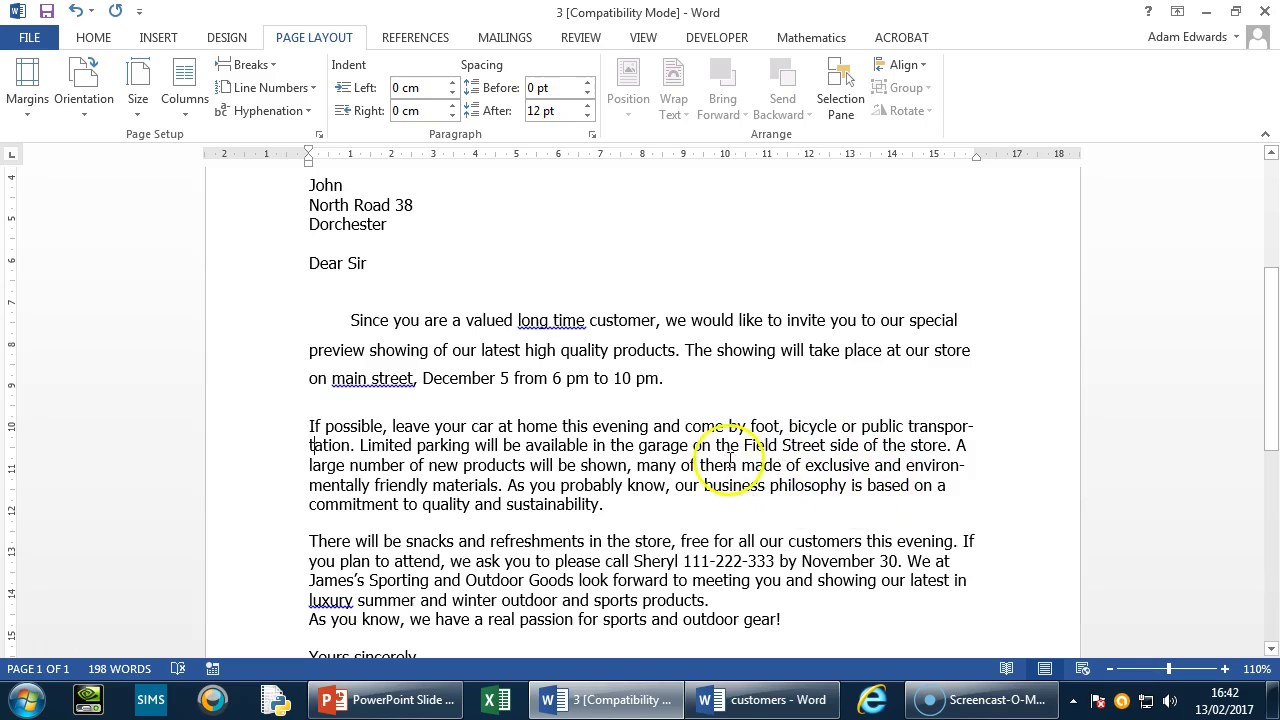
click(104, 38)
click(320, 42)
click(93, 40)
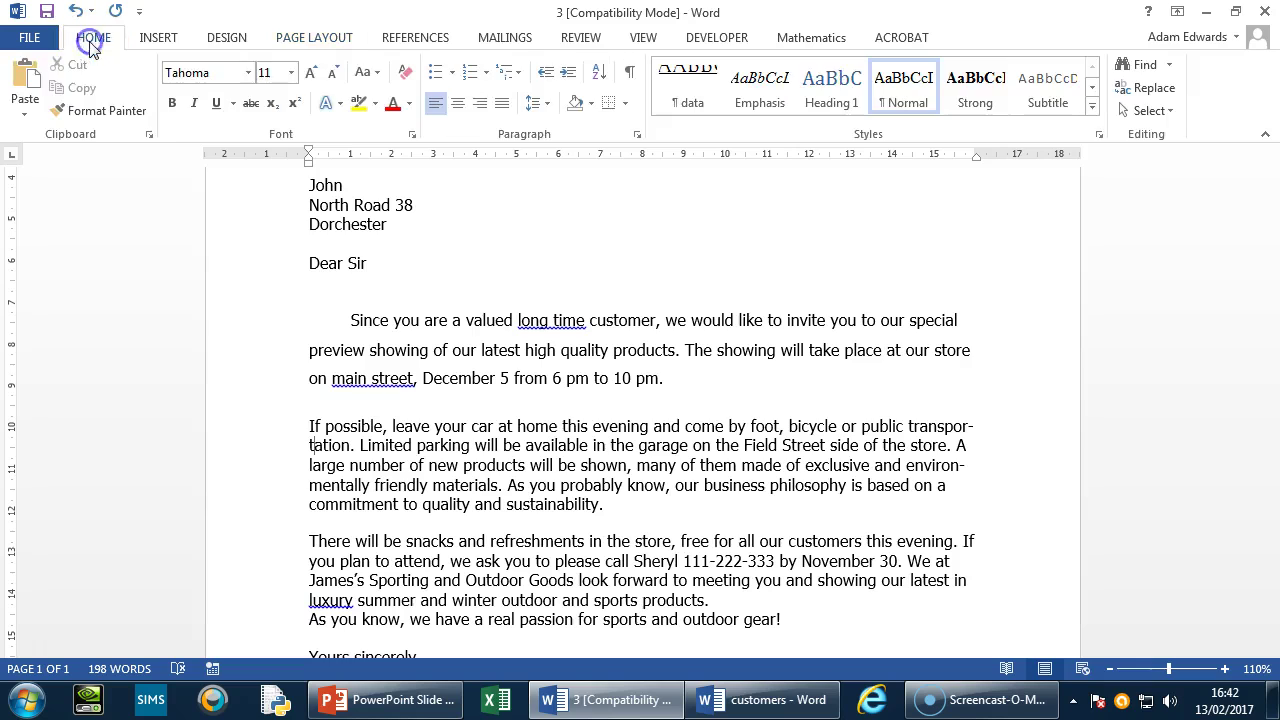
Step: Apply the Automatic hyphenation option to the letter again
click(313, 38)
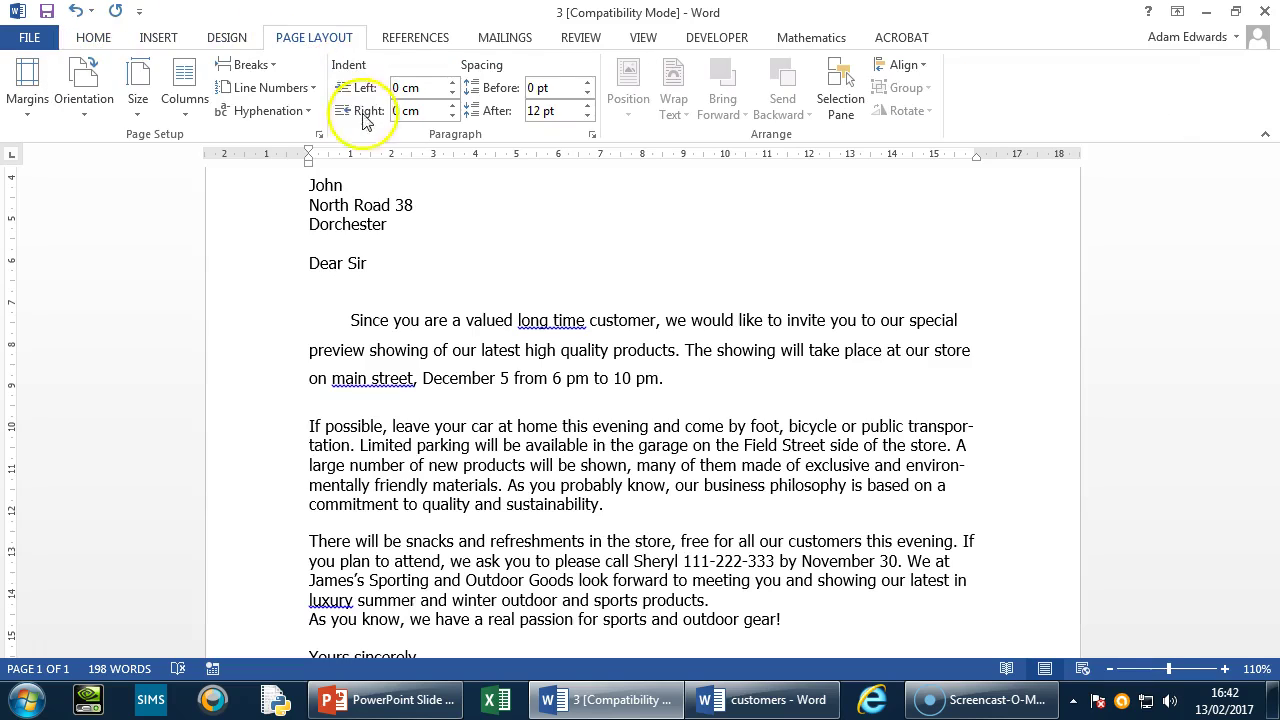
click(268, 114)
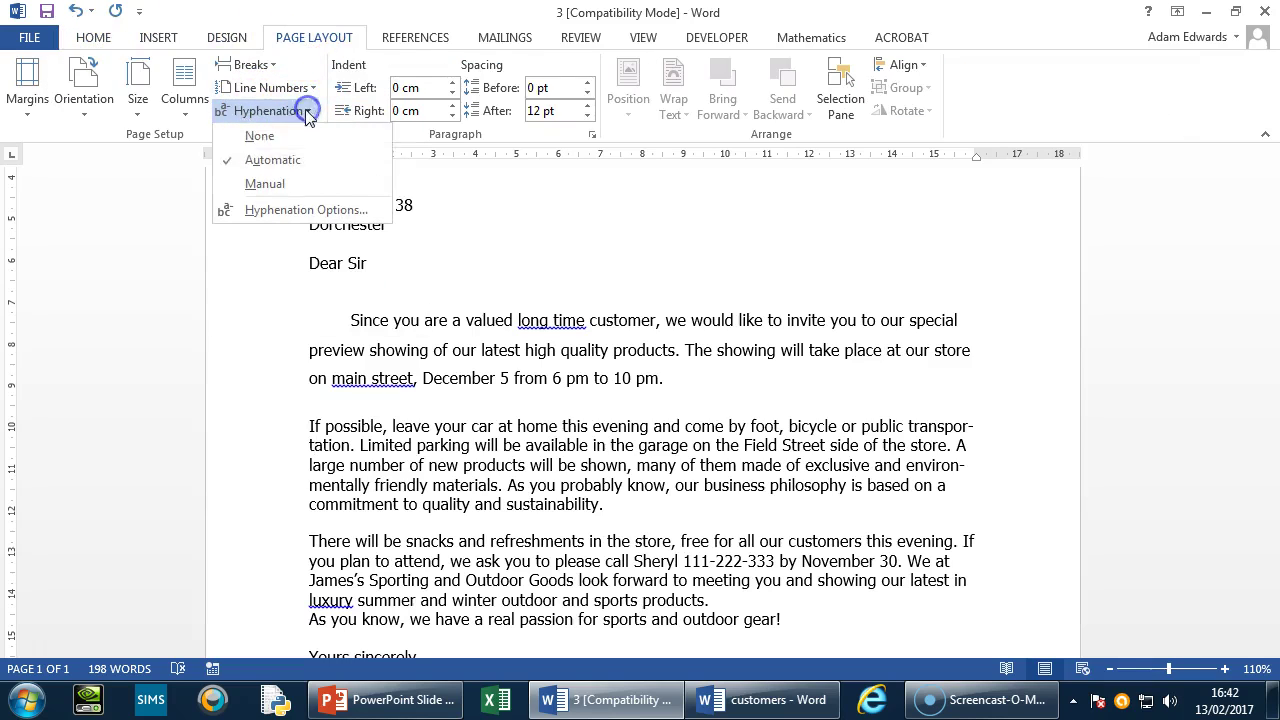
click(277, 162)
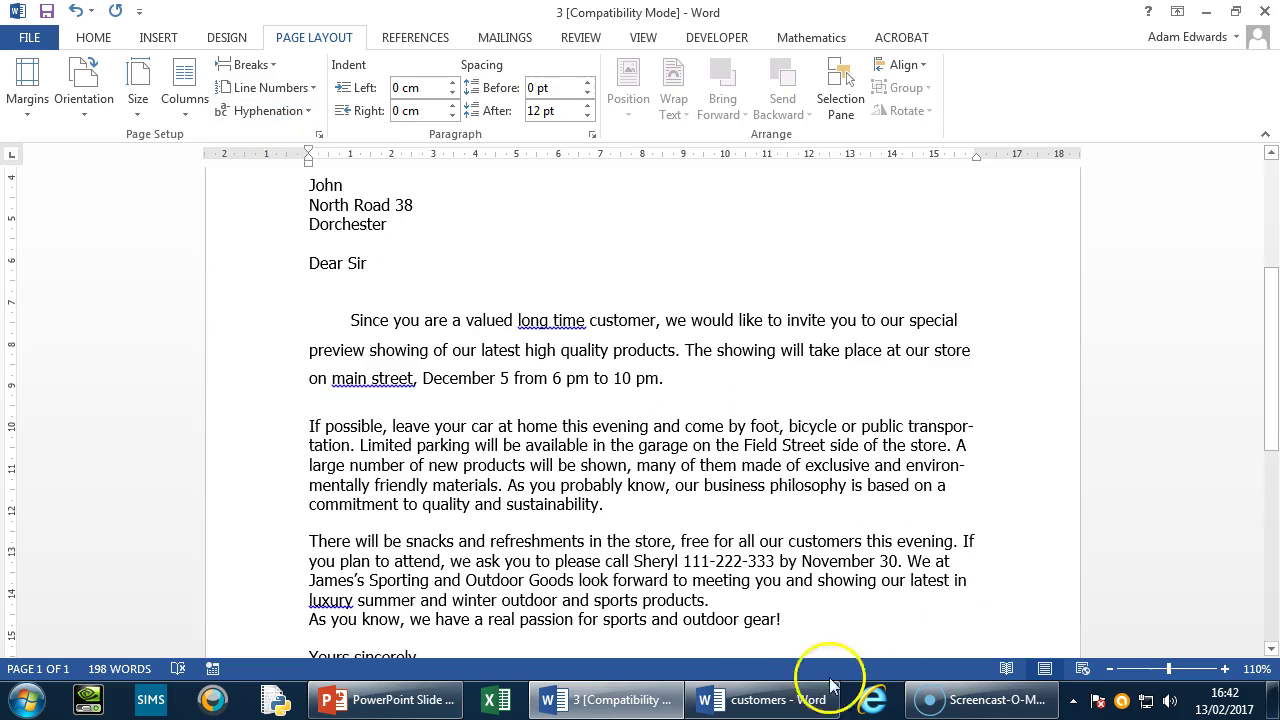
Step: Switch to the PowerPoint slide show and advance from Automatic Hyphenation to the Mail Merge slide
click(375, 699)
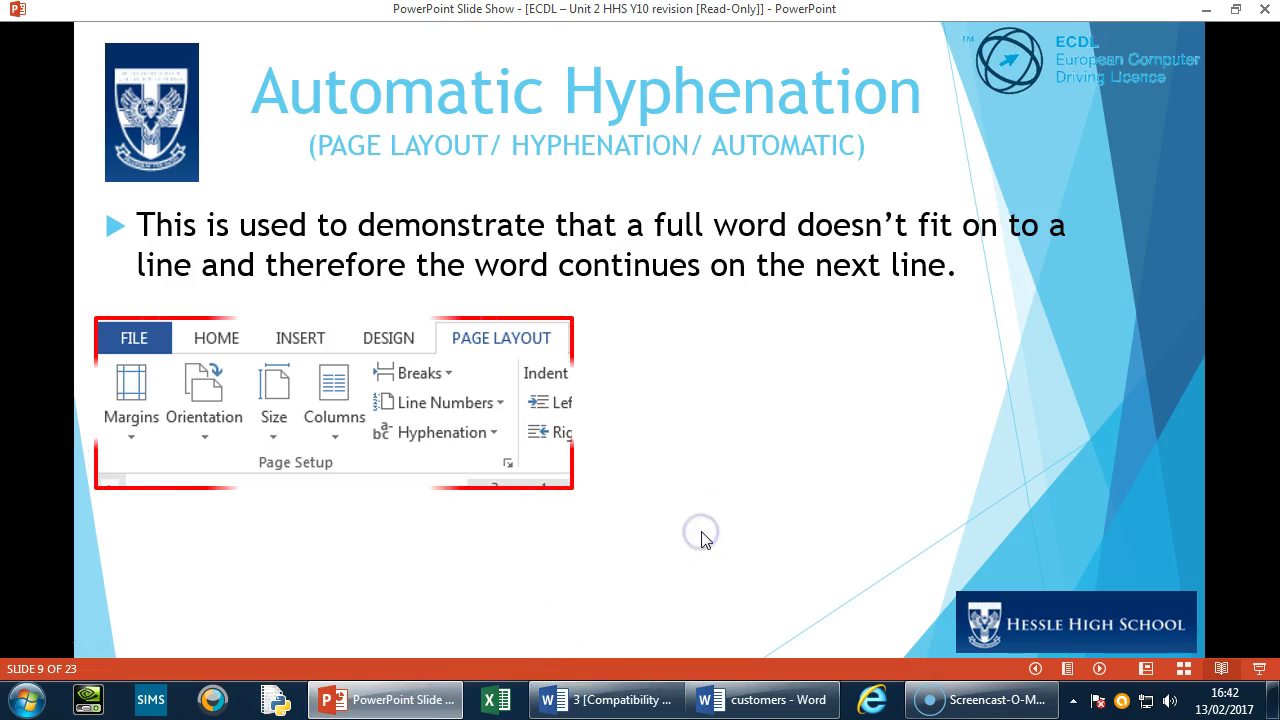
click(654, 494)
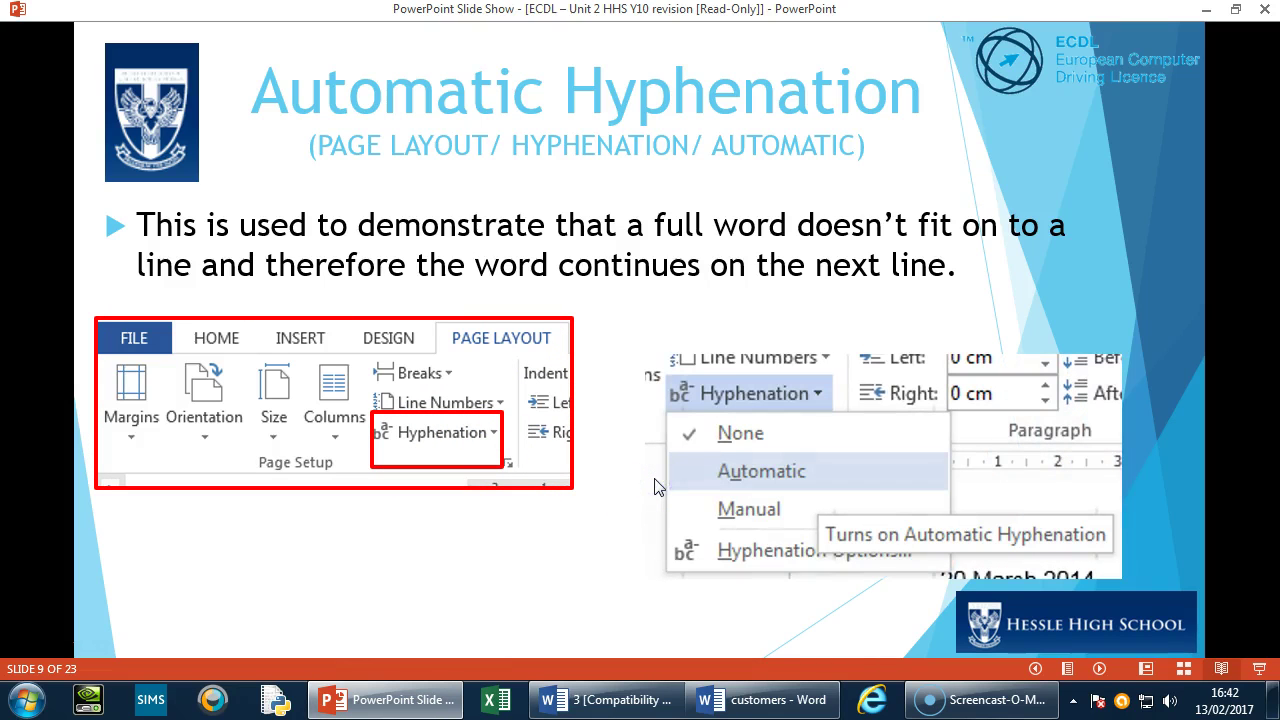
click(656, 486)
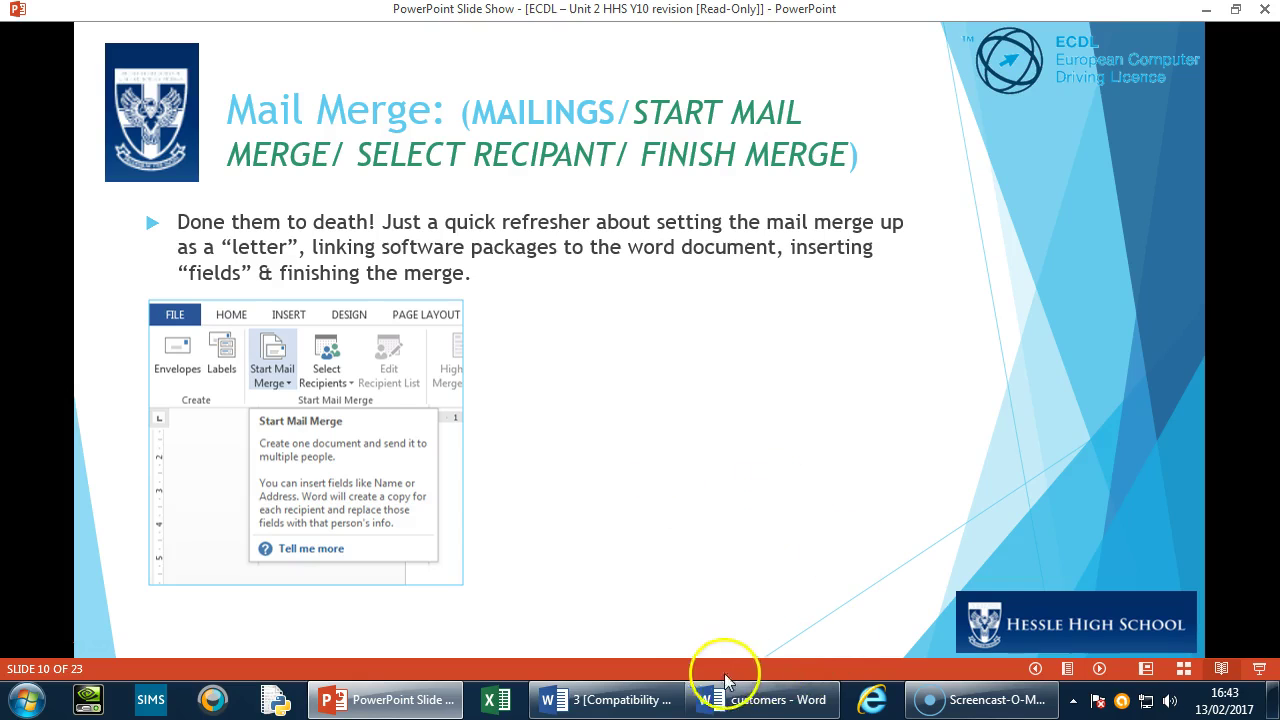
Step: Switch to the customers document in Word, select the whole customer table to examine its fields, and deselect it
click(752, 700)
mouse_move(785, 500)
mouse_down()
mouse_move(640, 466)
mouse_move(211, 313)
mouse_up()
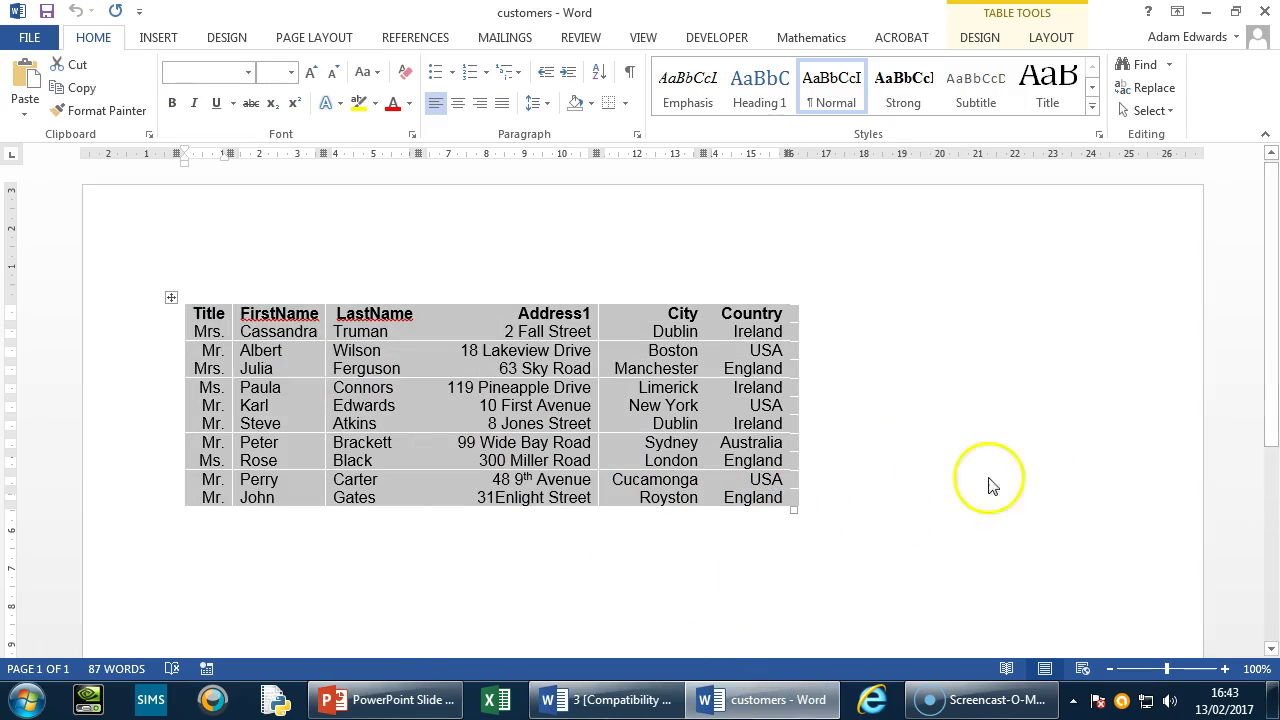
click(1050, 495)
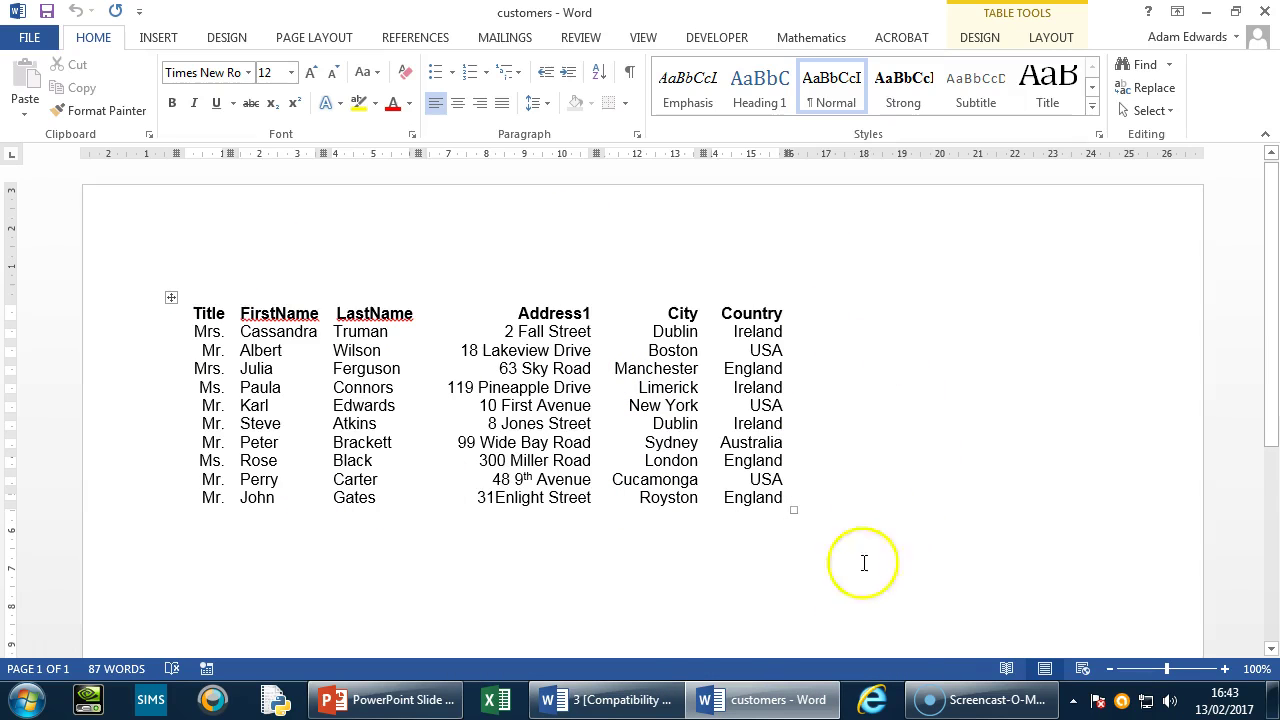
Step: Return to the letter document and start a mail merge of the Letters type
mouse_move(651, 703)
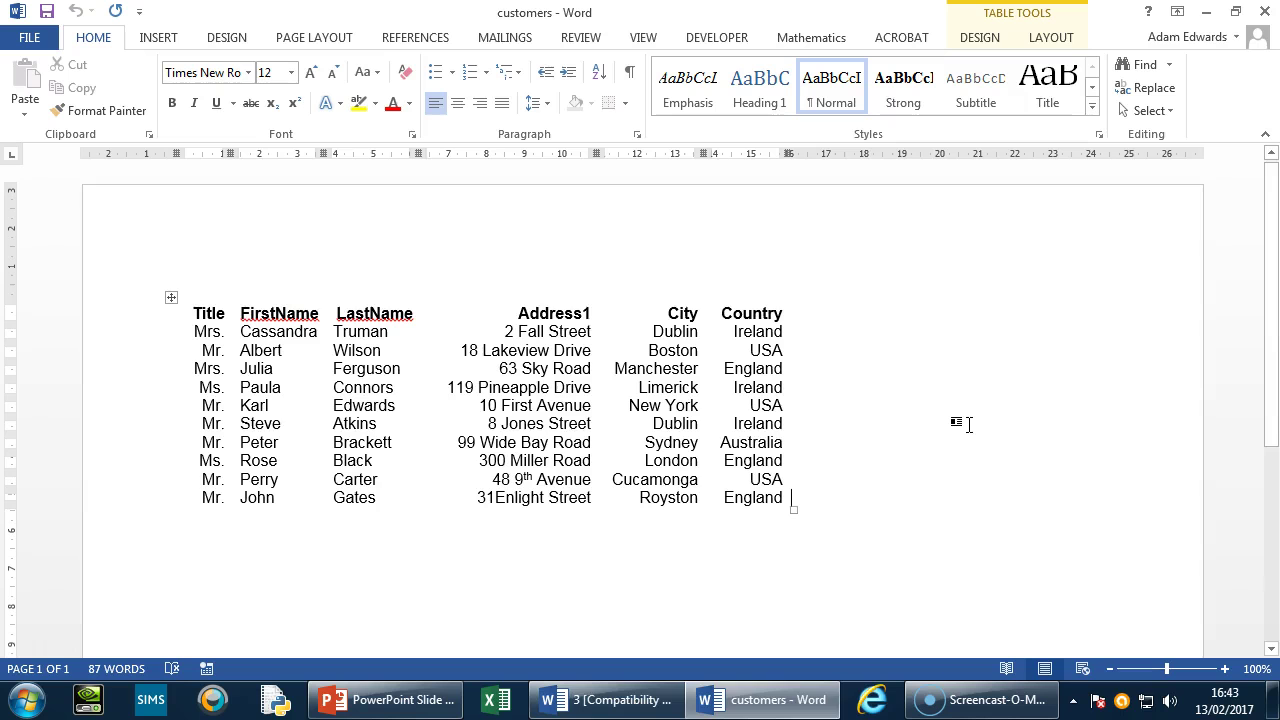
click(607, 697)
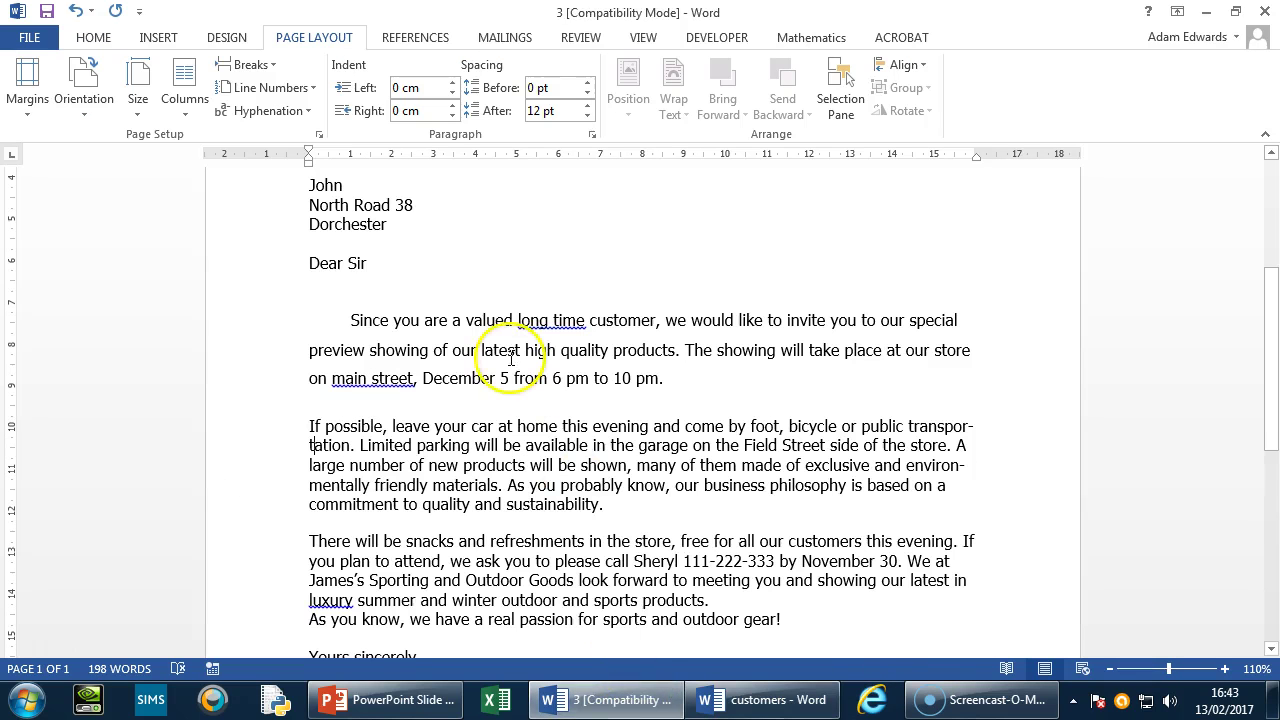
scroll(510, 358, up, 3)
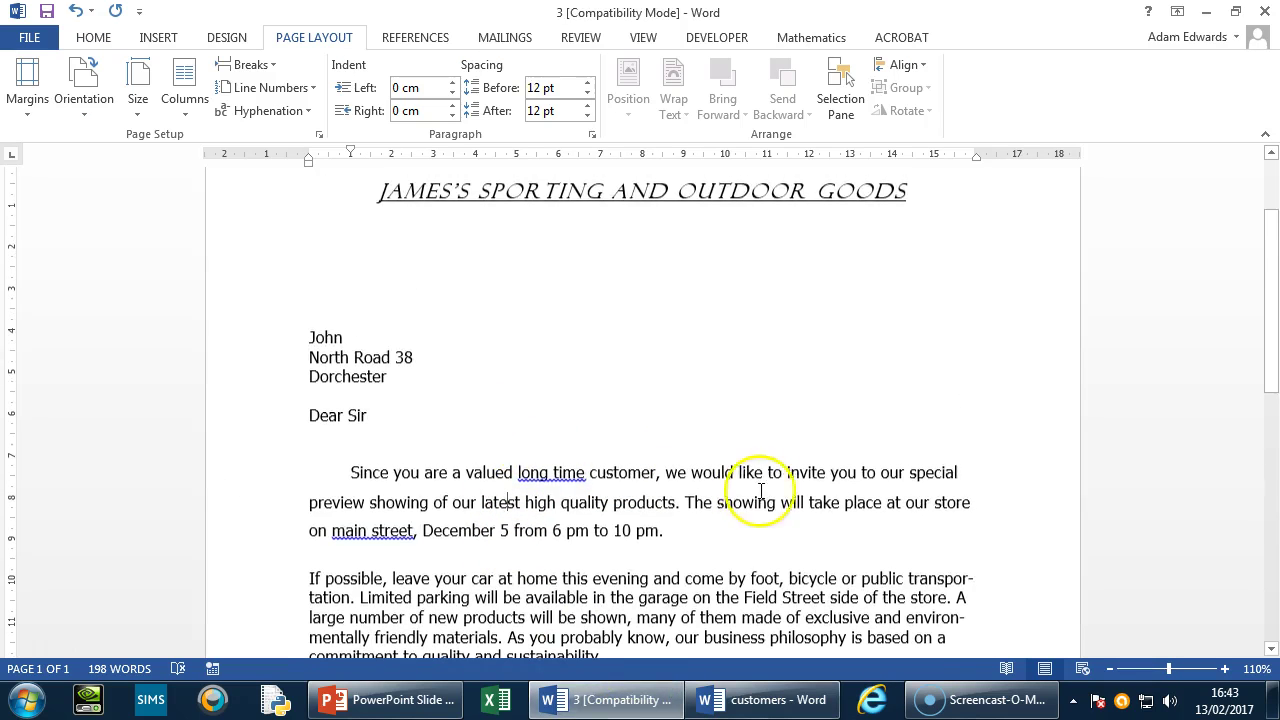
click(510, 38)
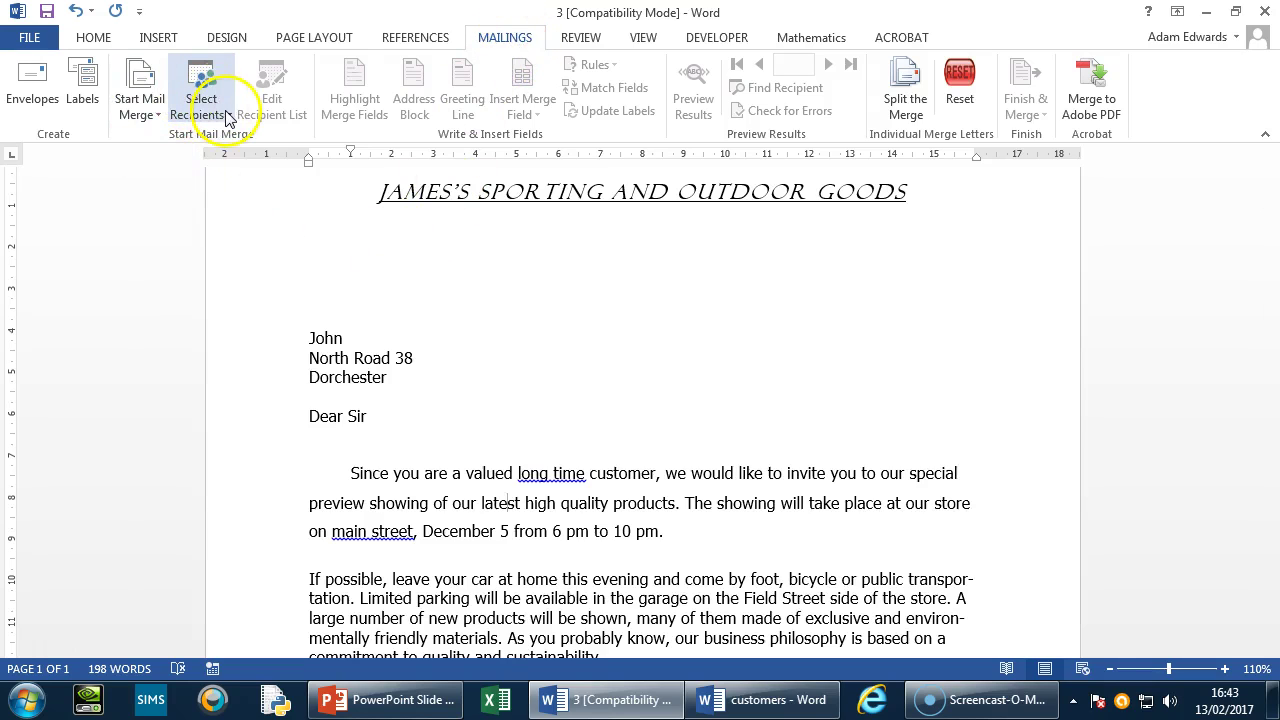
click(140, 106)
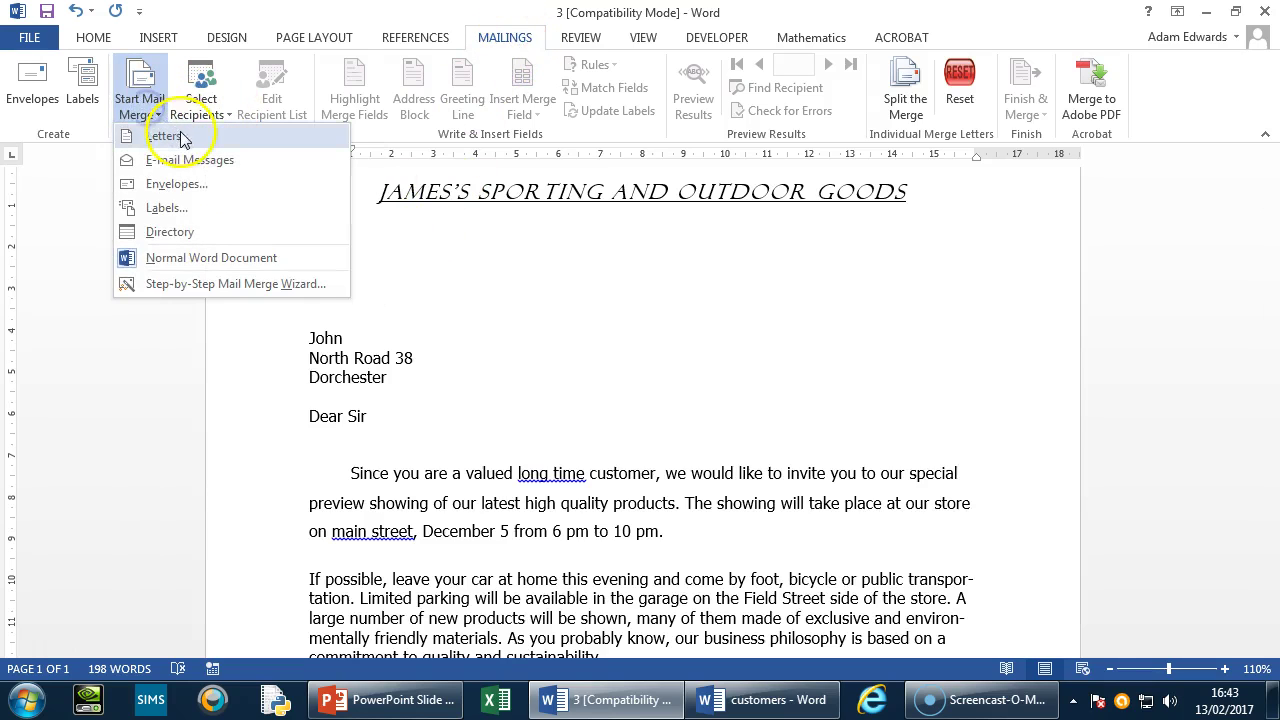
click(183, 138)
Step: Zoom the letter out to 80% and review its full content from heading to closing
click(1110, 669)
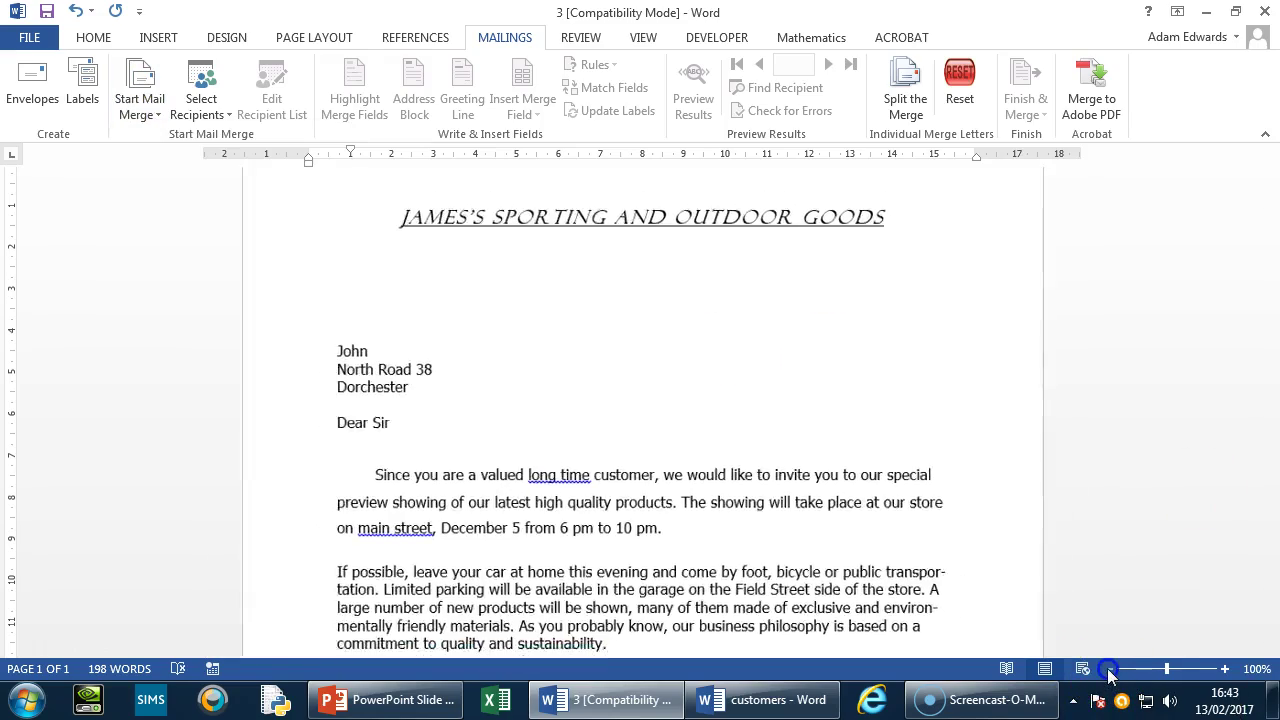
click(1110, 669)
click(1110, 669)
scroll(1008, 540, down, 5)
scroll(1008, 525, up, 2)
scroll(1040, 505, up, 2)
scroll(991, 506, down, 6)
scroll(991, 500, up, 3)
scroll(985, 495, up, 5)
scroll(943, 306, up, 1)
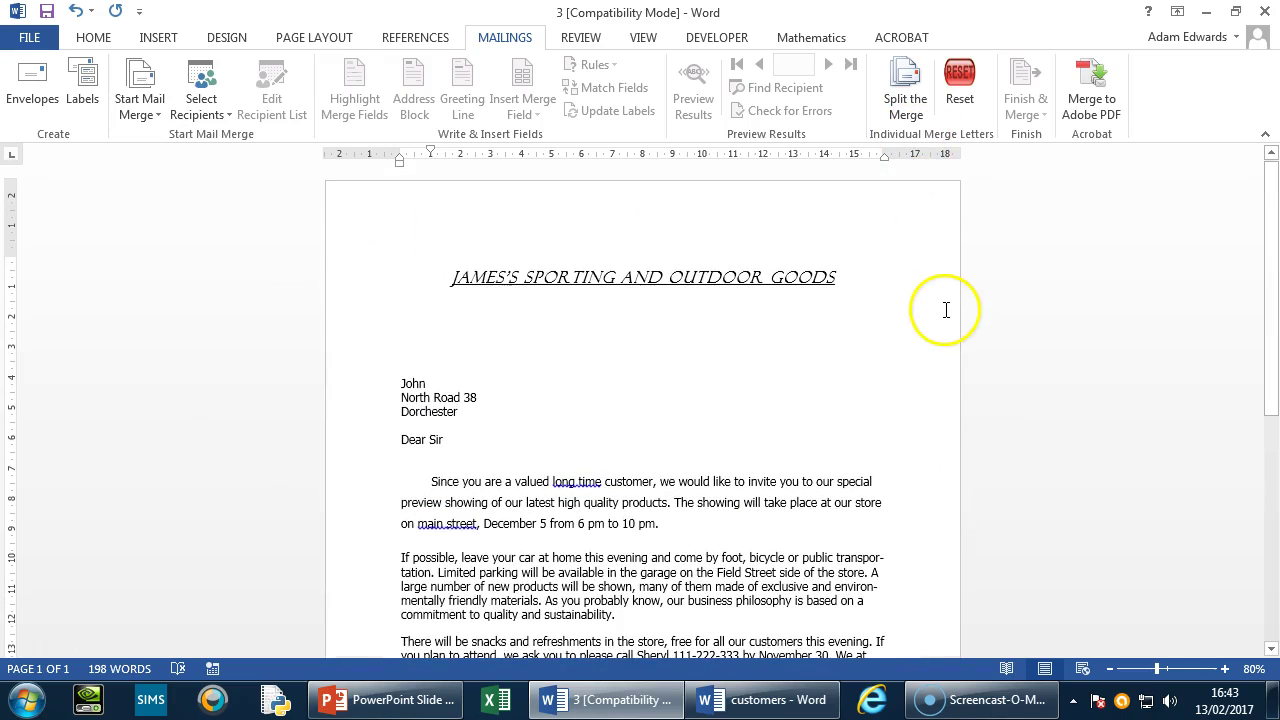
Step: Review the mail merge document types and choose Letters for this document
click(141, 102)
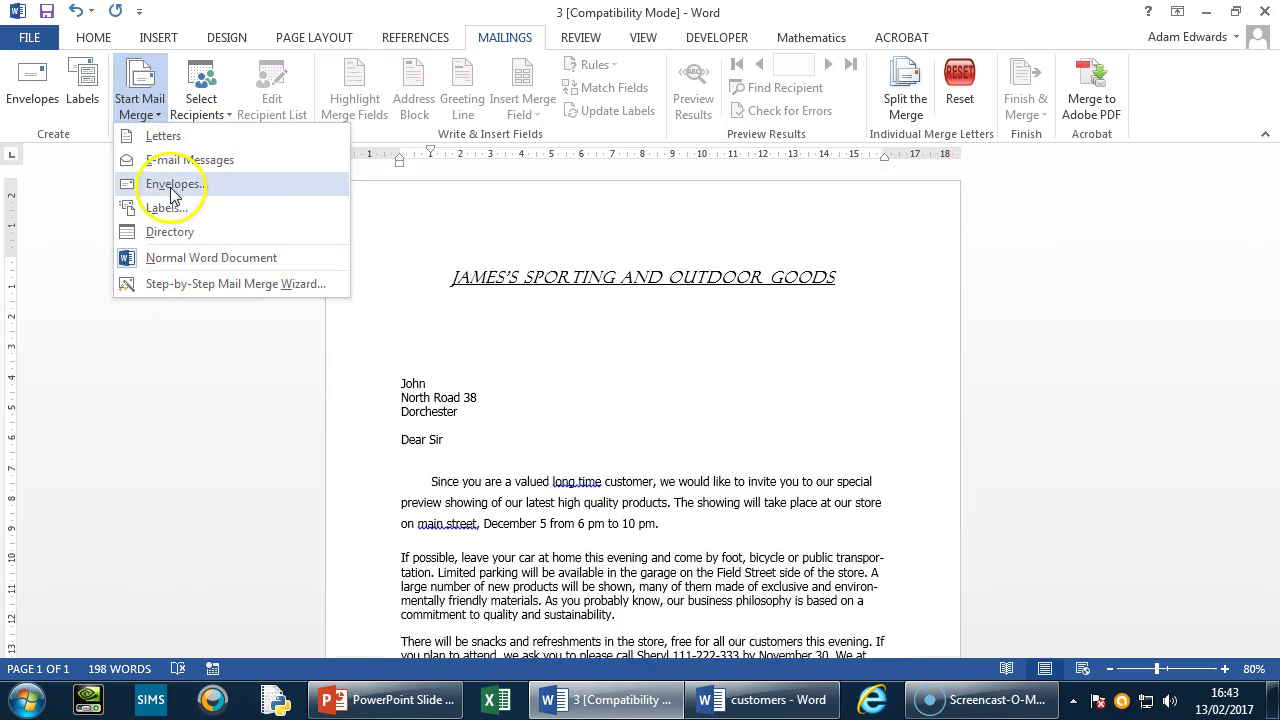
click(149, 349)
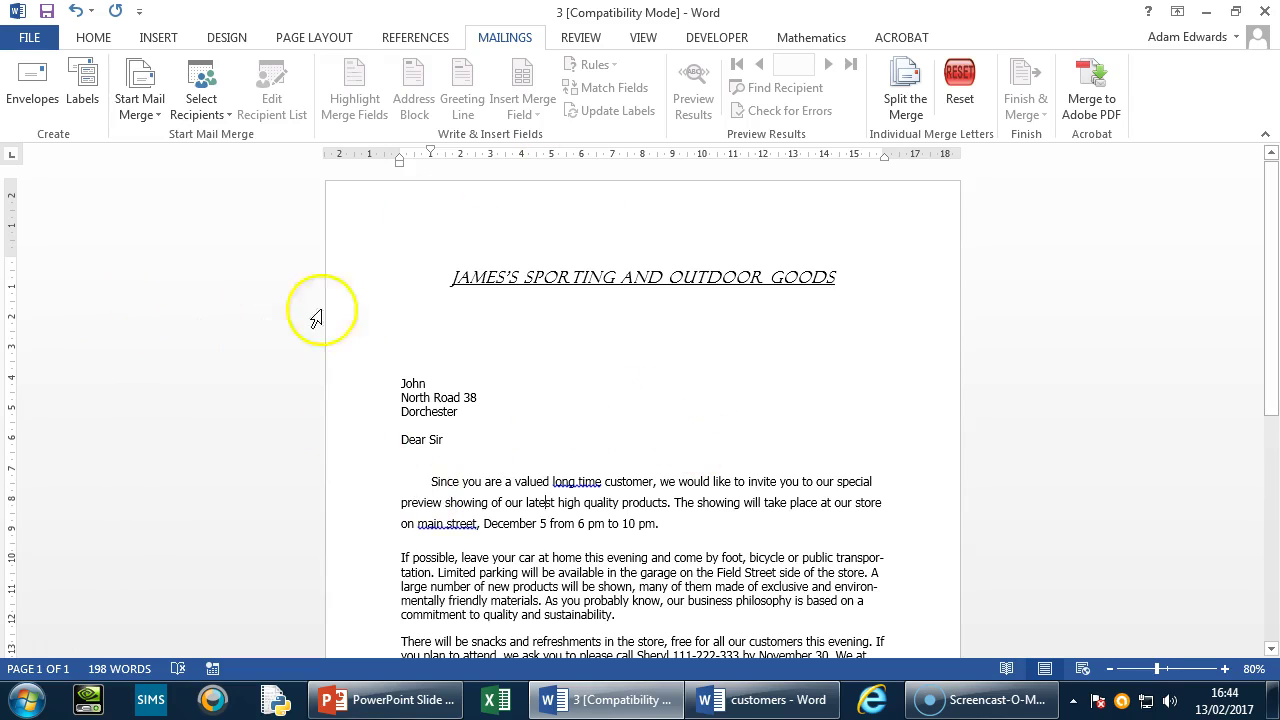
click(150, 111)
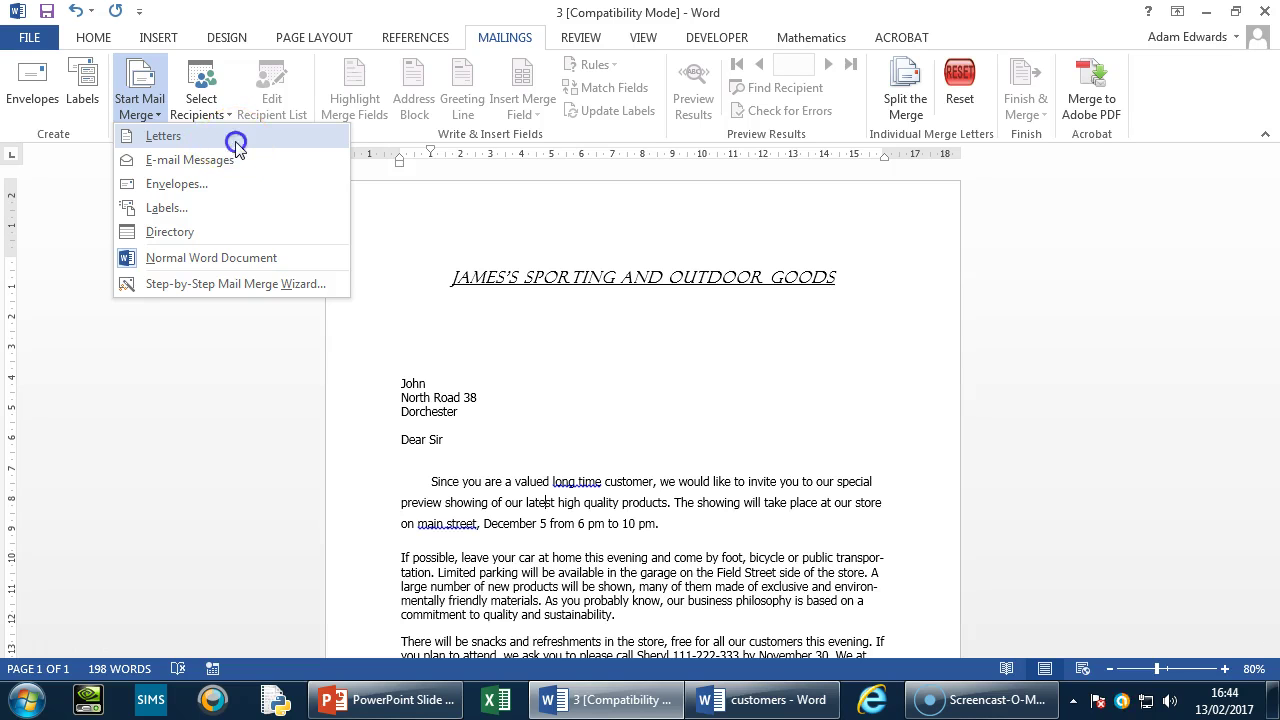
click(236, 145)
Step: Look through the letter, check the recipient table in the customers document, and return to the letter
scroll(753, 428, down, 3)
scroll(753, 428, down, 5)
scroll(1126, 494, up, 8)
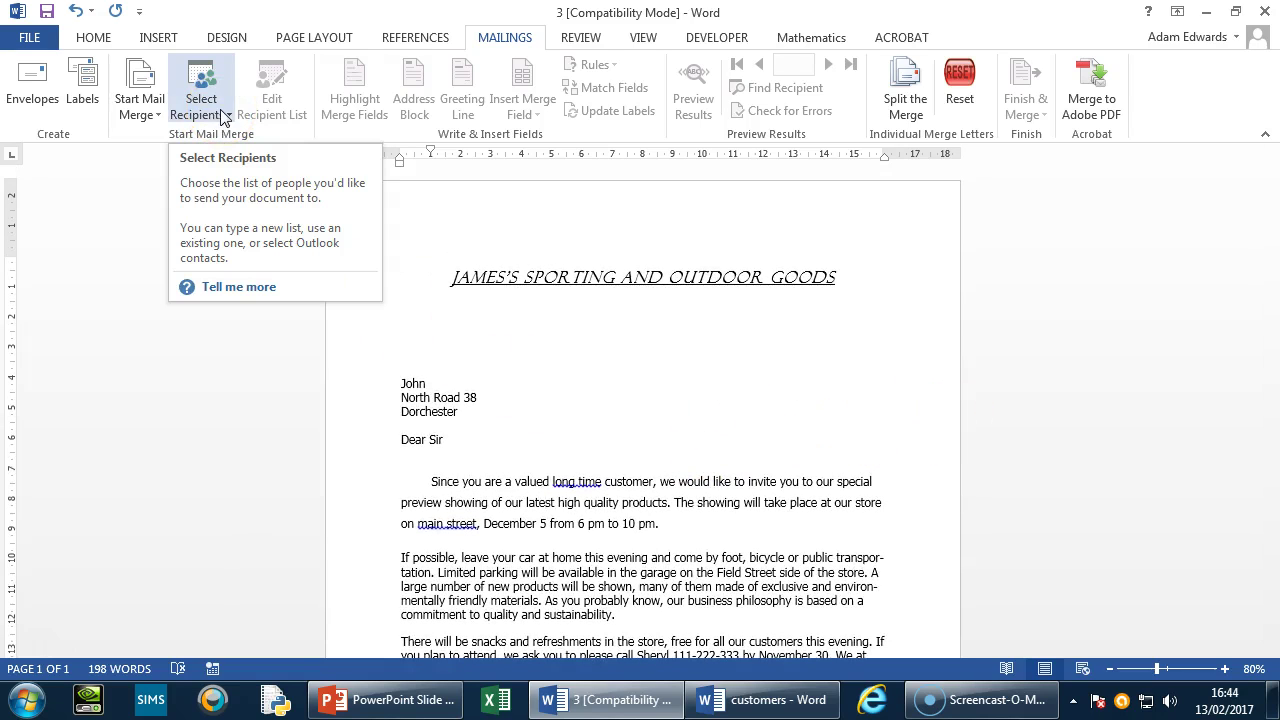
click(781, 703)
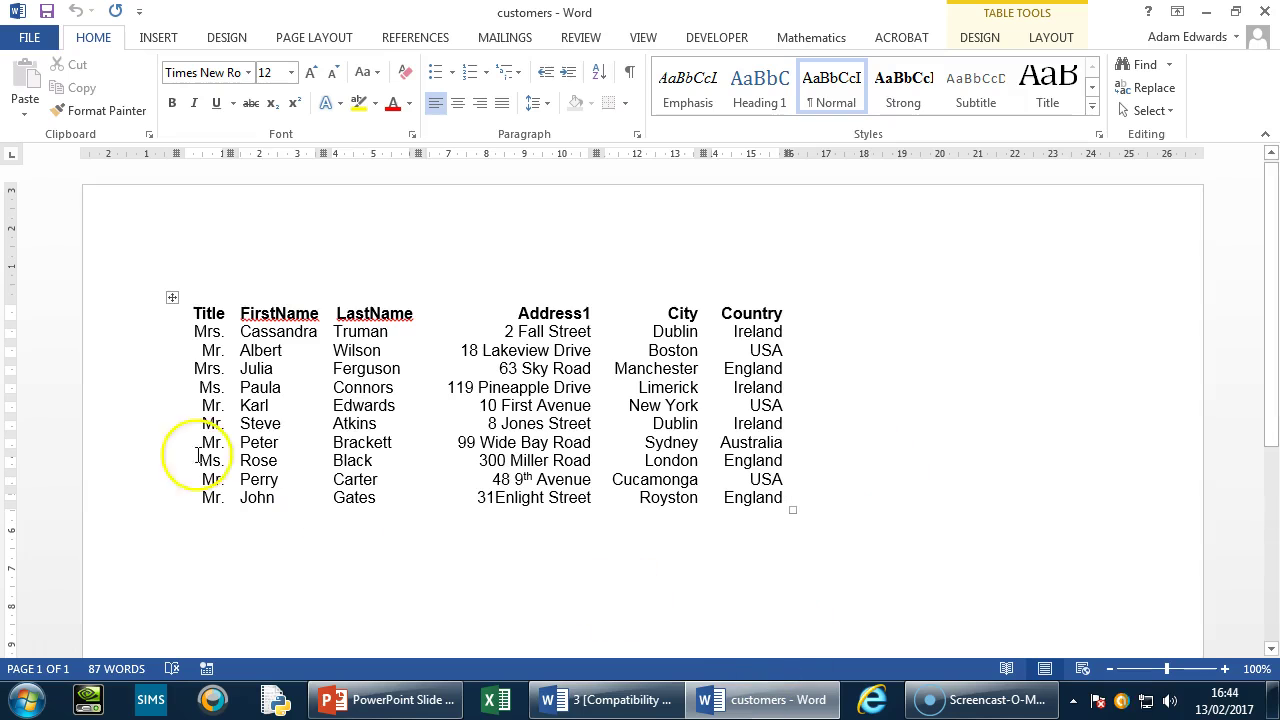
click(612, 700)
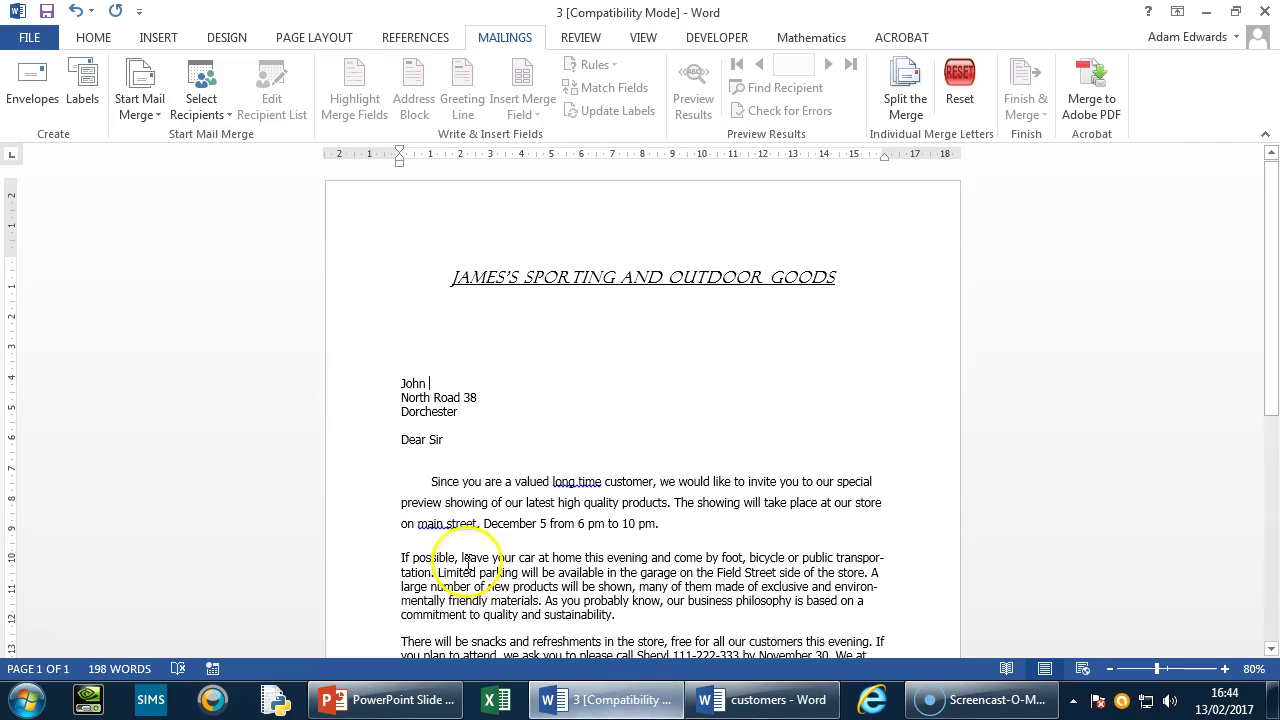
Step: Choose an existing list as the recipient source and browse the Shared (G:) drive to Templates\ICT\Students\ECDL\Word\EDW WORD Walkthrough
click(204, 110)
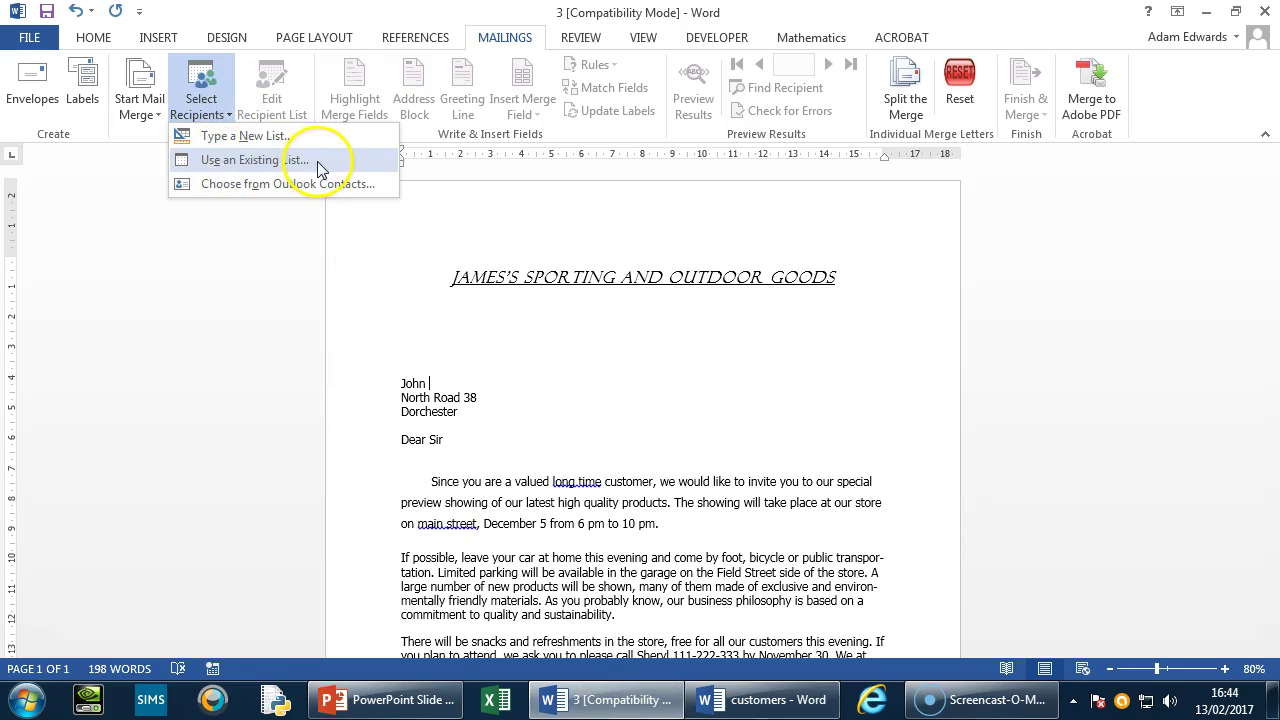
click(212, 118)
click(205, 108)
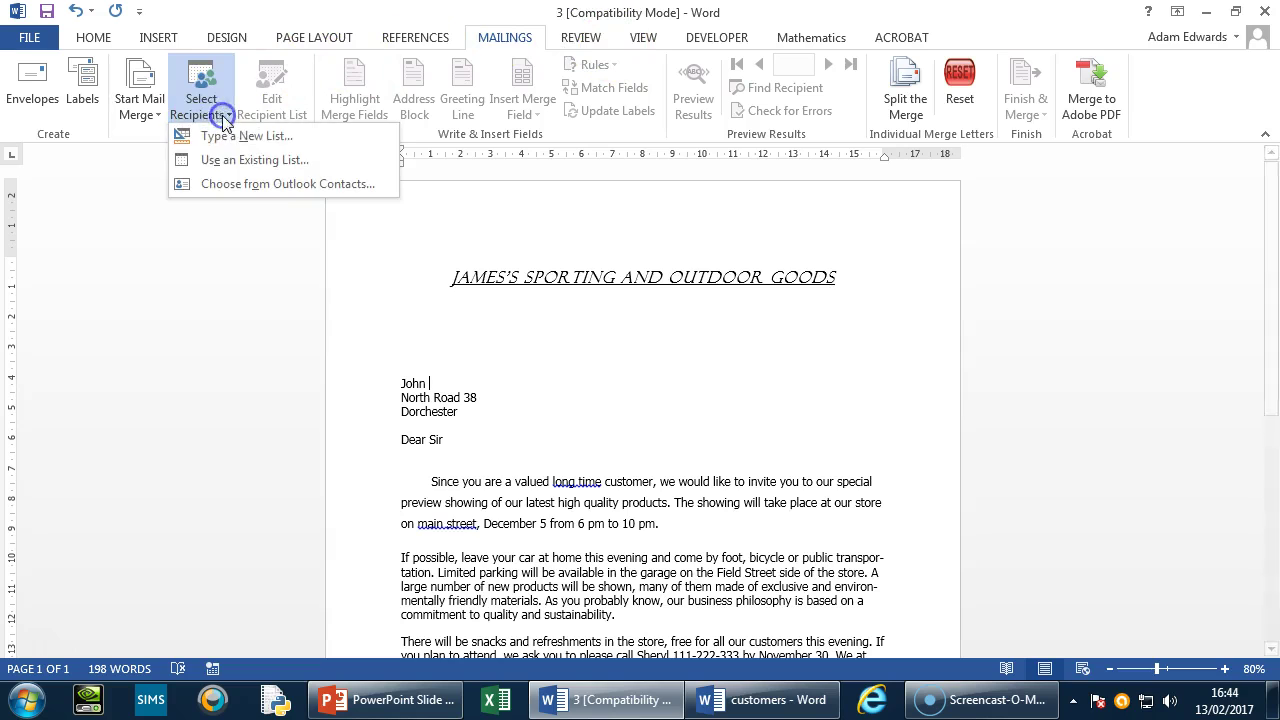
click(287, 163)
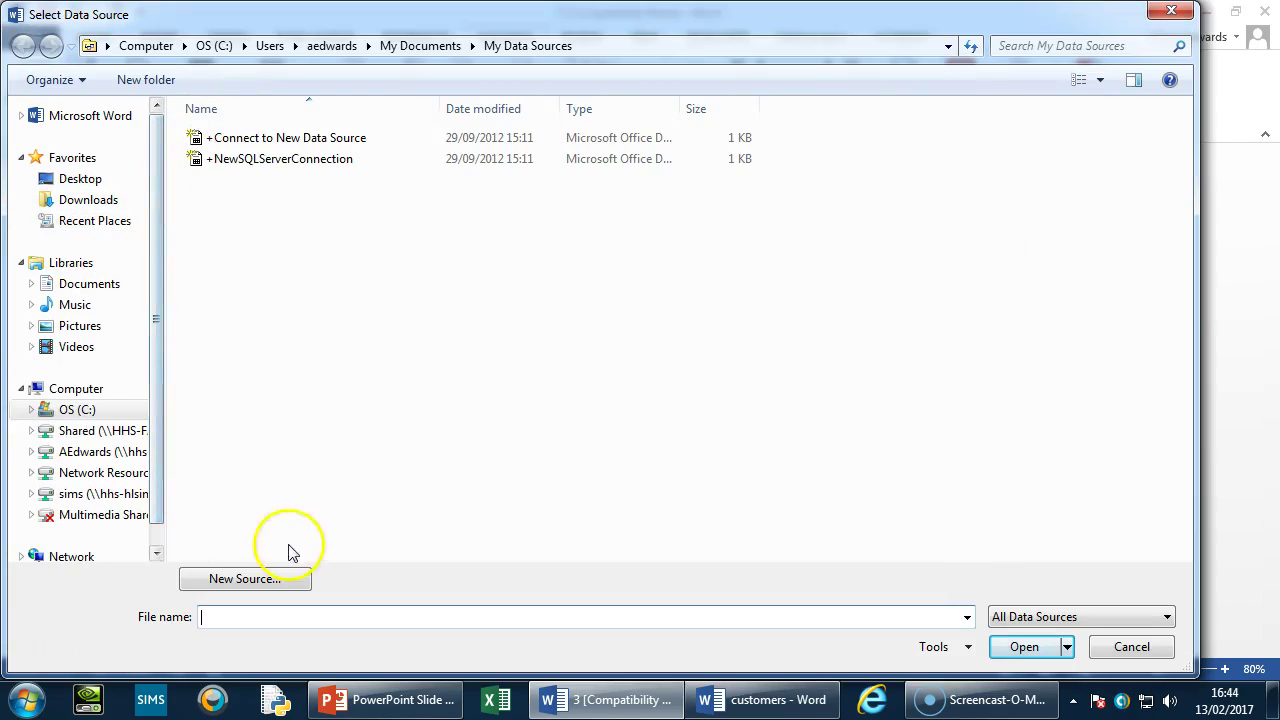
click(130, 431)
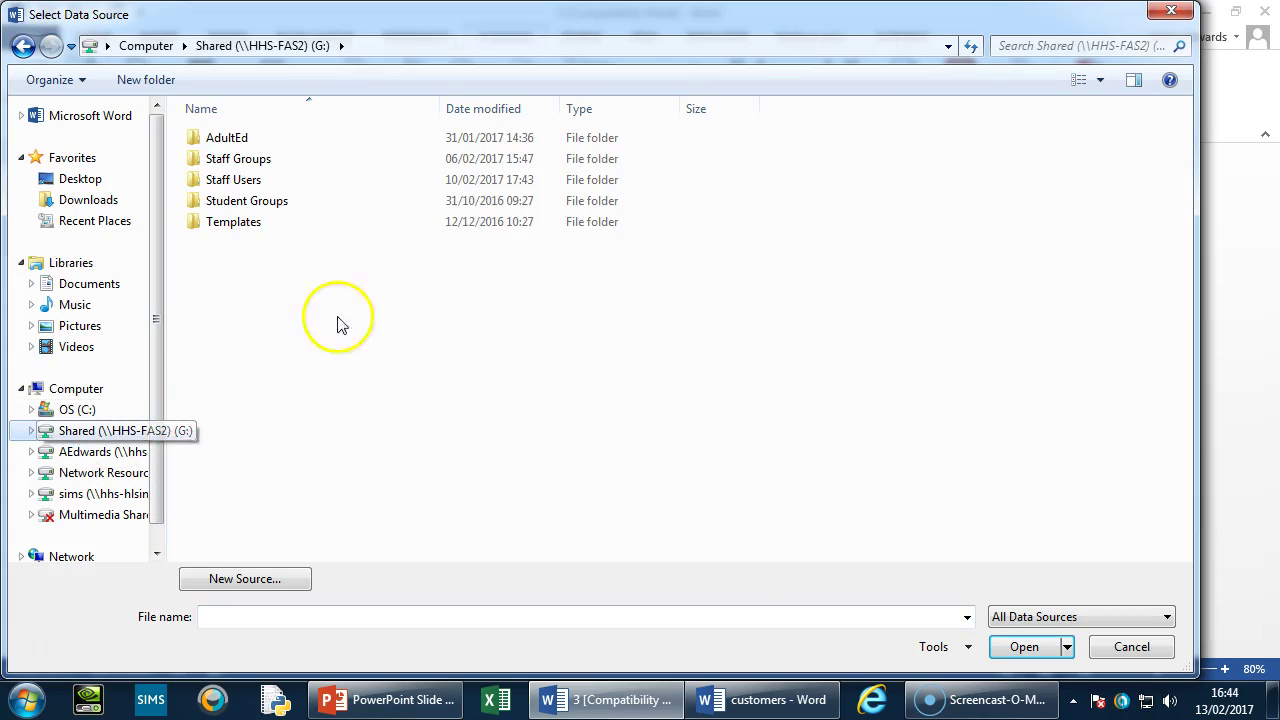
double_click(264, 224)
scroll(278, 360, down, 3)
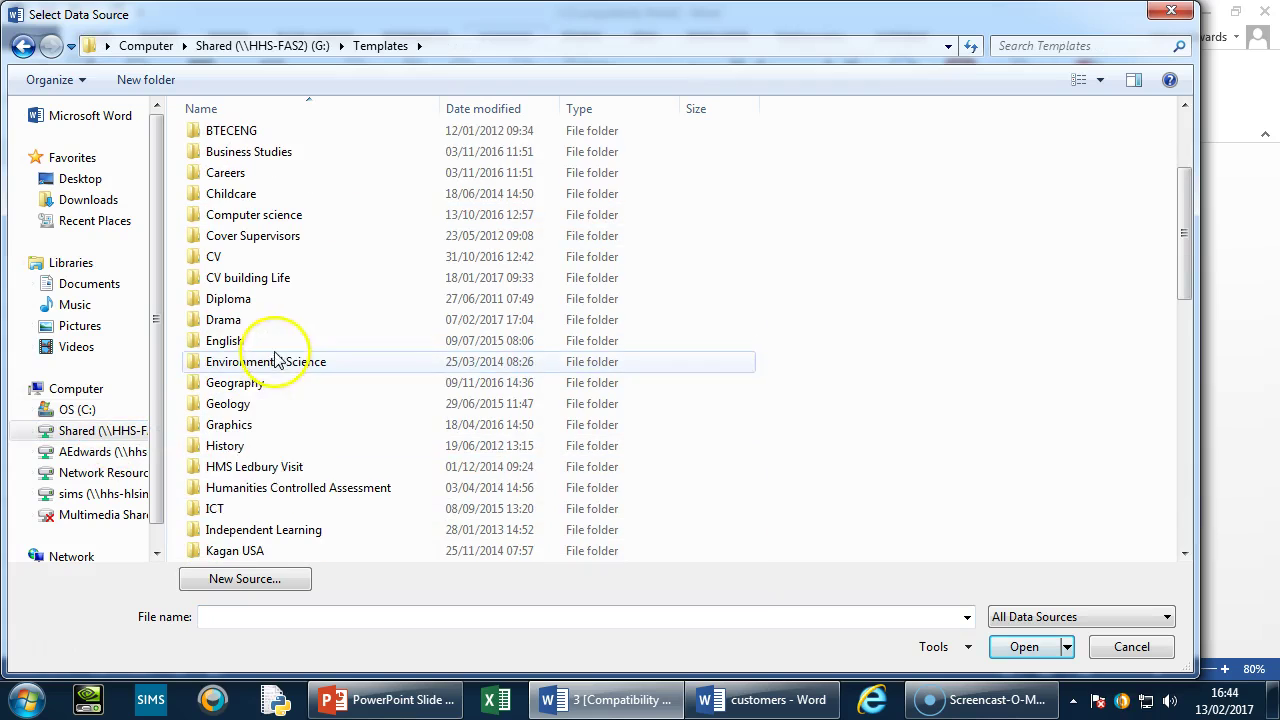
double_click(218, 508)
double_click(248, 164)
click(216, 140)
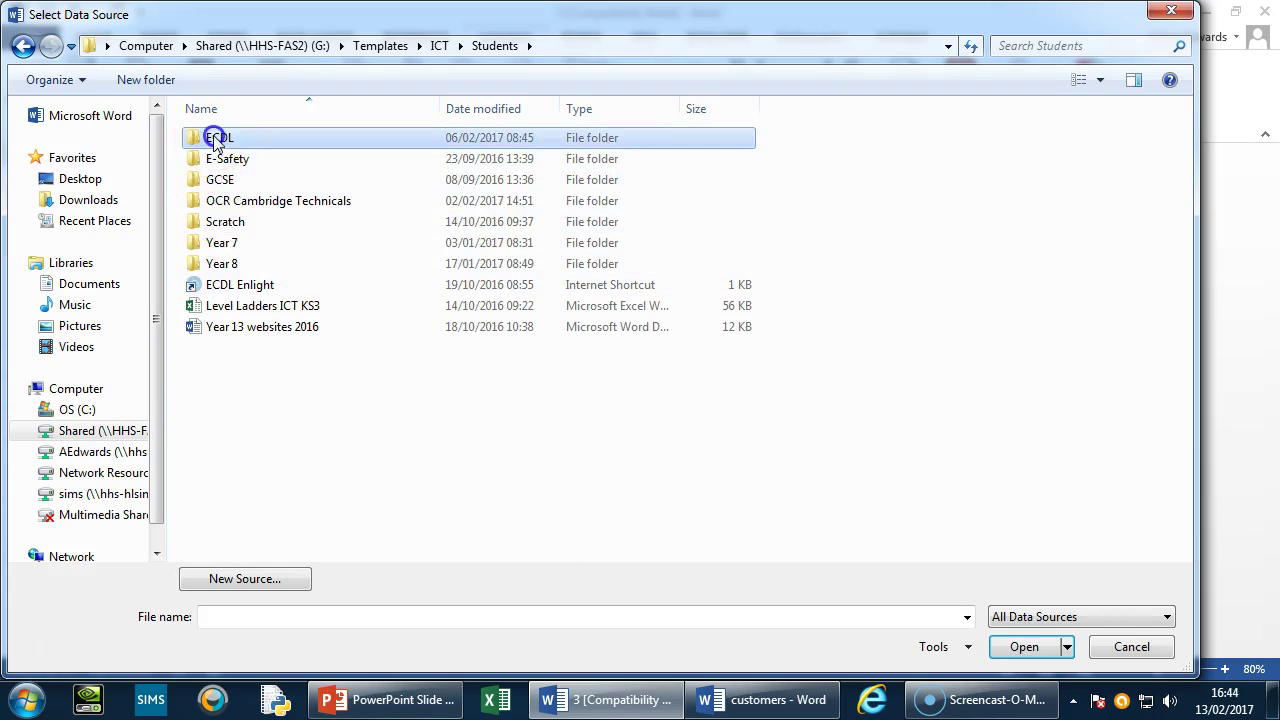
double_click(216, 140)
double_click(218, 246)
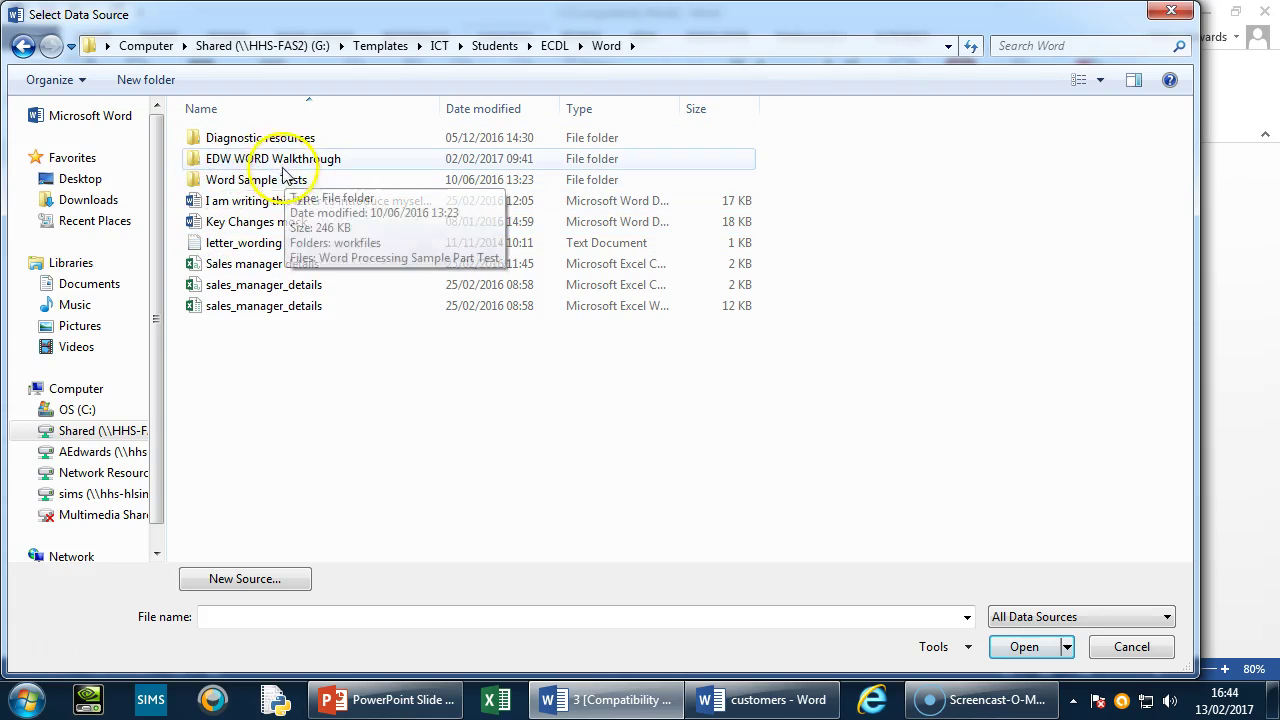
double_click(312, 163)
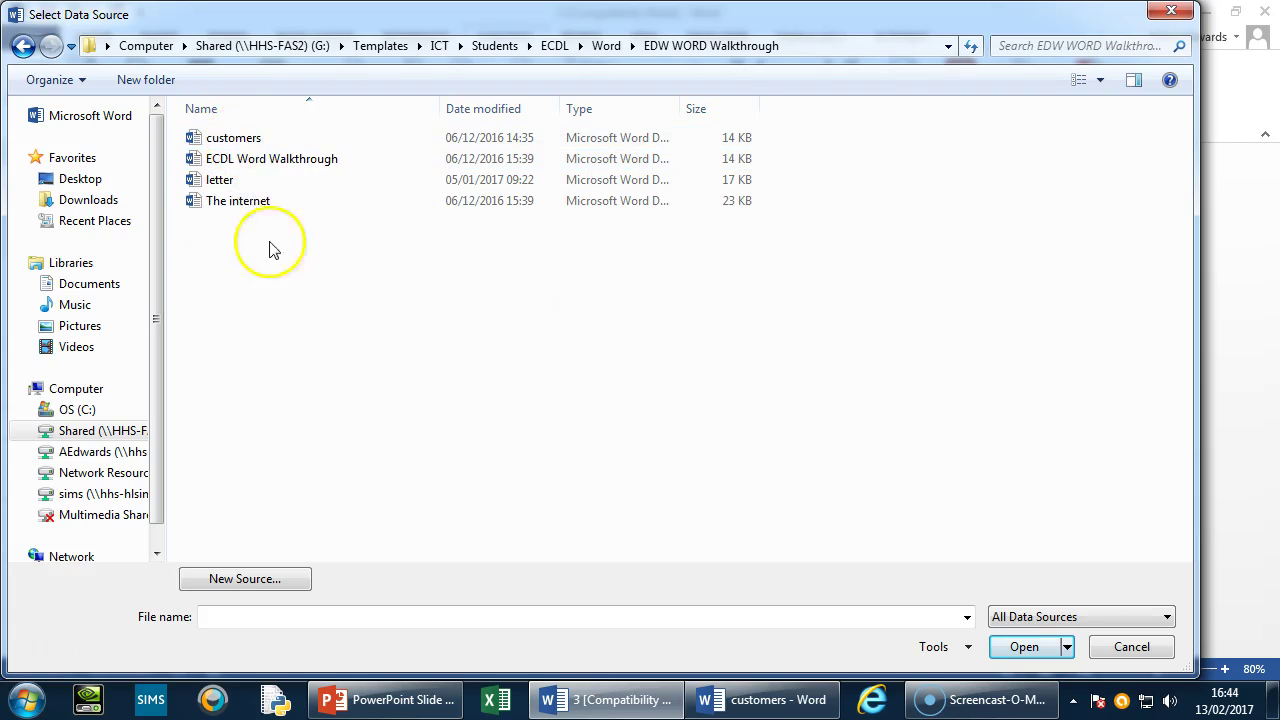
Step: Open the customers document as the mail merge data source
click(224, 181)
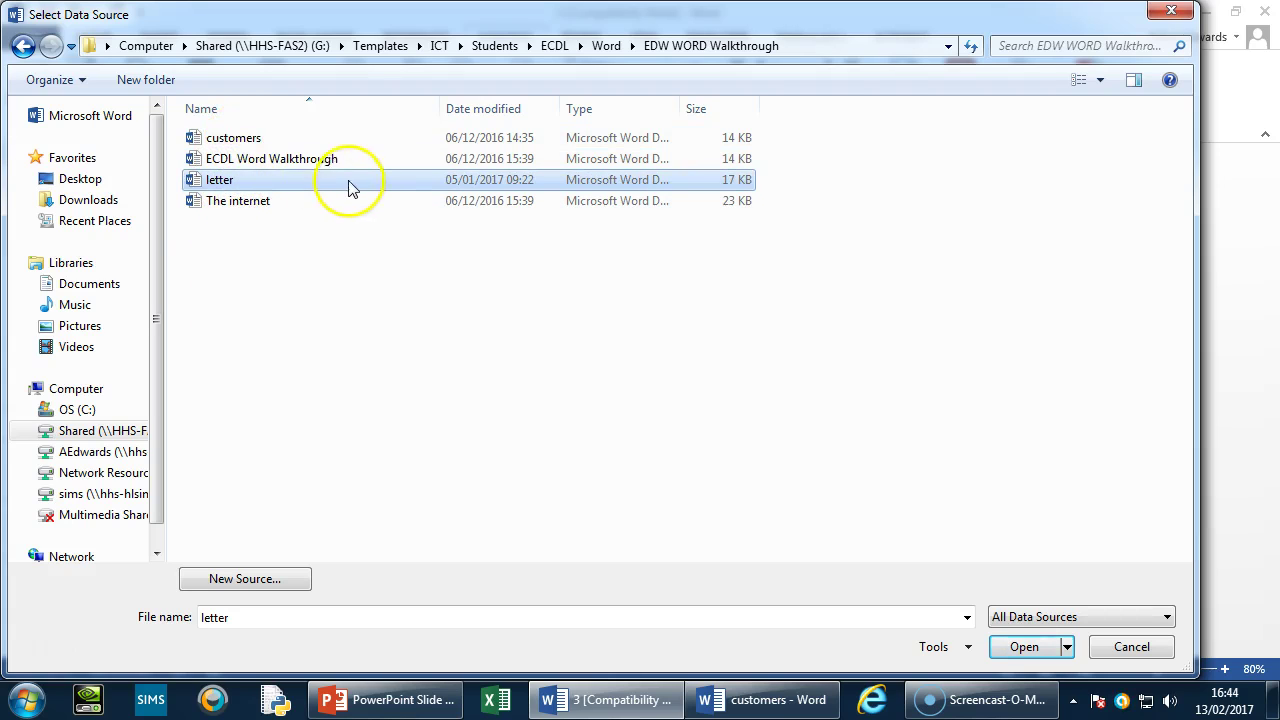
click(257, 146)
double_click(257, 146)
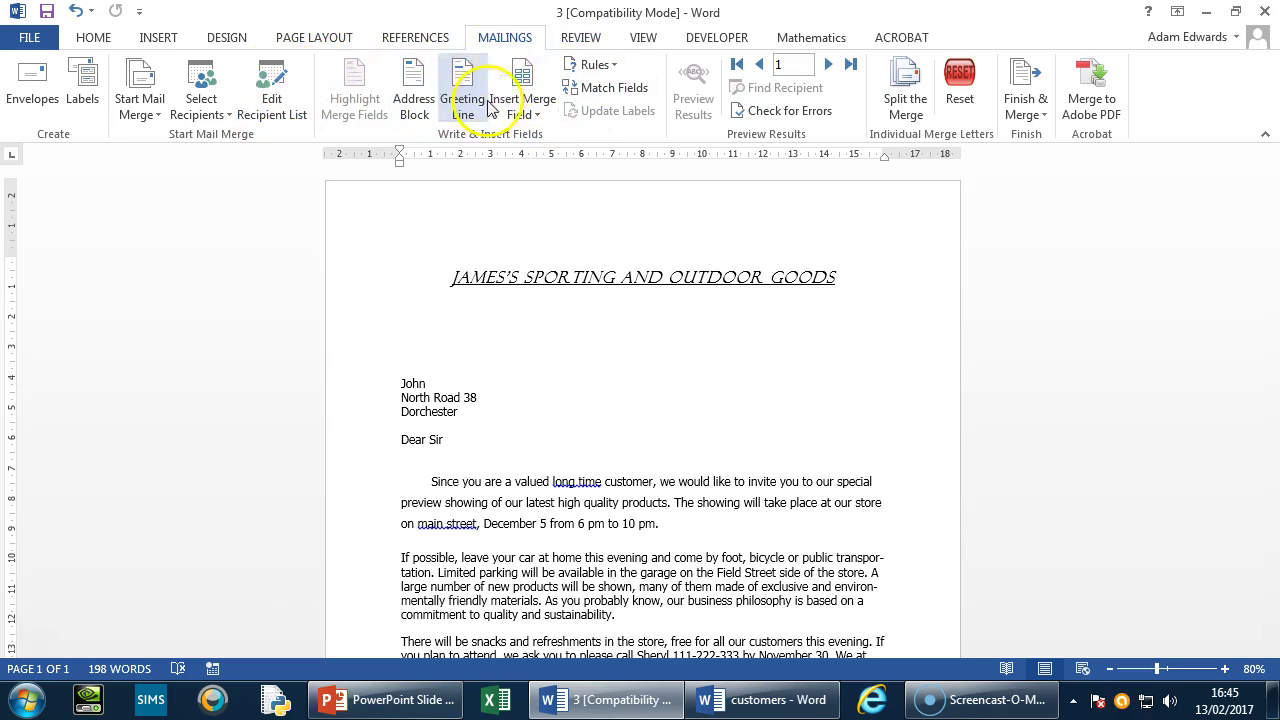
Step: Review the full mail merge recipient list, enlarging its window to show every column through Country
click(283, 106)
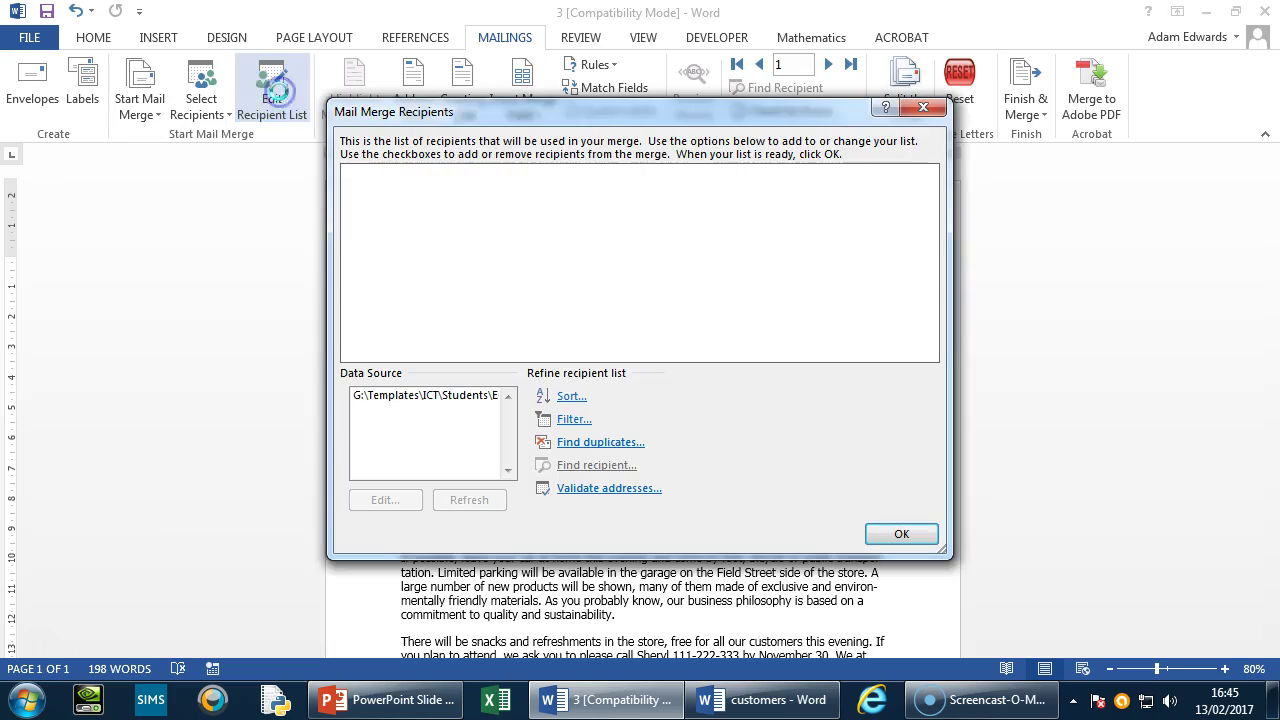
drag(555, 112, 278, 59)
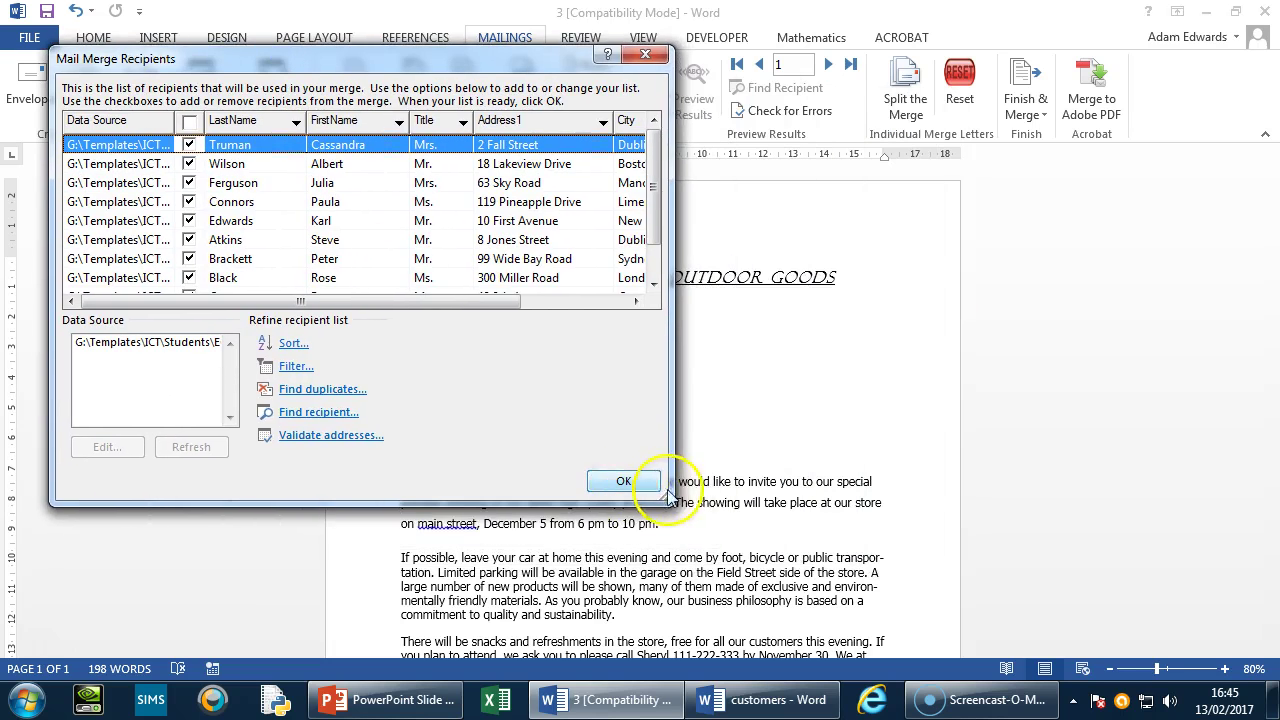
drag(668, 502, 1076, 578)
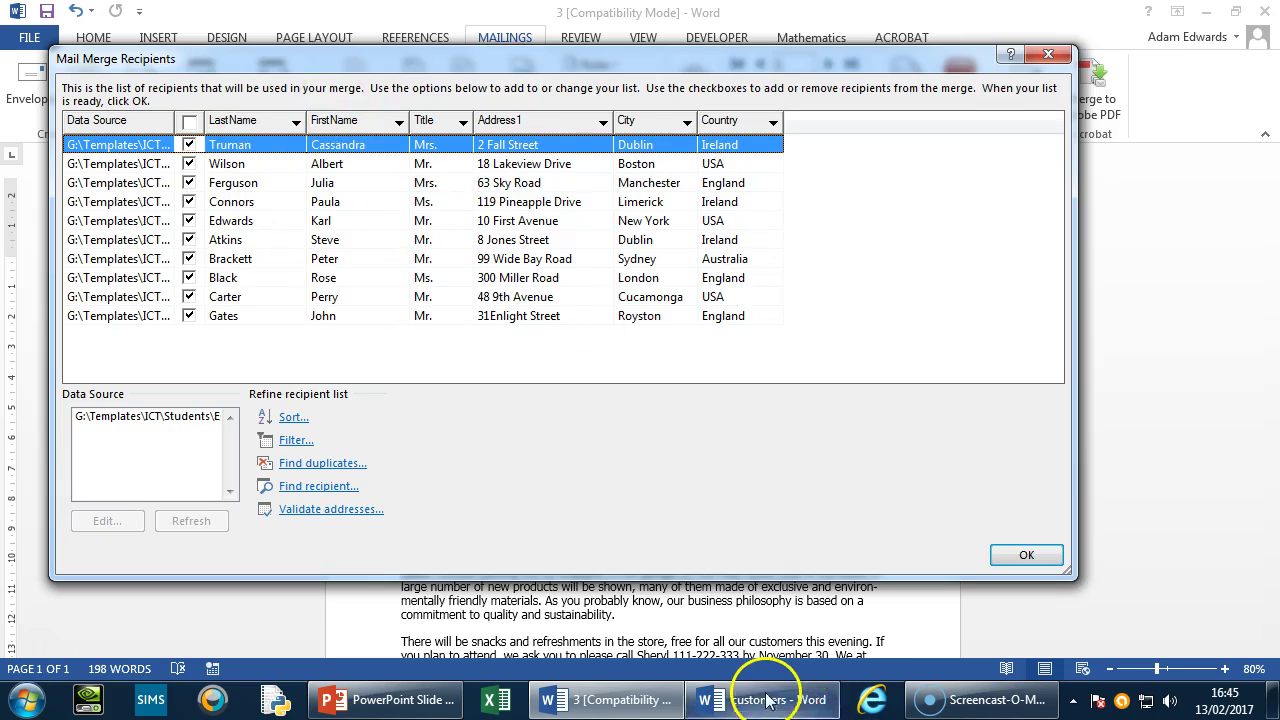
click(1026, 555)
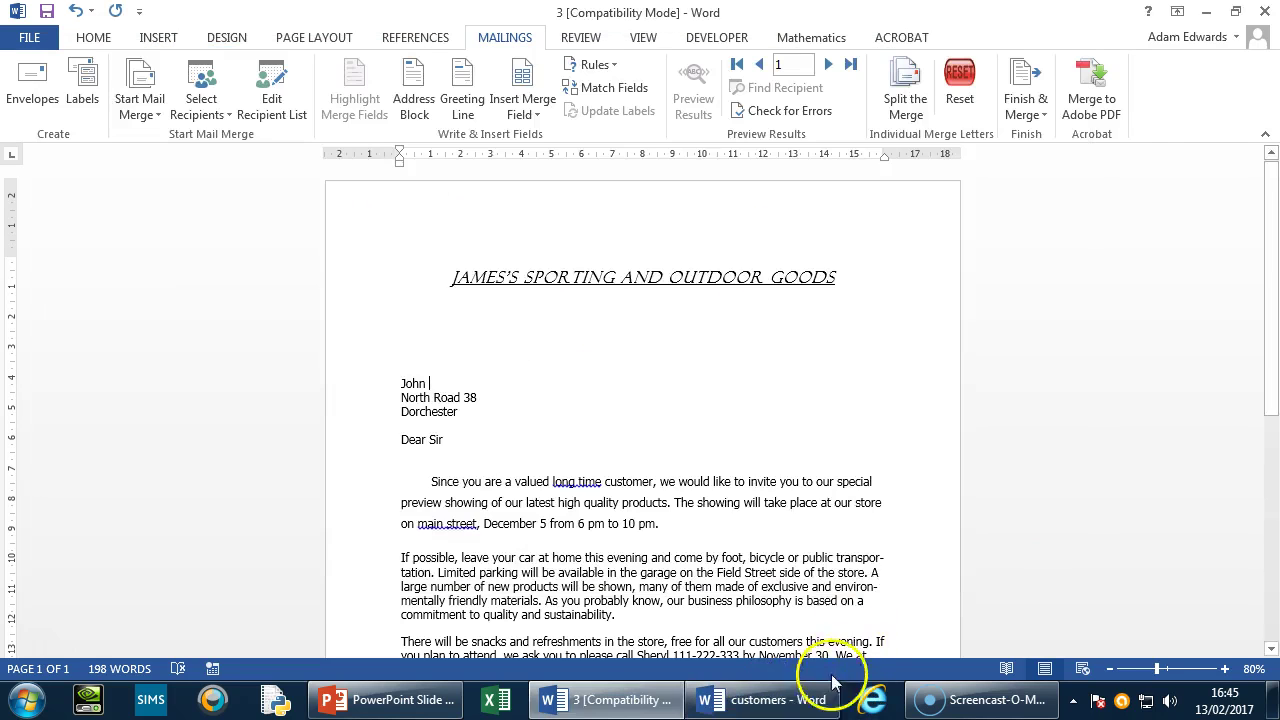
Step: Compare the table in the customers document with the letter's mail merge recipient list
click(790, 699)
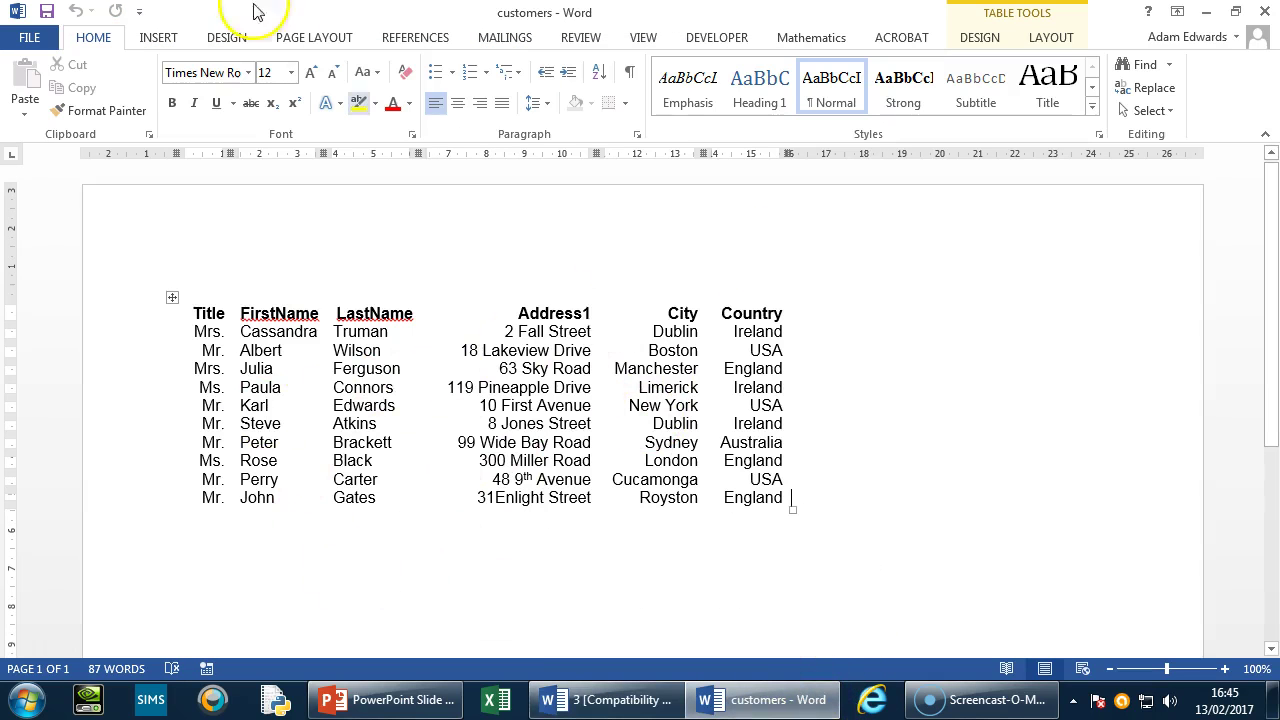
click(662, 698)
click(284, 118)
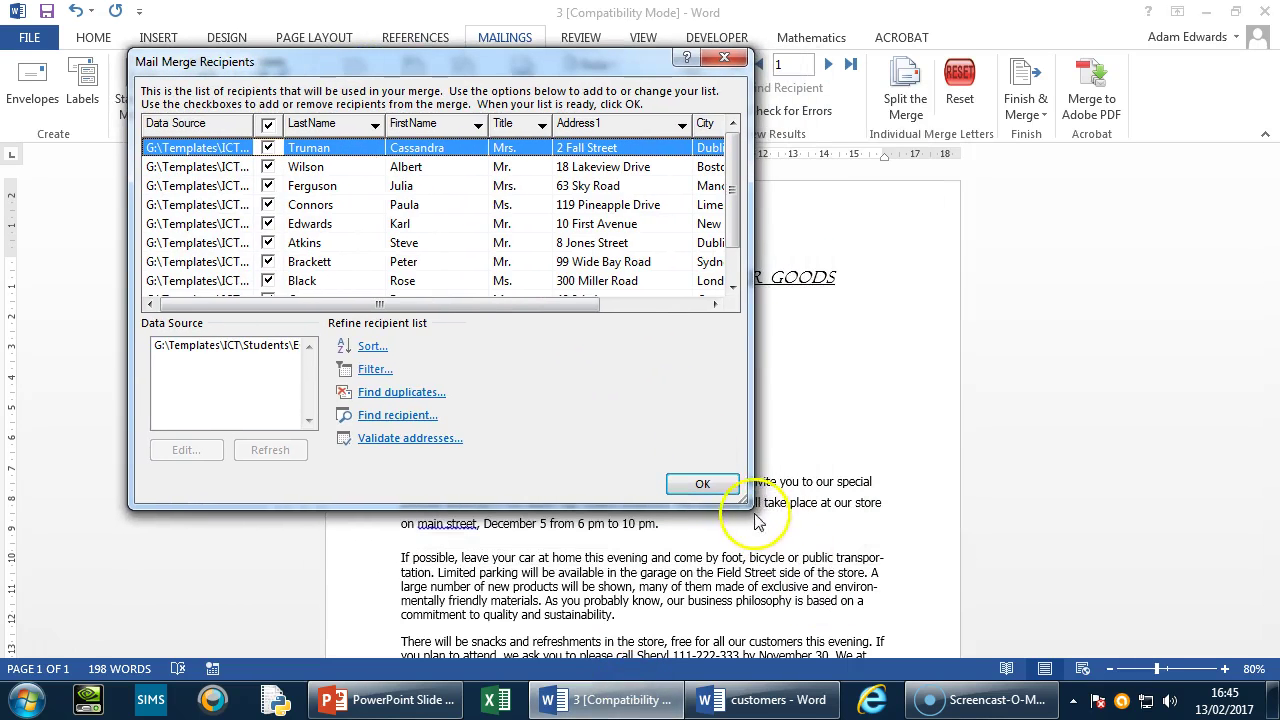
drag(749, 507, 1032, 600)
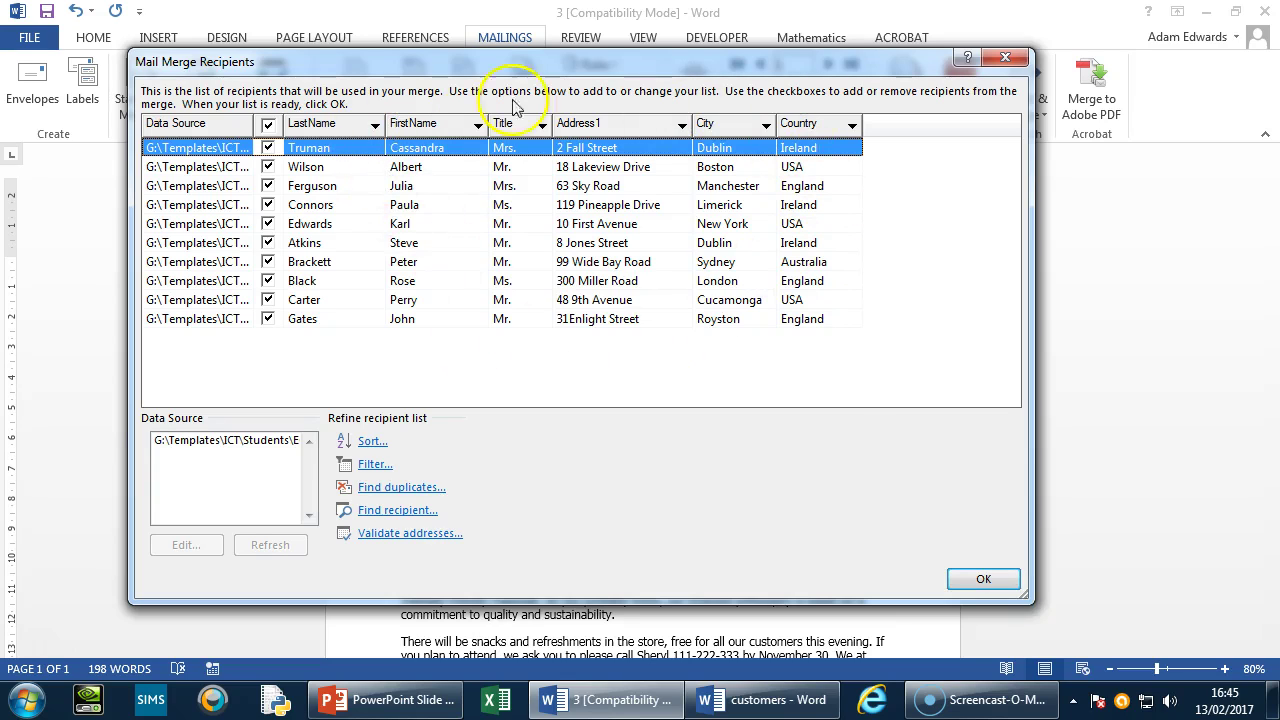
click(974, 582)
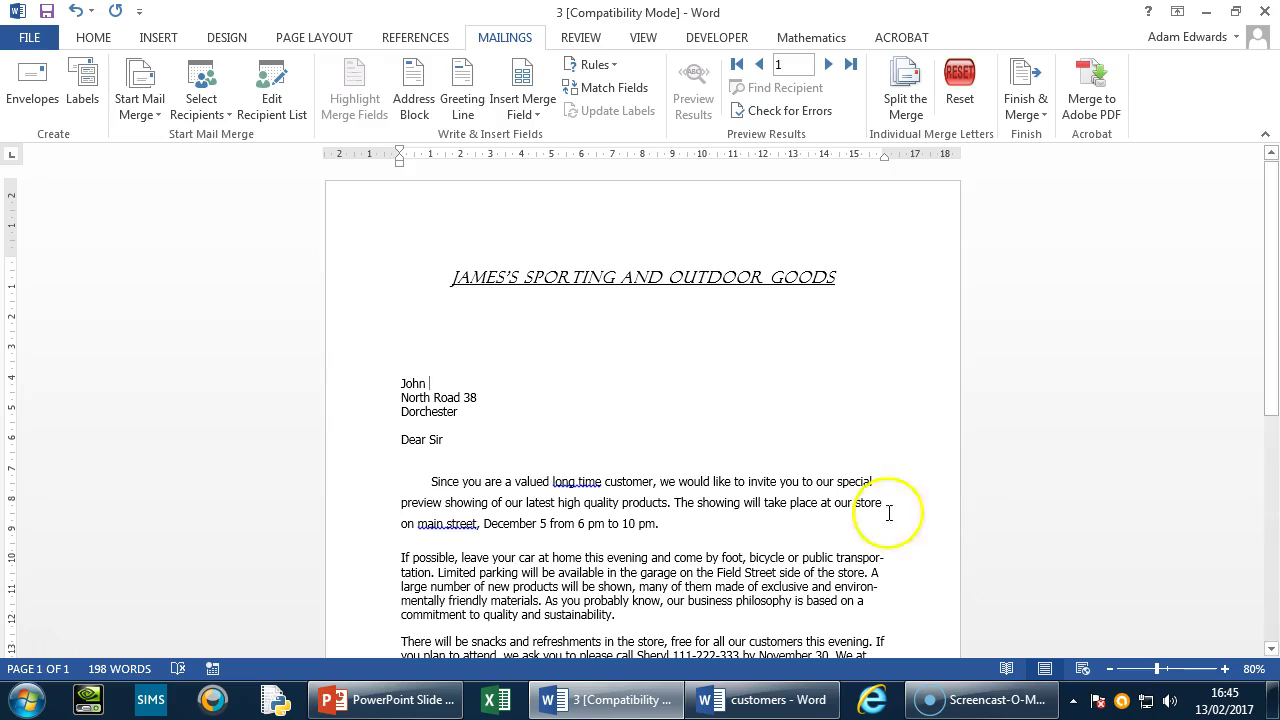
Step: Examine the available merge fields and the existing-list data source selection, leaving the data source as it is
click(535, 128)
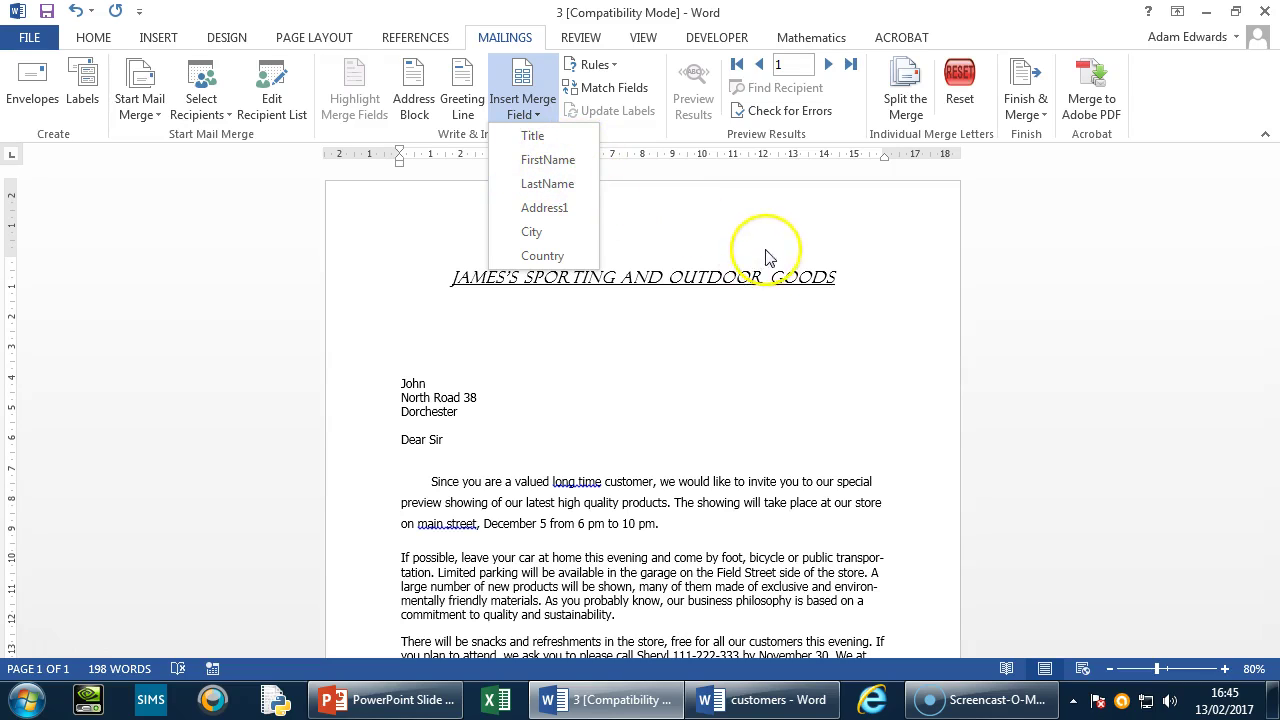
click(768, 380)
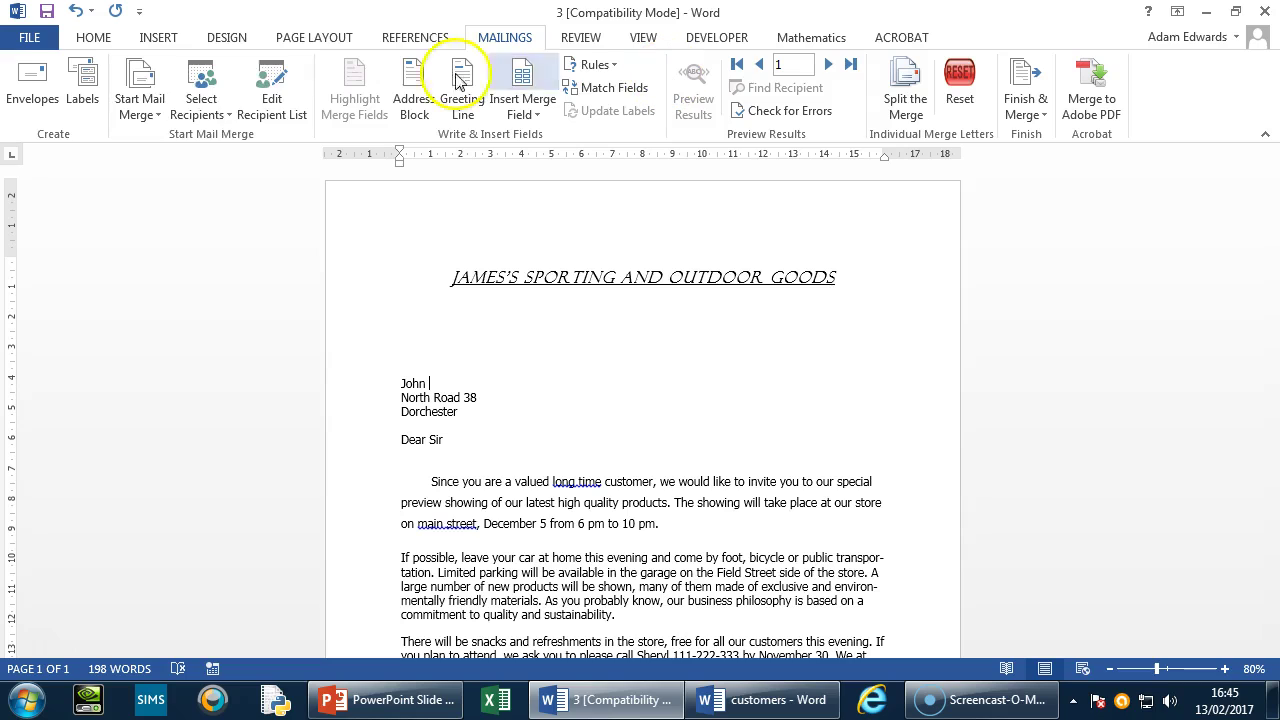
click(222, 114)
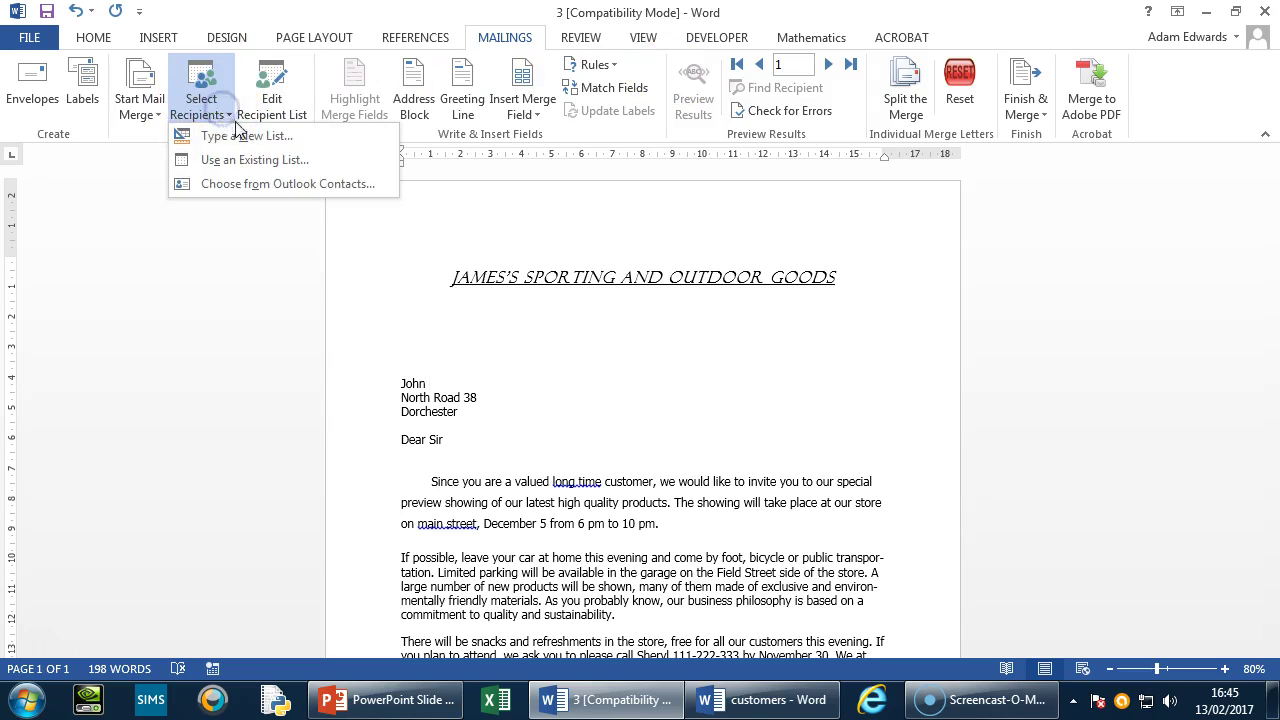
click(250, 163)
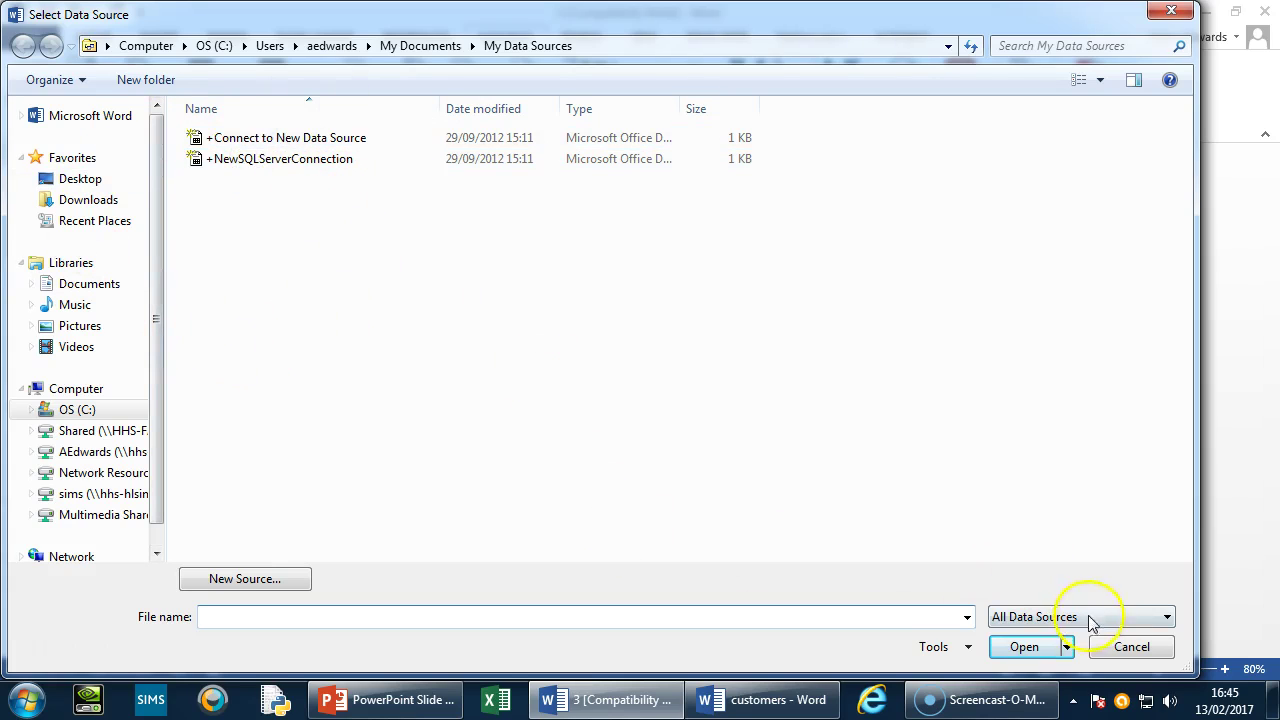
click(1128, 648)
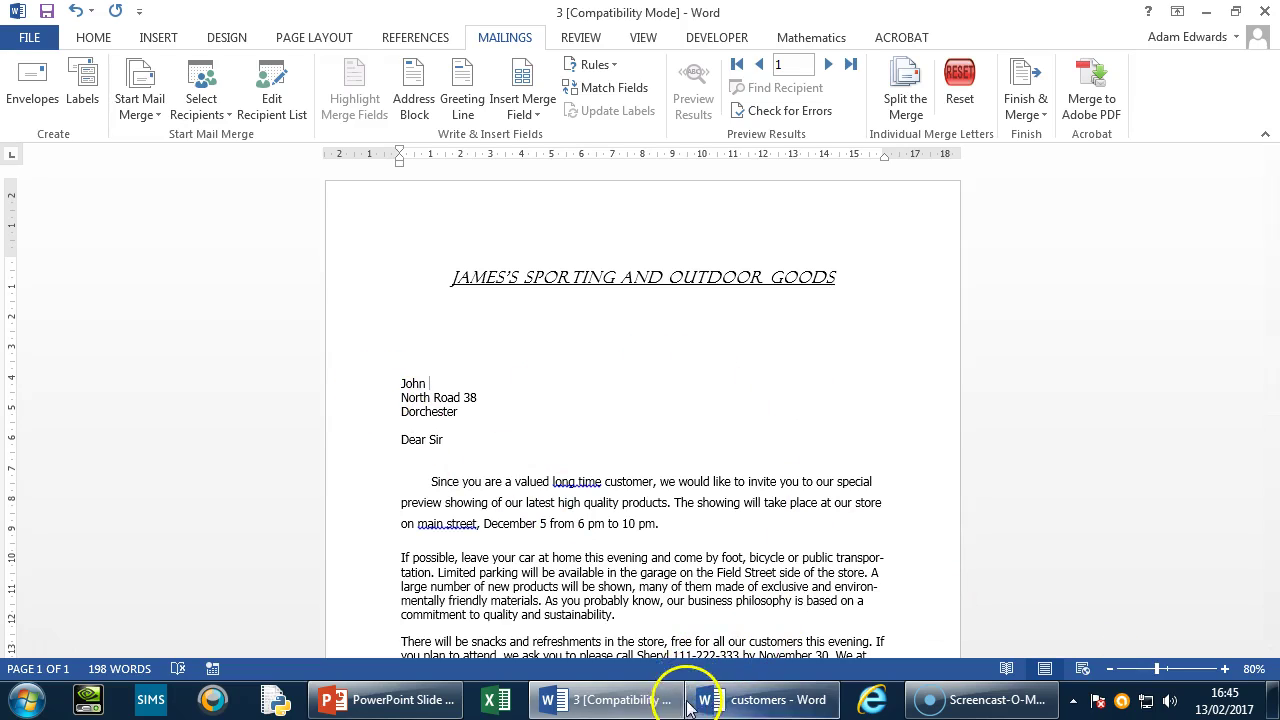
Step: Switch to the PowerPoint slide show and reveal the Select Recipients and Insert Merge Field illustrations on the Mail Merge slide
click(335, 698)
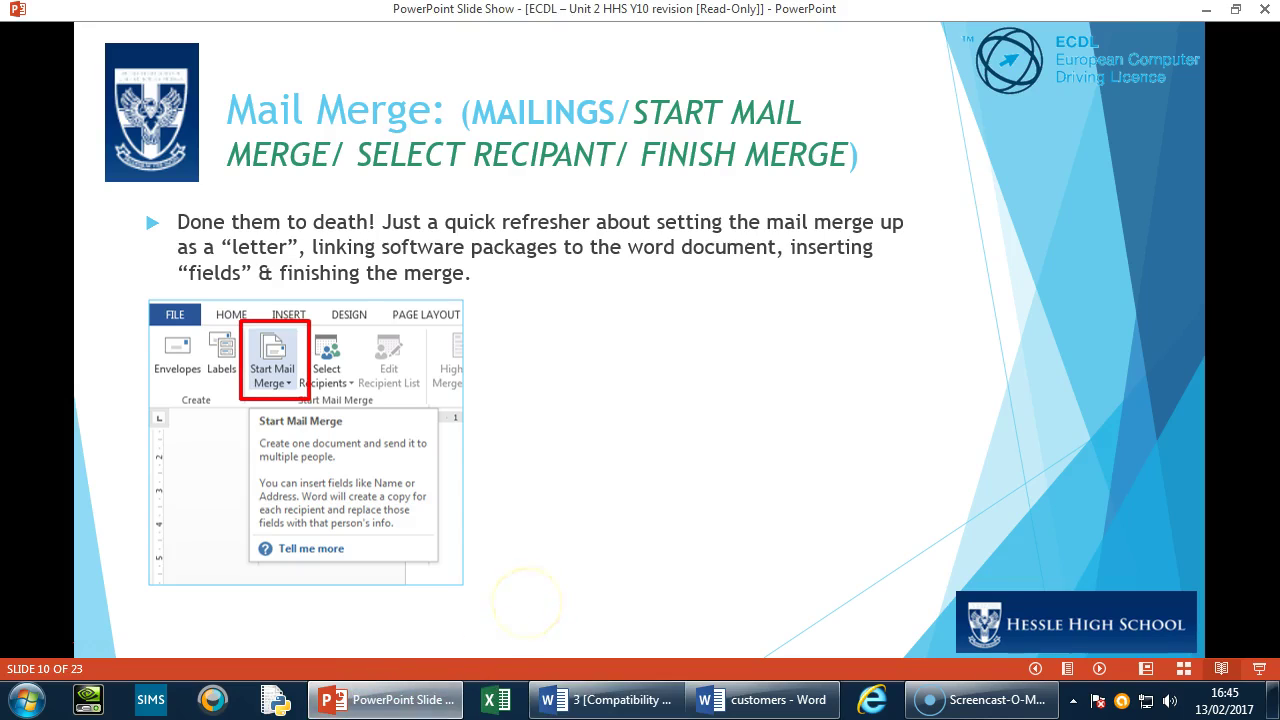
key(Right)
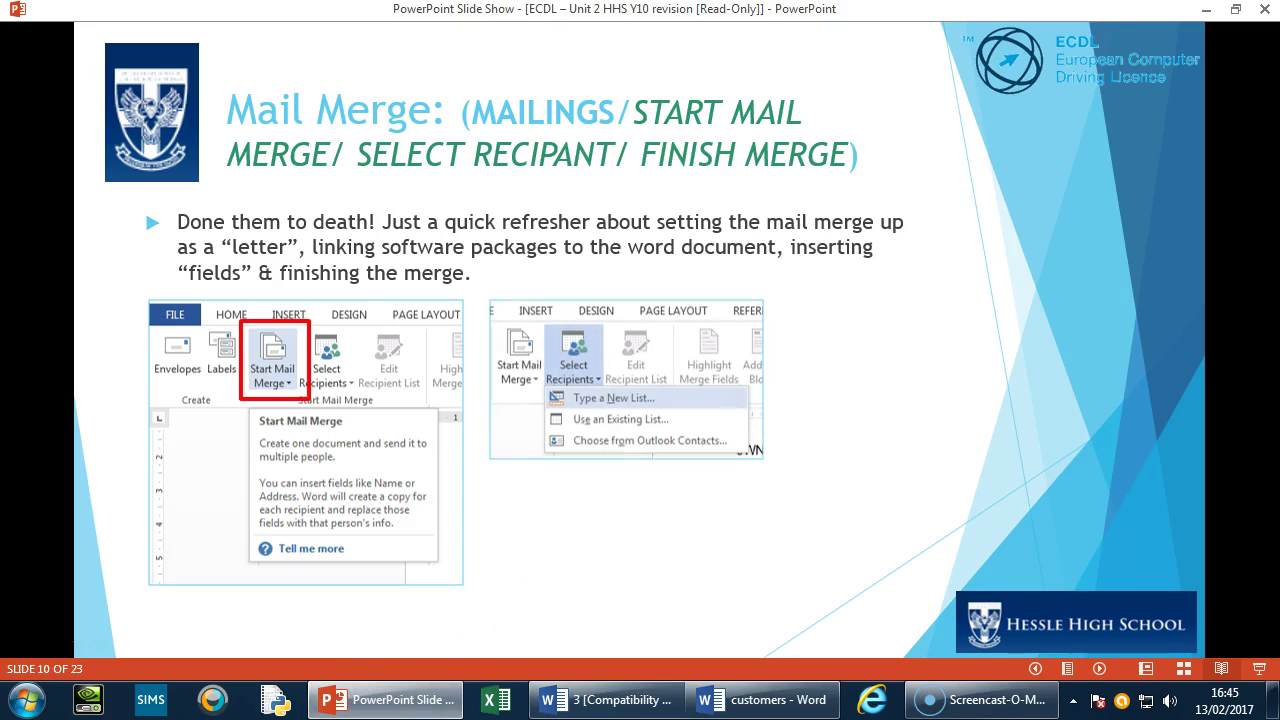
key(Right)
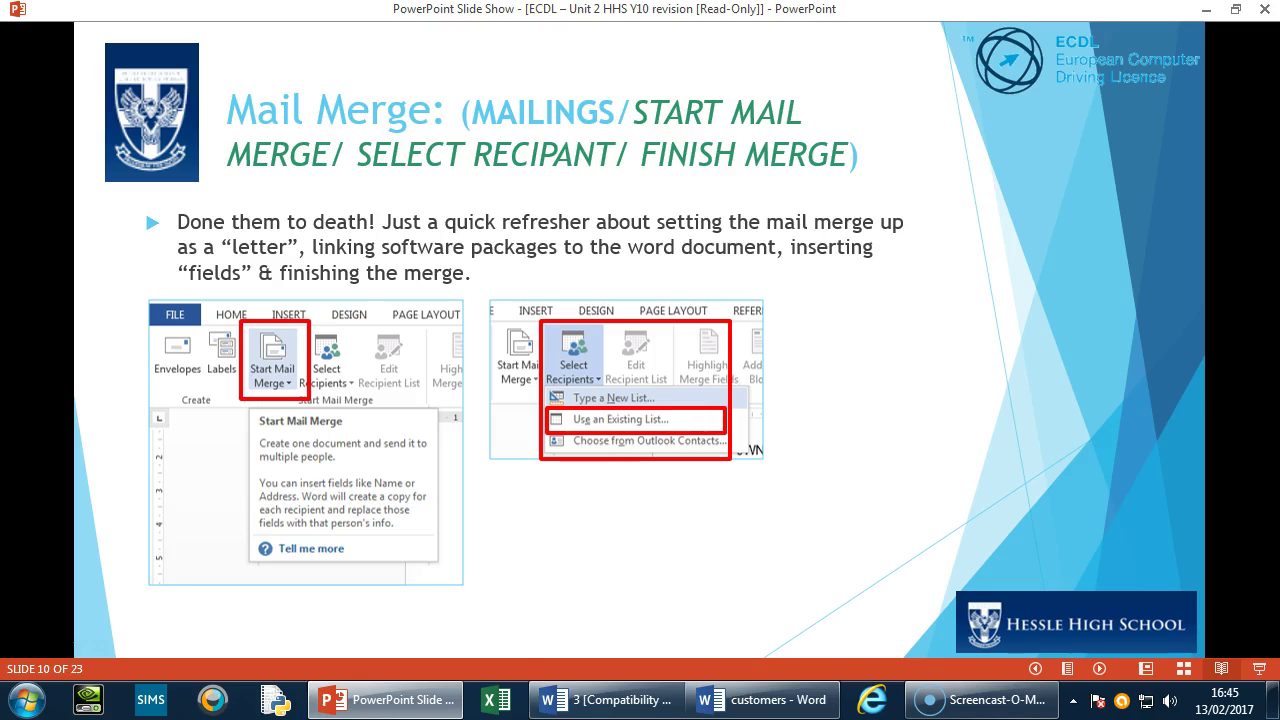
key(Right)
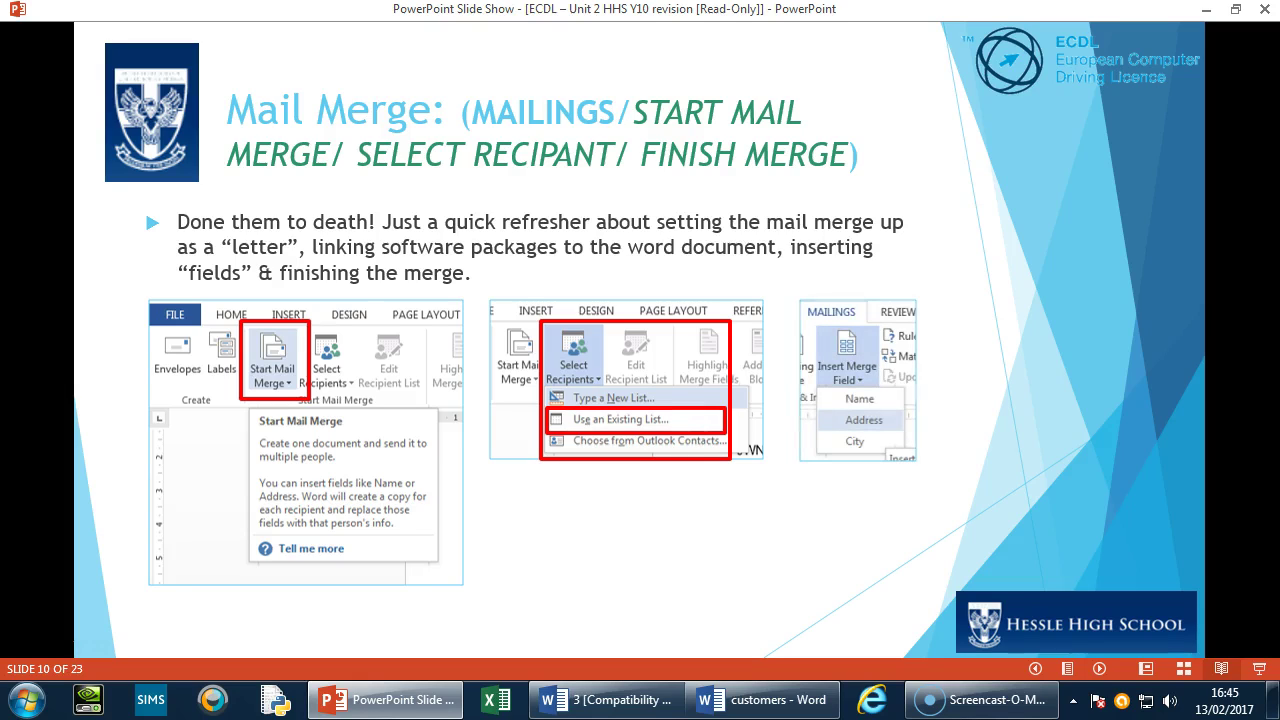
key(Right)
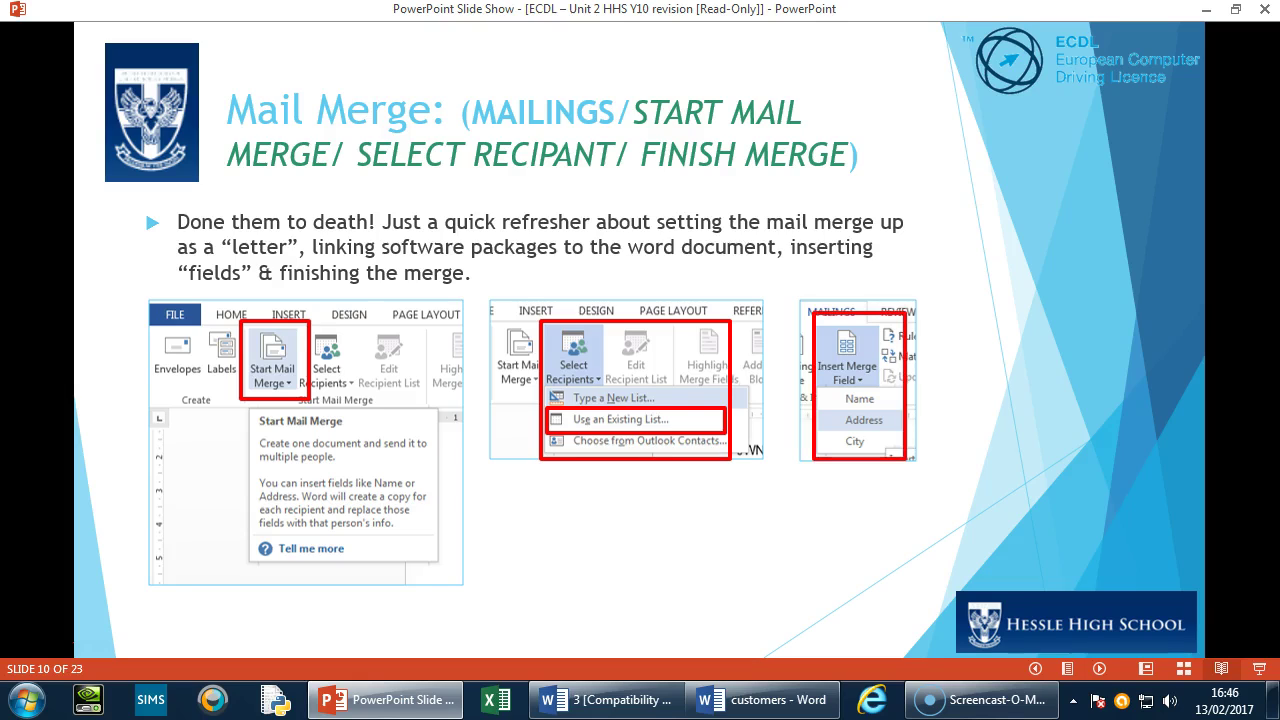
Step: Return to the Word letter, delete the recipient's name and address above "Dear Sir", and add two new lines there
click(620, 700)
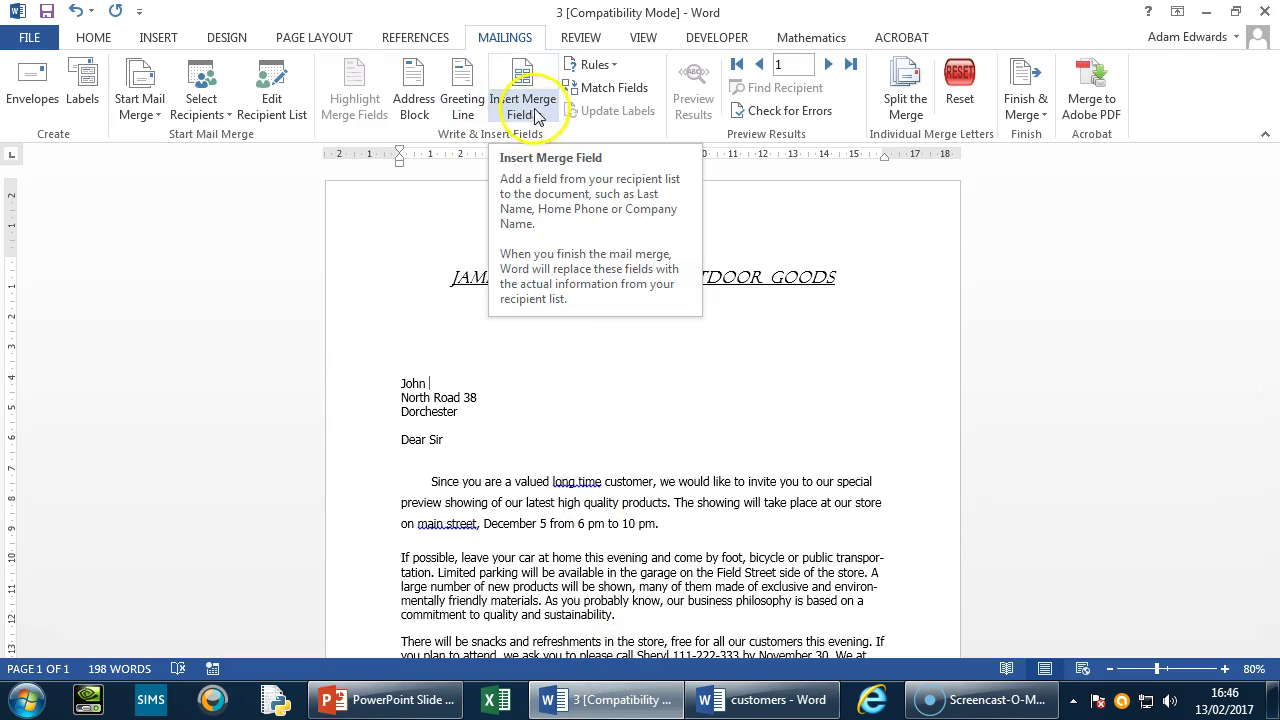
click(399, 384)
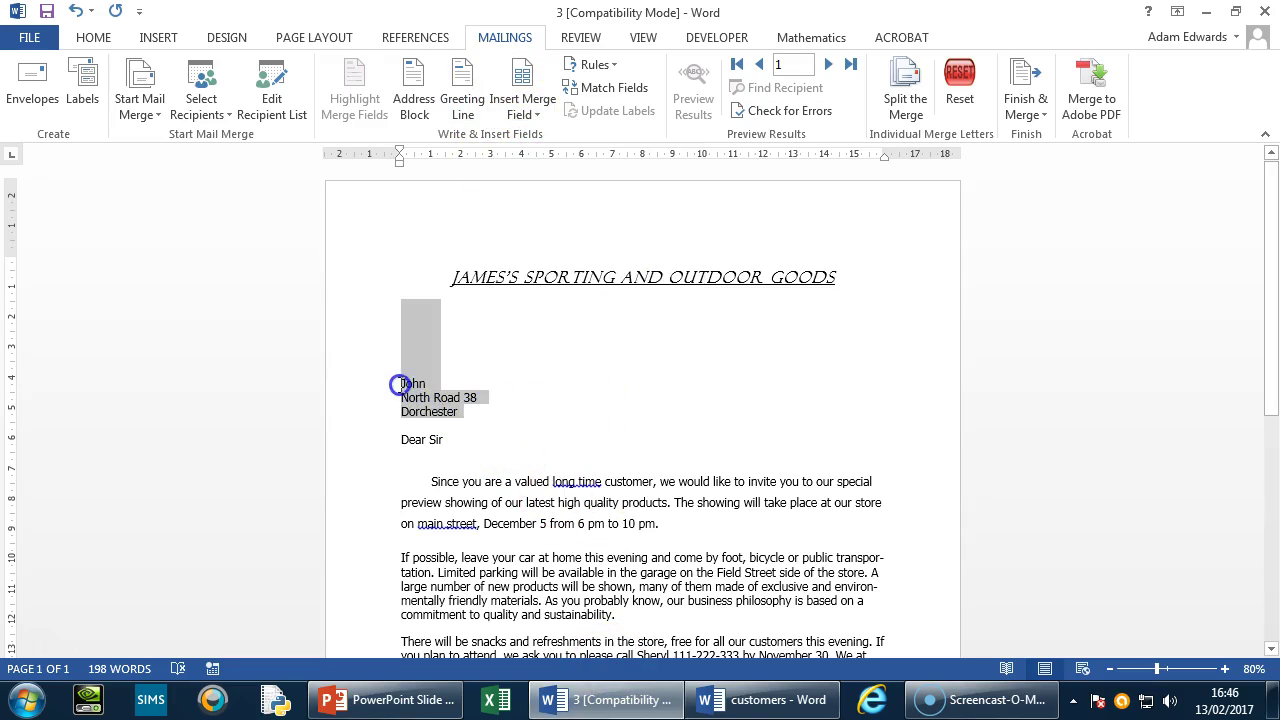
double_click(399, 384)
key(Delete)
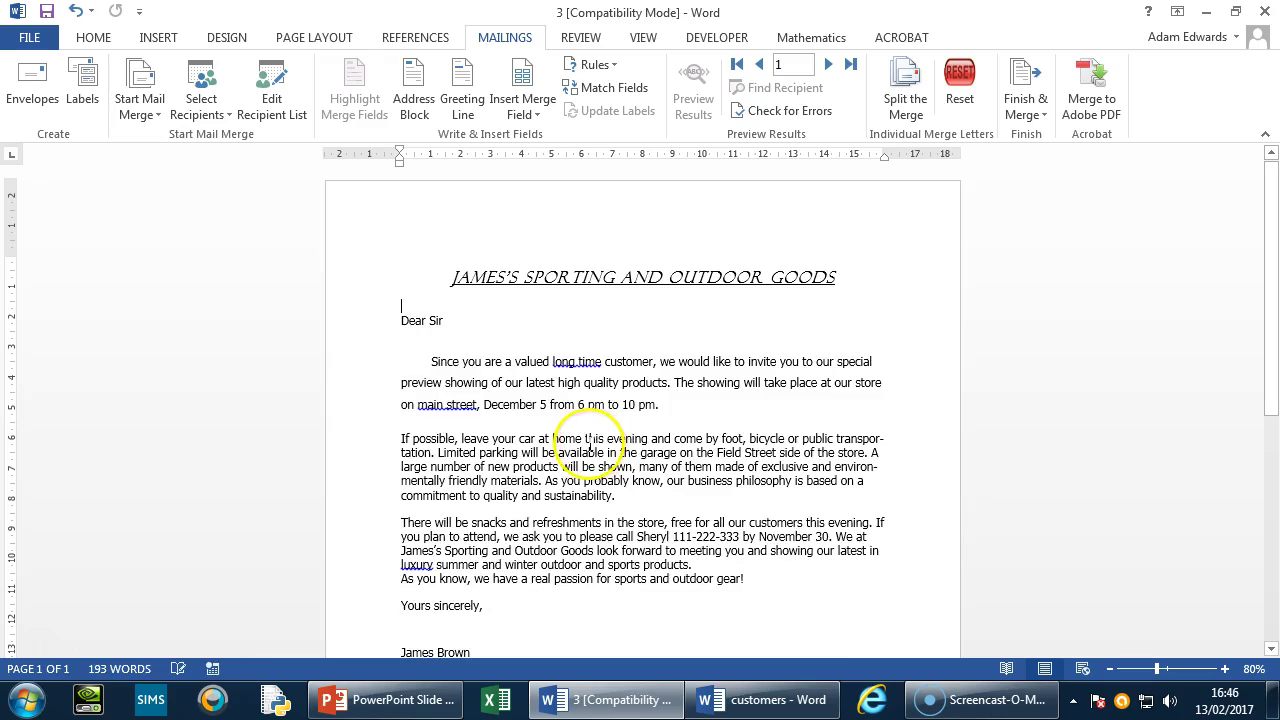
key(Return)
key(Return)
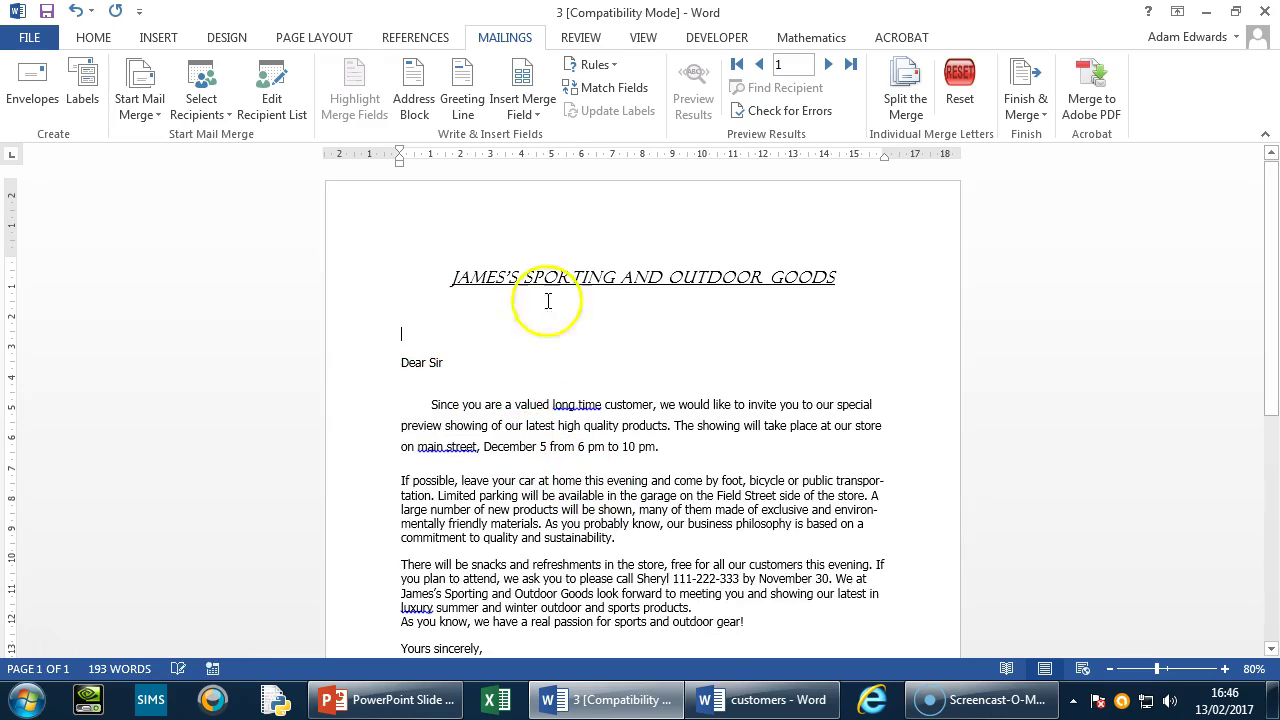
Step: Insert the Title and LastName merge fields, separated by a space, on the line above "Dear Sir"
click(538, 116)
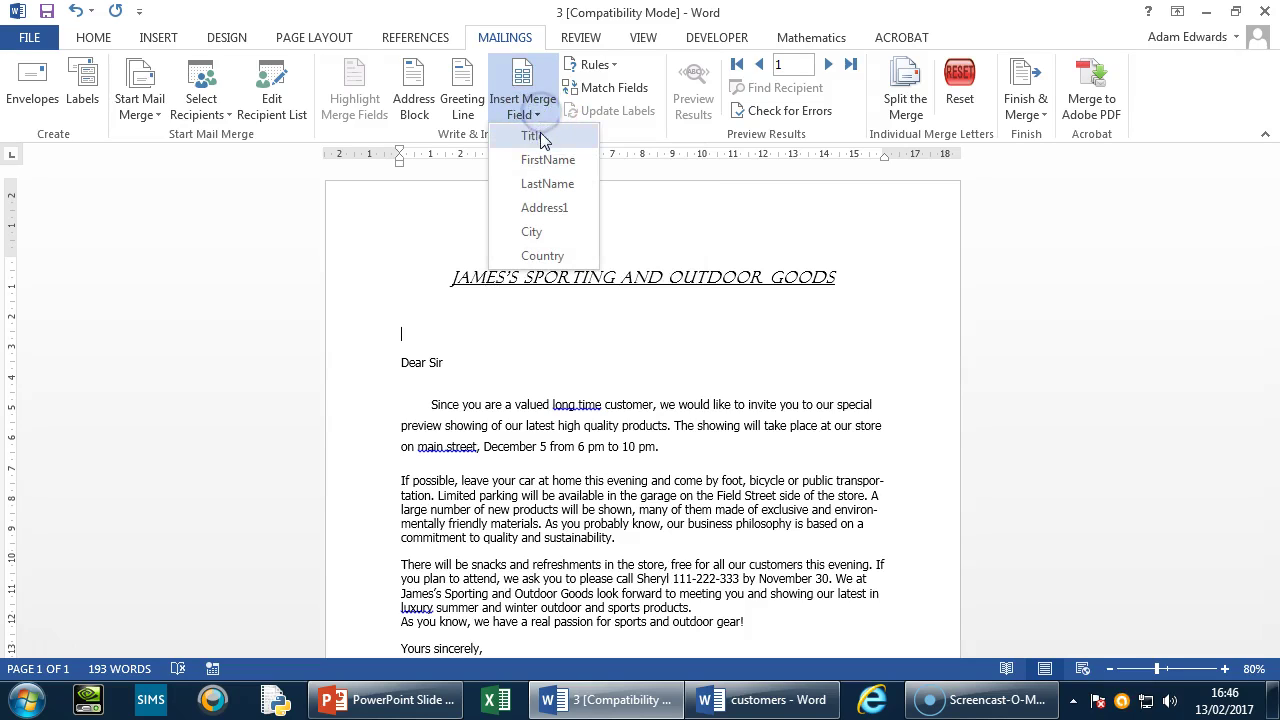
click(541, 136)
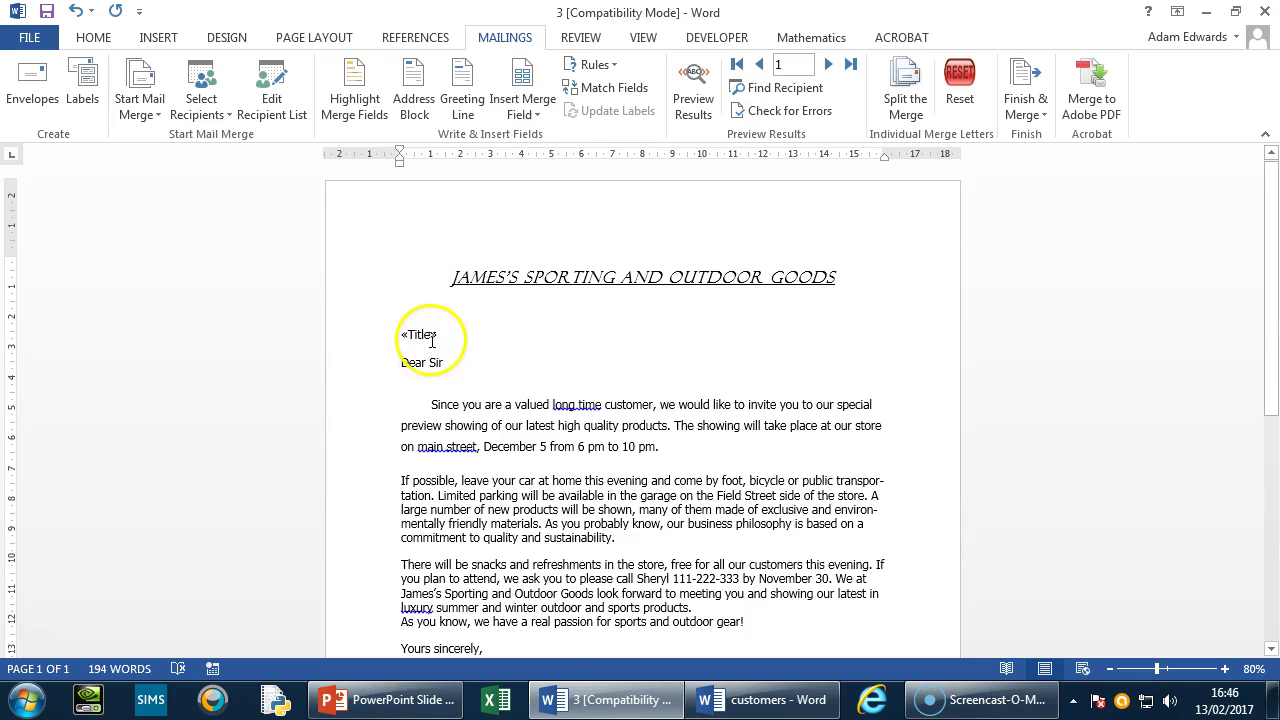
click(540, 118)
click(552, 178)
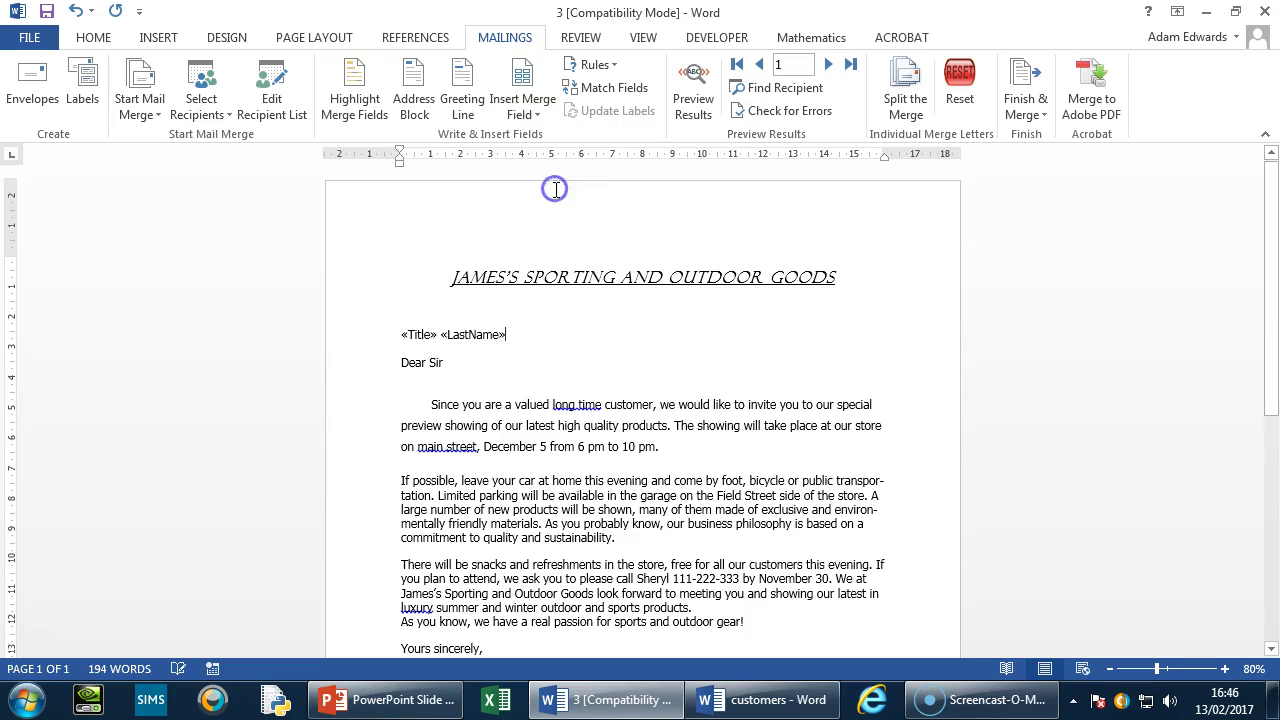
Step: Insert the Address1 and City merge fields on separate lines below the title and last name, checking them in the results preview
click(693, 84)
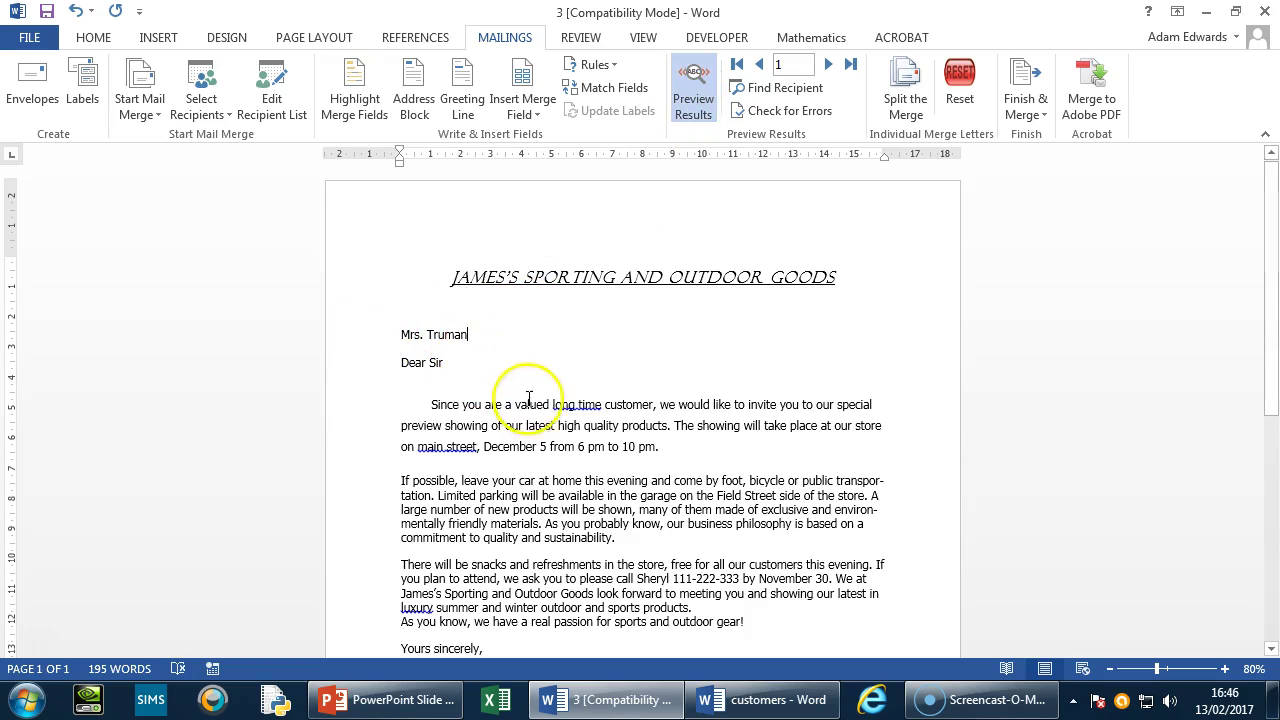
key(Return)
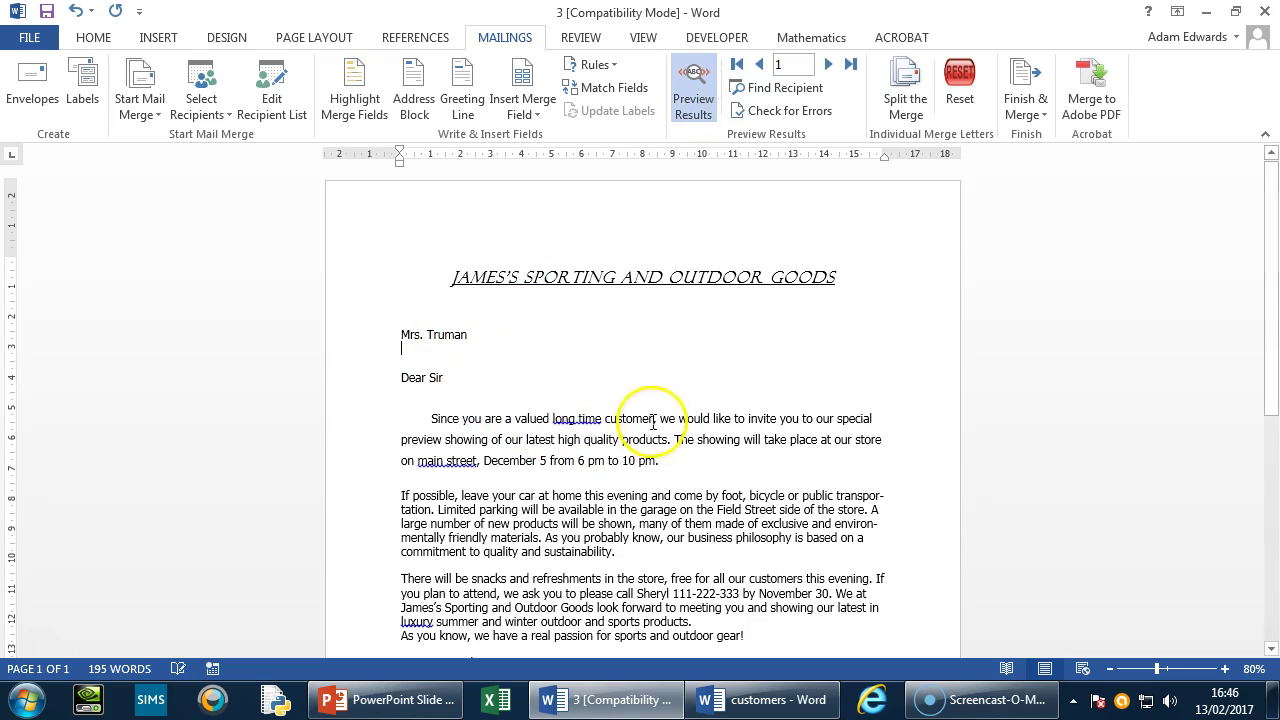
click(539, 115)
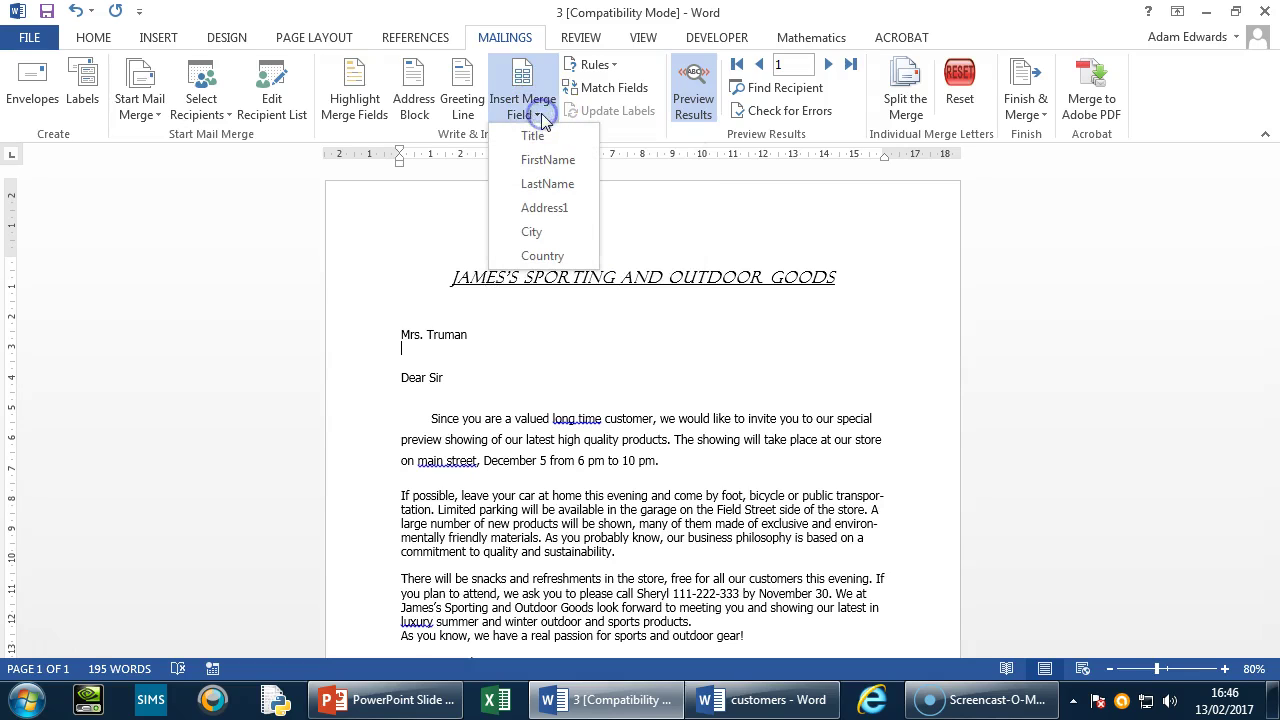
click(552, 210)
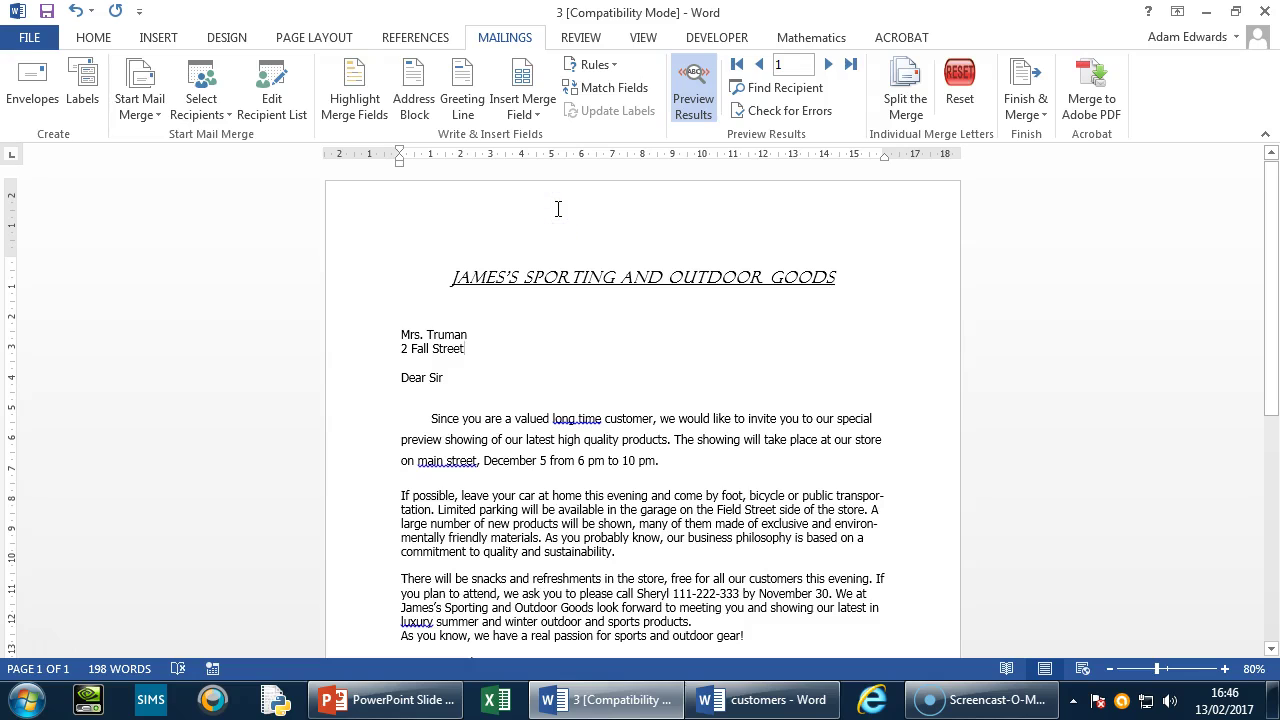
key(Return)
click(537, 113)
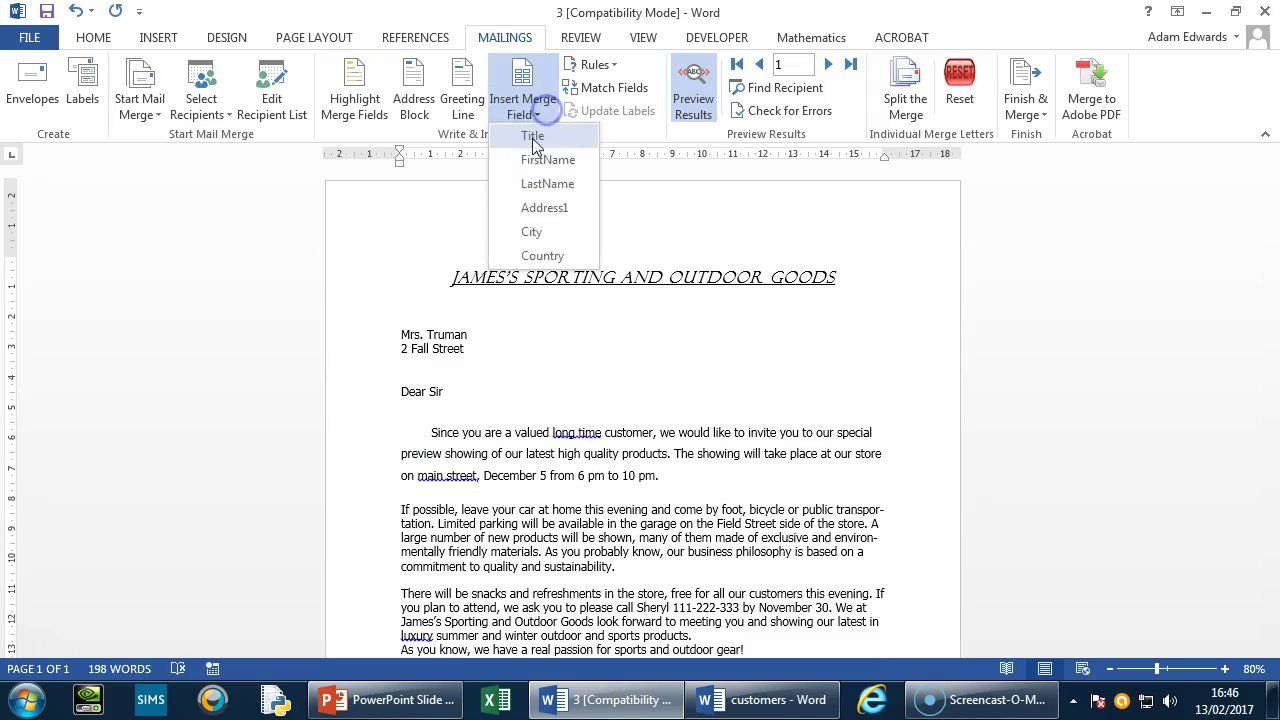
click(543, 229)
click(693, 98)
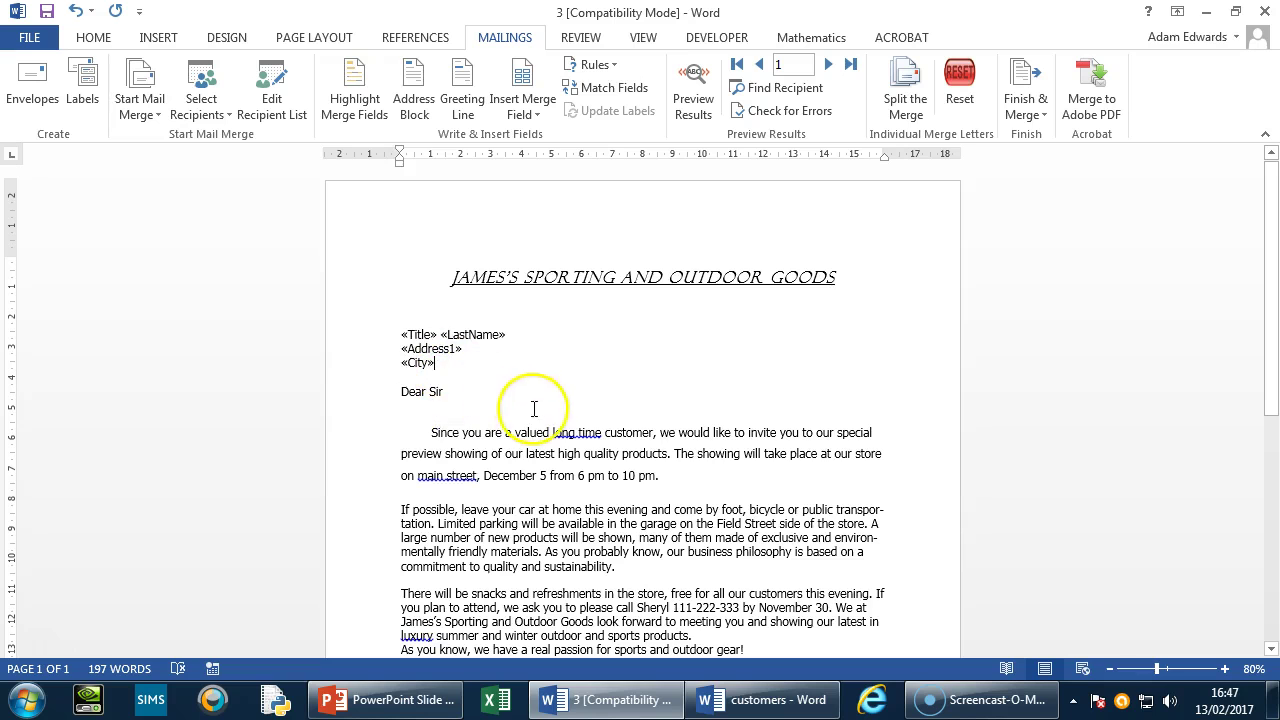
Step: Add the Country merge field on a new line below the City field, with the letter magnified to 130%
click(1226, 669)
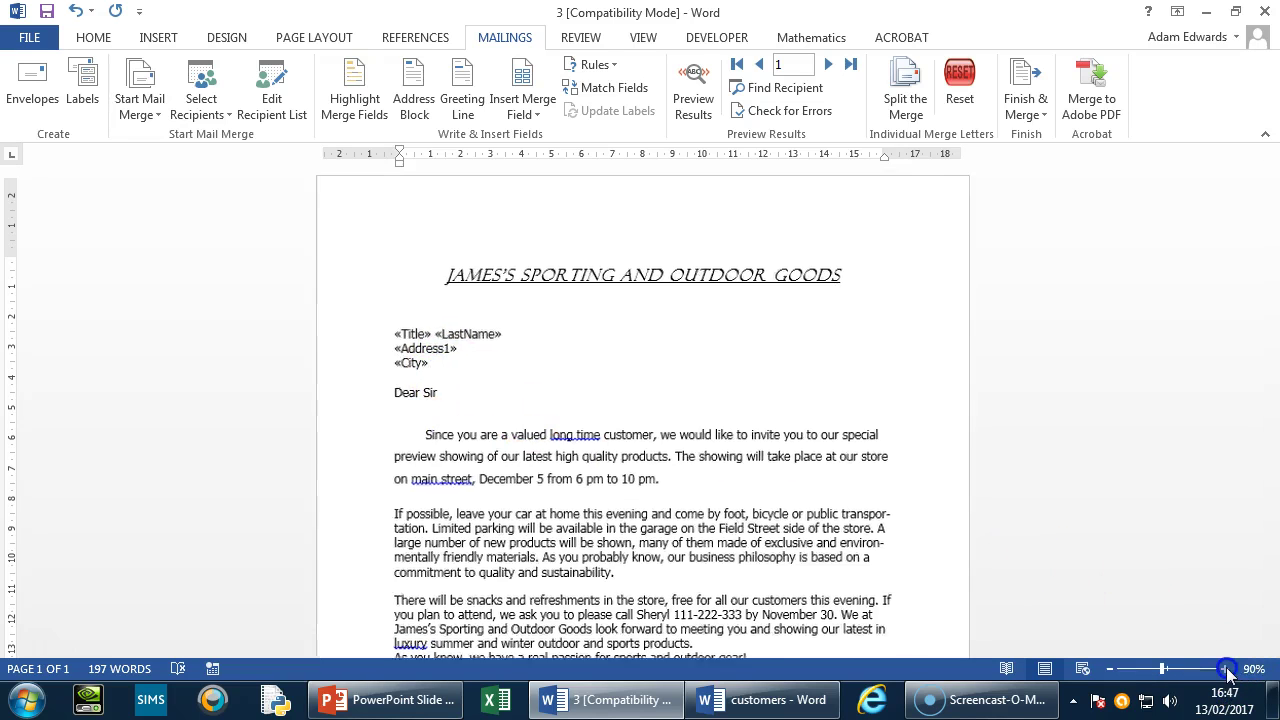
click(1226, 669)
click(1226, 669)
click(1226, 669)
click(1226, 669)
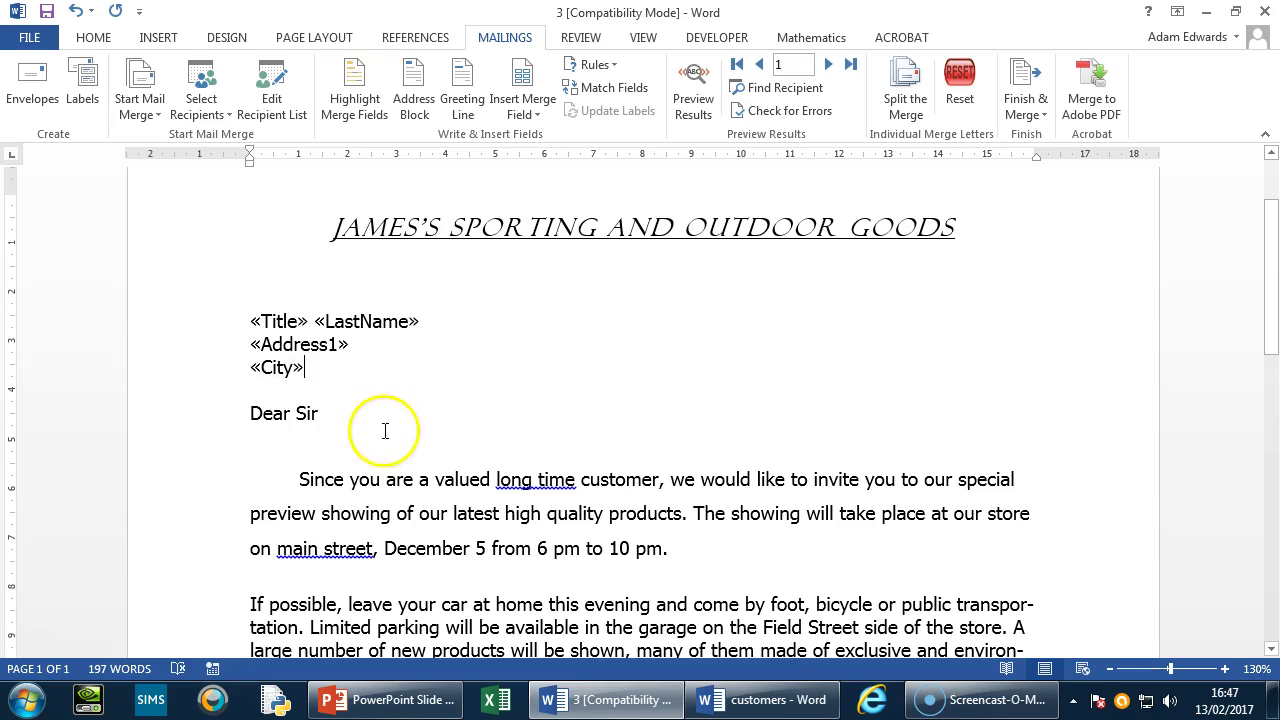
key(Return)
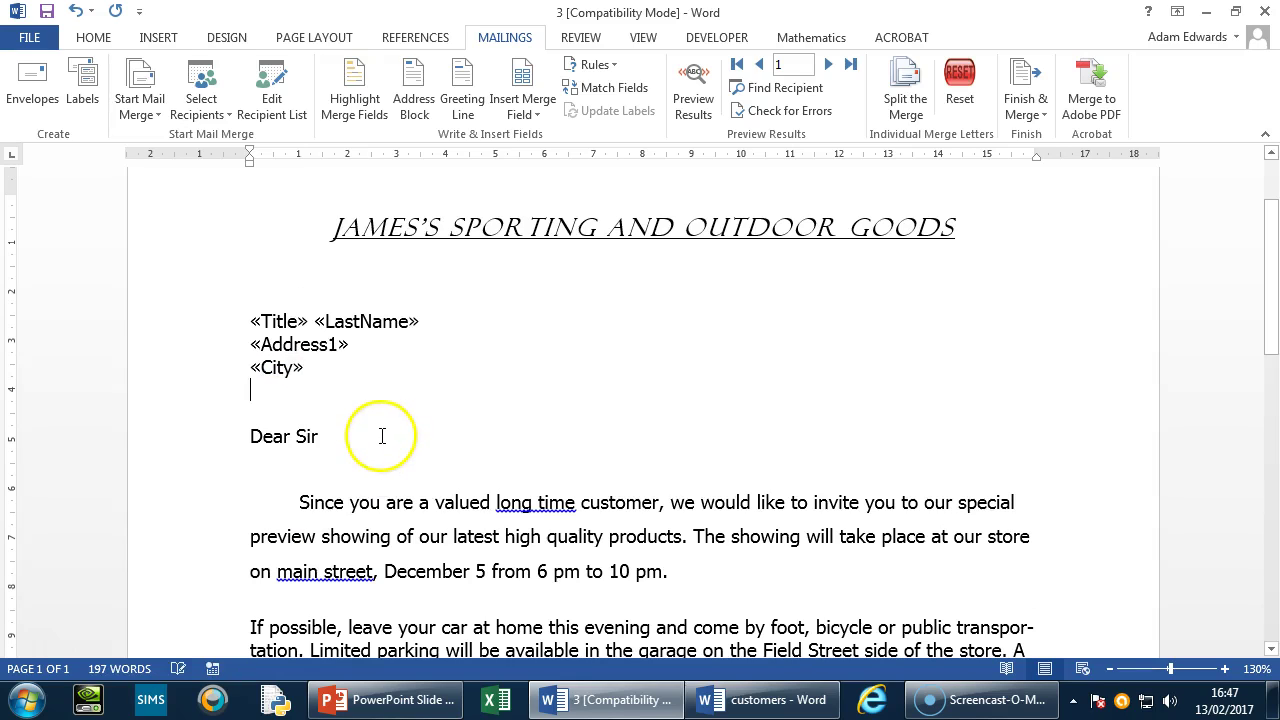
click(530, 108)
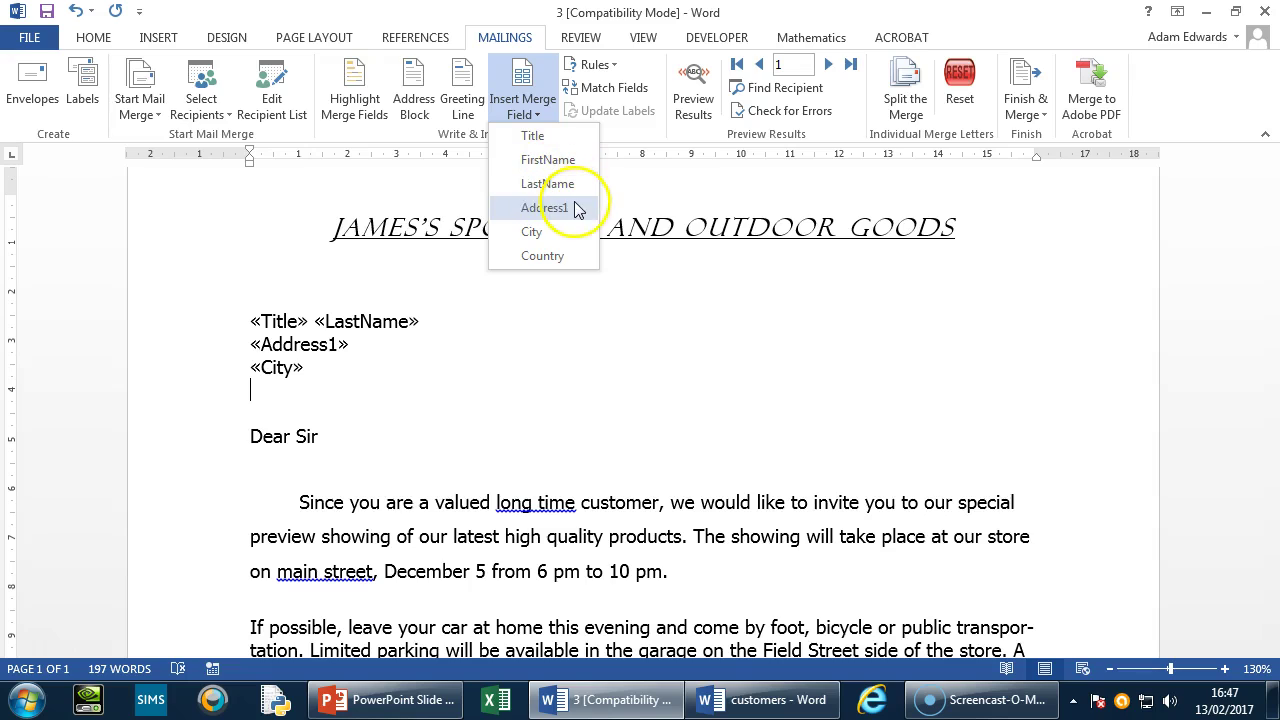
click(543, 256)
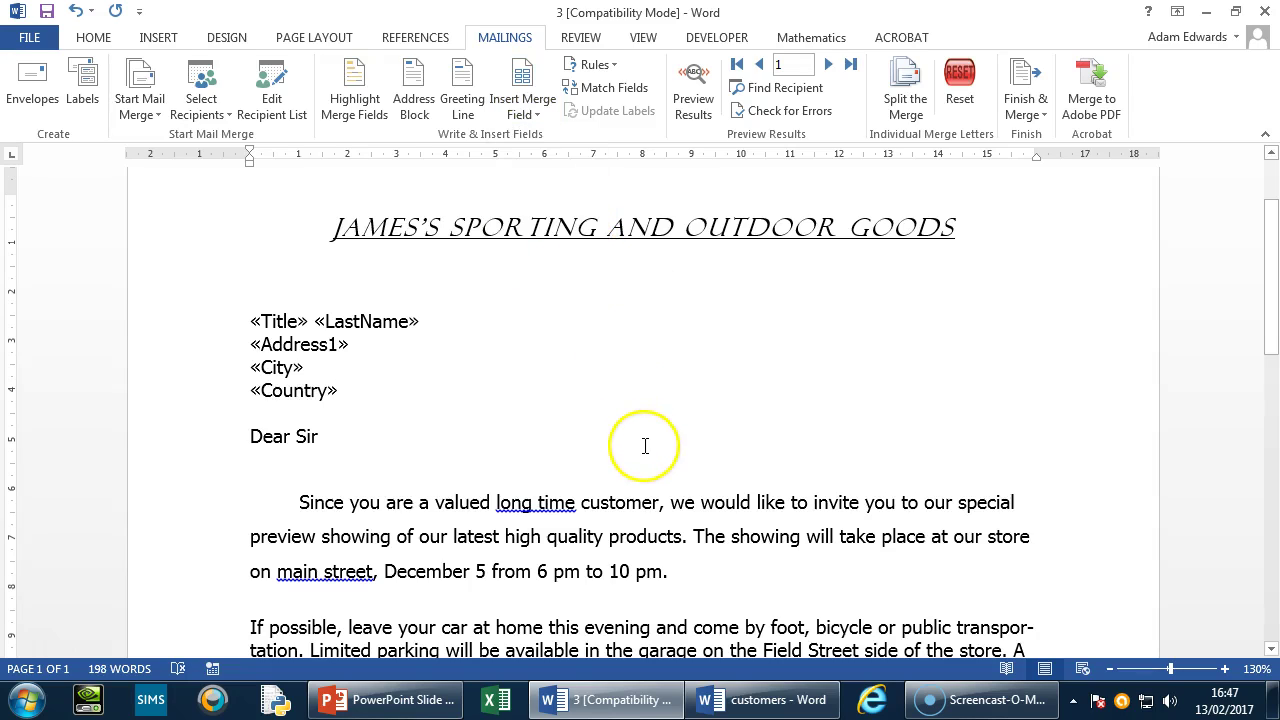
Step: Preview the merge results in the letter and step through the recipients from record 1 to record 10
click(697, 98)
click(697, 98)
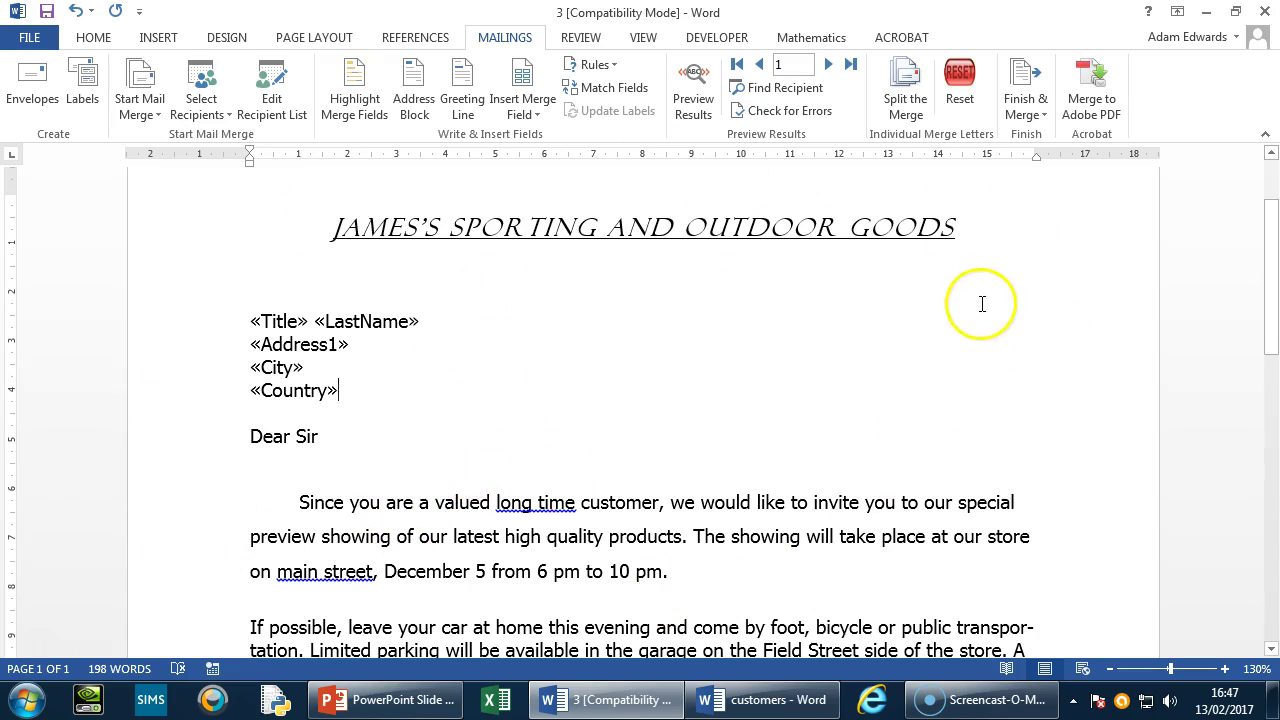
click(700, 90)
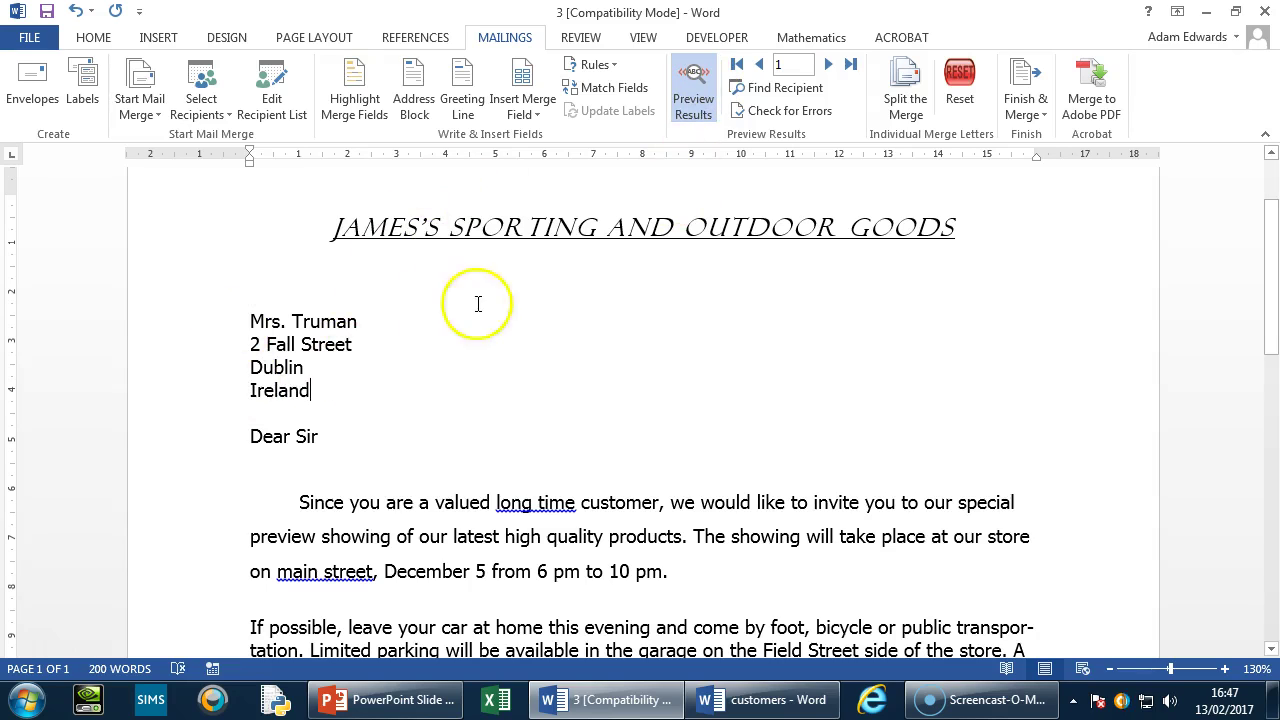
click(829, 65)
click(836, 66)
click(836, 66)
click(836, 66)
click(836, 66)
click(836, 66)
click(836, 66)
click(837, 67)
click(837, 67)
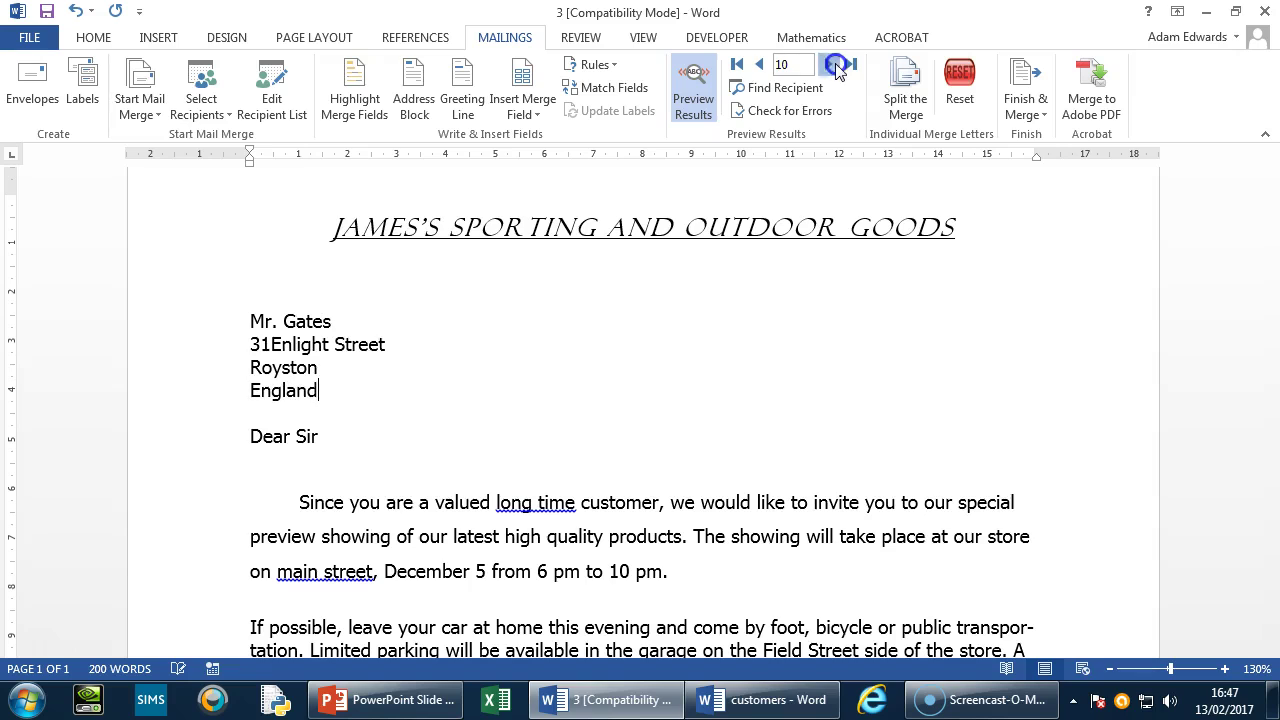
Step: Examine the recipient list in an enlarged Mail Merge Recipients dialog, close it, and return the letter to showing its merge field codes
click(695, 80)
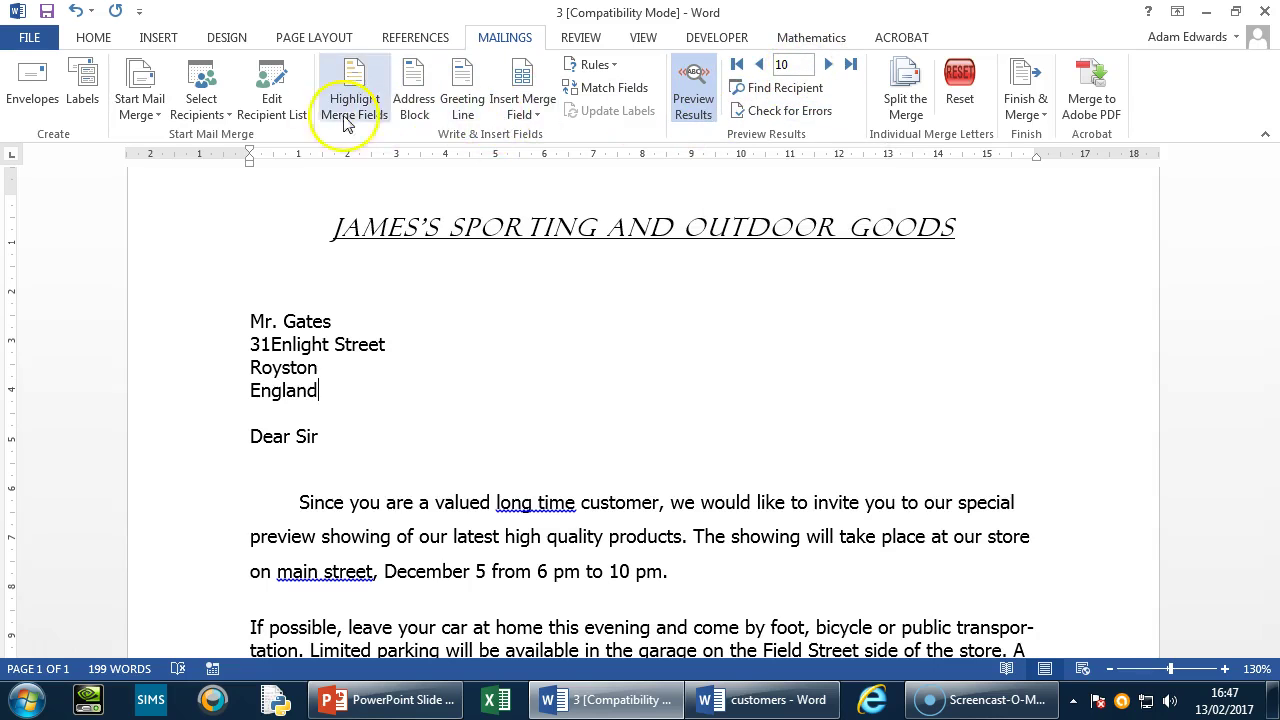
click(270, 106)
drag(943, 553, 1188, 621)
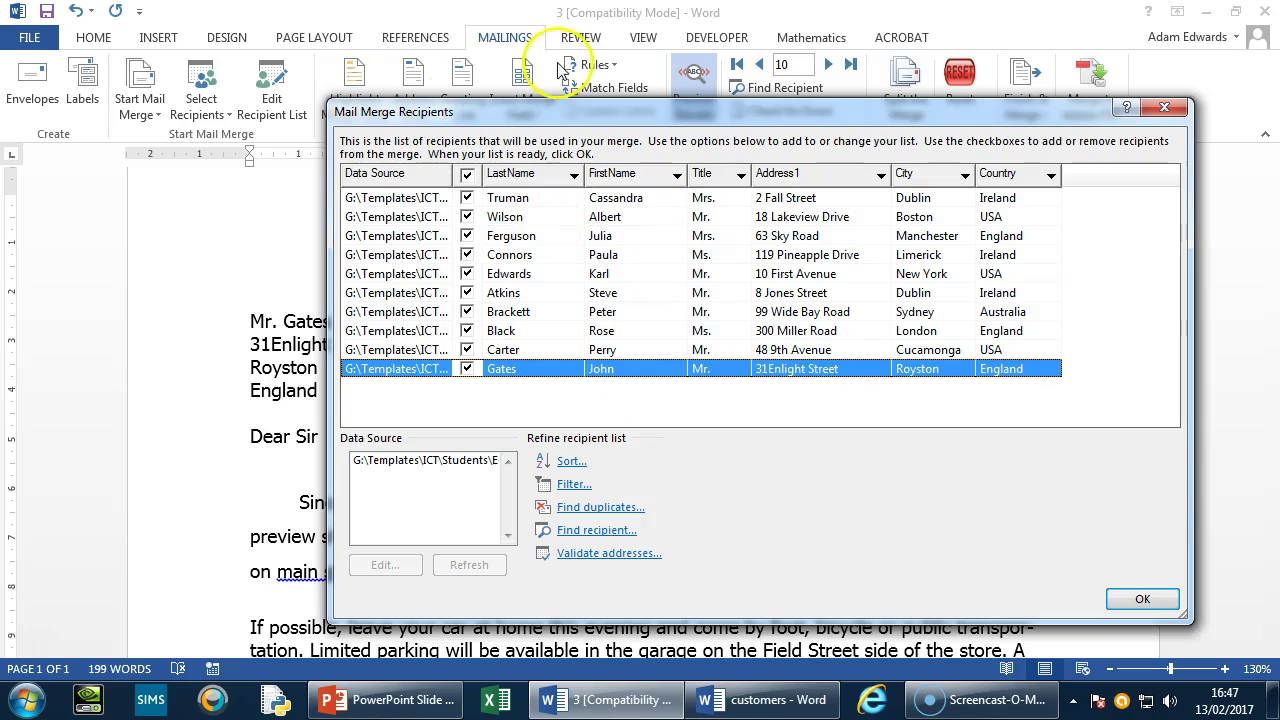
click(1162, 107)
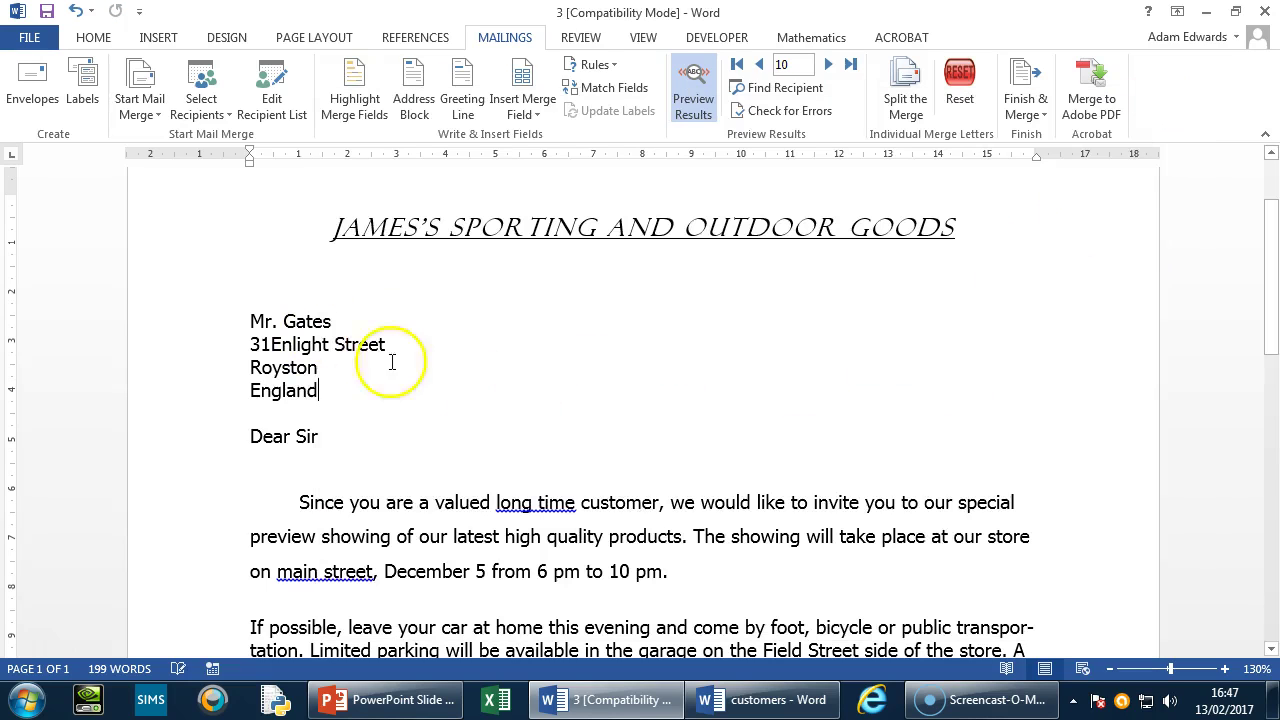
click(679, 100)
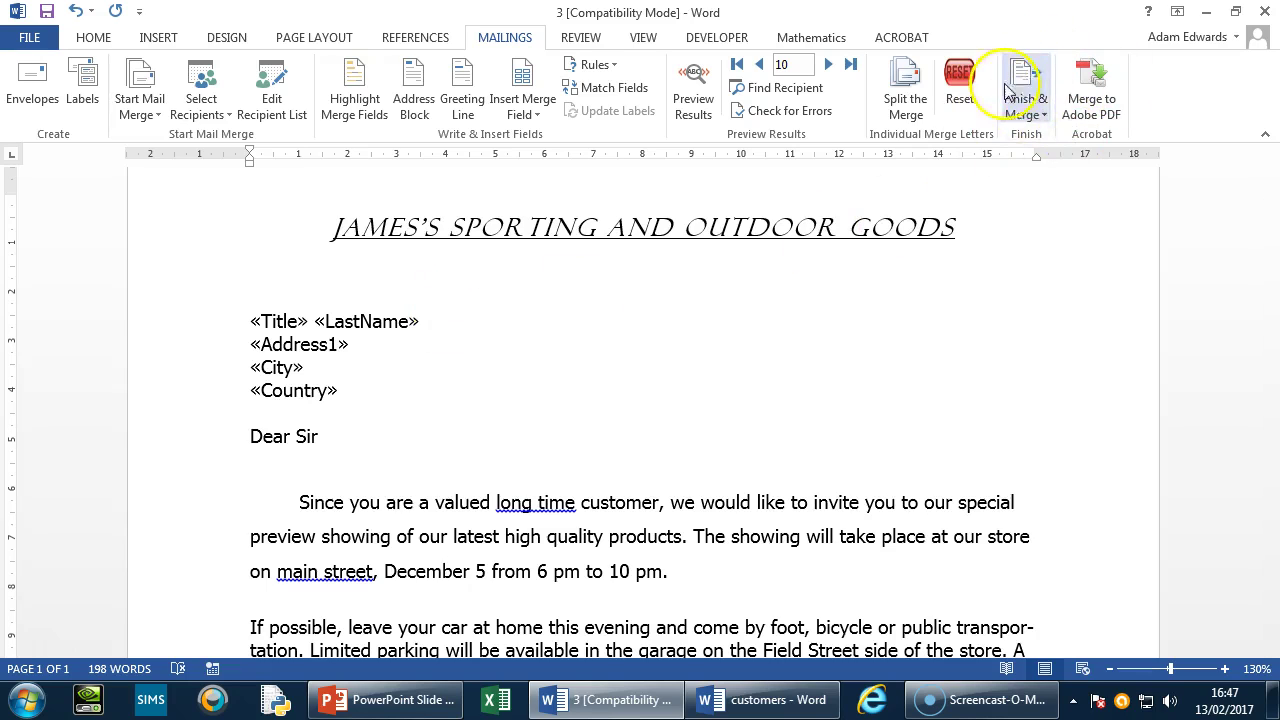
Step: Finish the merge by generating individual editable letters for all records in a new document
click(1030, 106)
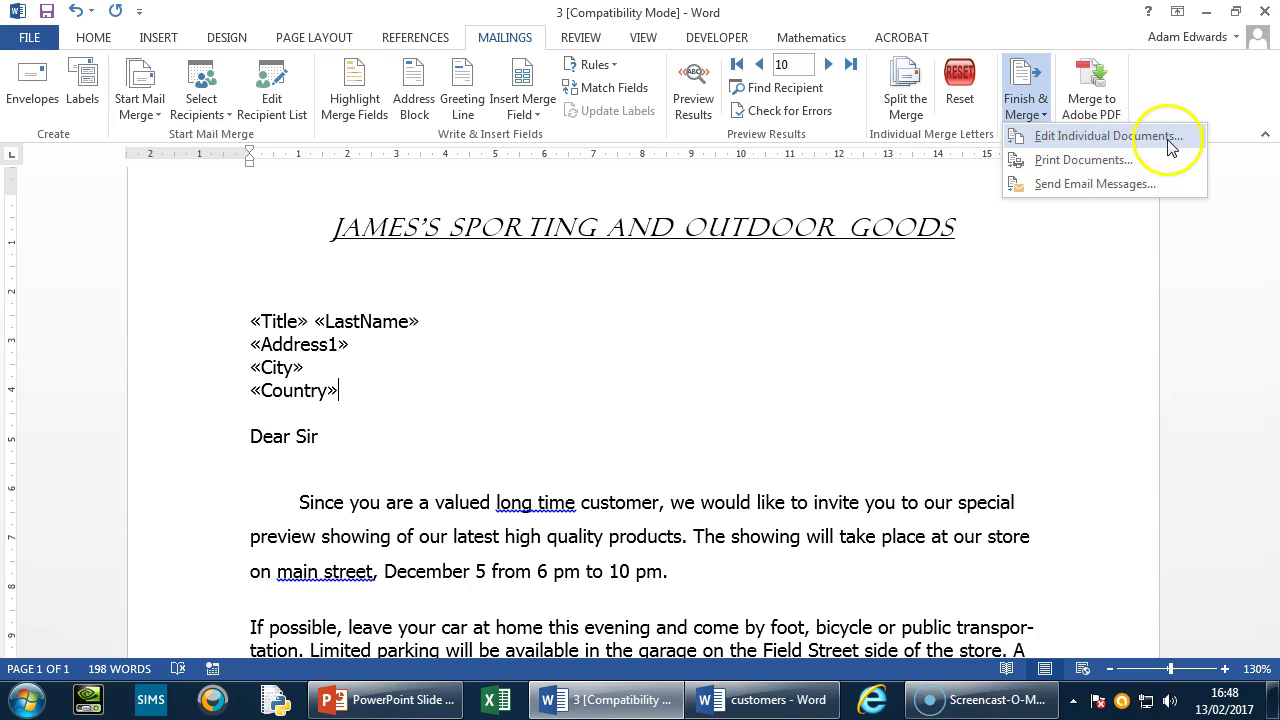
click(1101, 147)
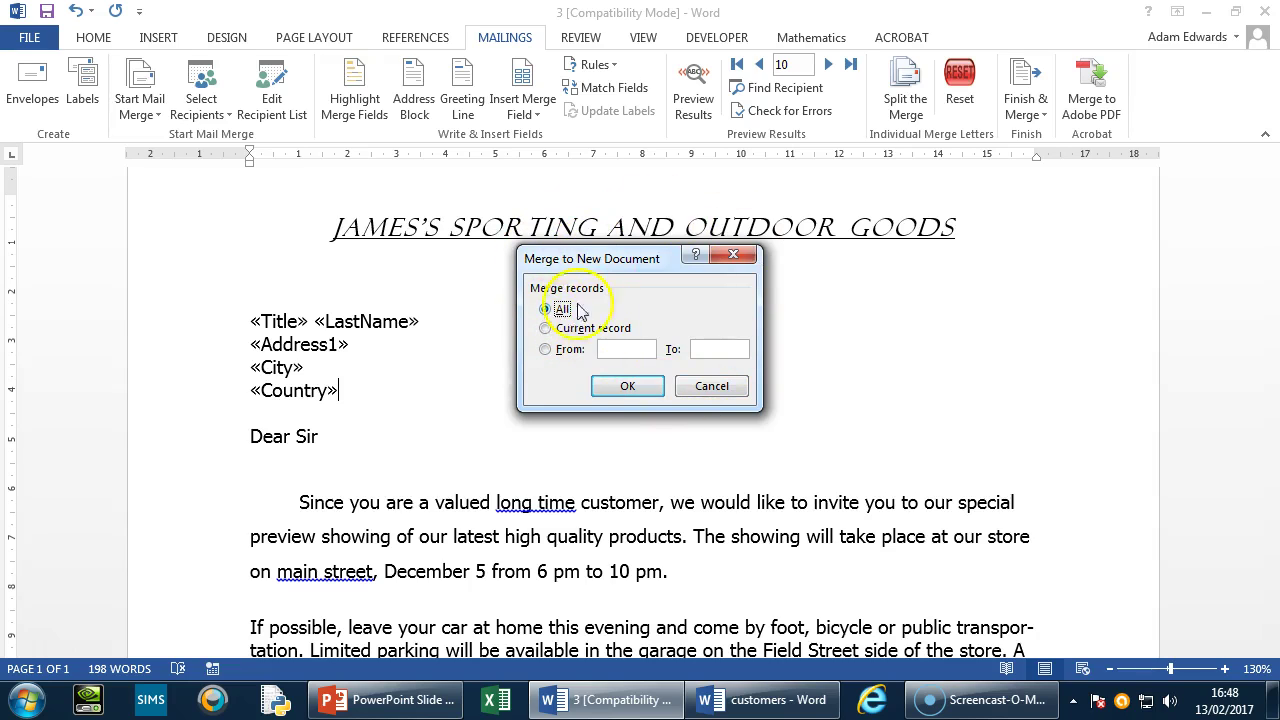
click(627, 387)
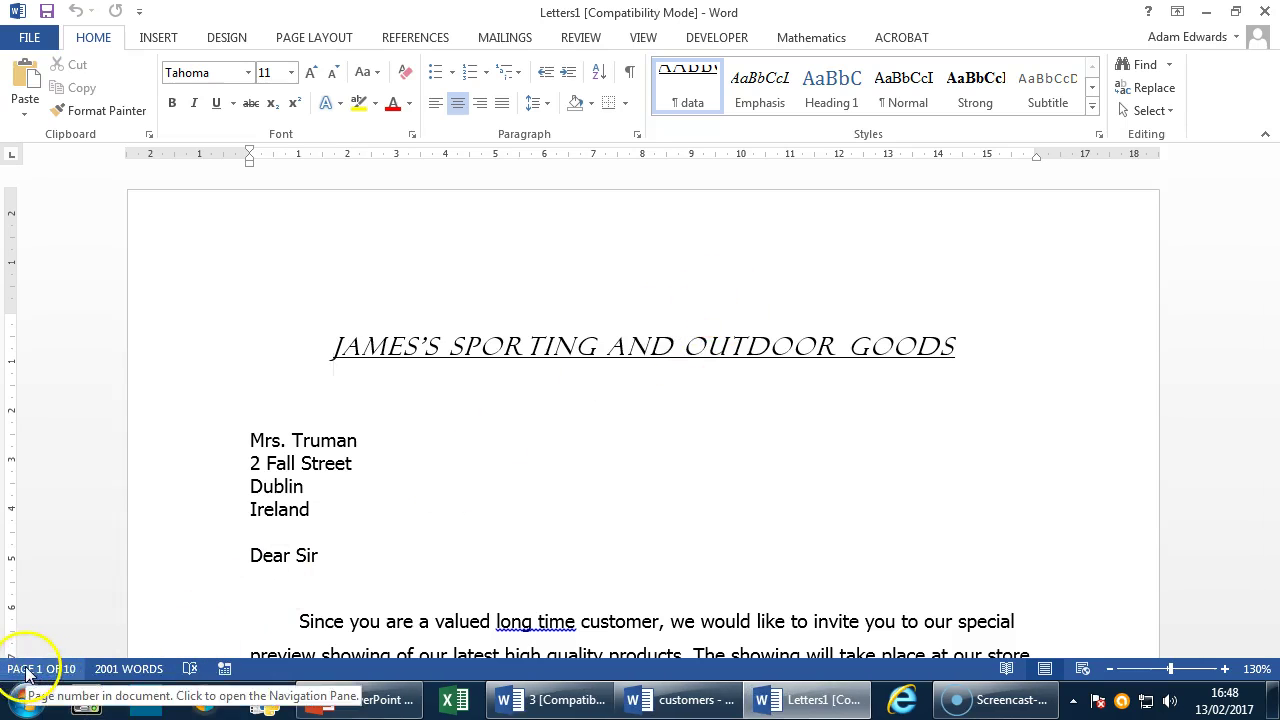
Step: Look through the merged letters as whole pages at 30% zoom and return to the first letter
click(1113, 669)
click(1113, 669)
click(1113, 669)
click(1113, 669)
click(1113, 669)
click(1113, 669)
click(1112, 669)
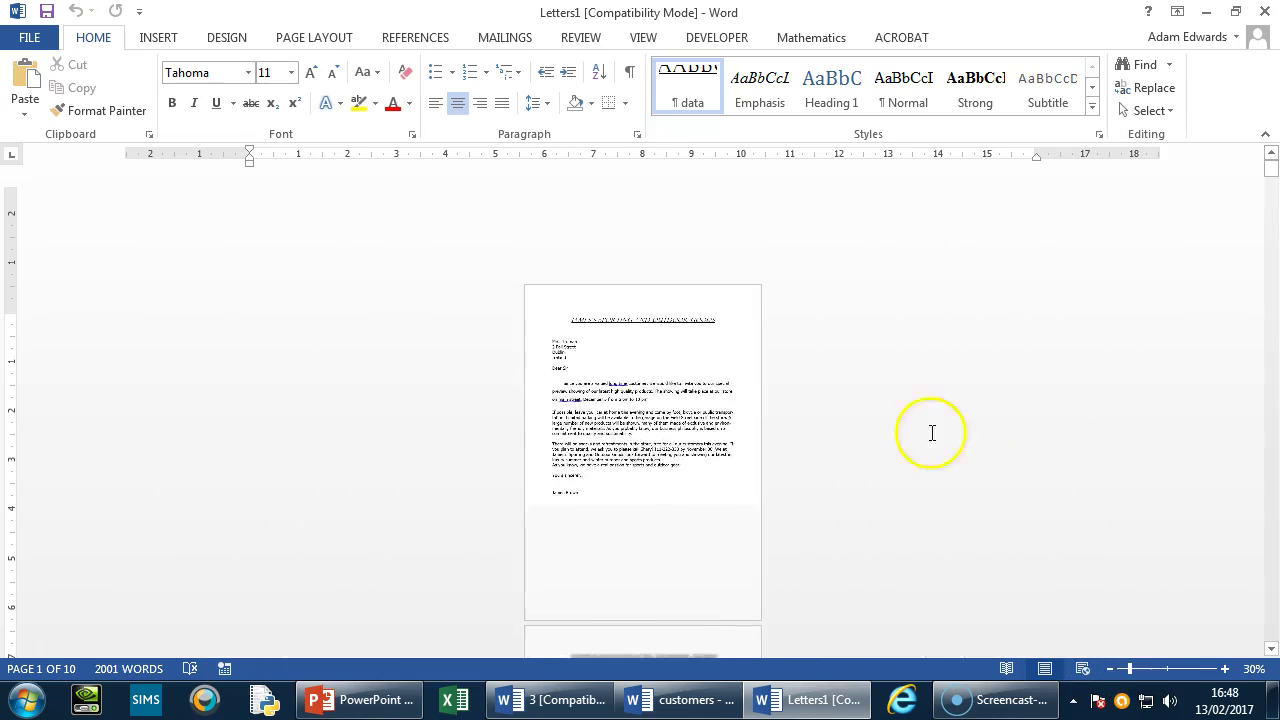
scroll(843, 371, down, 10)
scroll(852, 349, down, 10)
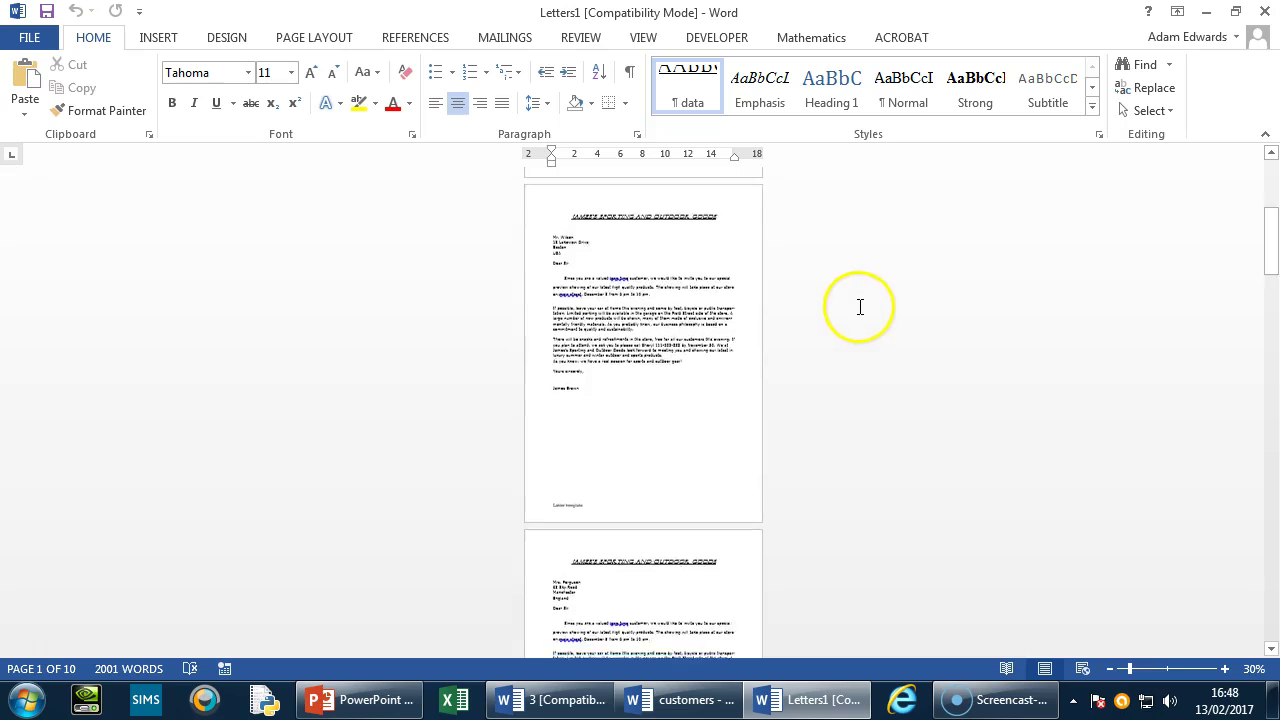
drag(1272, 272, 1237, 171)
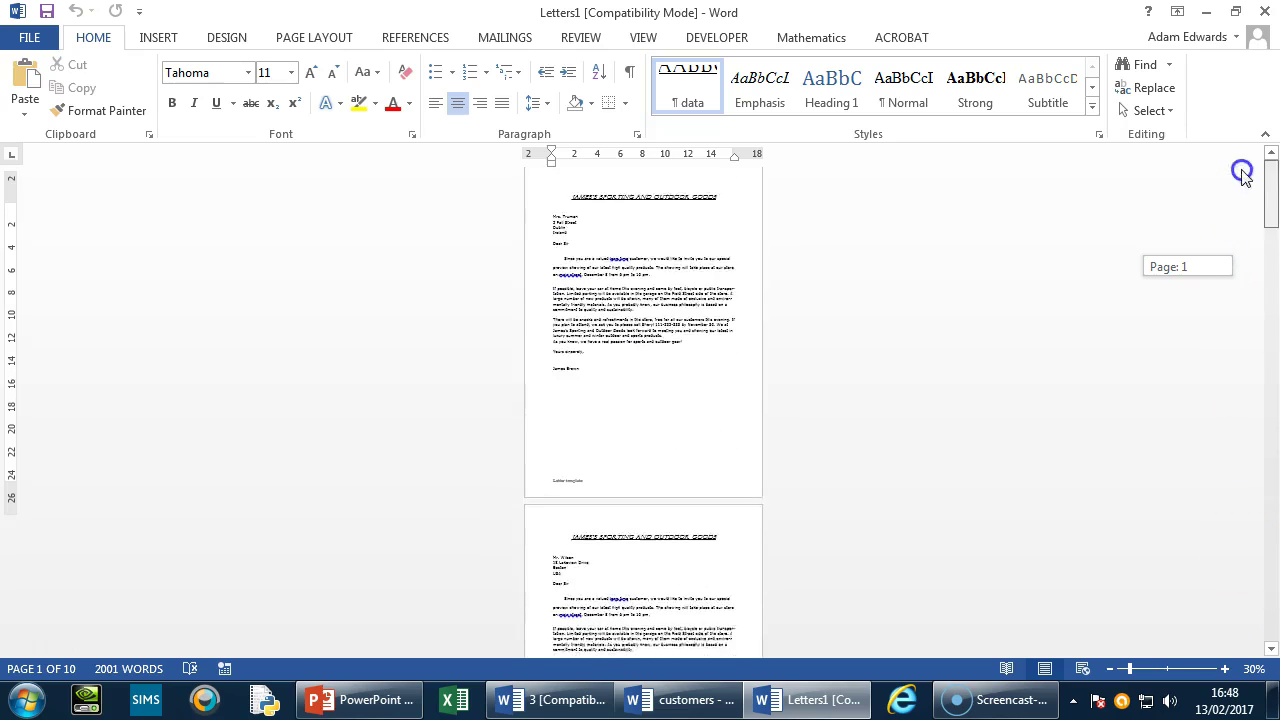
Step: Examine the first two merged letters at 70% zoom, highlighting the recipient's address block in each one
click(1225, 669)
click(1225, 669)
click(1225, 669)
click(1225, 669)
scroll(643, 500, down, 6)
scroll(643, 490, down, 3)
scroll(643, 480, up, 10)
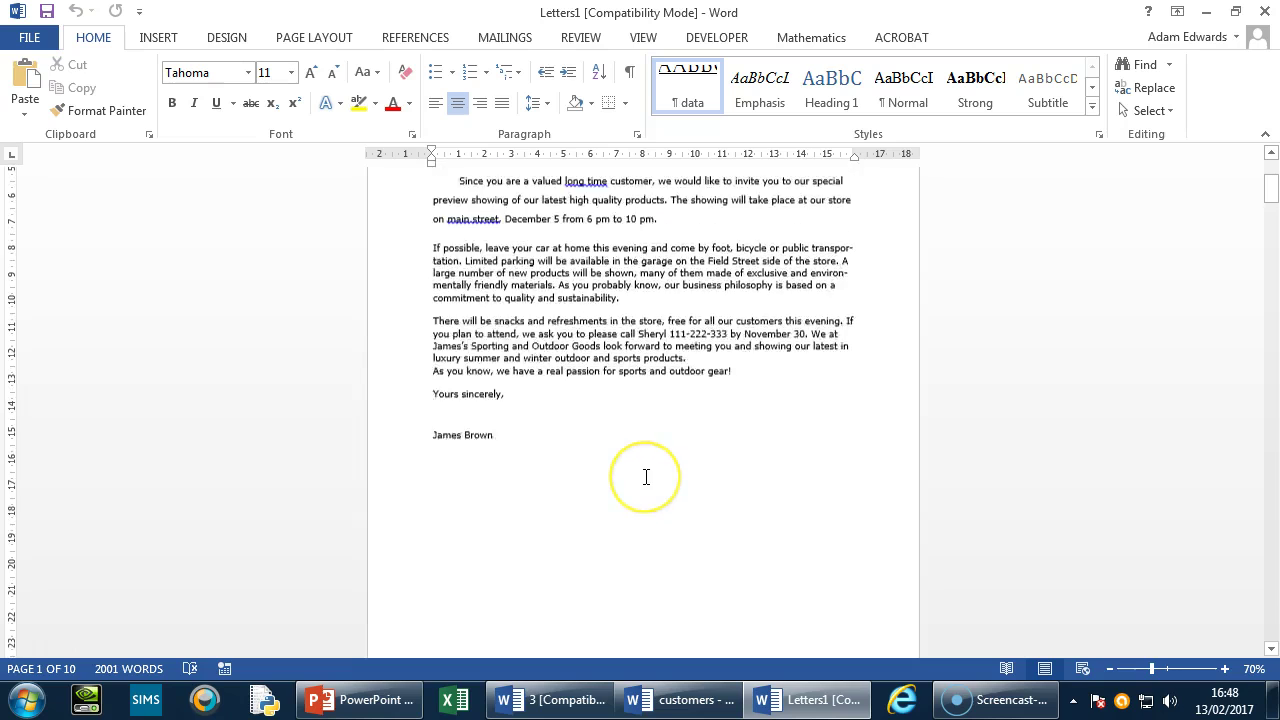
scroll(646, 463, up, 1)
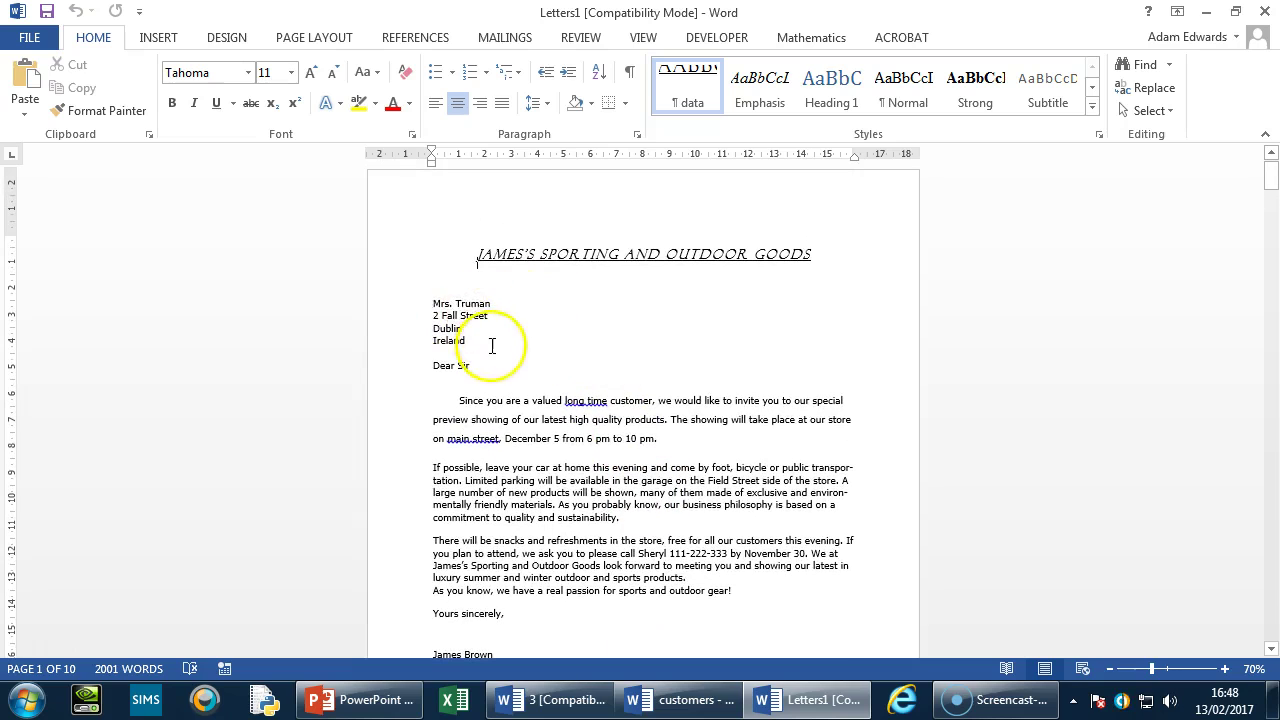
drag(491, 346, 434, 305)
scroll(617, 401, down, 10)
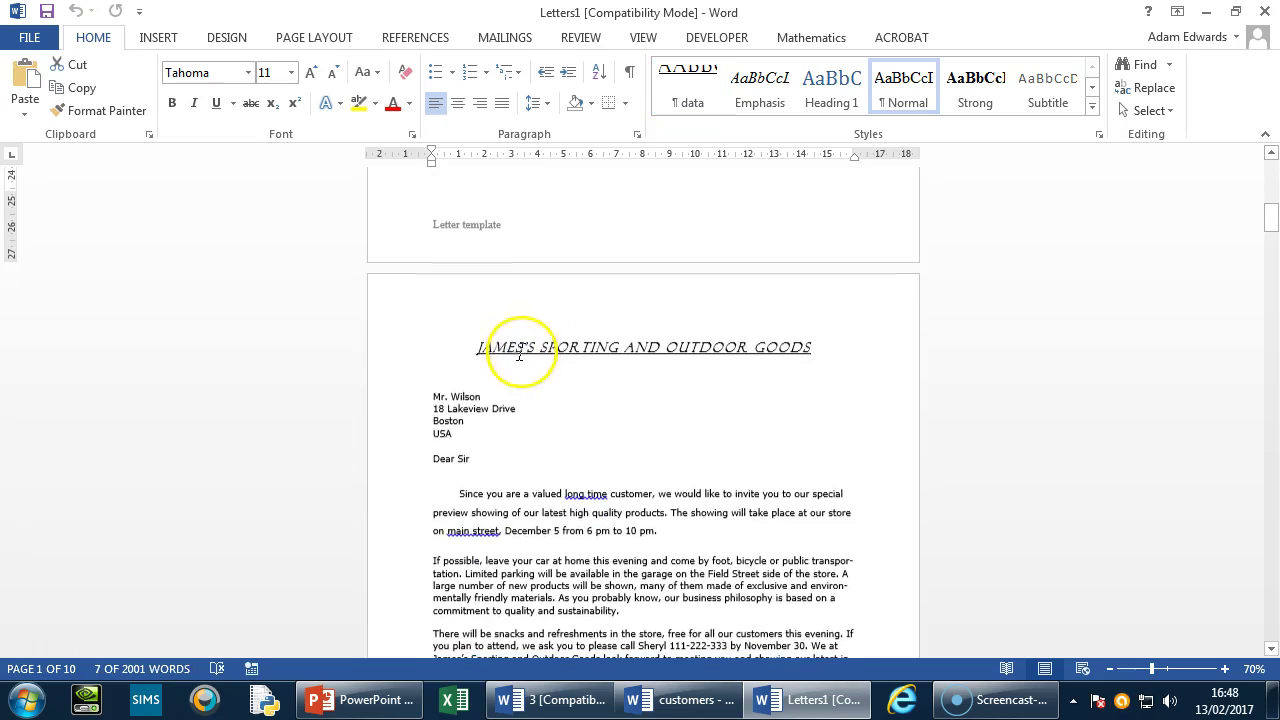
drag(487, 433, 435, 385)
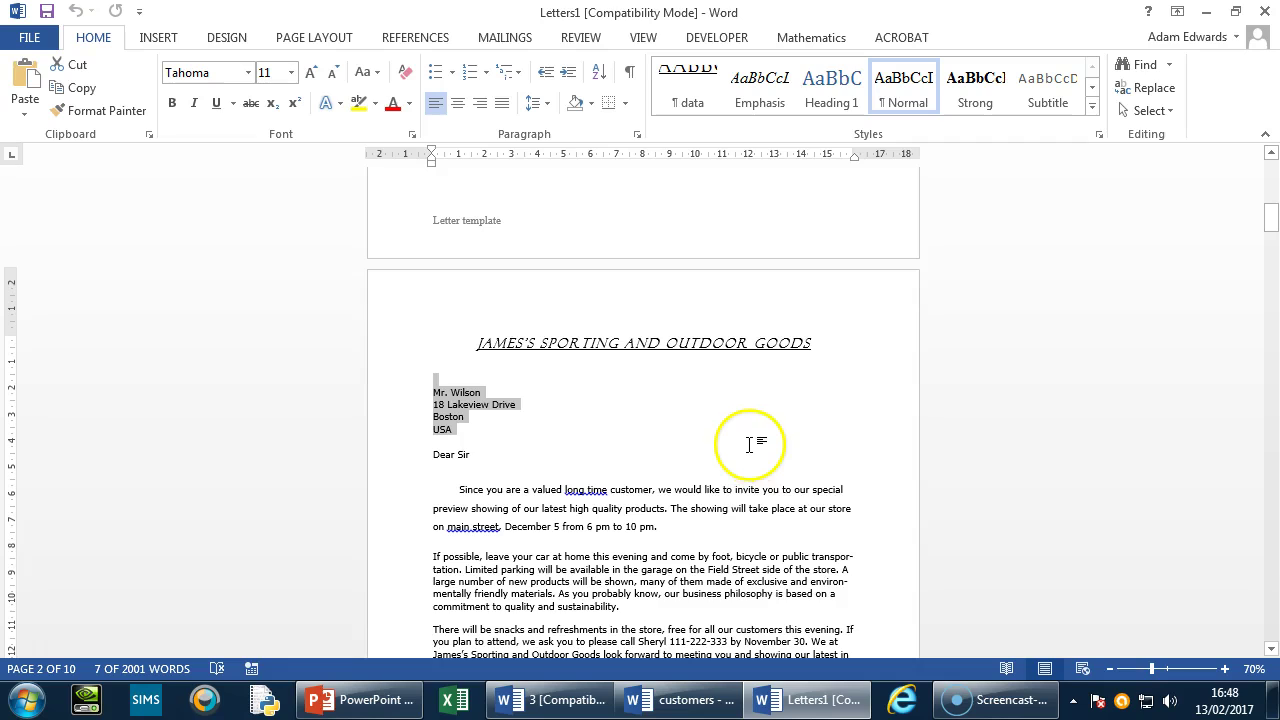
Step: Deselect the address and close the merged letters document without saving it
click(492, 428)
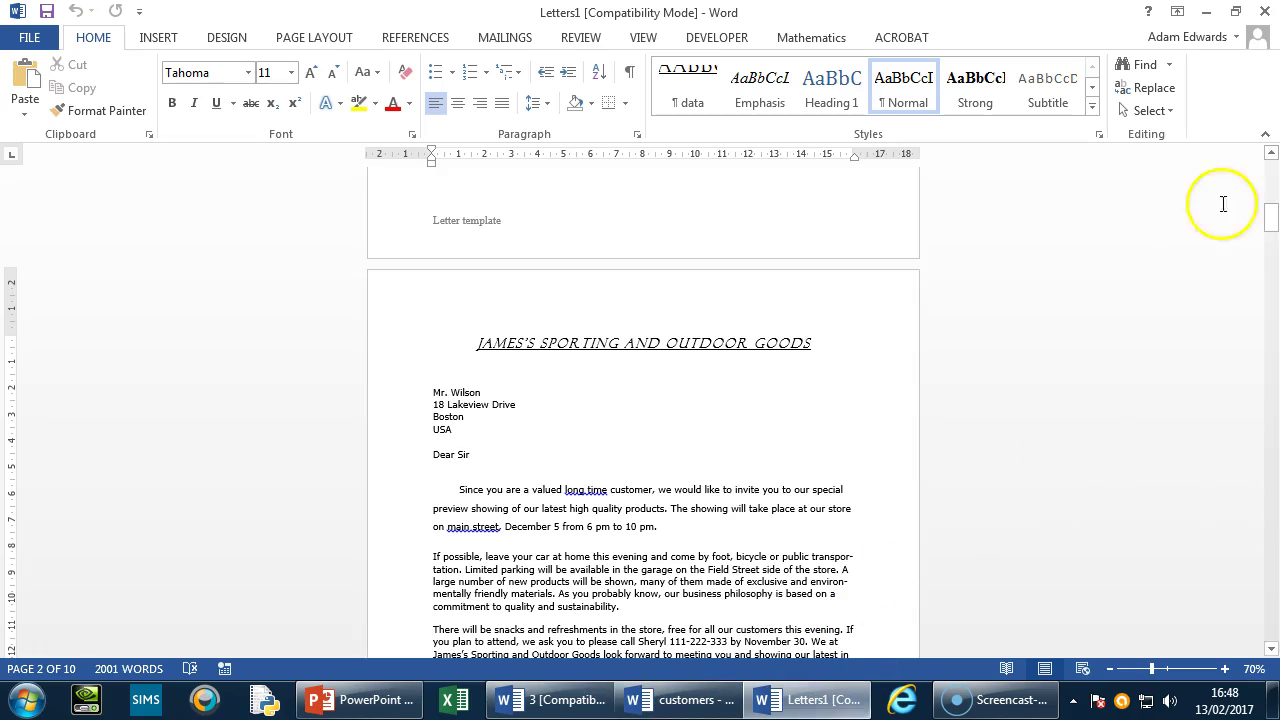
click(1266, 11)
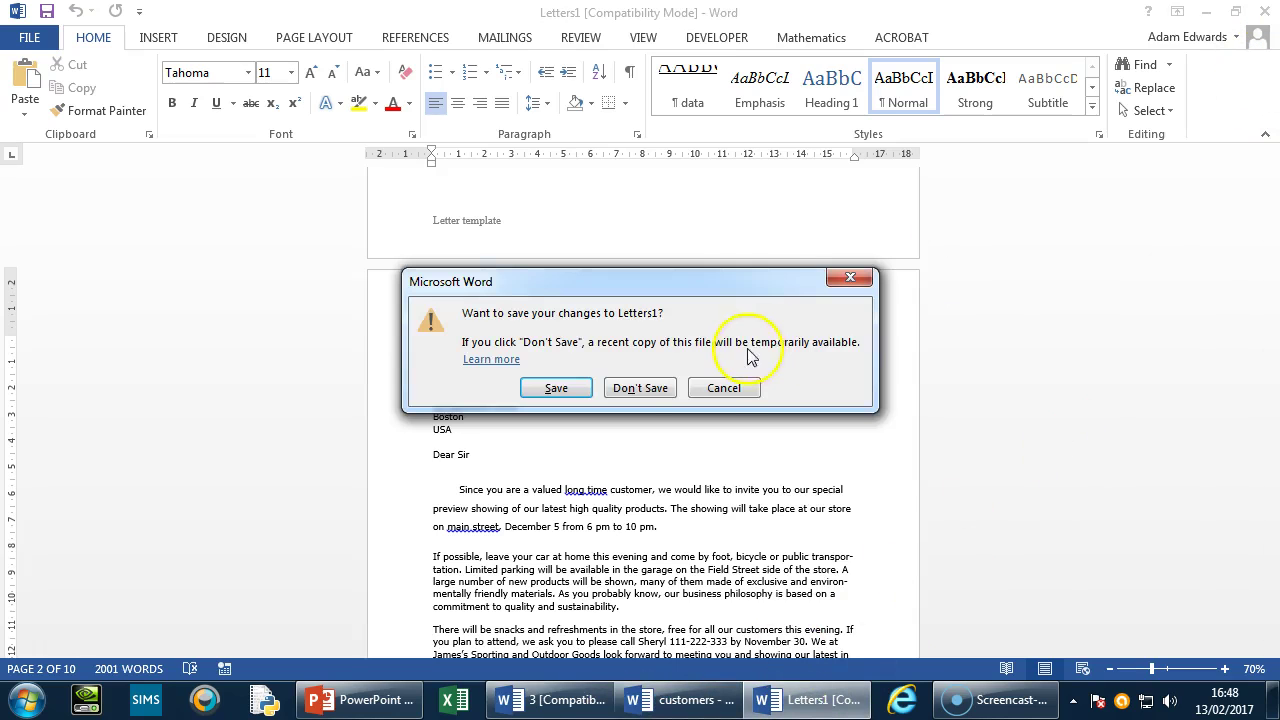
click(642, 388)
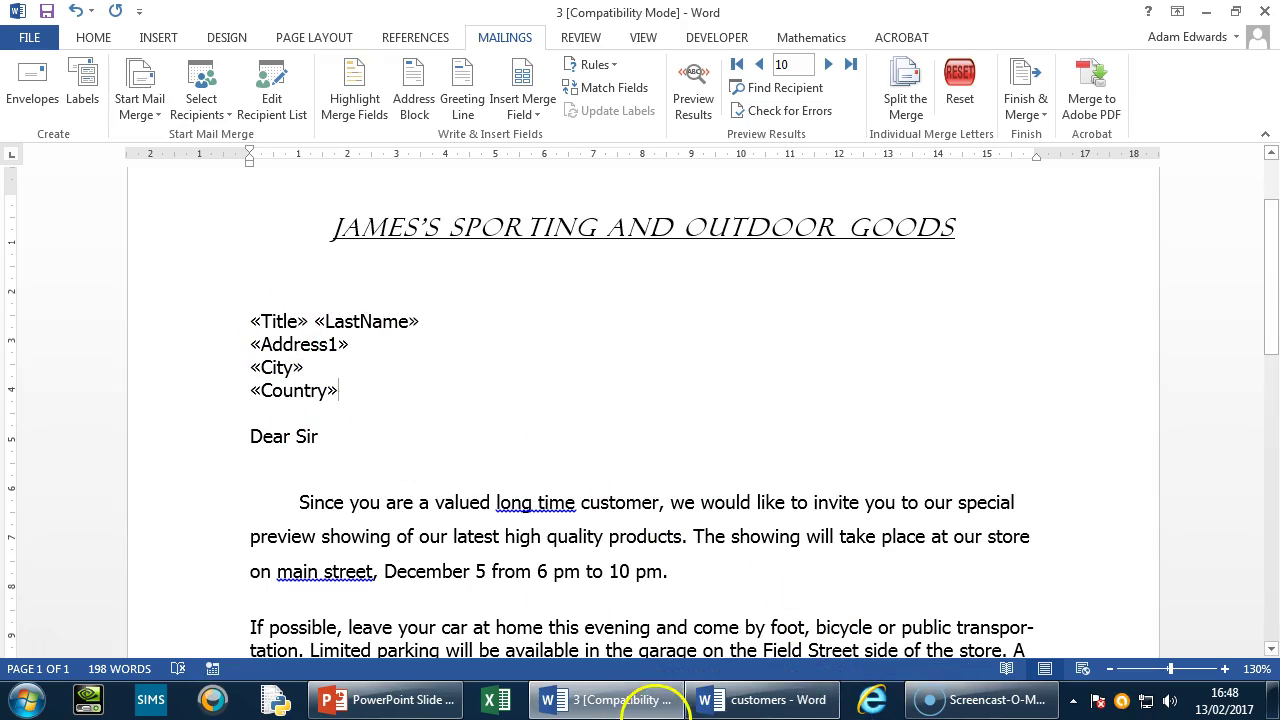
Step: Switch to the PowerPoint slide show, reveal the Finish & Merge illustration and its highlight, and advance to the Borders slide
click(400, 700)
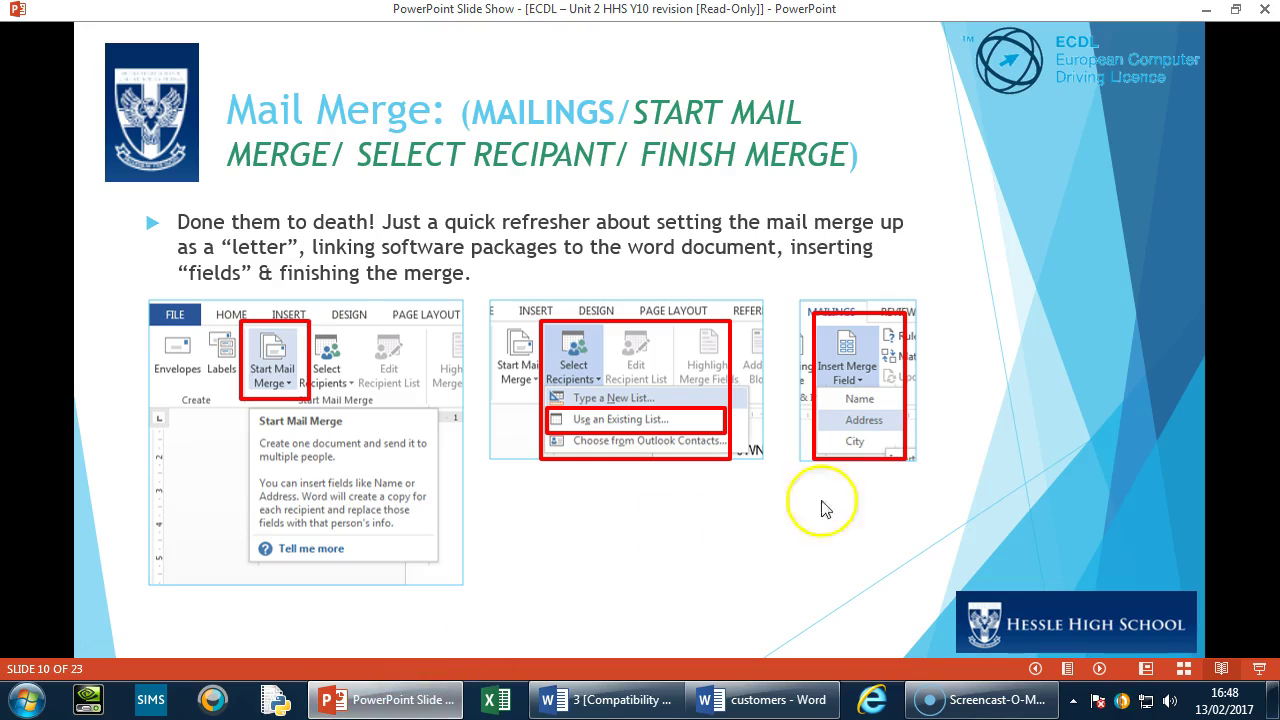
click(966, 487)
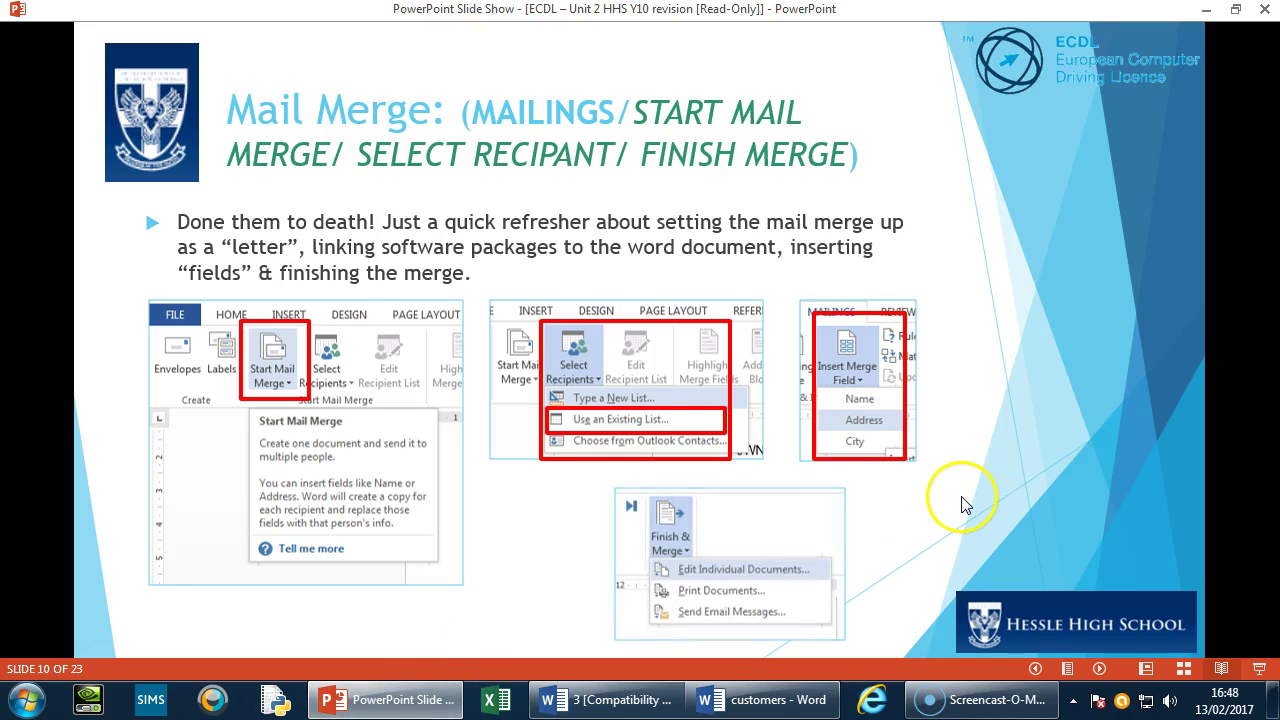
click(668, 560)
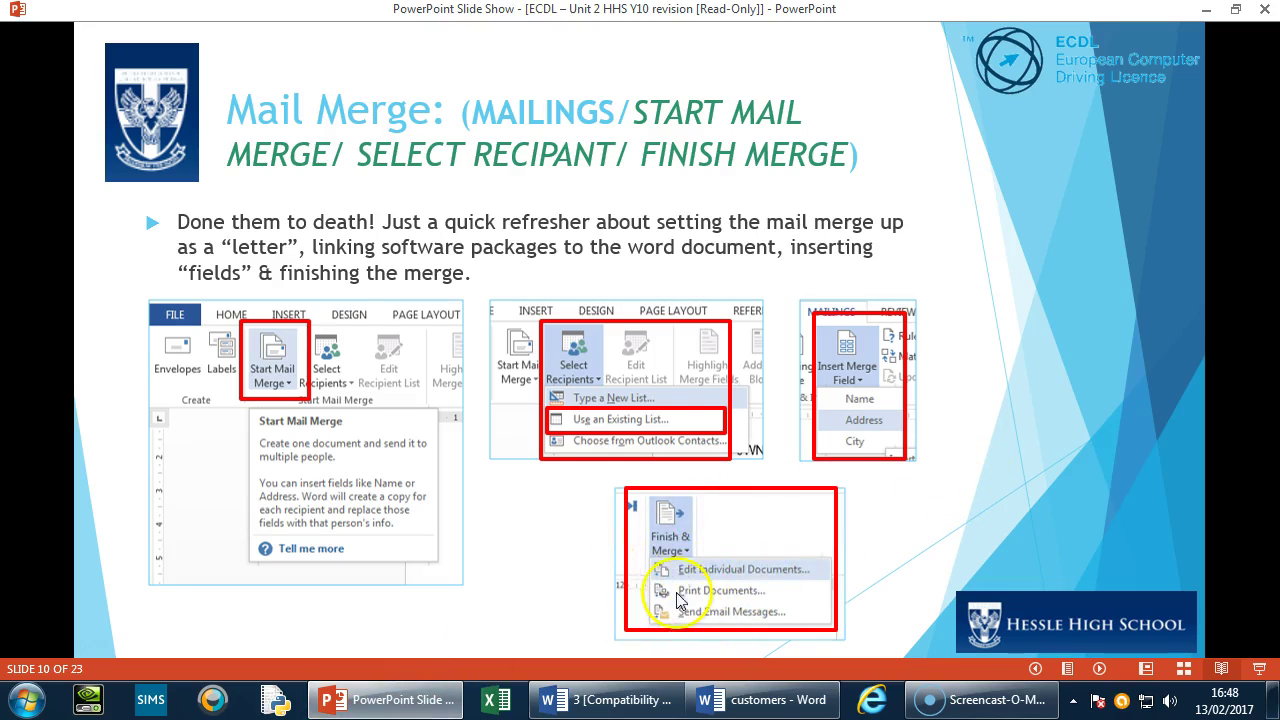
key(Right)
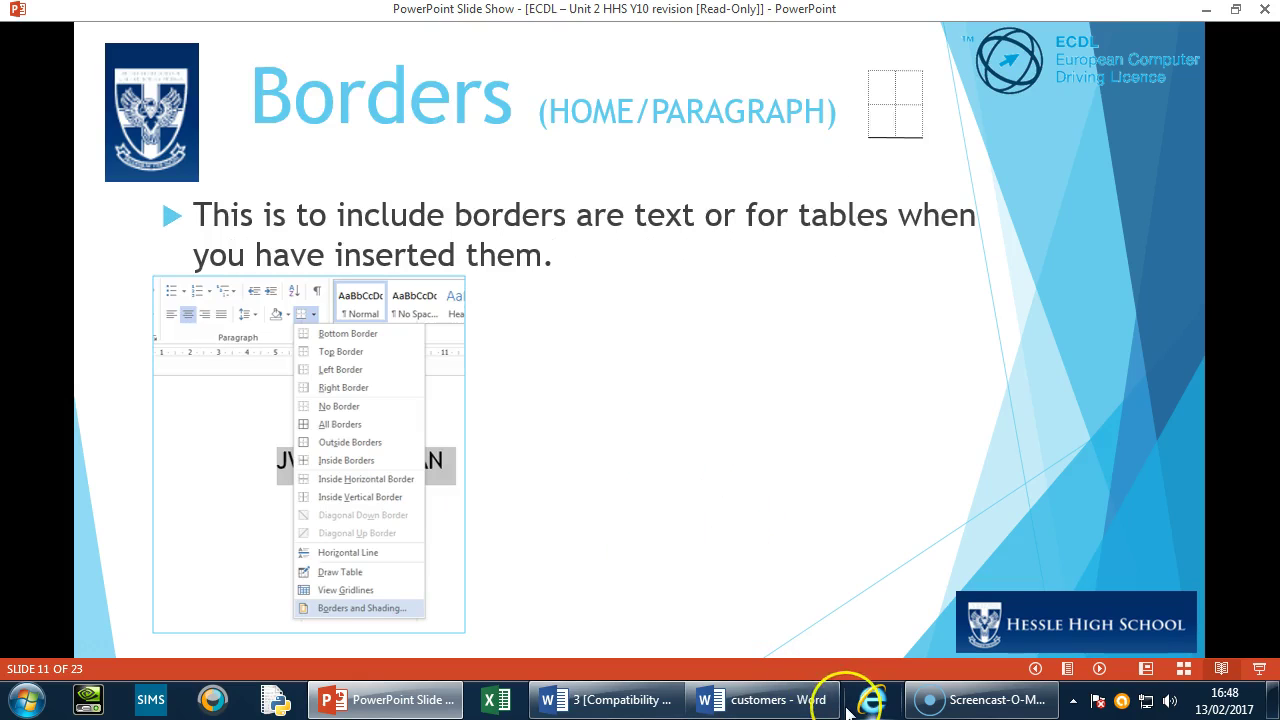
Step: Revisit the Mail Merge slide, return to the Borders slide, and switch to the Word letter
key(Left)
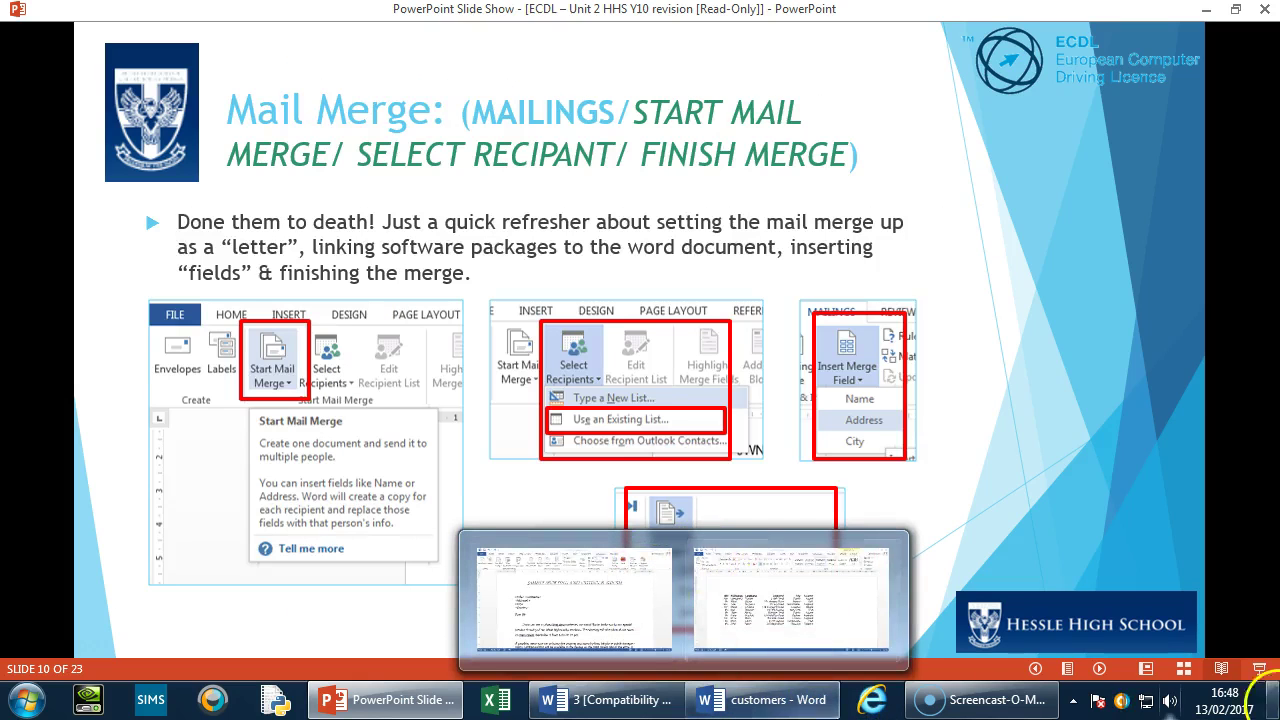
key(Right)
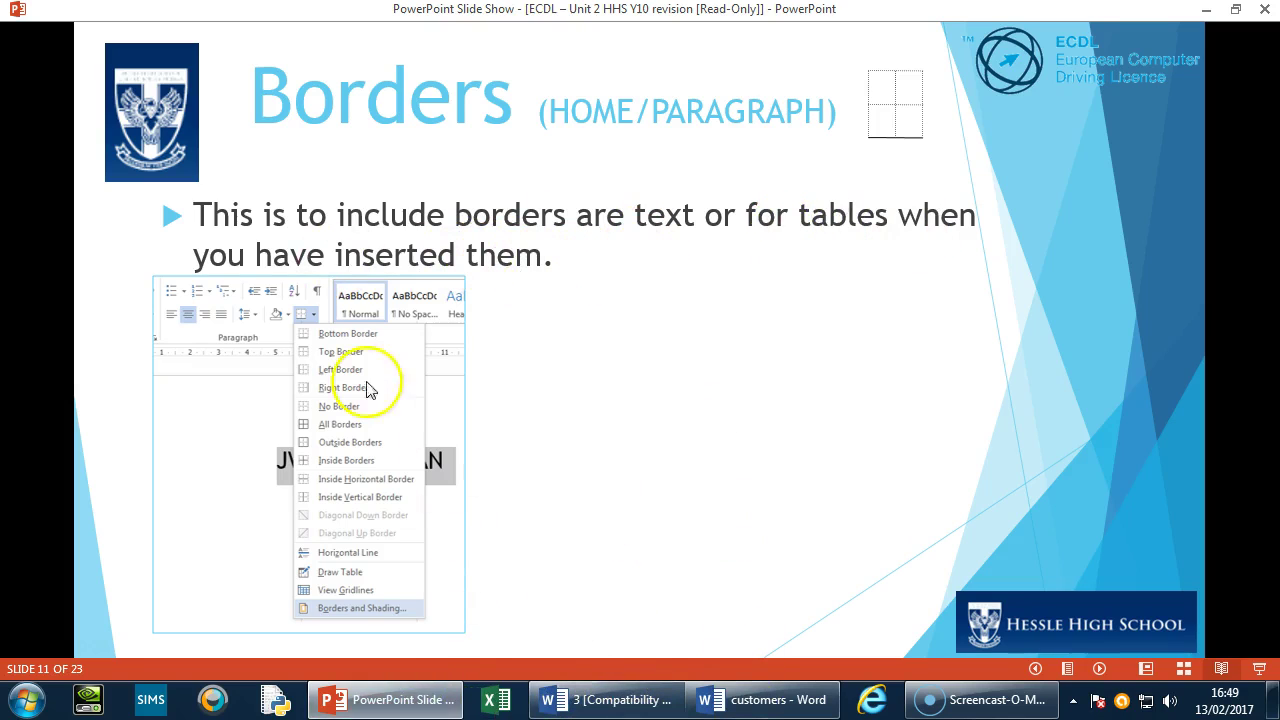
click(612, 699)
Step: Select the heading "James's Sporting and Outdoor Goods" and choose the Box setting for it in Borders and Shading
drag(946, 222, 340, 232)
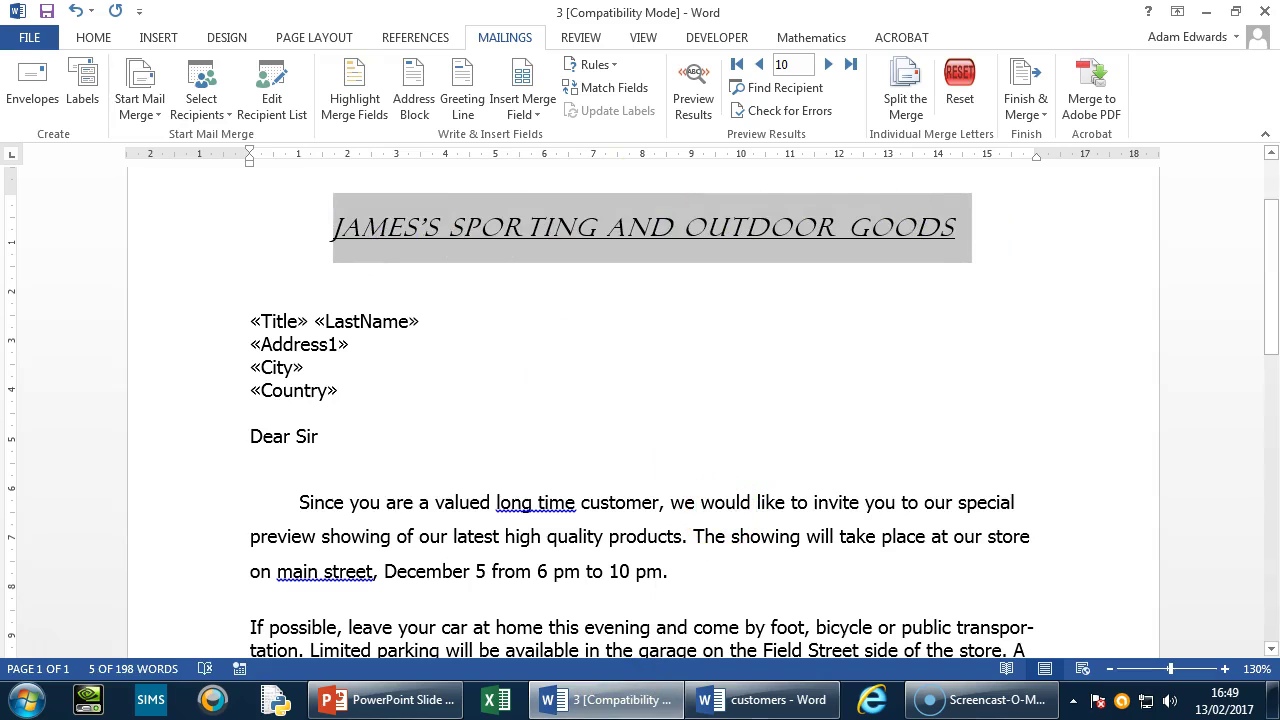
click(96, 37)
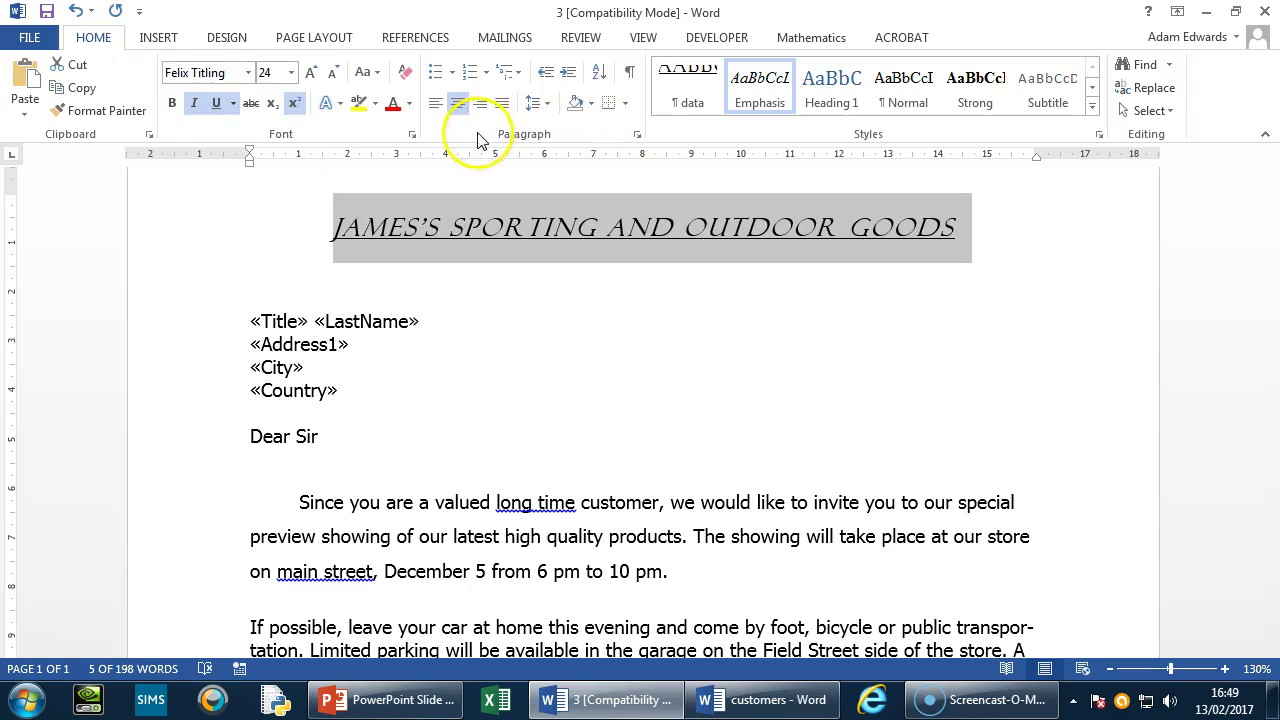
click(626, 108)
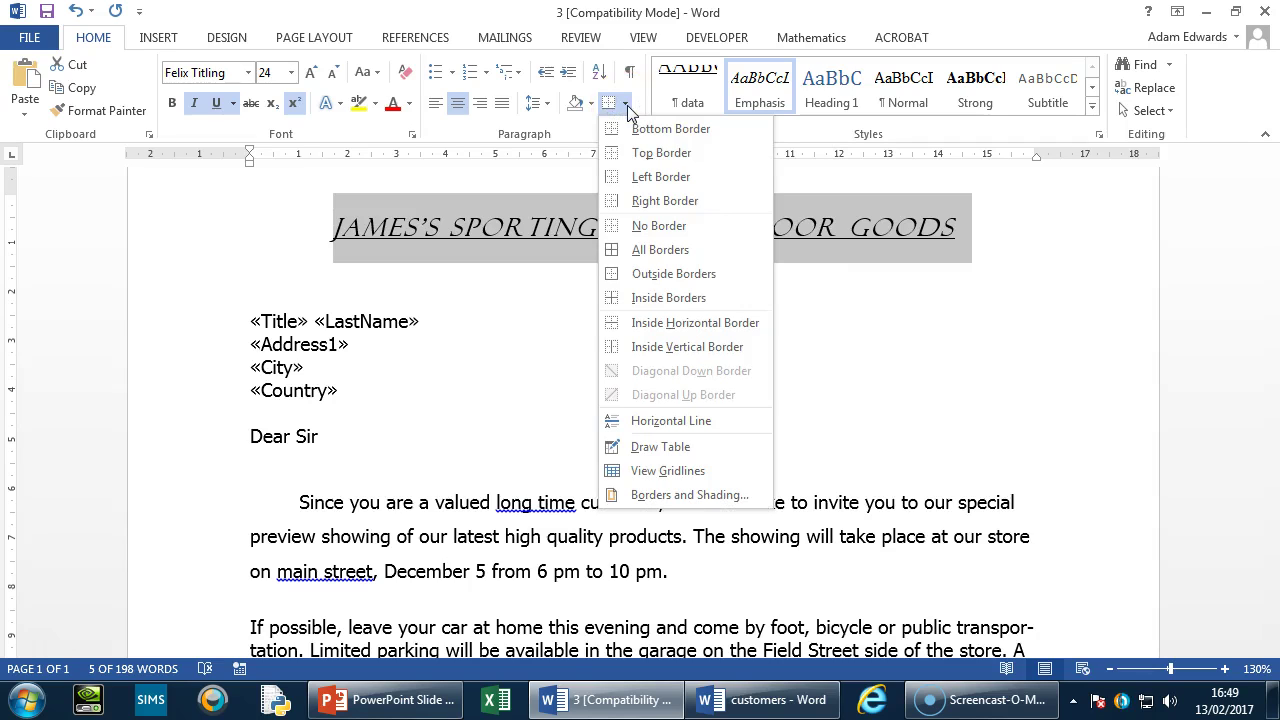
click(653, 155)
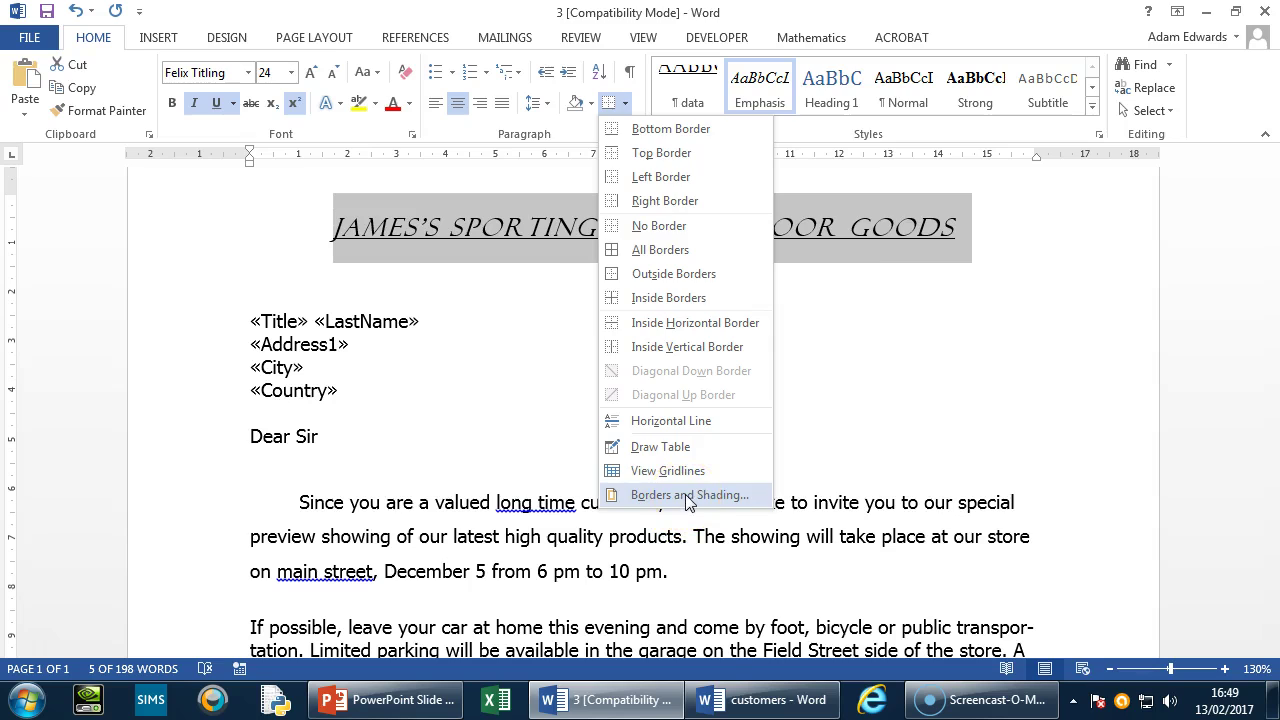
click(687, 495)
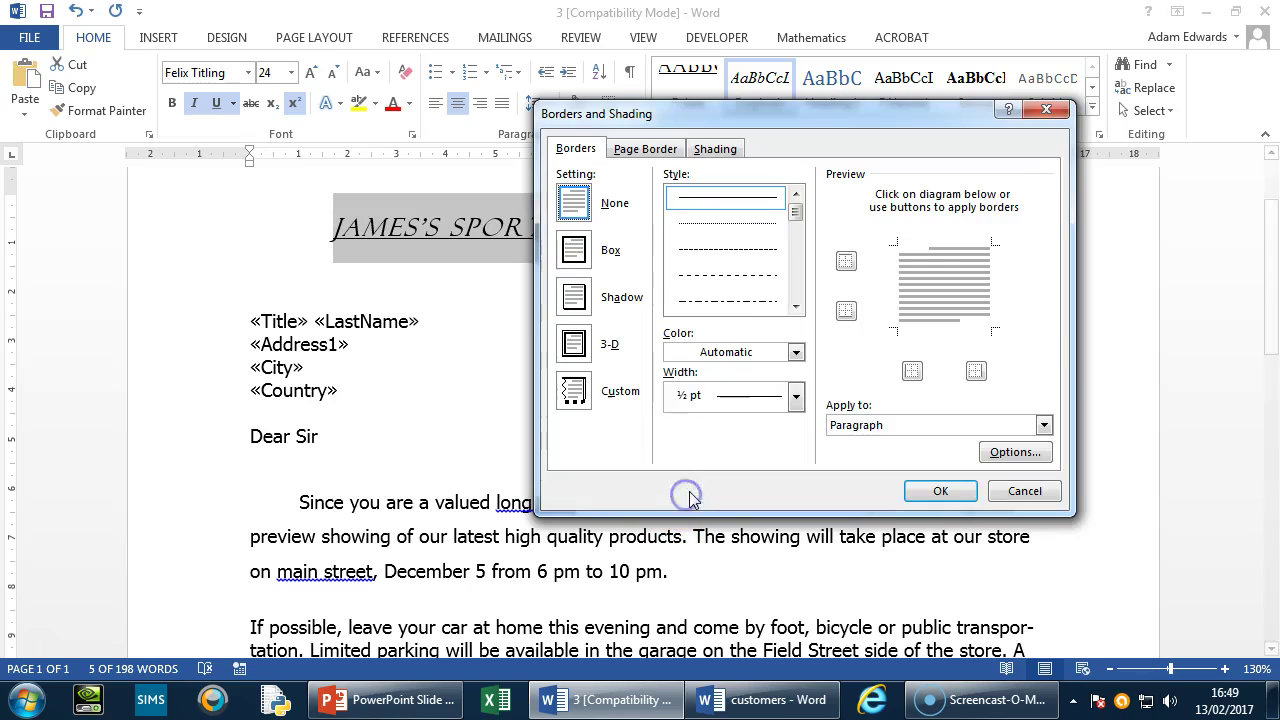
click(574, 251)
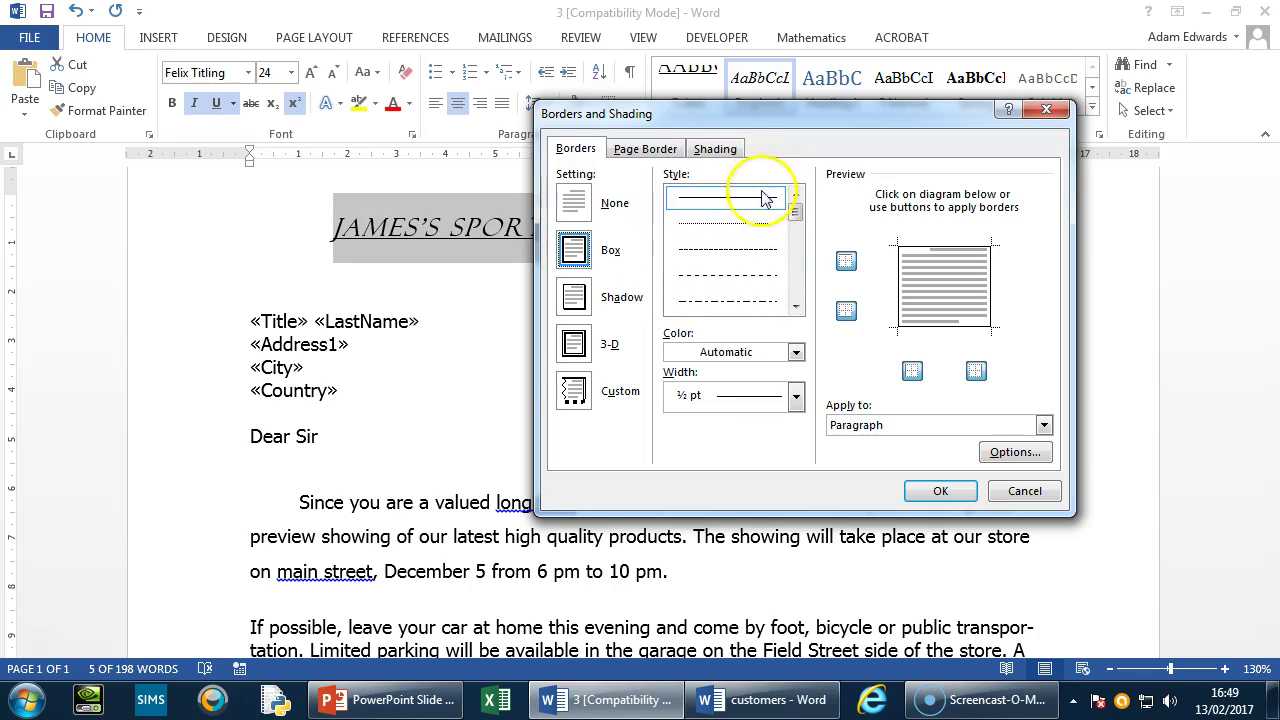
Step: Set the heading's box border to 1 pt width and red, apply it to the paragraph, and deselect the heading
click(796, 353)
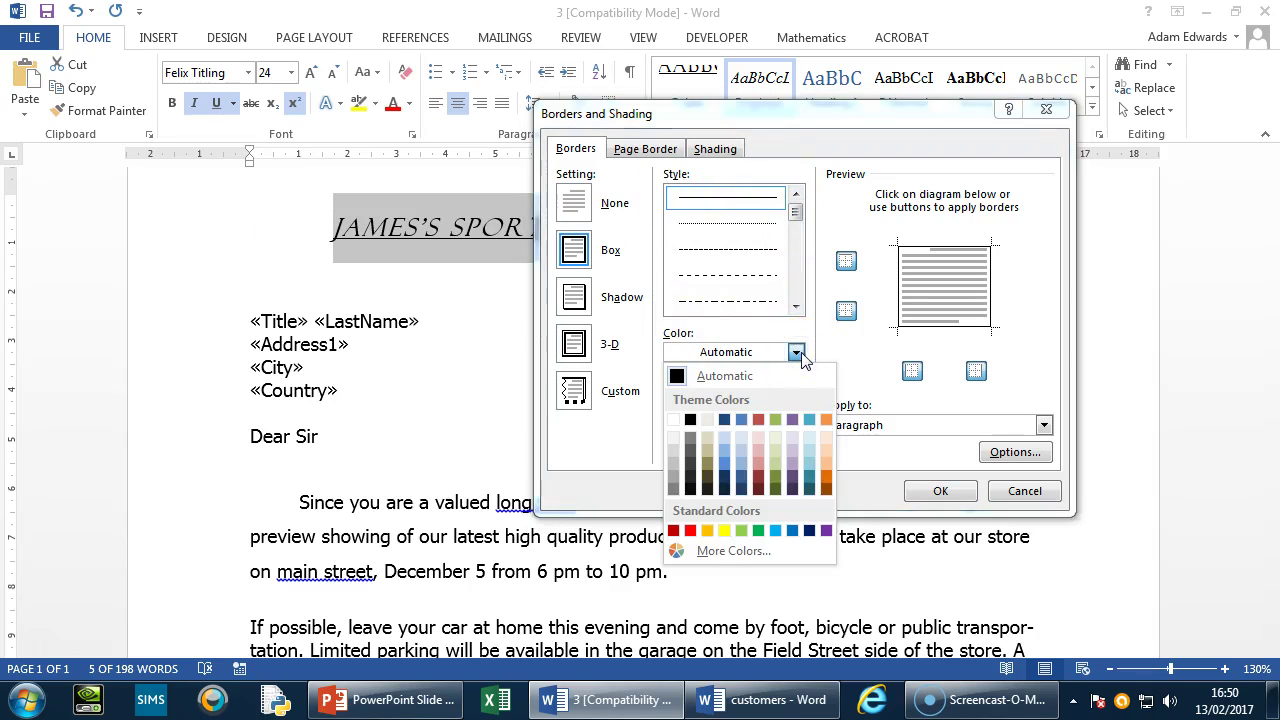
click(797, 353)
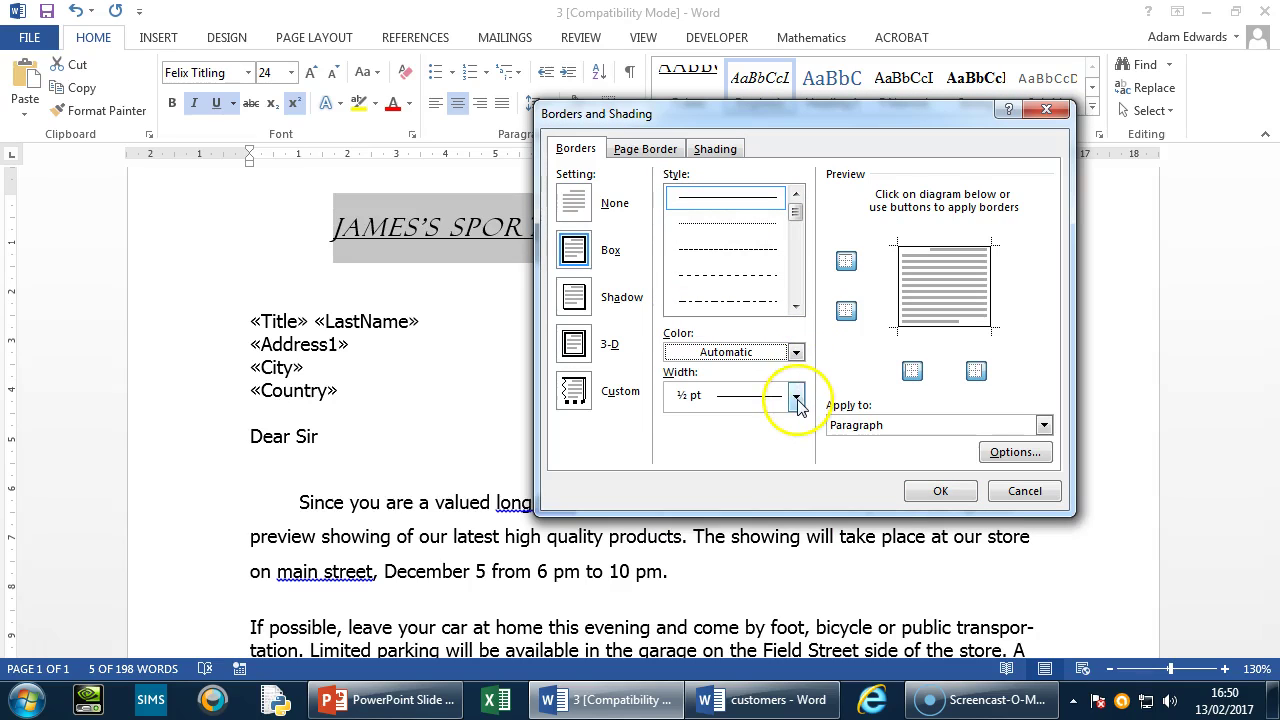
click(797, 398)
click(797, 399)
click(537, 255)
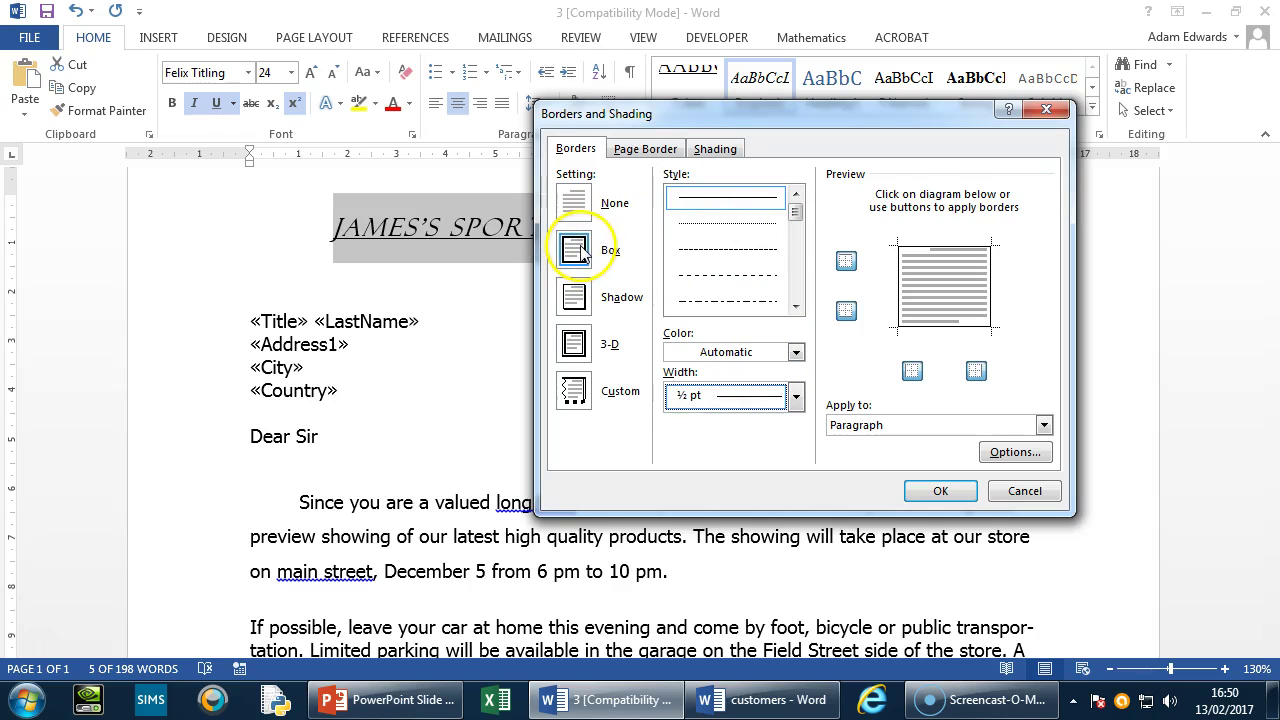
click(795, 396)
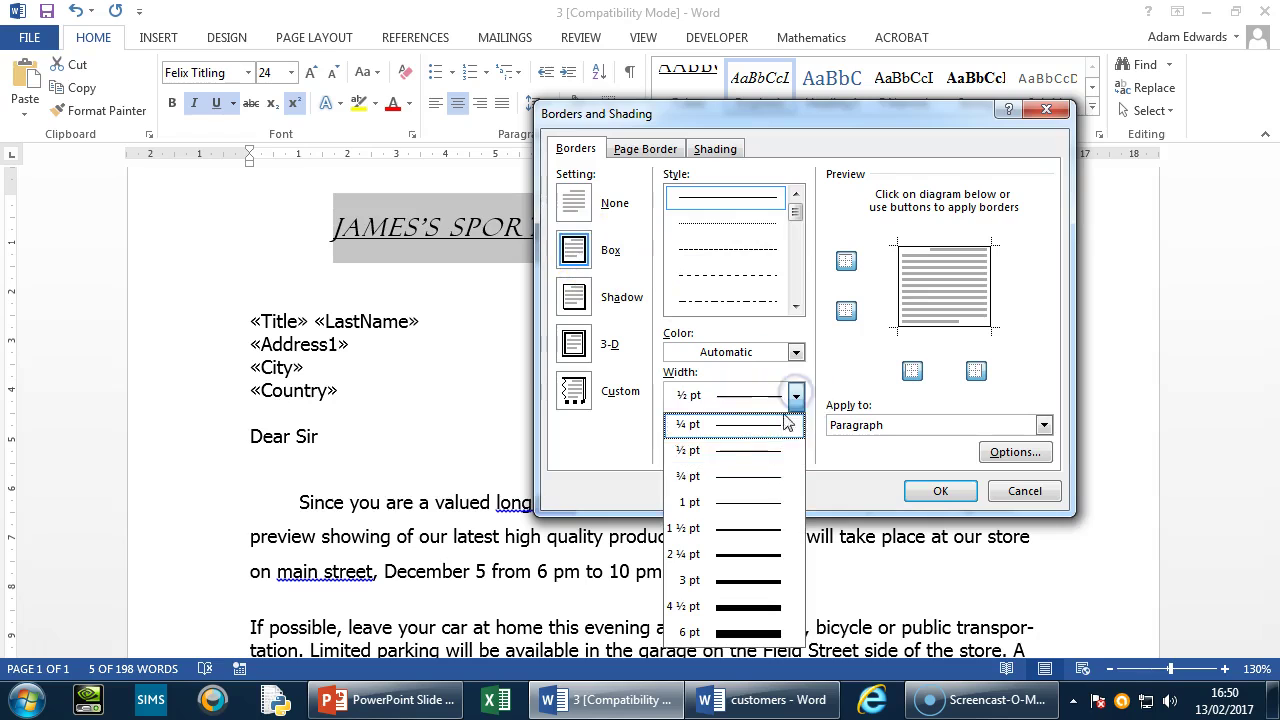
click(750, 503)
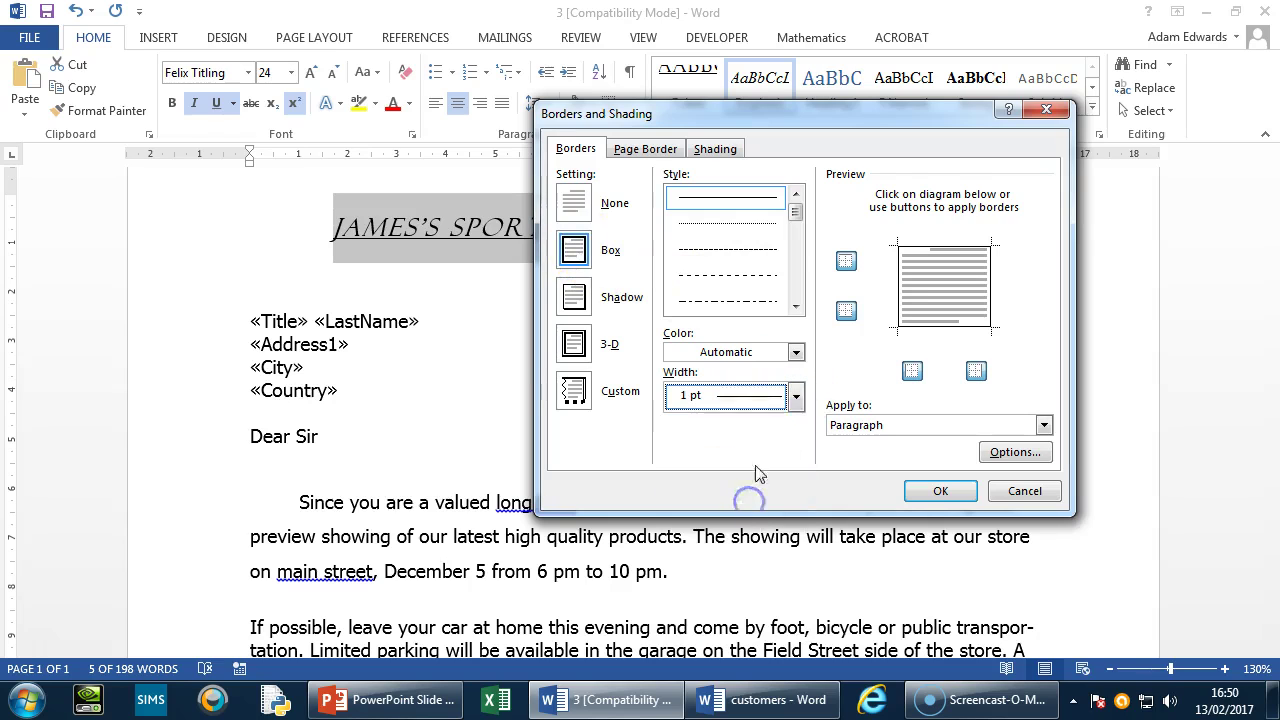
click(795, 352)
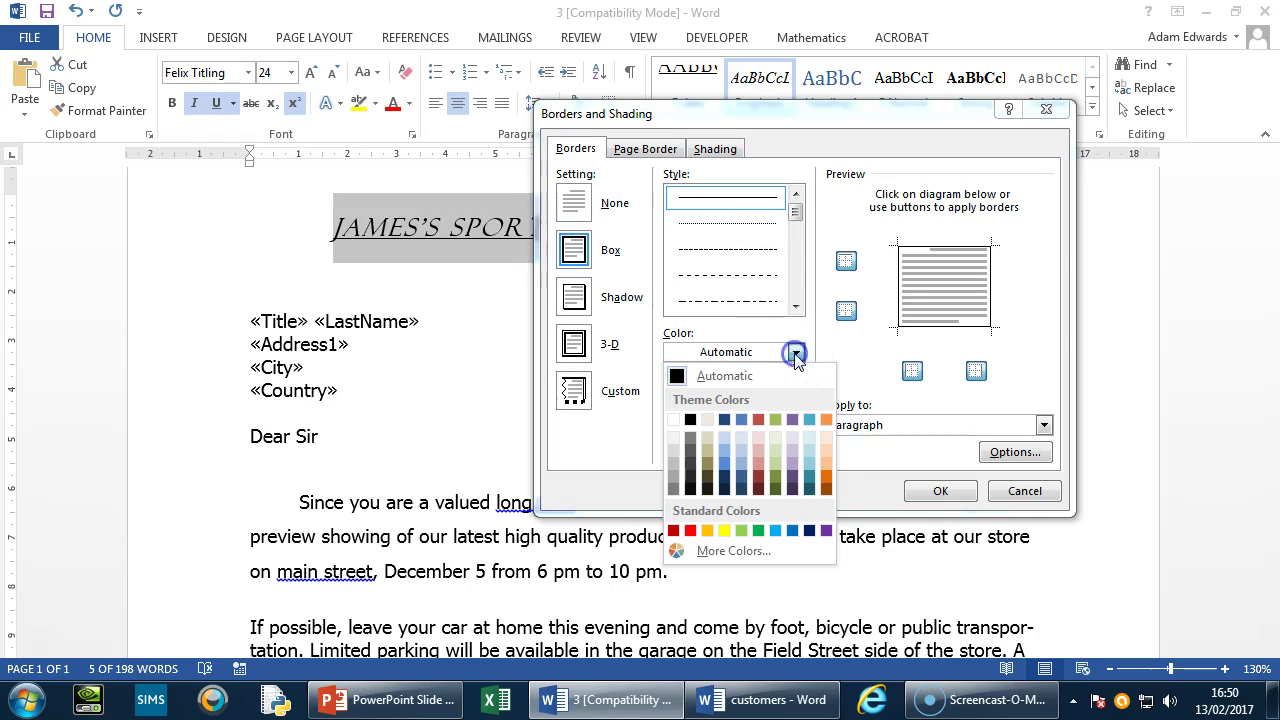
click(691, 531)
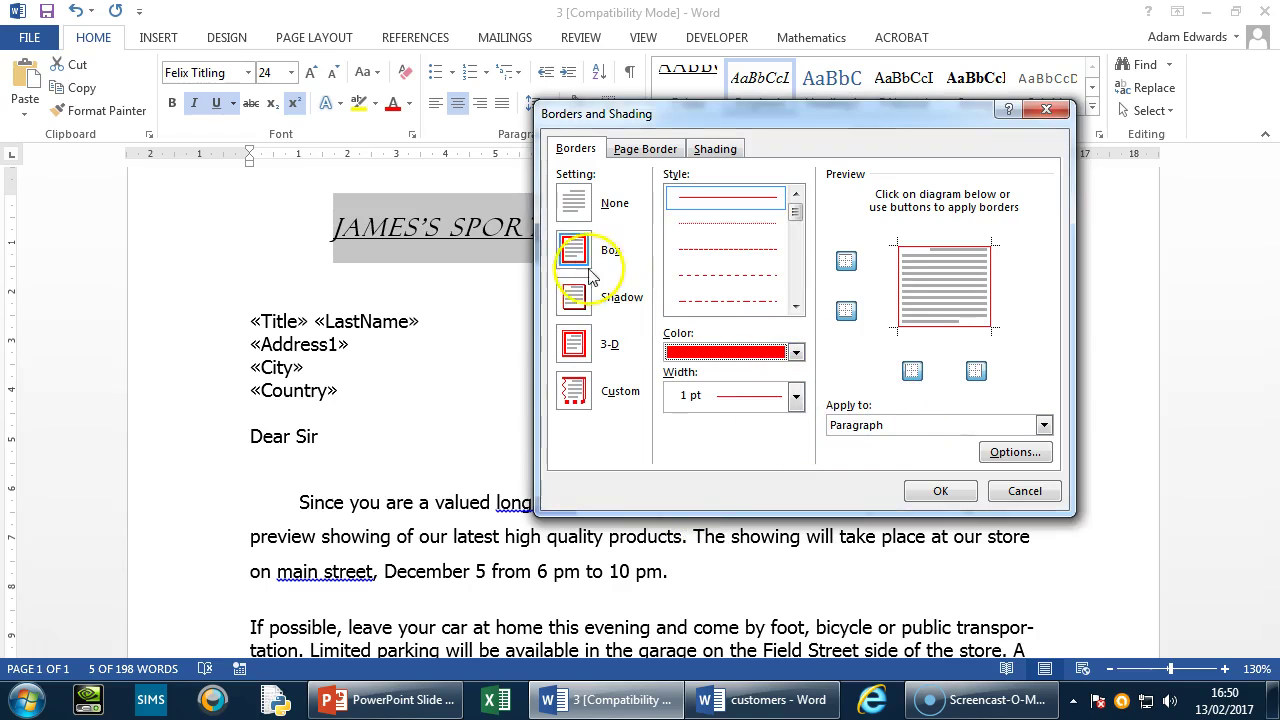
click(940, 491)
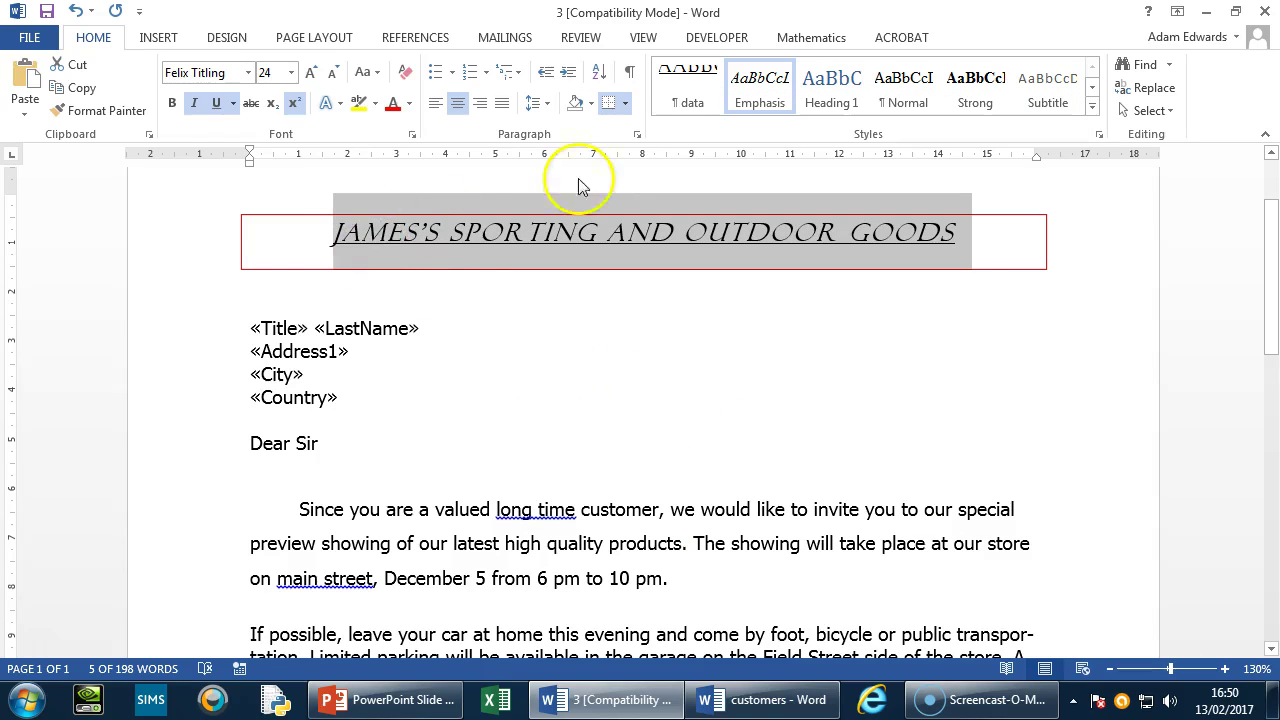
click(655, 329)
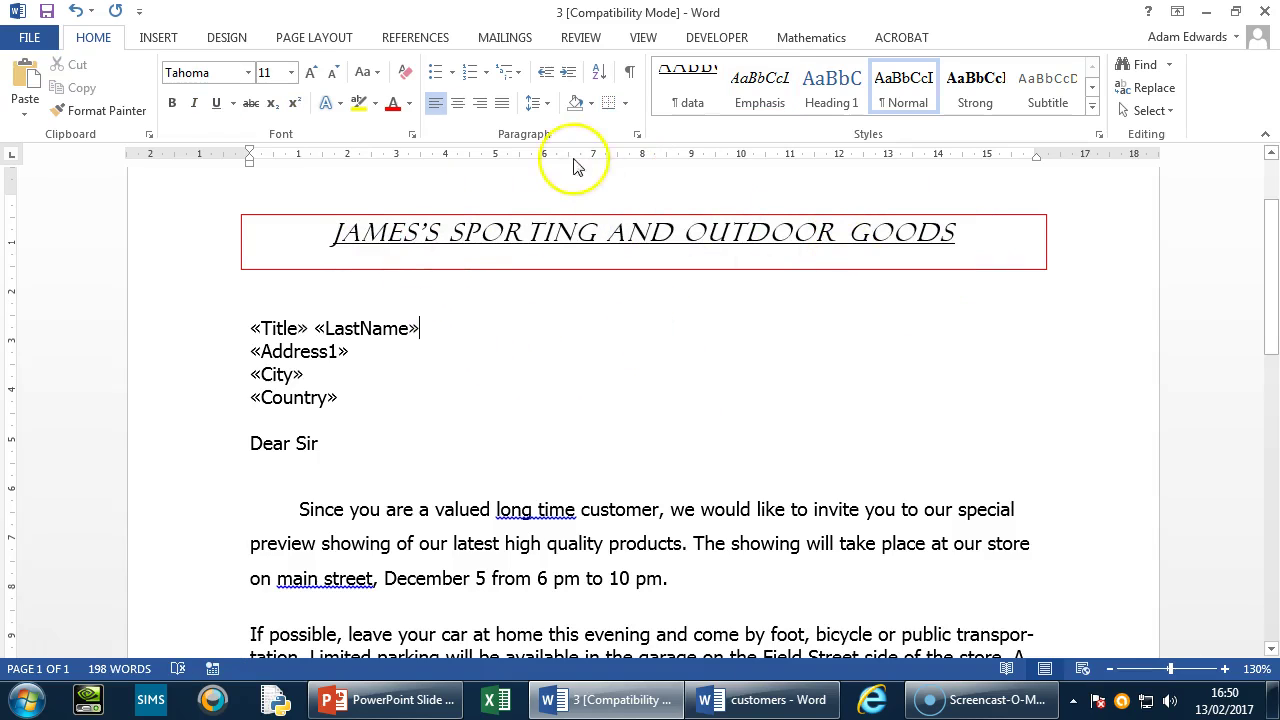
Step: Add a green 3 pt box page border around the whole document
click(626, 106)
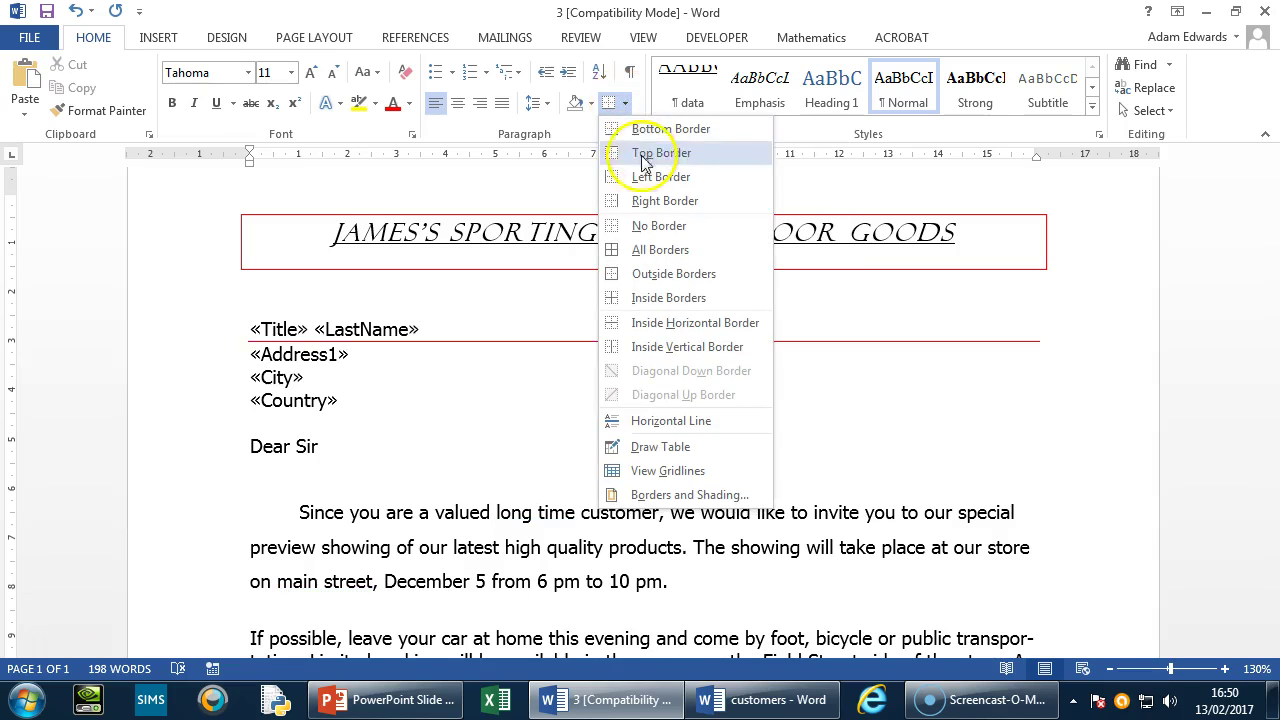
click(680, 495)
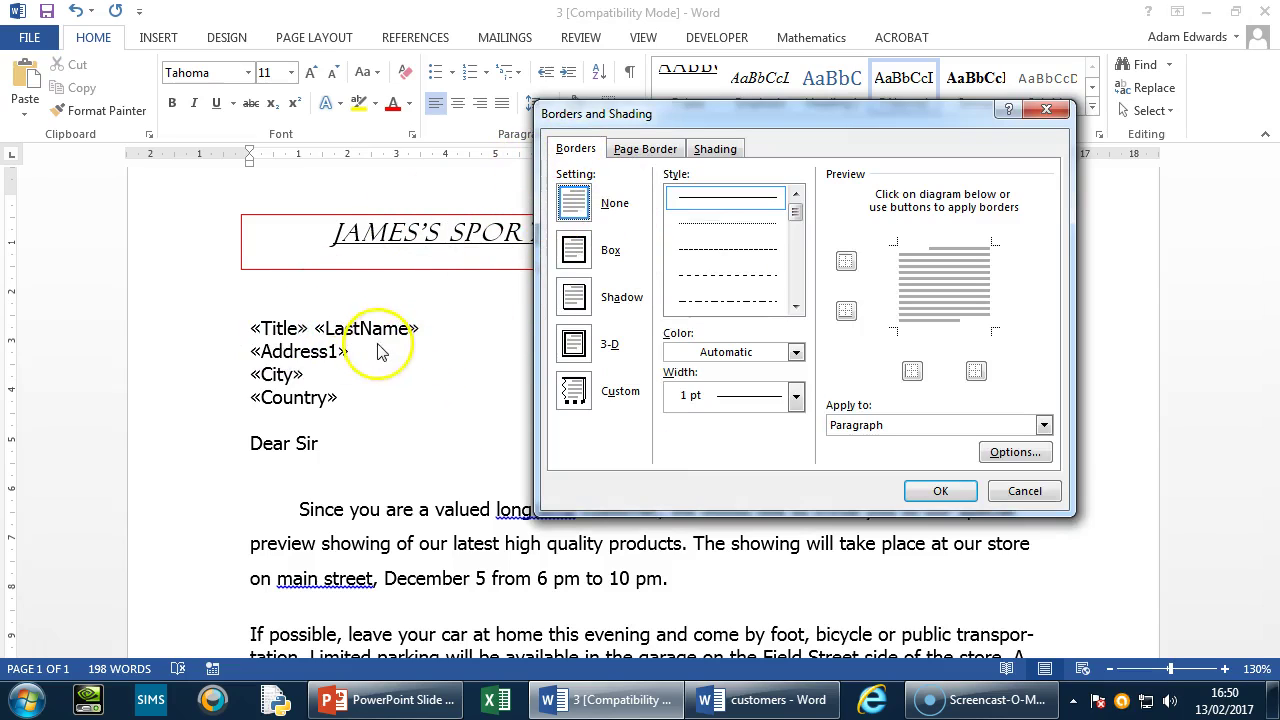
click(647, 149)
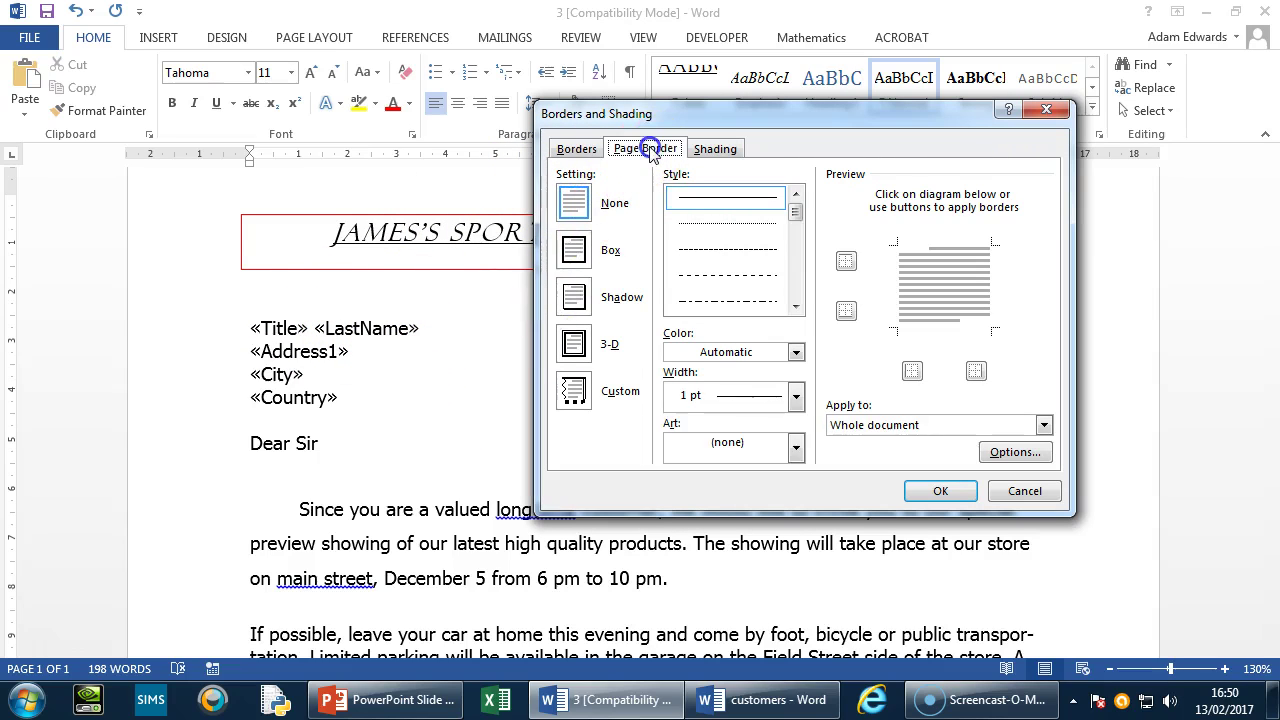
click(574, 252)
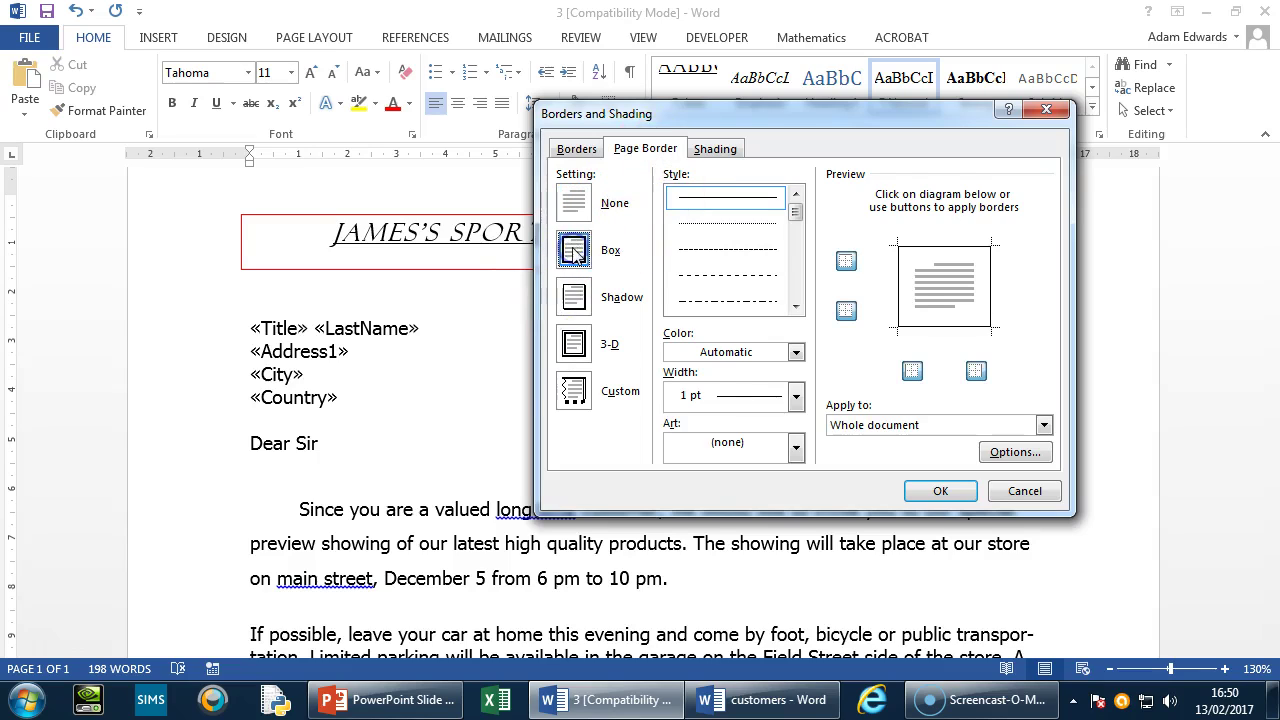
click(796, 400)
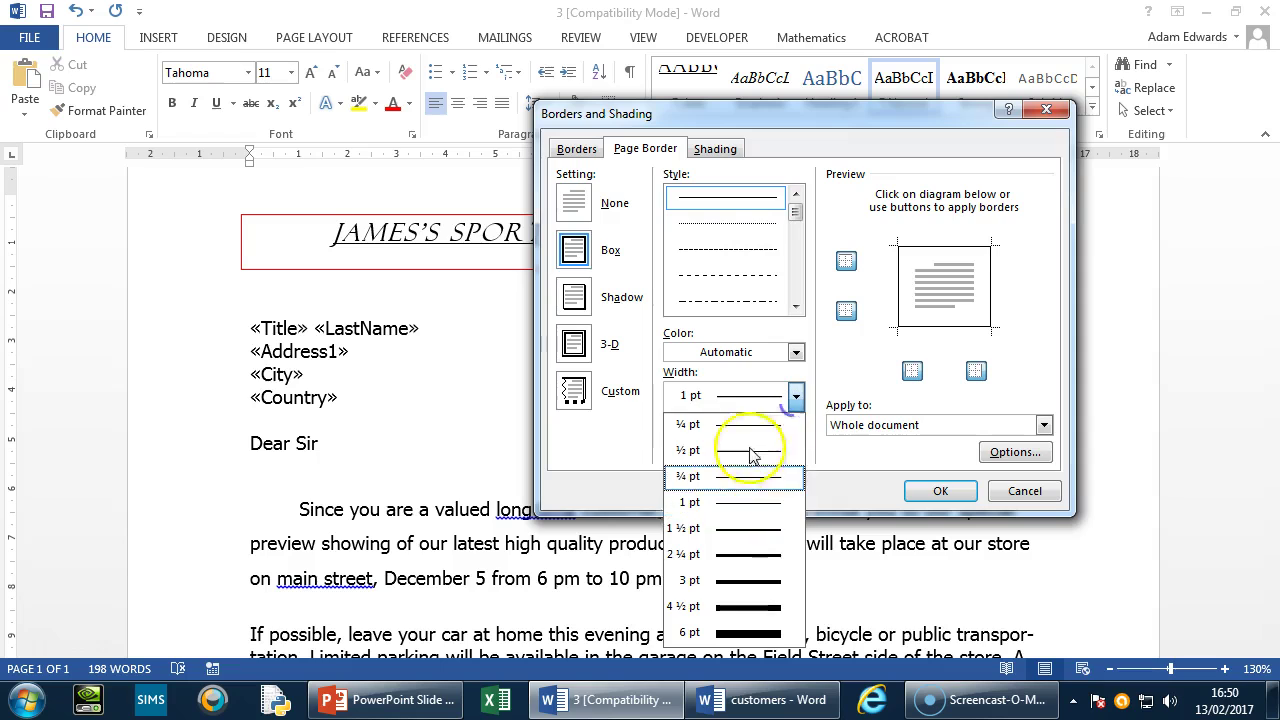
click(735, 580)
click(795, 352)
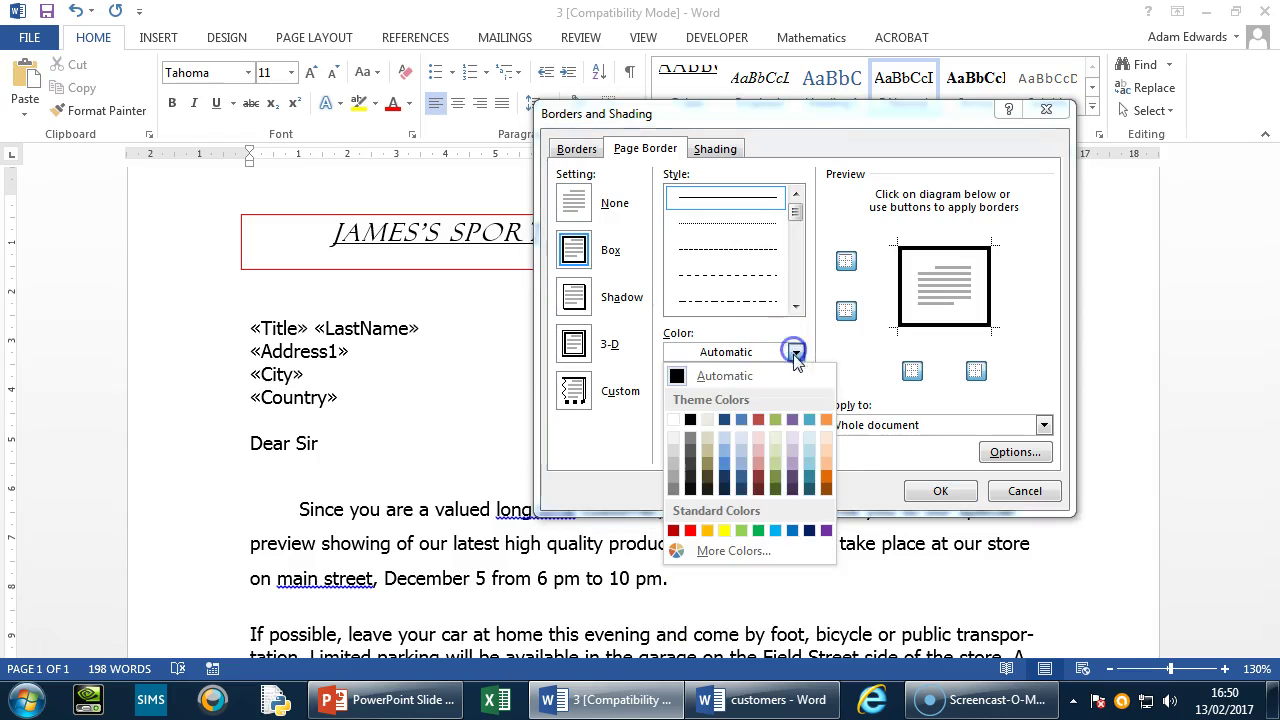
click(773, 490)
click(940, 491)
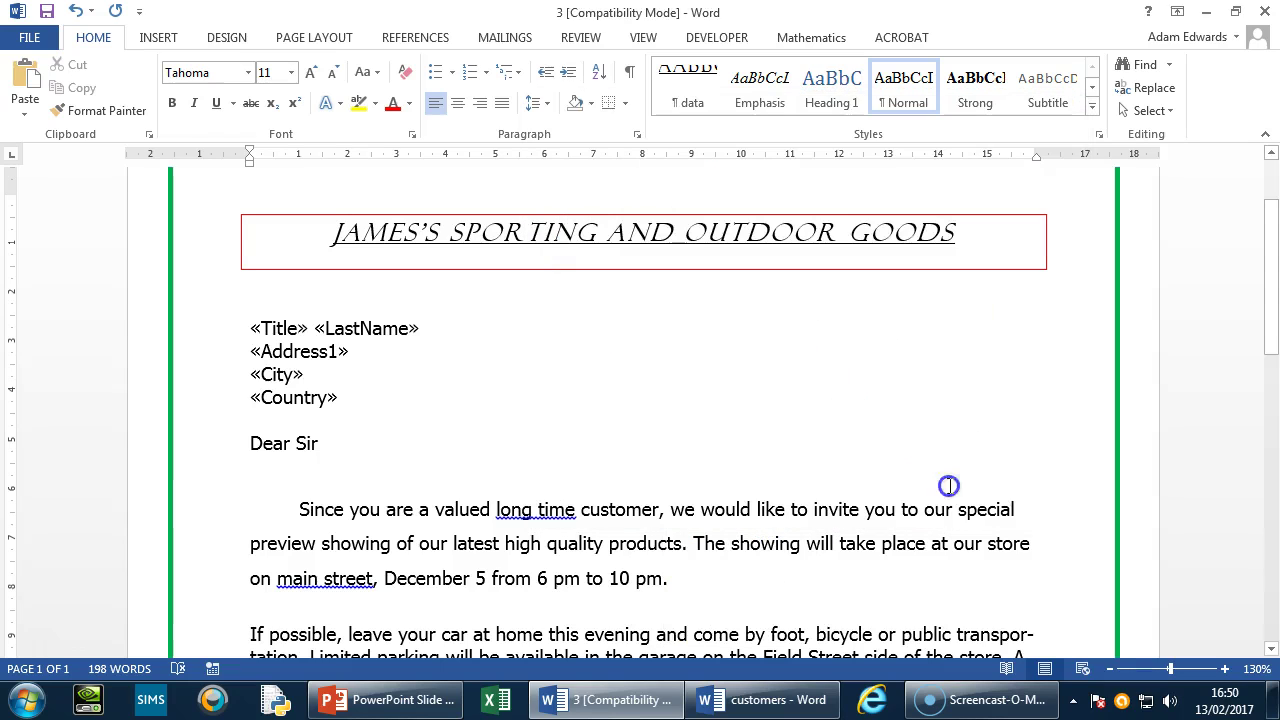
Step: Zoom the letter out to 80% and examine the page border settings in Borders and Shading, leaving them as they are
click(1112, 668)
click(1112, 668)
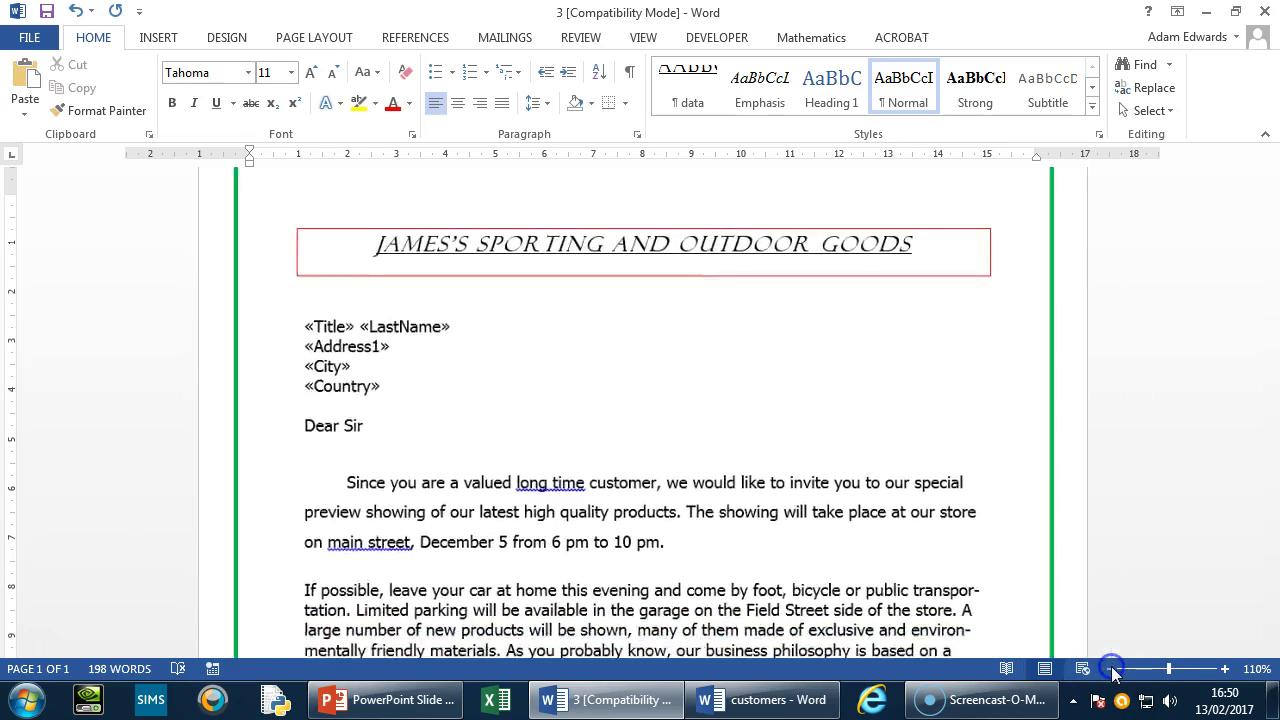
click(1112, 668)
click(1112, 668)
click(1112, 668)
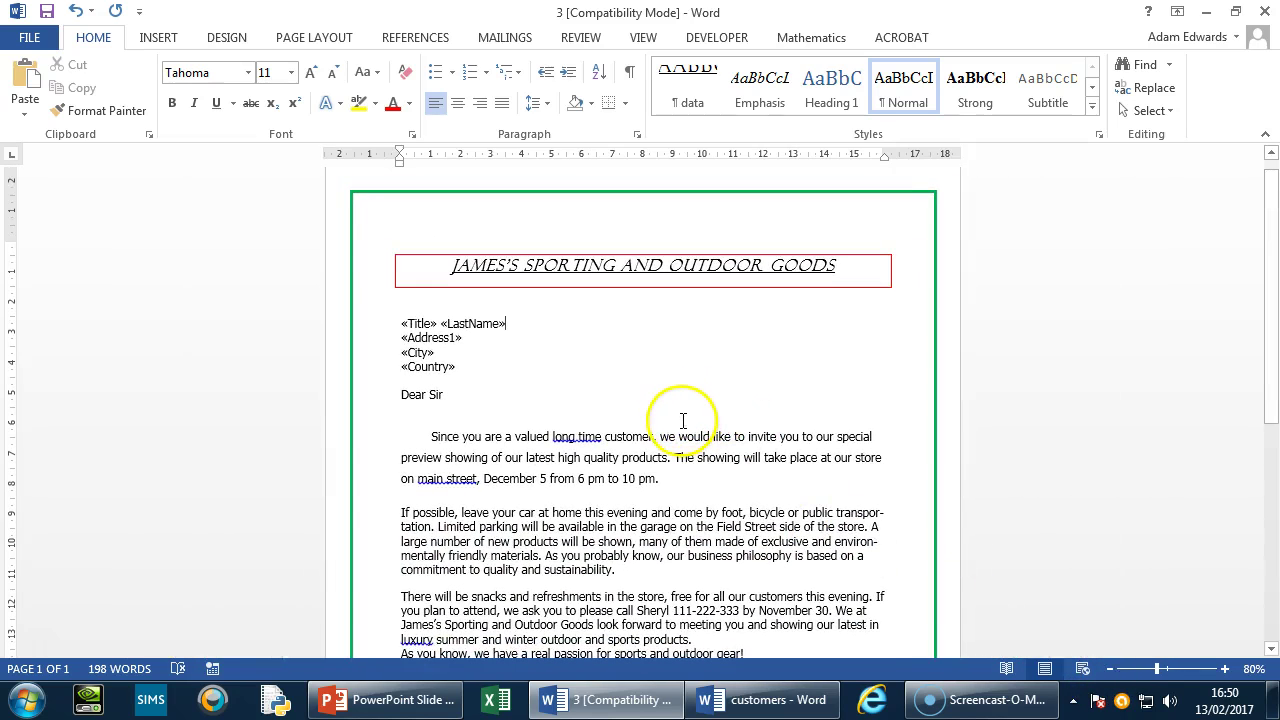
click(624, 103)
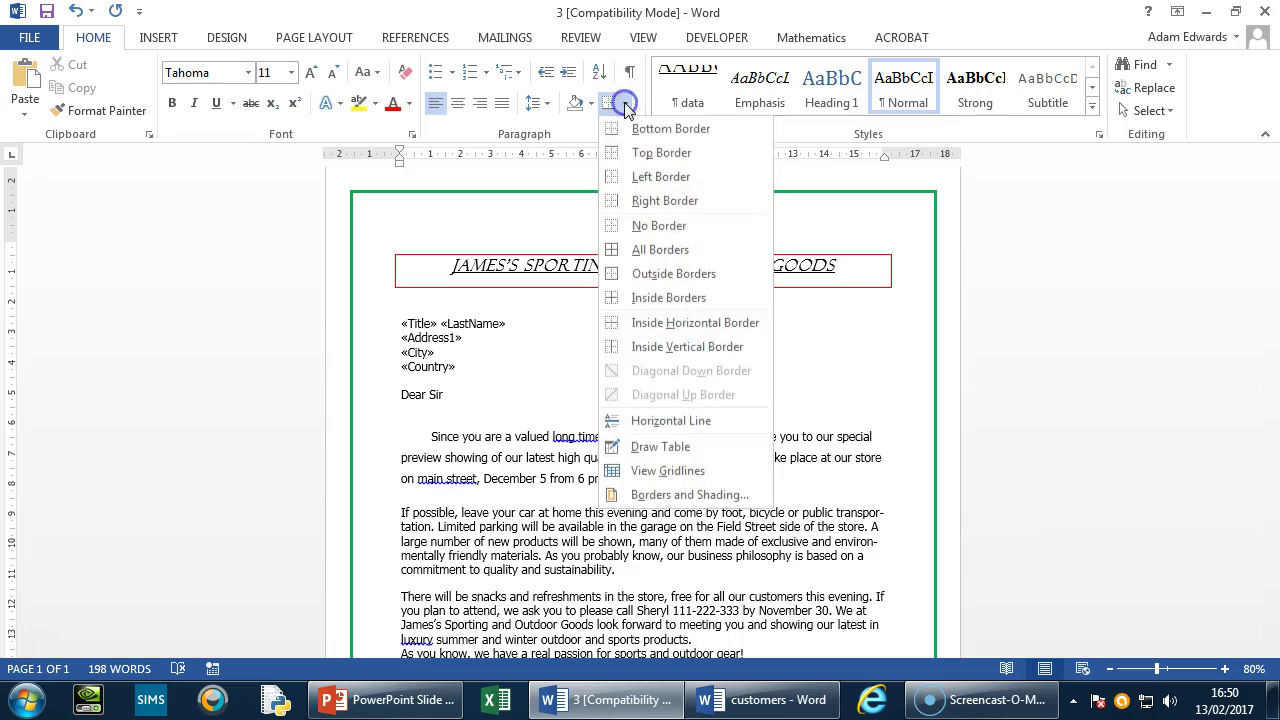
click(662, 494)
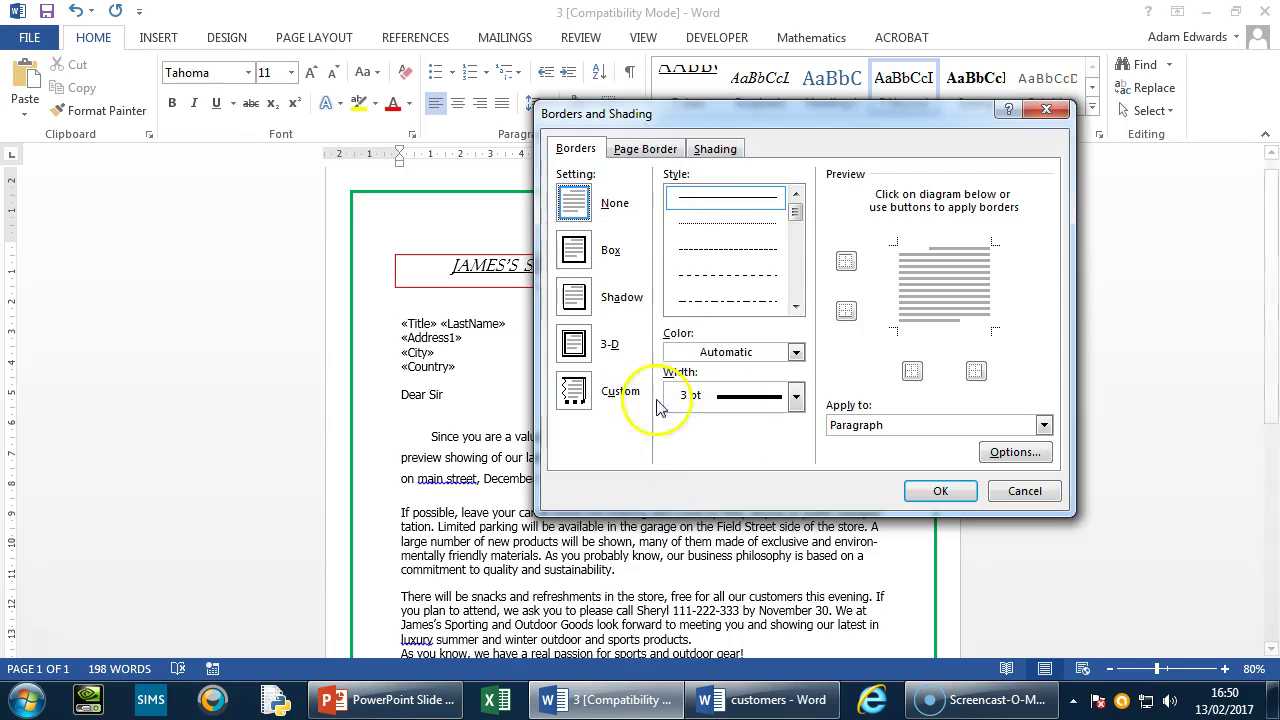
click(647, 150)
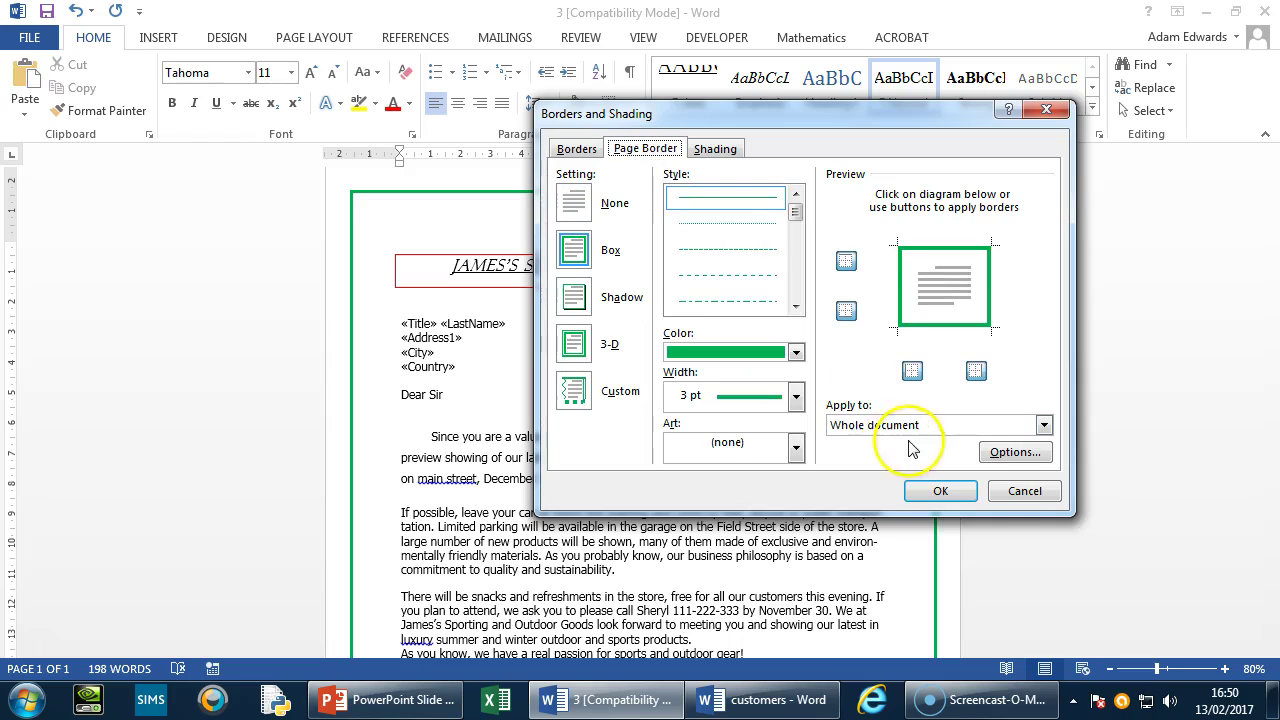
click(1020, 490)
click(338, 40)
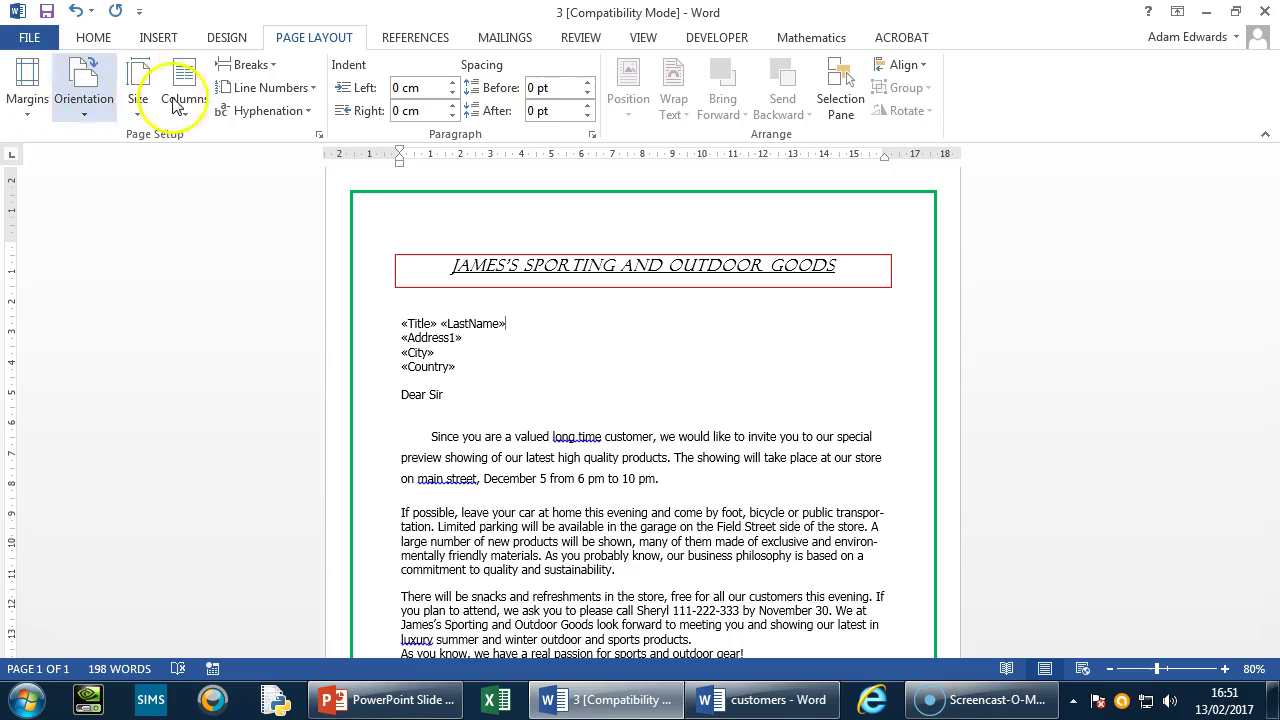
click(228, 38)
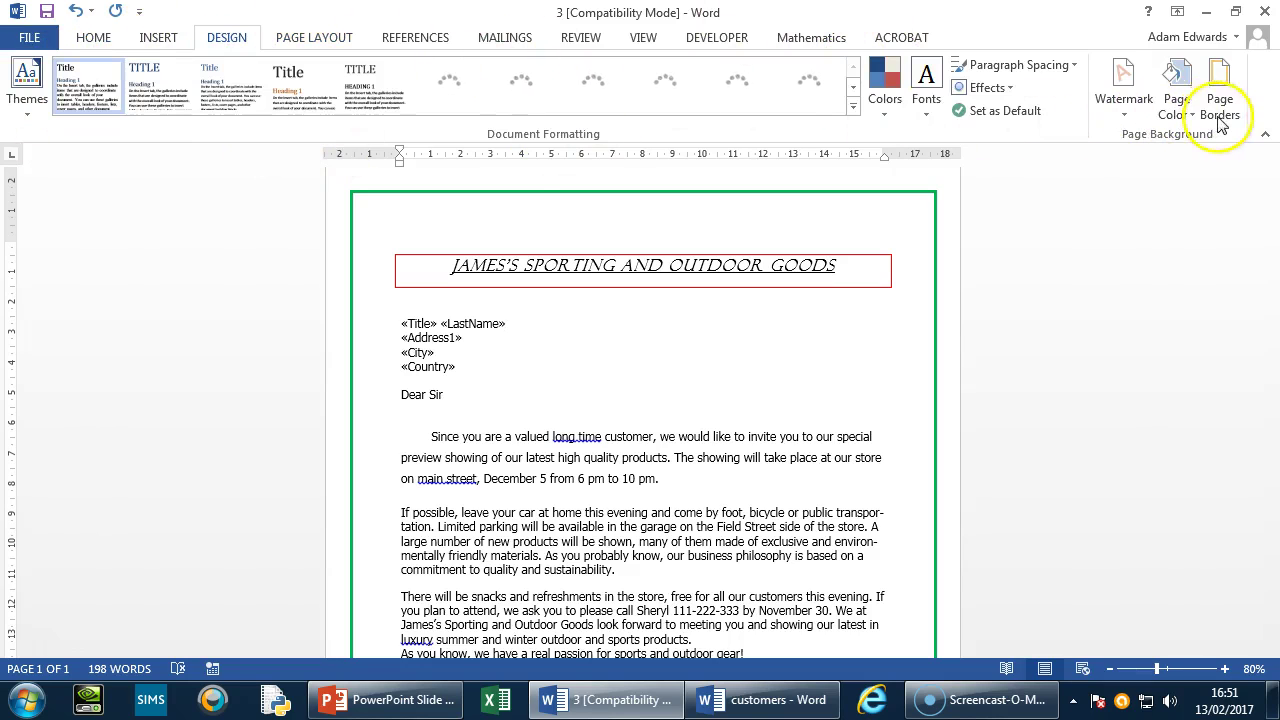
click(94, 37)
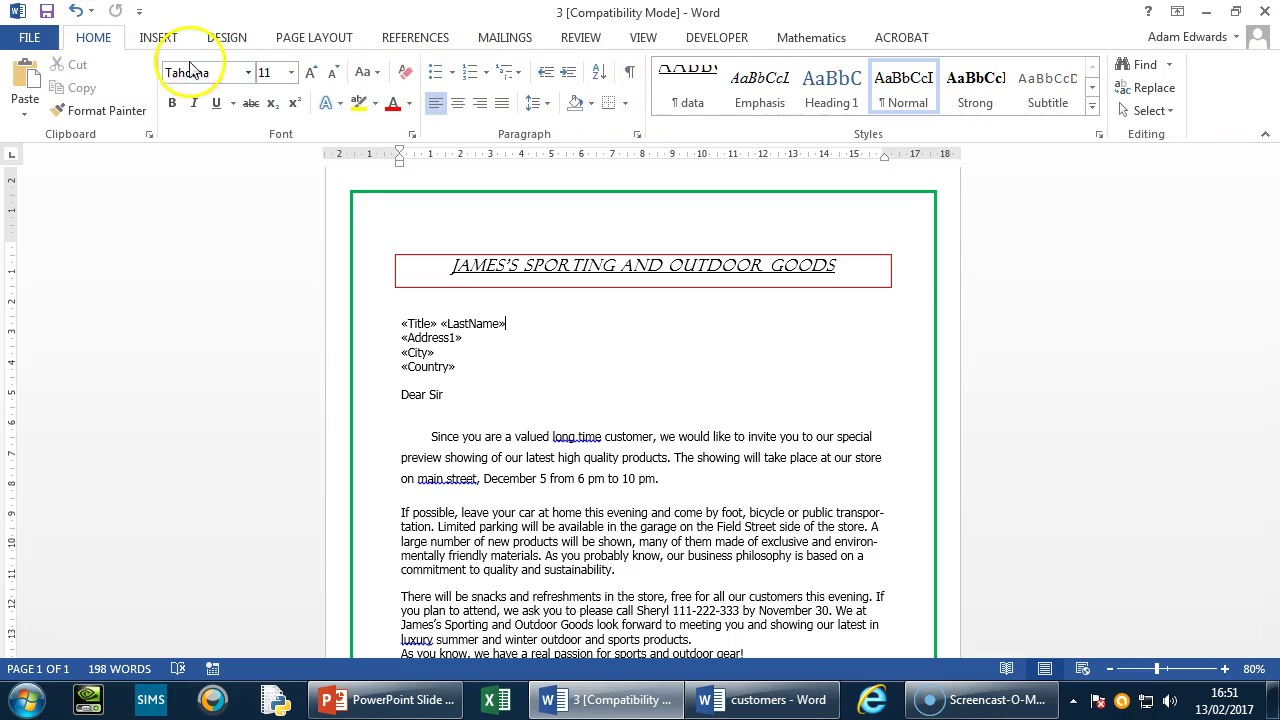
click(624, 103)
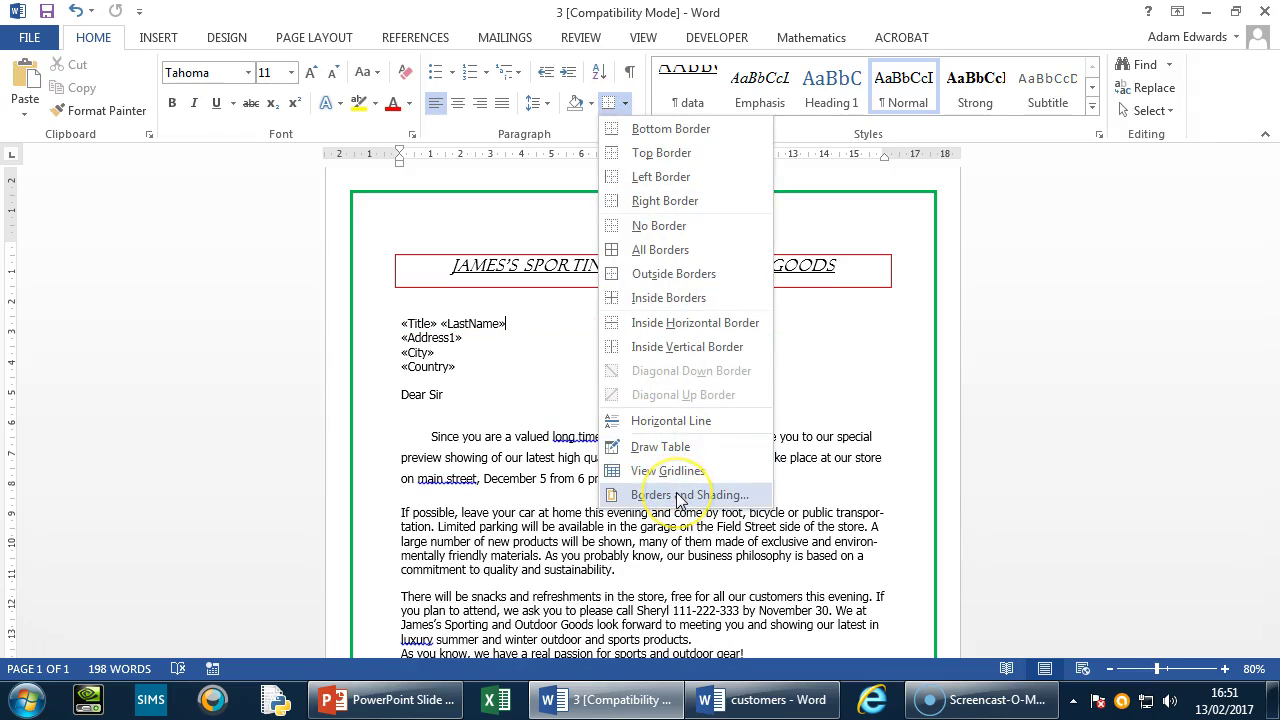
click(865, 294)
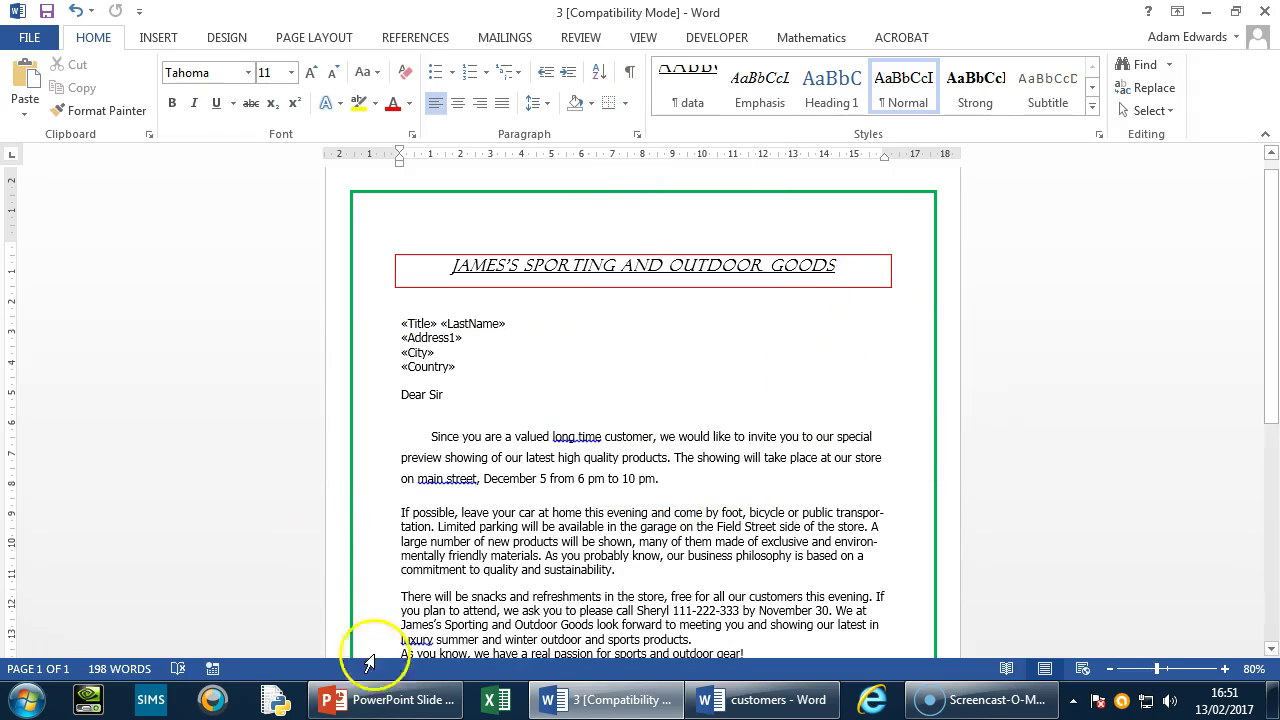
Step: Switch to the PowerPoint slide show and go through the Borders slide and the Format Painter slide
click(392, 699)
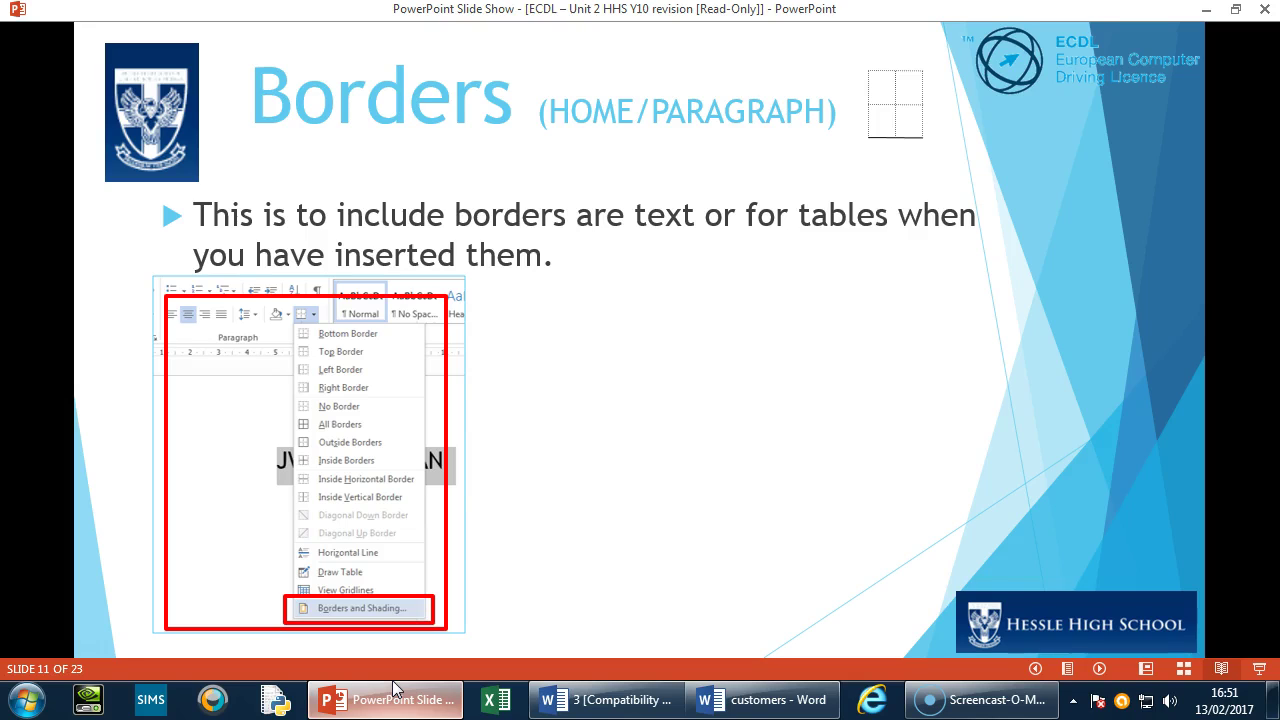
key(Right)
key(Left)
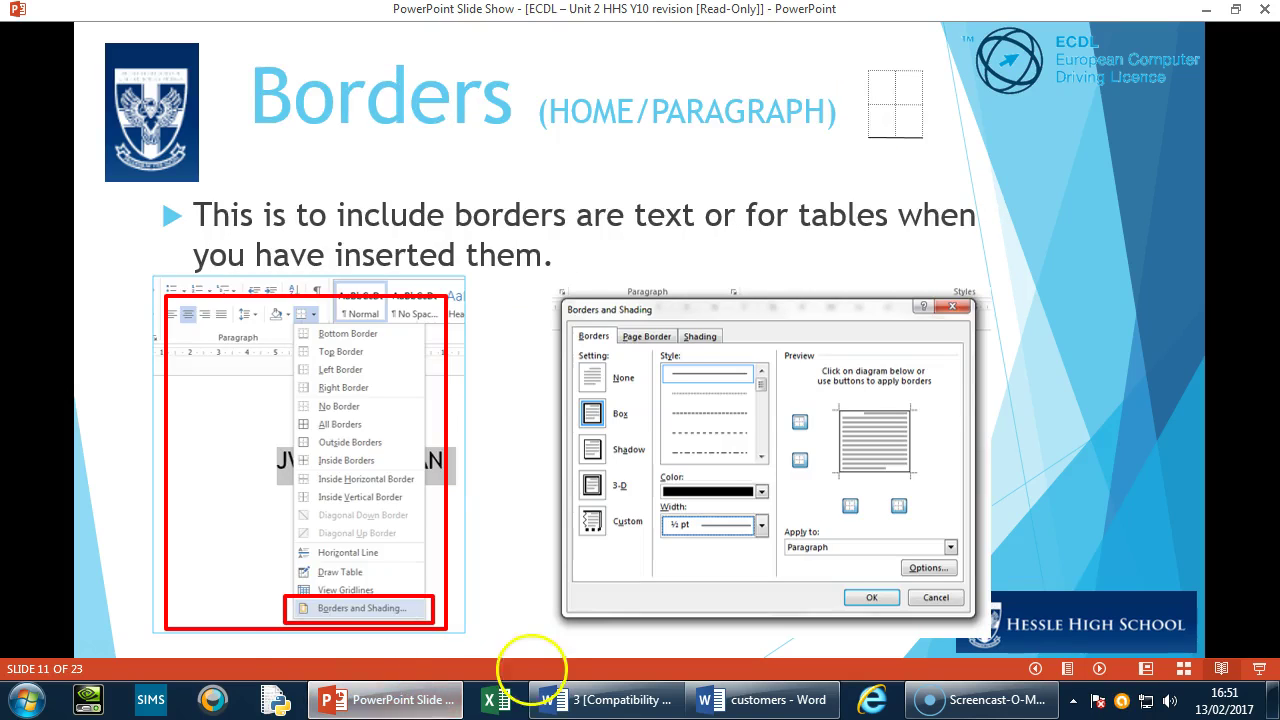
click(786, 505)
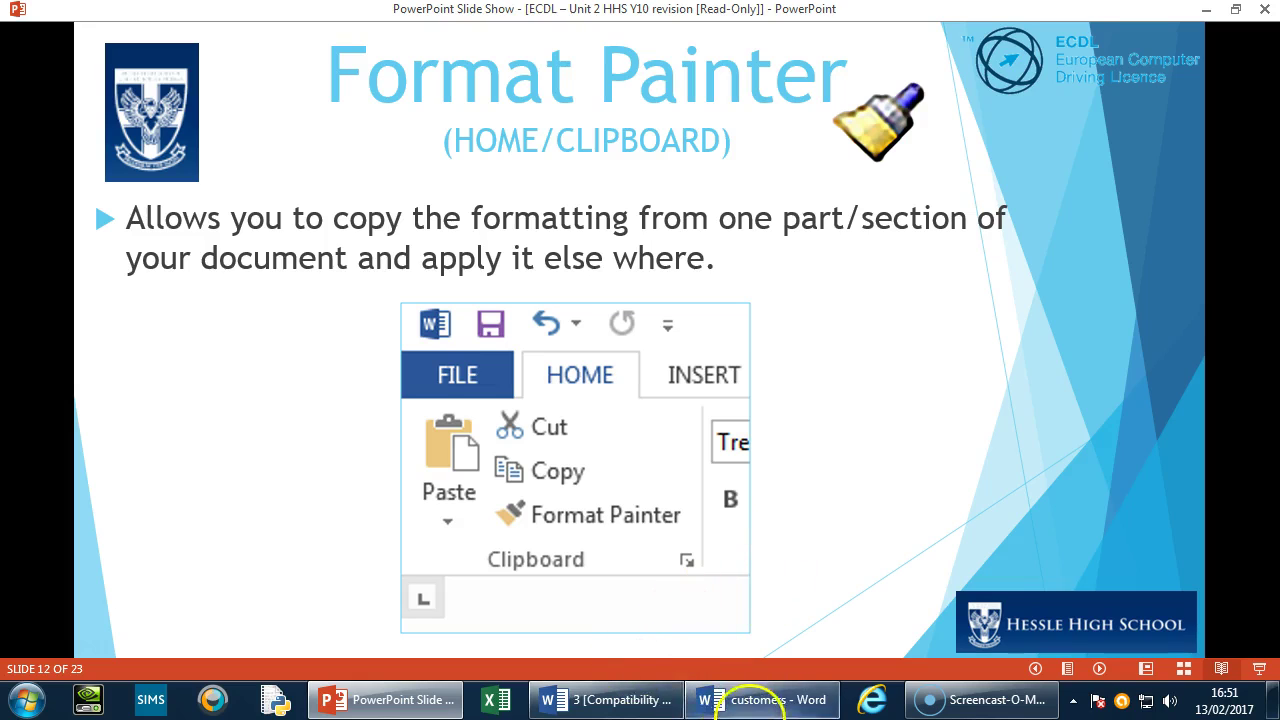
click(715, 650)
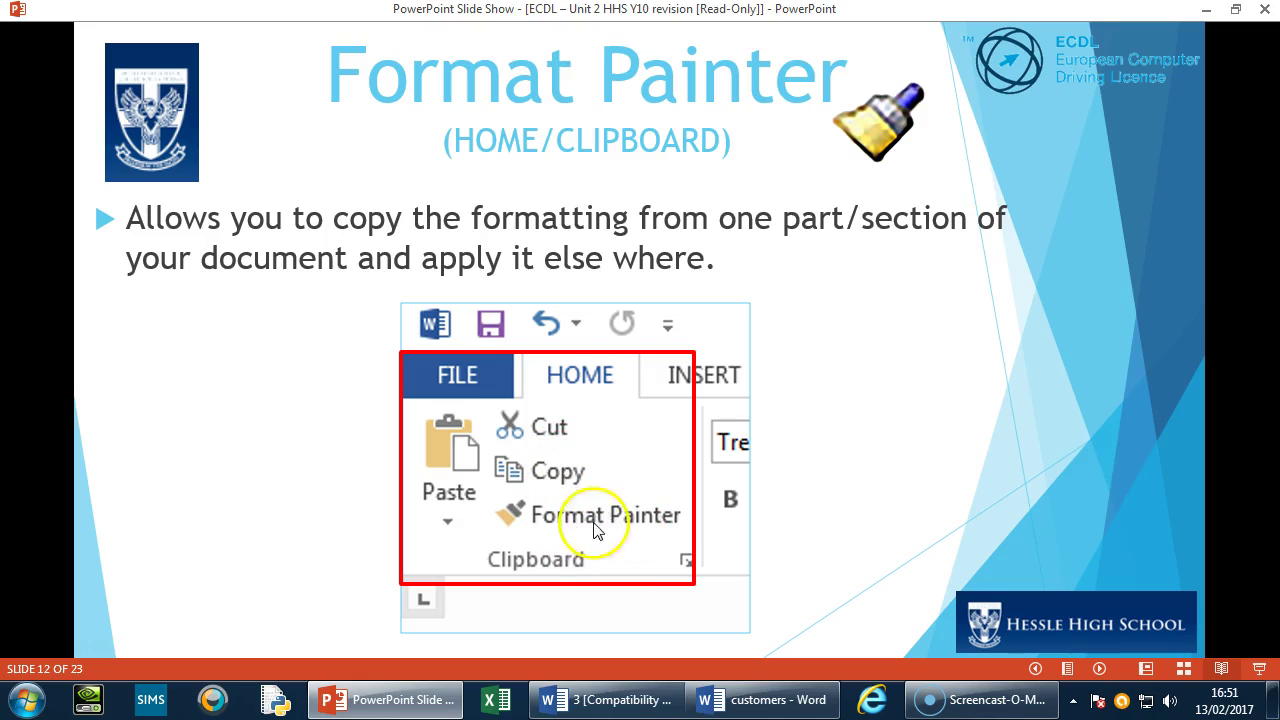
click(682, 566)
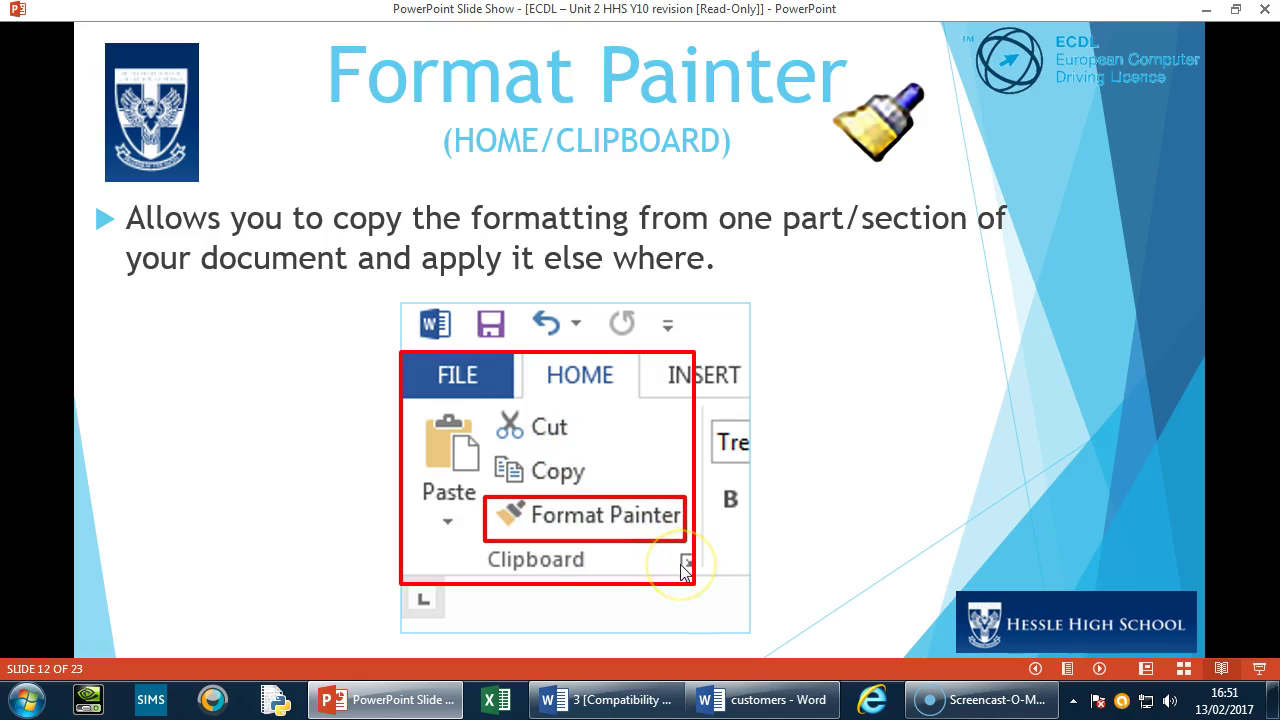
scroll(760, 594, up, 1)
scroll(800, 640, down, 1)
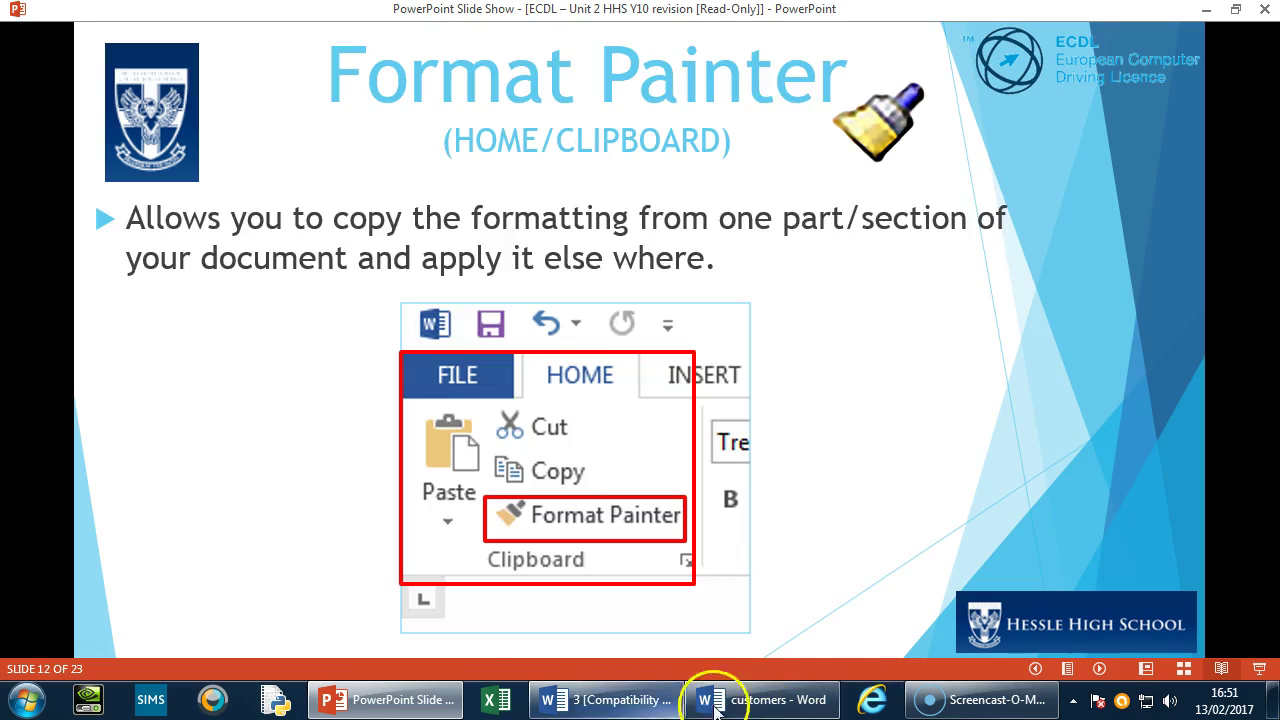
Step: Switch back to the letter in Word and preview the mail merge results in place of the merge fields
click(655, 704)
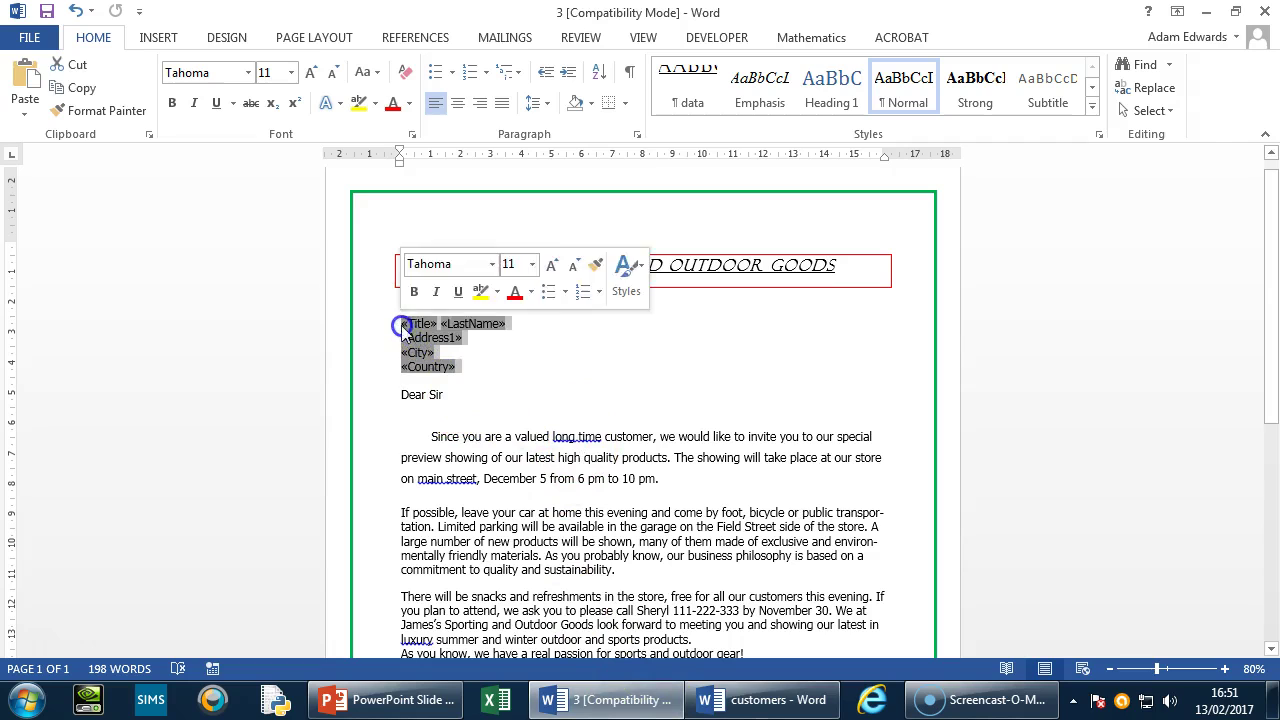
click(644, 350)
click(505, 37)
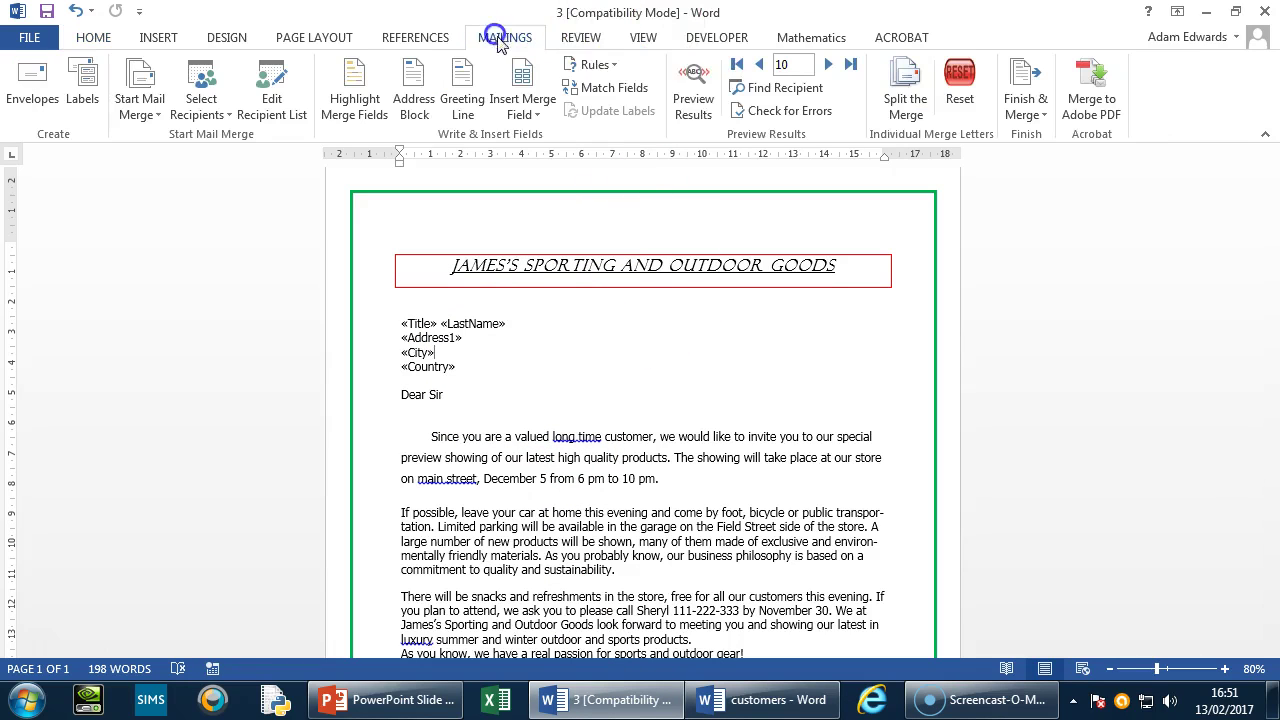
click(693, 90)
Step: Make the recipient's address block bold, italic and underlined, with red text and yellow highlighting
click(462, 350)
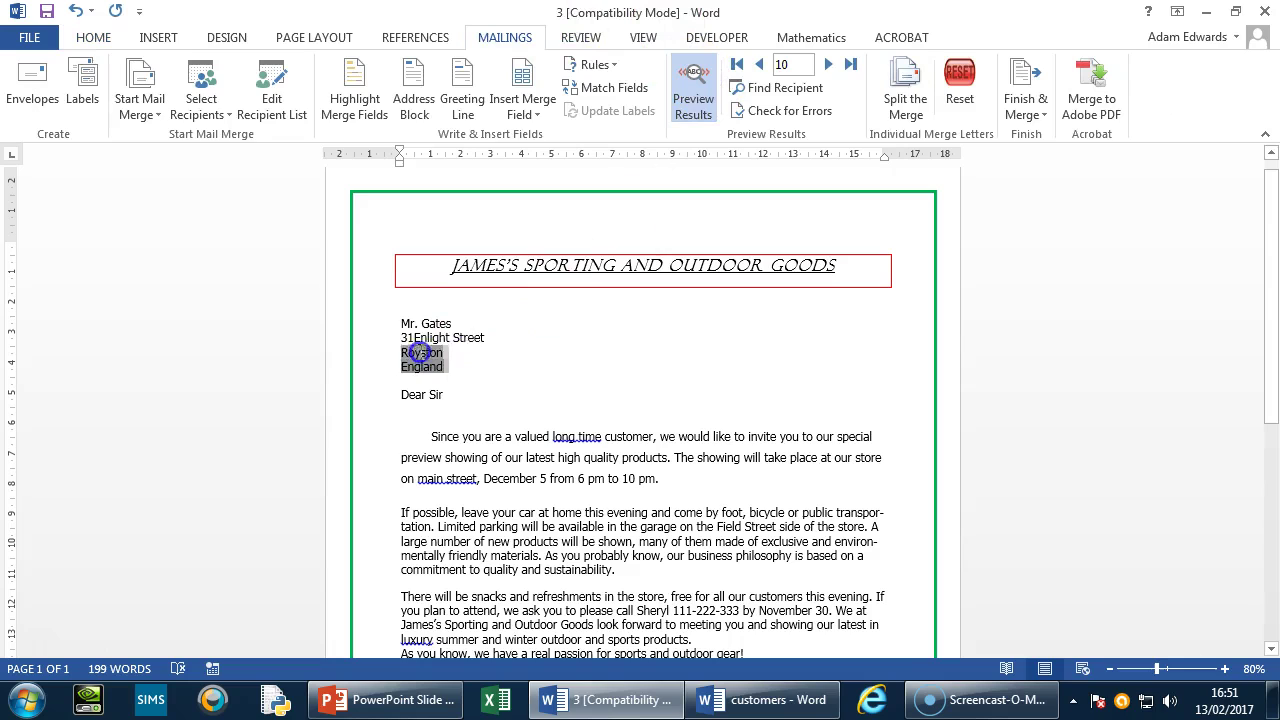
click(93, 37)
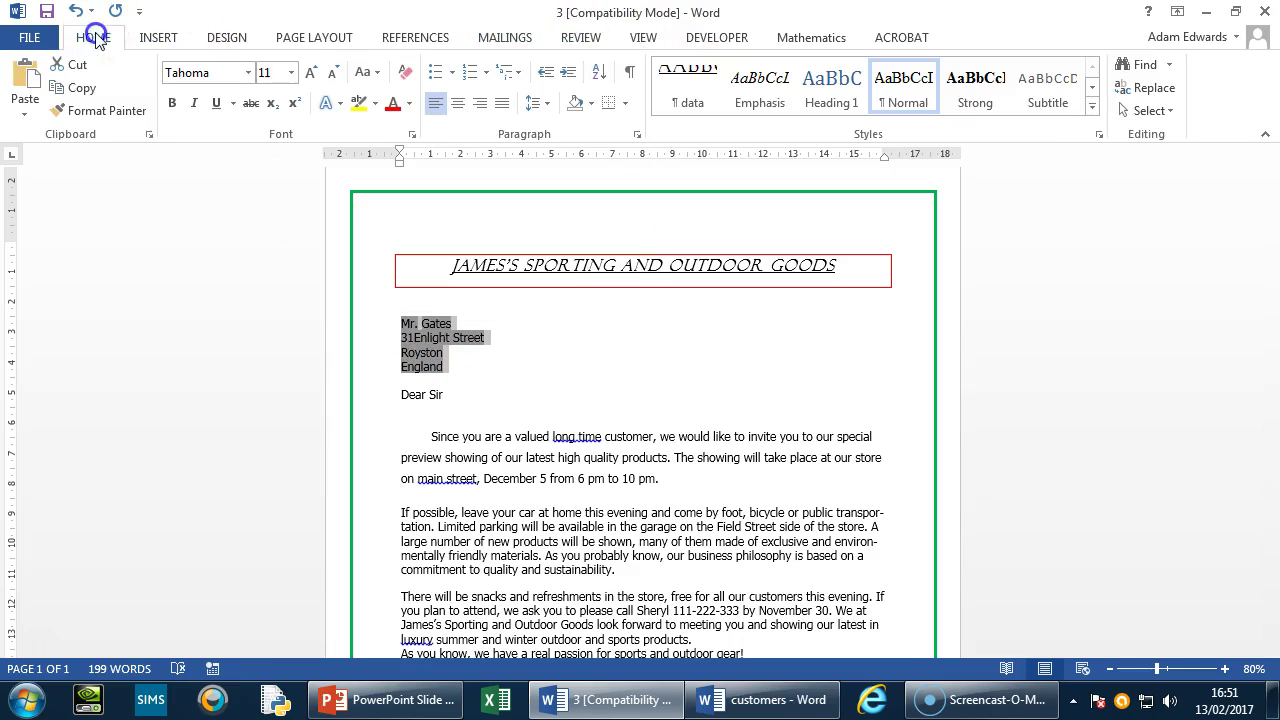
click(172, 103)
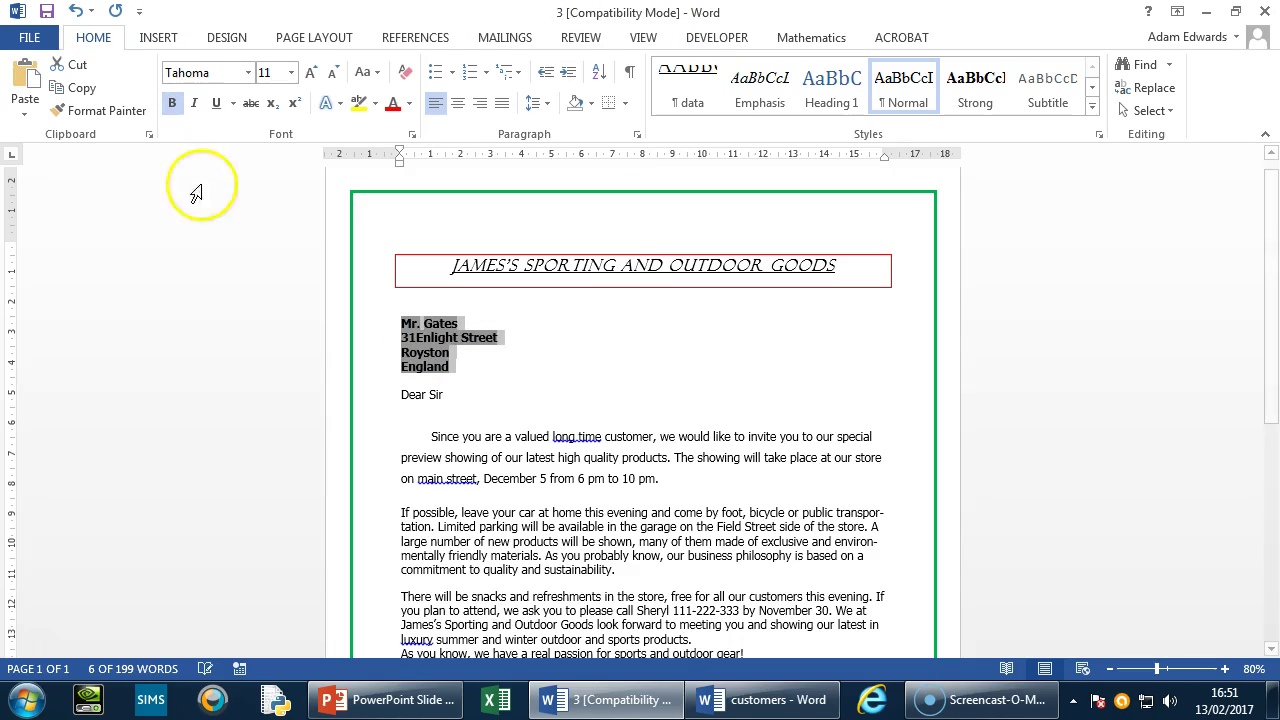
click(190, 106)
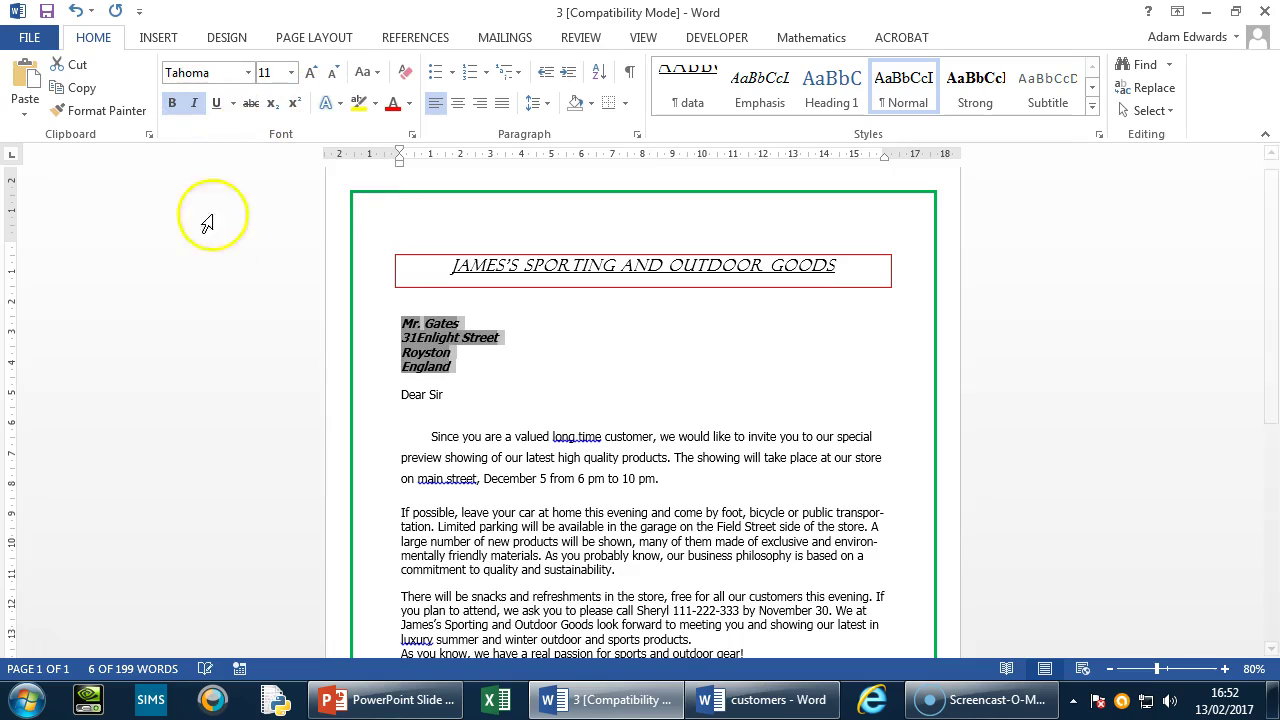
click(215, 104)
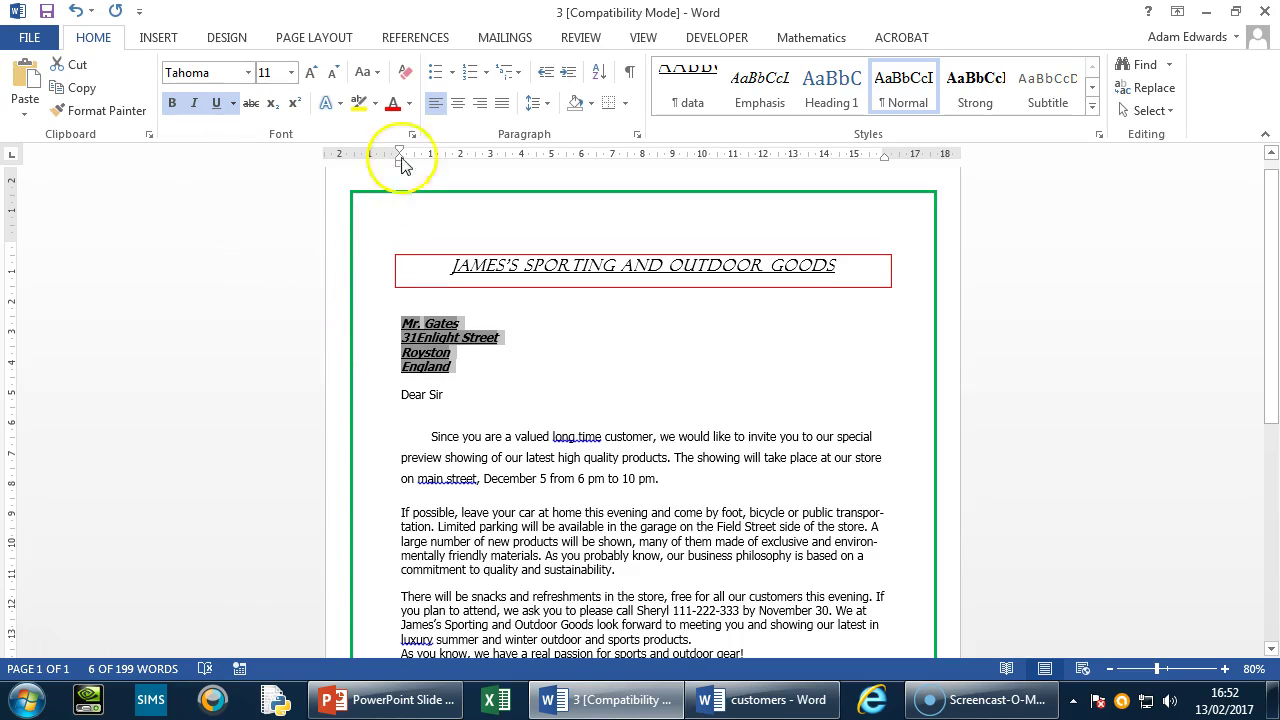
click(391, 106)
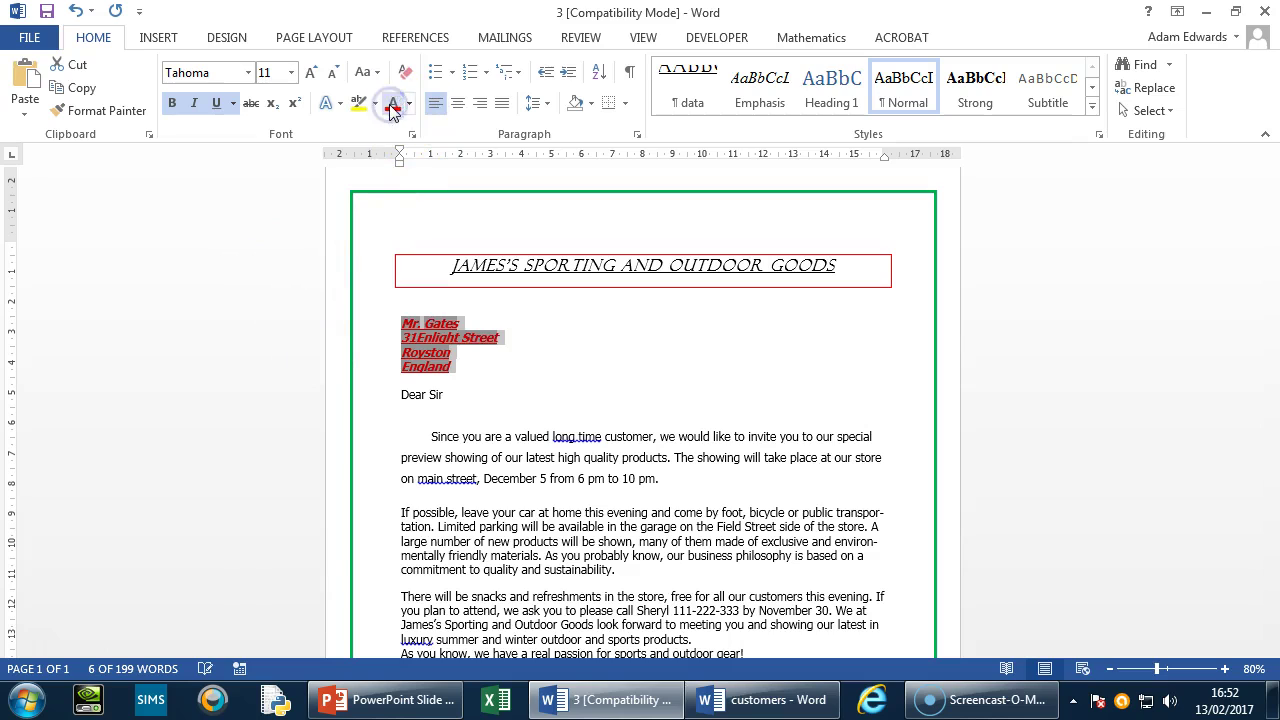
click(358, 105)
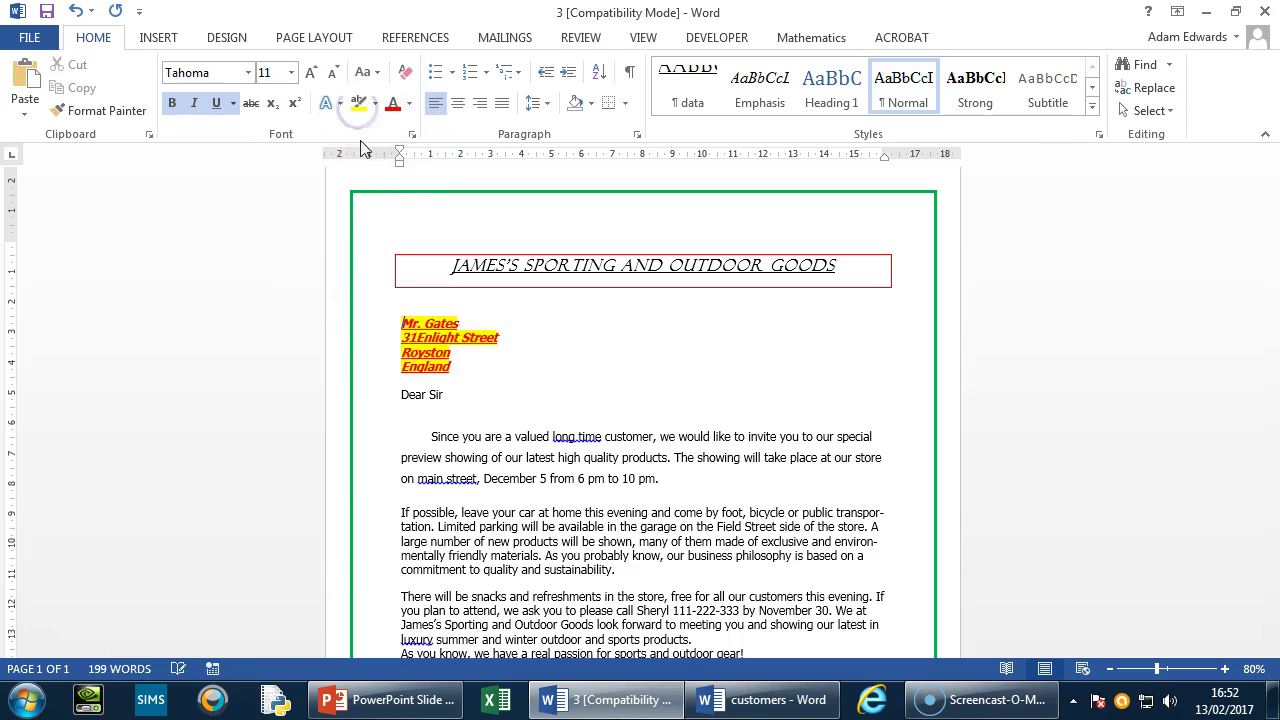
click(572, 392)
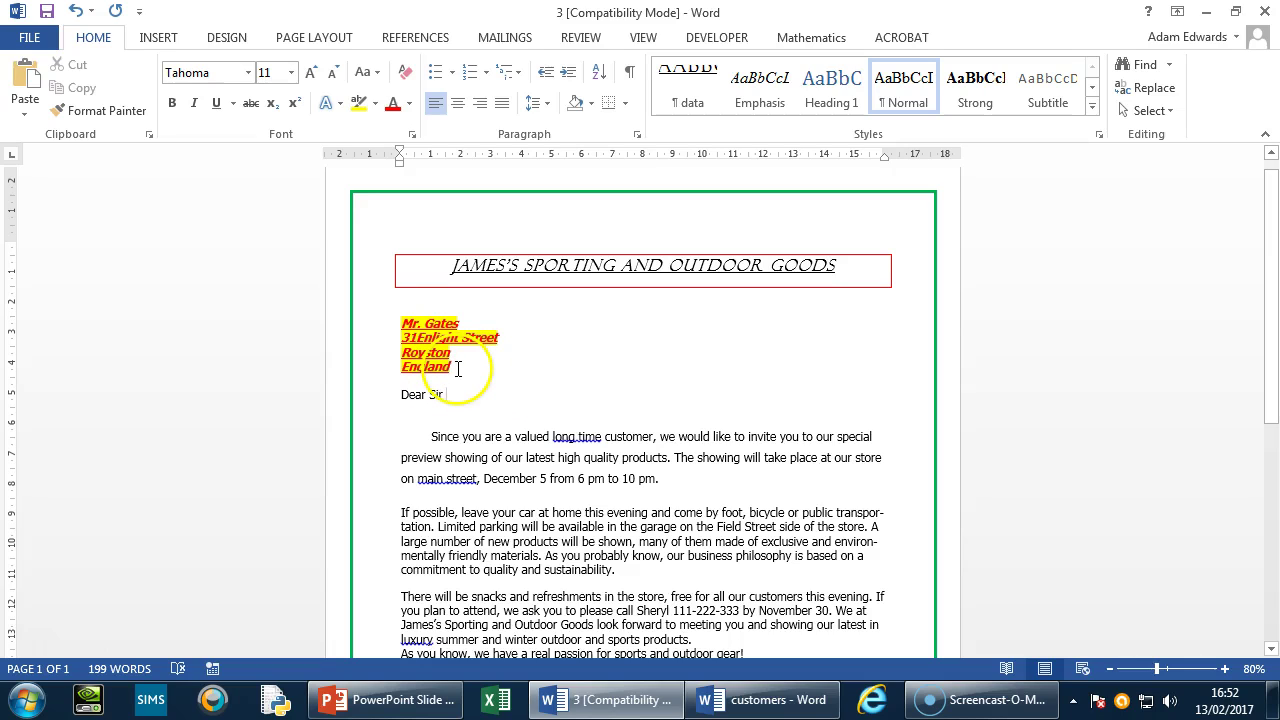
Step: Copy the formatting of the address block's last line onto the "Dear Sir" greeting with Format Painter
double_click(409, 367)
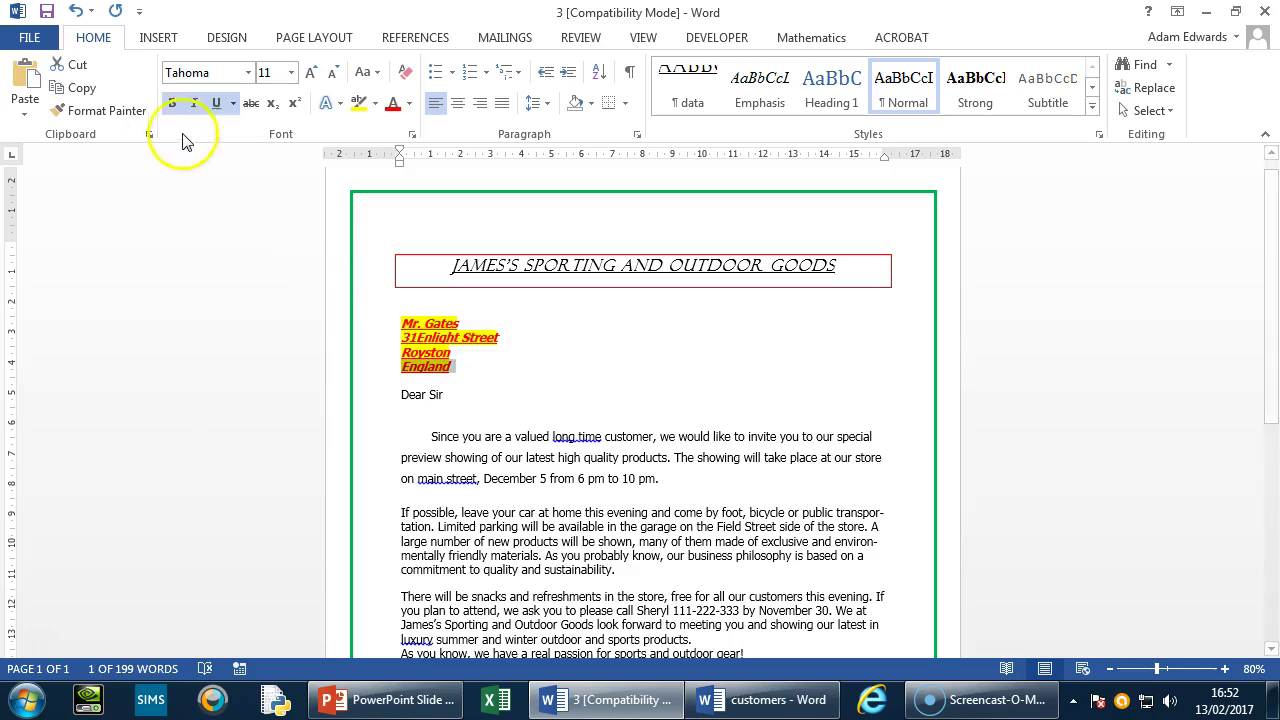
click(104, 113)
mouse_move(389, 400)
mouse_down()
mouse_move(443, 405)
mouse_move(397, 397)
mouse_up()
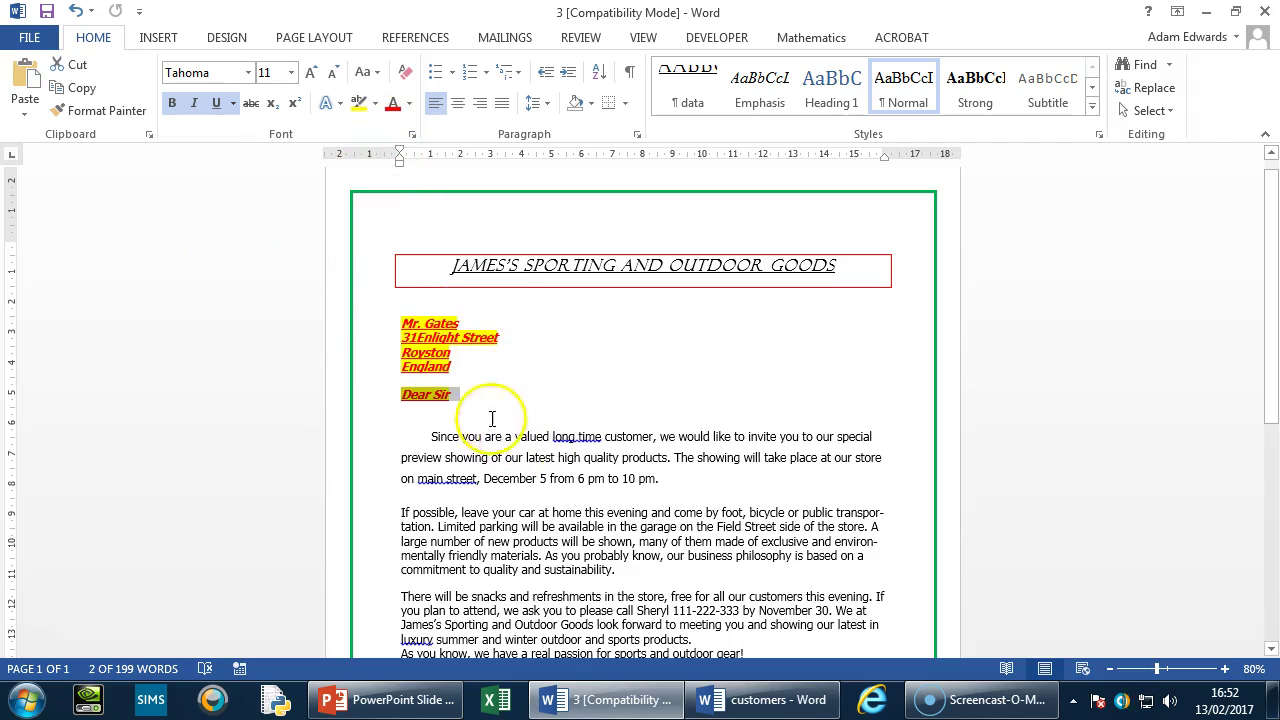
Step: Try copying the "Dear Sir" formatting onto the first body paragraph with Format Painter, and undo the change
drag(450, 396, 420, 400)
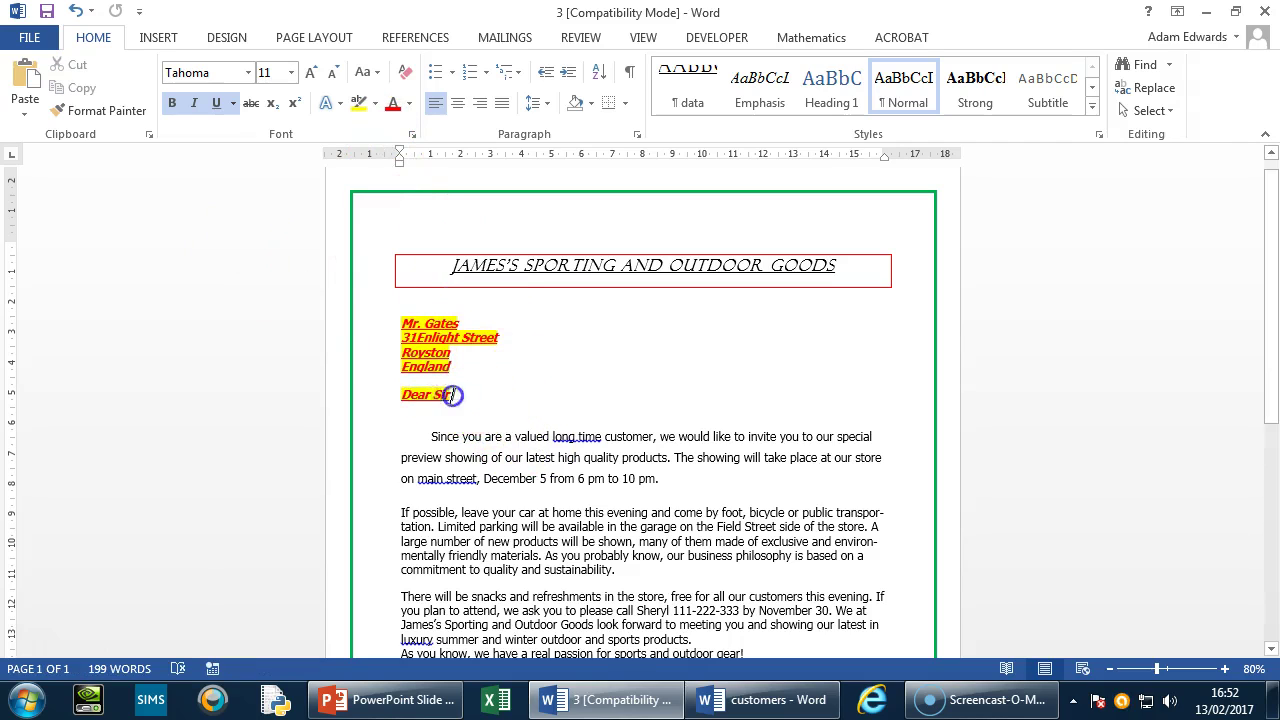
click(112, 111)
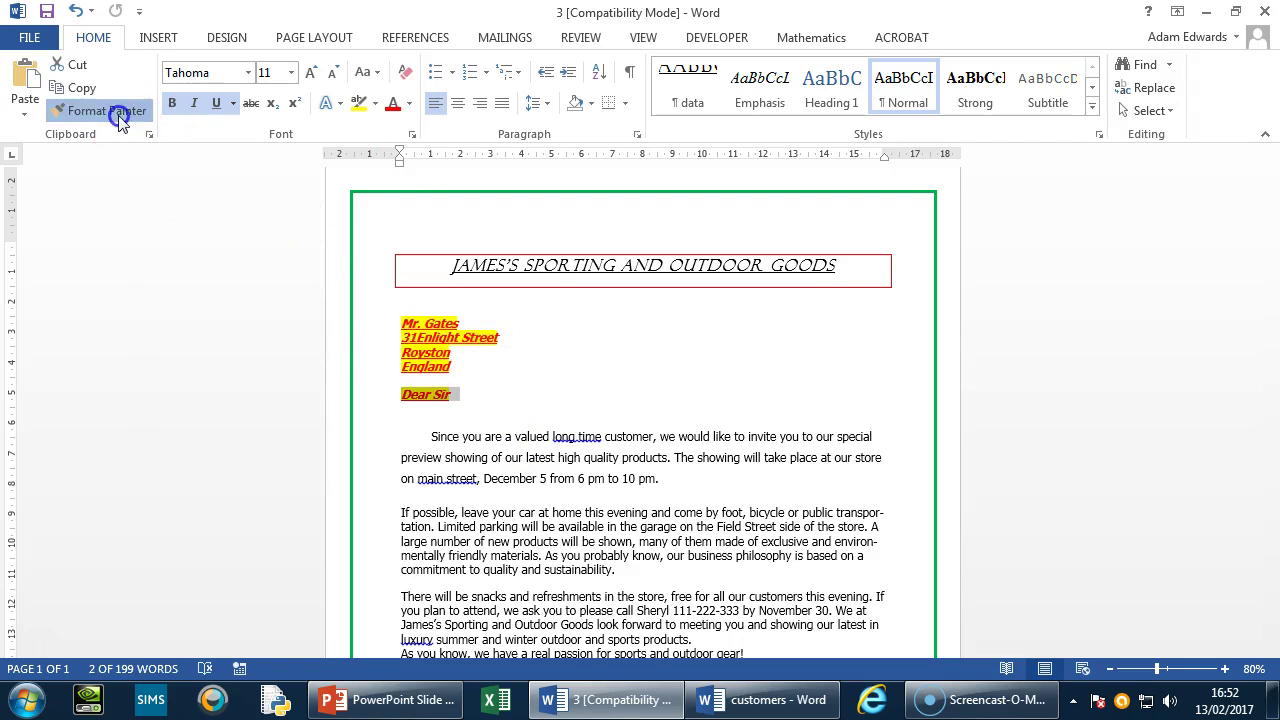
drag(424, 430, 658, 482)
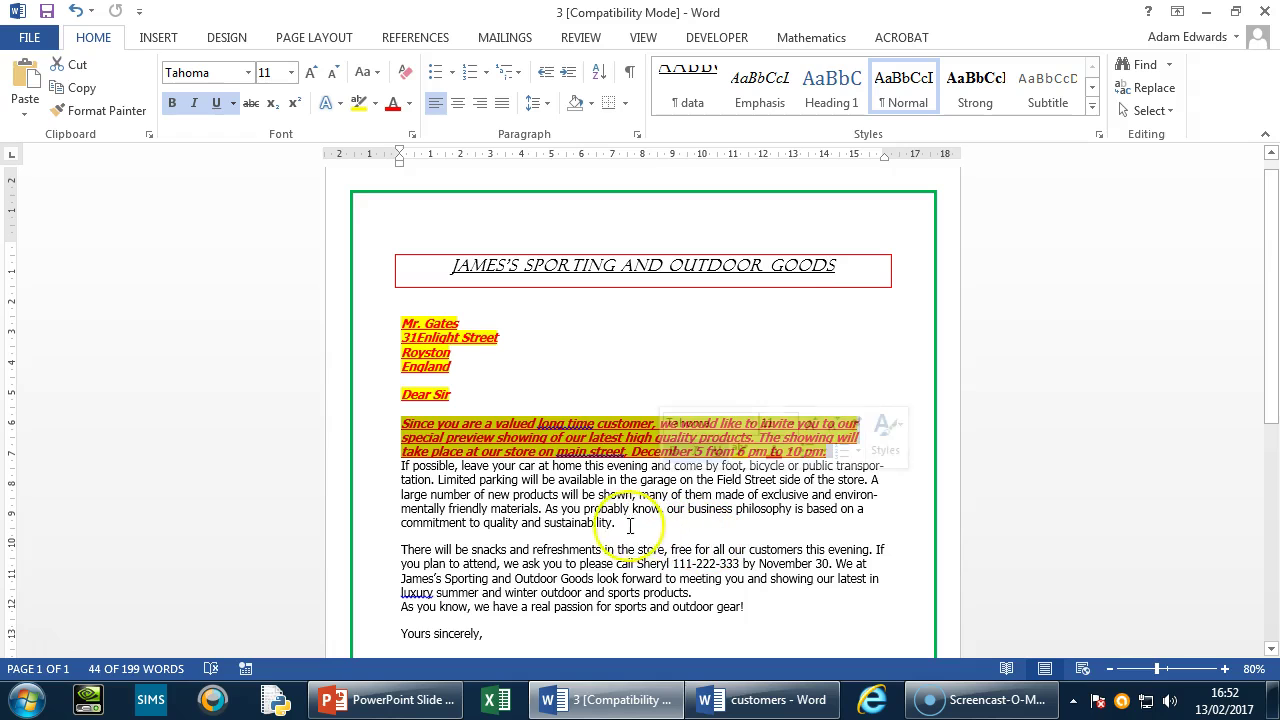
click(75, 10)
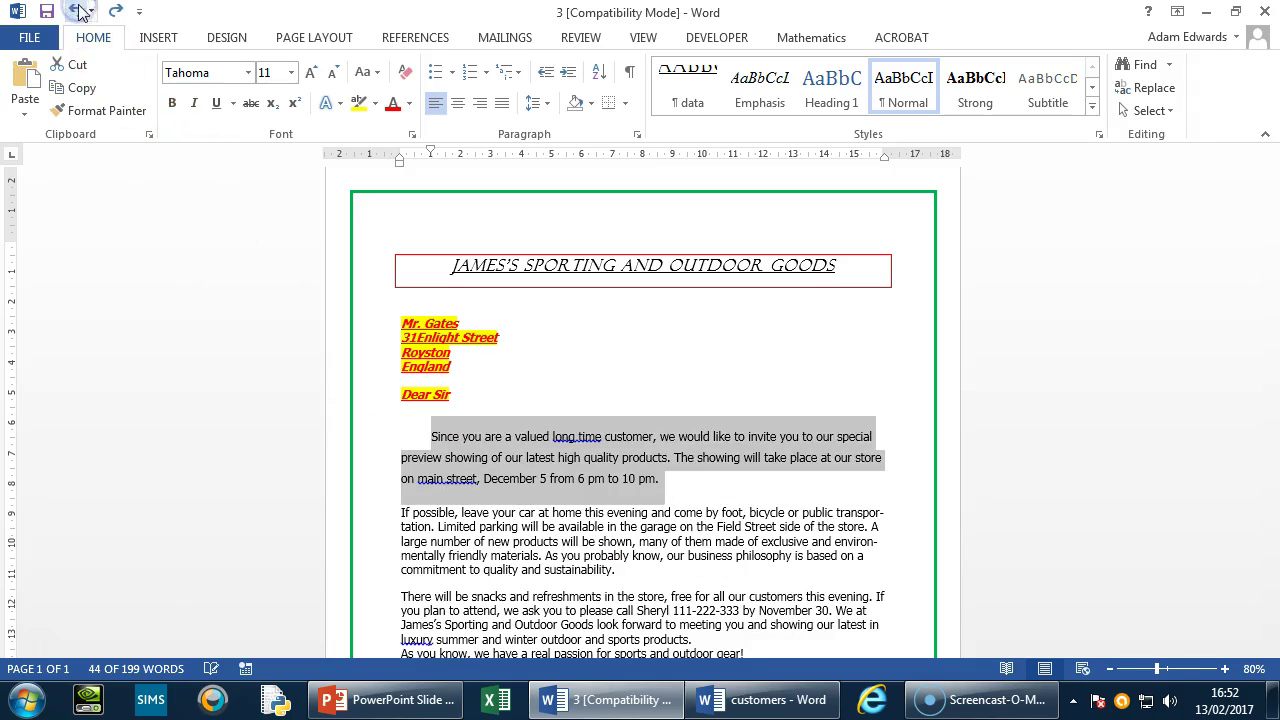
click(731, 474)
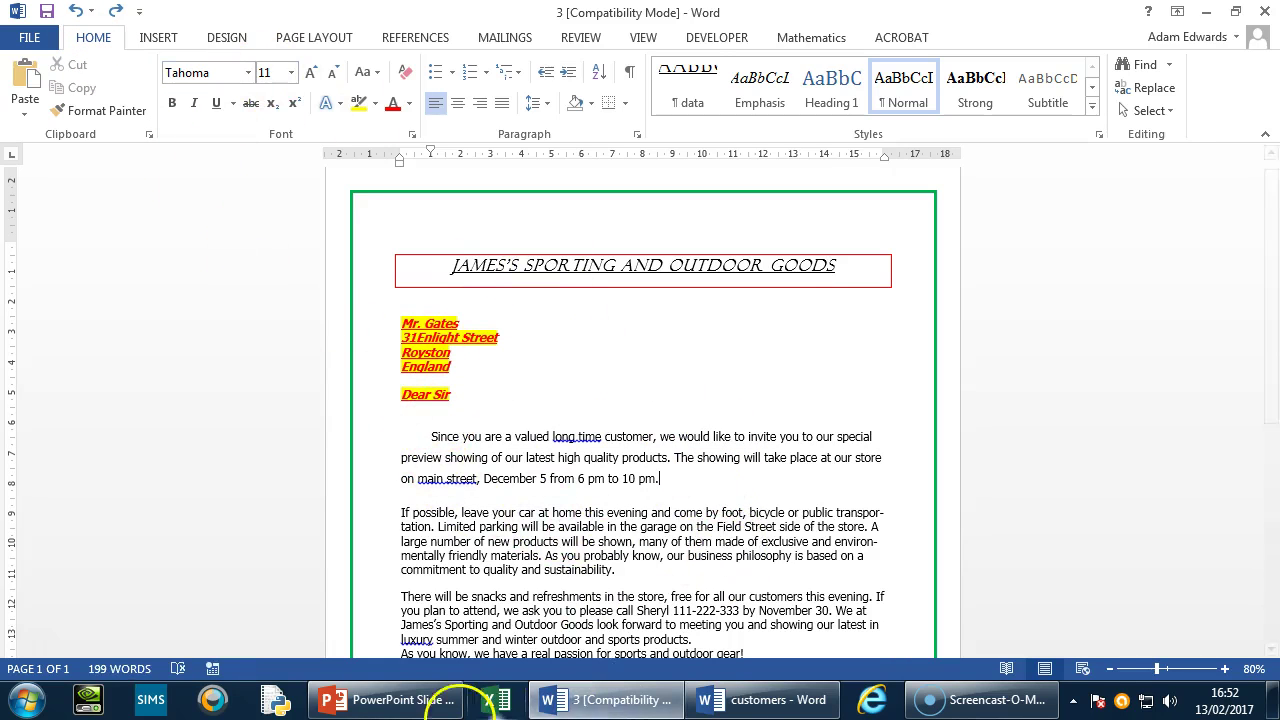
Step: Switch to the PowerPoint slide show and advance to the Subscript & Superscript slide, showing its callouts
click(410, 702)
key(Right)
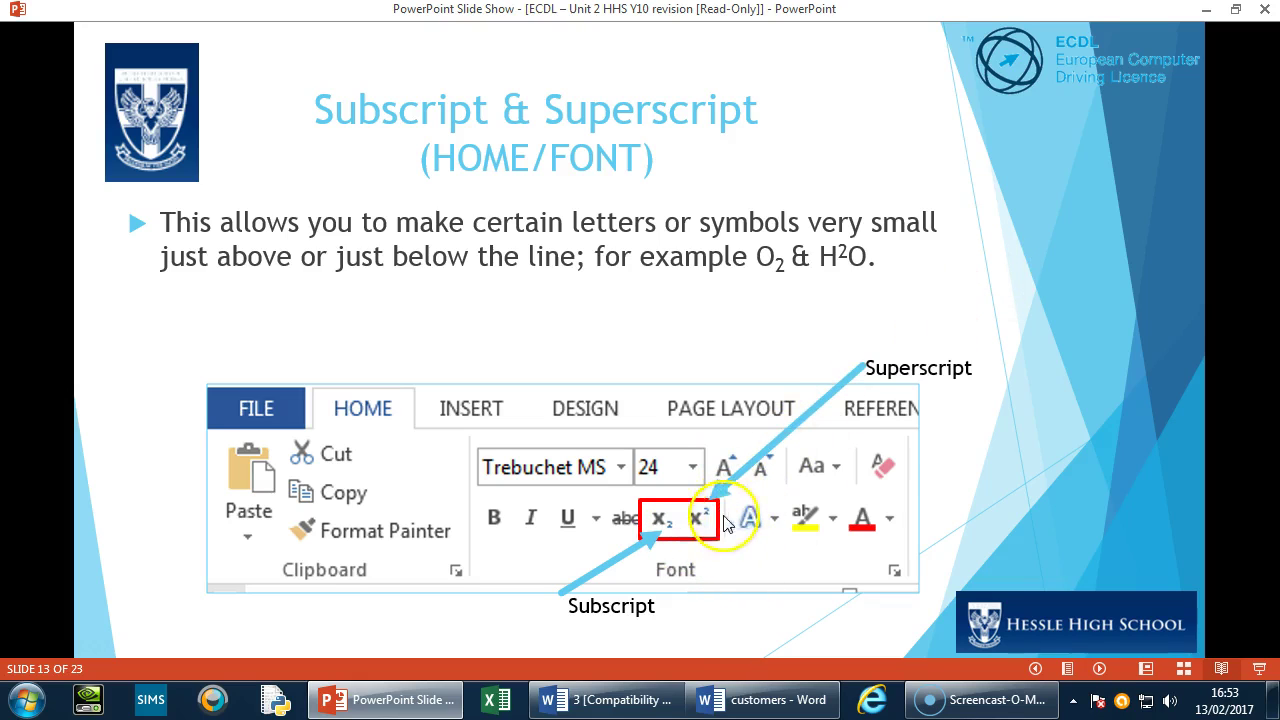
scroll(820, 555, down, 1)
scroll(820, 555, up, 1)
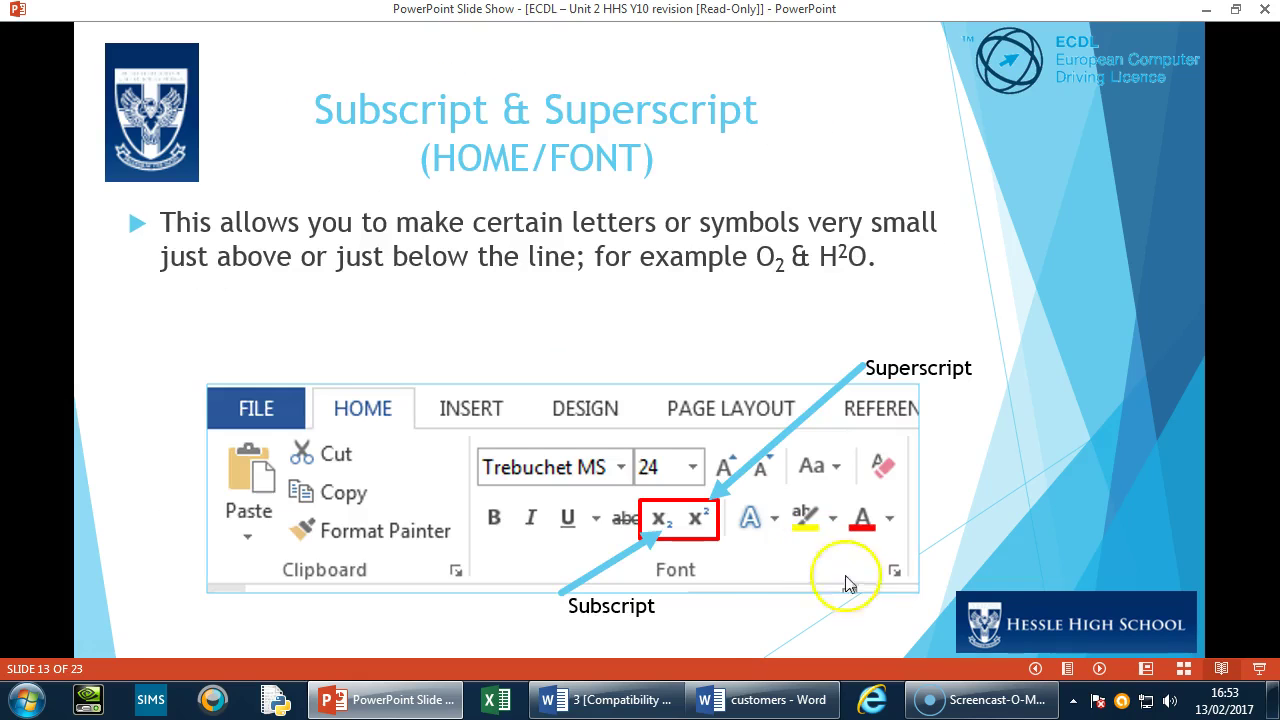
Step: Switch to the letter in Word and insert a copyright symbol (©) directly after the sender's name in the signature
click(780, 700)
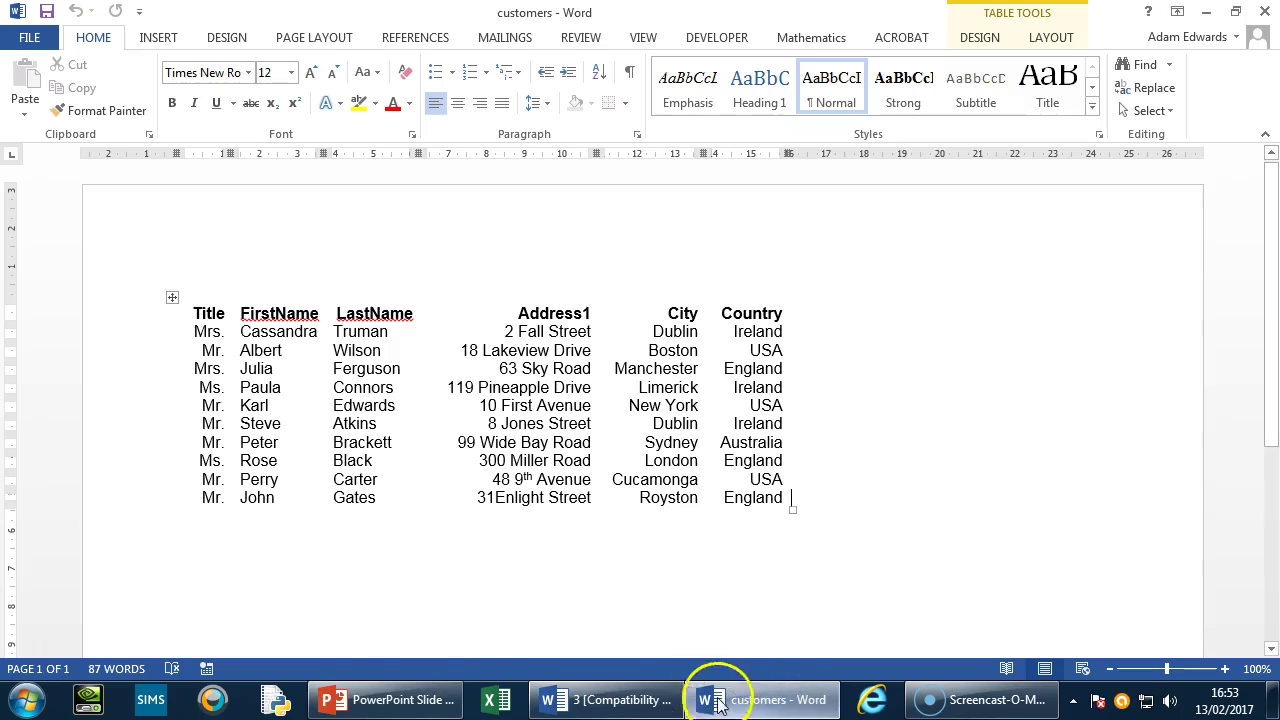
click(600, 700)
scroll(630, 512, down, 3)
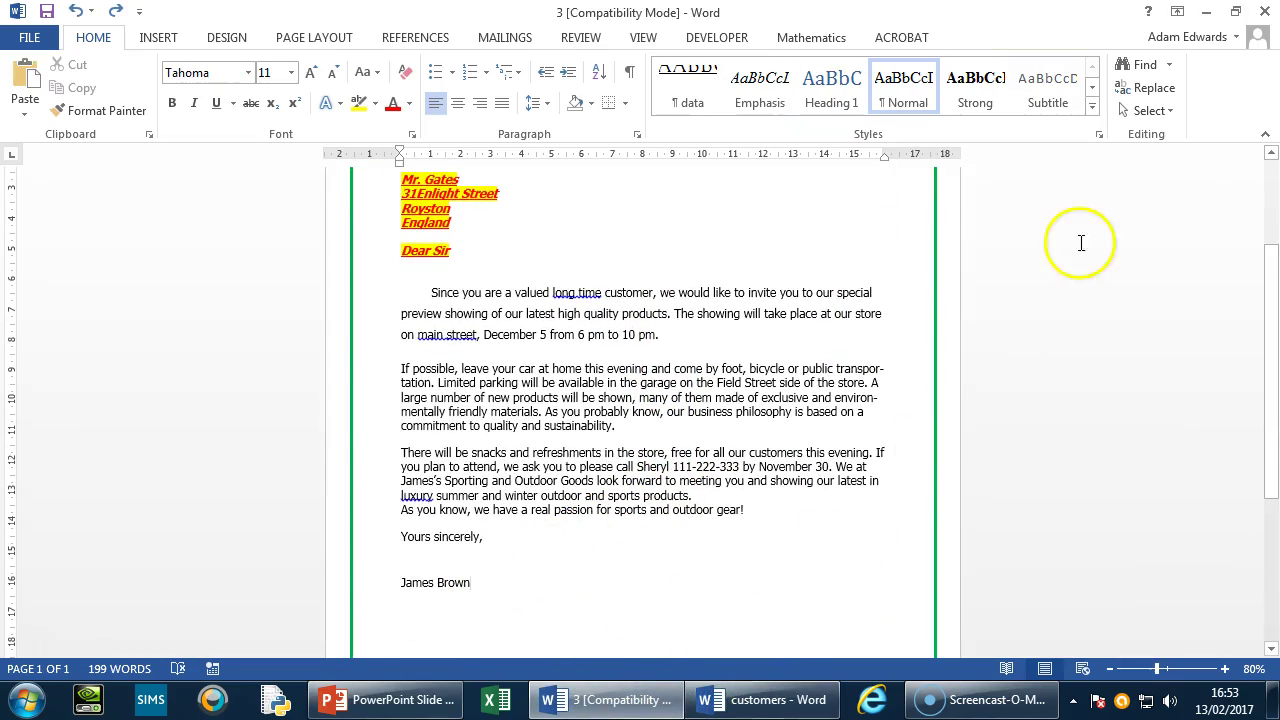
click(158, 38)
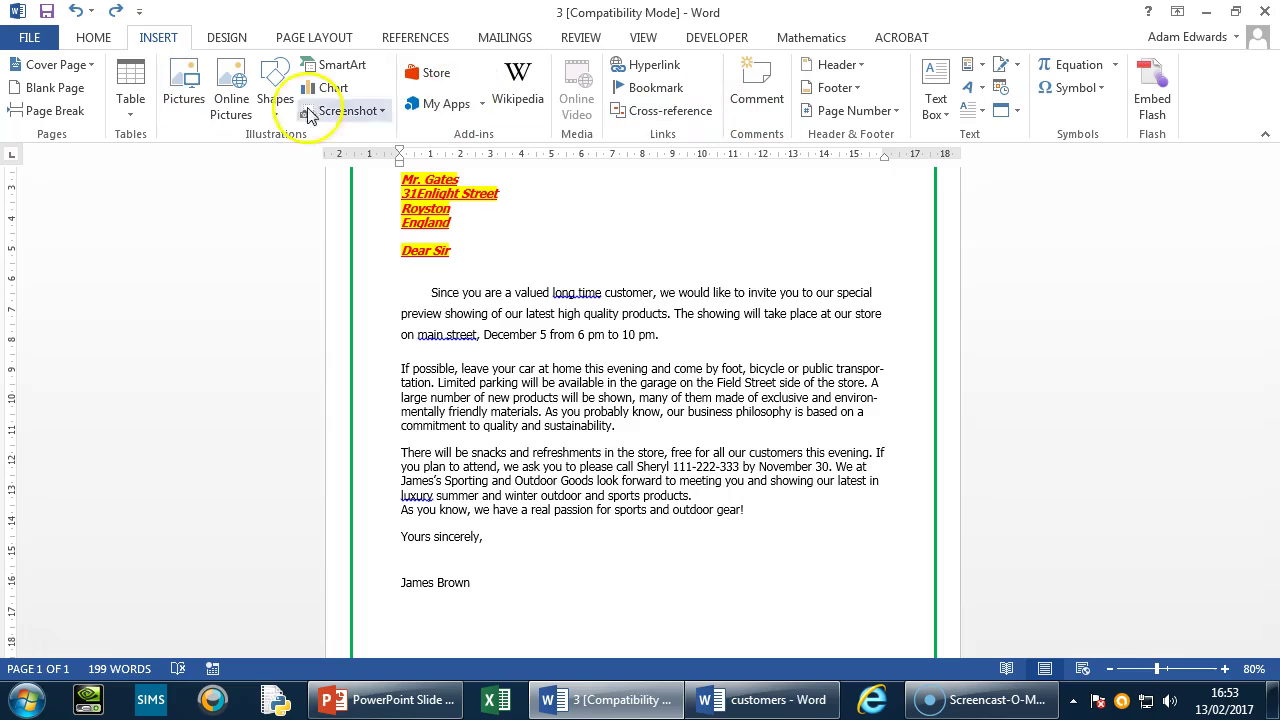
click(1104, 88)
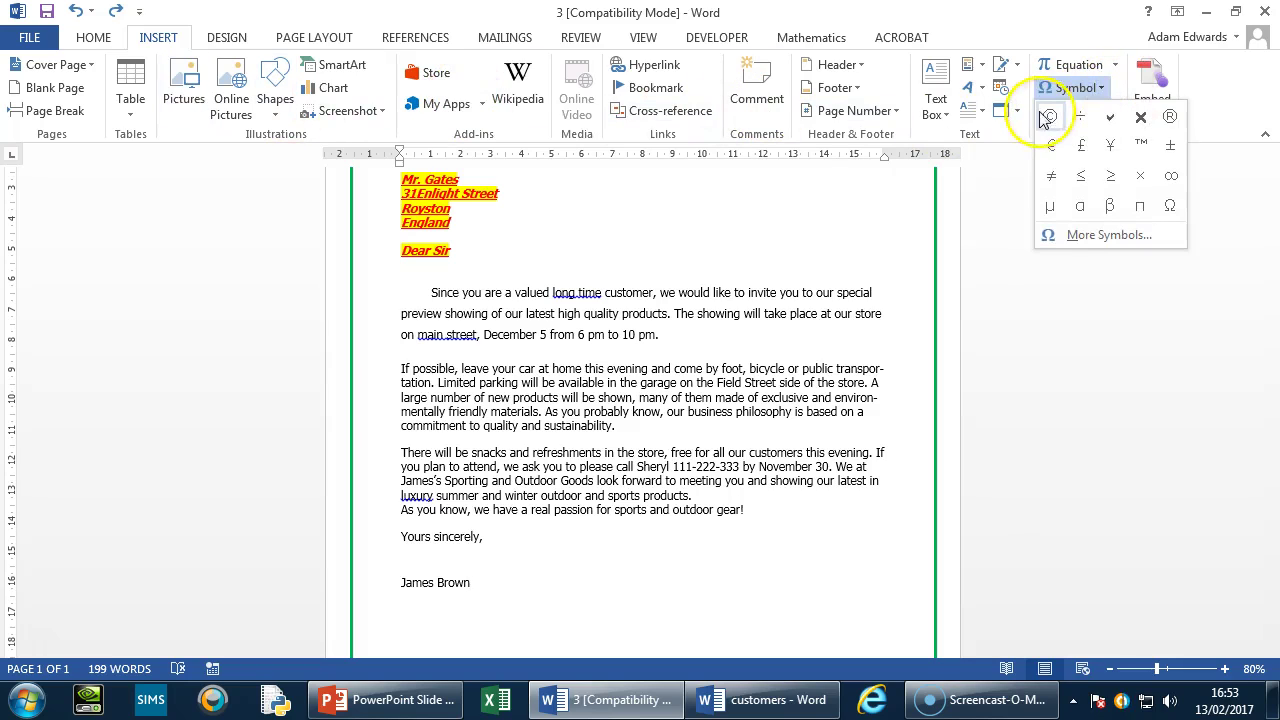
click(1050, 116)
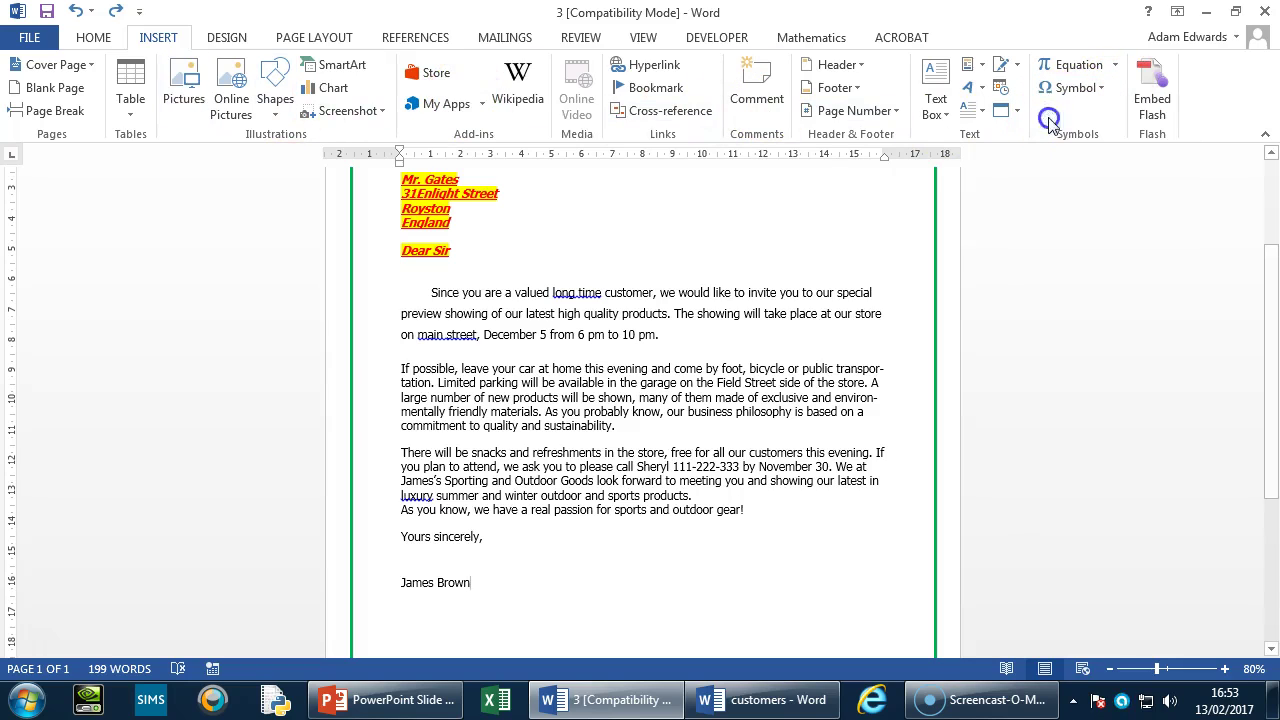
Step: Format the copyright symbol after the signature name as superscript
double_click(473, 582)
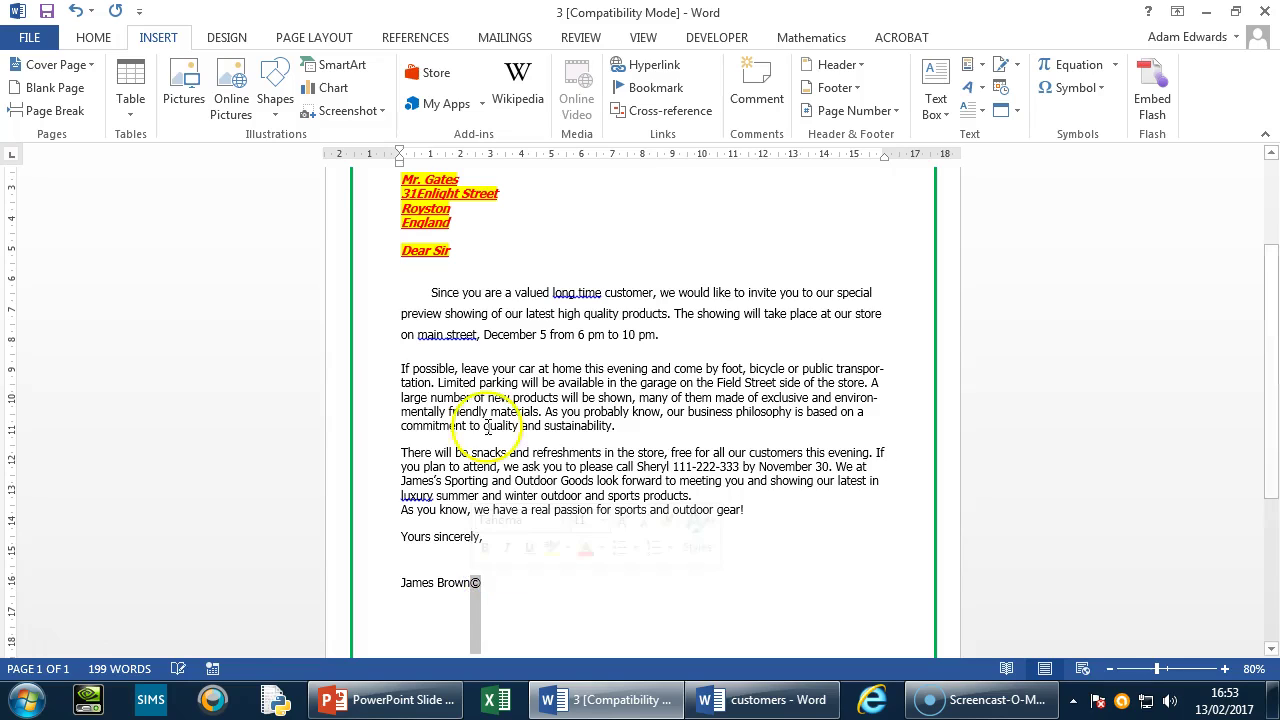
click(82, 37)
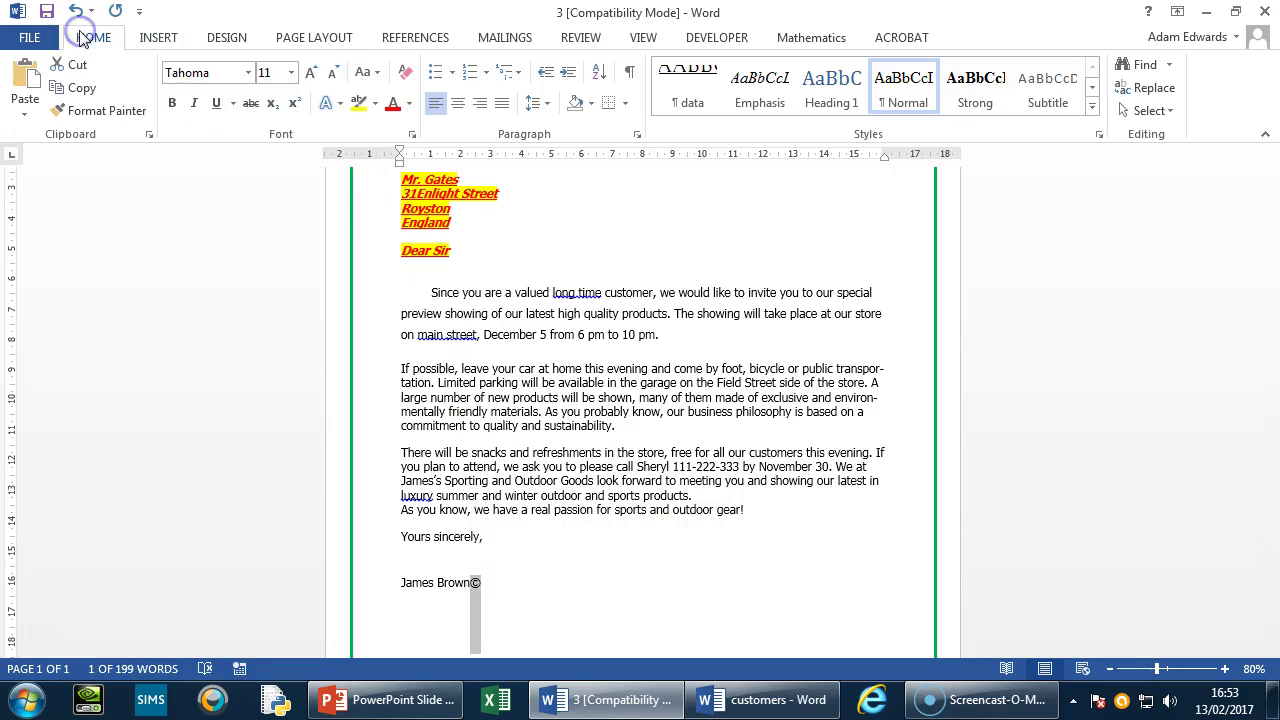
click(295, 105)
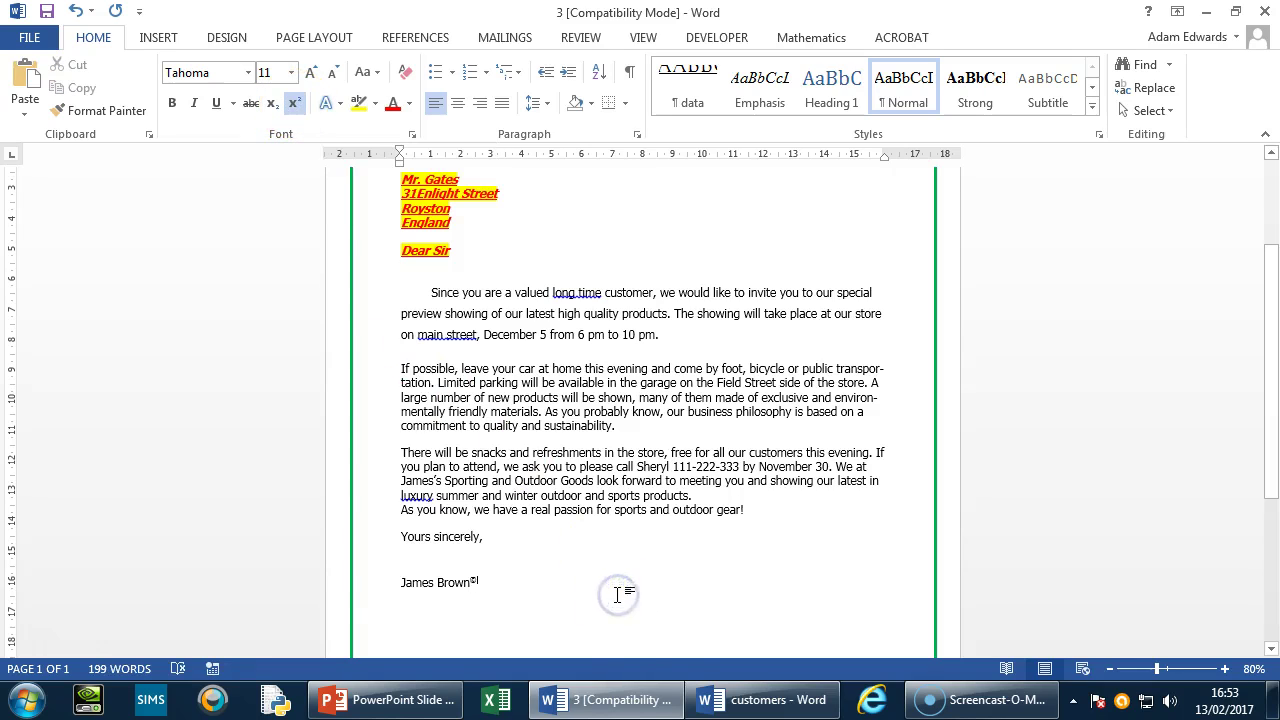
Step: Switch to the PowerPoint slide show and advance to the Clip Art – Online Pictures slide, showing its red highlight boxes
click(415, 697)
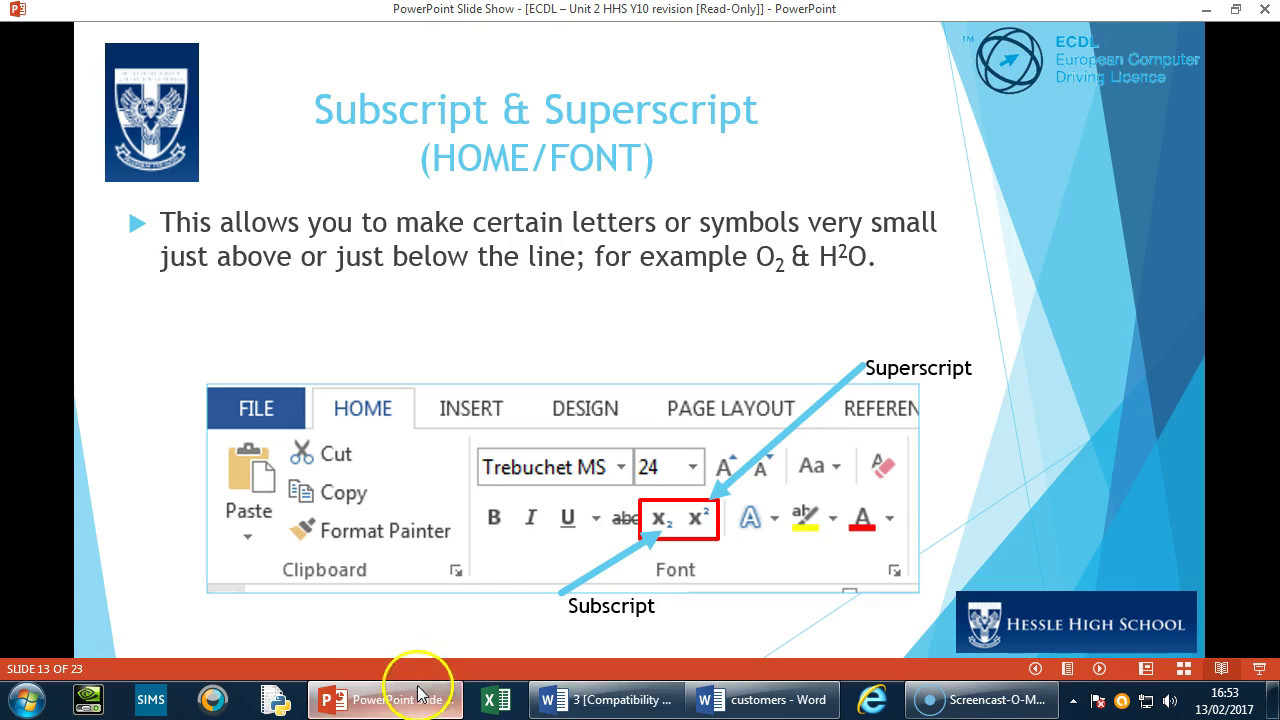
click(812, 437)
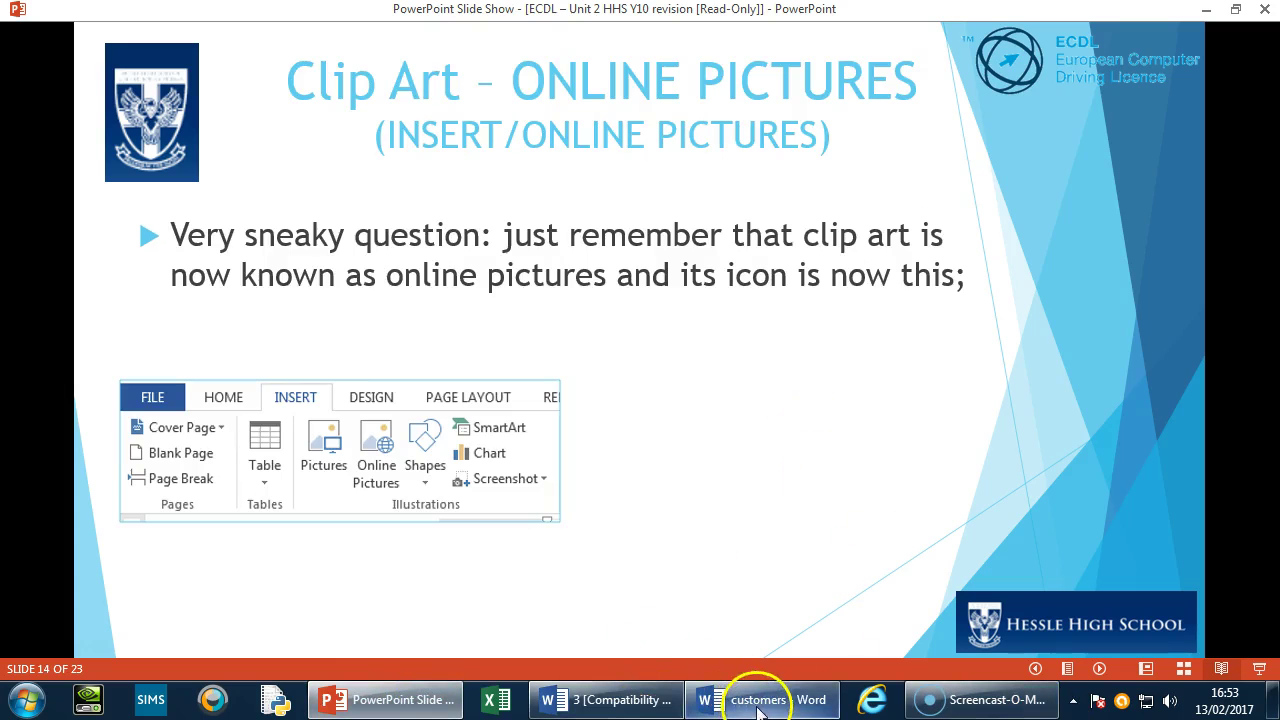
mouse_move(749, 694)
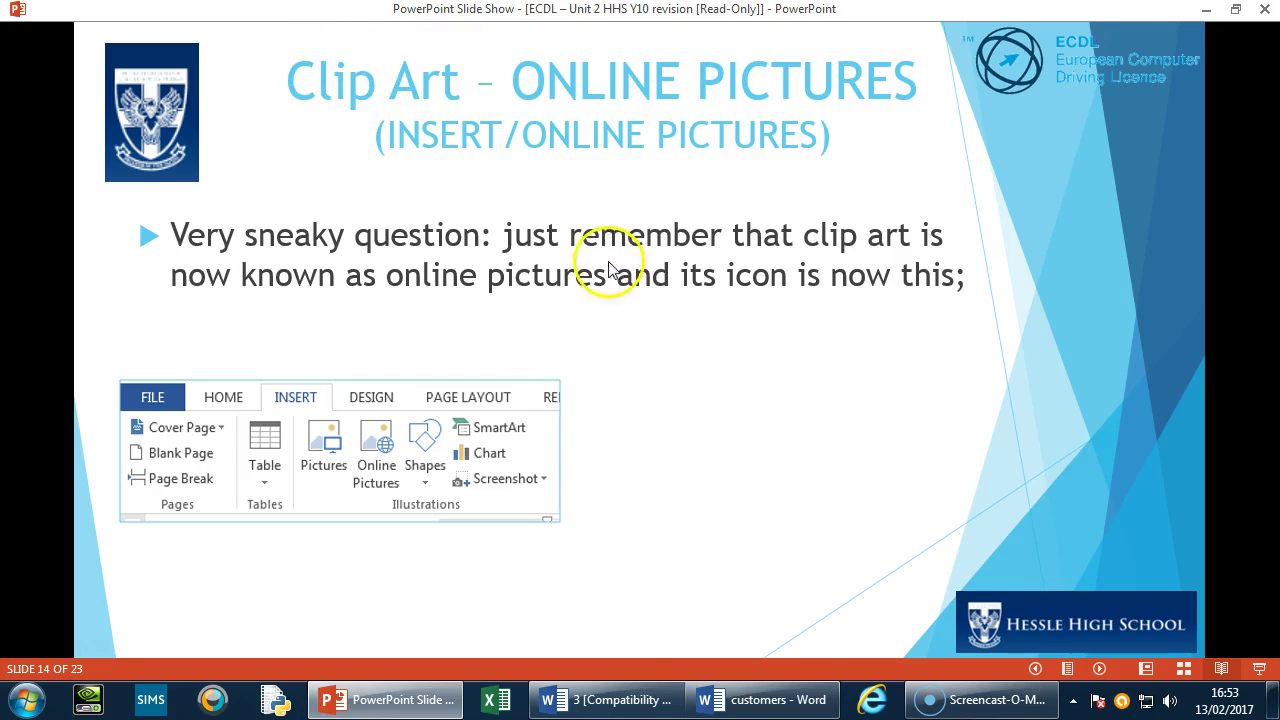
click(606, 306)
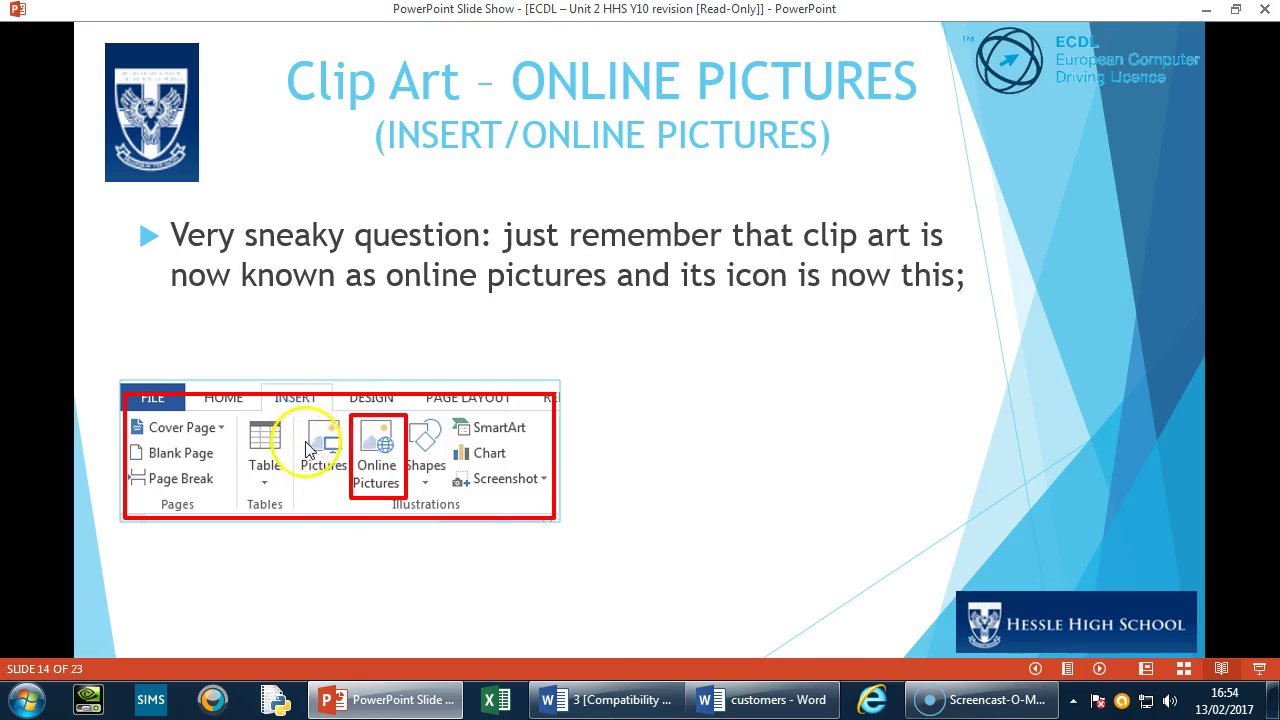
Step: Switch to the letter in Word and insert the "orange" picture from the Pictures library three lines below the signature
click(628, 700)
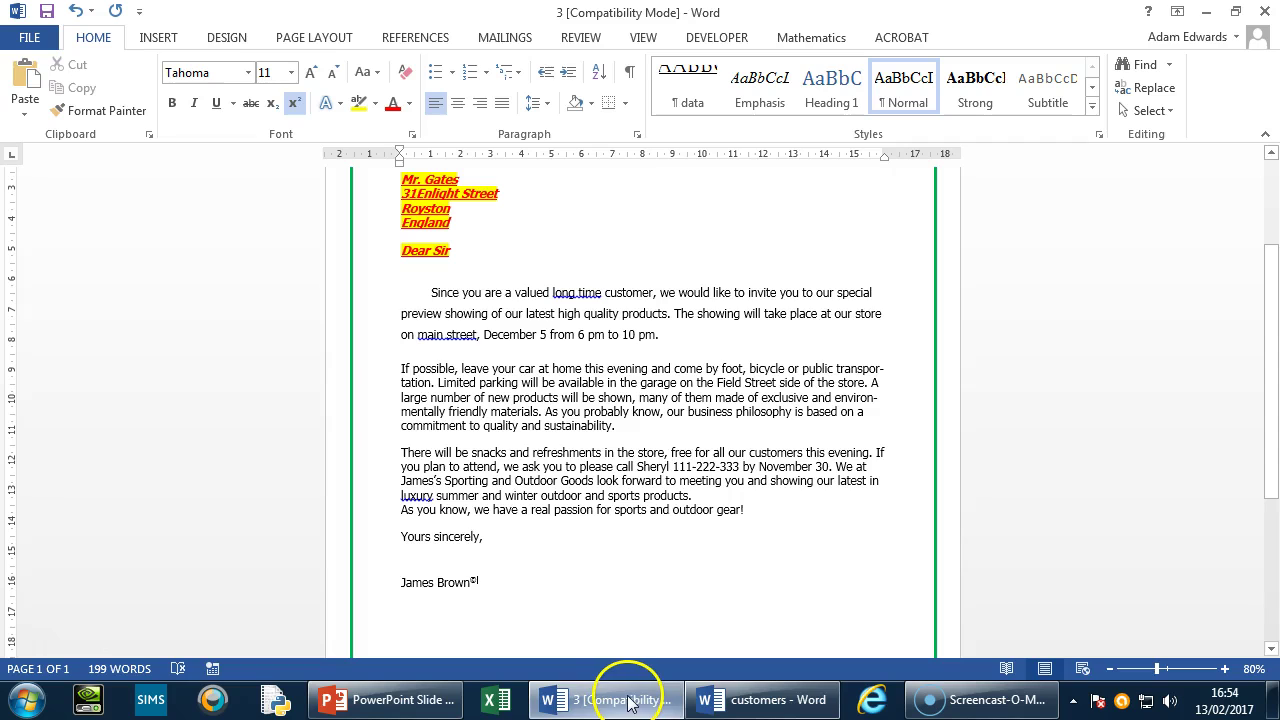
click(523, 580)
key(Return)
key(Return)
key(Return)
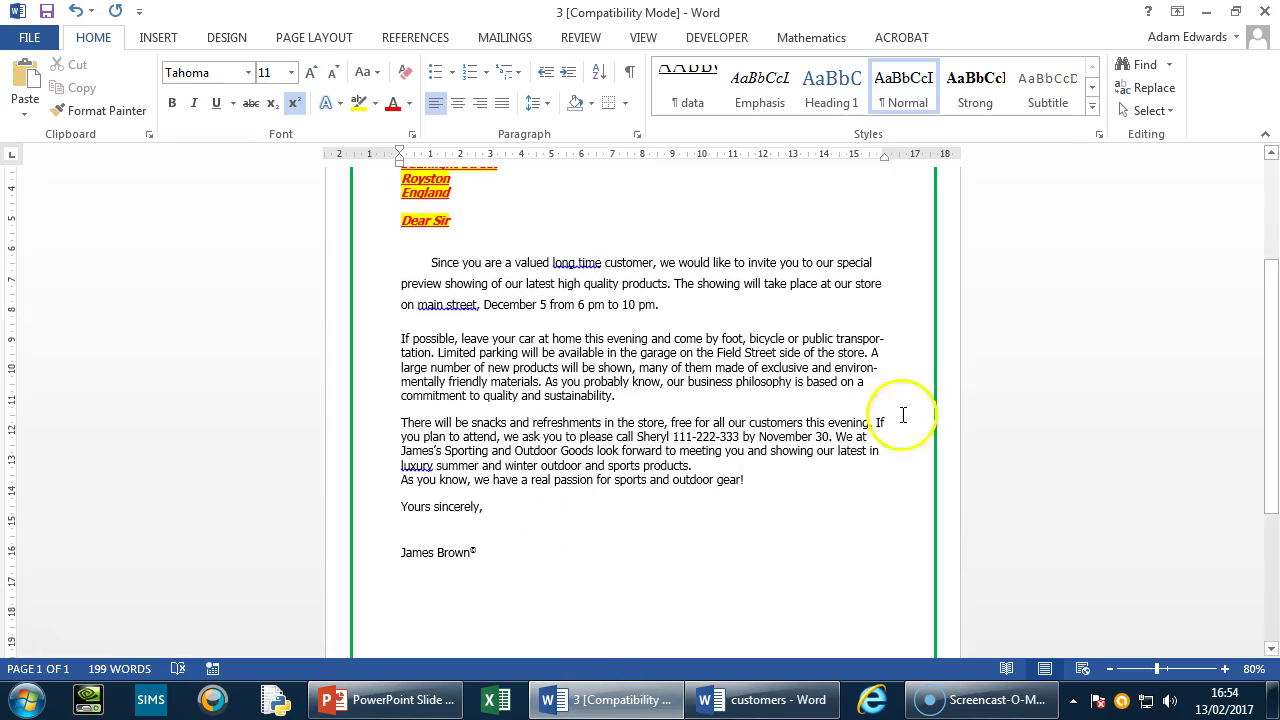
click(180, 37)
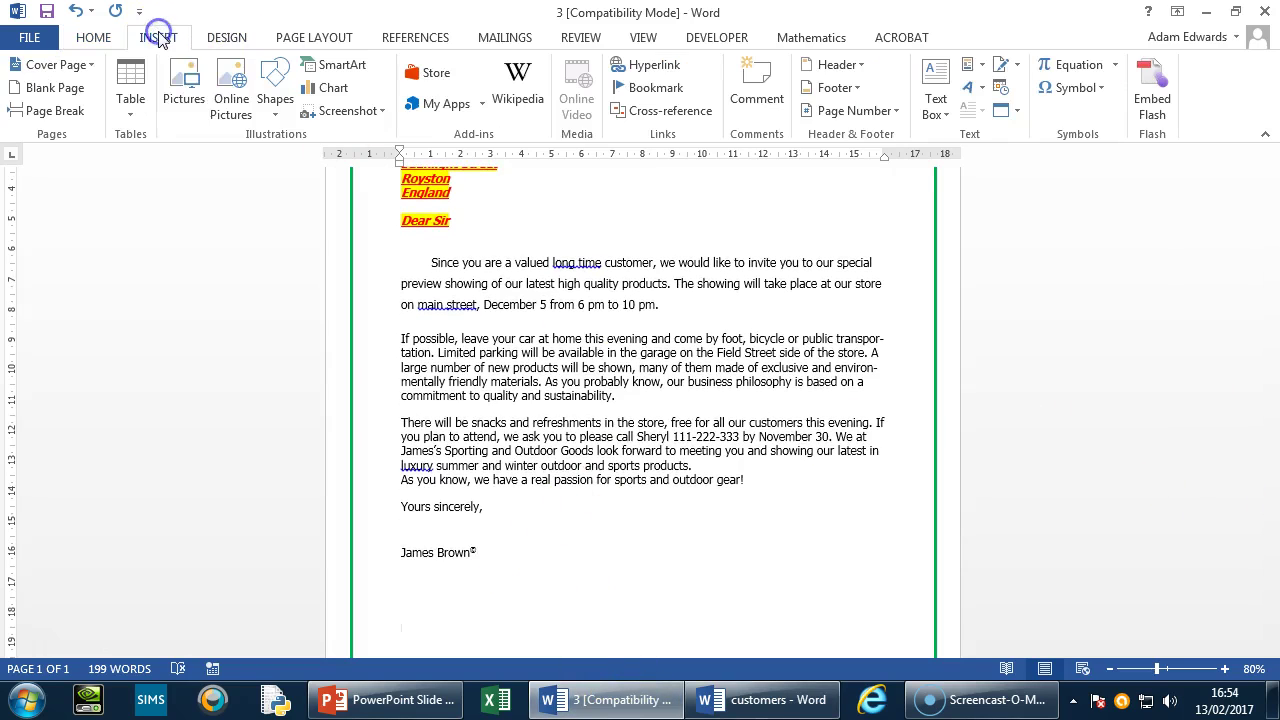
click(190, 90)
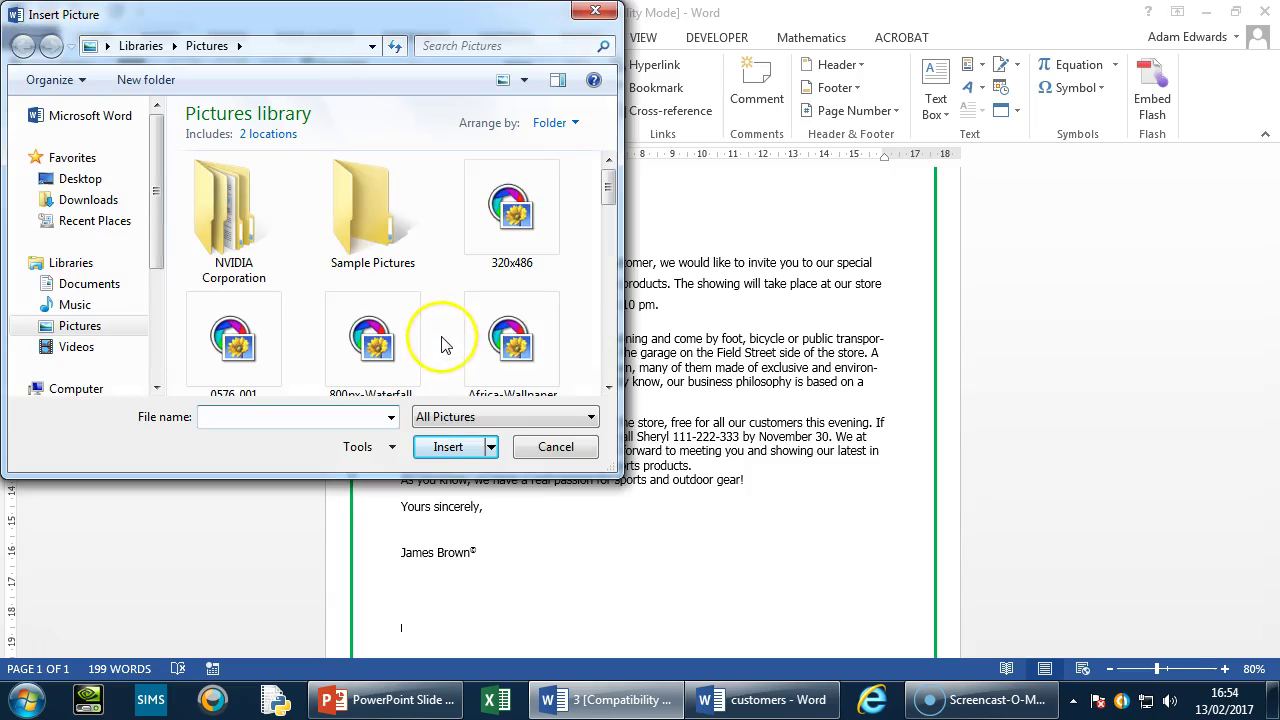
drag(607, 186, 603, 263)
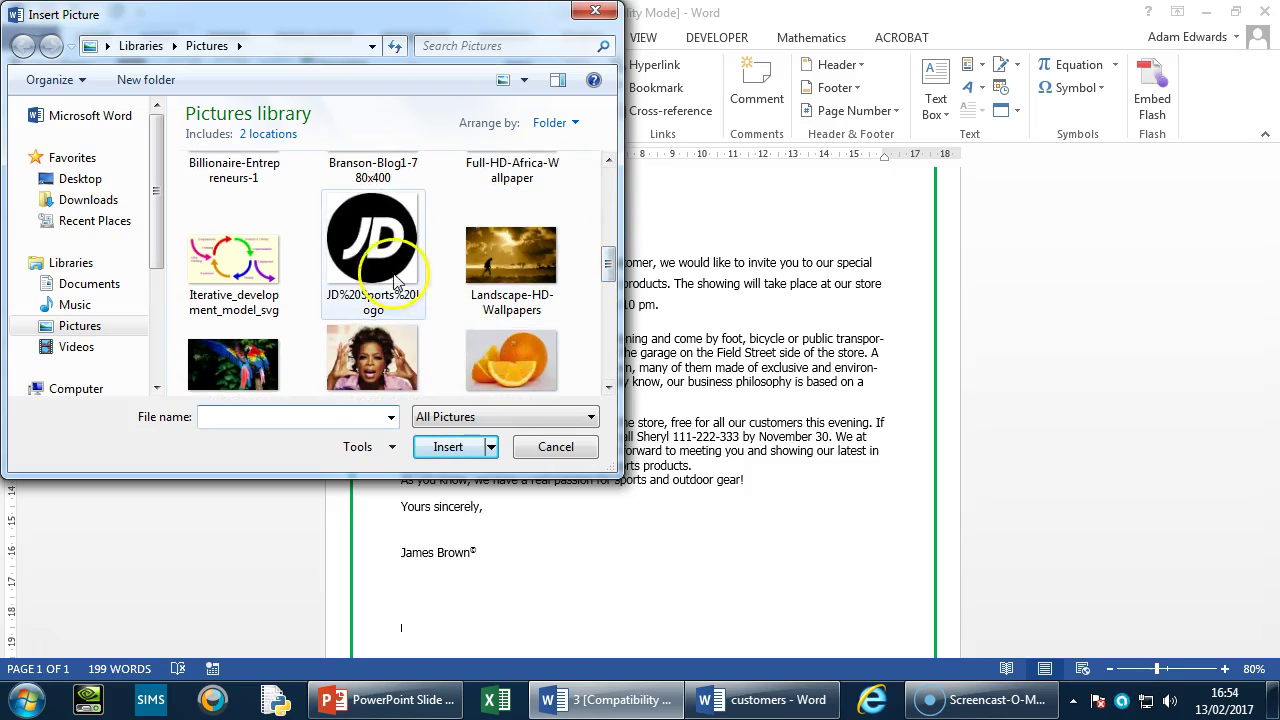
click(505, 365)
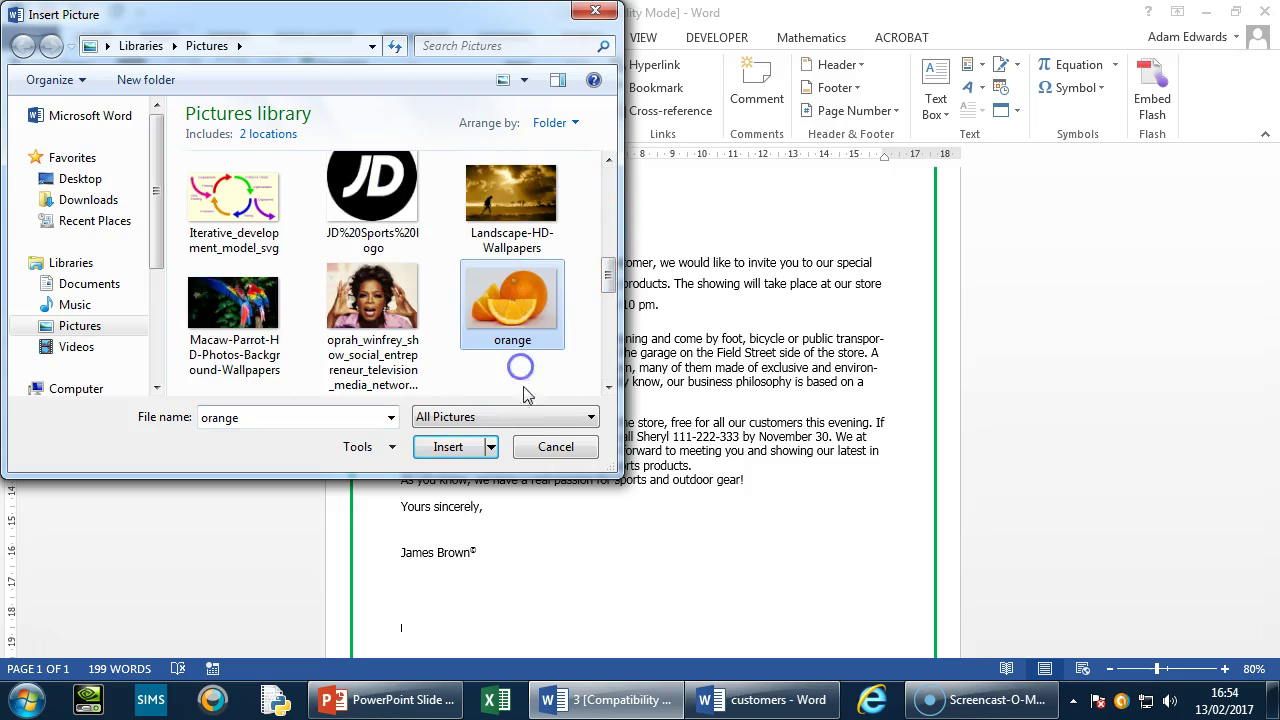
click(450, 447)
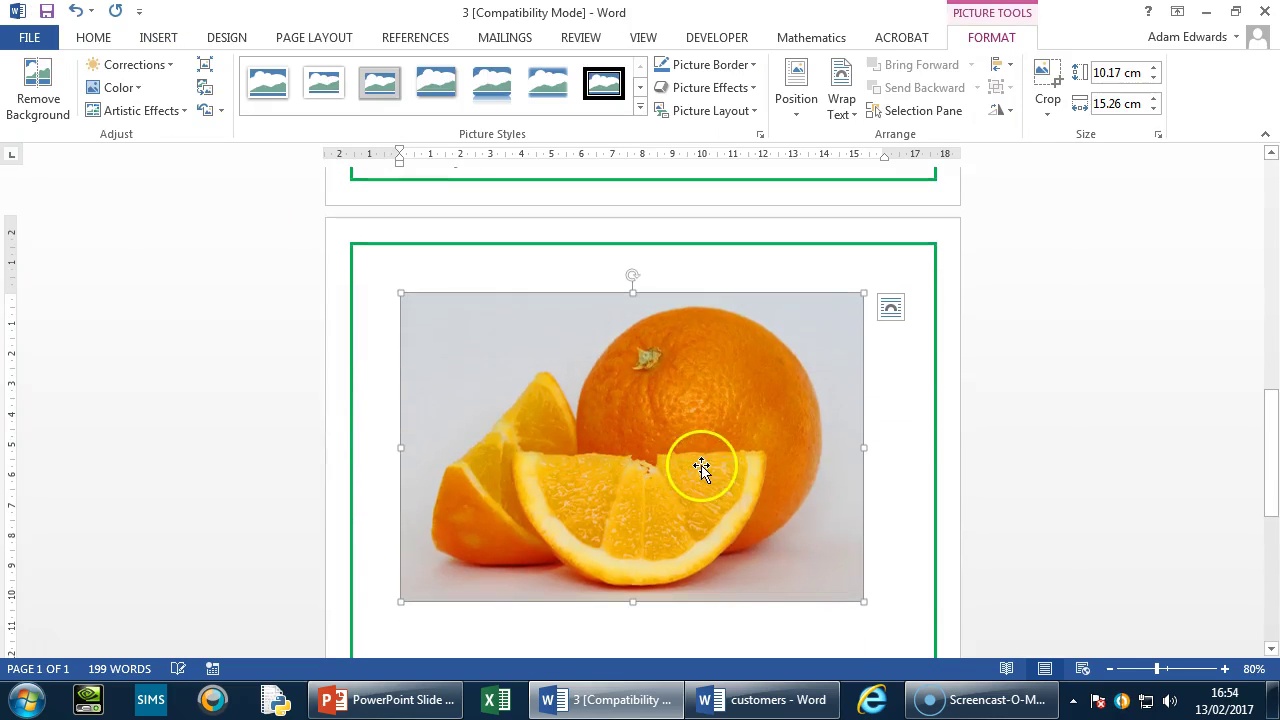
Step: Search Bing for online pictures of "oranges" with the cursor at the signature line, and close the results without inserting any
scroll(886, 517, up, 8)
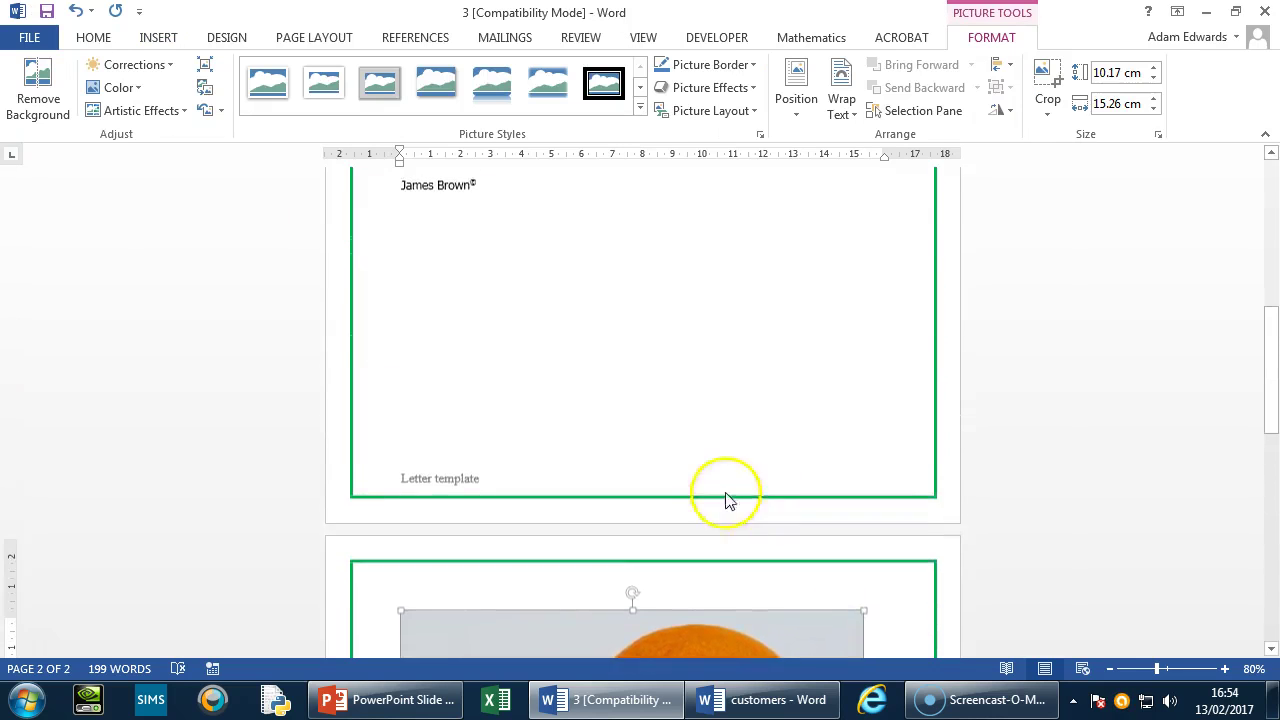
drag(499, 292, 516, 299)
click(525, 303)
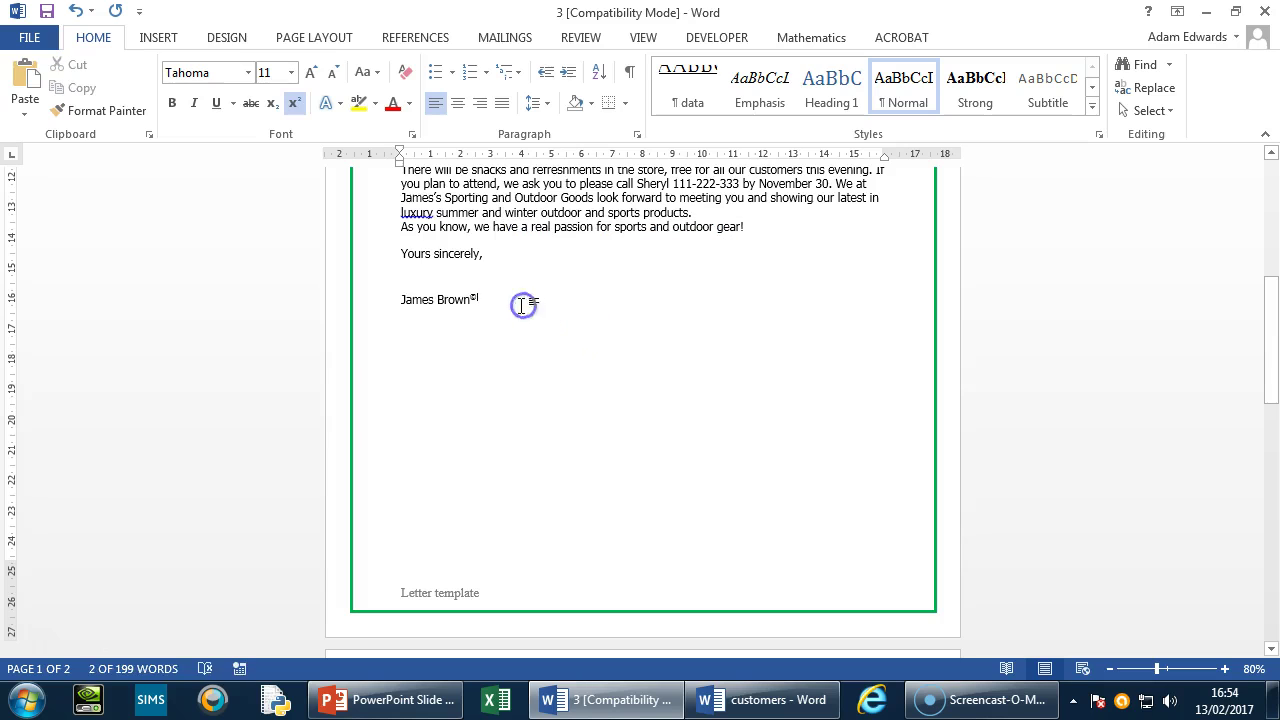
click(158, 37)
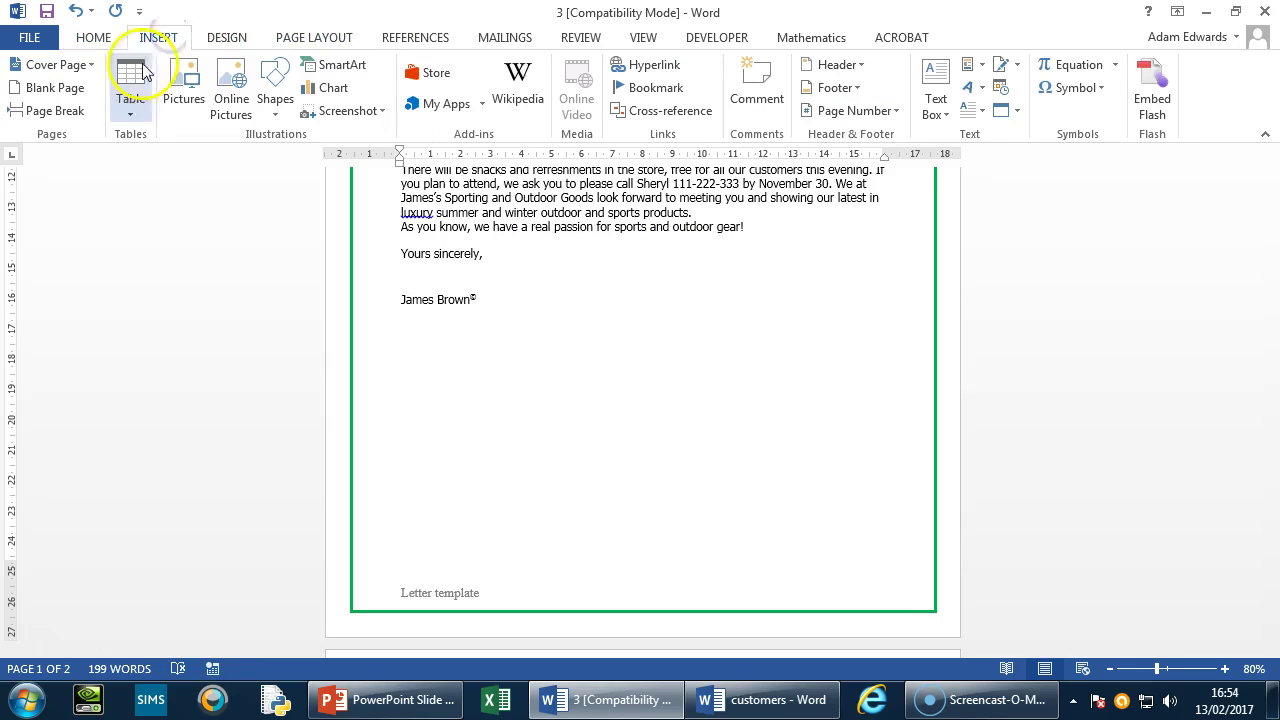
click(233, 80)
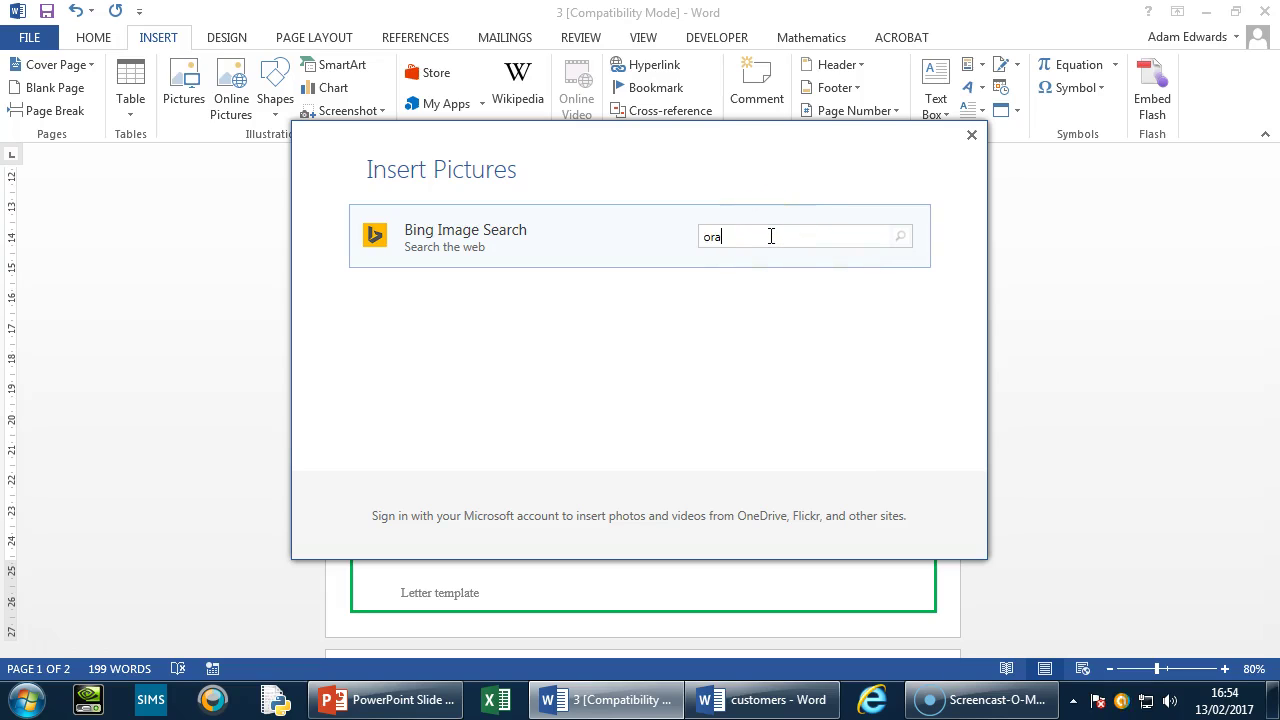
text(s)
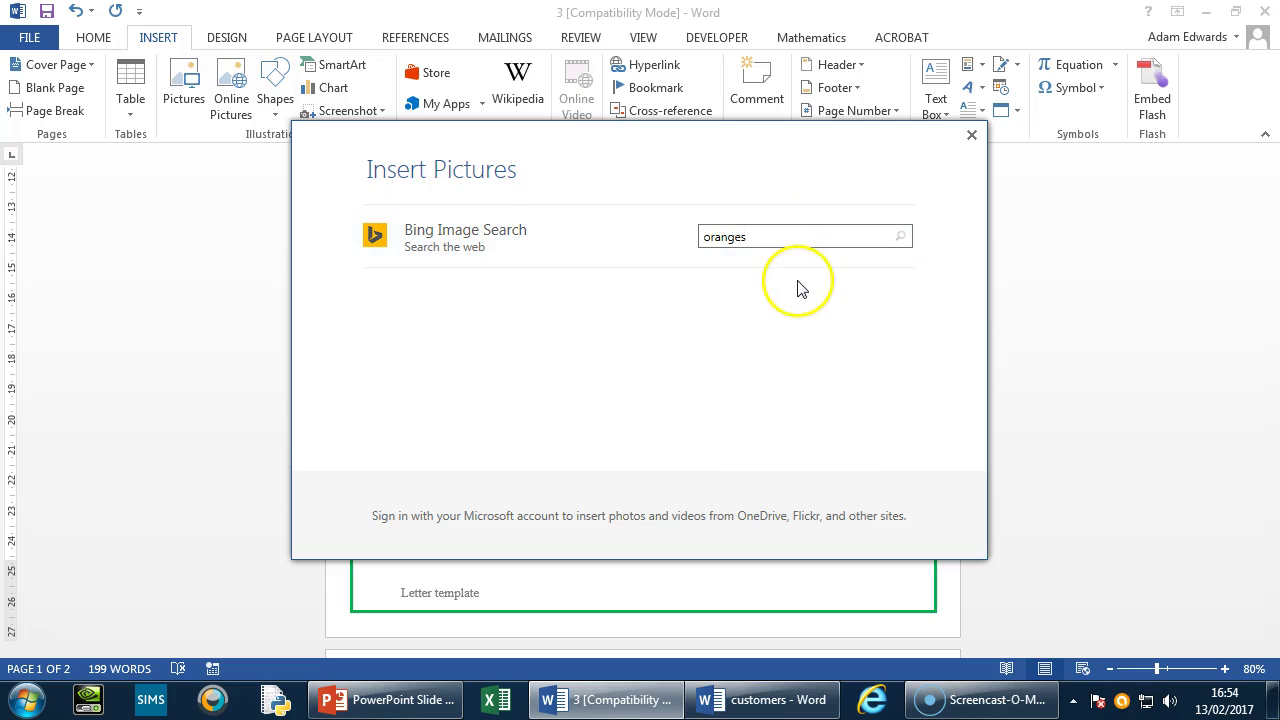
key(Return)
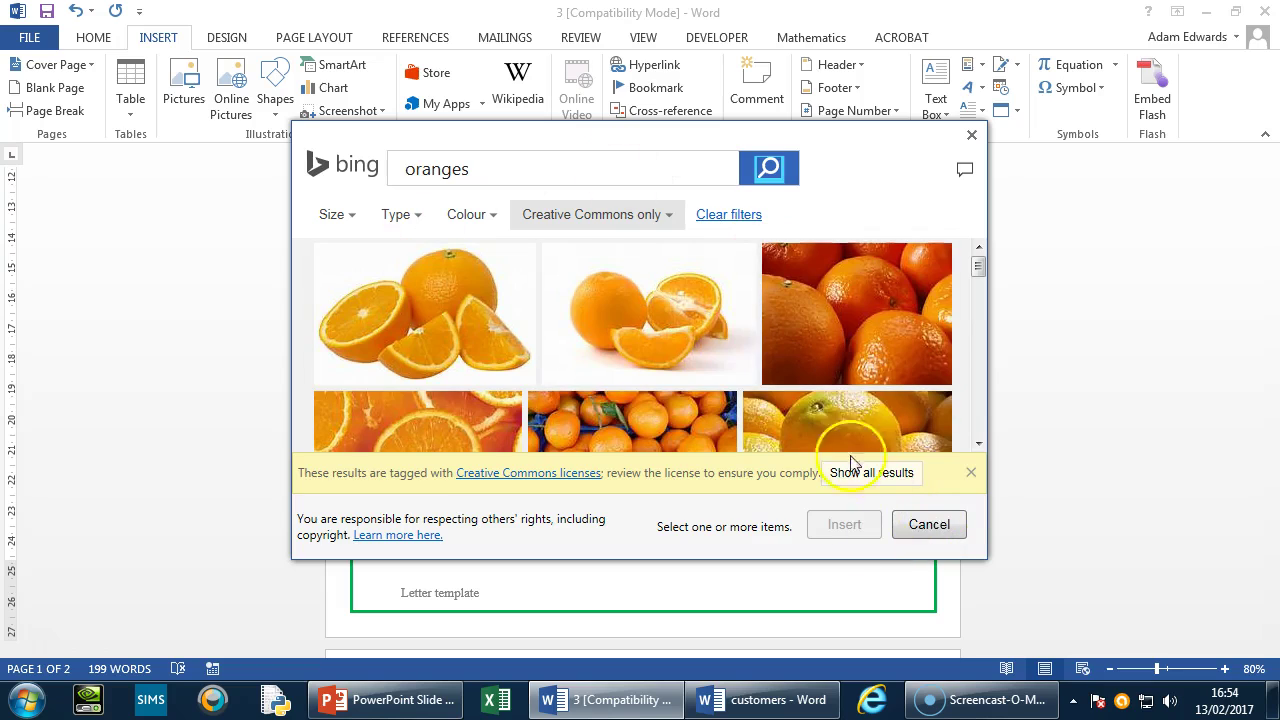
click(928, 525)
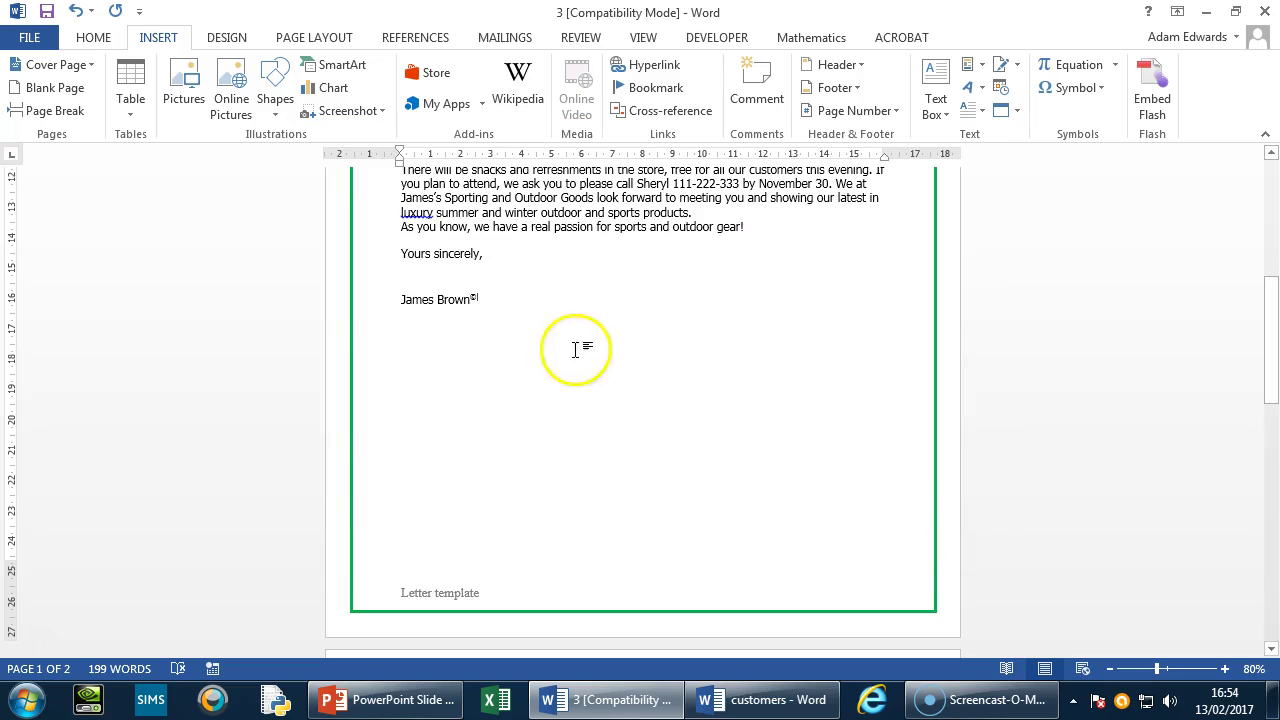
scroll(600, 308, down, 5)
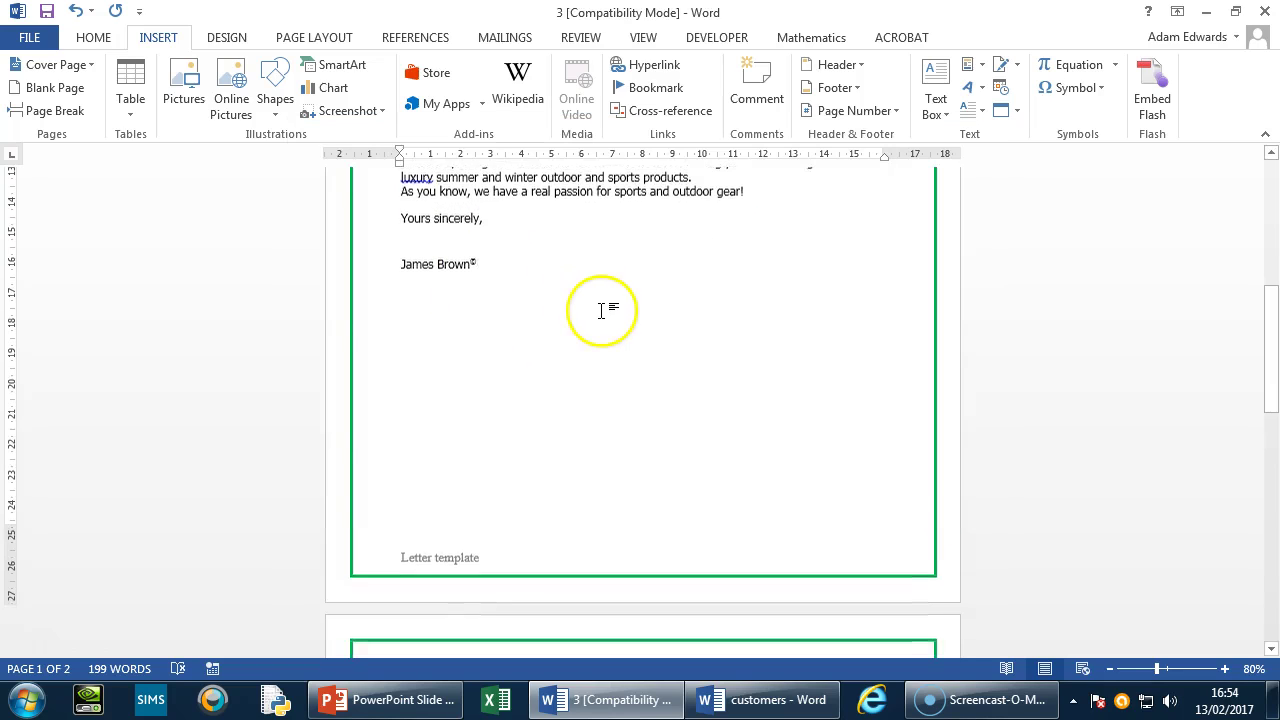
scroll(608, 304, up, 8)
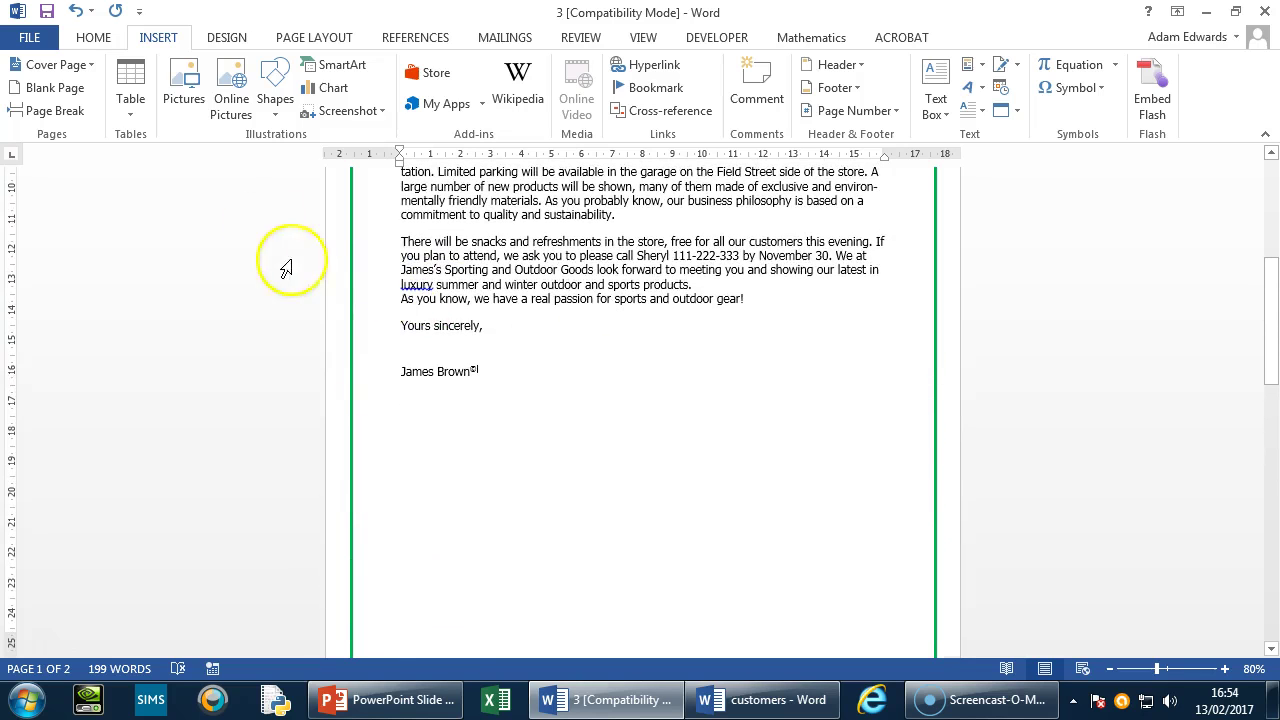
click(575, 370)
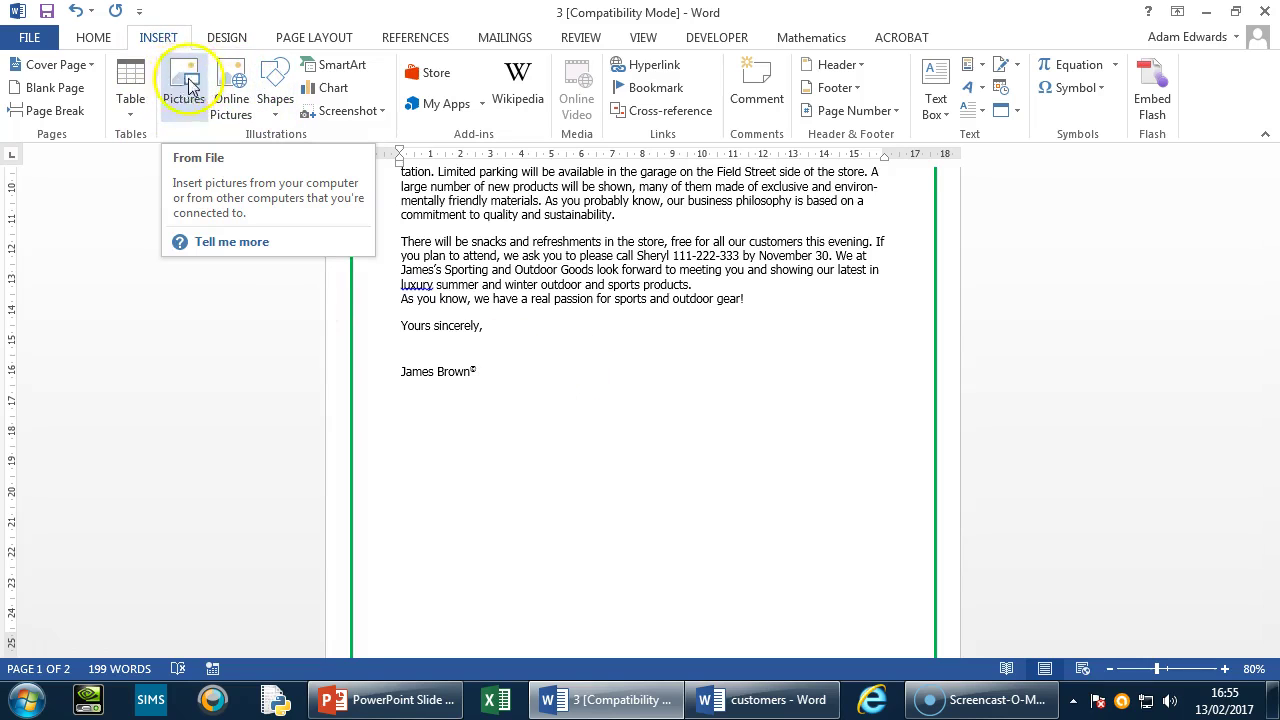
scroll(597, 381, down, 3)
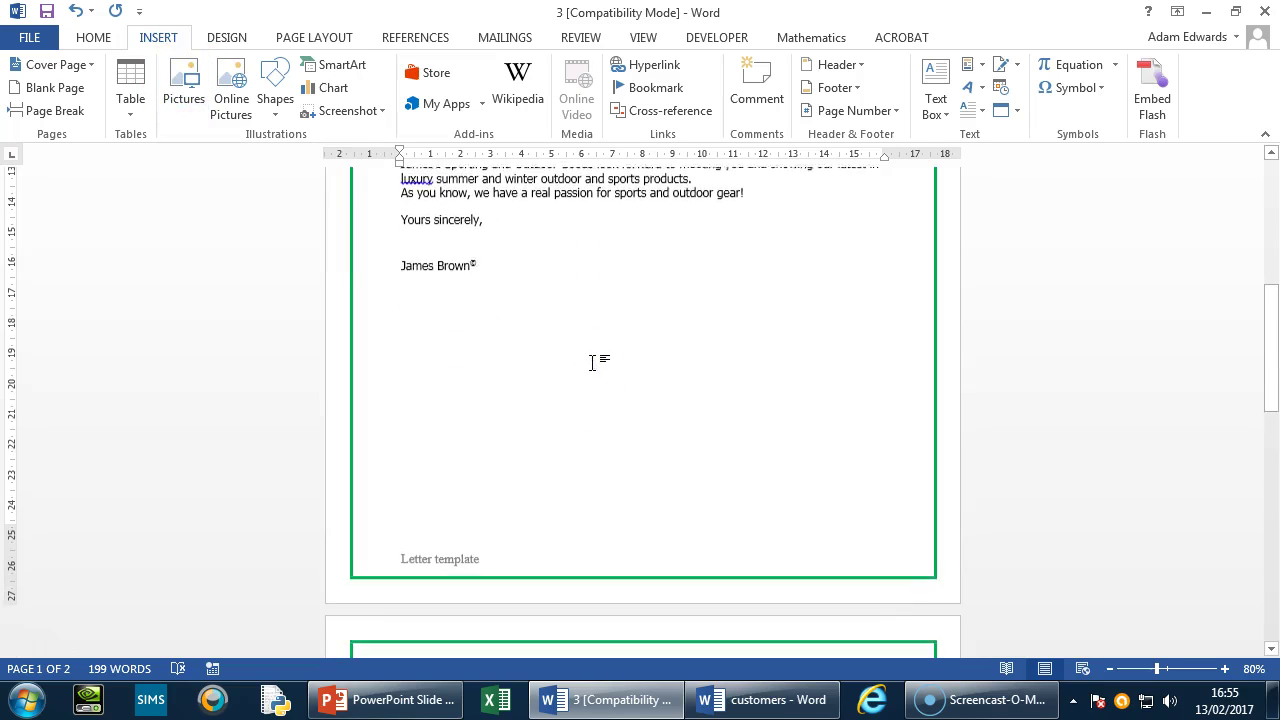
Step: Switch to the PowerPoint slide show and advance to the Date Field slide
click(410, 697)
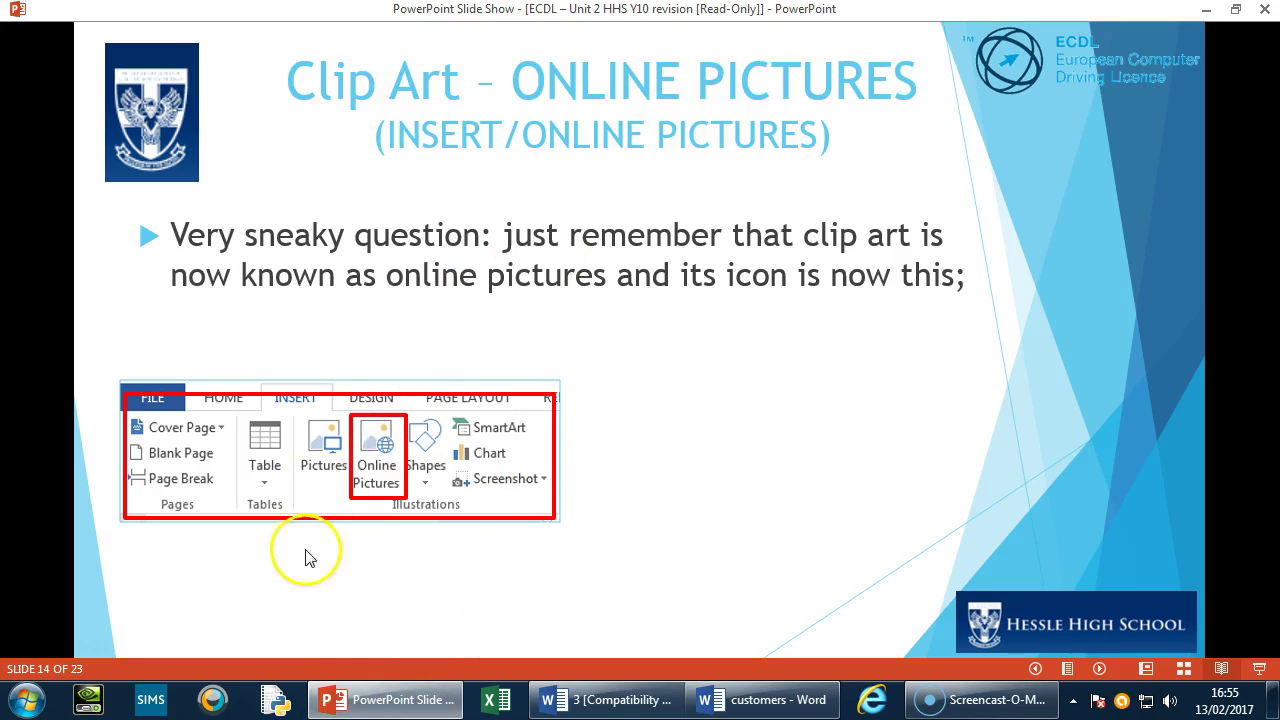
click(544, 631)
click(570, 627)
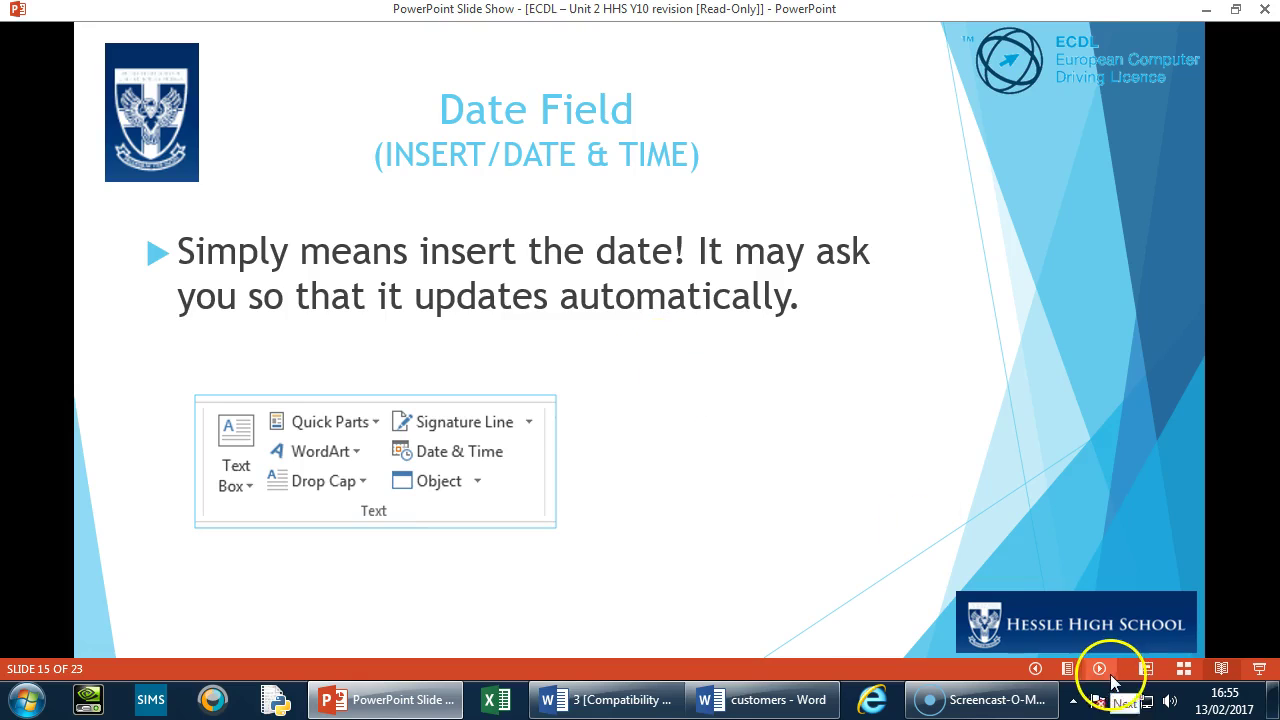
Step: Switch to the letter in Word and insert an automatically updating English (United Kingdom) date in the header, formatted as "Monday, 13 February 2017"
mouse_move(617, 708)
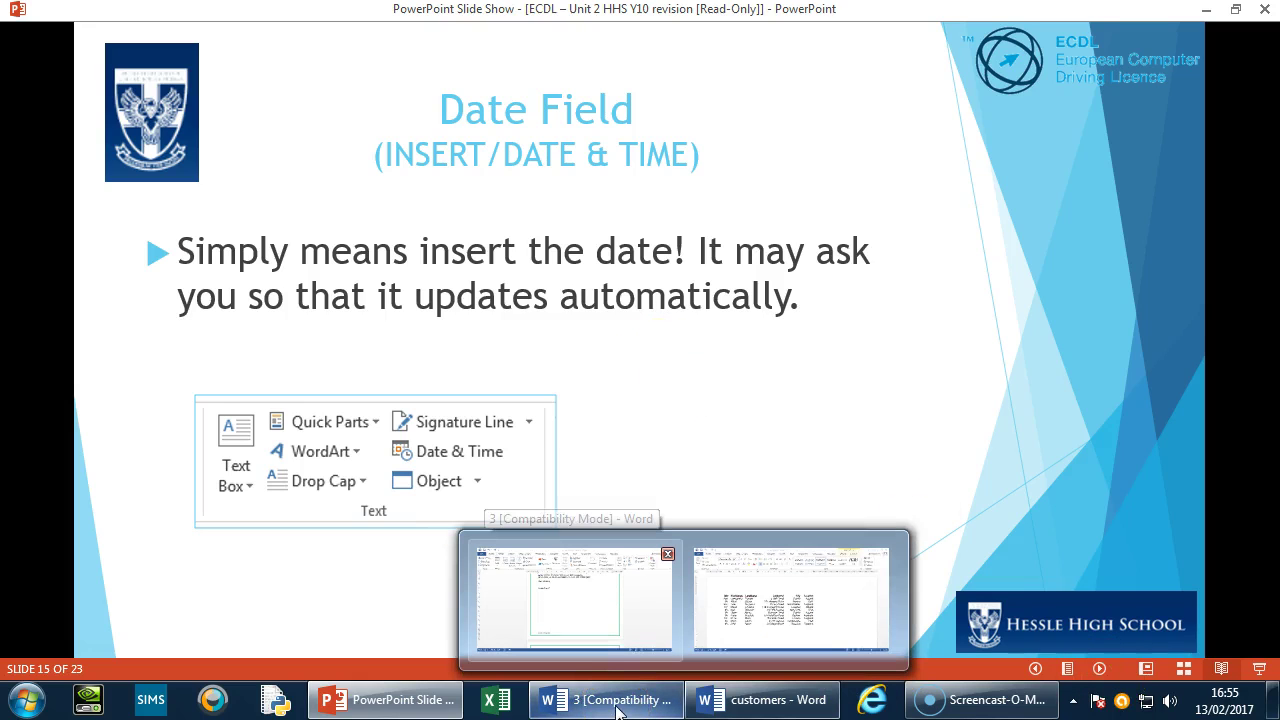
click(617, 708)
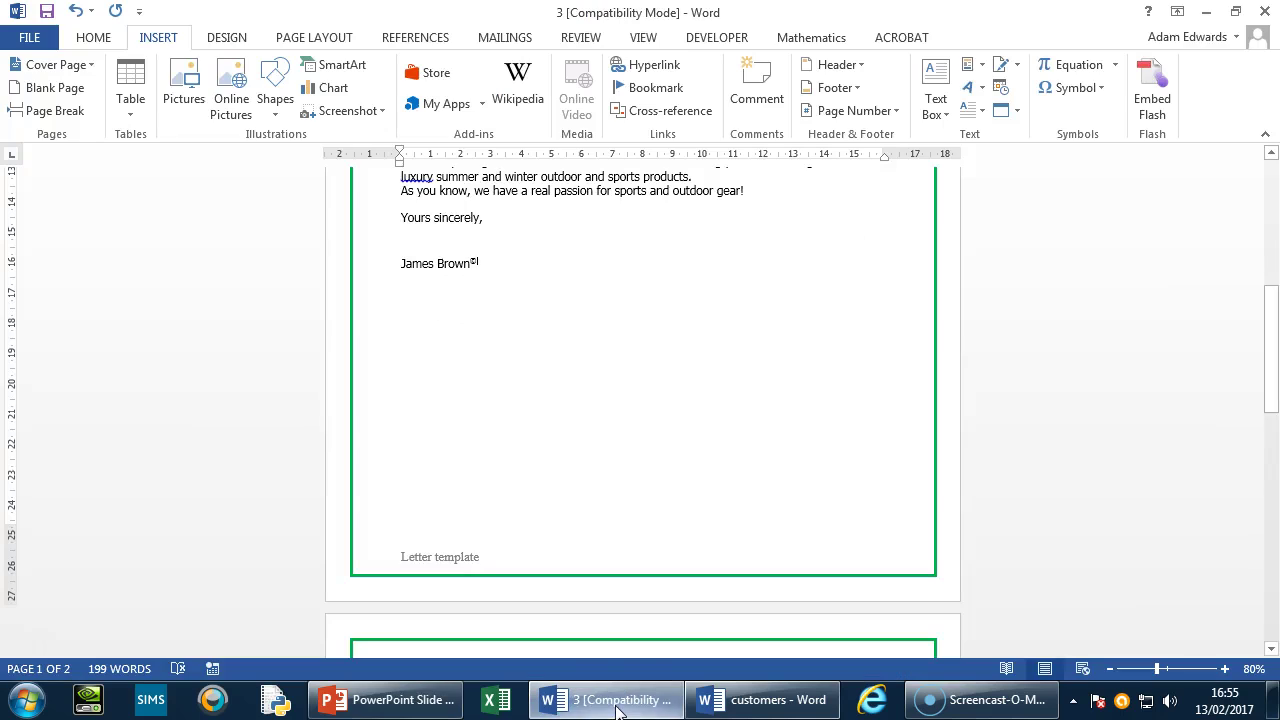
scroll(625, 590, up, 8)
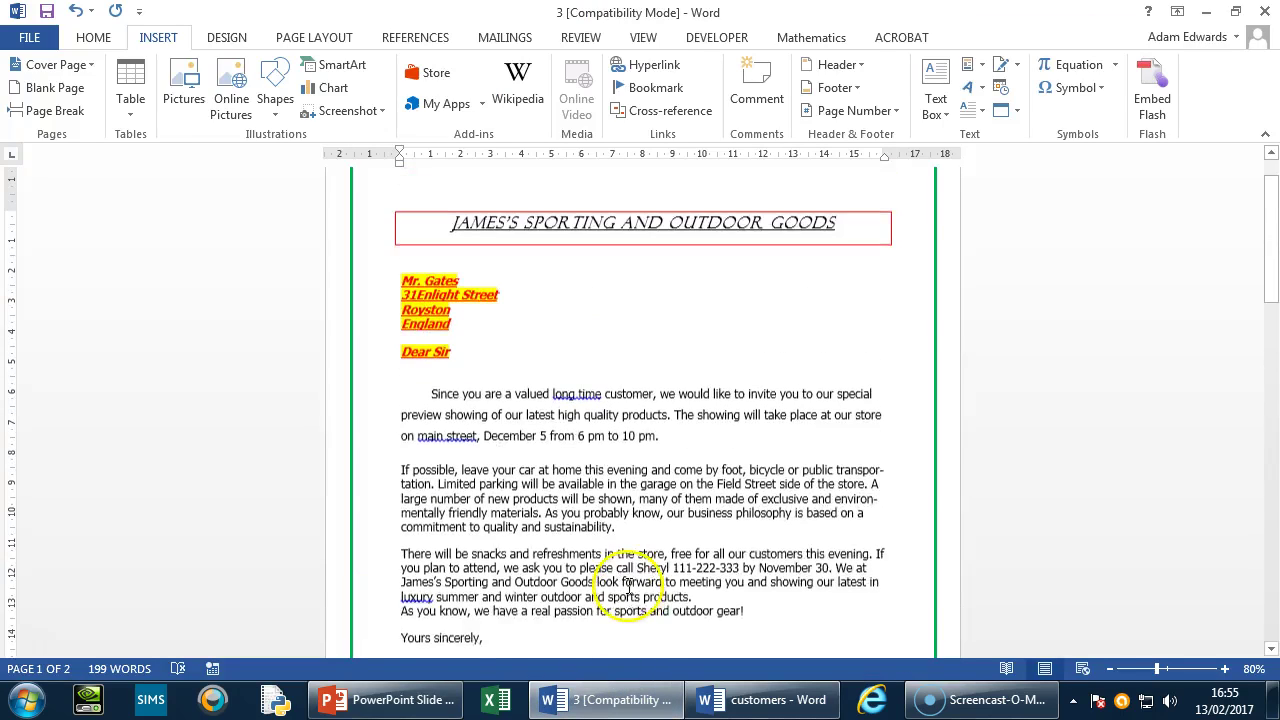
scroll(565, 381, up, 1)
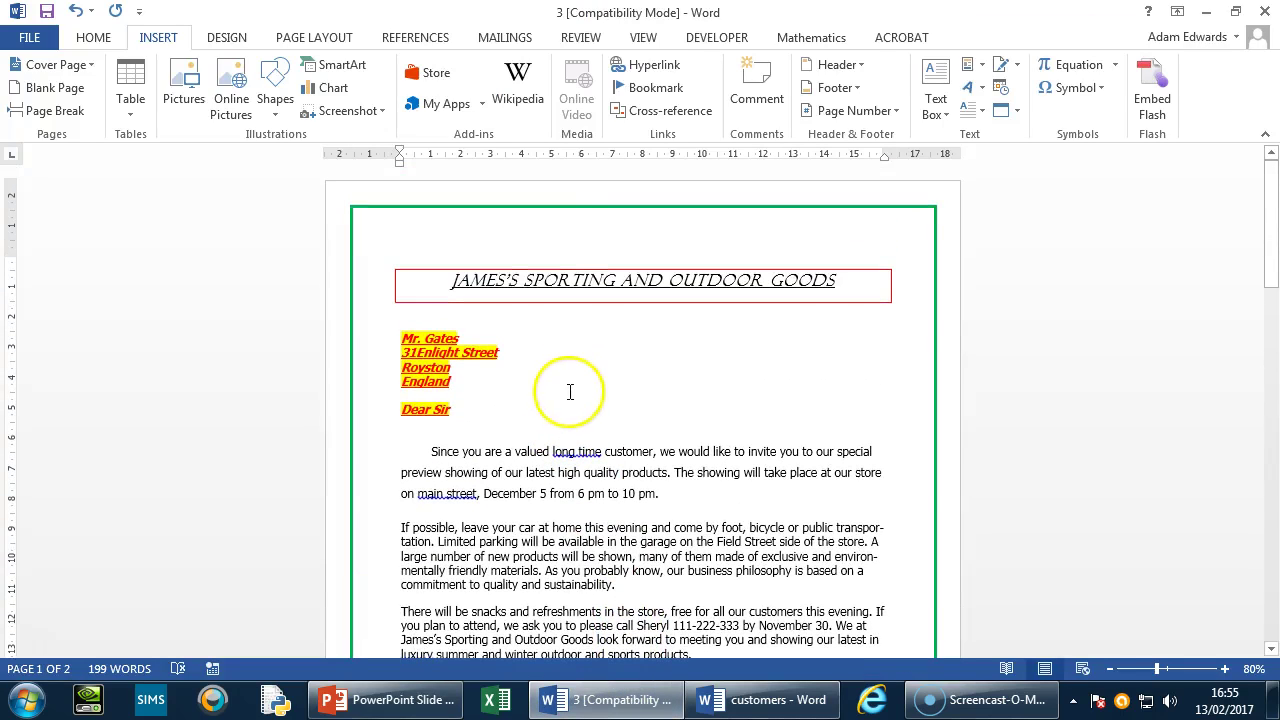
double_click(516, 231)
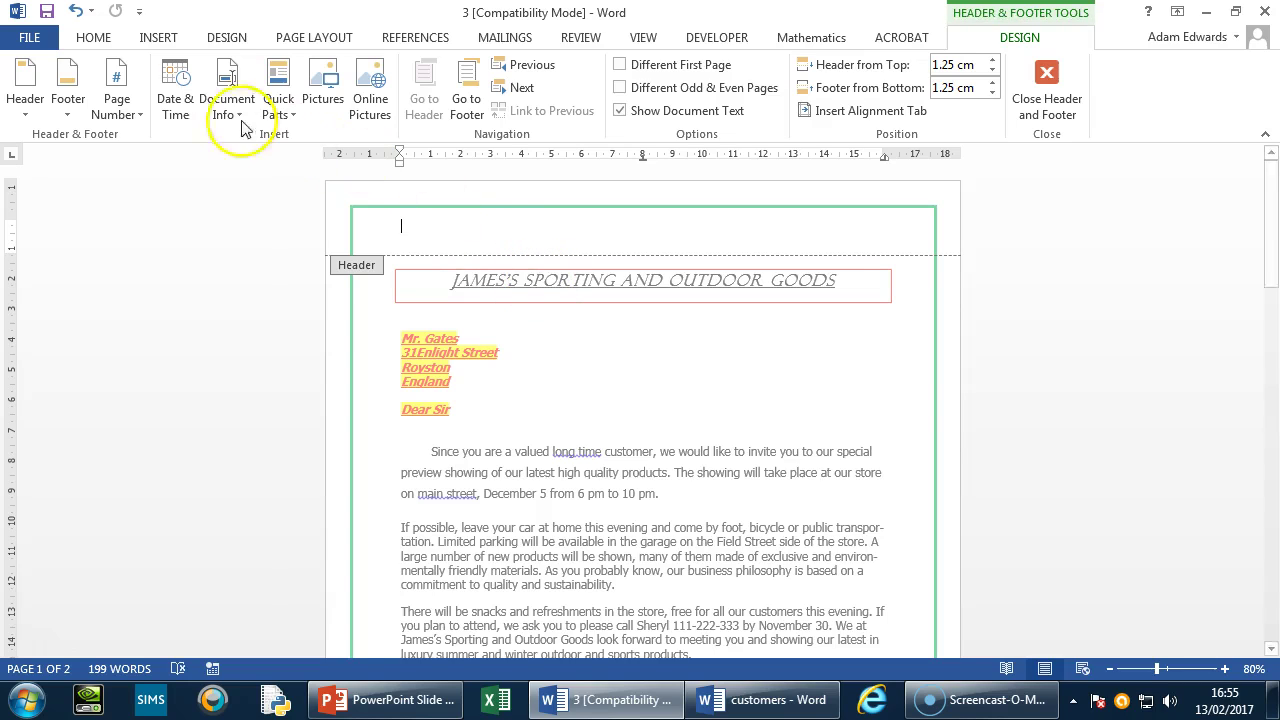
click(175, 75)
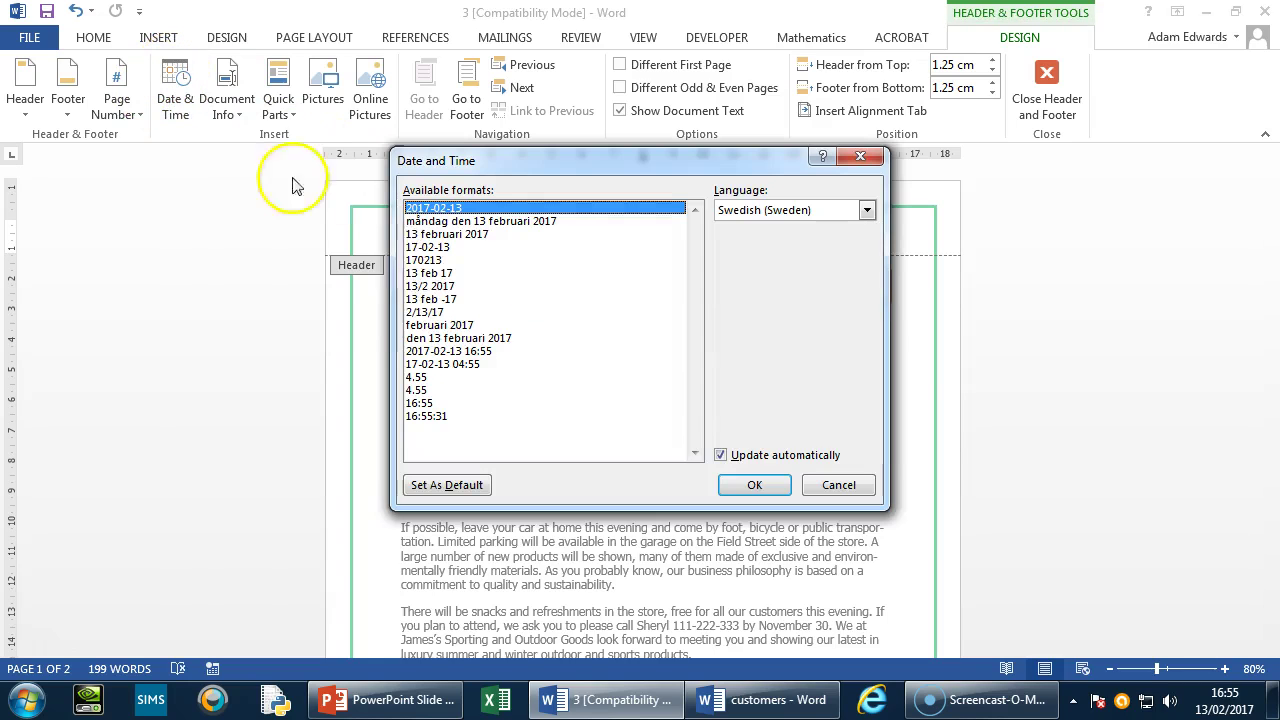
click(866, 210)
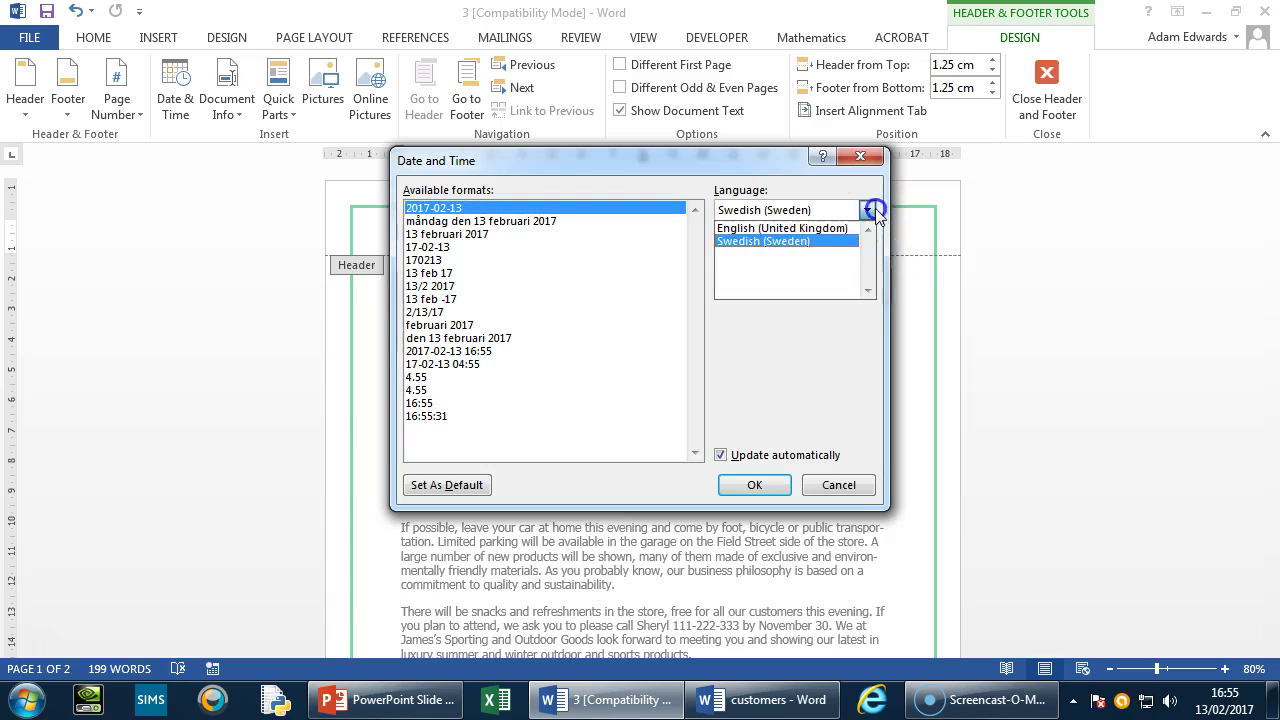
click(770, 226)
click(437, 221)
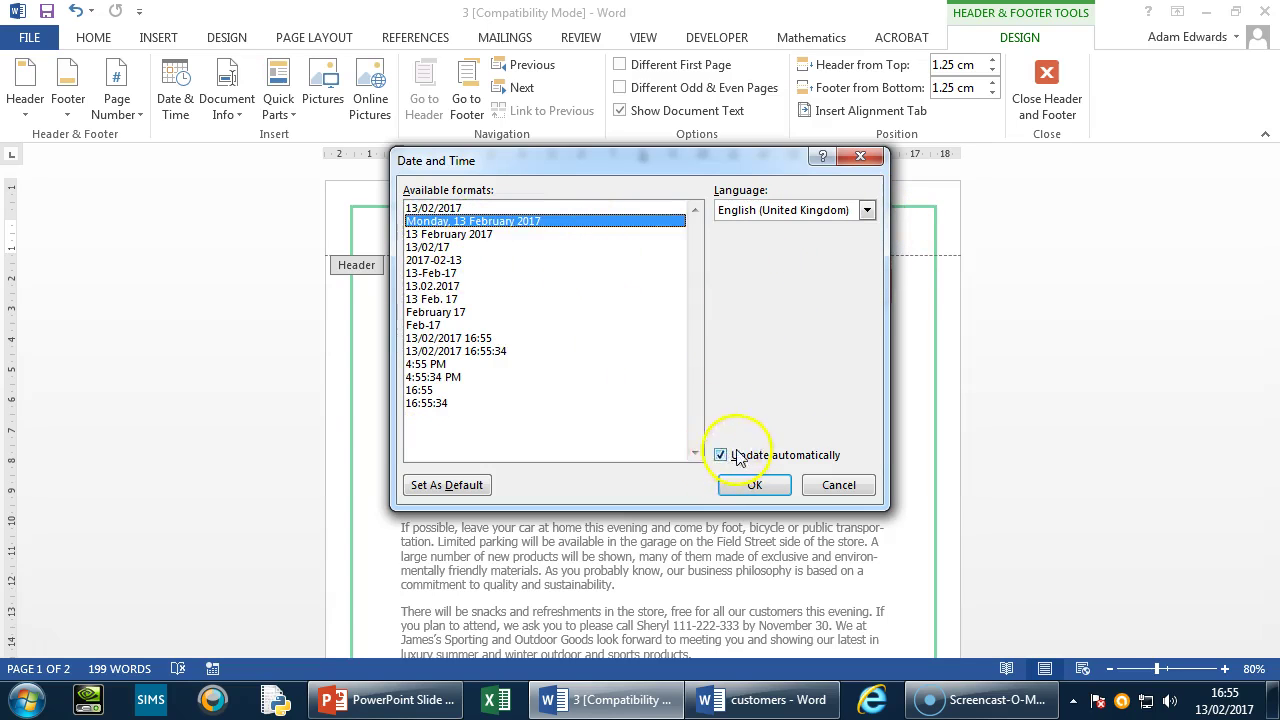
click(752, 484)
double_click(626, 409)
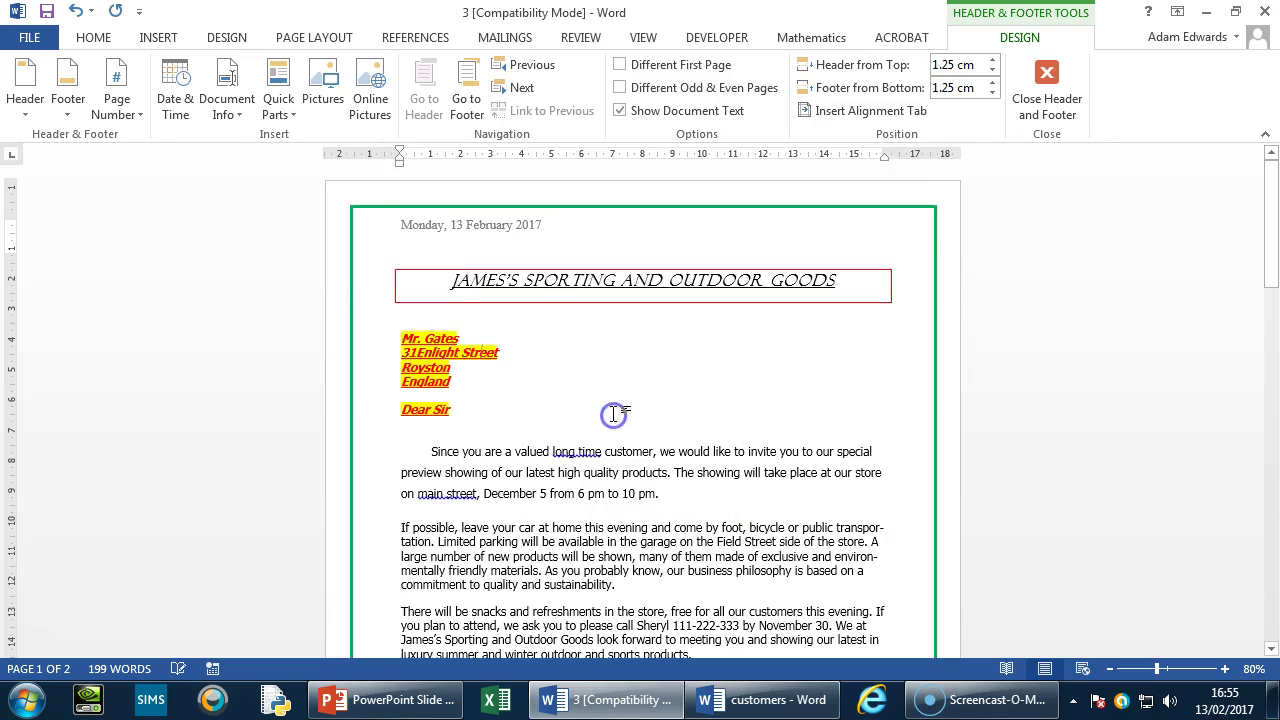
click(484, 281)
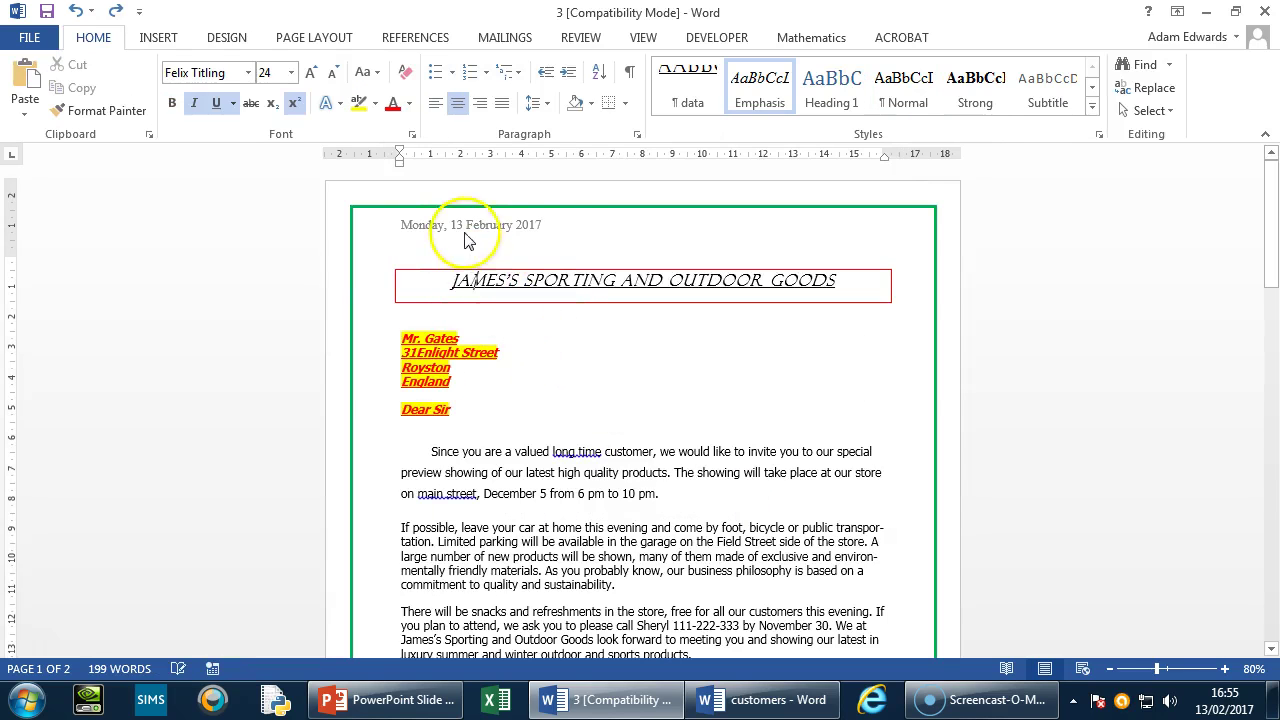
Step: Delete the date from the page header and close the header
double_click(545, 231)
drag(545, 229, 405, 230)
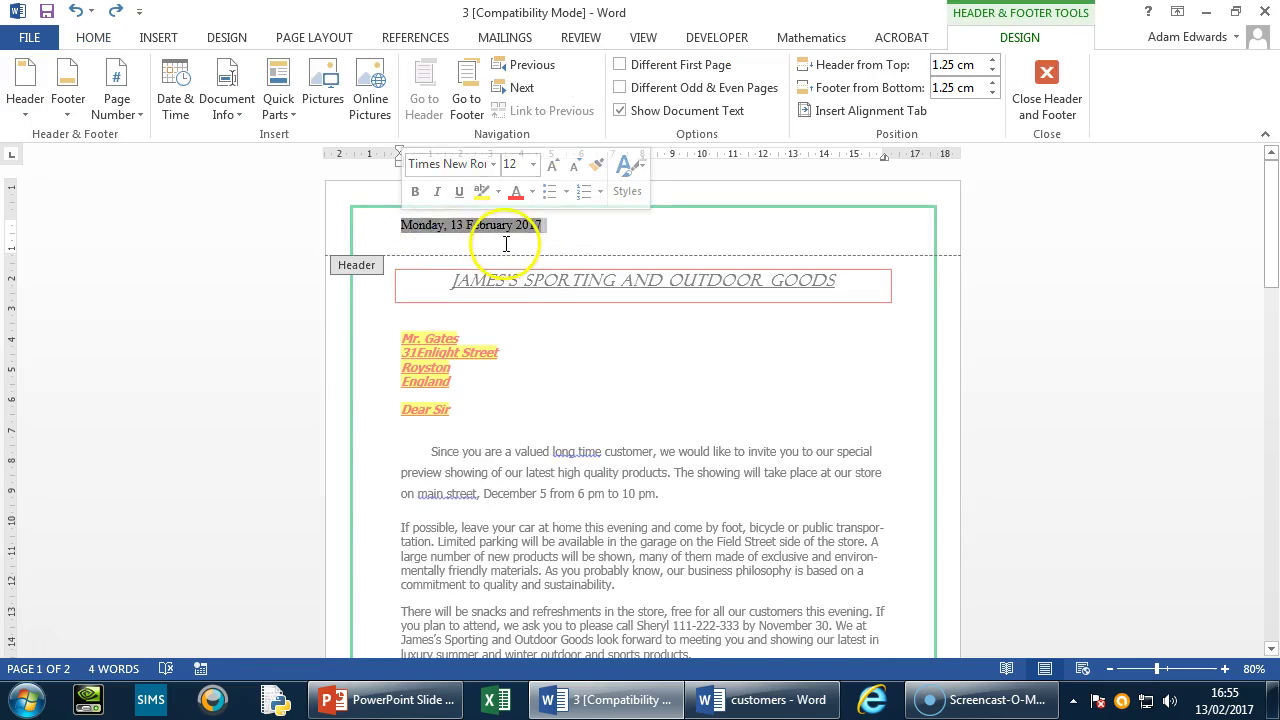
key(Delete)
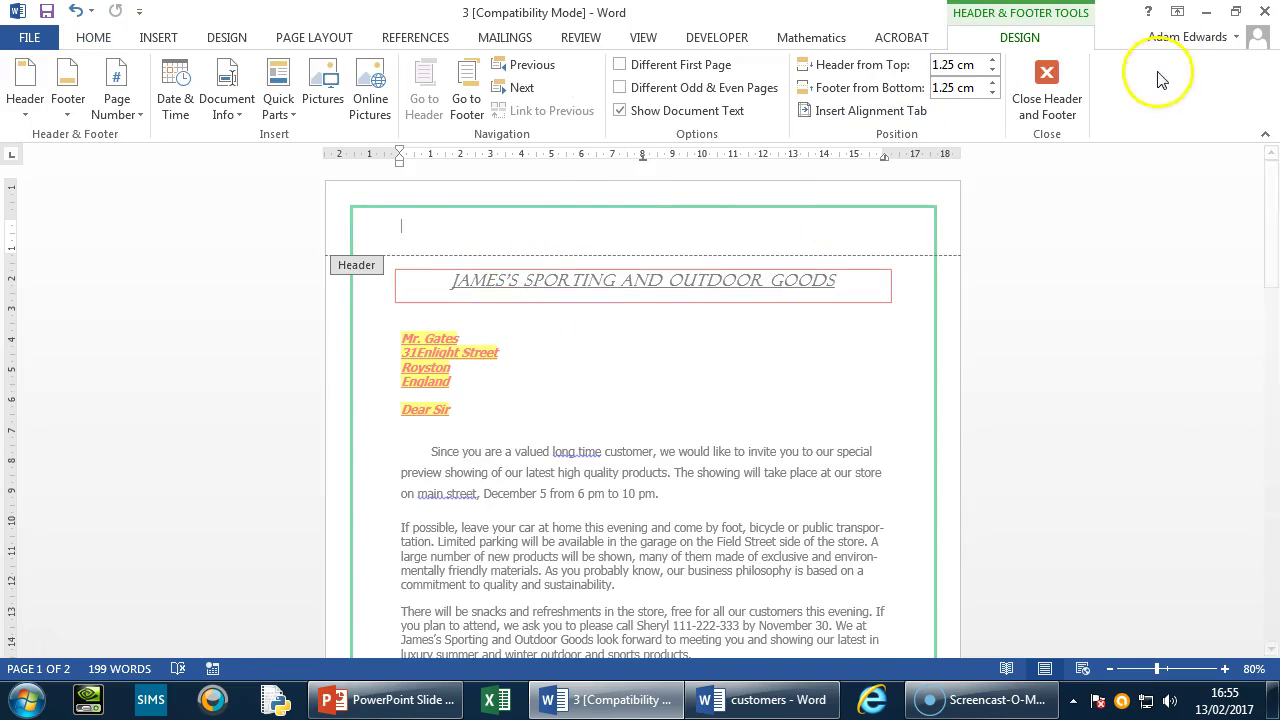
click(1047, 78)
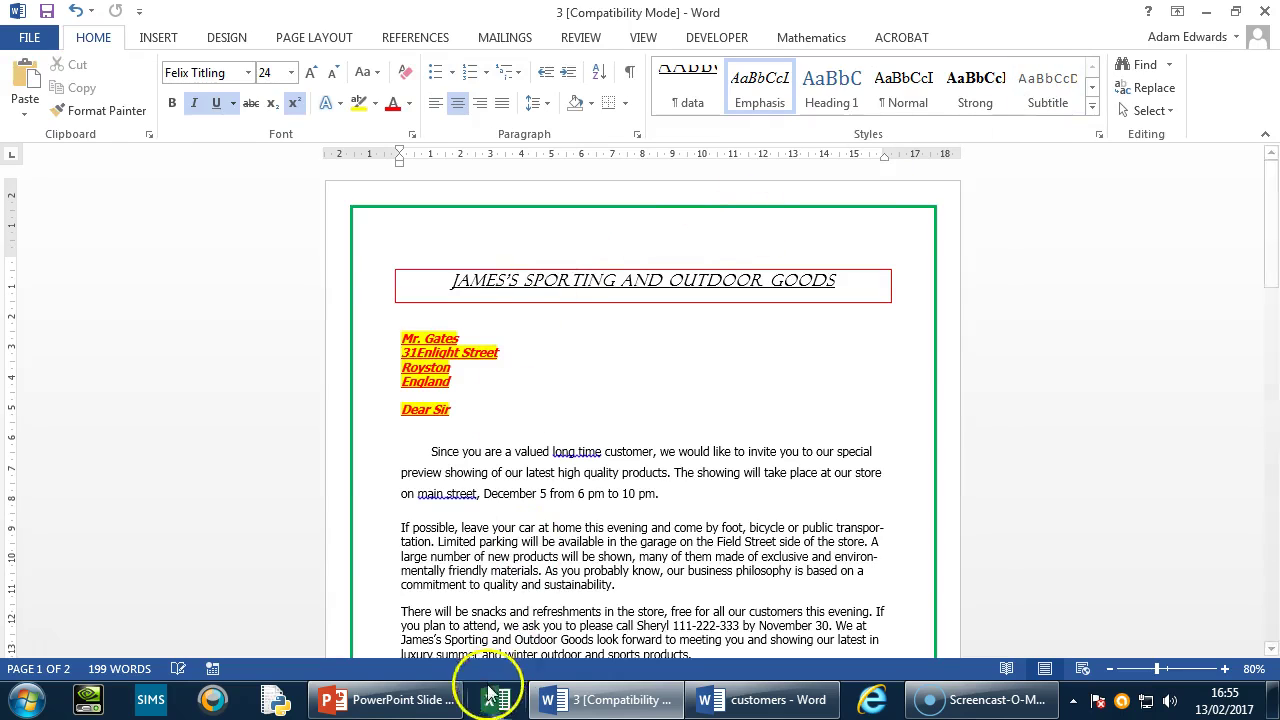
Step: Check the Date Field slide in PowerPoint, return to the letter in Word, and add a left-aligned blank line above the heading
click(422, 697)
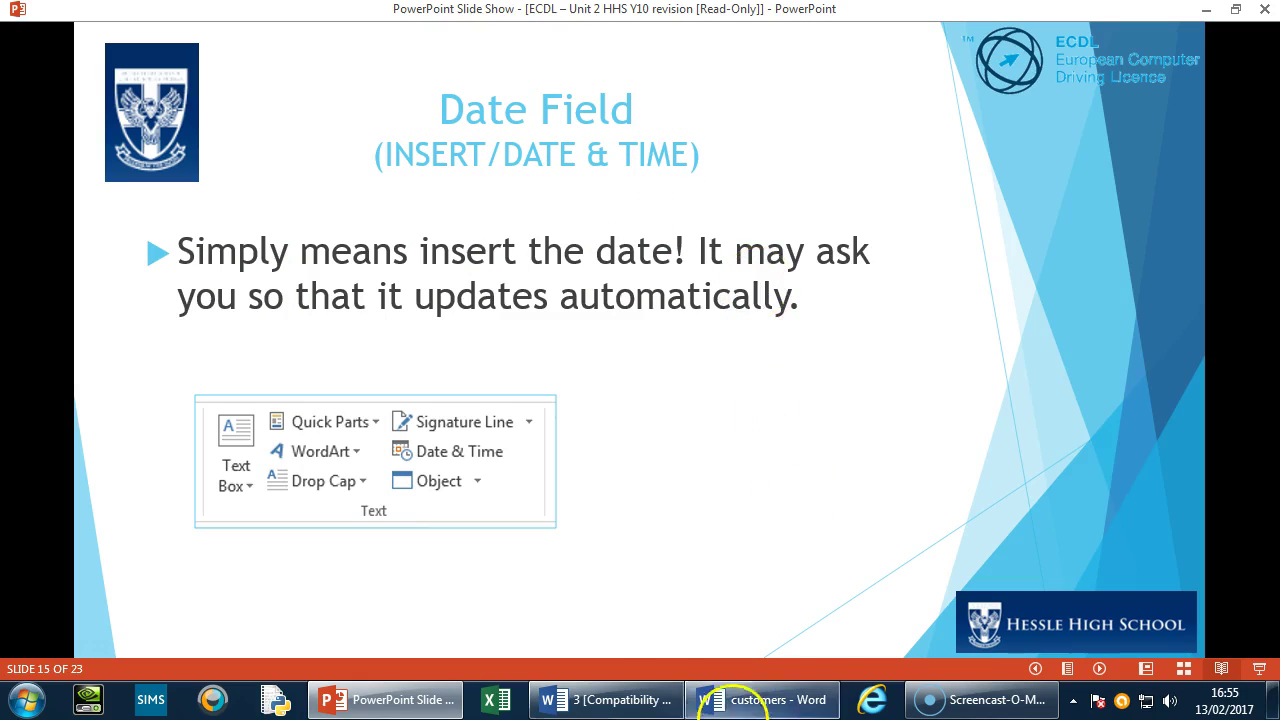
click(600, 699)
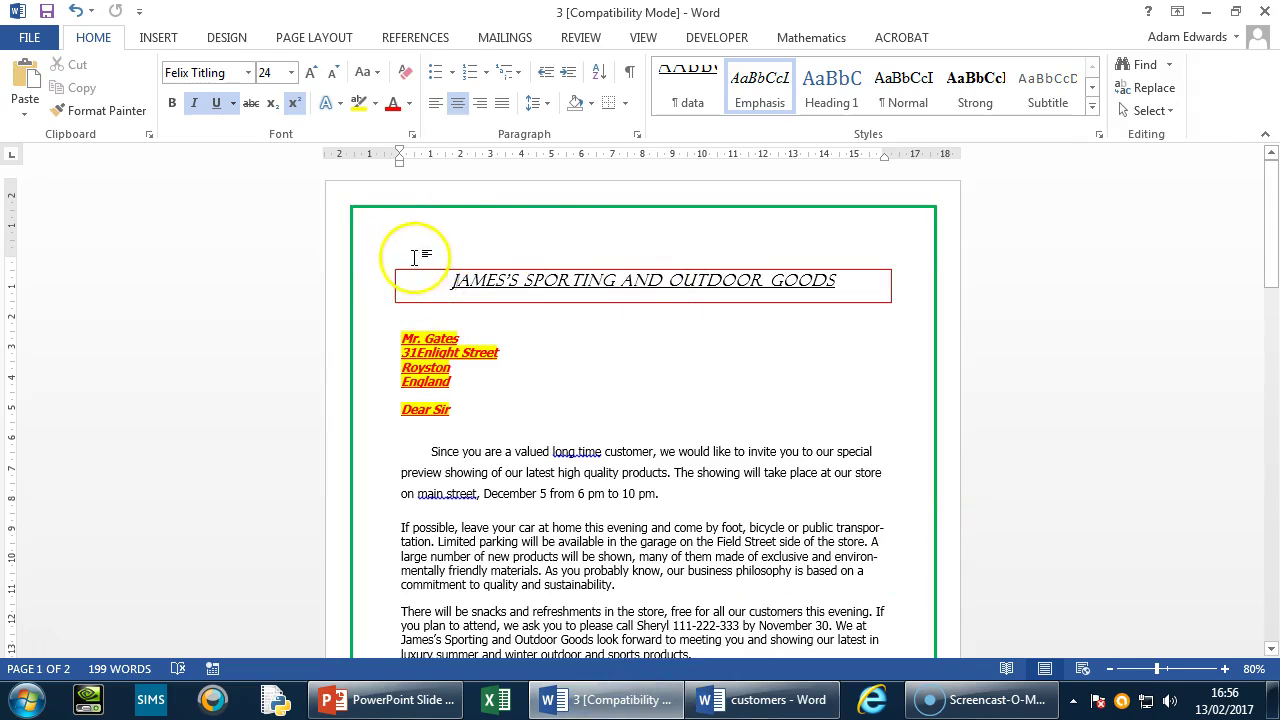
key(Return)
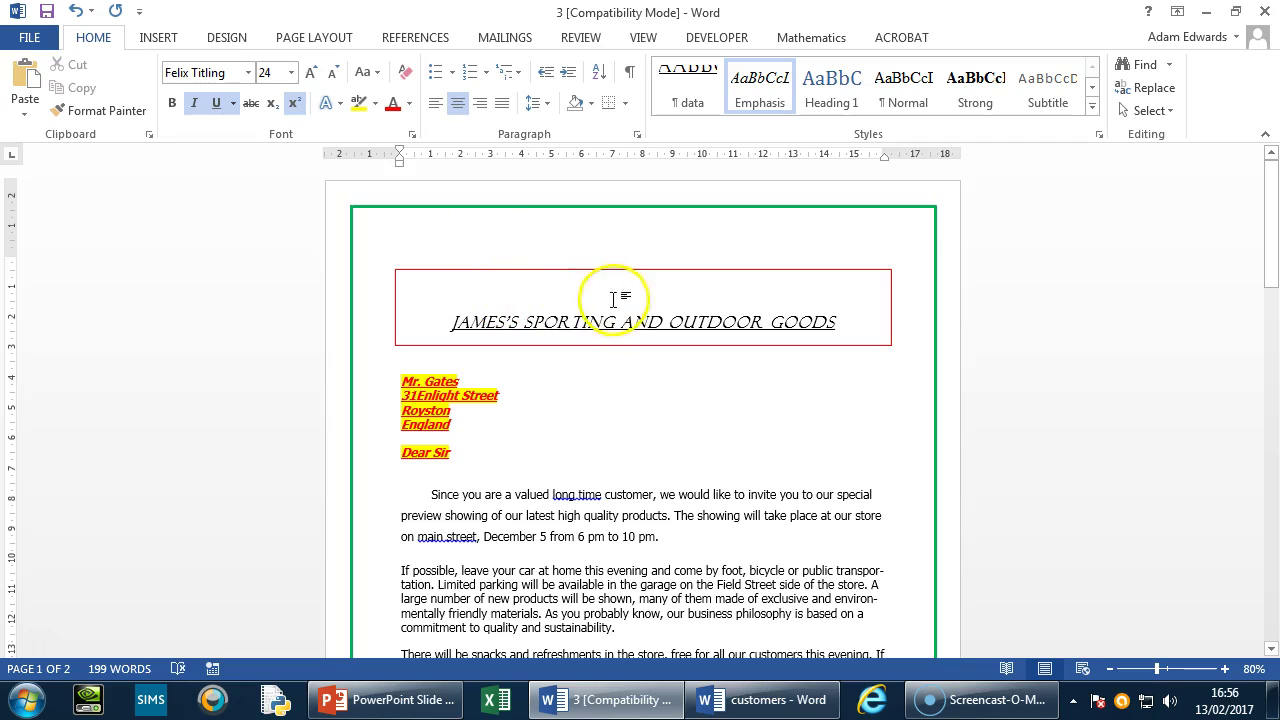
click(436, 103)
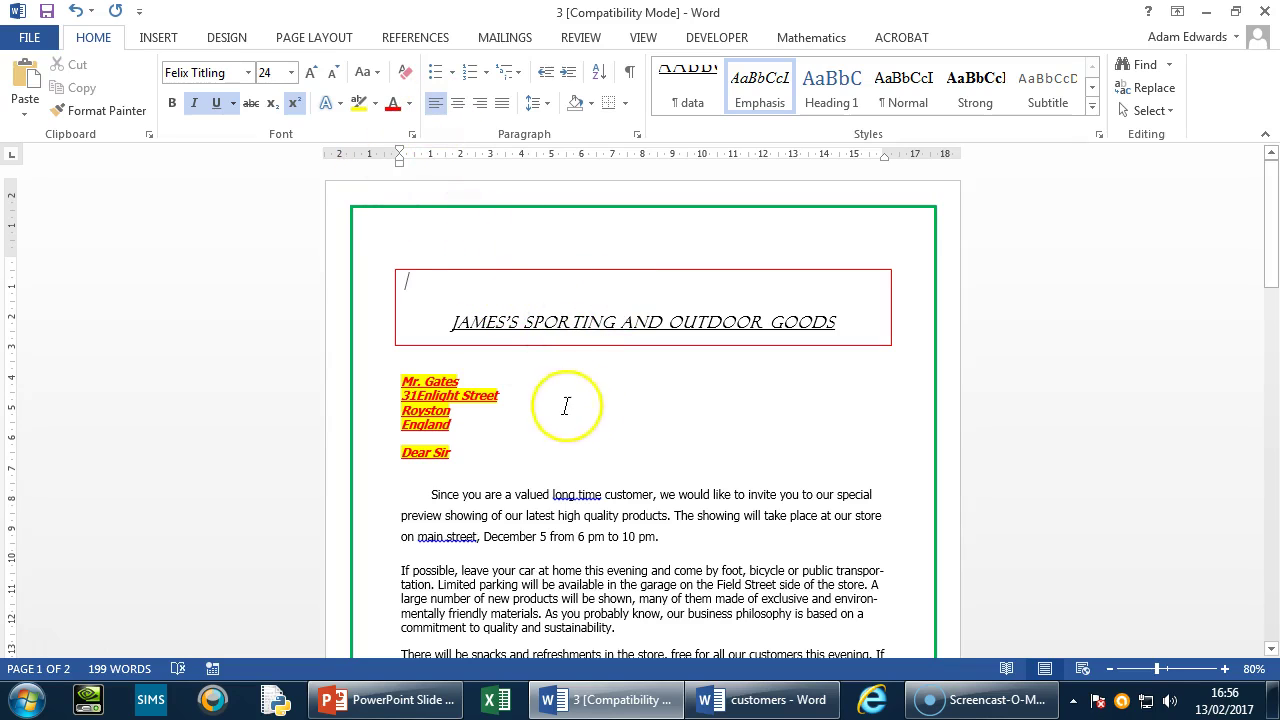
Step: Insert an automatically updating date on the blank line above the heading, using the "Monday, 13 February 2017" format
click(160, 38)
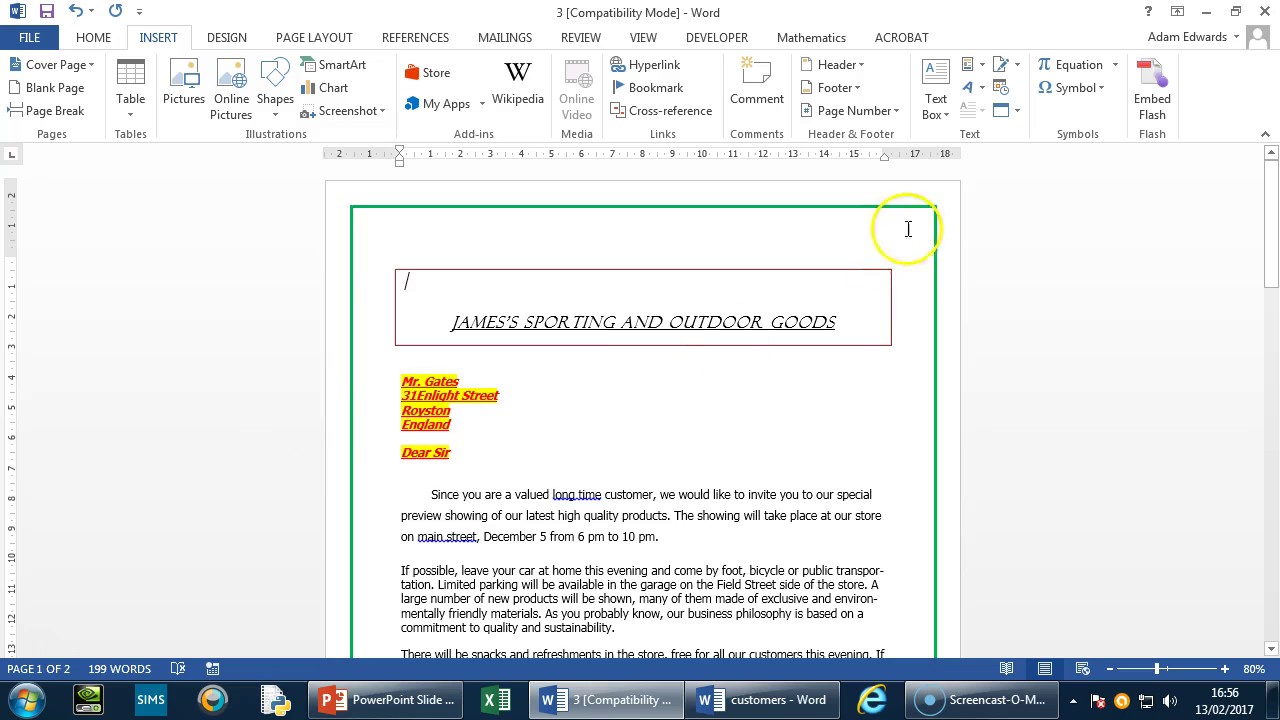
click(1004, 90)
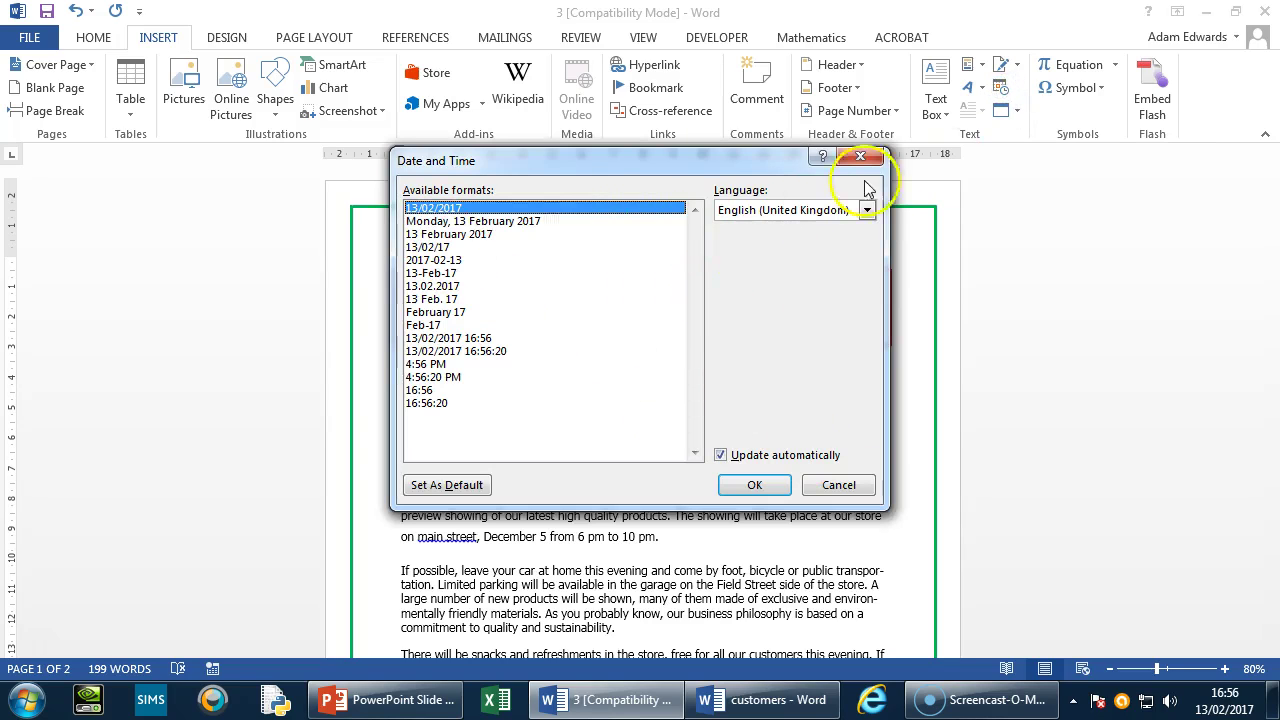
click(450, 222)
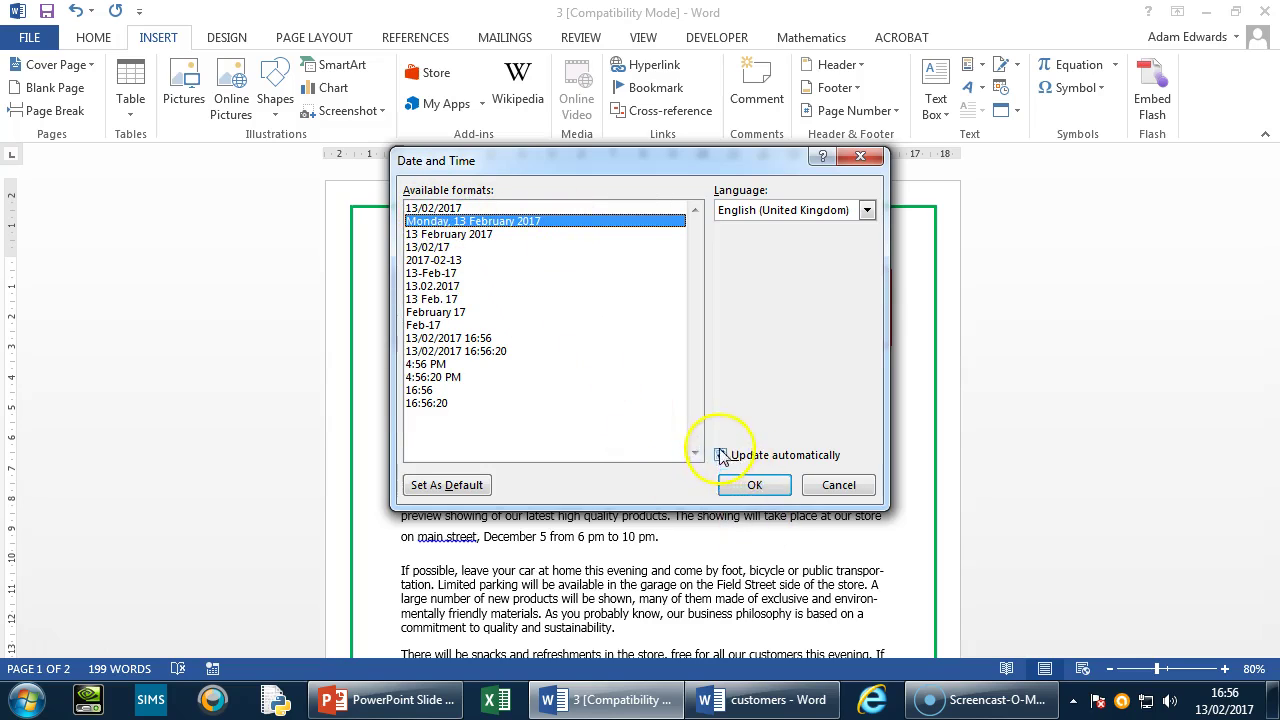
click(755, 485)
click(489, 250)
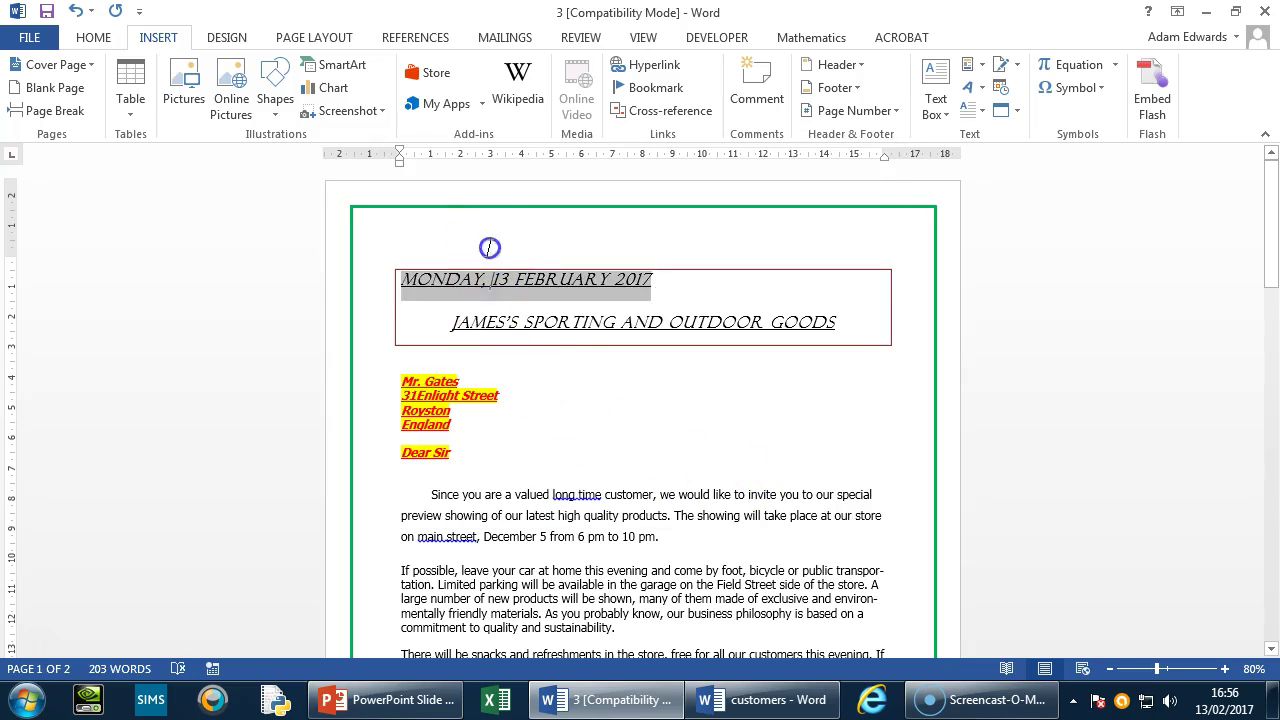
click(691, 444)
Step: Move the date line from above the heading to the empty line between the heading and the recipient's address
scroll(692, 442, down, 3)
scroll(692, 440, down, 10)
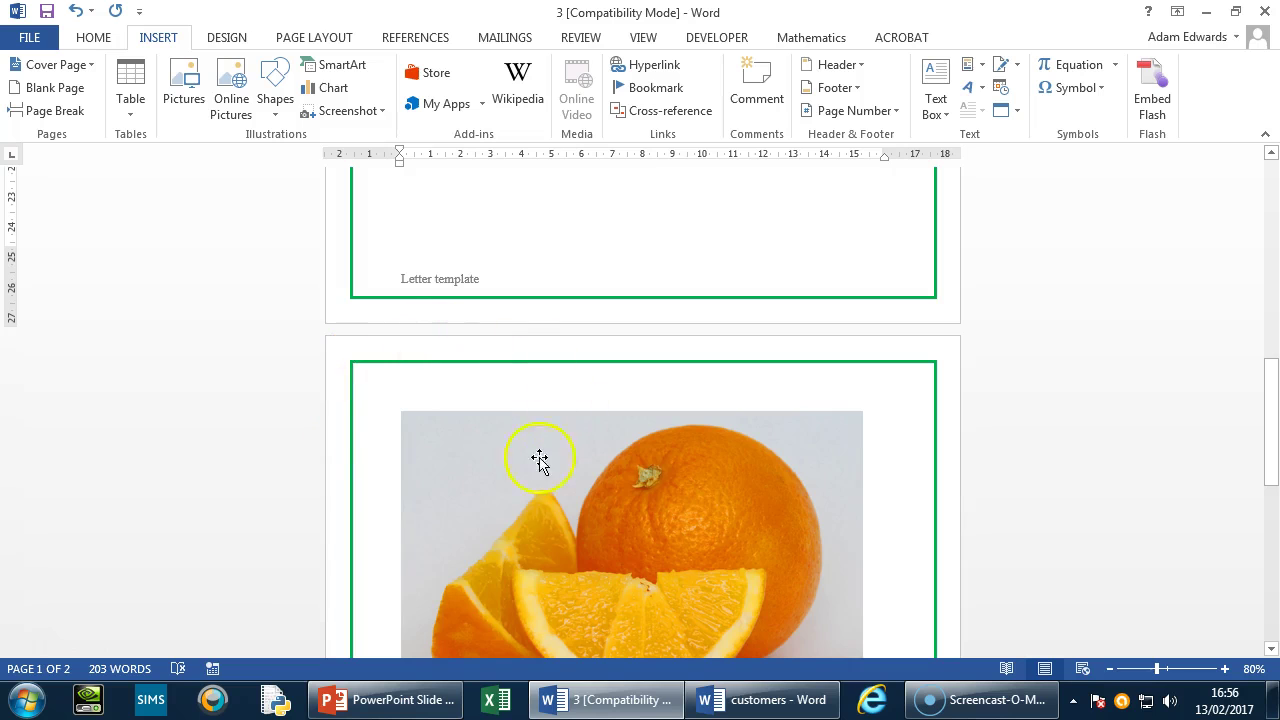
scroll(620, 366, up, 11)
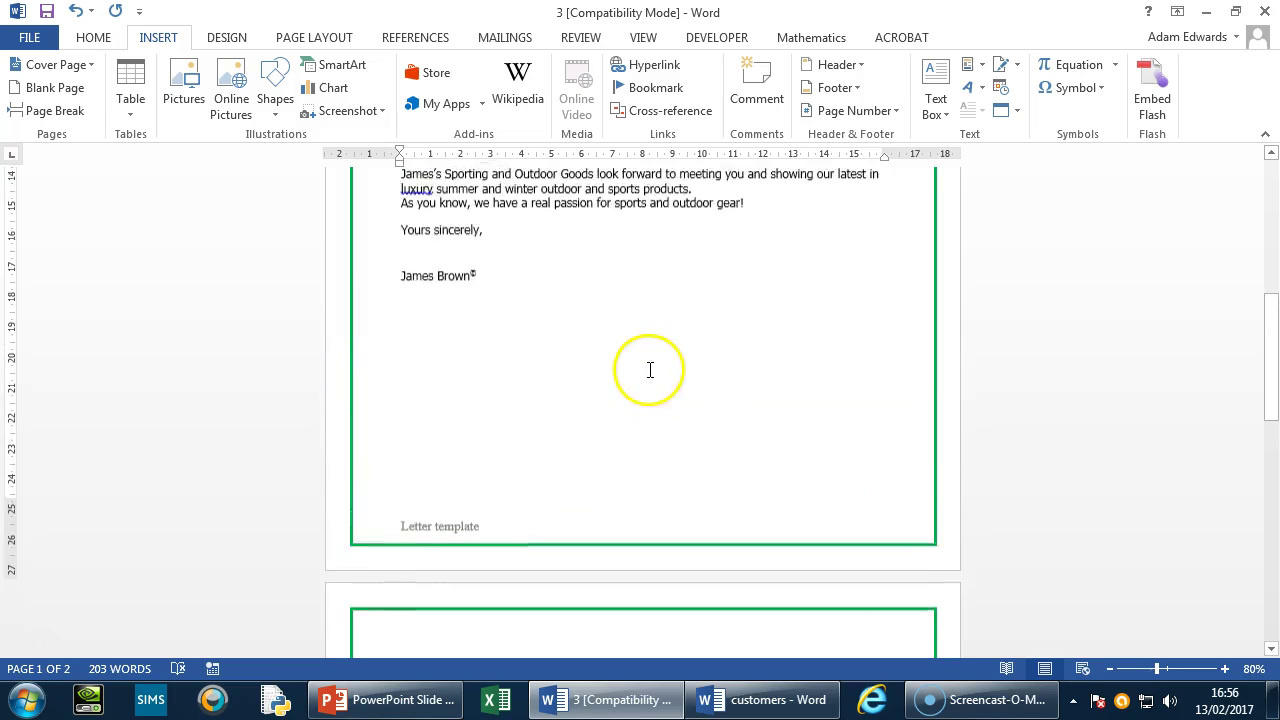
scroll(613, 366, up, 2)
drag(652, 280, 405, 282)
key(ctrl+c)
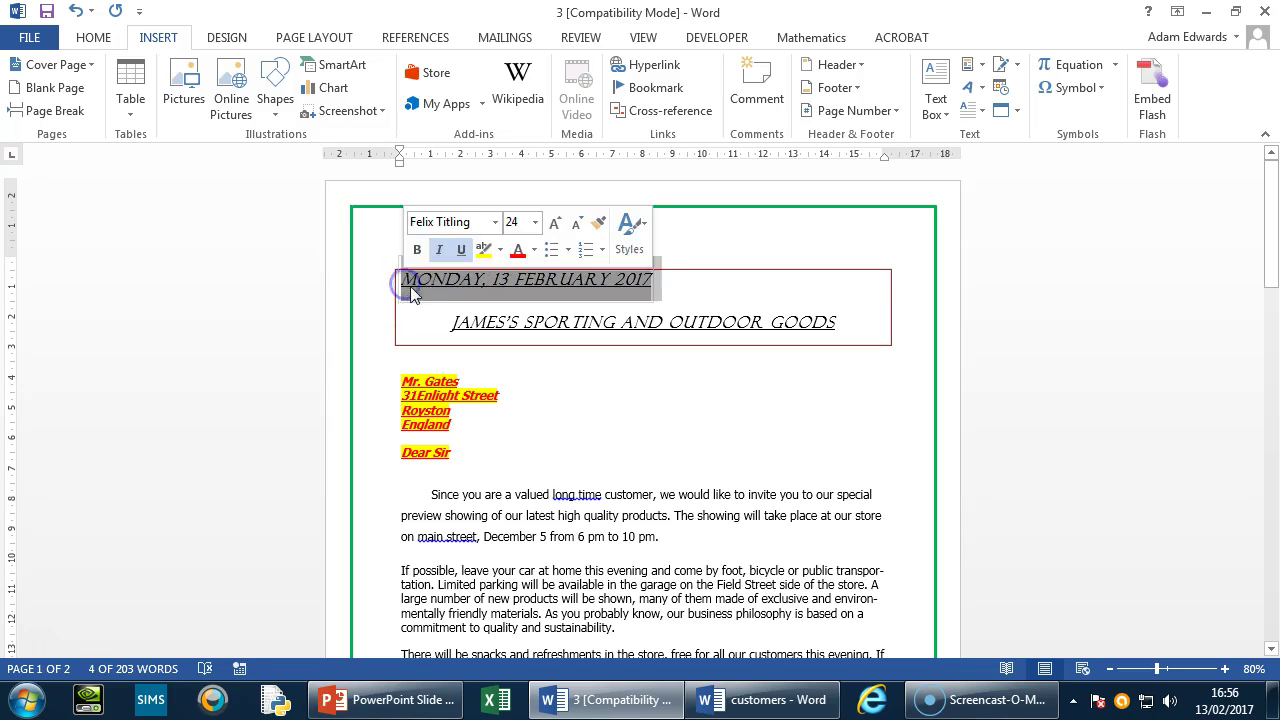
right_click(410, 286)
click(450, 296)
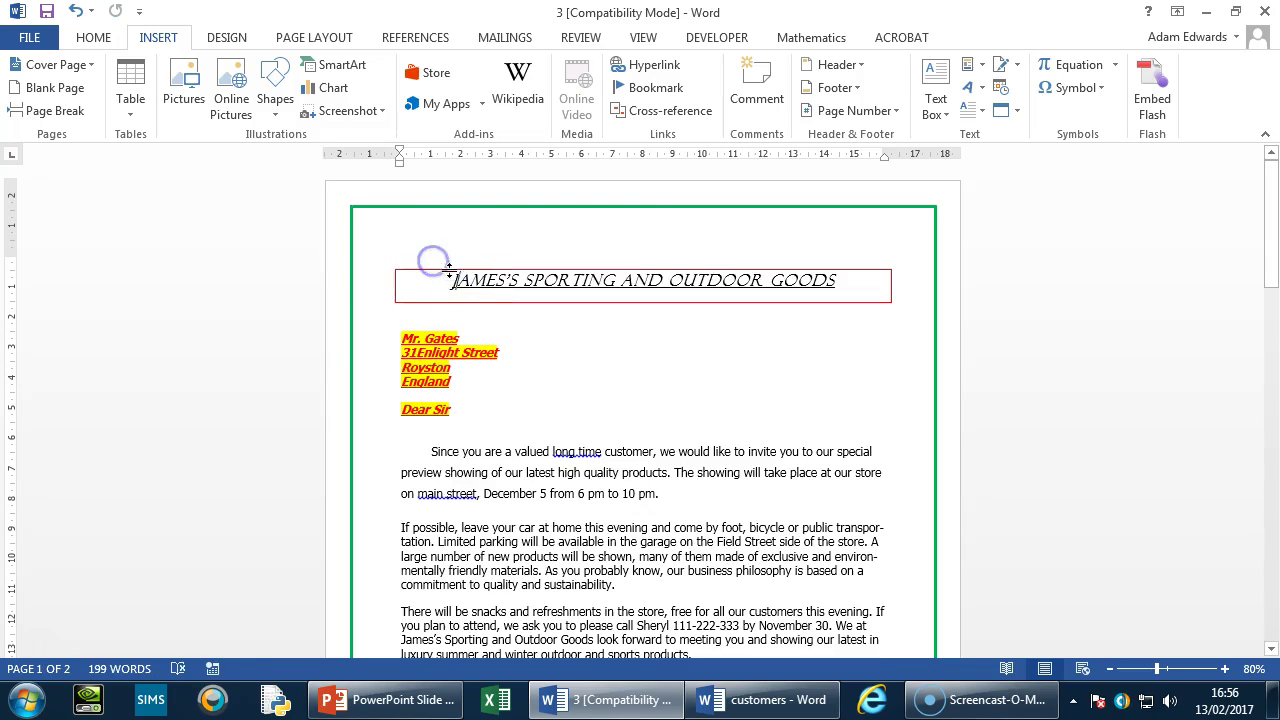
right_click(440, 324)
click(465, 412)
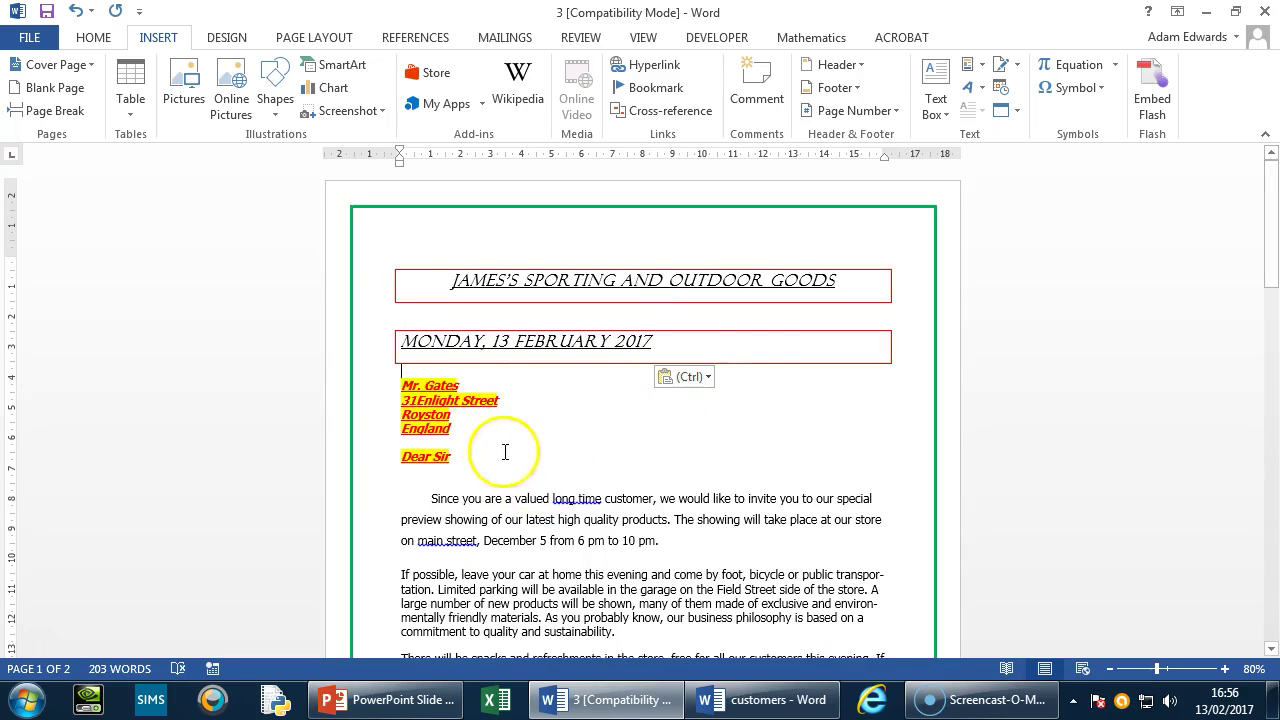
Step: Remove the border from the date line below the heading
click(848, 340)
drag(848, 340, 409, 344)
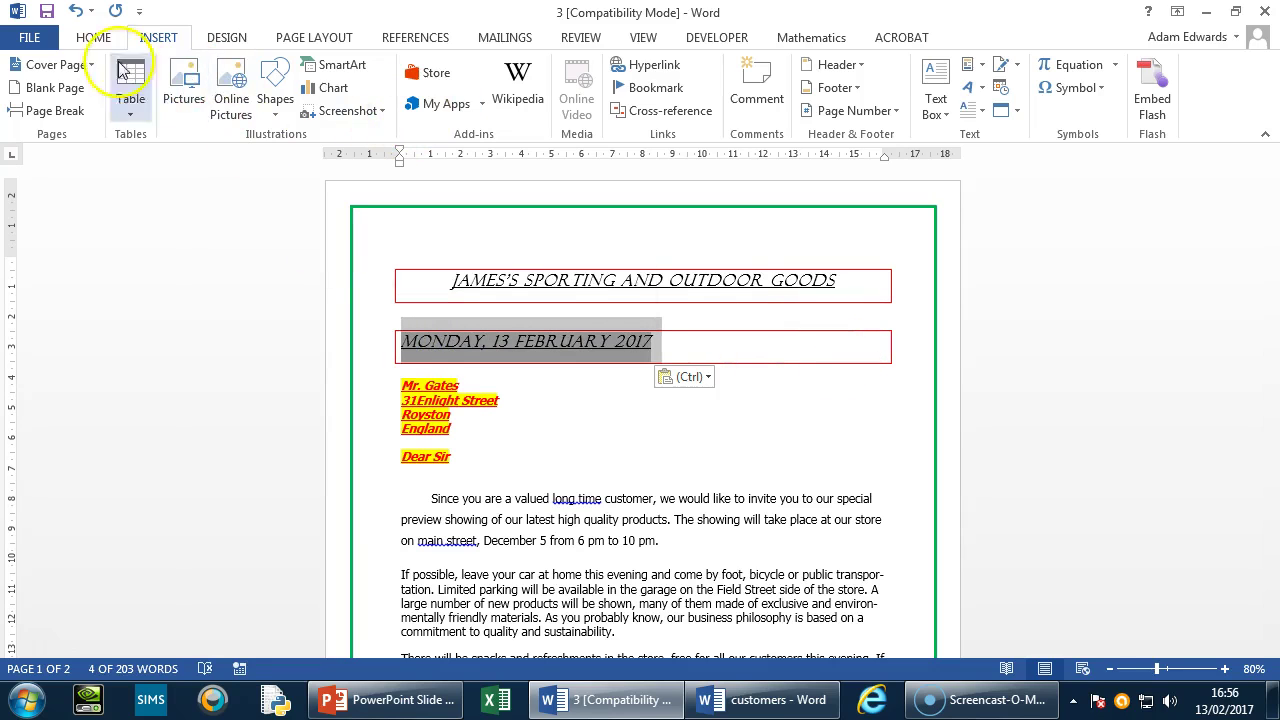
click(93, 37)
click(625, 103)
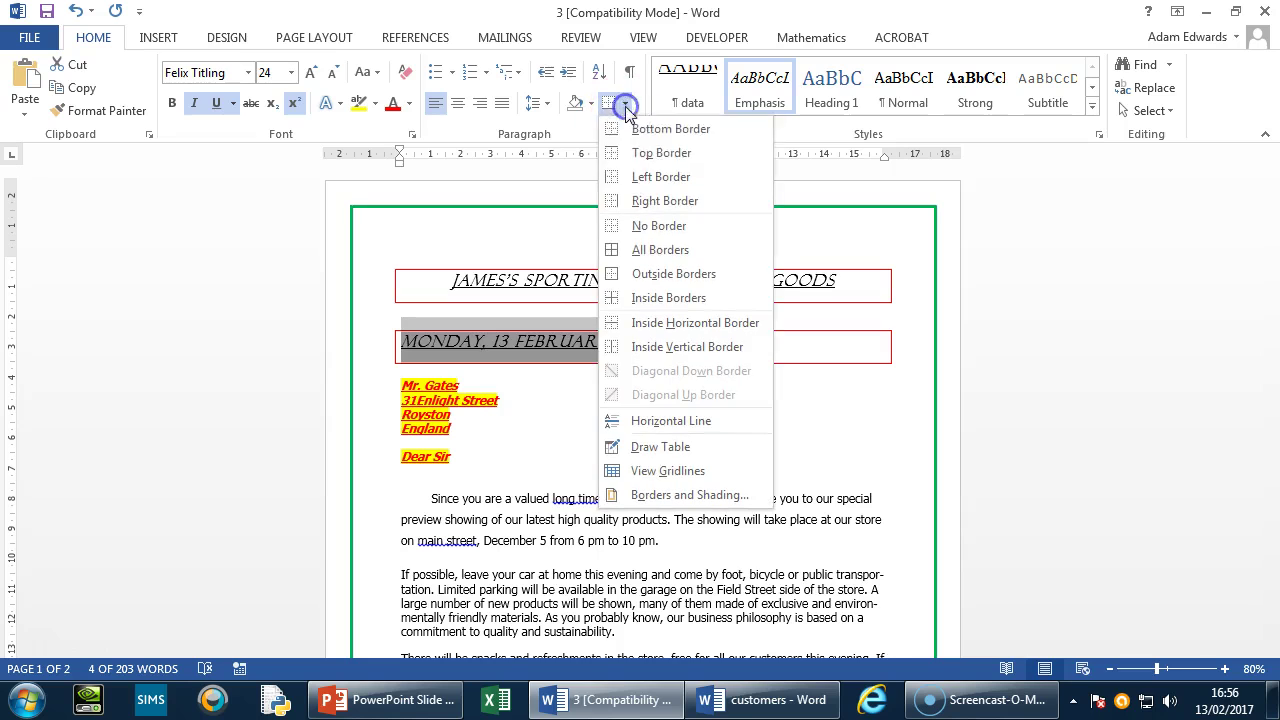
click(637, 226)
click(729, 380)
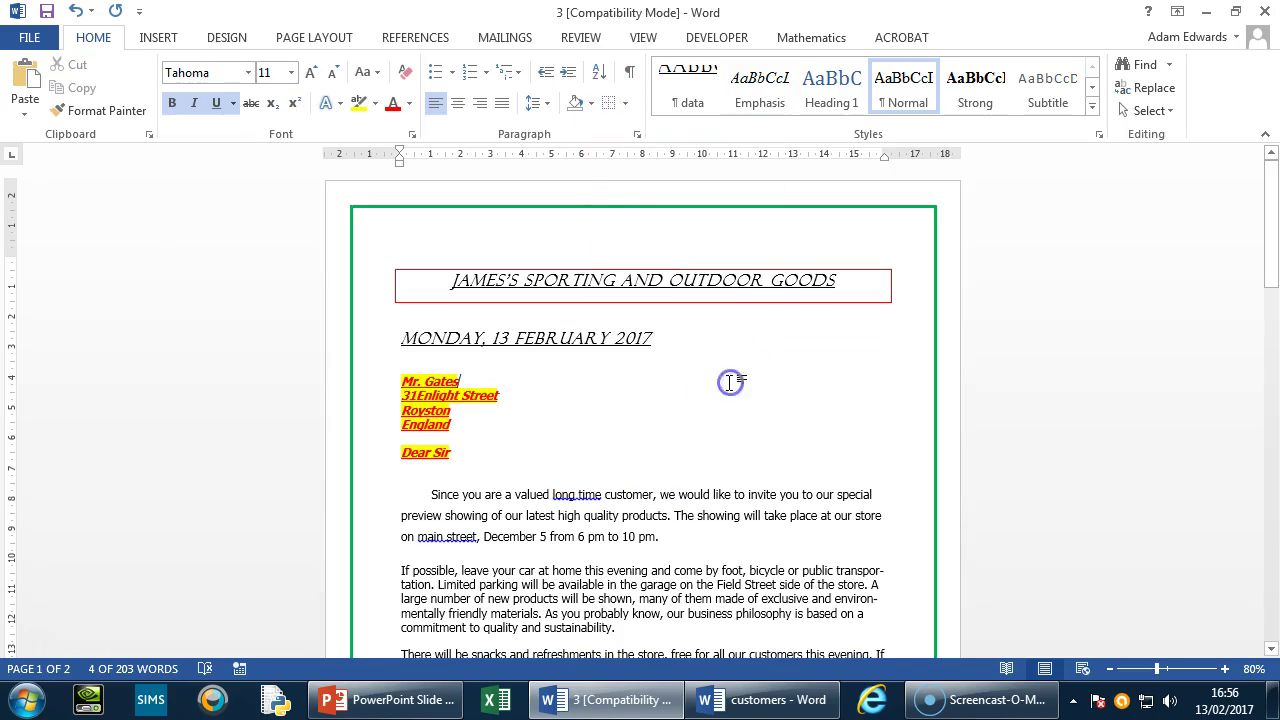
click(425, 336)
click(665, 395)
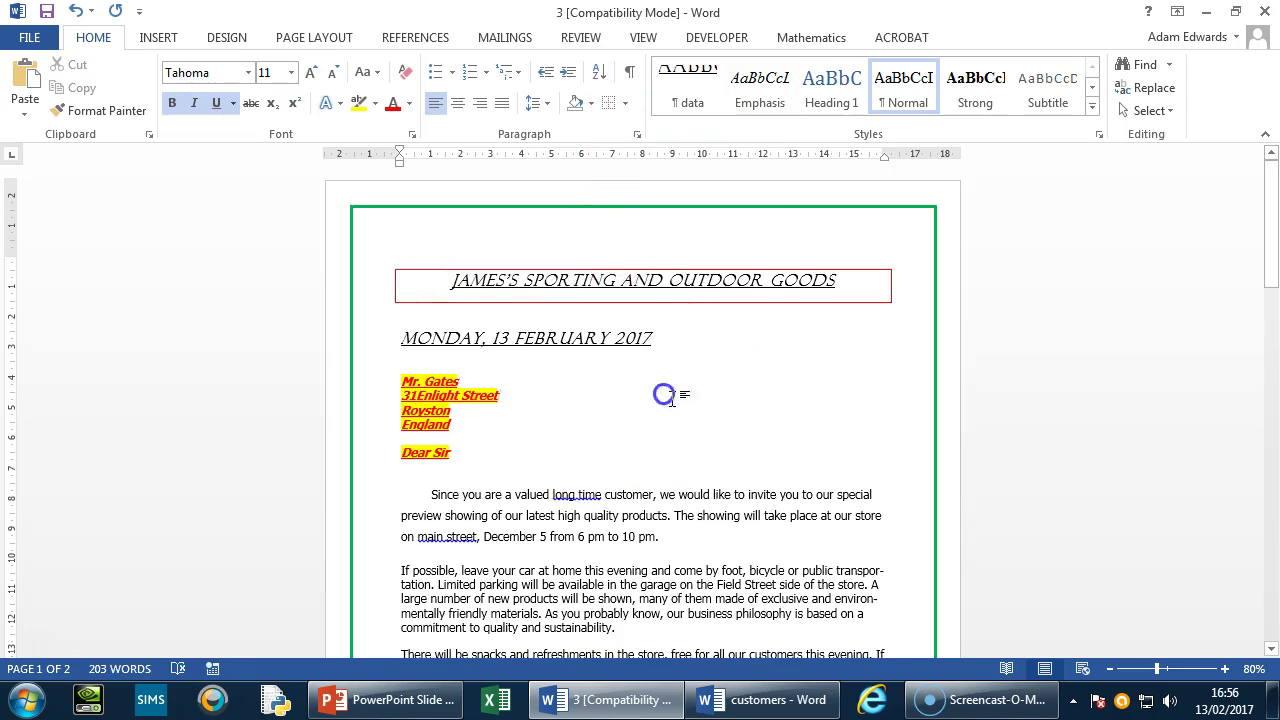
click(657, 338)
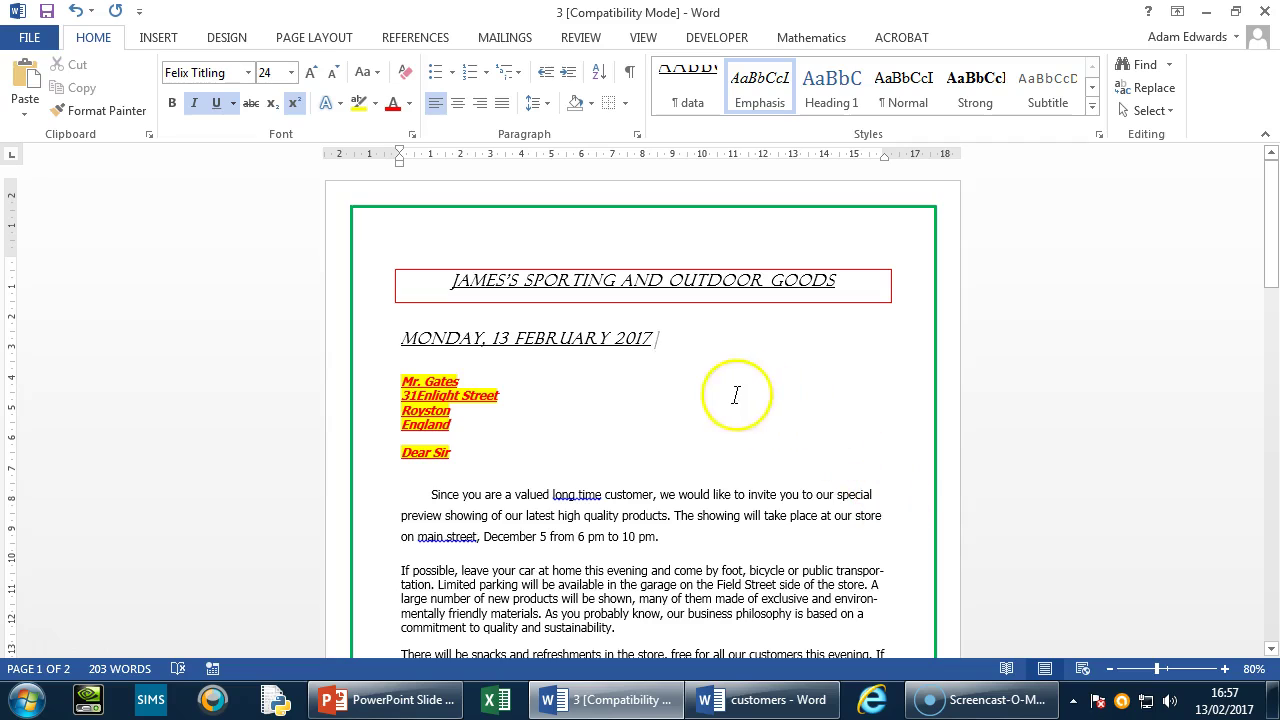
click(150, 37)
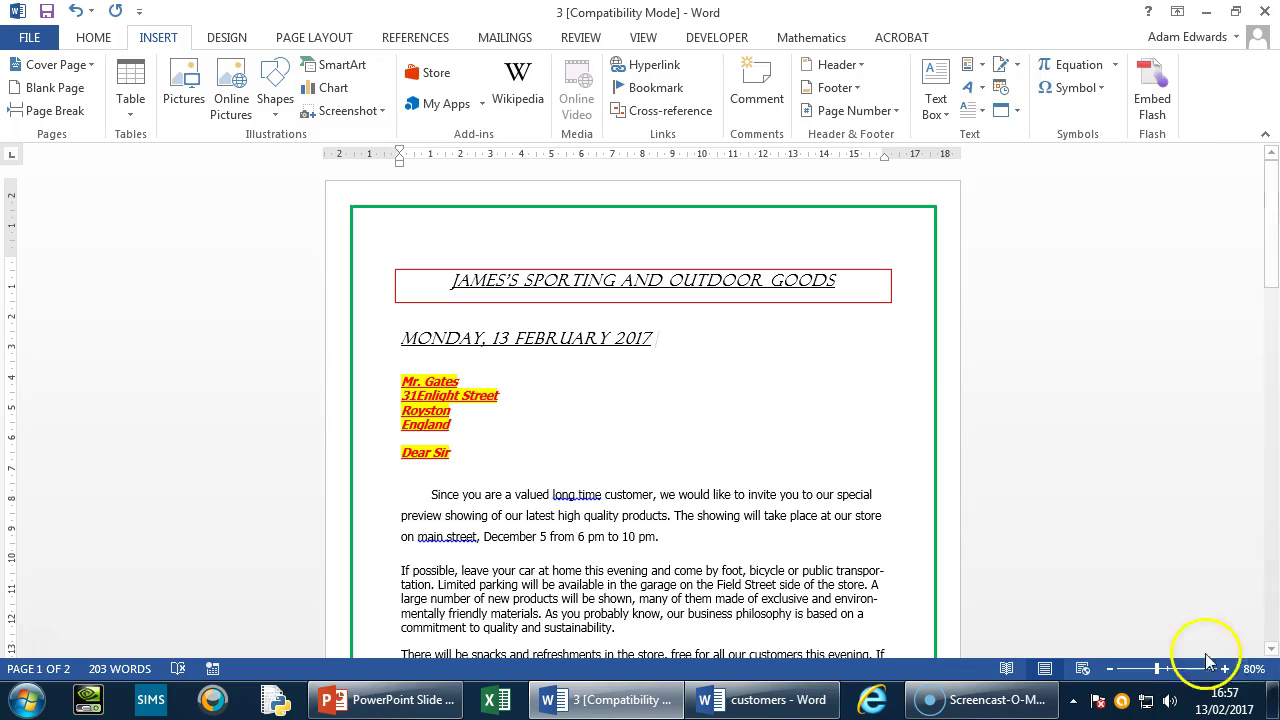
Step: Switch to the PowerPoint slide show, advance to the File Formats slide, and return to the letter in Word
click(375, 699)
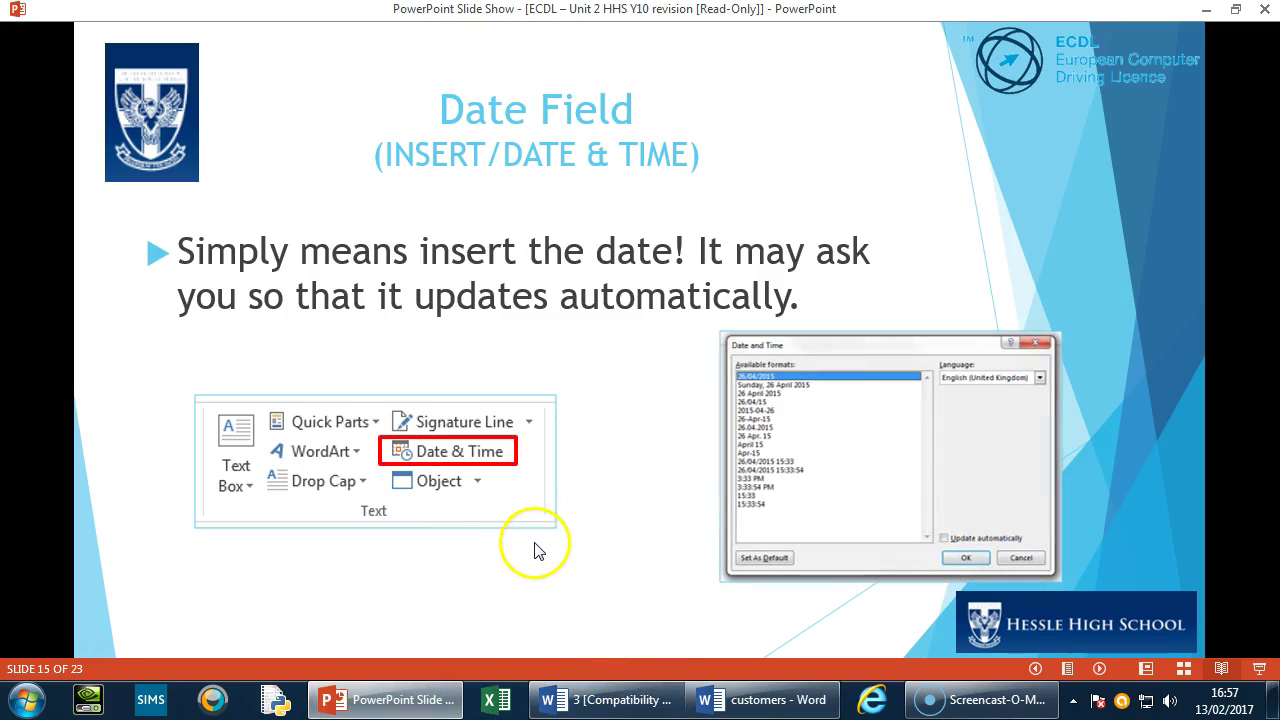
click(955, 560)
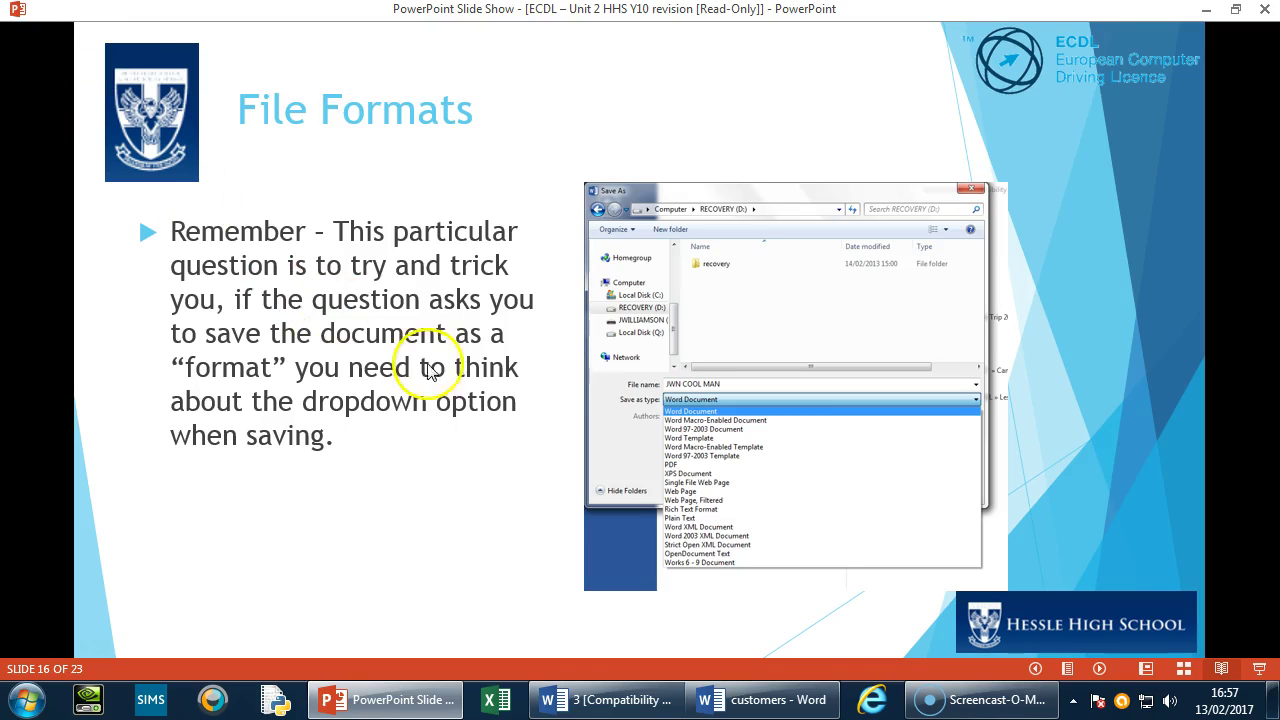
click(585, 700)
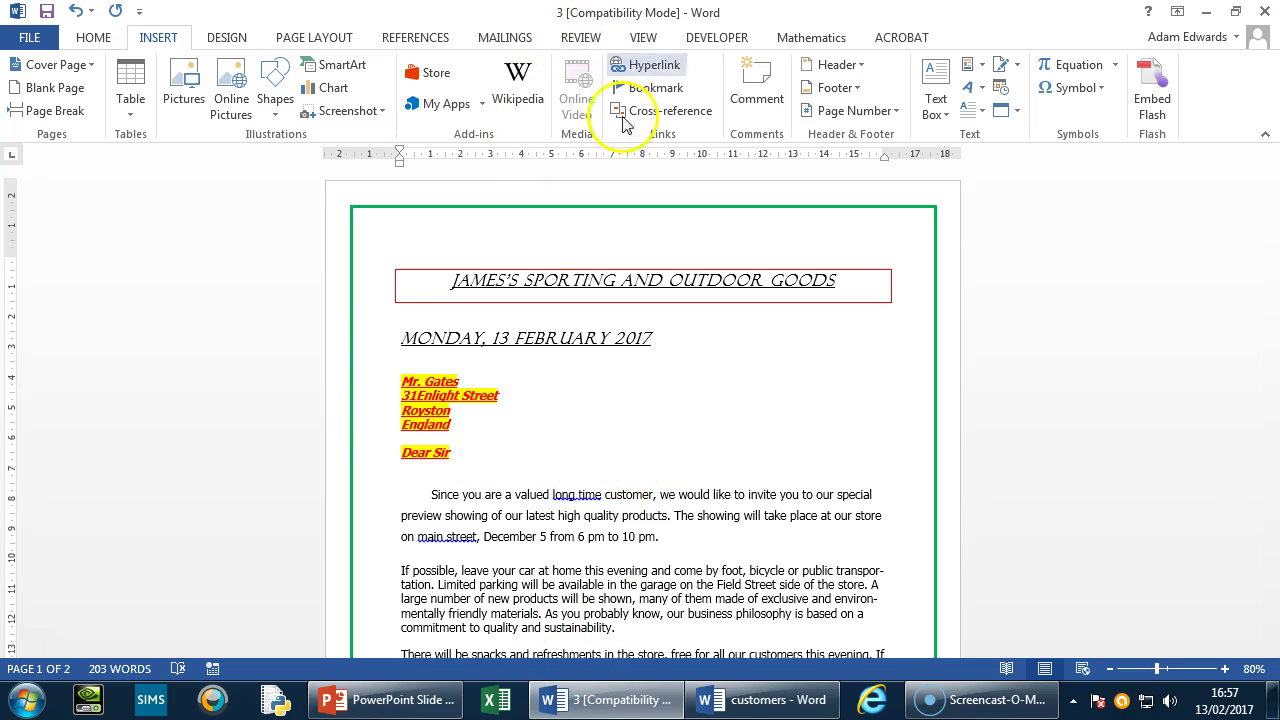
Step: Begin saving a copy of the letter under the file name "test", browsing from the Resources folder to WORD and up to Computer
click(14, 40)
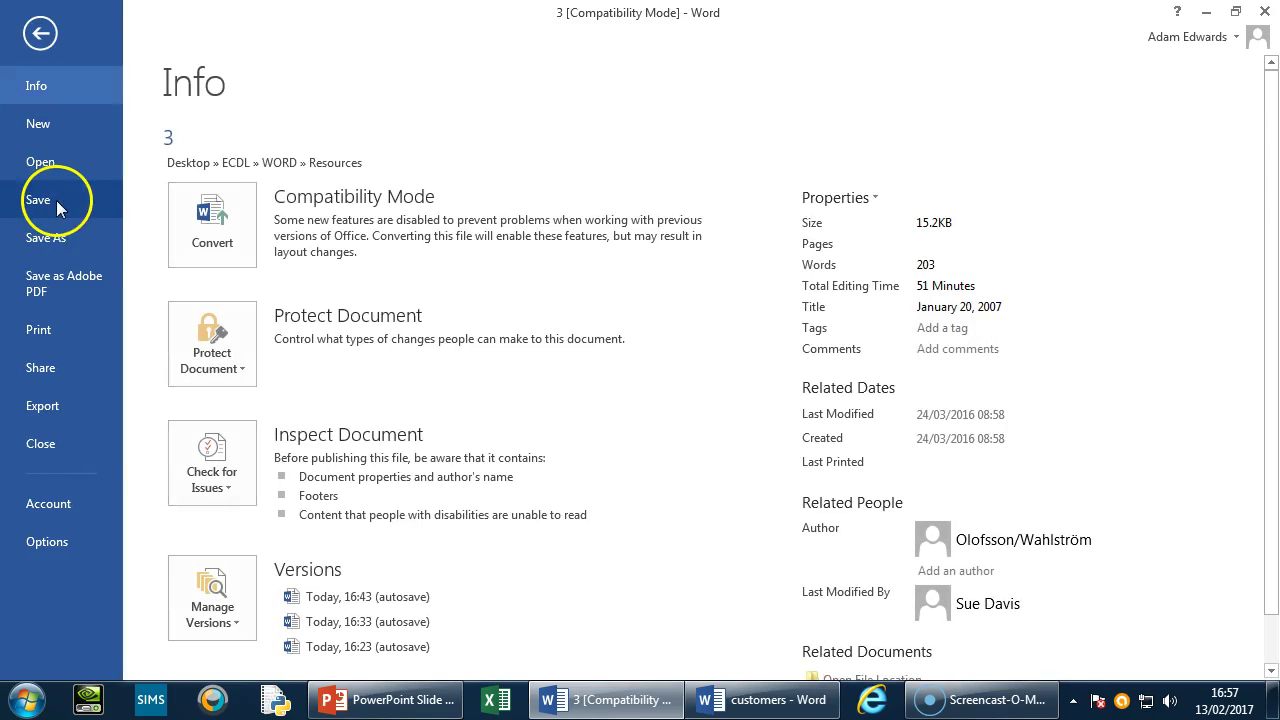
click(58, 234)
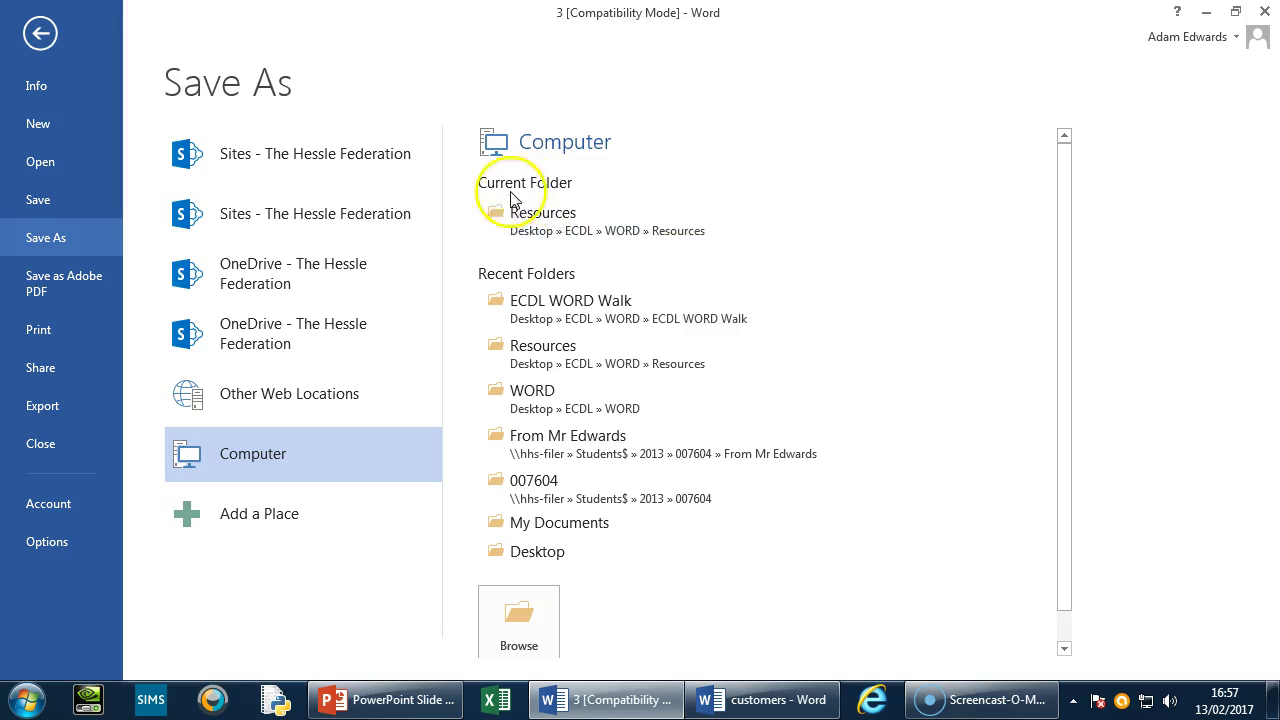
click(582, 218)
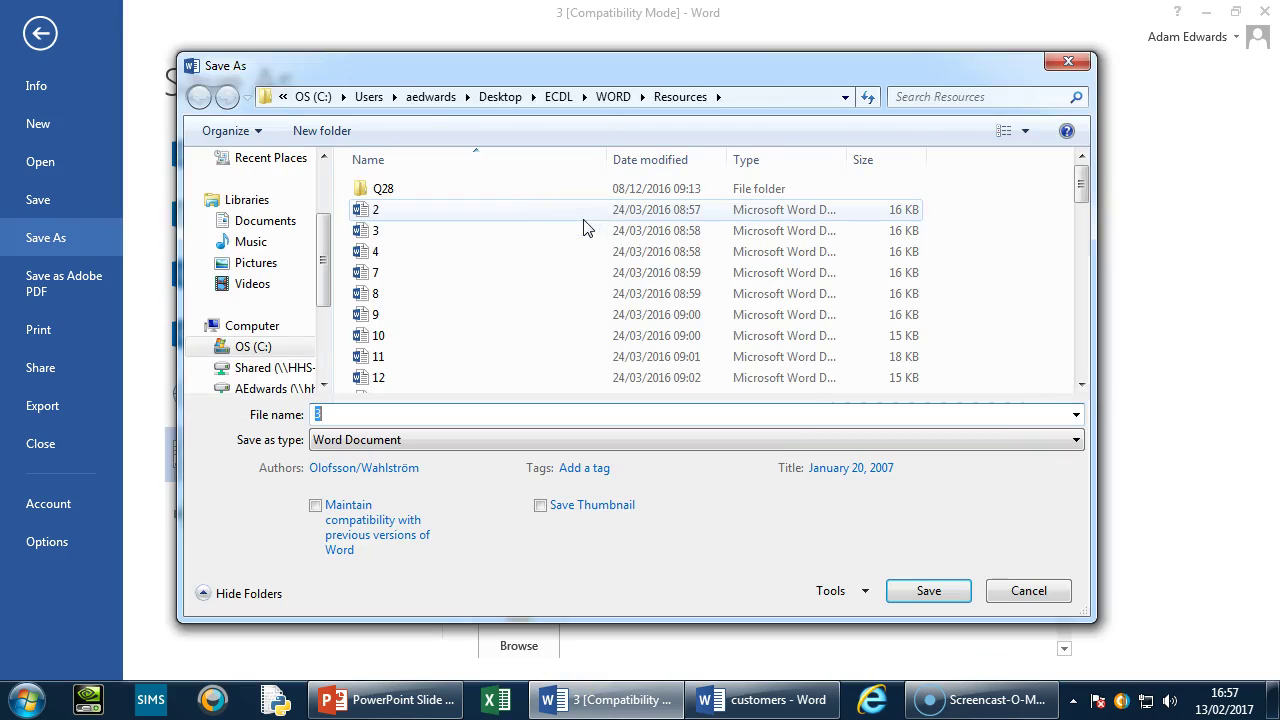
click(613, 96)
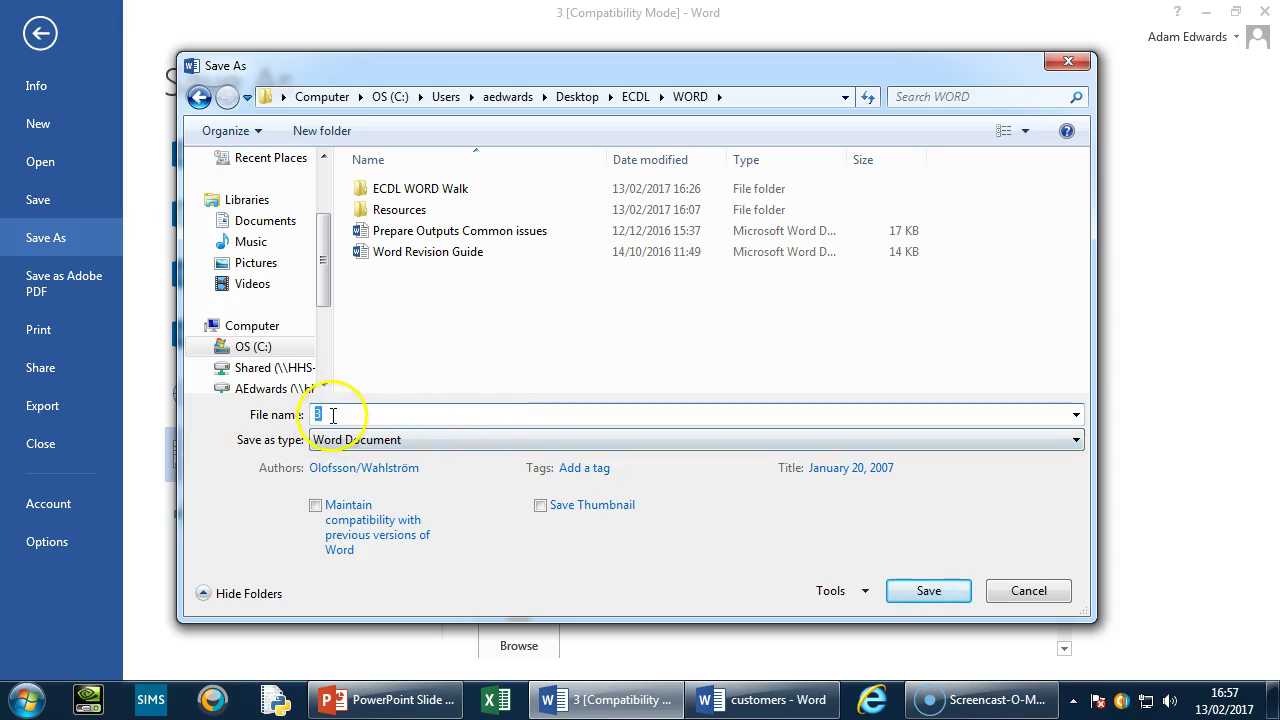
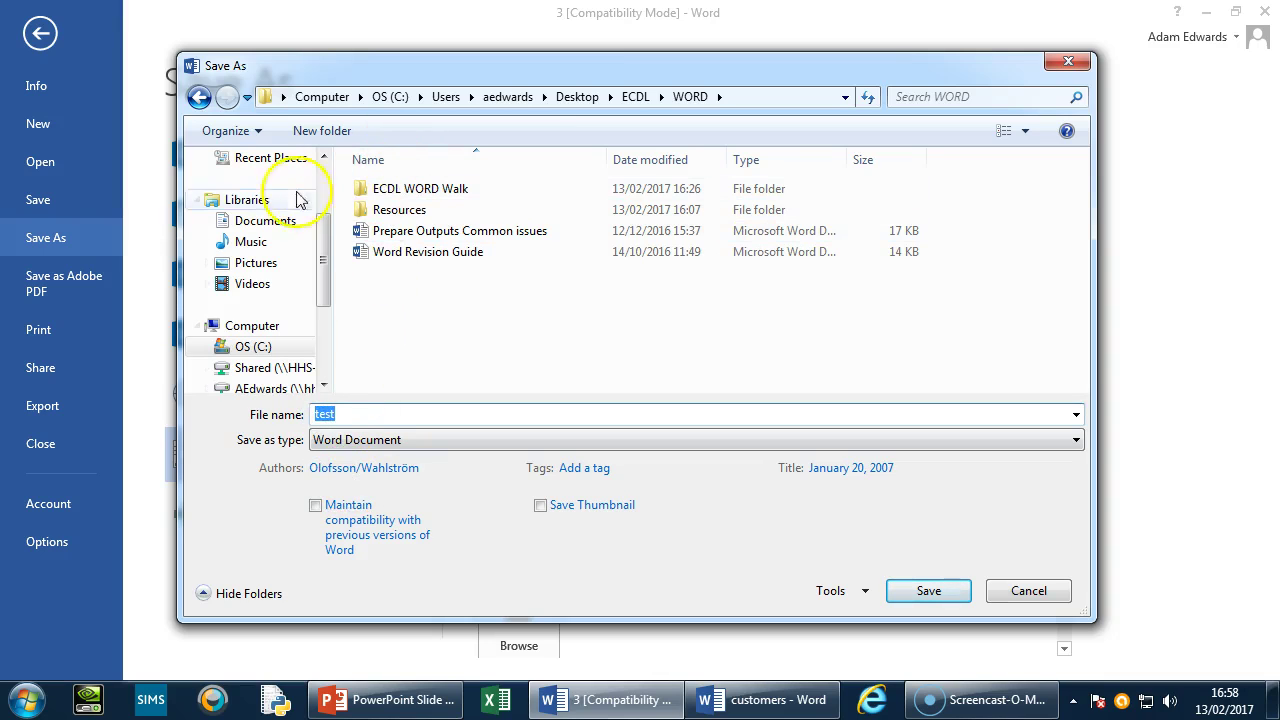
click(256, 330)
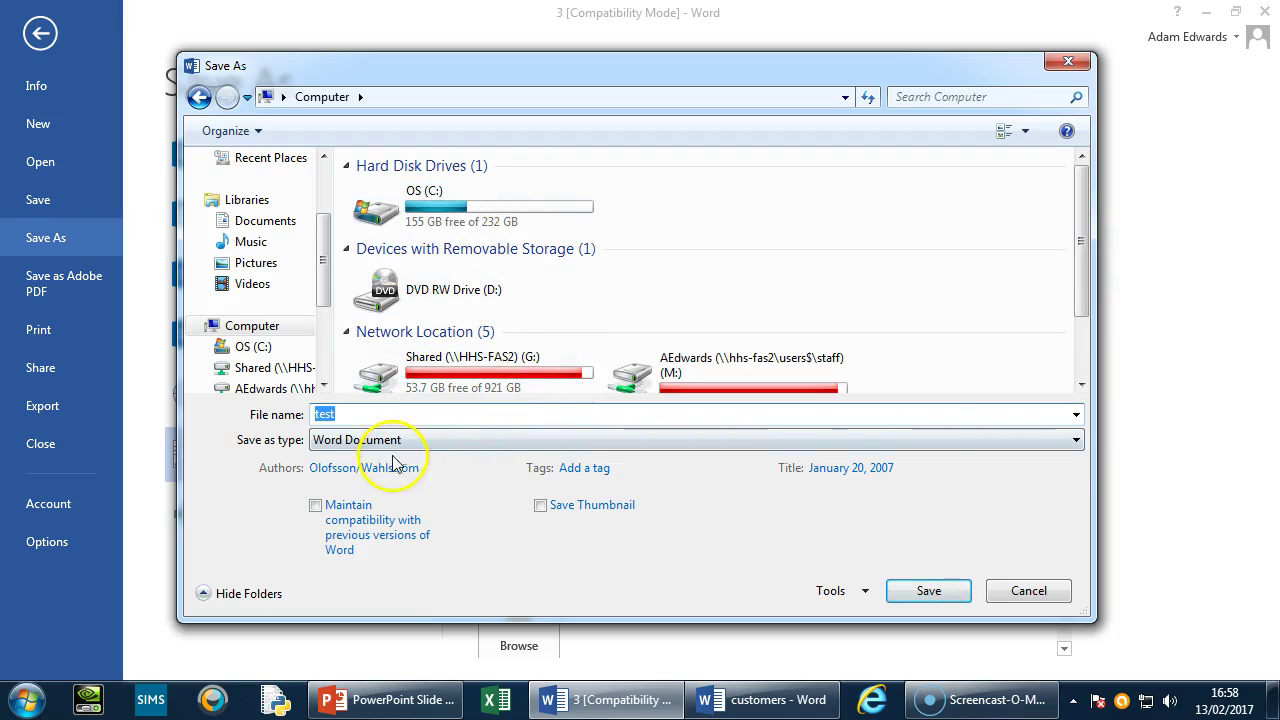
Step: Choose the Word 97-2003 Template format for the copy, browse to the Computer location, and cancel the save to return to the letter
click(1076, 443)
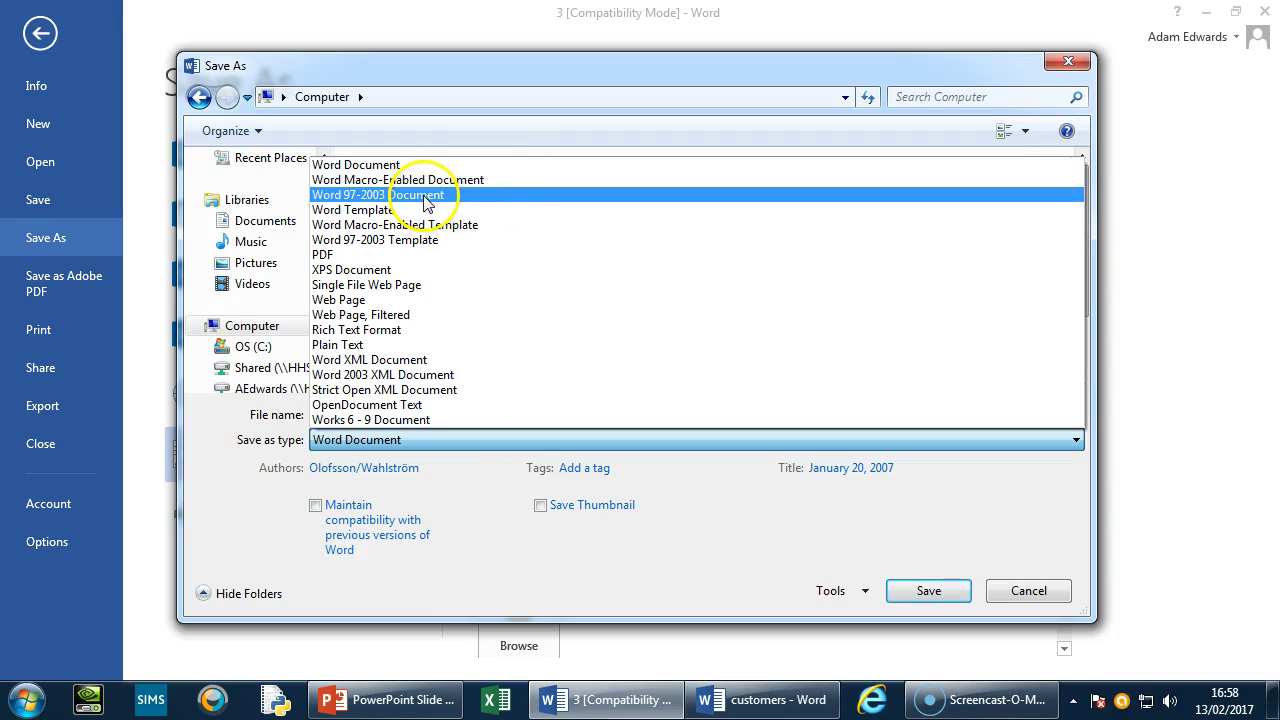
click(355, 244)
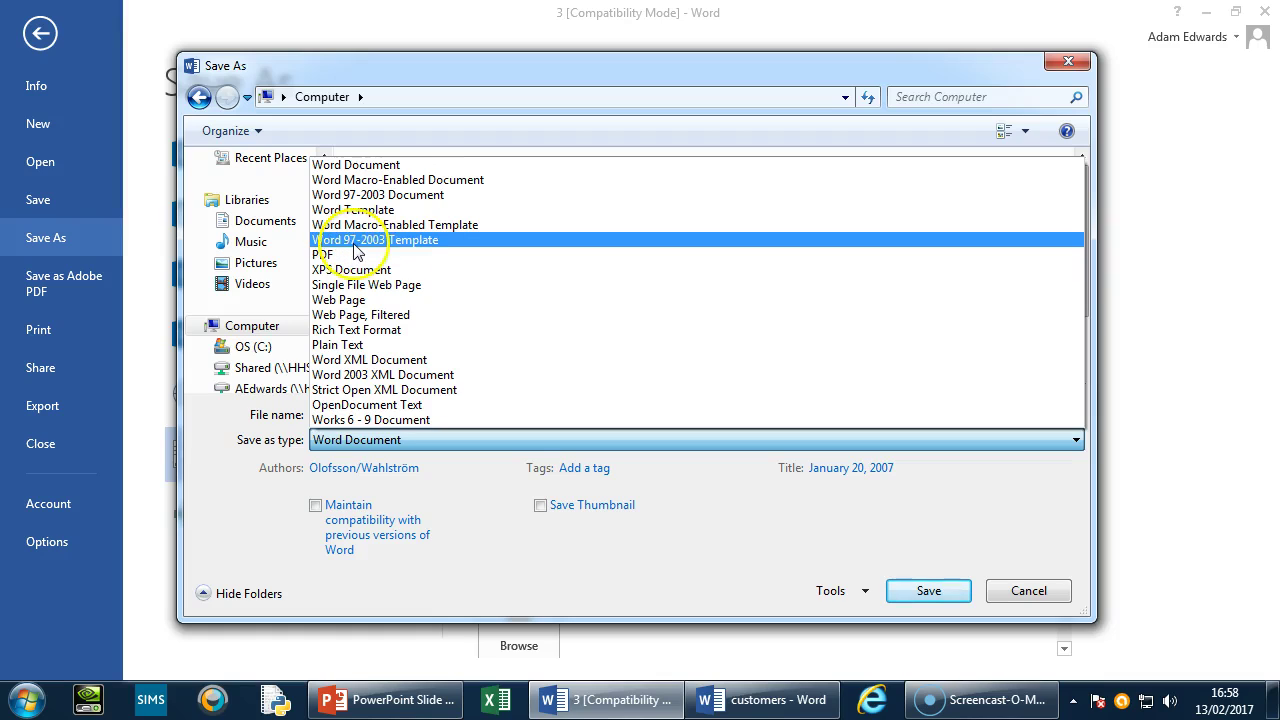
click(425, 245)
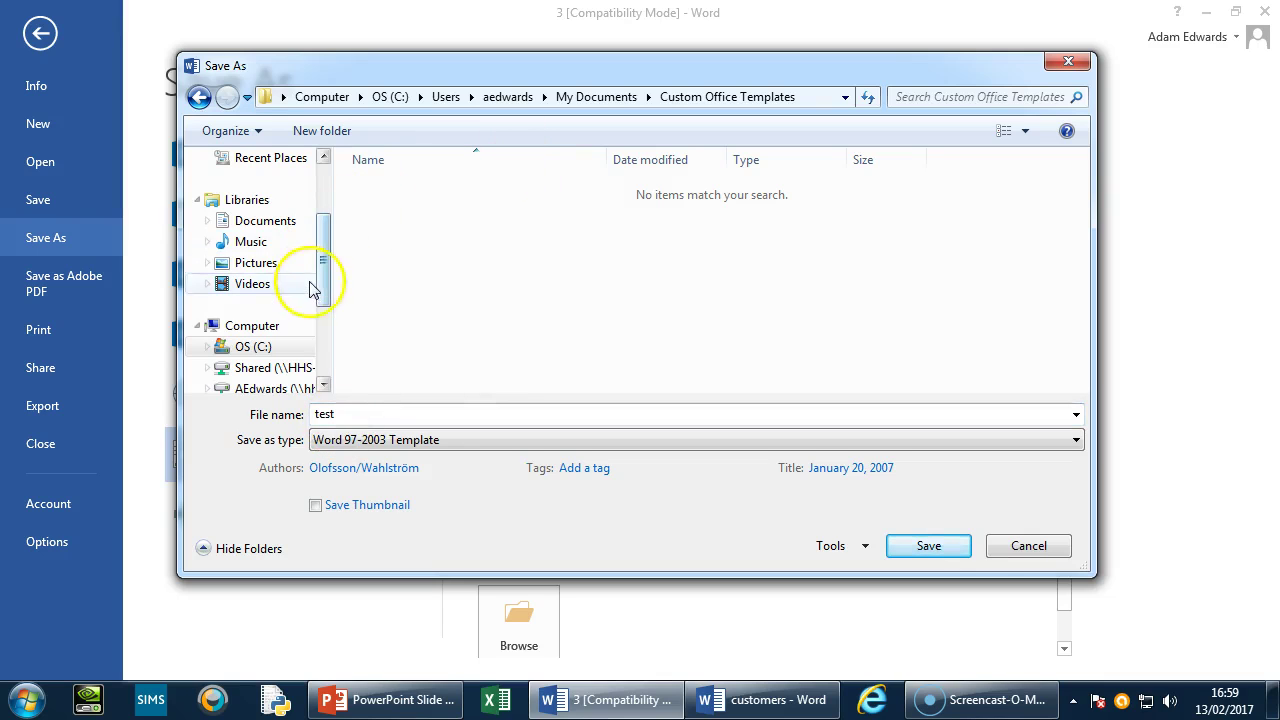
click(253, 346)
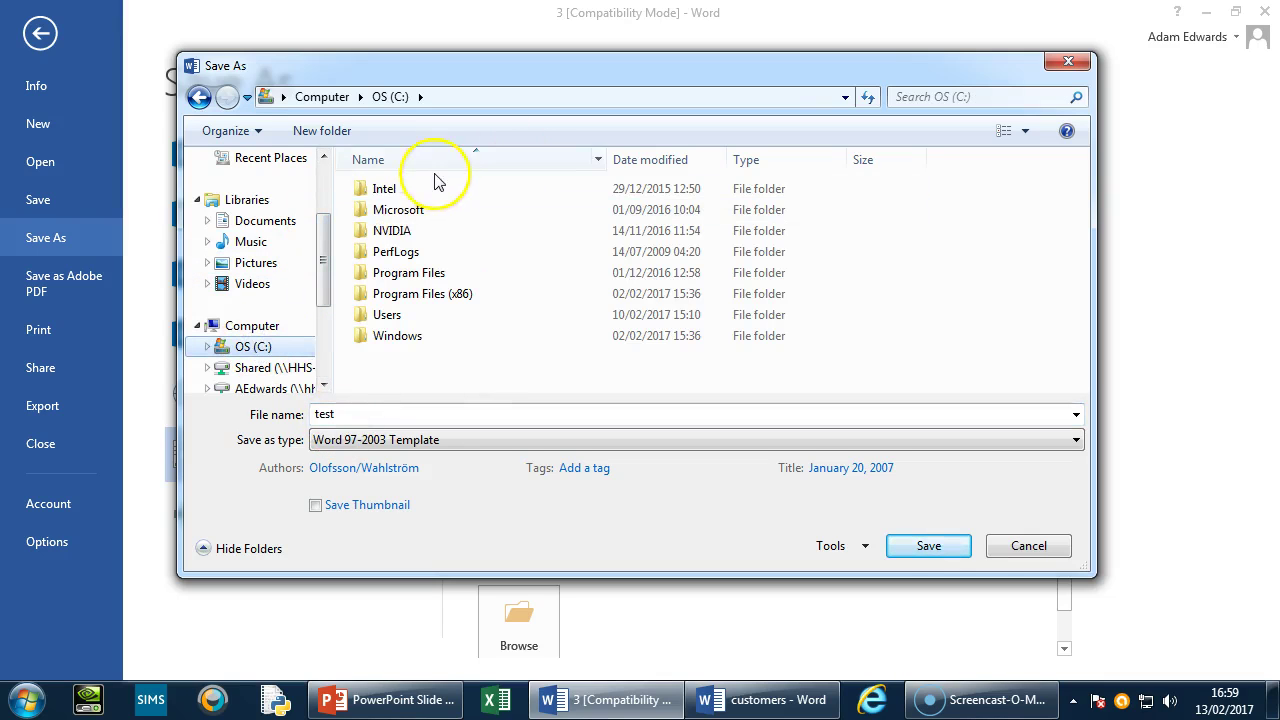
click(240, 326)
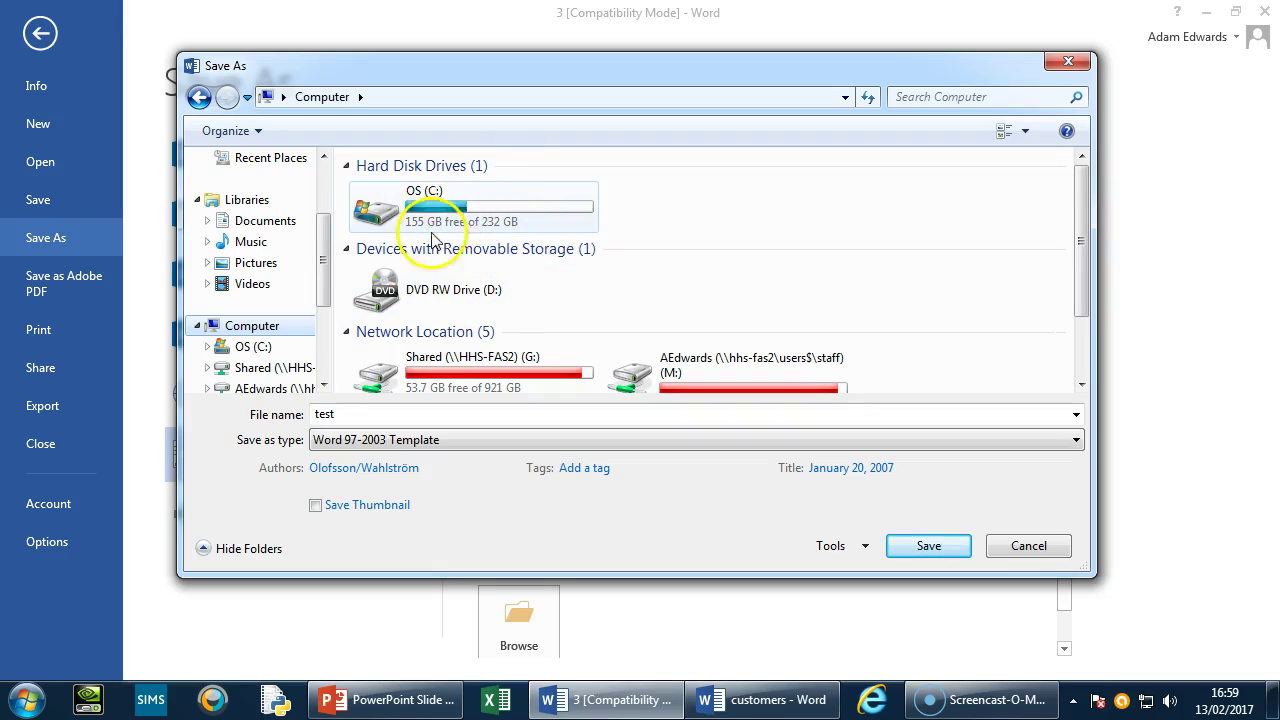
click(995, 545)
click(34, 34)
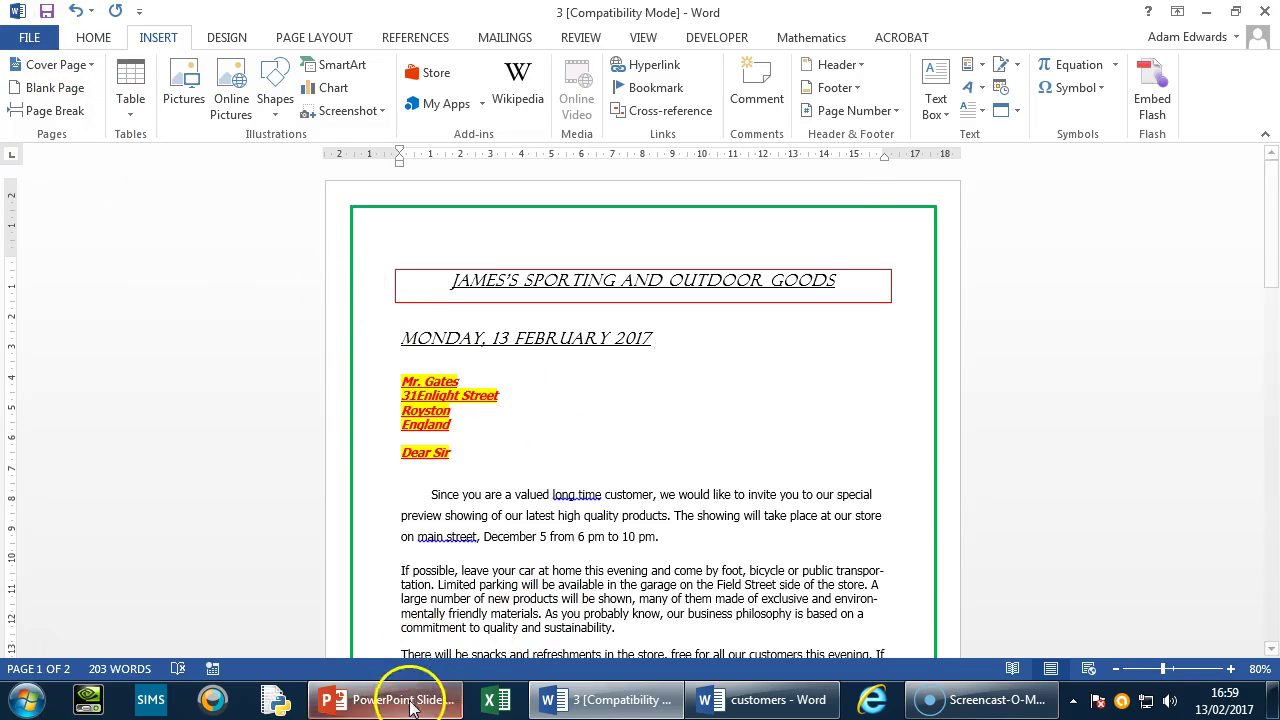
Step: Switch to the PowerPoint slide show, advance from File Formats to the "Resize an image" slide, and return to the letter in Word
click(370, 700)
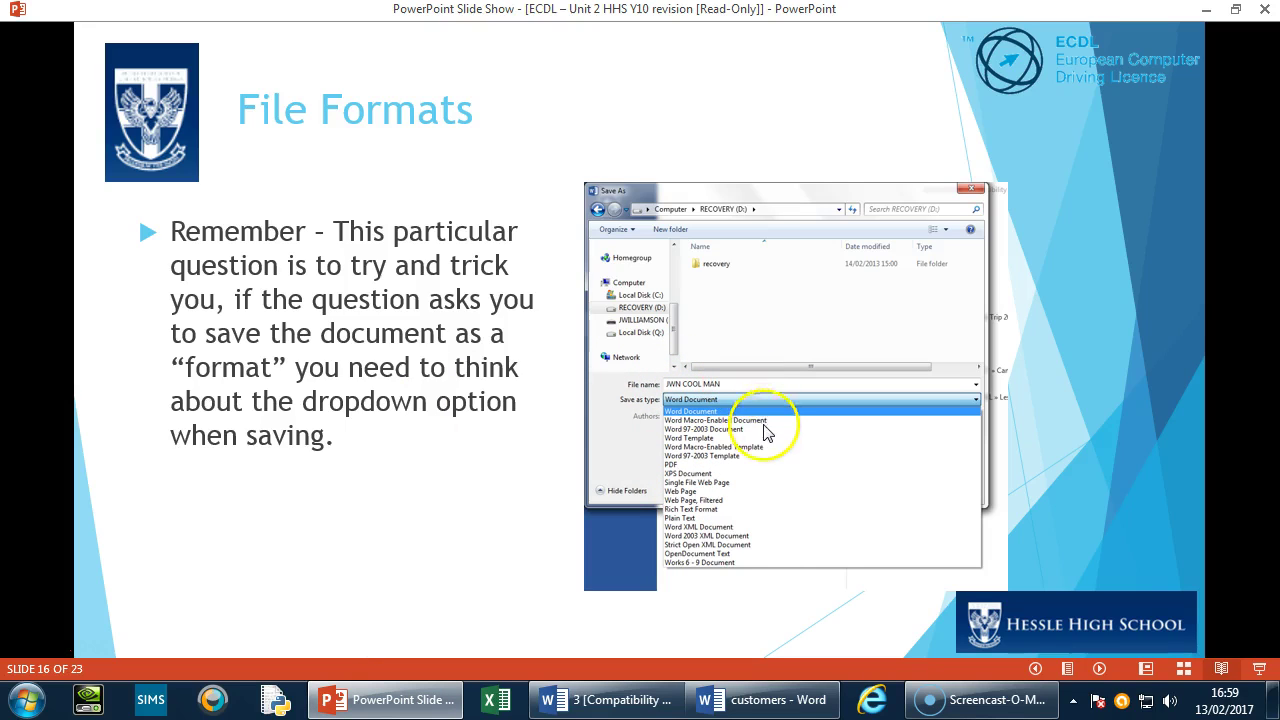
click(780, 470)
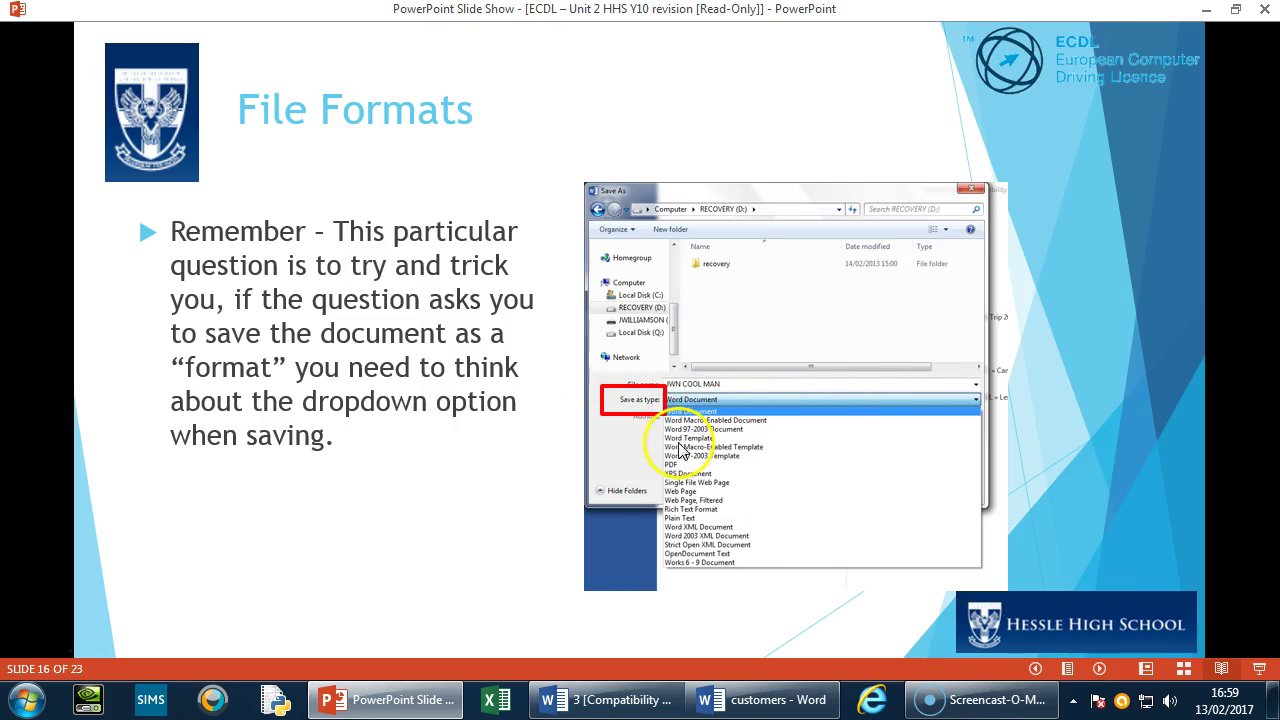
click(710, 462)
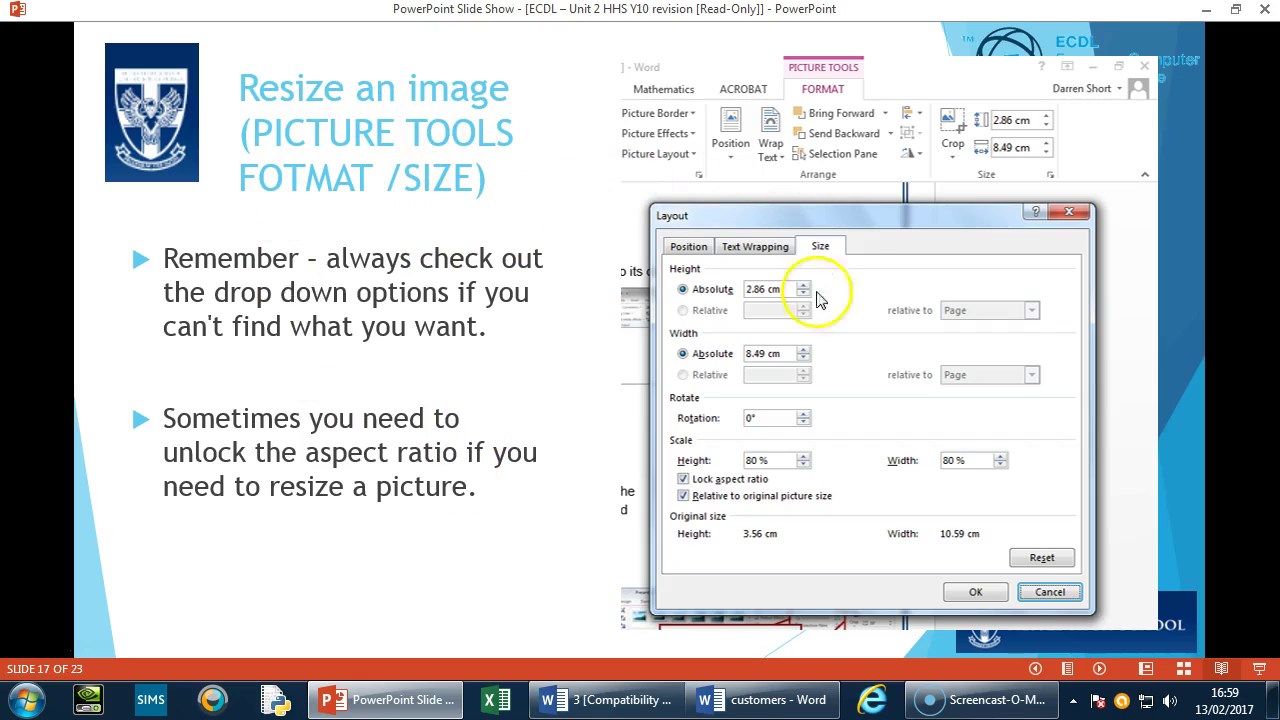
click(575, 287)
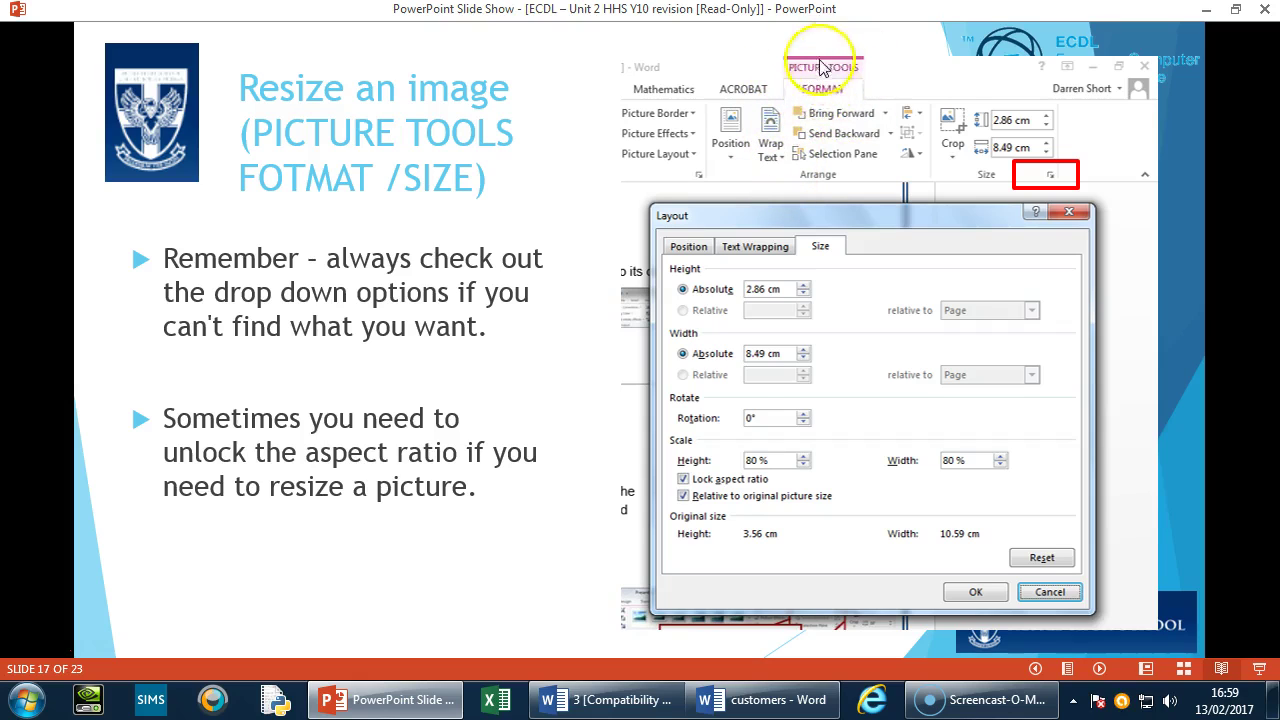
click(665, 700)
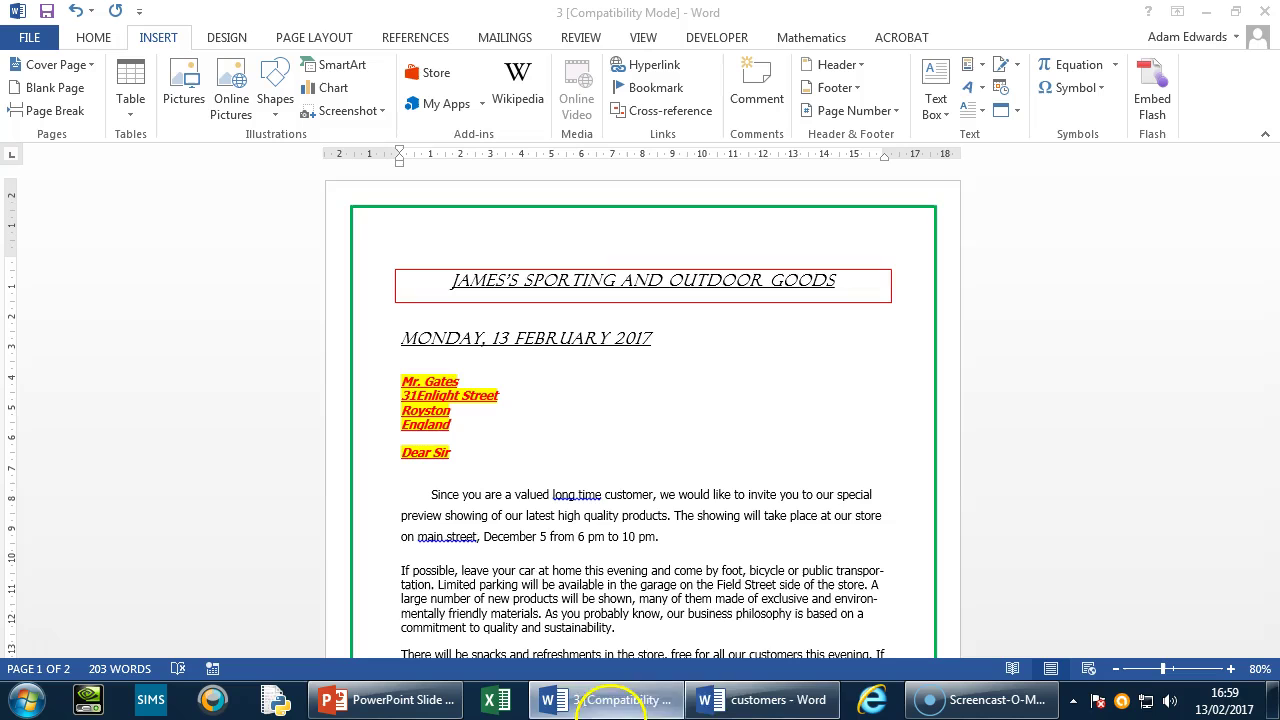
Step: Select the orange picture on page 2, examine its size settings in the Layout dialog, and close the dialog without changes
scroll(600, 400, down, 15)
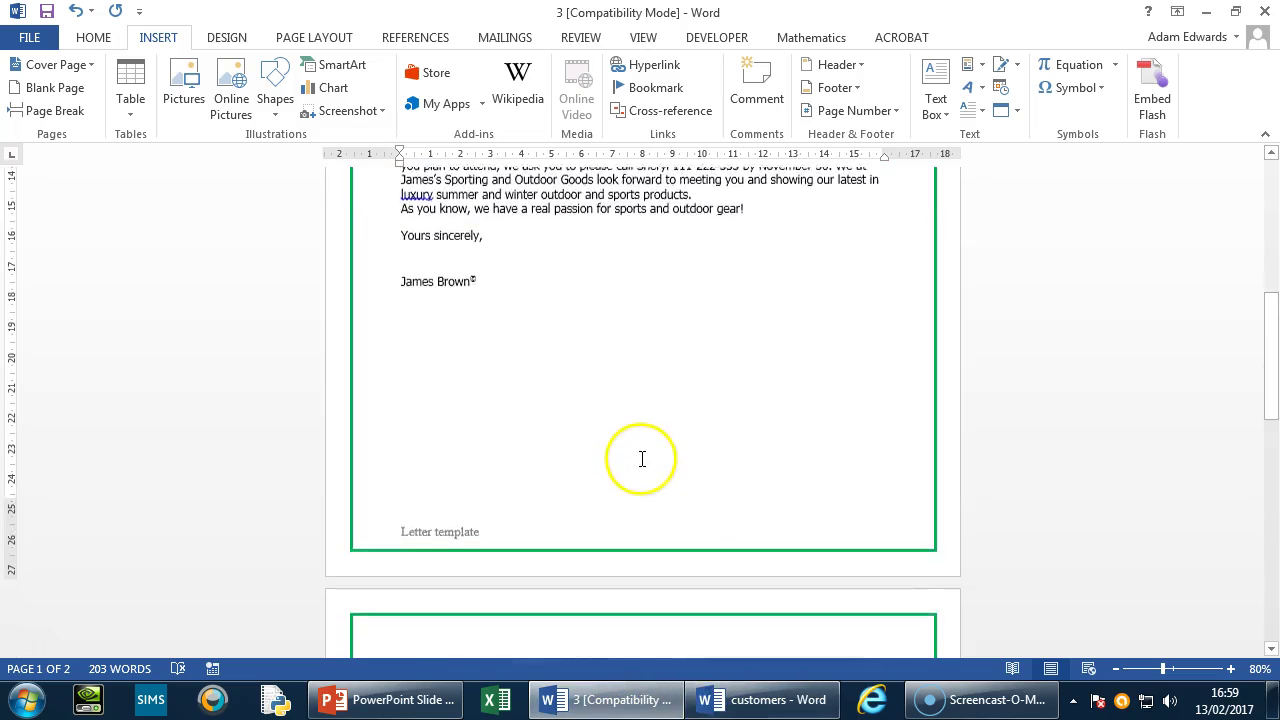
scroll(641, 457, down, 3)
click(654, 478)
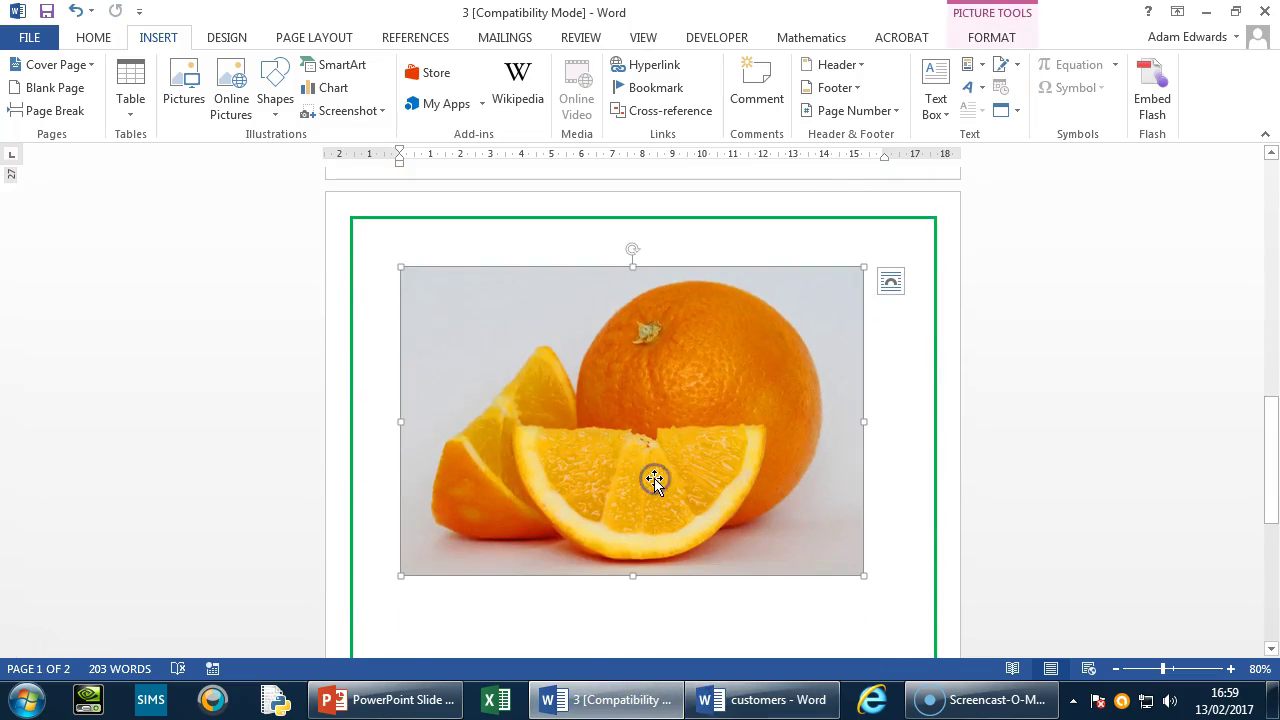
click(993, 38)
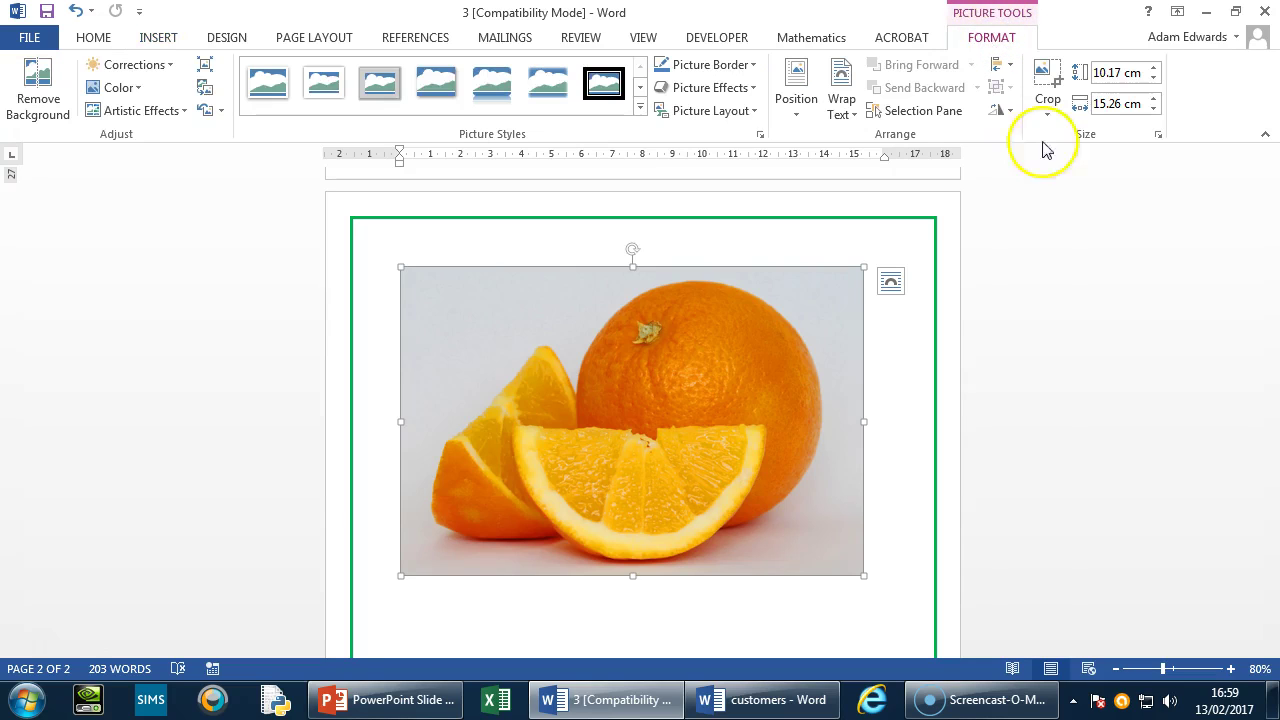
click(1158, 136)
drag(472, 62, 618, 120)
click(777, 543)
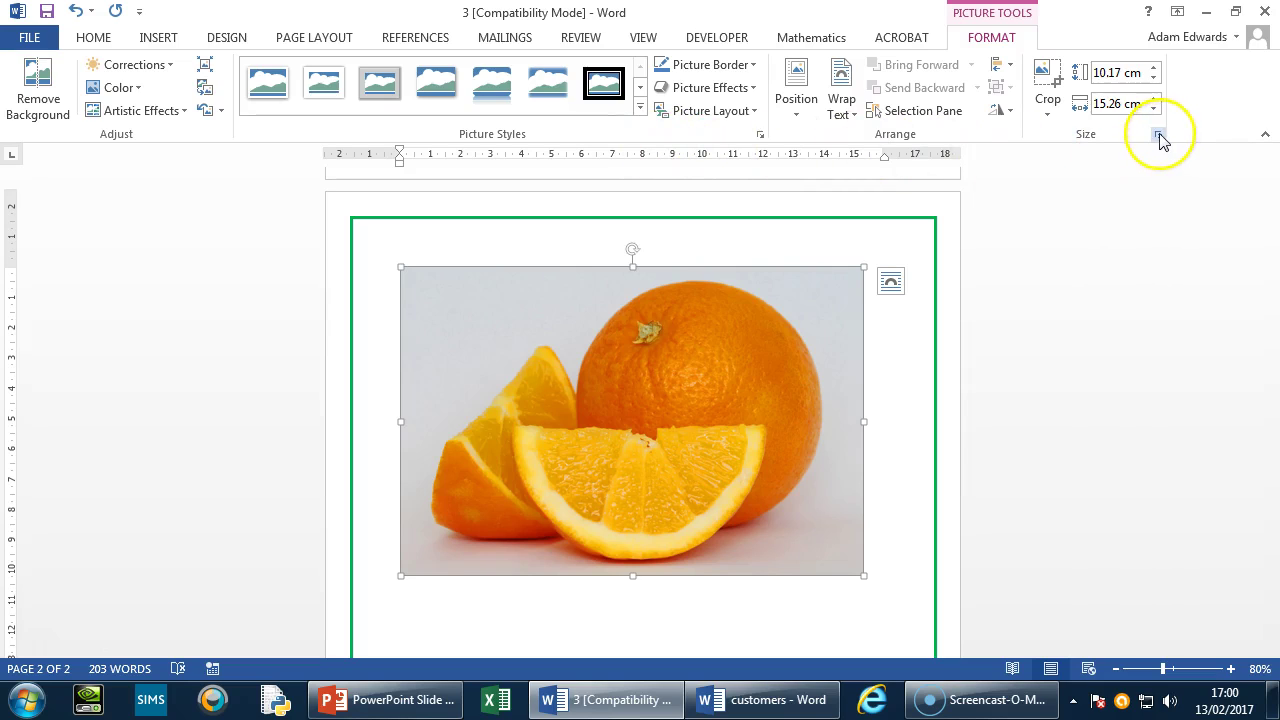
click(1158, 135)
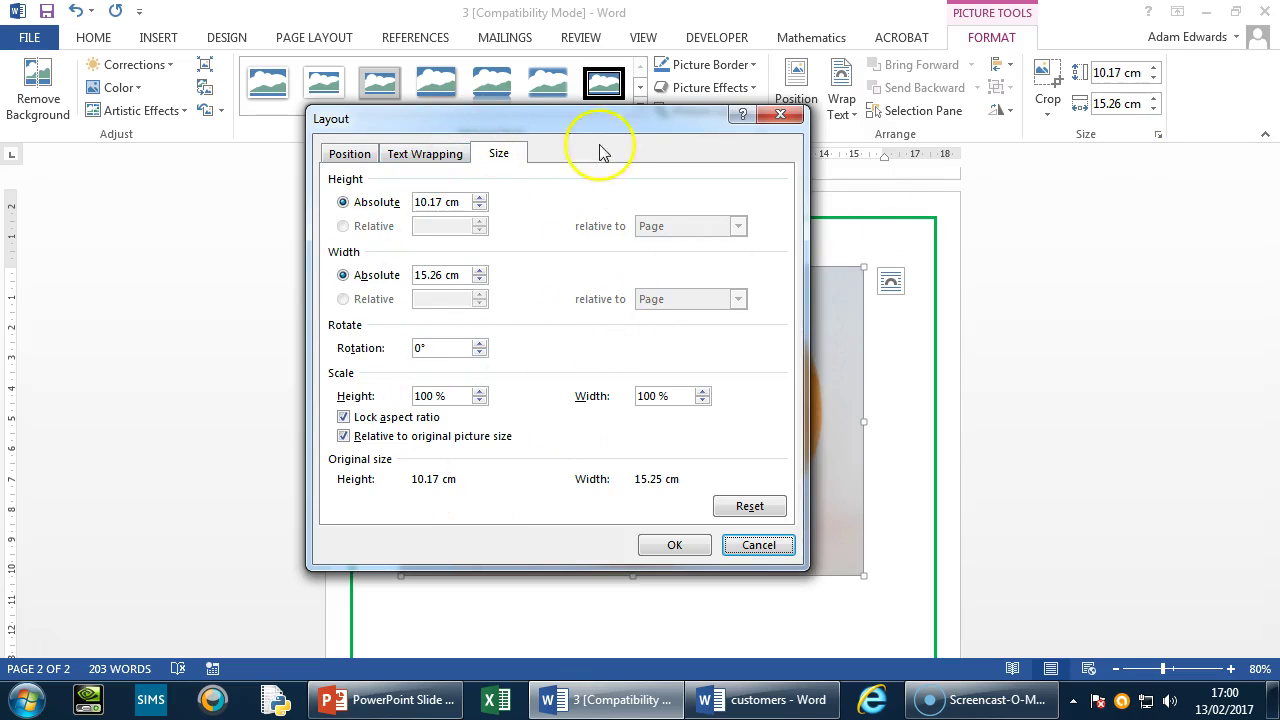
click(759, 545)
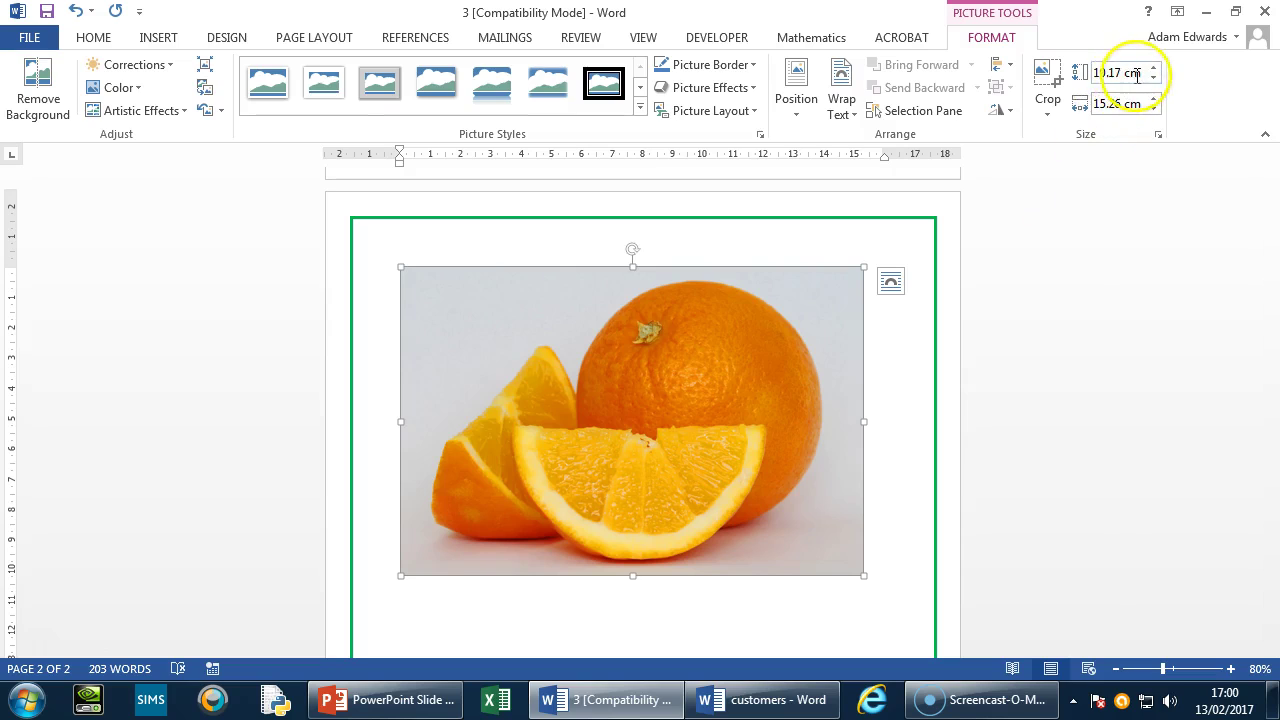
Step: Reduce the orange picture's height to 5 cm, keeping its proportions
click(1137, 186)
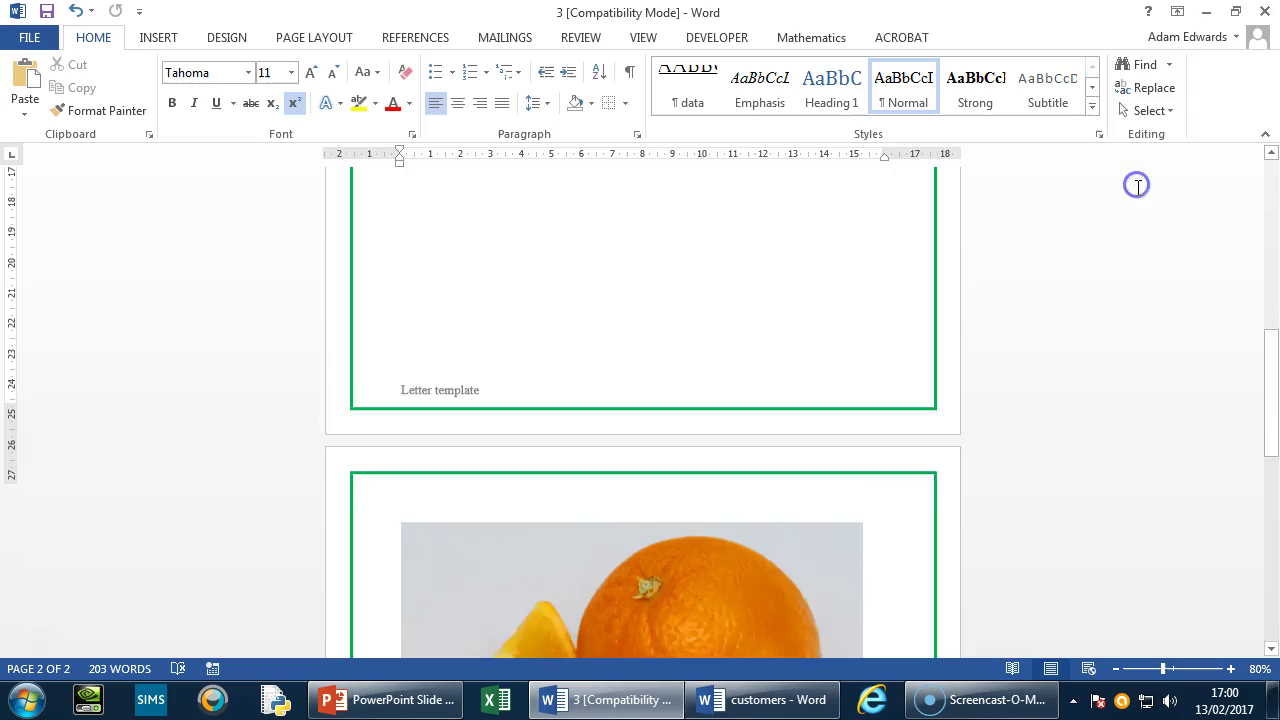
click(668, 650)
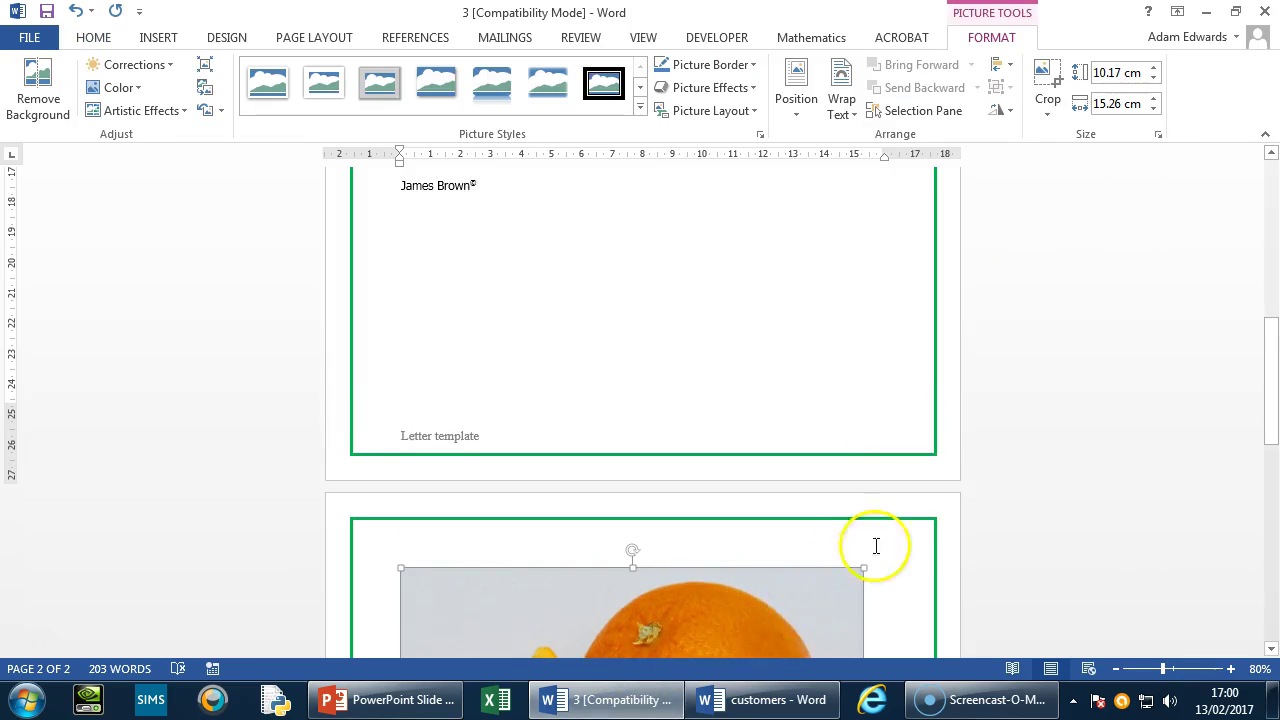
scroll(990, 330, down, 1)
click(1153, 78)
click(1153, 78)
click(1153, 78)
click(1153, 78)
click(1153, 78)
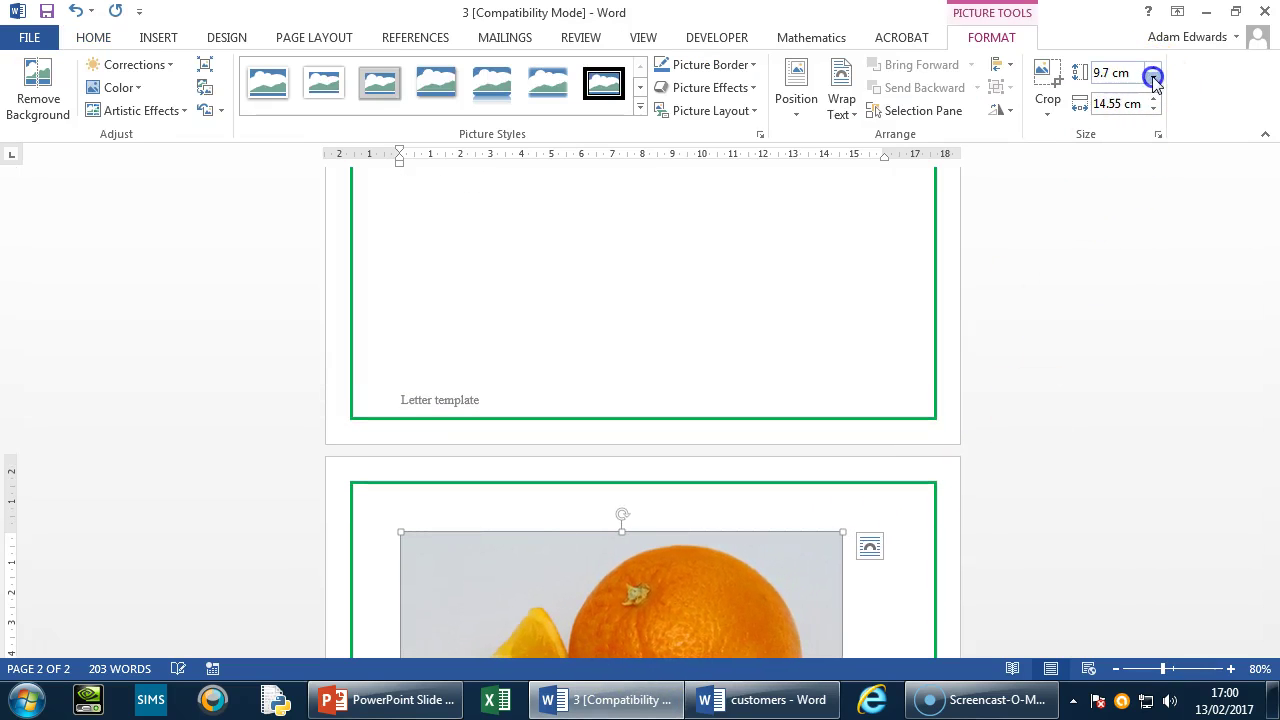
click(1153, 78)
click(1153, 78)
click(1153, 78)
click(1153, 78)
click(1153, 78)
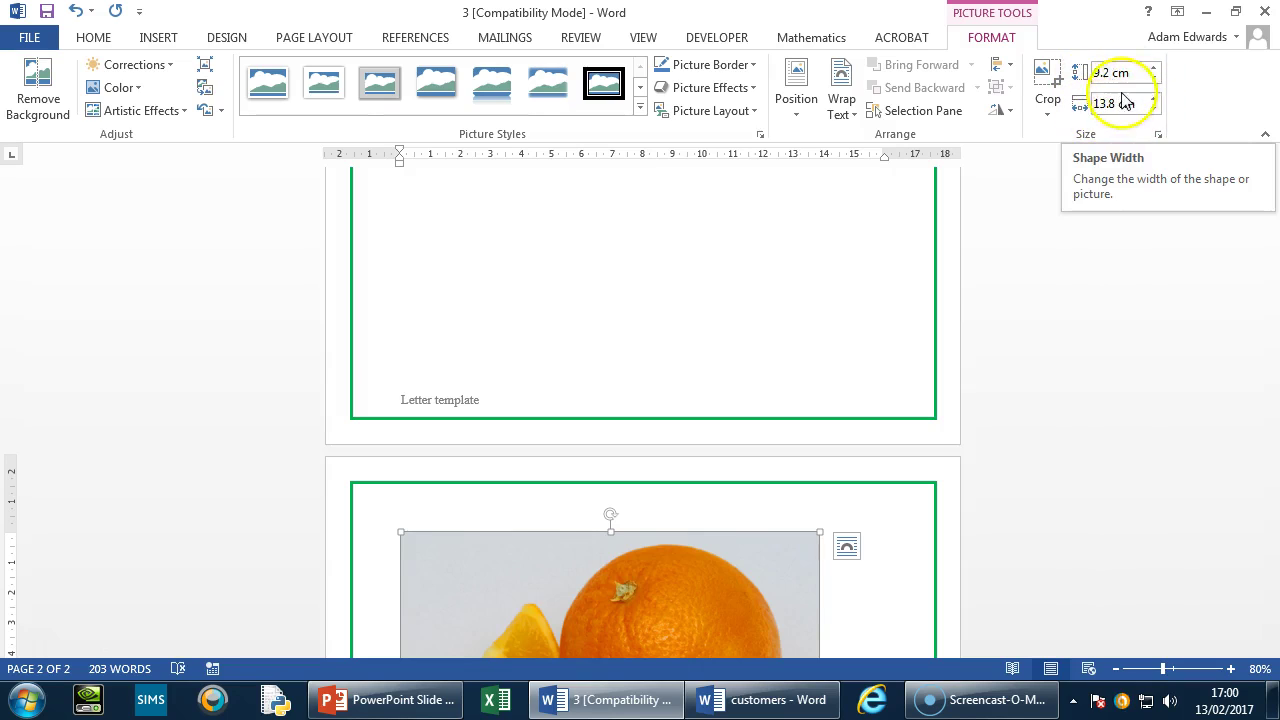
click(1153, 78)
click(1153, 78)
click(1153, 78)
click(1153, 78)
click(1153, 78)
click(1153, 78)
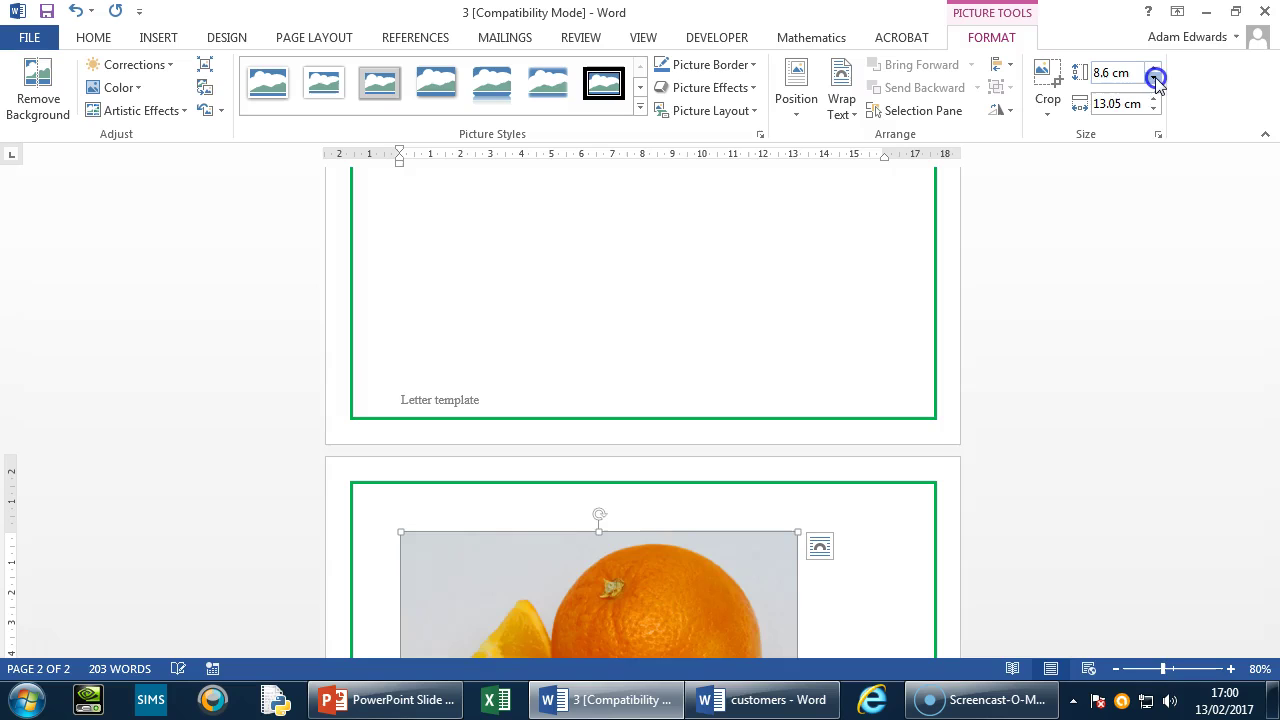
click(1153, 78)
click(1153, 78)
double_click(1153, 78)
double_click(1153, 78)
click(1153, 78)
double_click(1153, 78)
double_click(1153, 78)
click(1153, 78)
double_click(1153, 78)
double_click(1153, 78)
click(1153, 78)
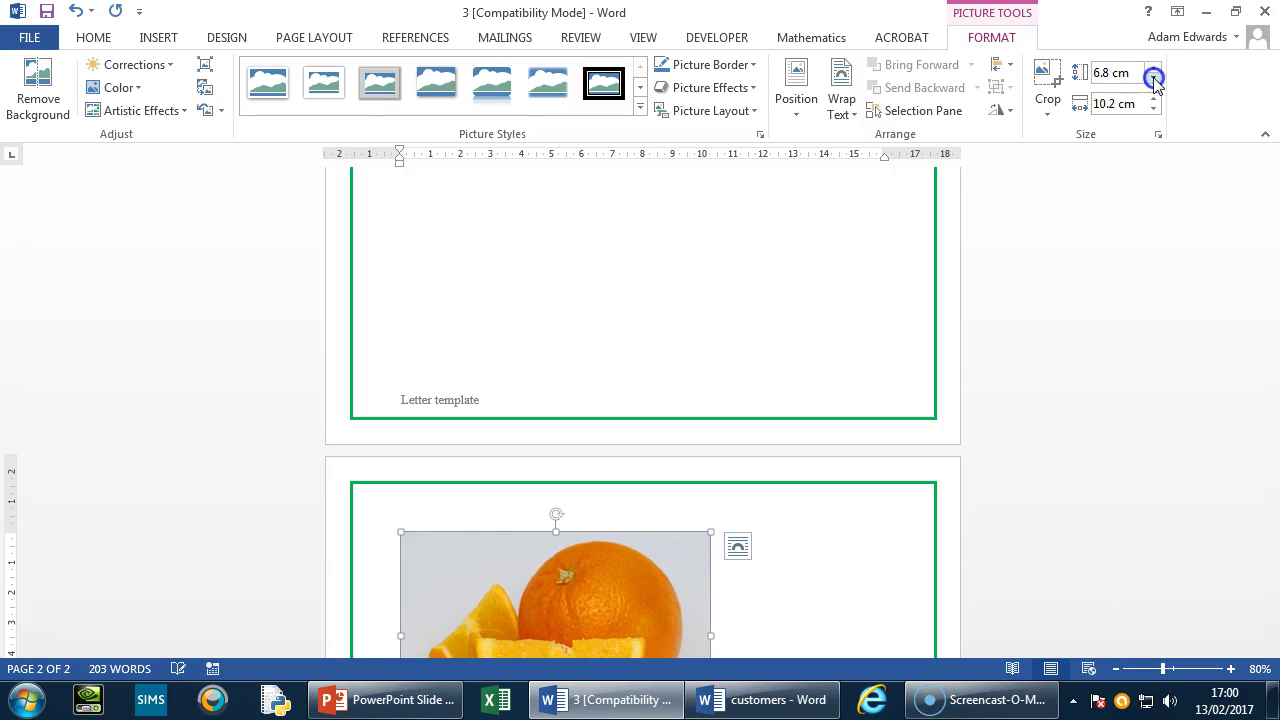
double_click(1153, 78)
click(1153, 78)
double_click(1153, 78)
click(1153, 78)
double_click(1153, 78)
click(1153, 78)
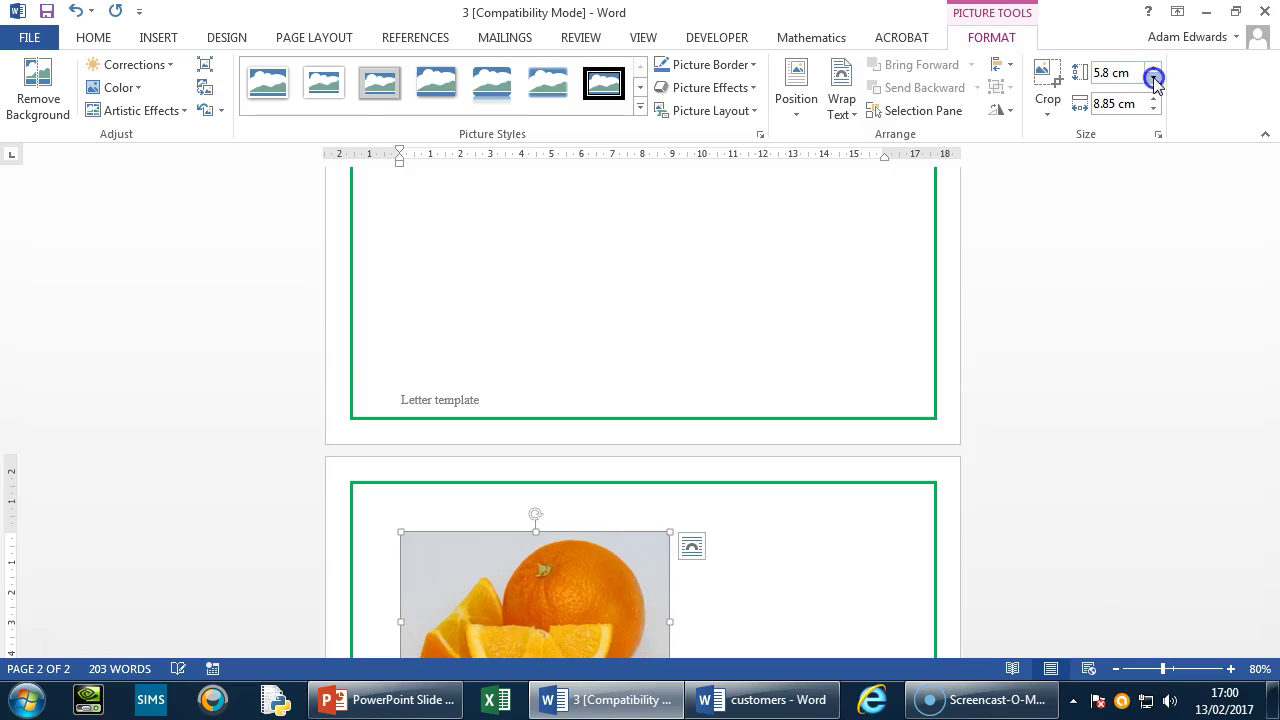
double_click(1153, 78)
click(1153, 78)
double_click(1153, 78)
click(1153, 78)
click(1153, 78)
click(1153, 78)
click(1153, 78)
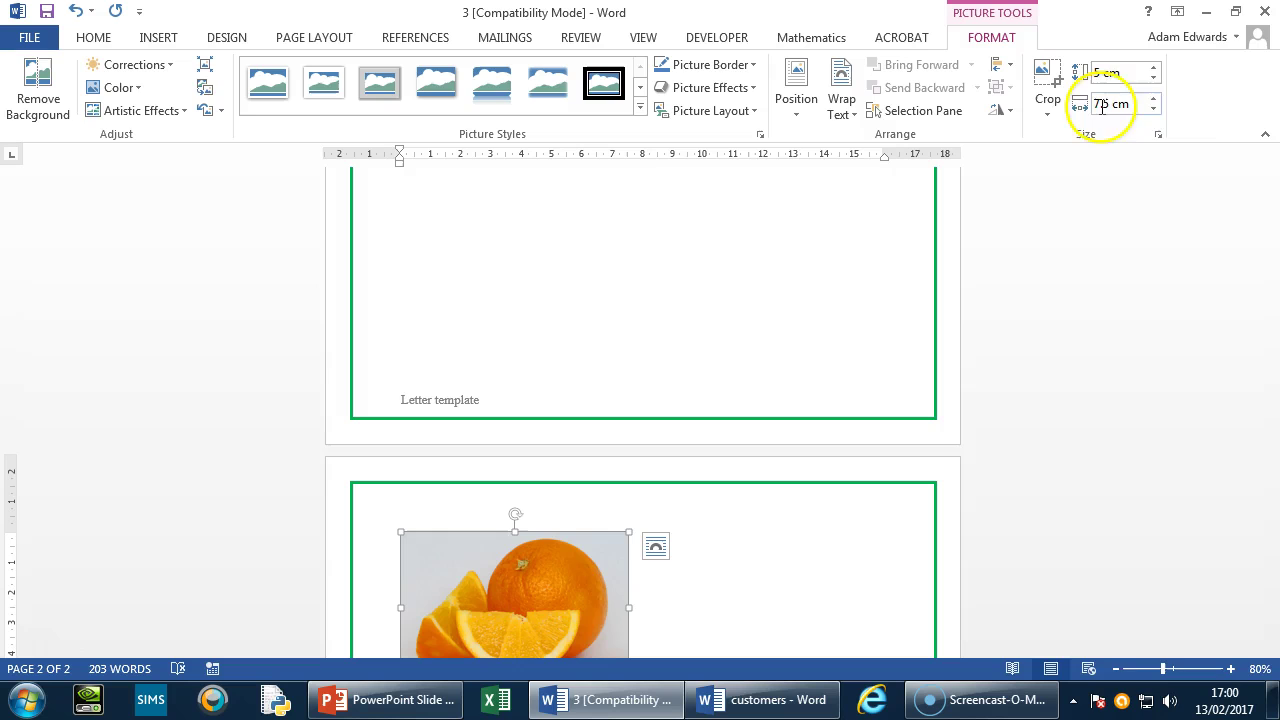
Step: Reduce the orange picture's width to 6 cm, keeping its proportions
click(1154, 110)
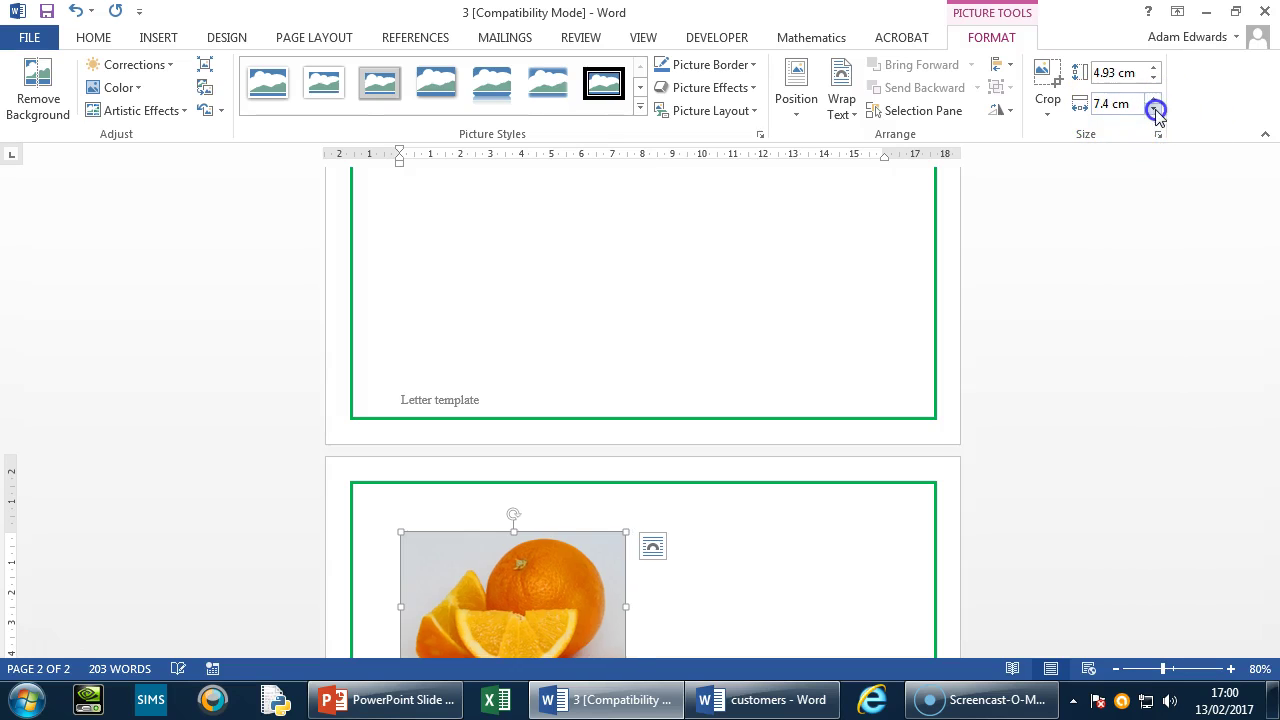
click(1154, 110)
click(1154, 110)
click(1154, 110)
click(1154, 110)
click(1154, 110)
click(1154, 110)
click(1154, 110)
click(1154, 110)
click(1154, 110)
click(1154, 110)
click(1154, 110)
click(1154, 110)
click(1154, 110)
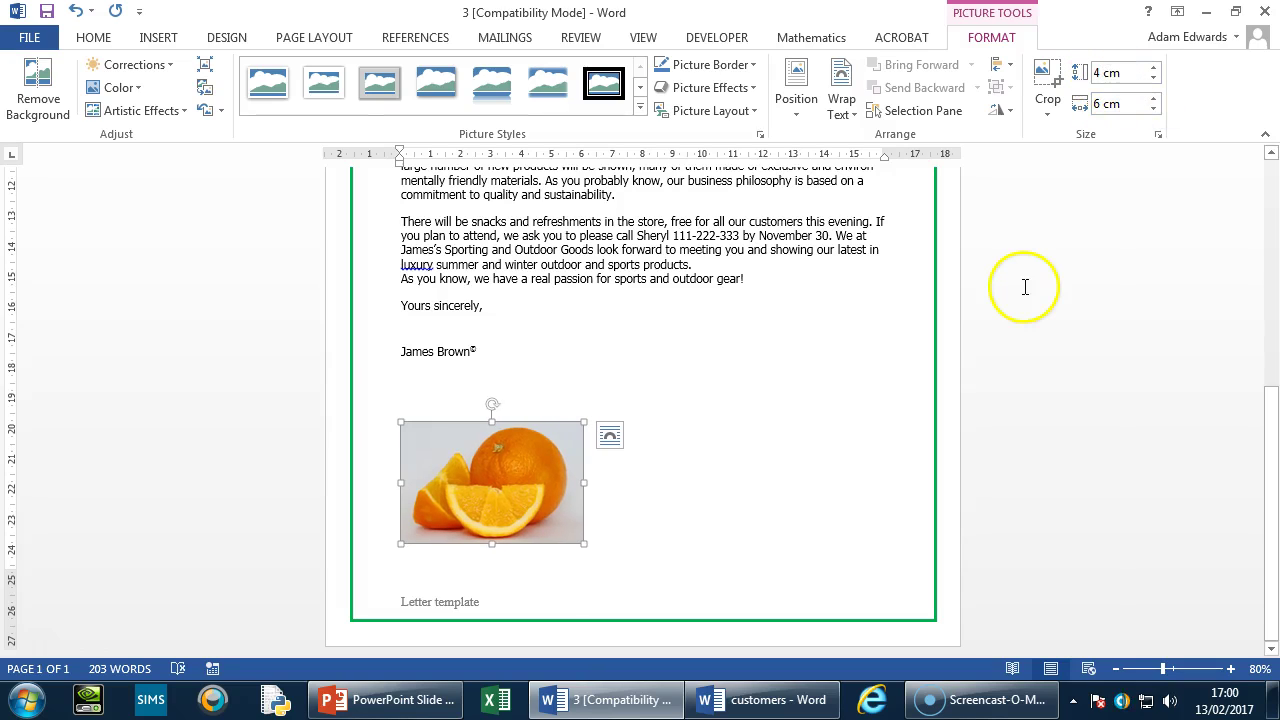
Step: Select the orange picture and check its Lock aspect ratio setting in the Layout dialog
click(566, 445)
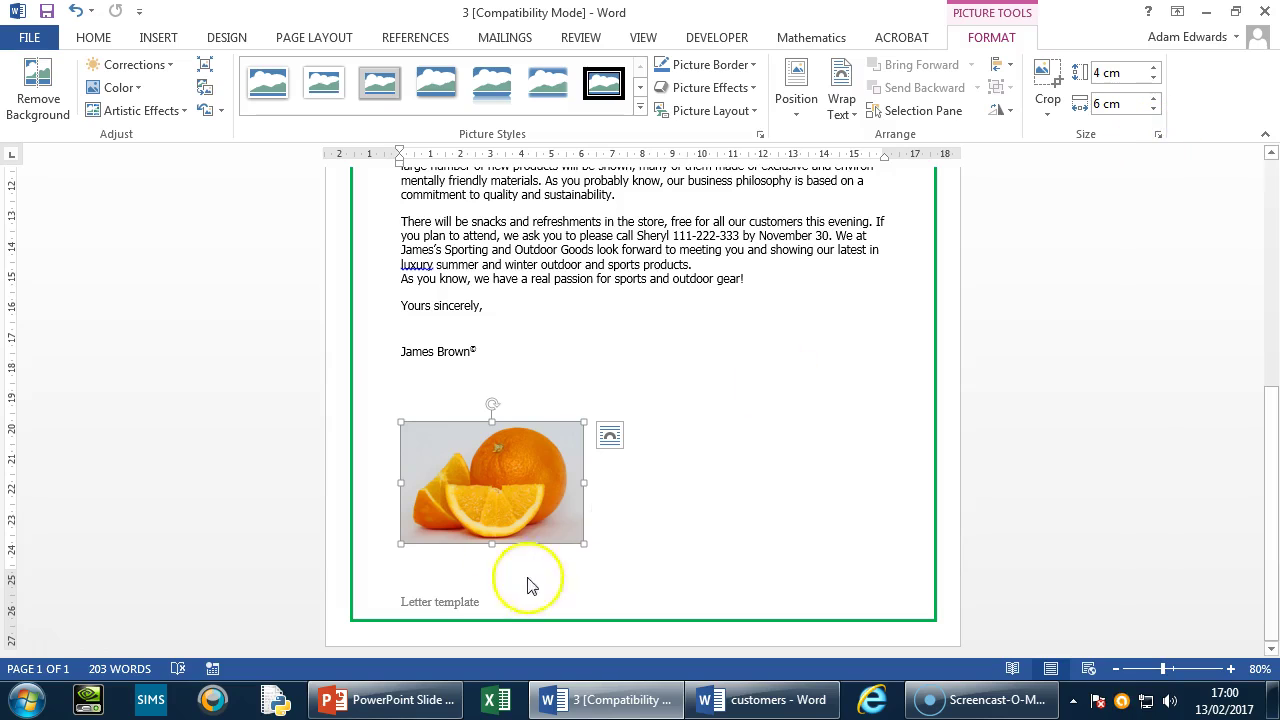
click(1161, 137)
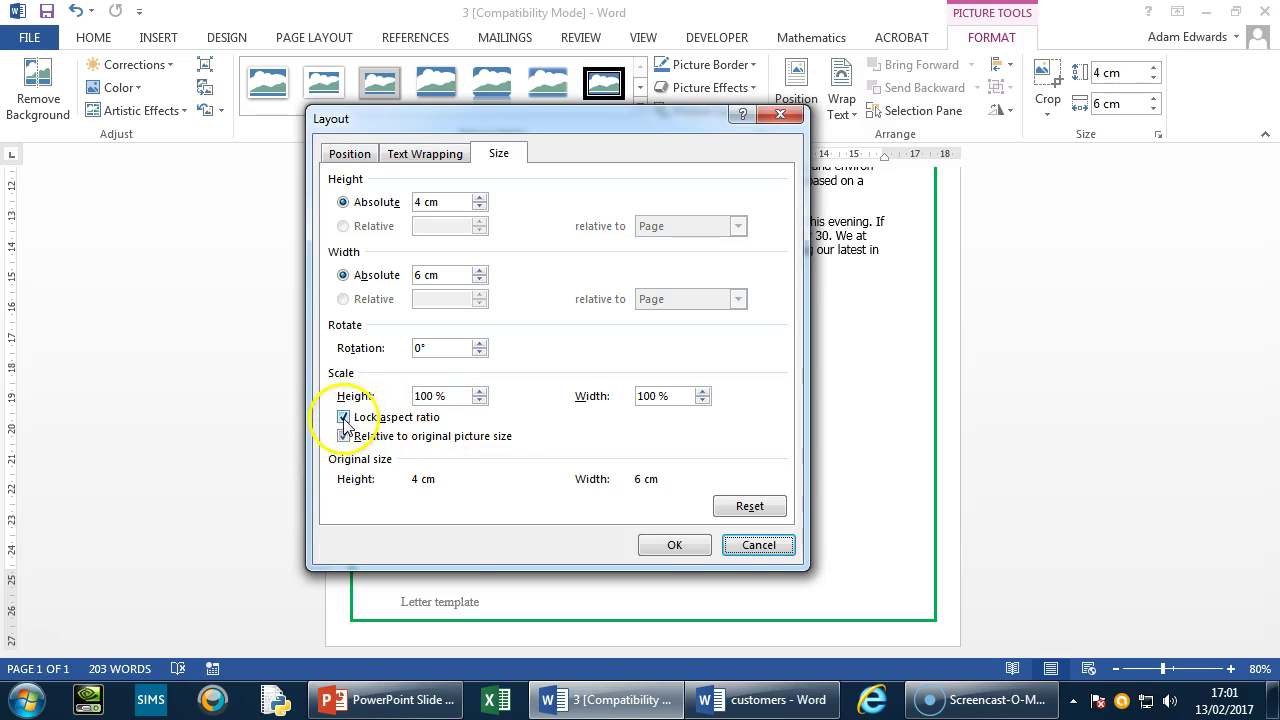
click(662, 541)
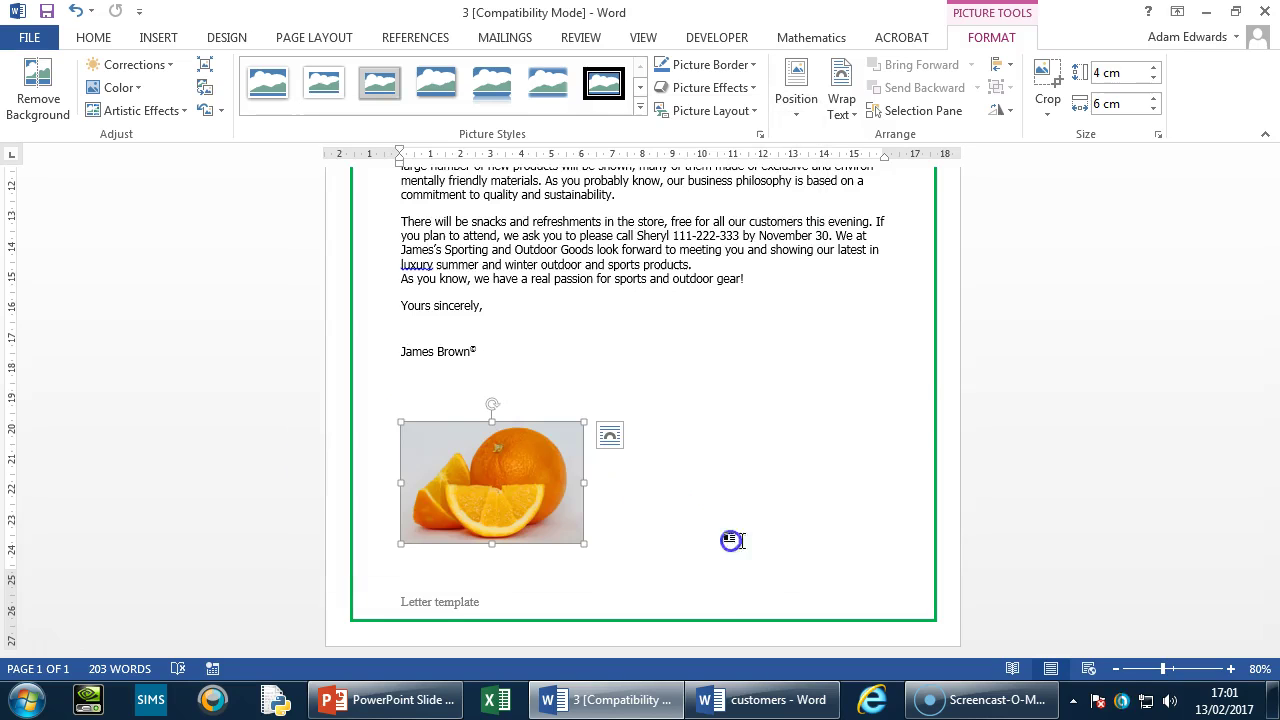
Step: Unlock the orange picture's aspect ratio and set its width to 5 cm and its height to 6 cm
click(1159, 136)
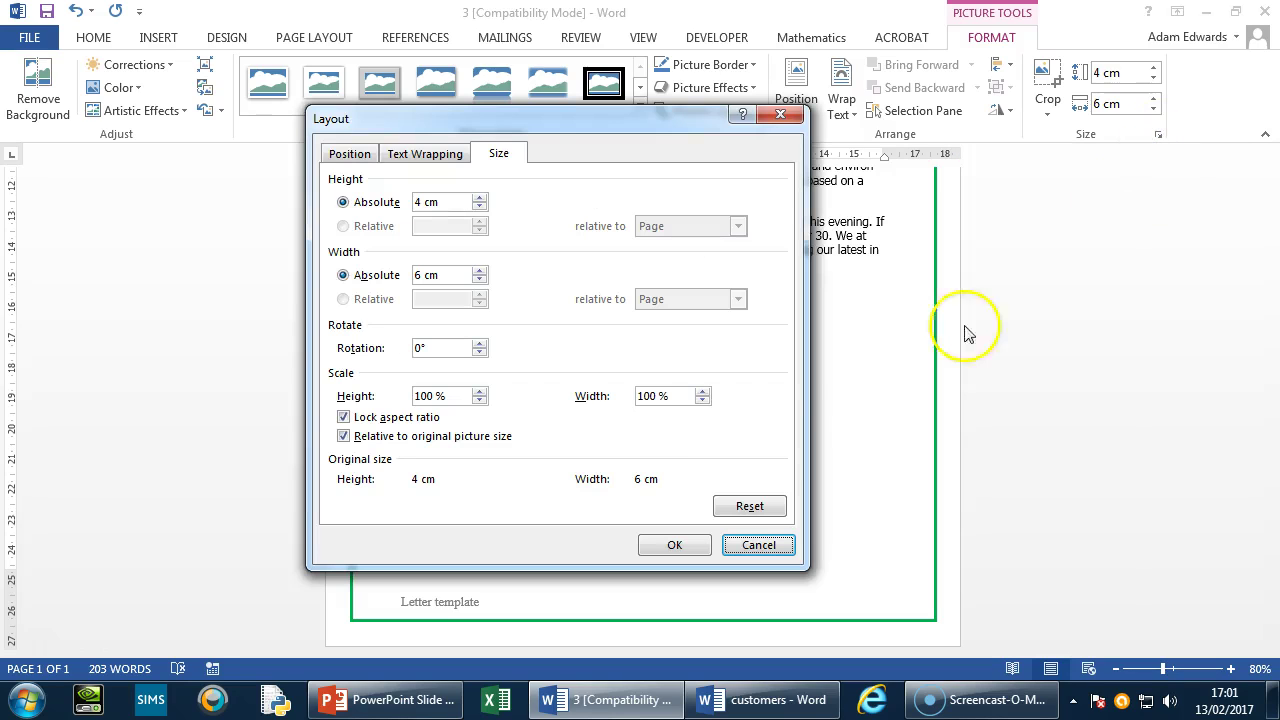
click(344, 418)
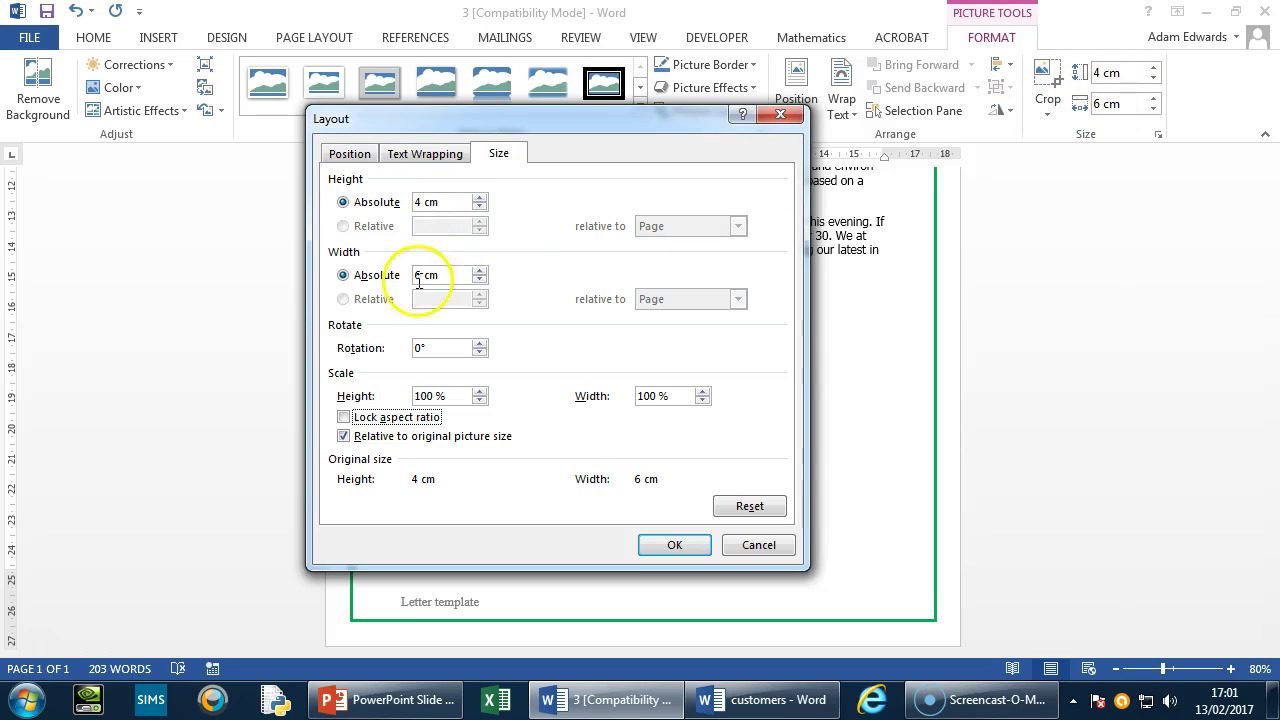
click(480, 281)
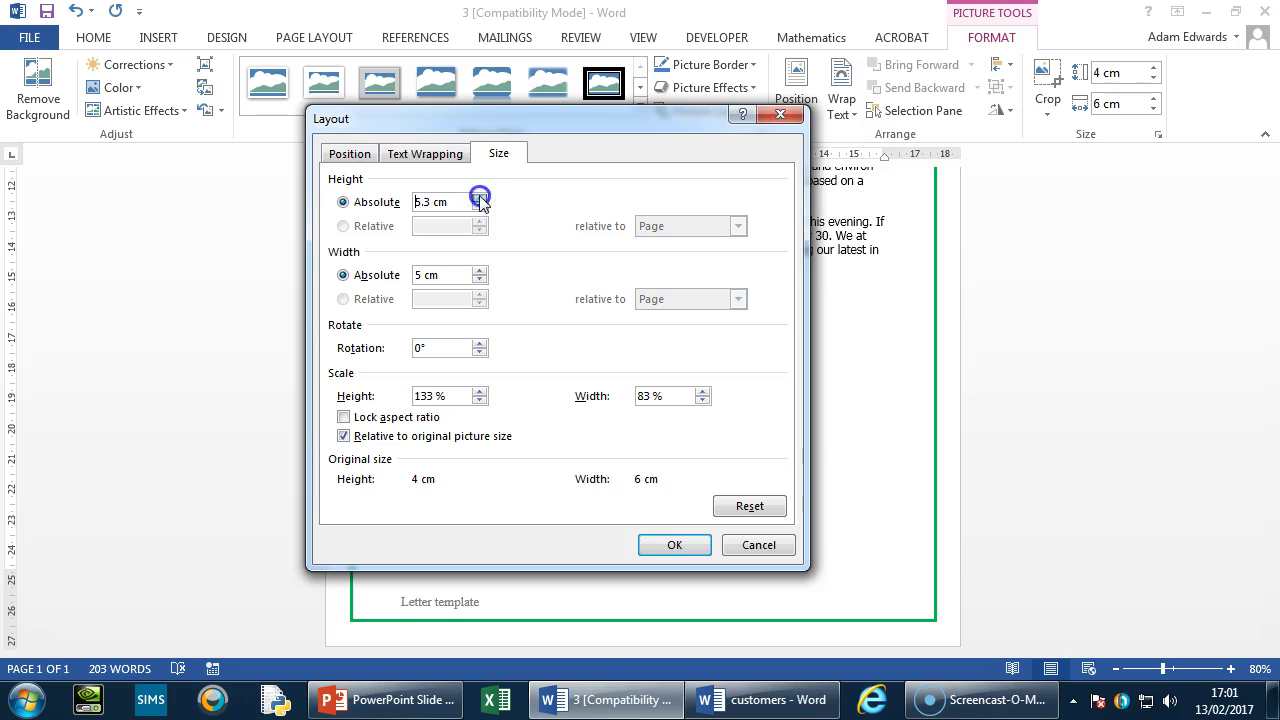
click(673, 543)
scroll(669, 529, down, 8)
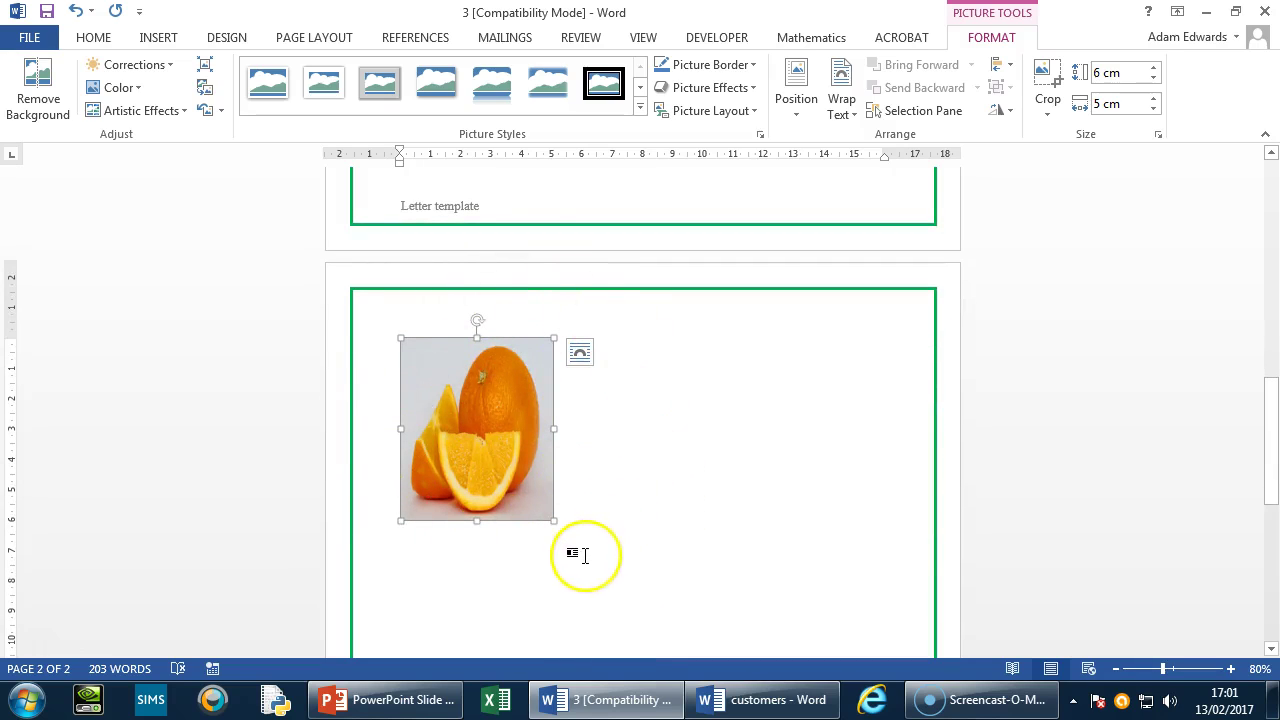
Step: Set the orange picture's text wrapping to Tight and move it to page 1, just below the sender's name
click(580, 356)
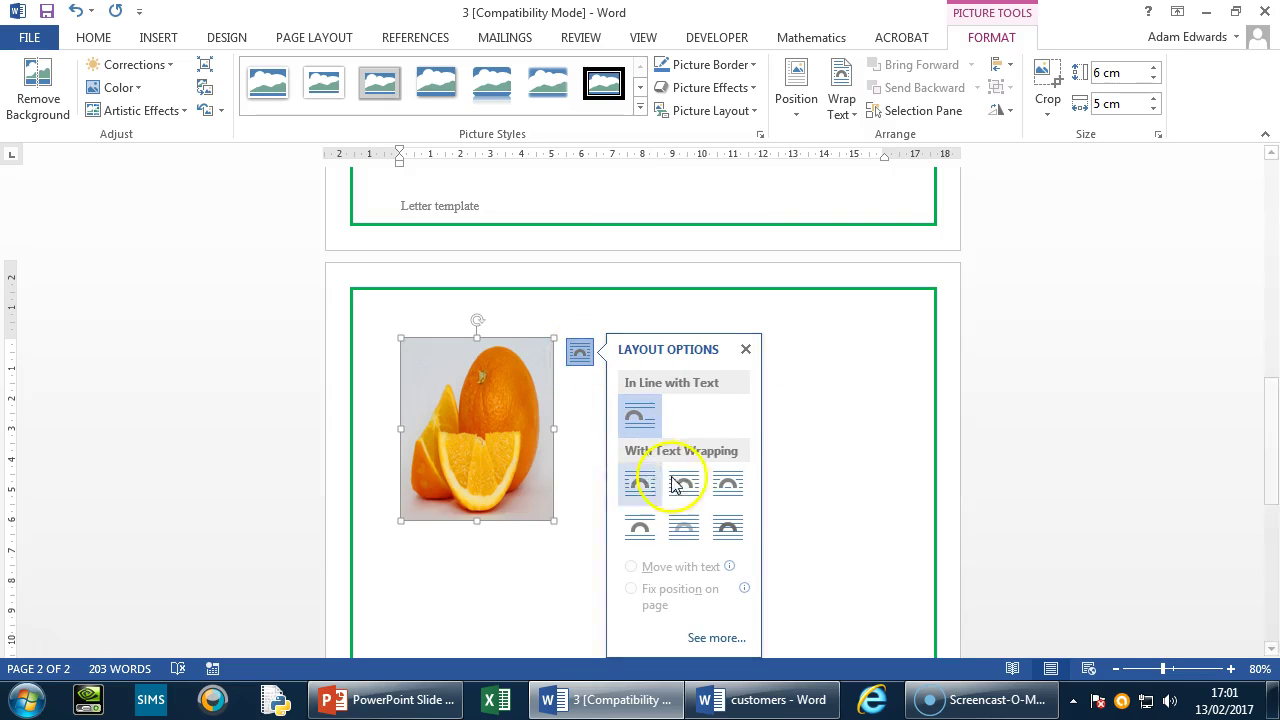
click(684, 488)
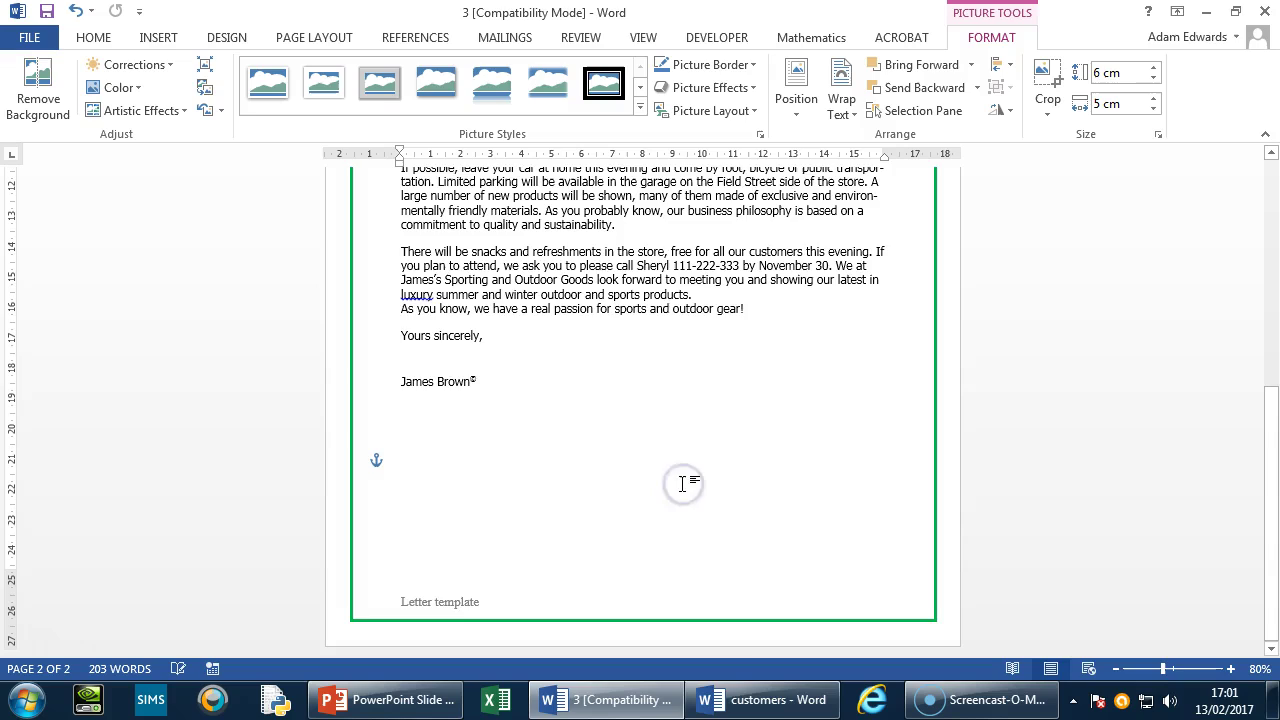
scroll(557, 509, up, 6)
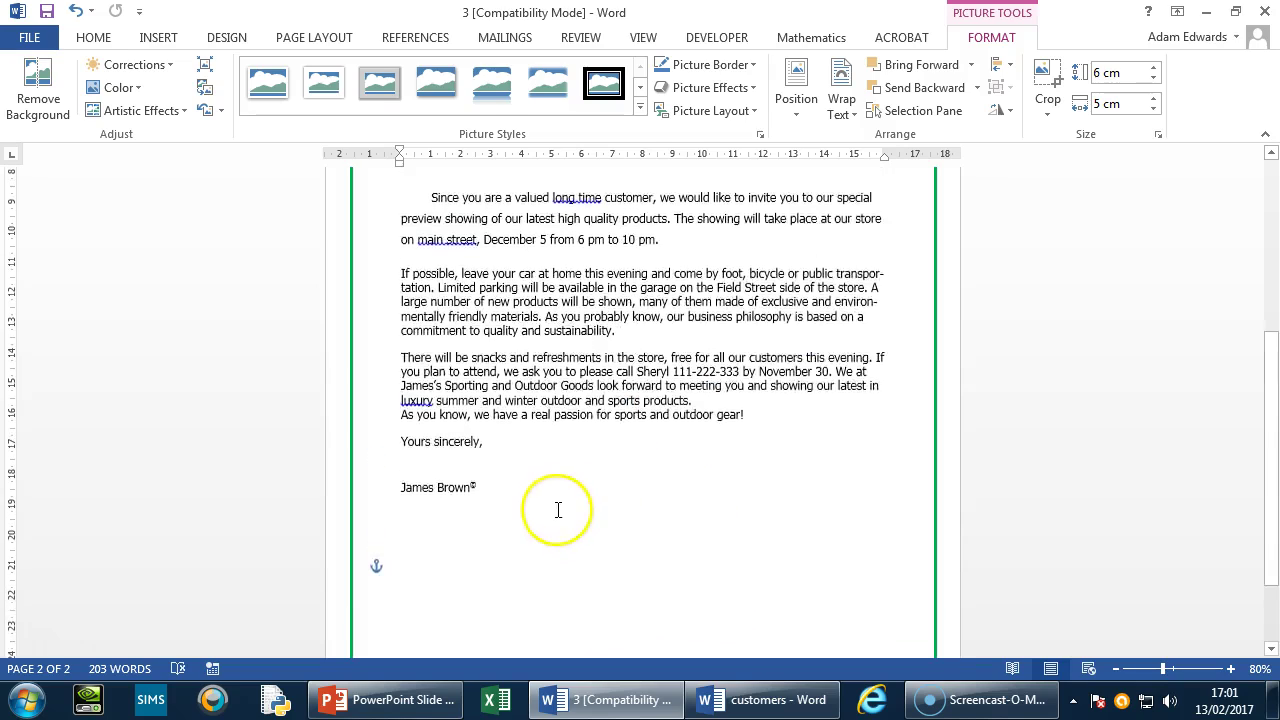
drag(528, 322, 695, 545)
scroll(694, 551, down, 3)
drag(646, 274, 493, 519)
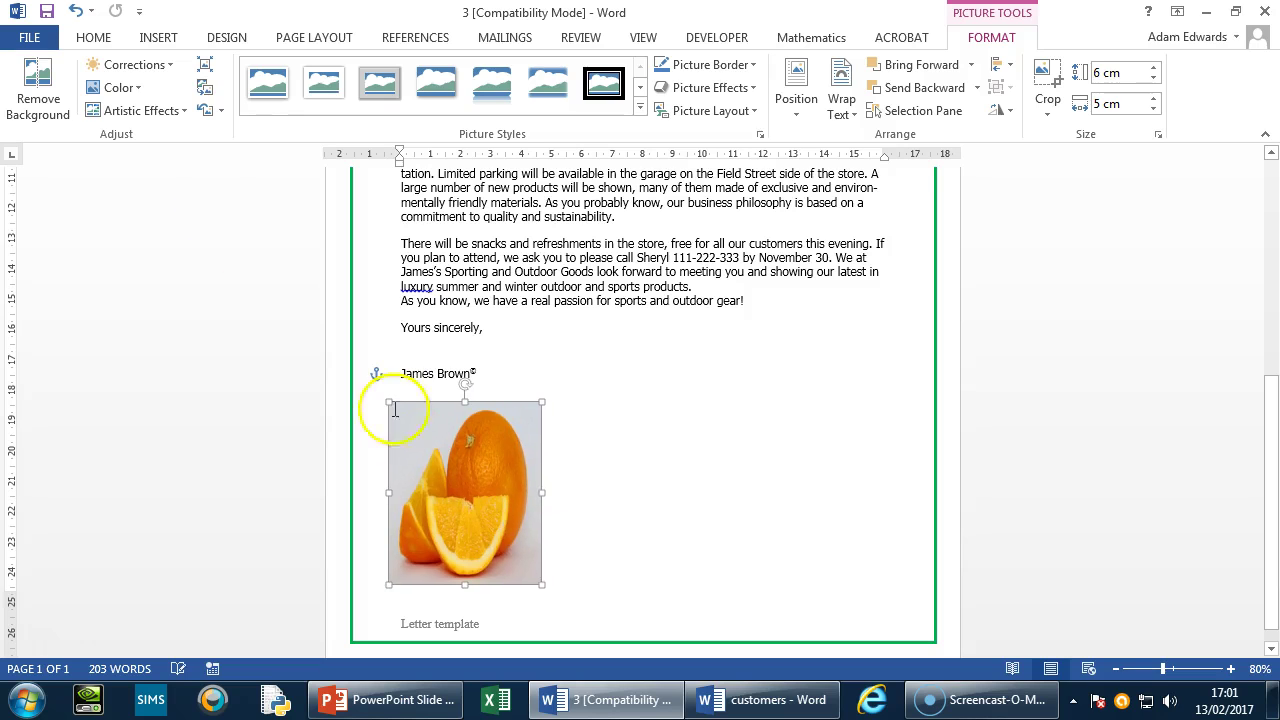
Step: Copy and paste the orange picture, and place the duplicate level with the original near the page's right border
click(29, 38)
click(28, 28)
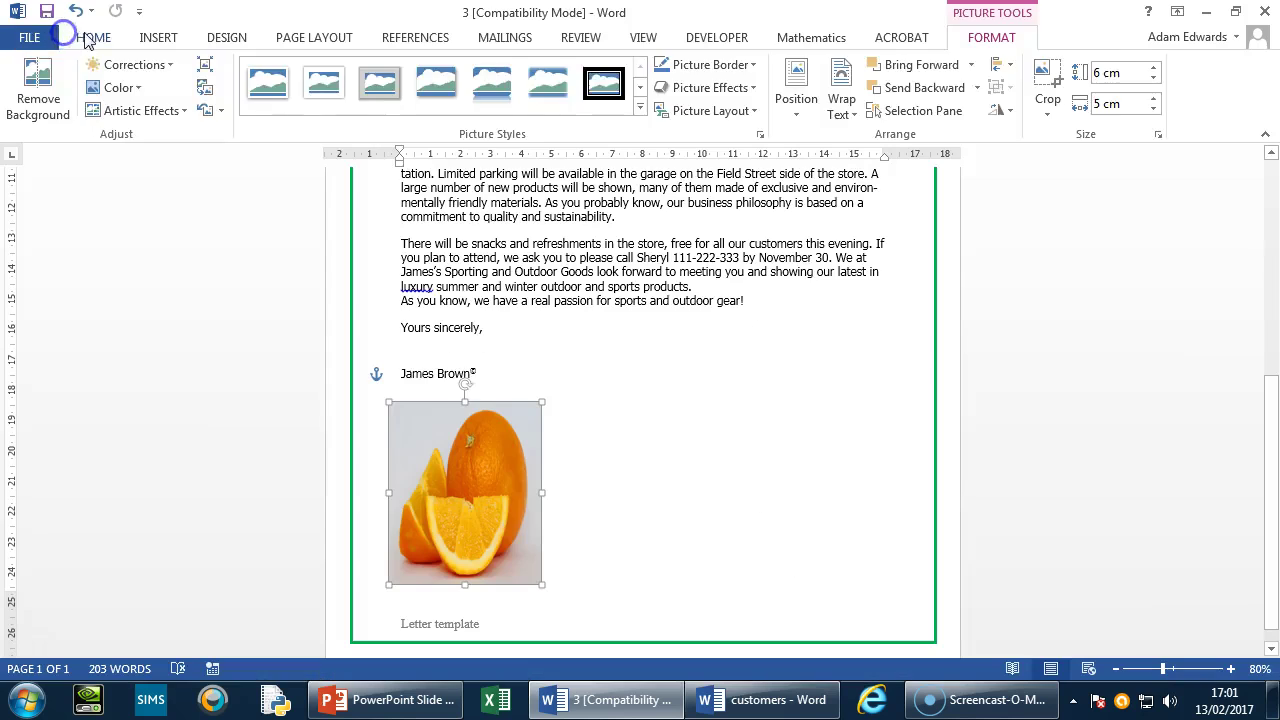
click(90, 38)
click(74, 92)
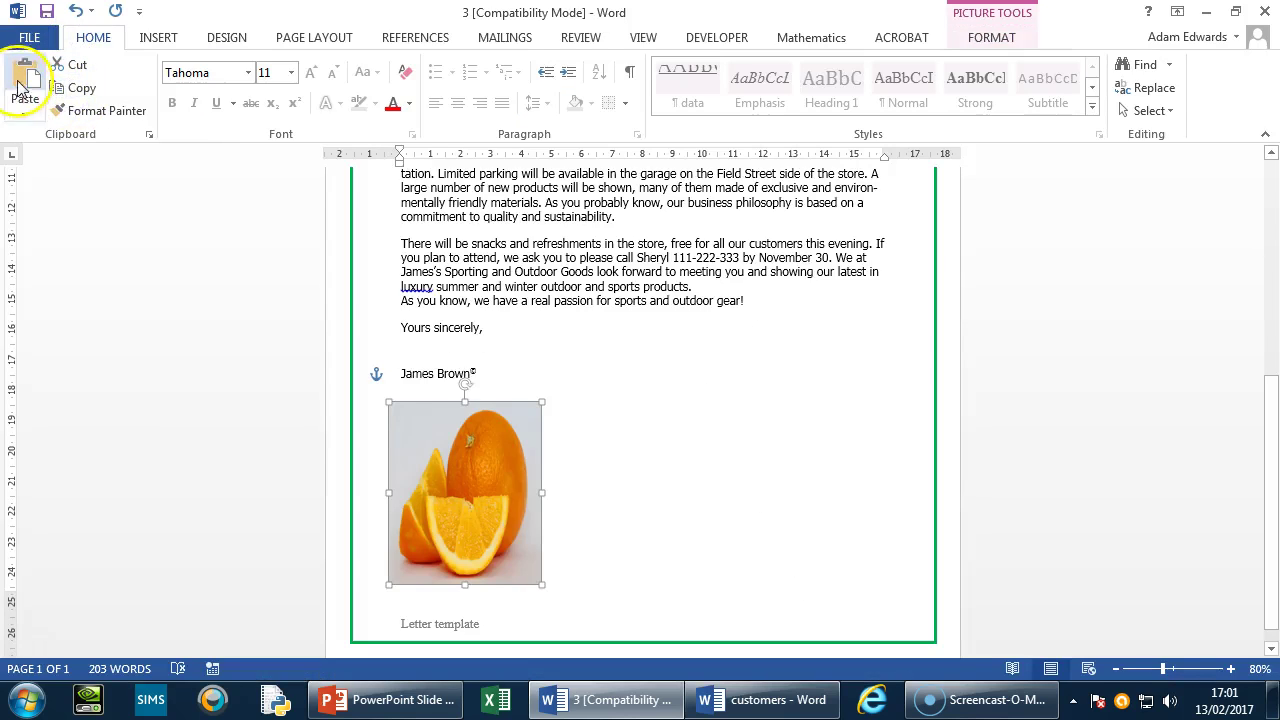
click(25, 80)
drag(498, 457, 857, 454)
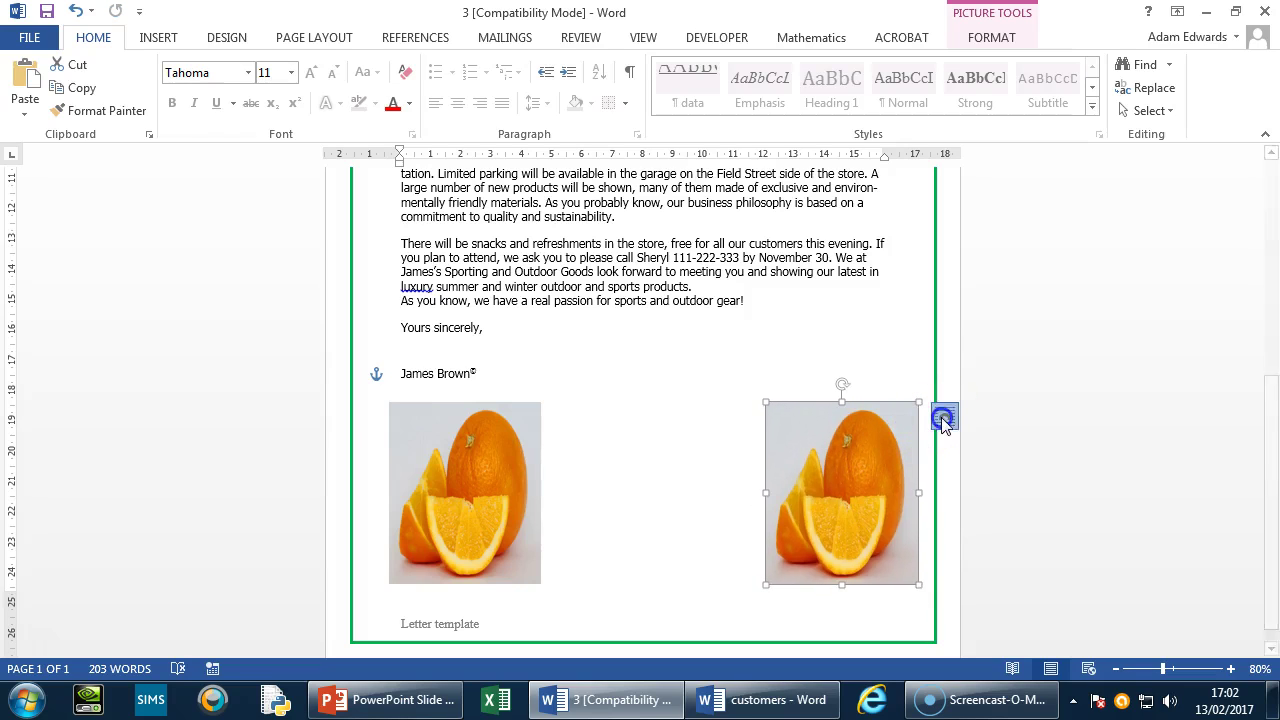
Step: Check the duplicate picture's text wrapping option and its size settings in the Layout dialog
click(944, 417)
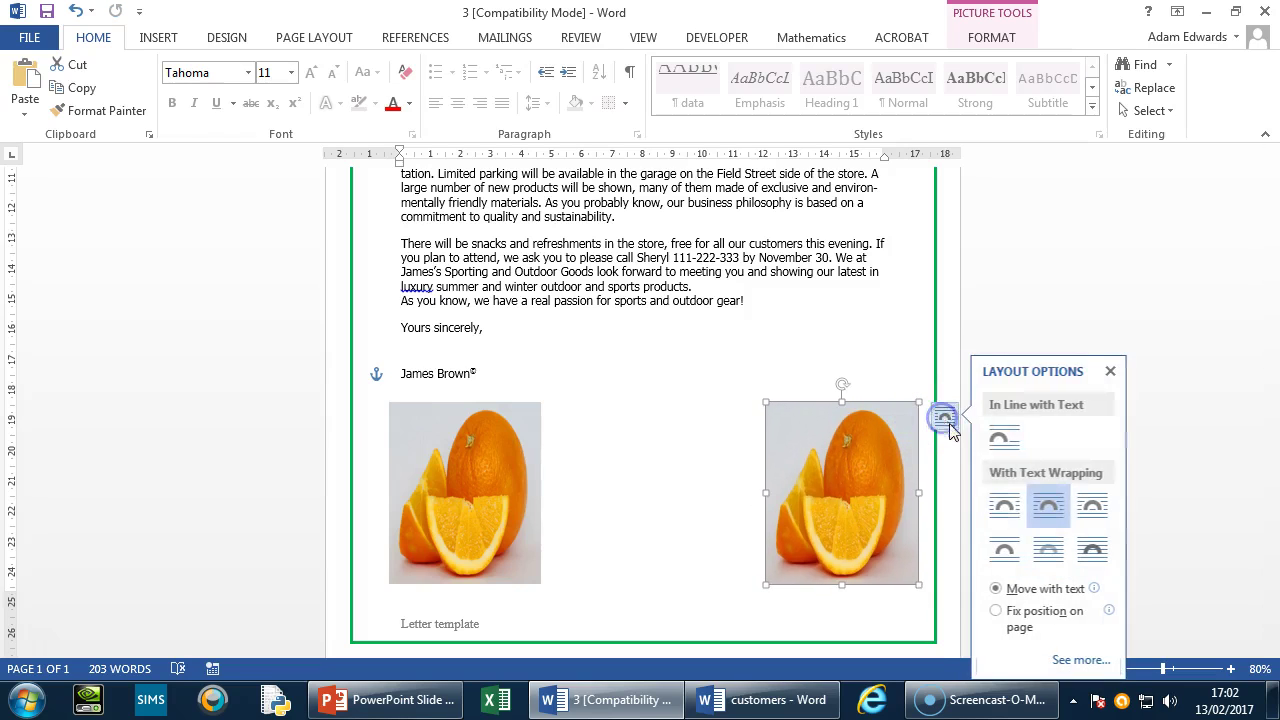
click(1050, 508)
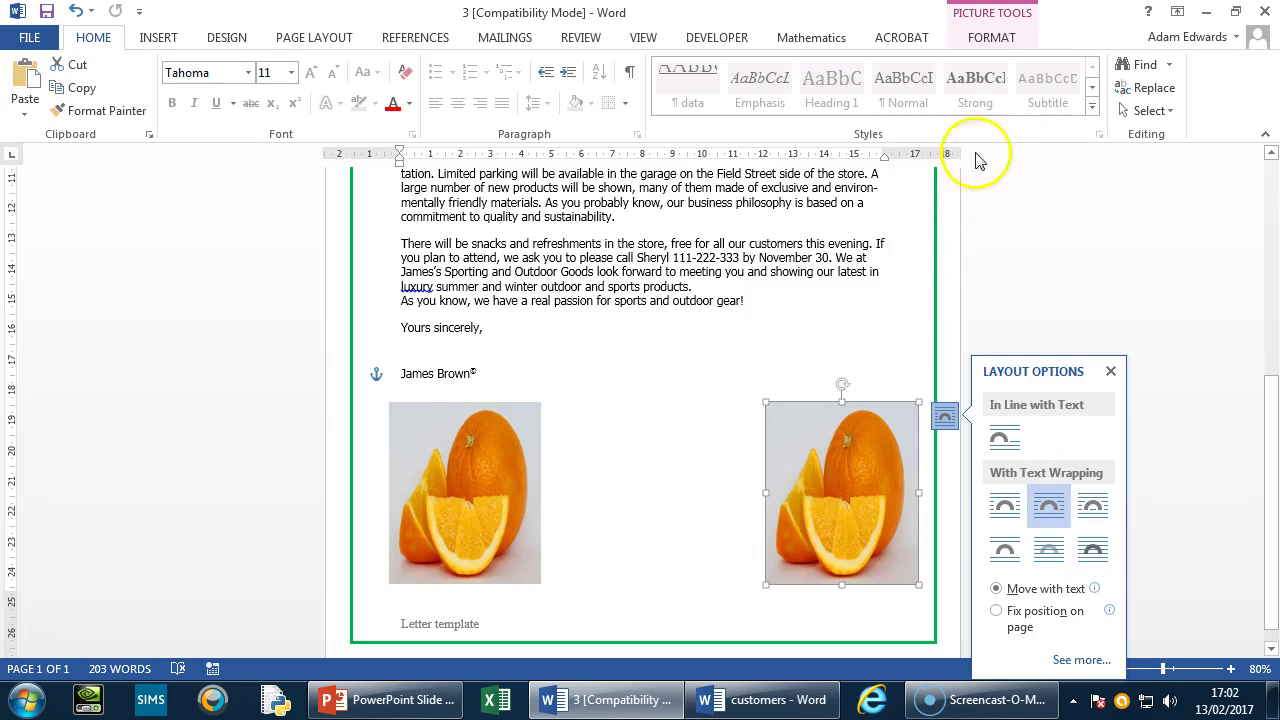
click(993, 38)
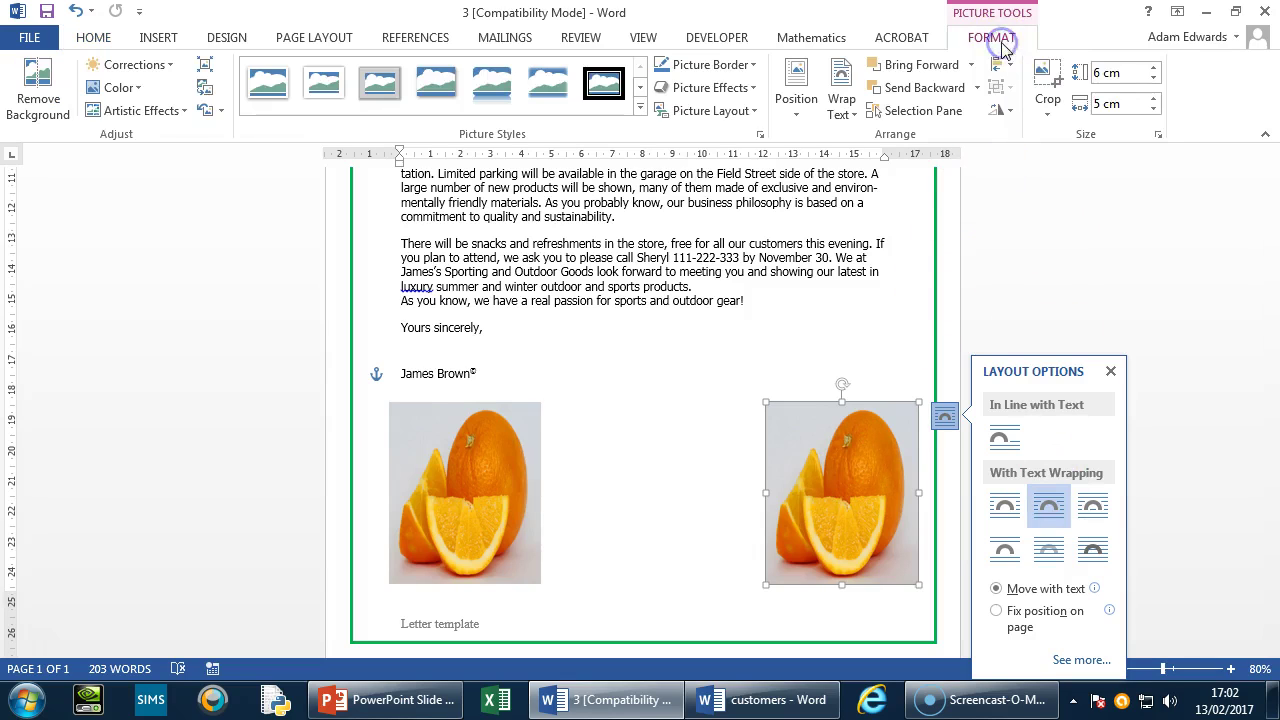
click(1158, 135)
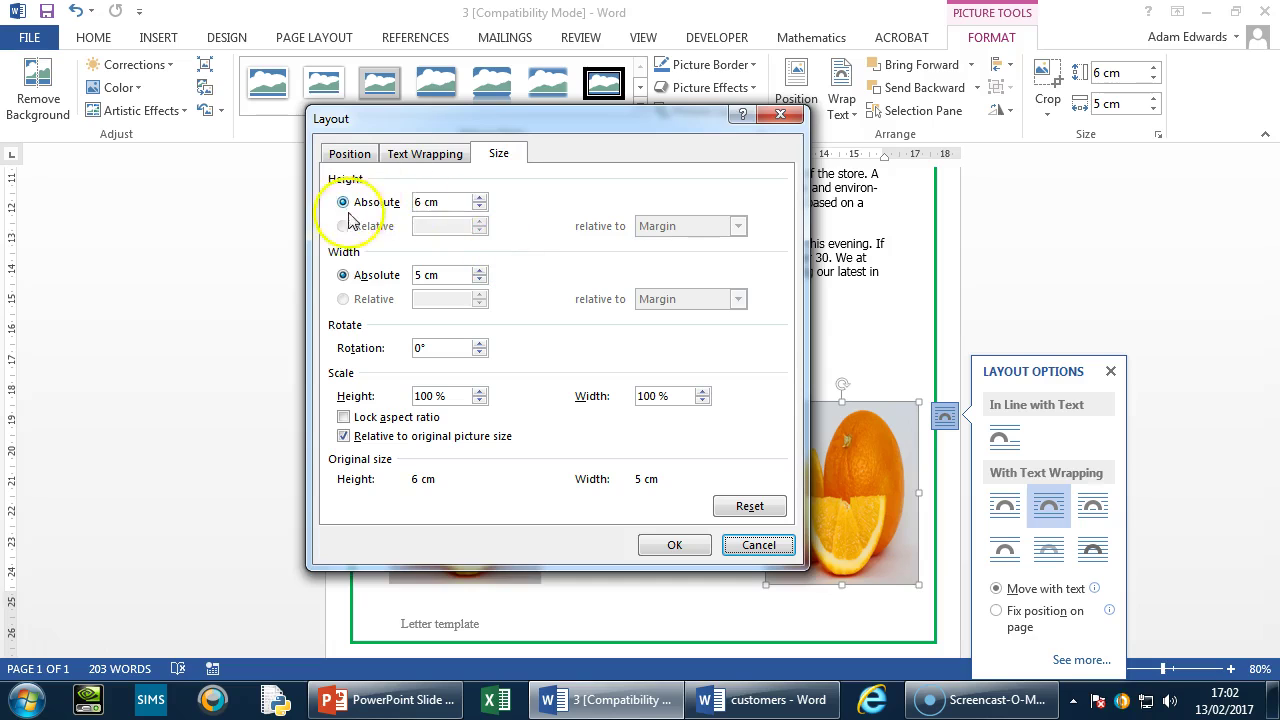
click(684, 546)
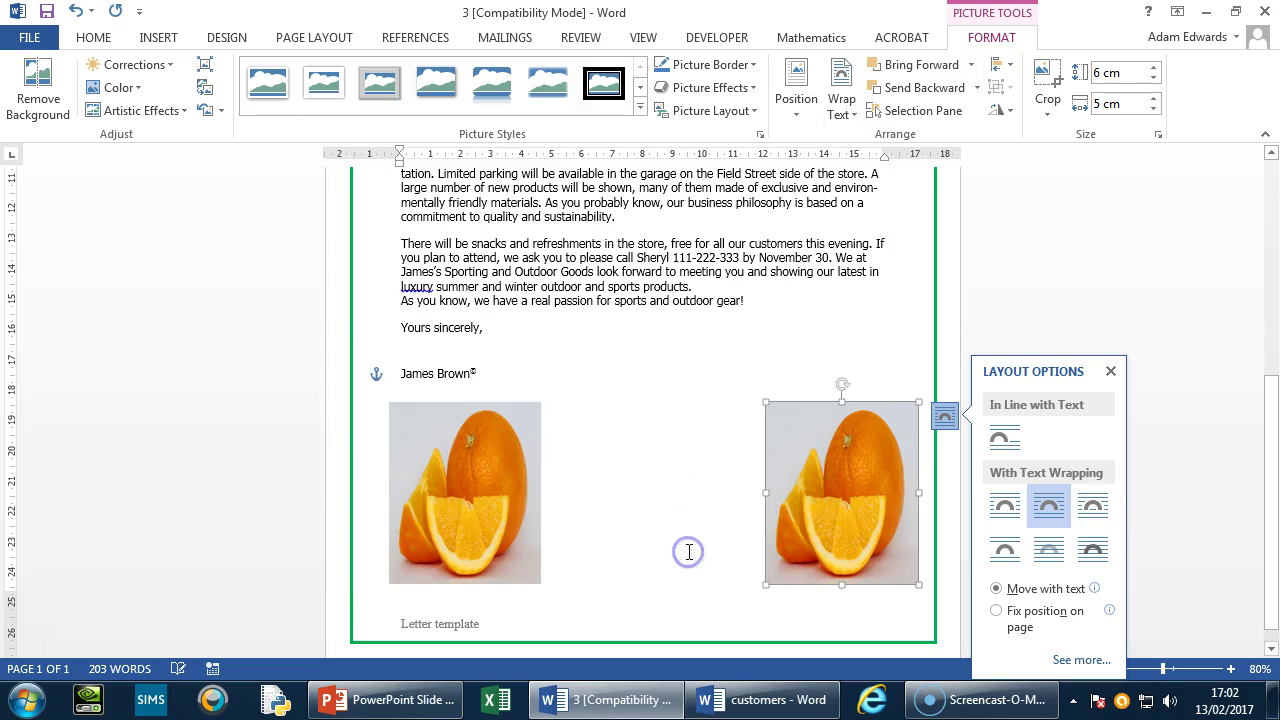
Step: Switch to the PowerPoint slide show, advance to the "Page Breaks" slide, and return to the letter in Word
click(400, 699)
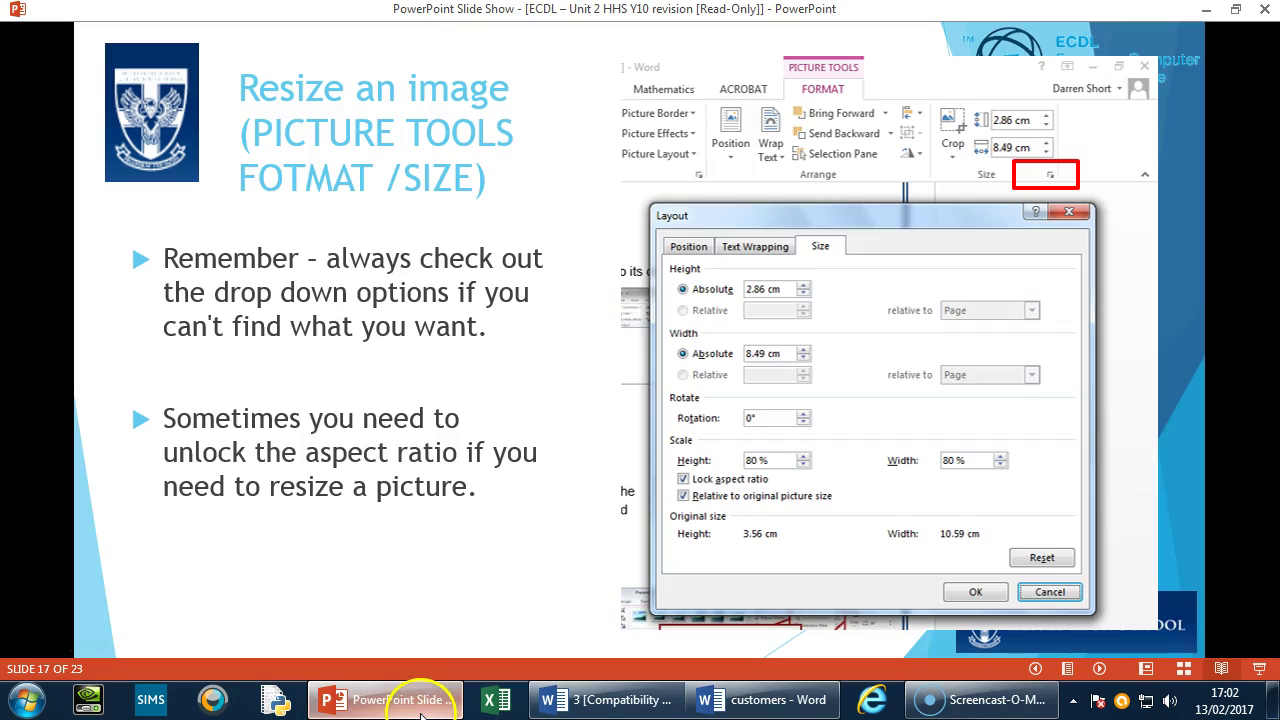
click(590, 455)
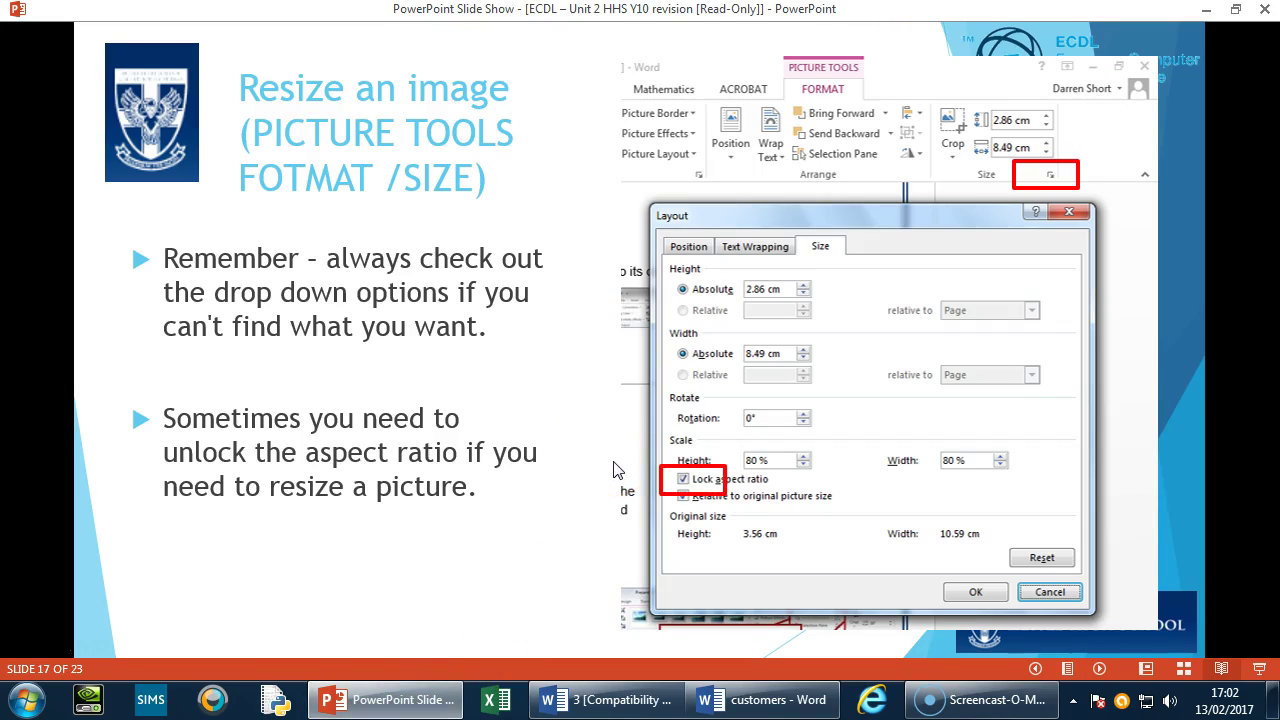
key(Right)
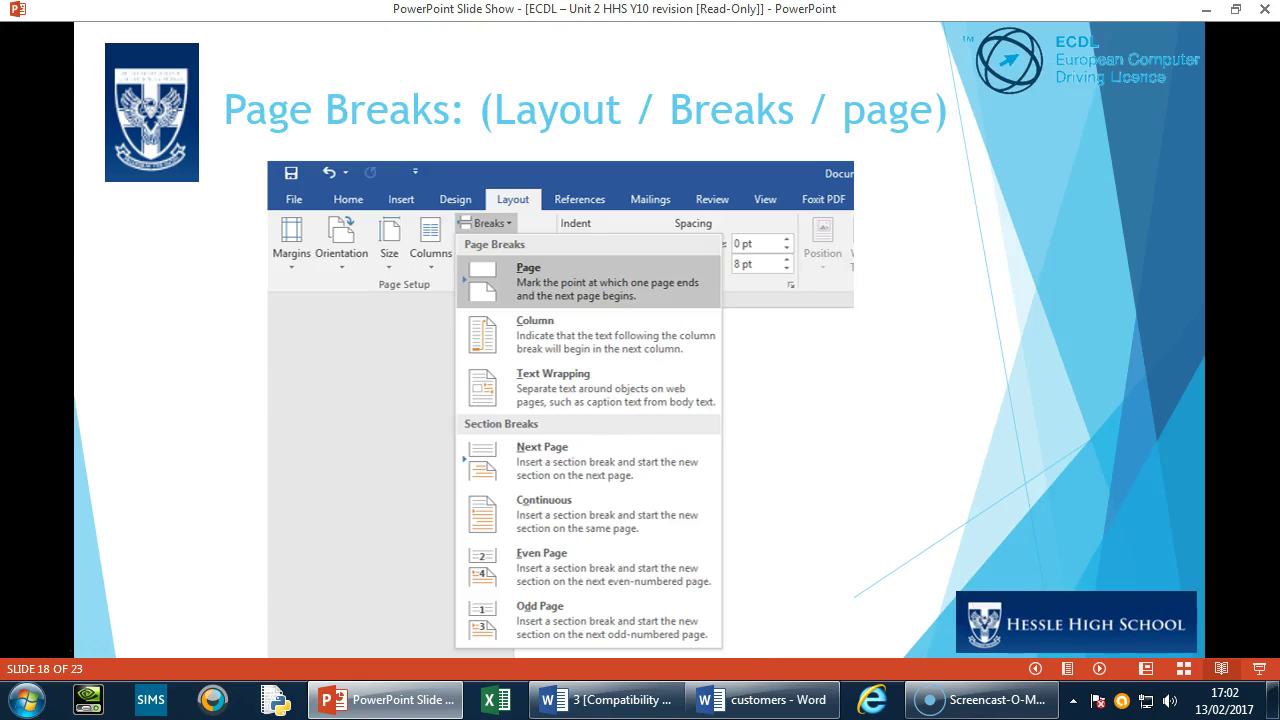
click(651, 702)
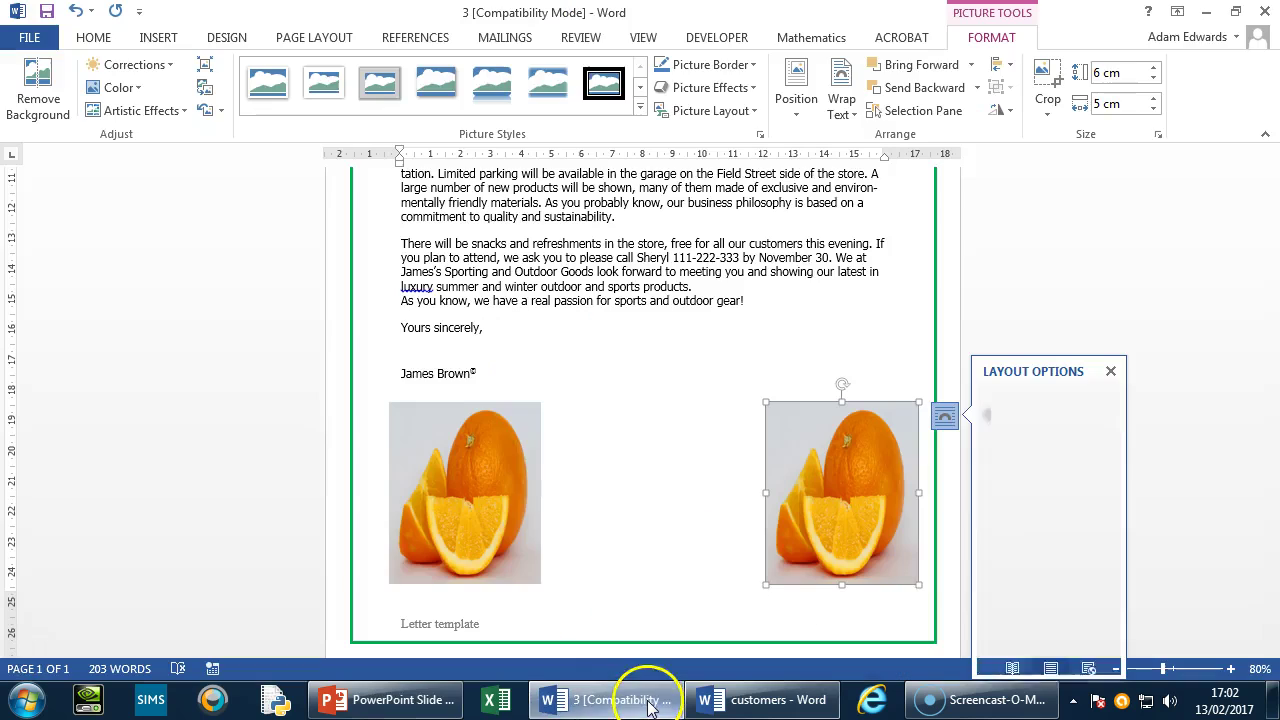
Step: Insert a Next Page section break before the paragraph starting "If possible, leave your car at home"
scroll(590, 398, down, 1)
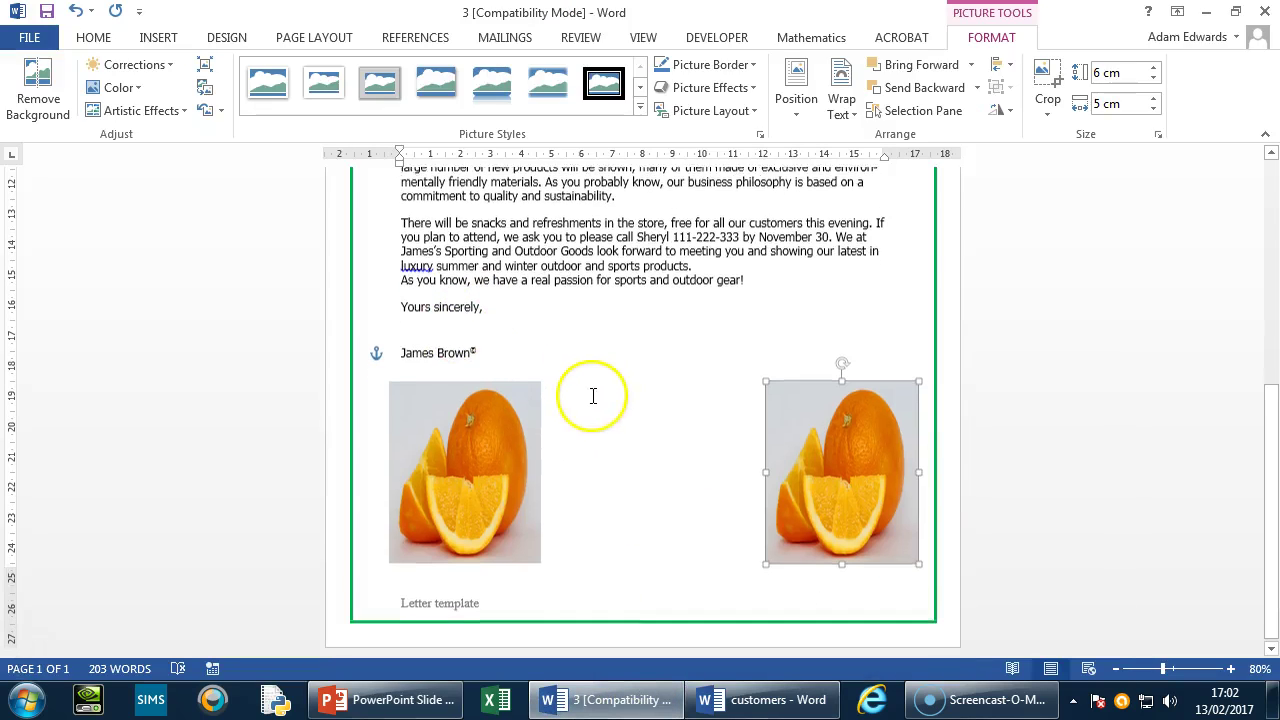
scroll(605, 455, up, 5)
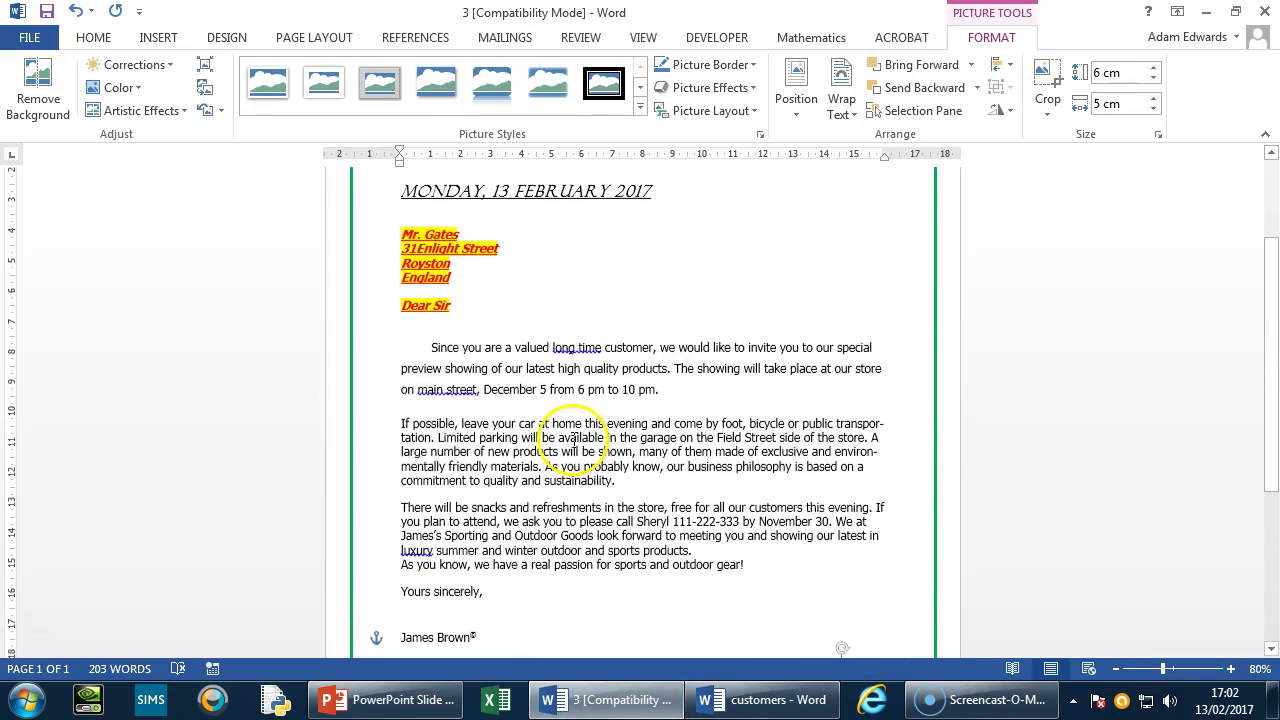
click(409, 409)
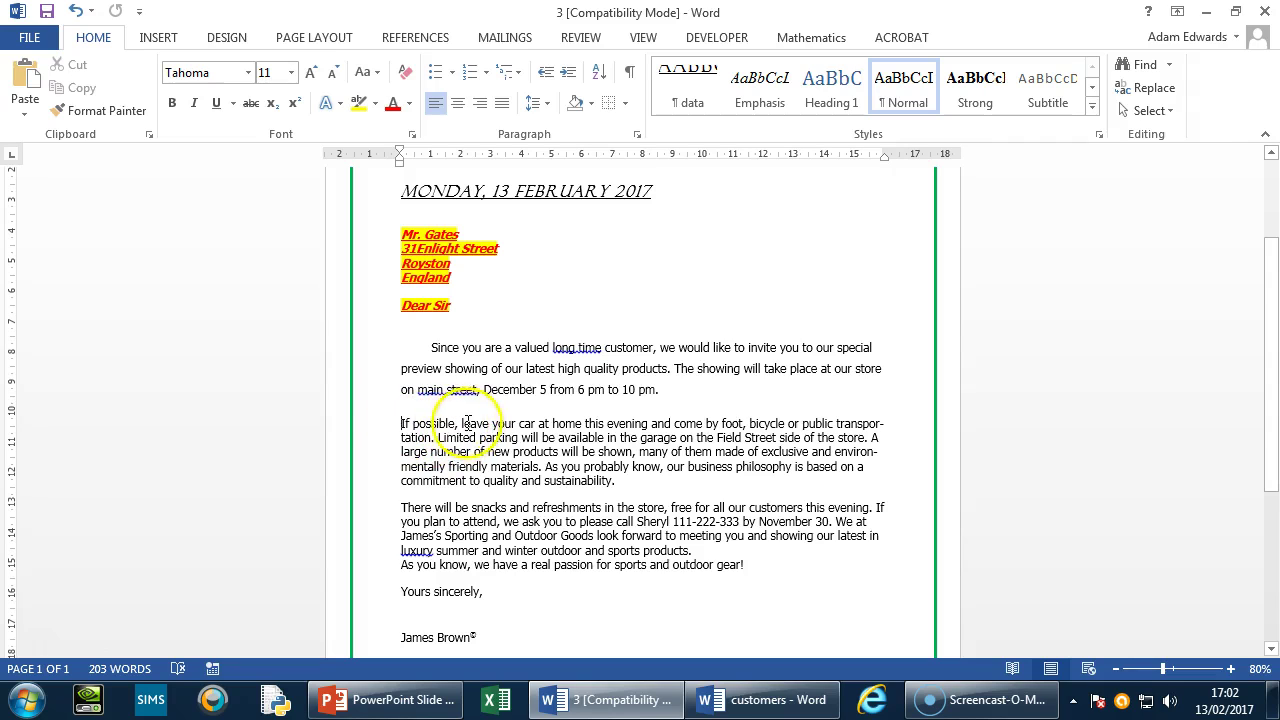
drag(621, 483, 397, 427)
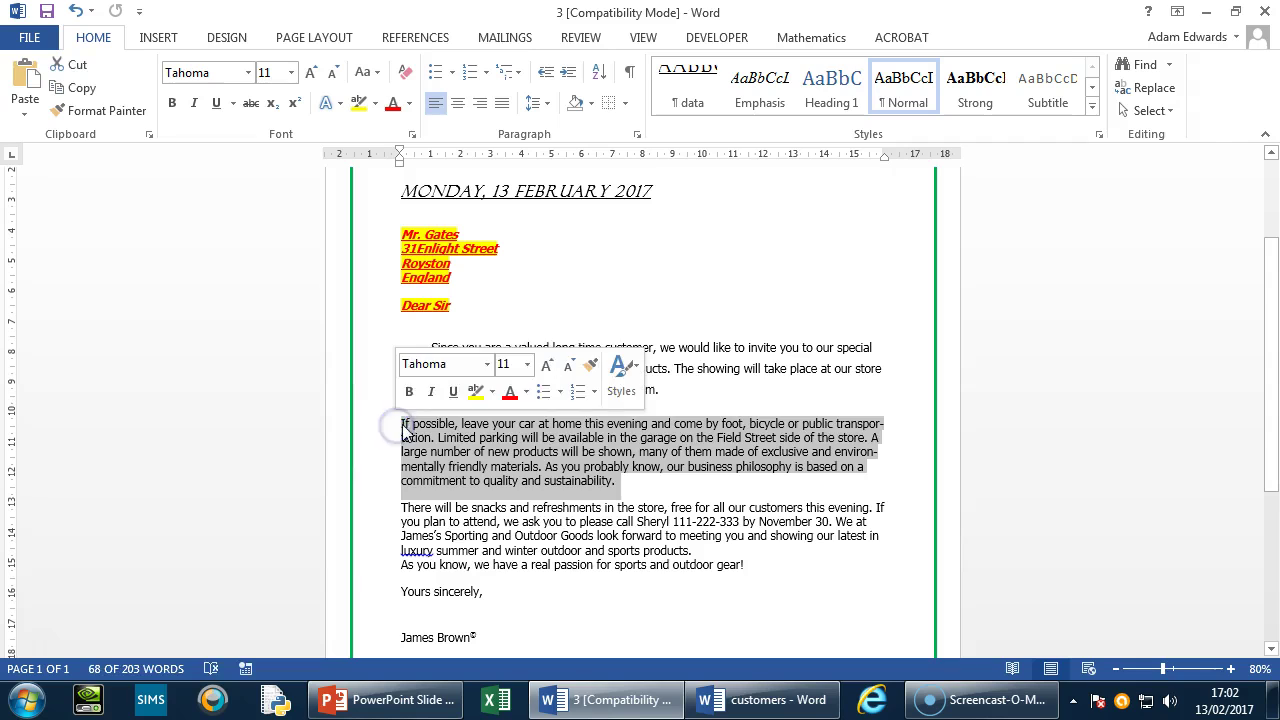
click(403, 428)
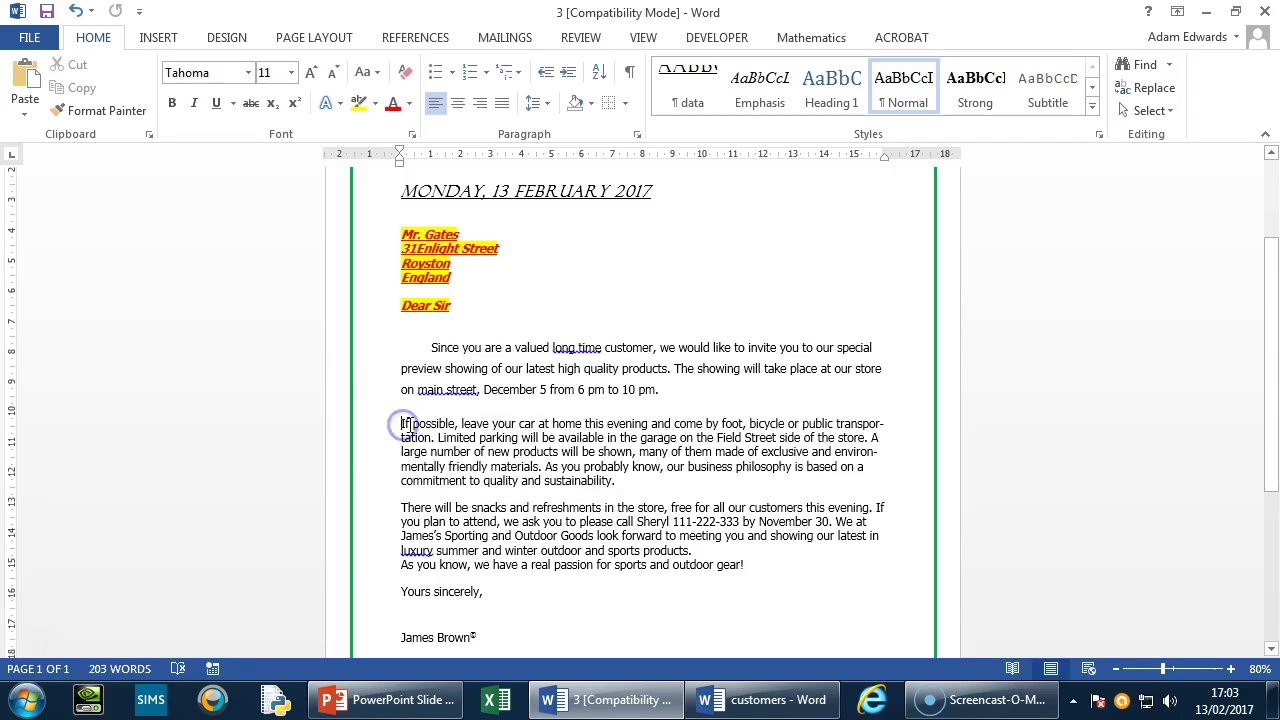
click(330, 42)
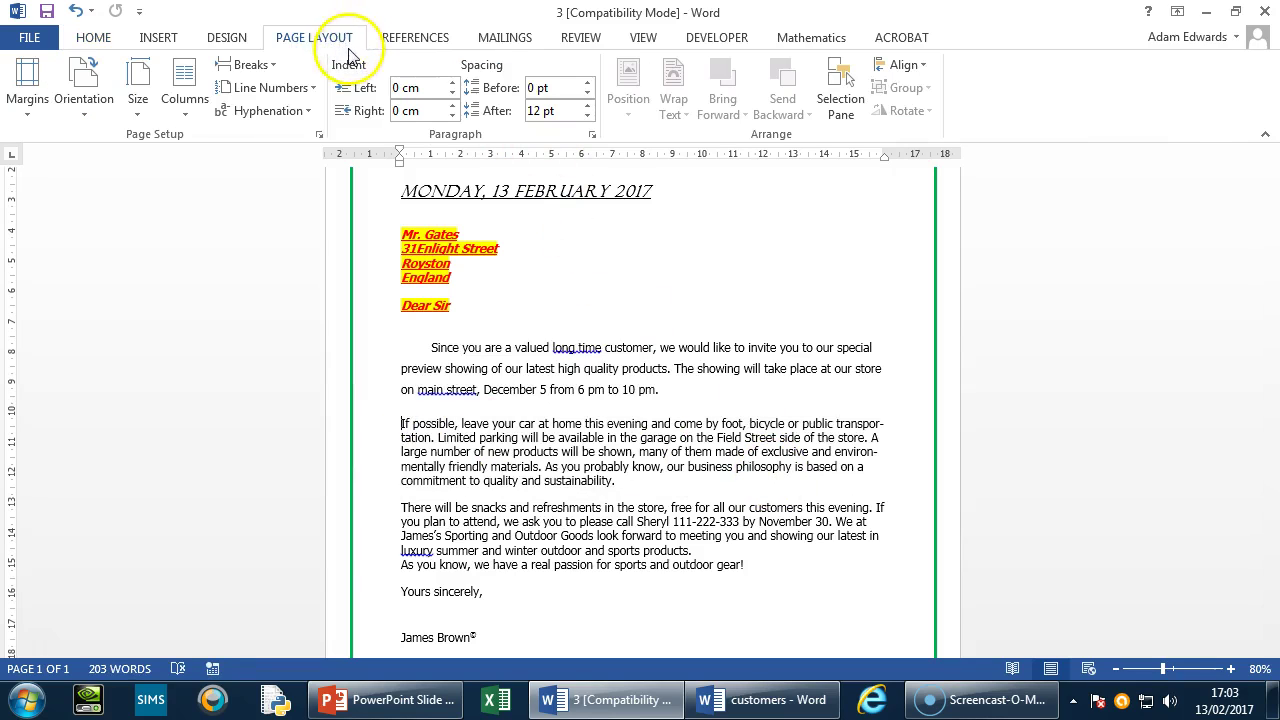
click(274, 67)
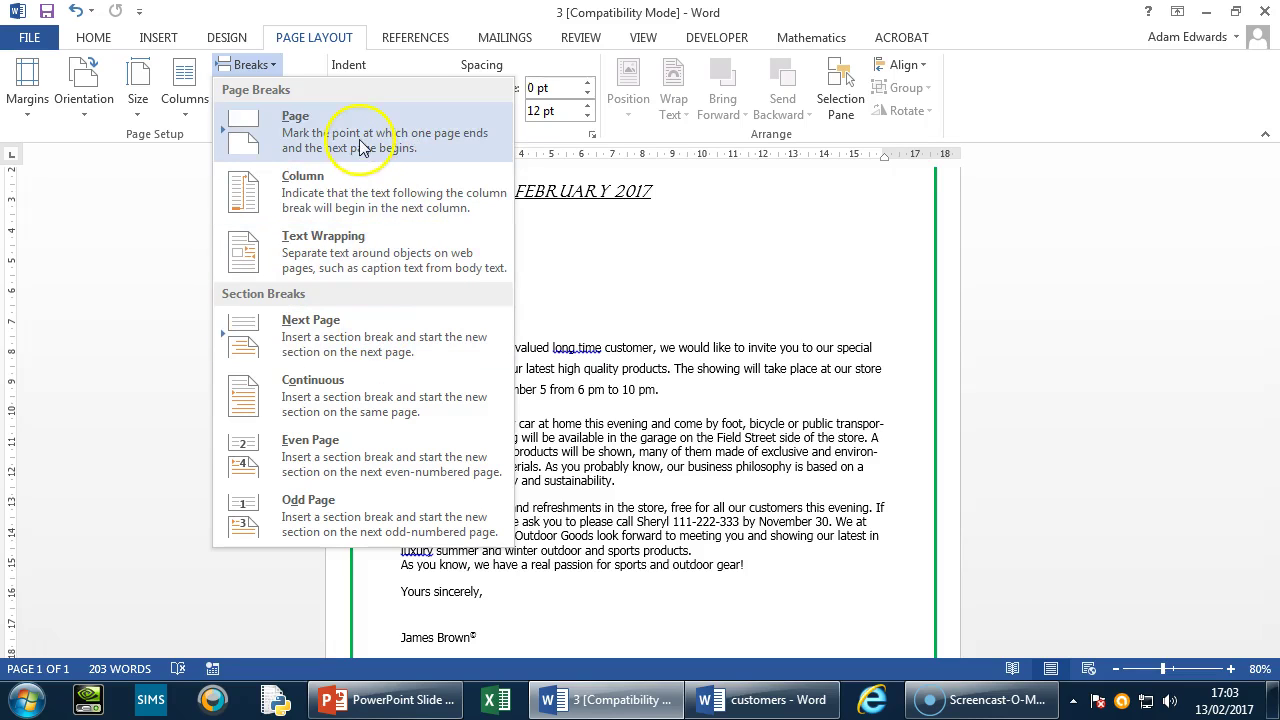
click(363, 340)
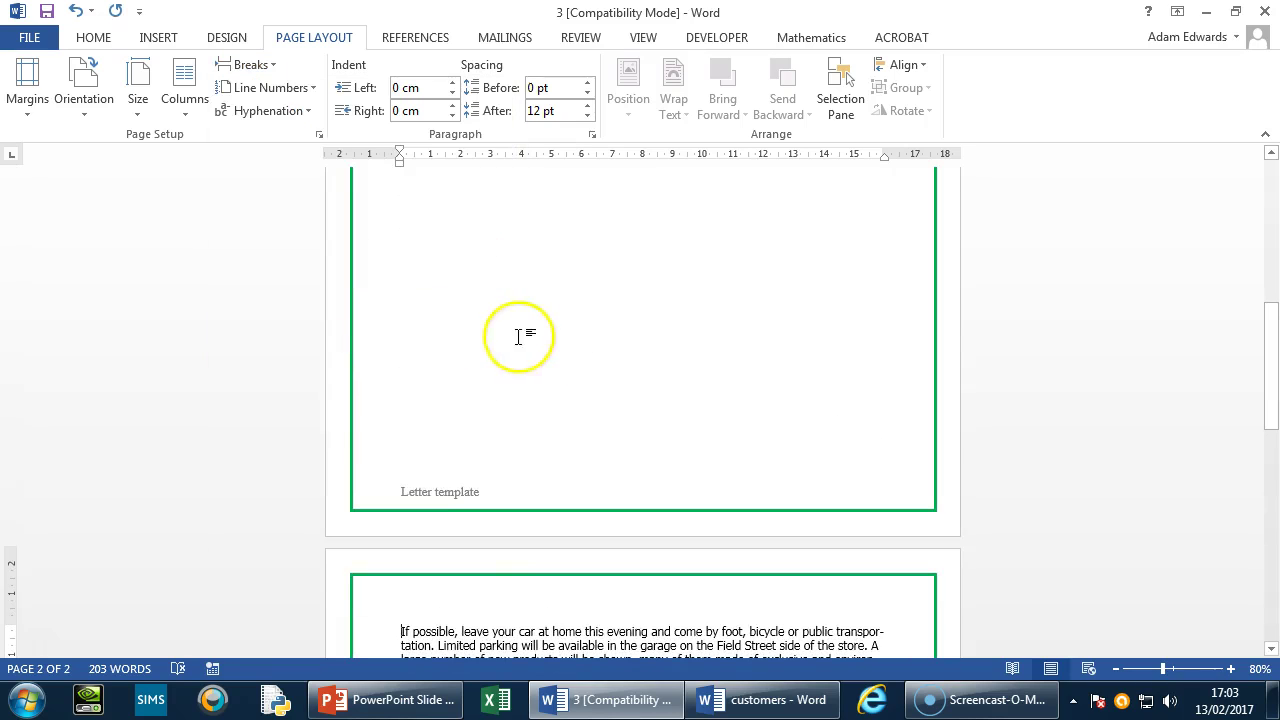
Step: Examine how the letter is divided between its two pages at 40% zoom, and restore a larger zoom
scroll(644, 493, down, 1)
scroll(644, 493, down, 2)
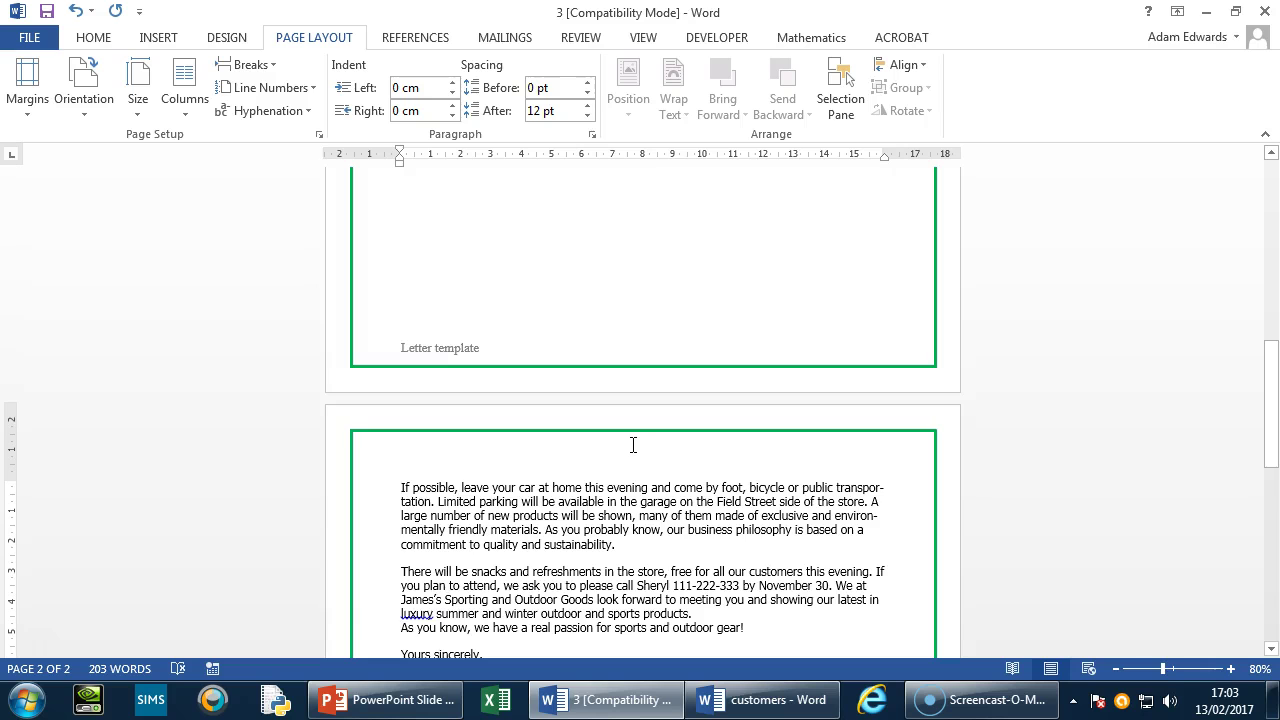
click(1118, 670)
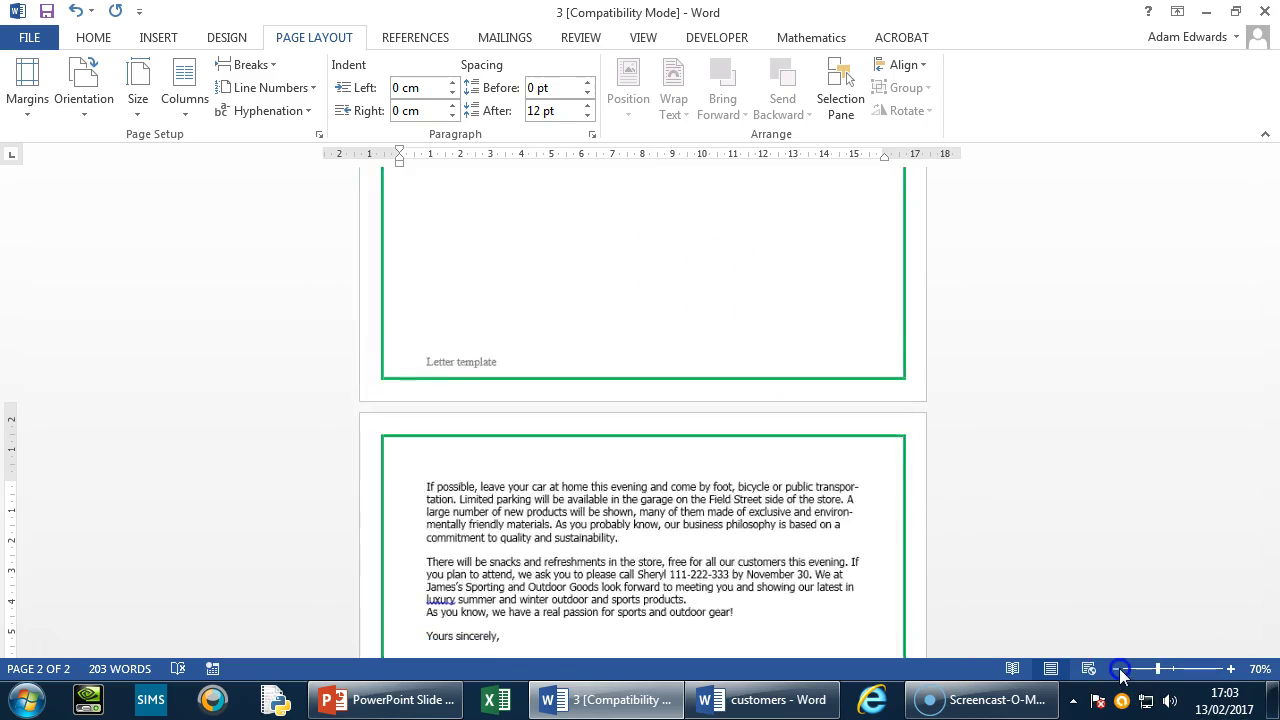
click(1118, 670)
click(1118, 670)
click(1118, 670)
scroll(866, 529, up, 2)
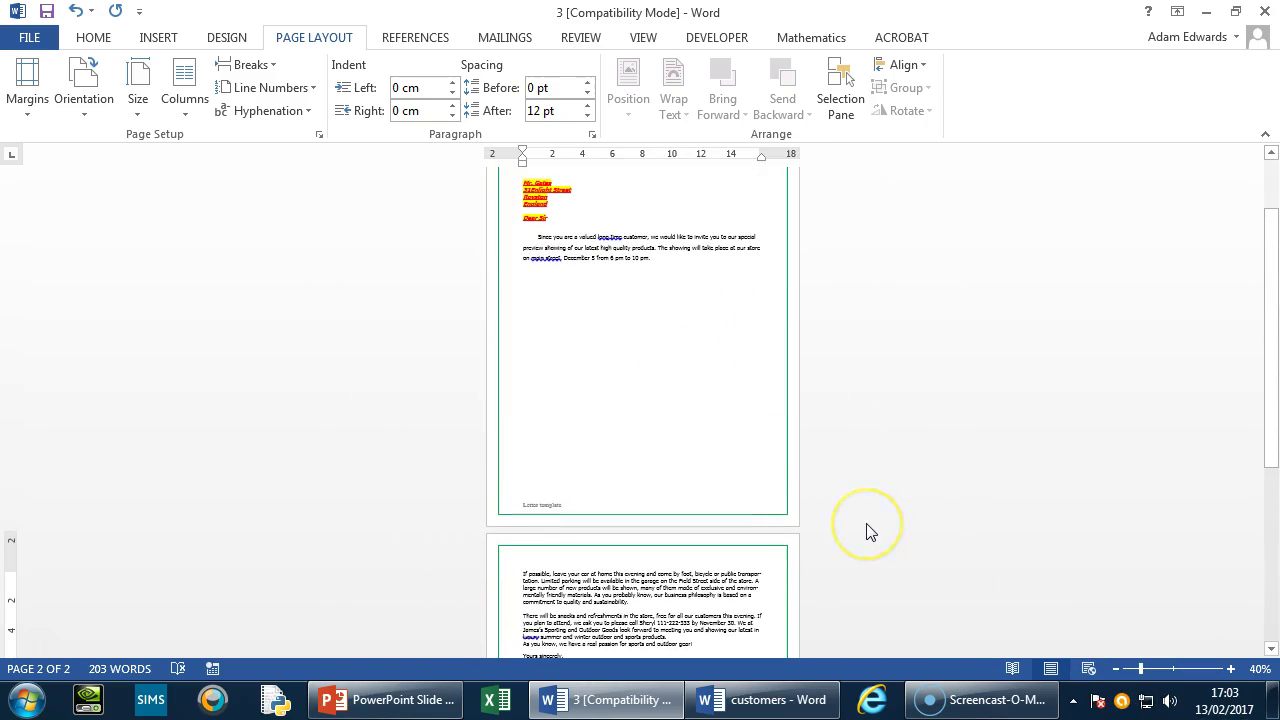
click(1232, 669)
click(1232, 669)
click(1232, 669)
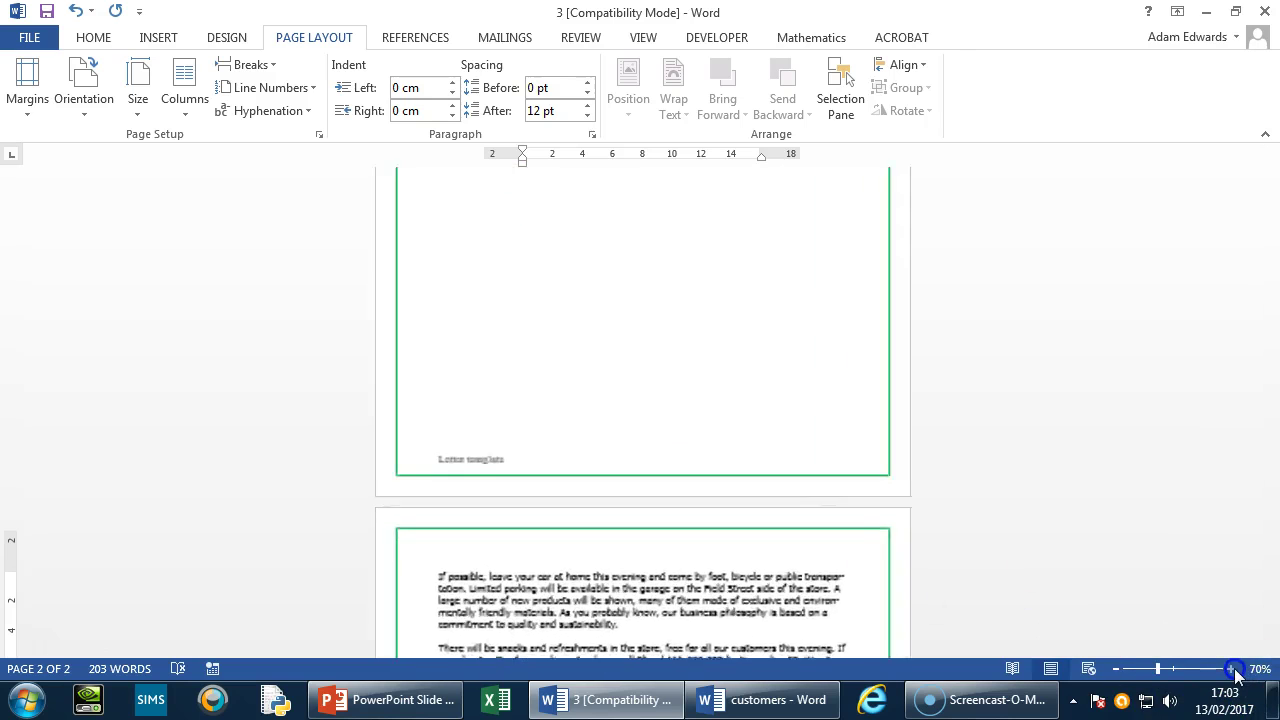
Step: Show the formatting marks and locate the section break after the paragraph ending "from 6 pm to 10 pm."
click(1232, 669)
click(1232, 669)
click(113, 38)
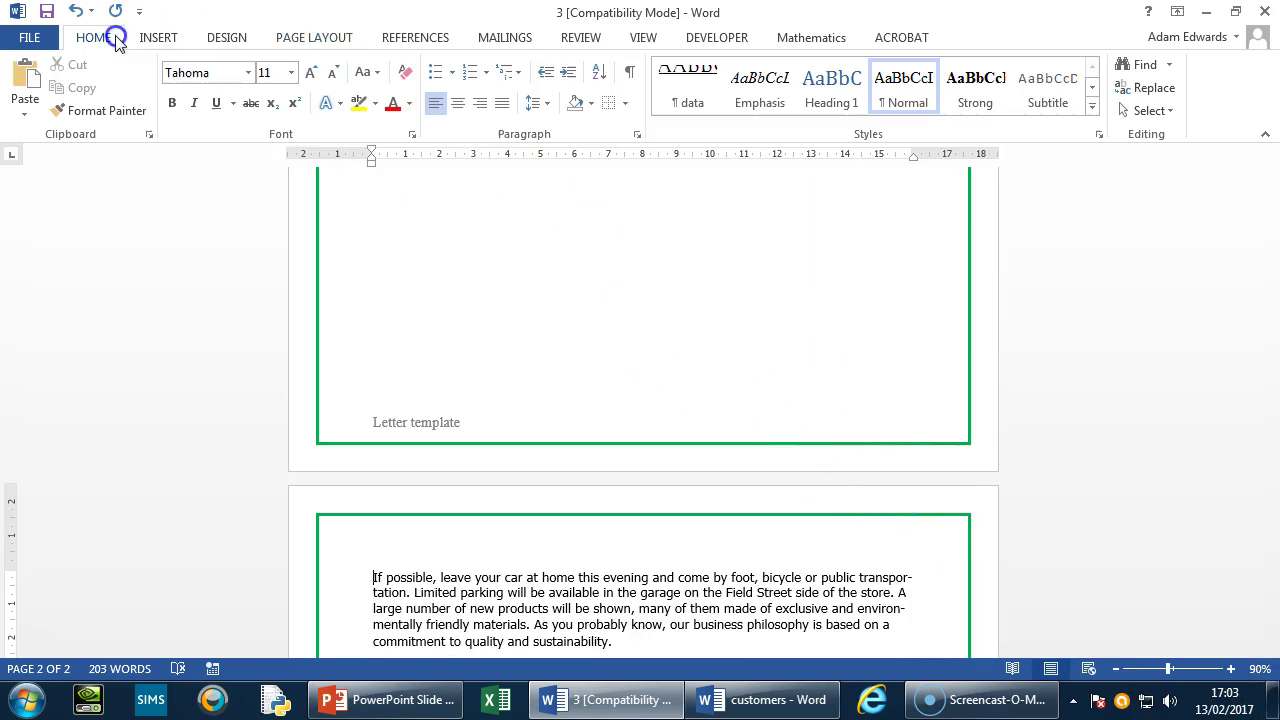
click(634, 76)
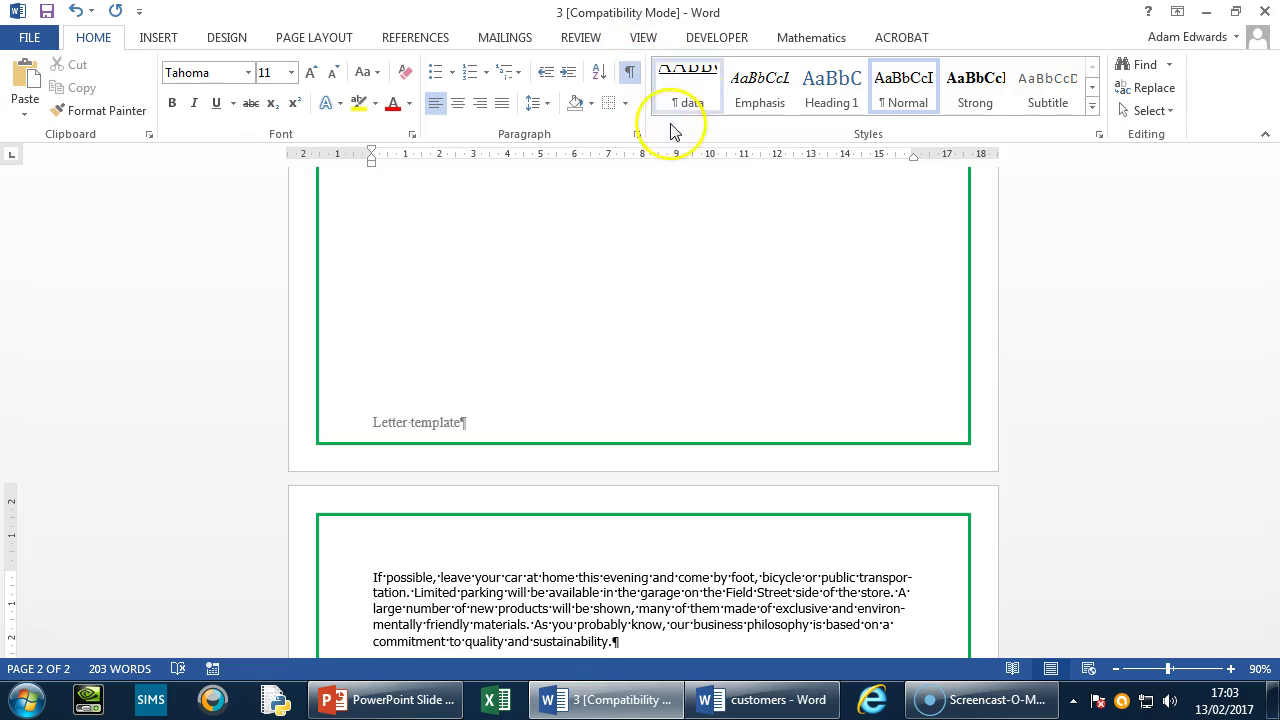
scroll(661, 330, up, 1)
scroll(661, 340, up, 5)
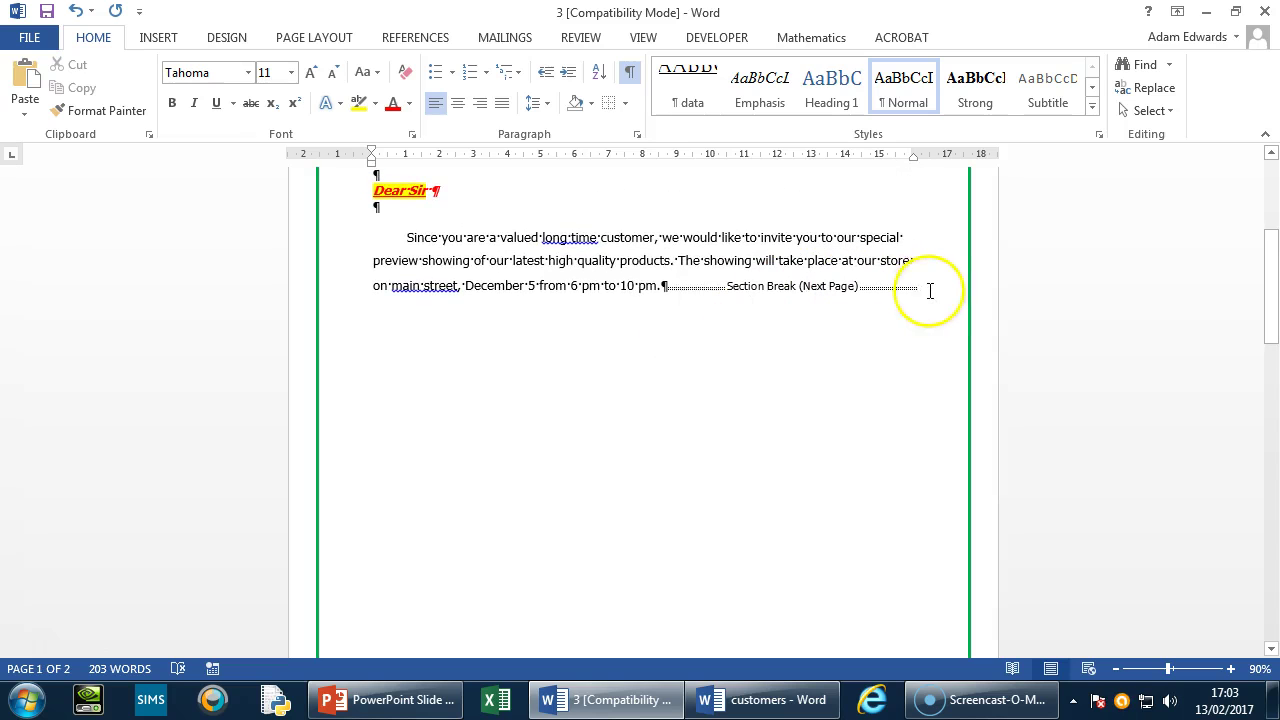
Step: Delete the Next Page section break after the paragraph ending "from 6 pm to 10 pm."
click(803, 288)
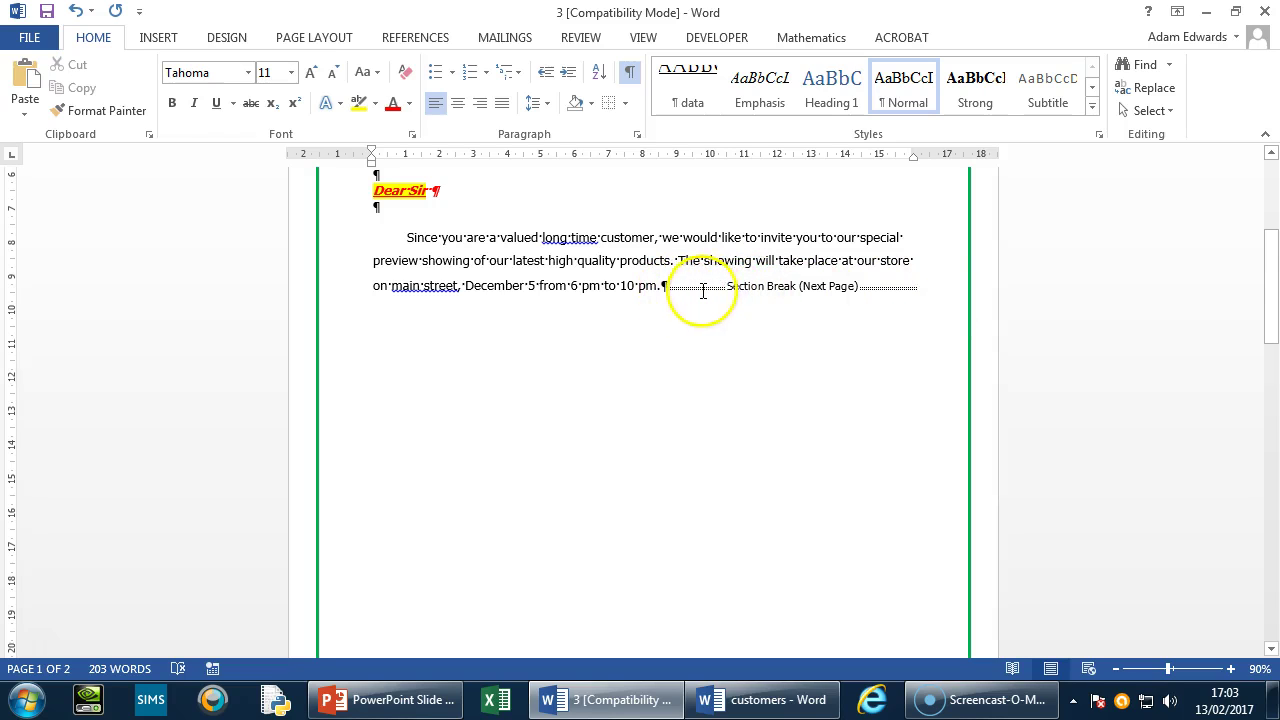
click(629, 73)
click(629, 73)
click(629, 73)
click(629, 73)
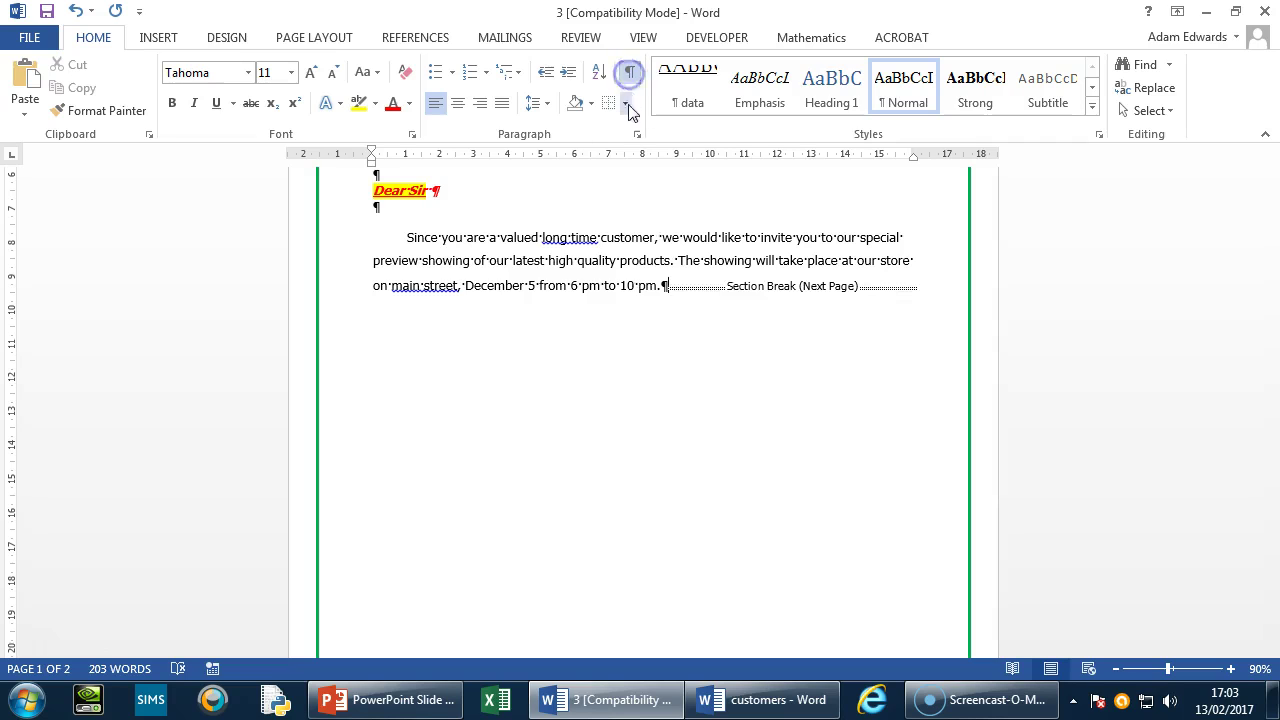
click(690, 292)
key(Delete)
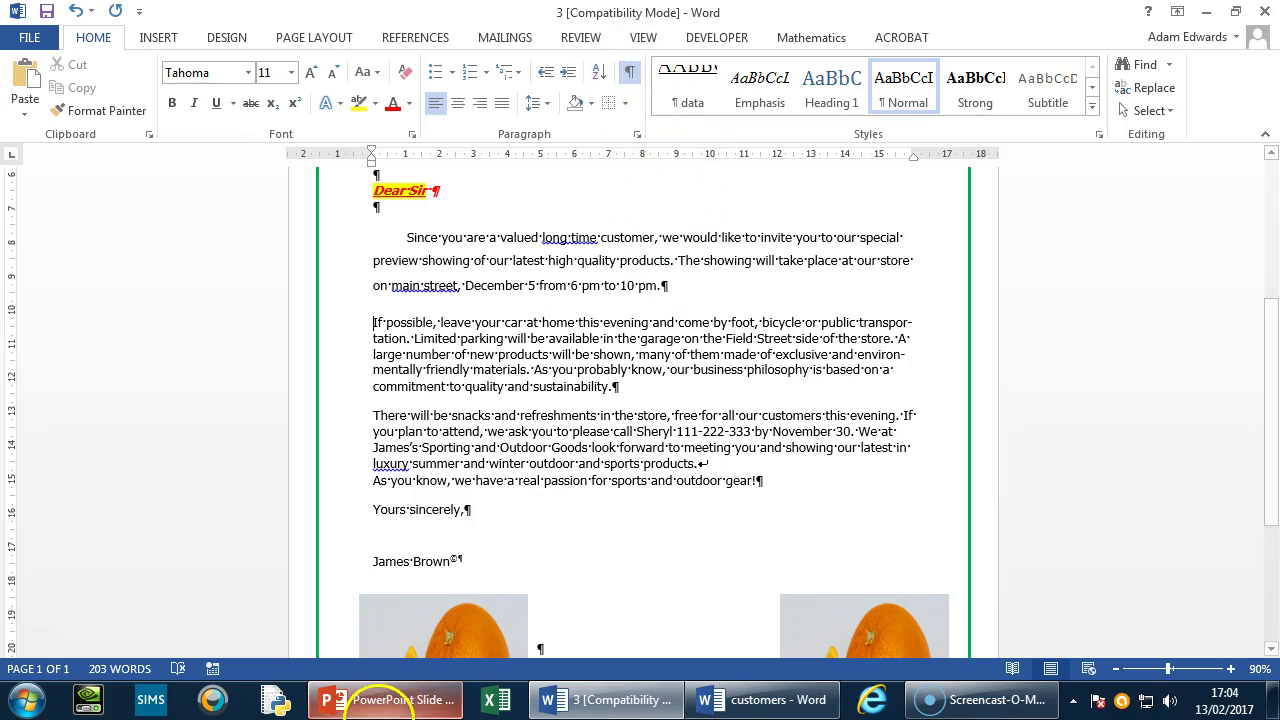
Step: Switch to the PowerPoint slide show, advance to the "Insert a table" slide, and return to the letter in Word
click(395, 700)
click(530, 262)
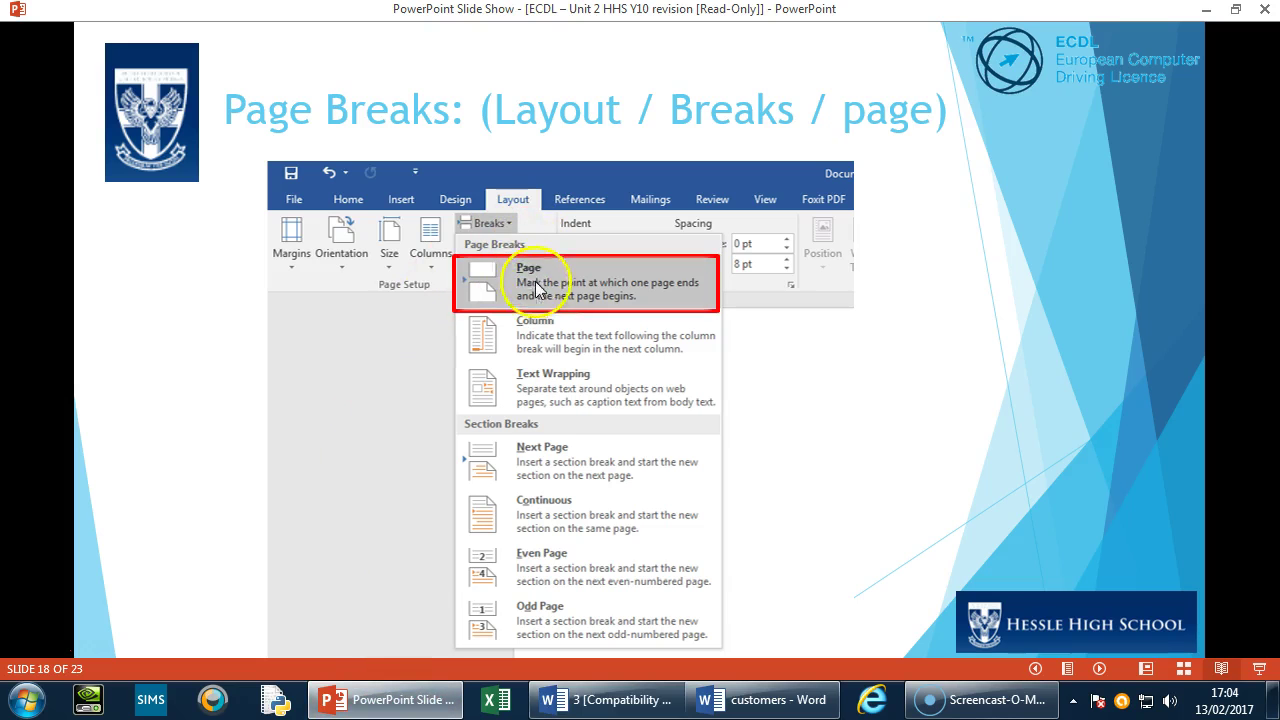
click(622, 347)
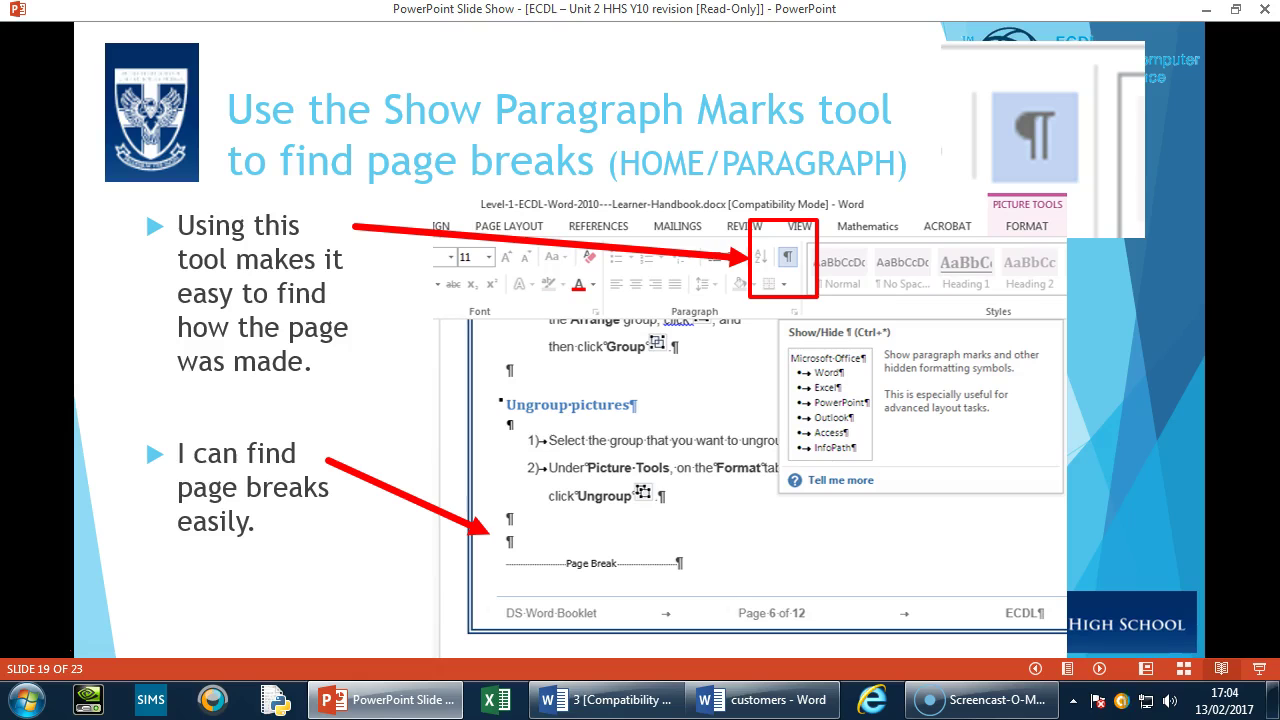
key(Right)
key(Right)
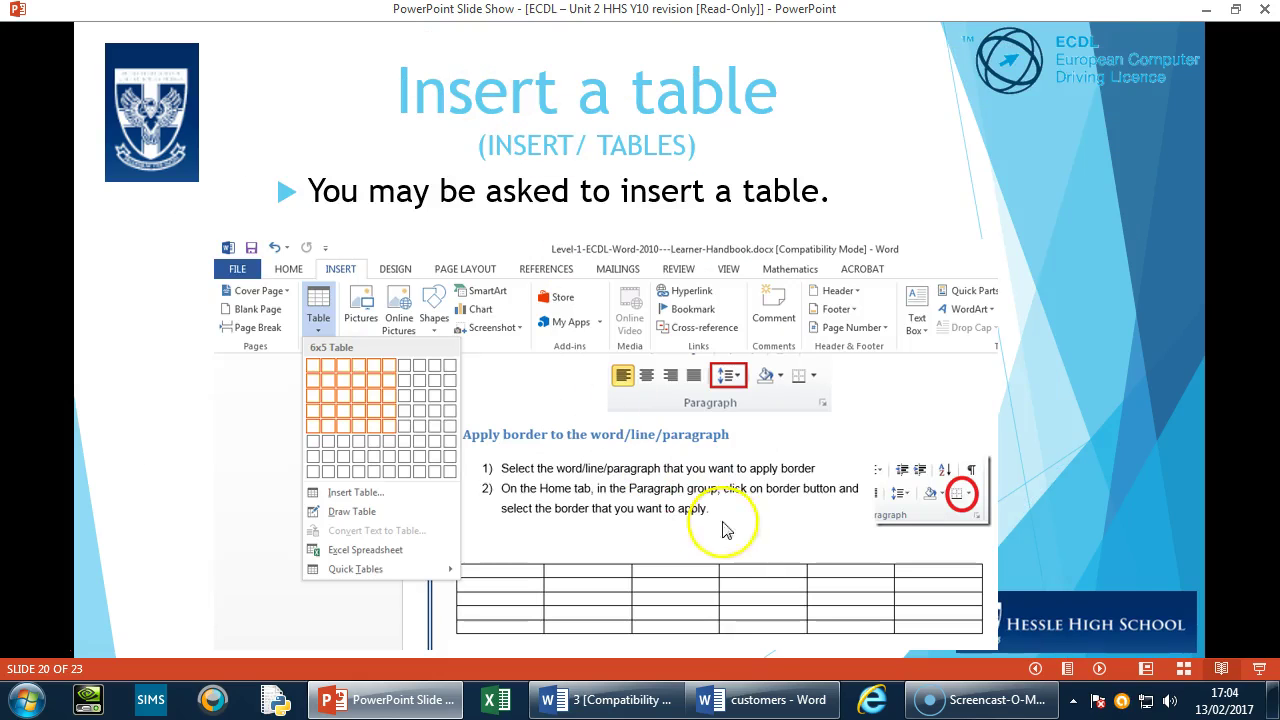
click(634, 697)
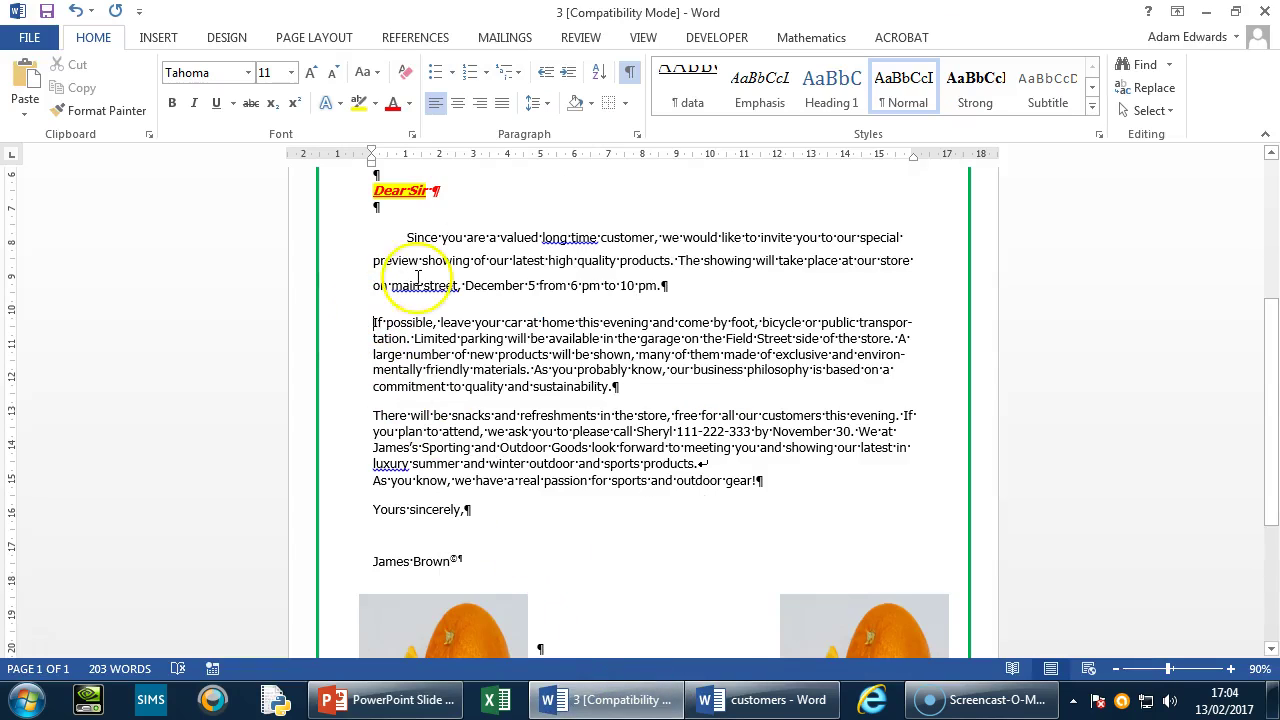
Step: Hide the formatting marks and insert a Next Page section break before the paragraph starting "If possible, leave your car at home"
click(629, 72)
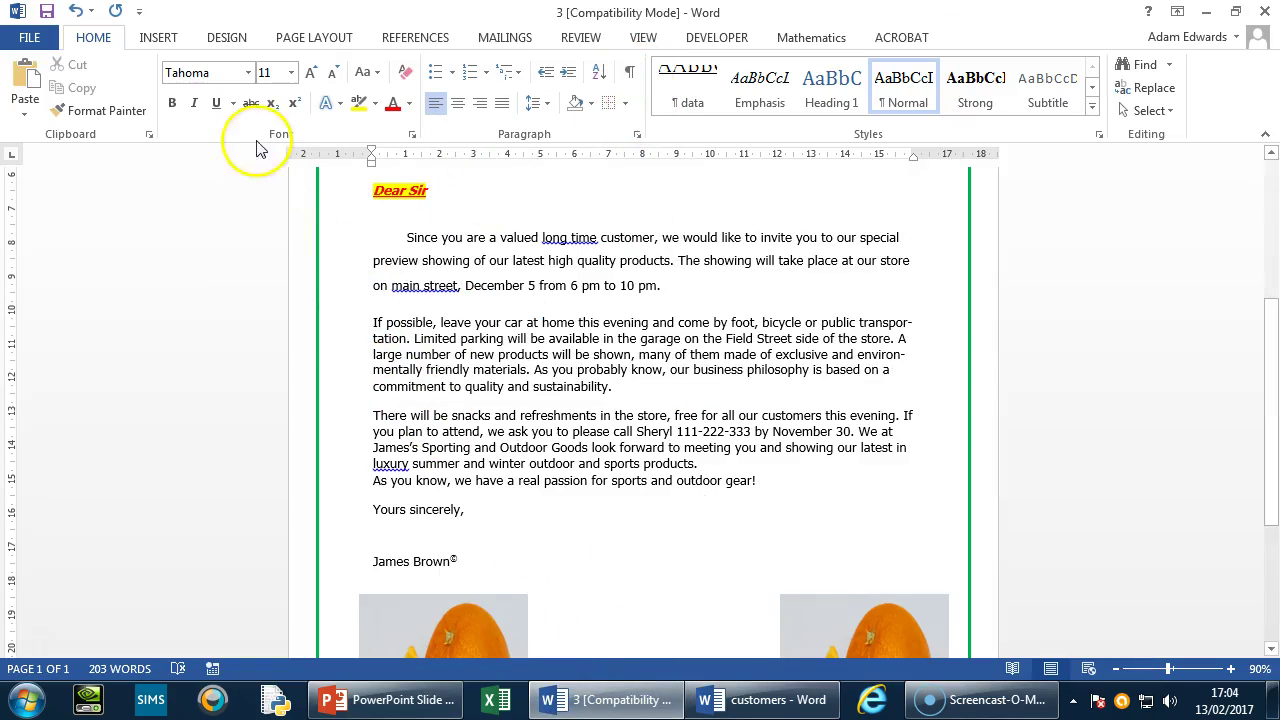
click(310, 37)
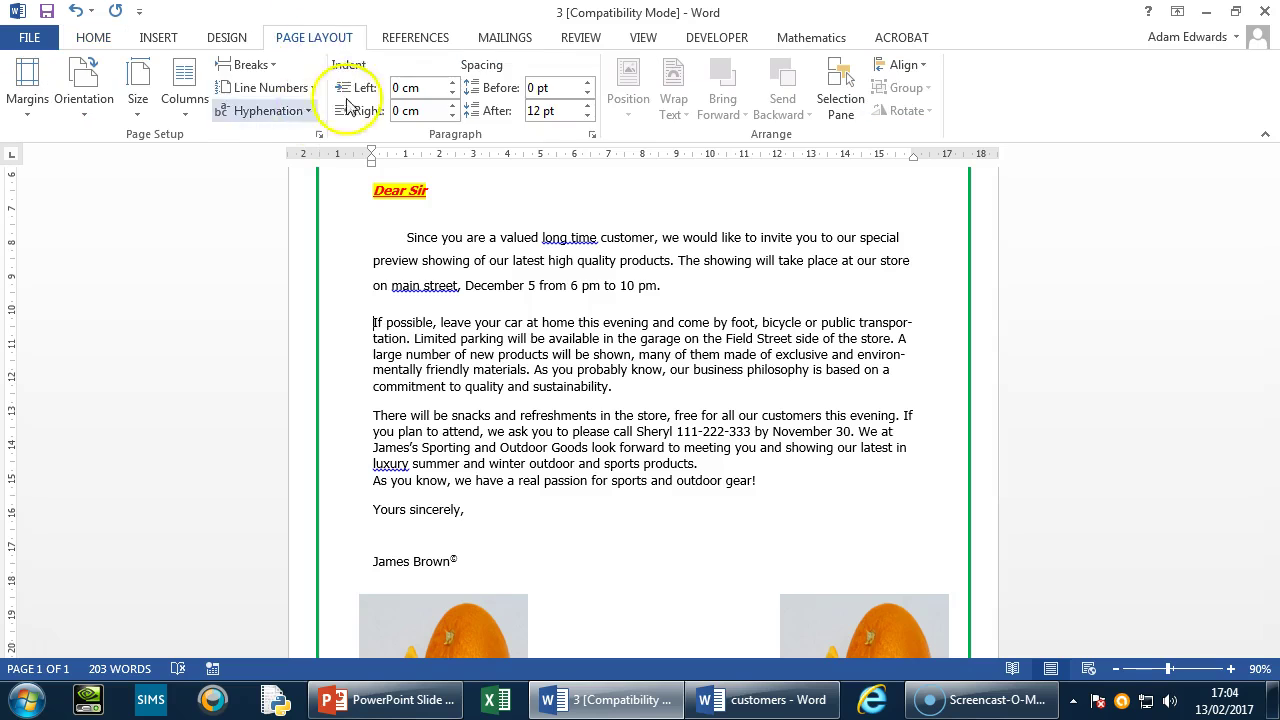
click(248, 64)
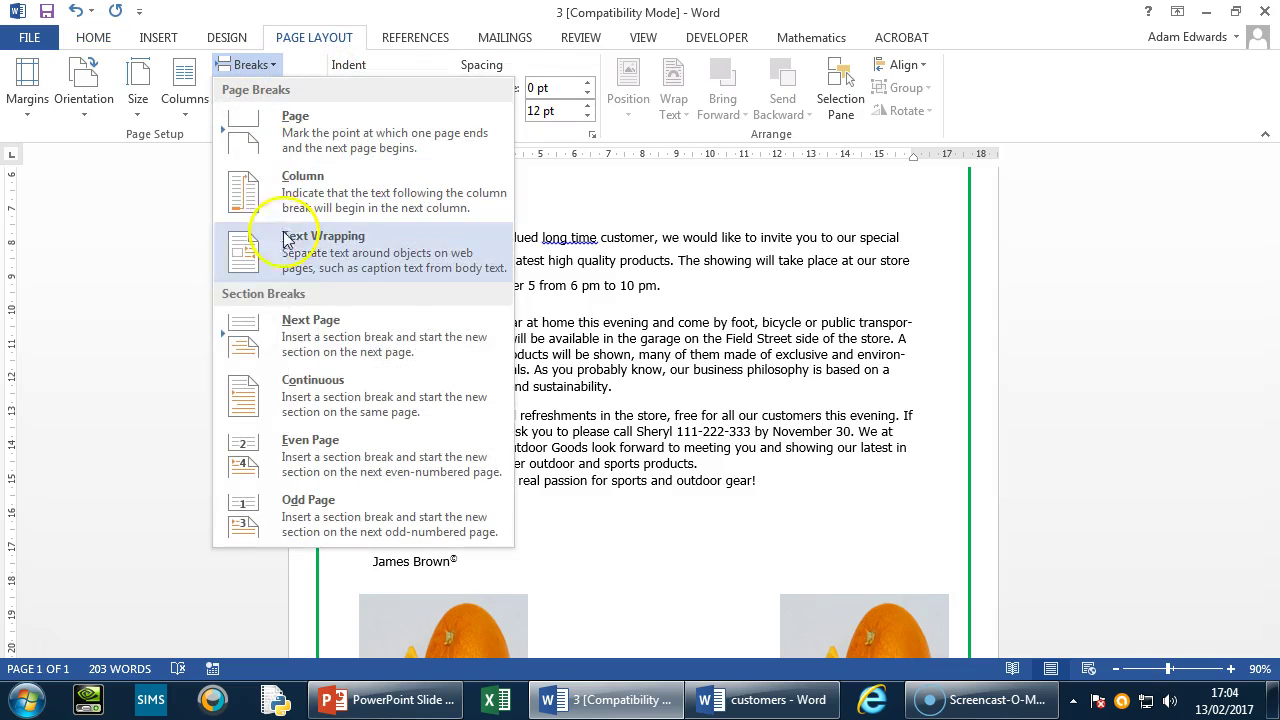
click(300, 338)
scroll(543, 376, up, 5)
Step: Try inserting a table of three columns and three rows on the empty line before the section break, and undo it
click(451, 329)
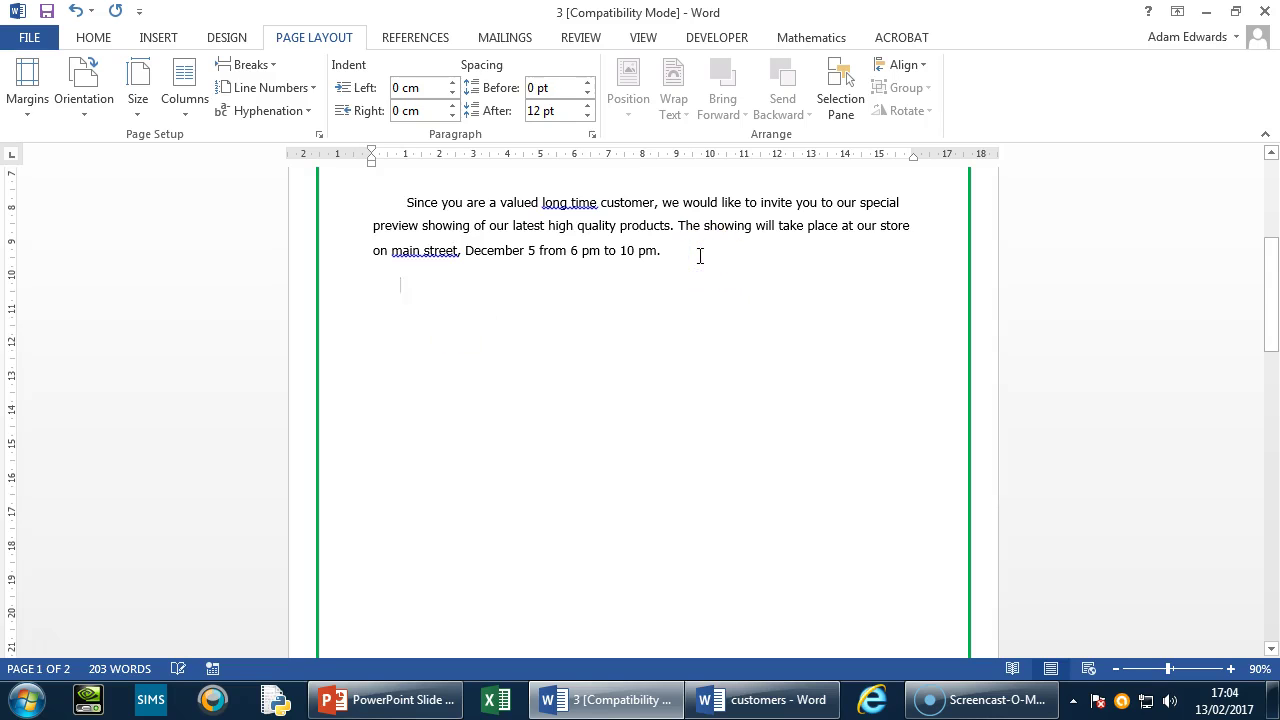
click(155, 37)
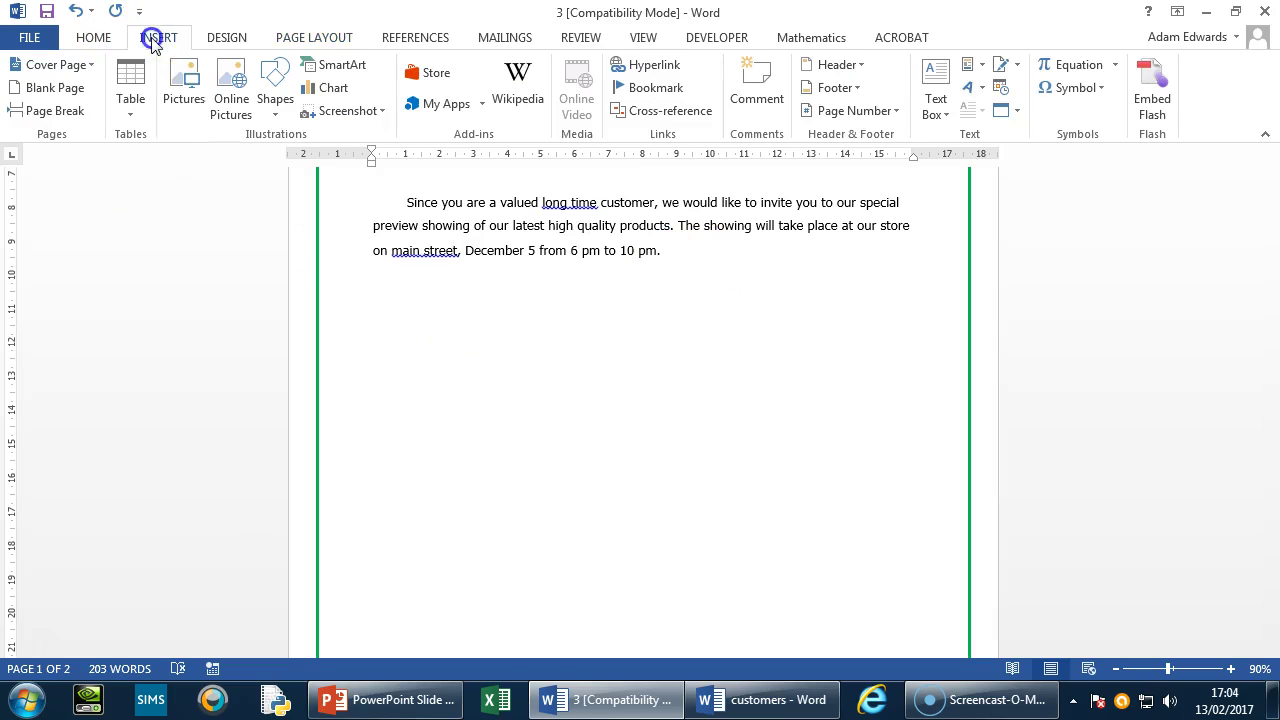
click(136, 100)
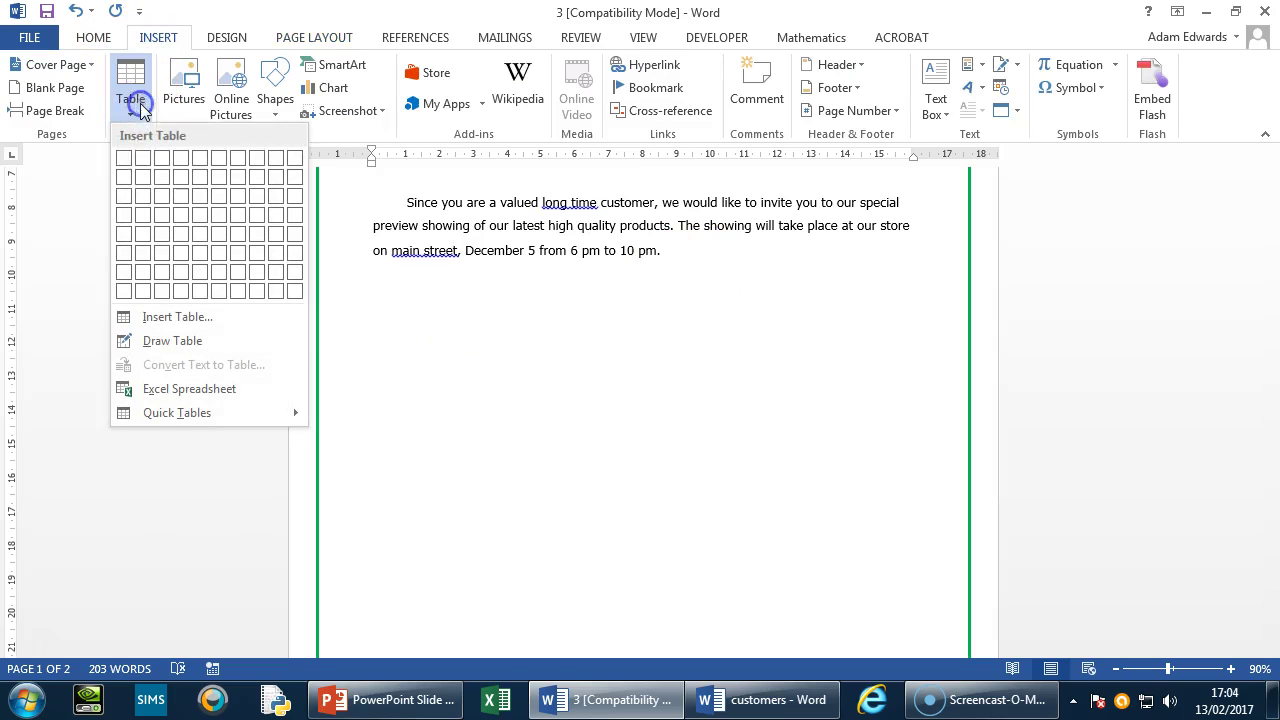
click(166, 196)
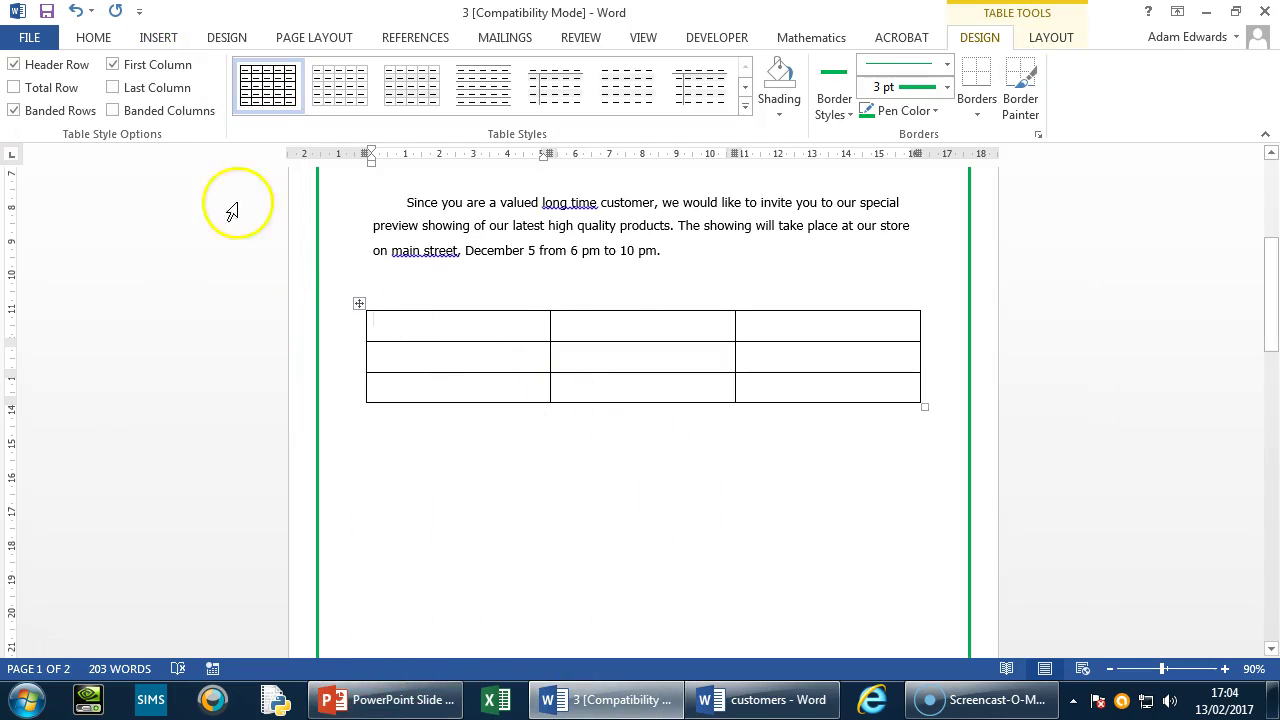
click(582, 434)
click(76, 11)
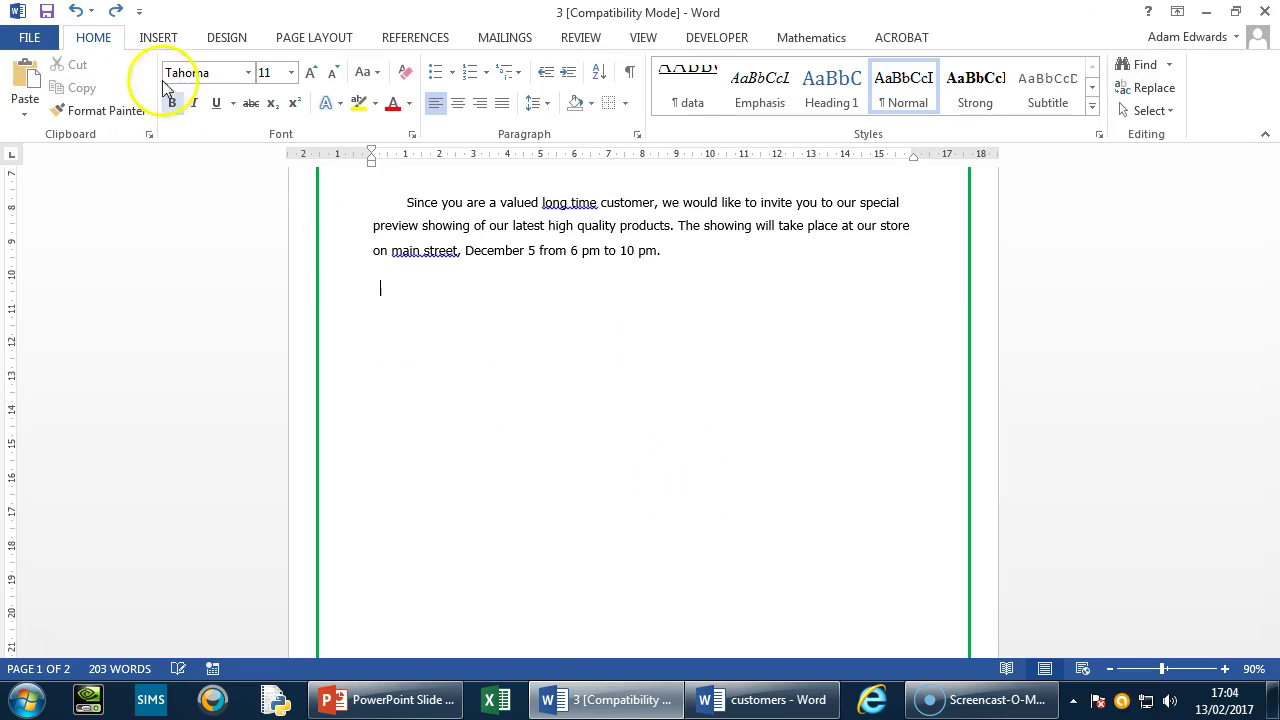
Step: Check the column, row and AutoFit settings in the Insert Table dialog and cancel it
click(152, 37)
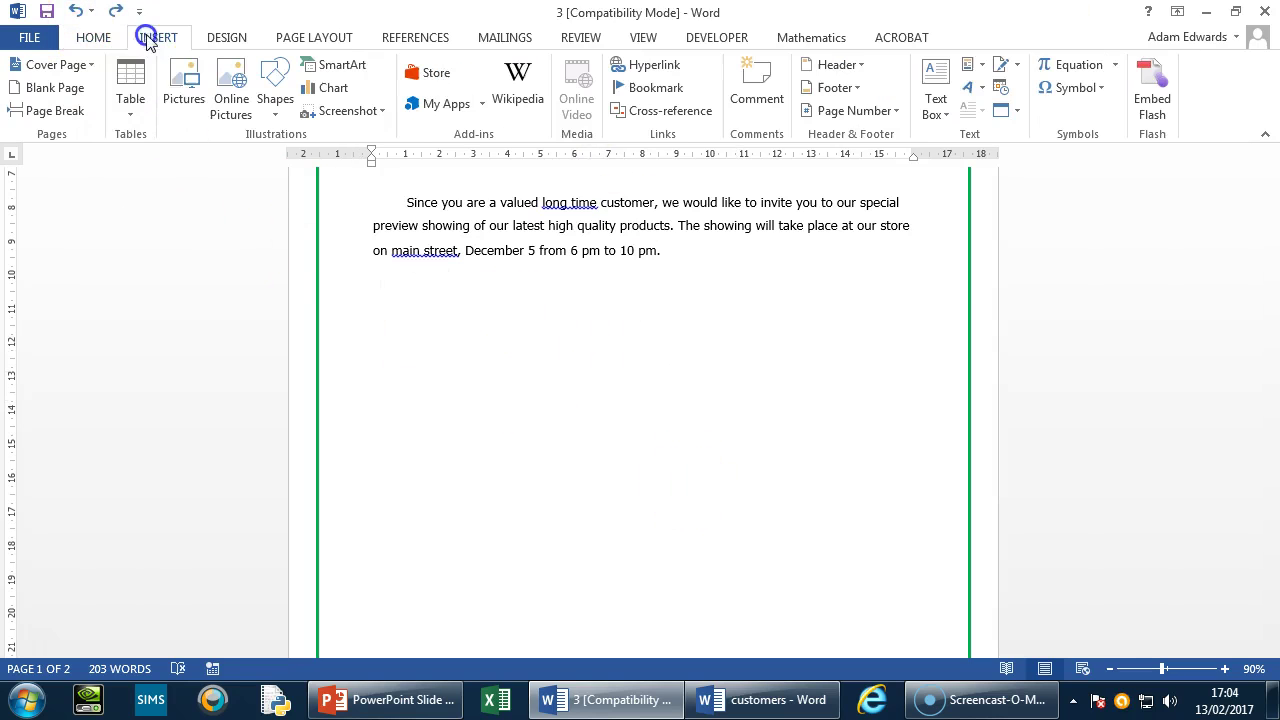
click(143, 118)
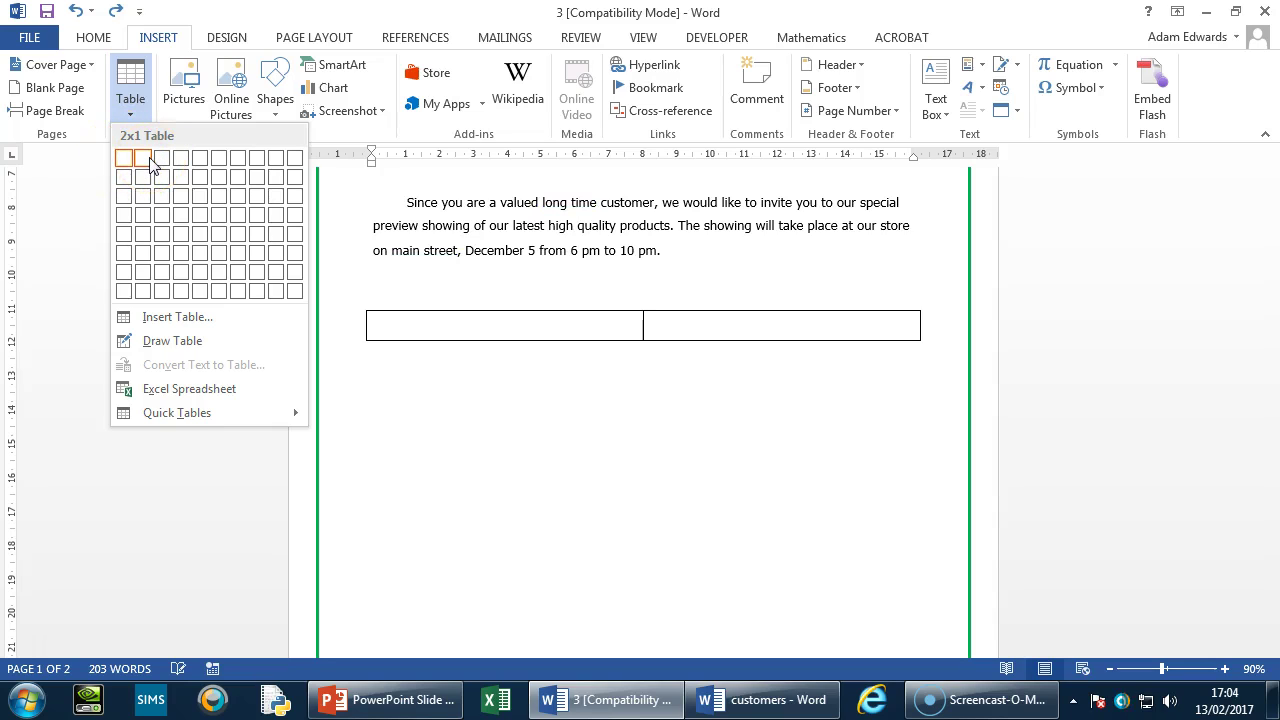
click(172, 318)
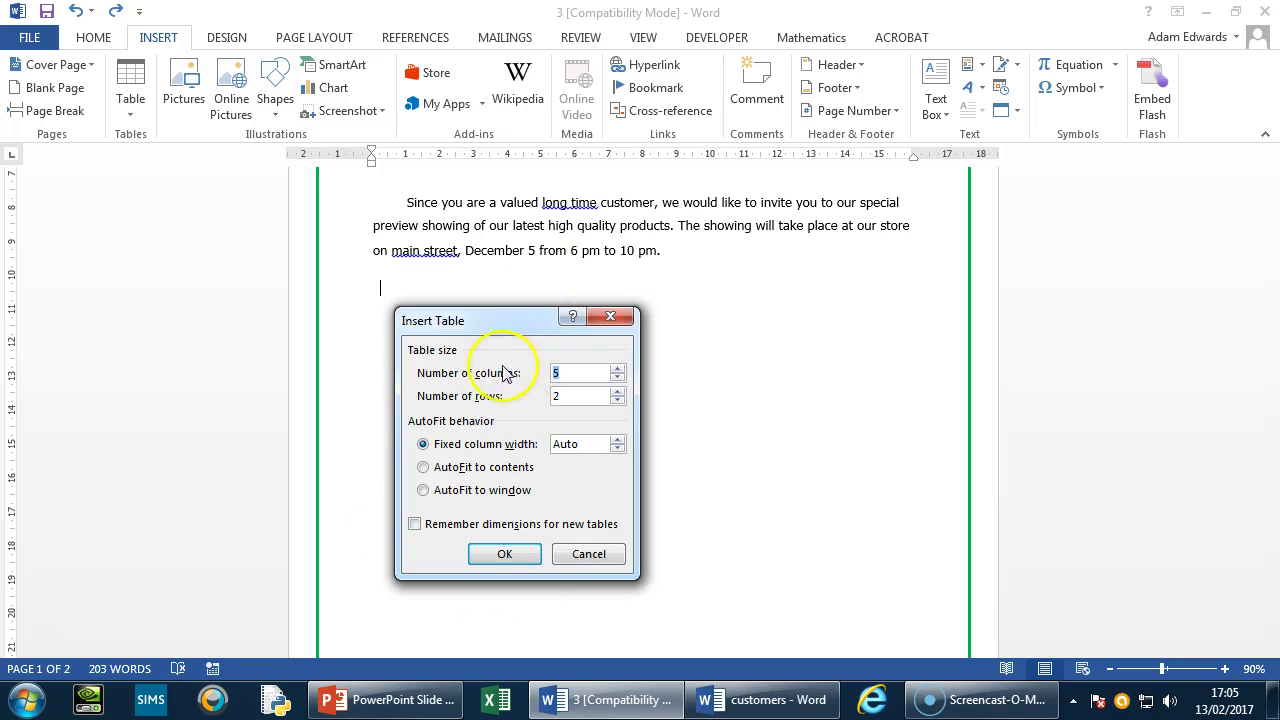
click(585, 555)
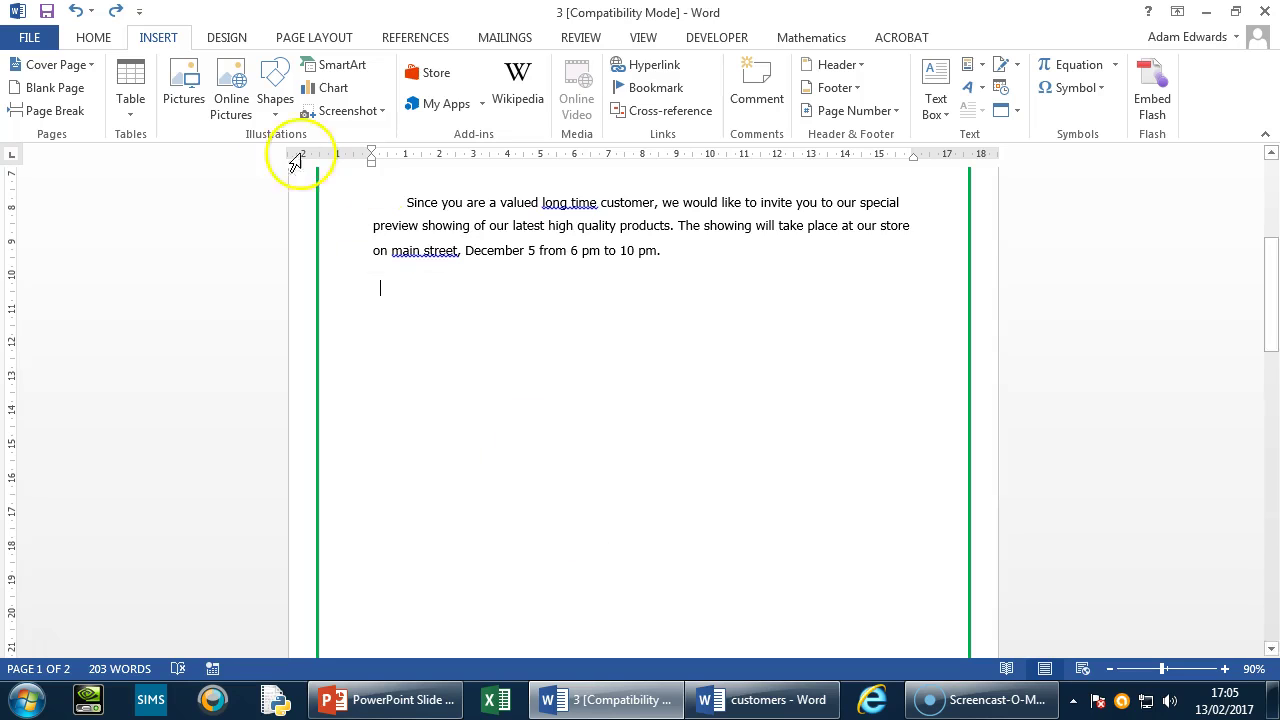
Step: Insert a table with 3 columns and 2 rows below the first paragraph, using the Insert Table dialog
click(130, 100)
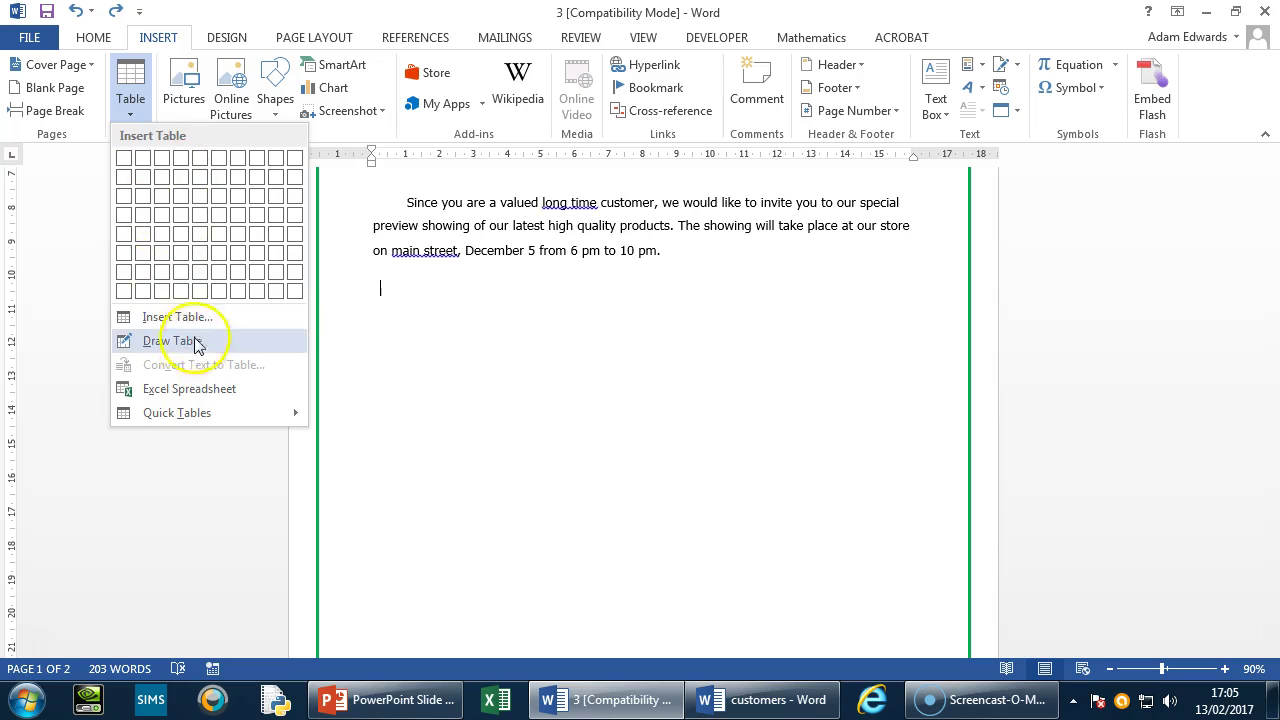
click(190, 318)
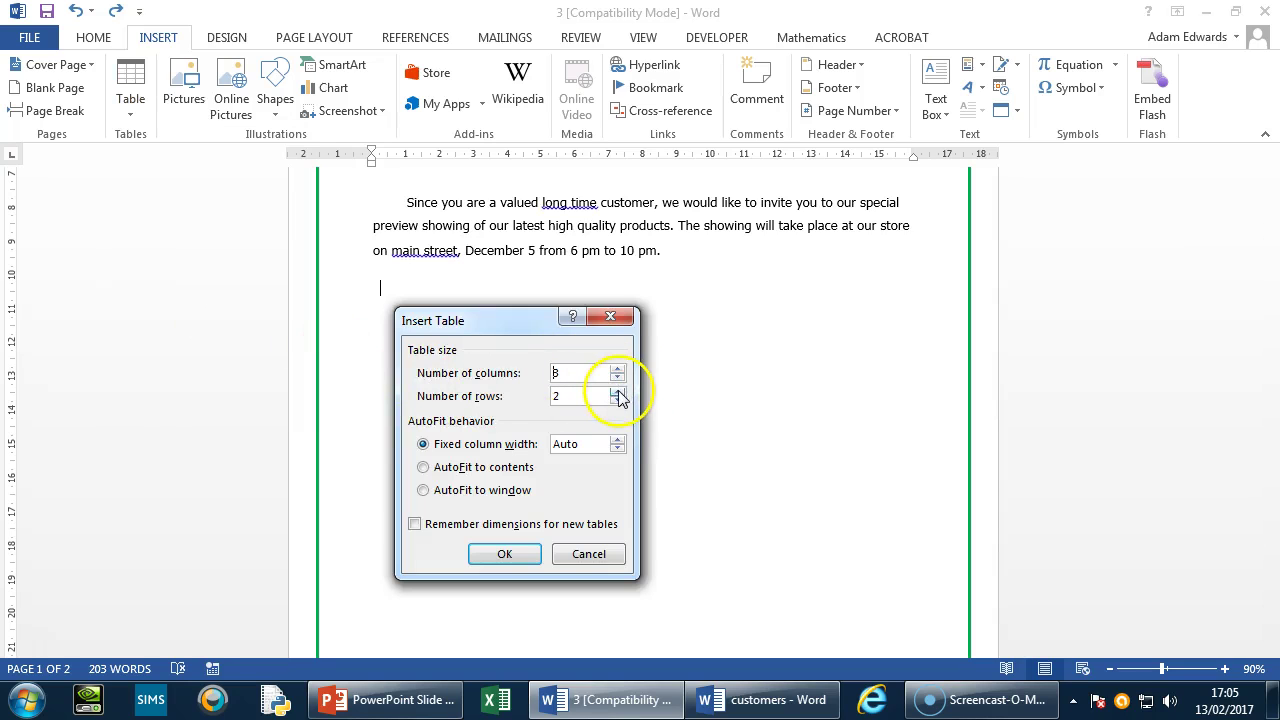
click(505, 554)
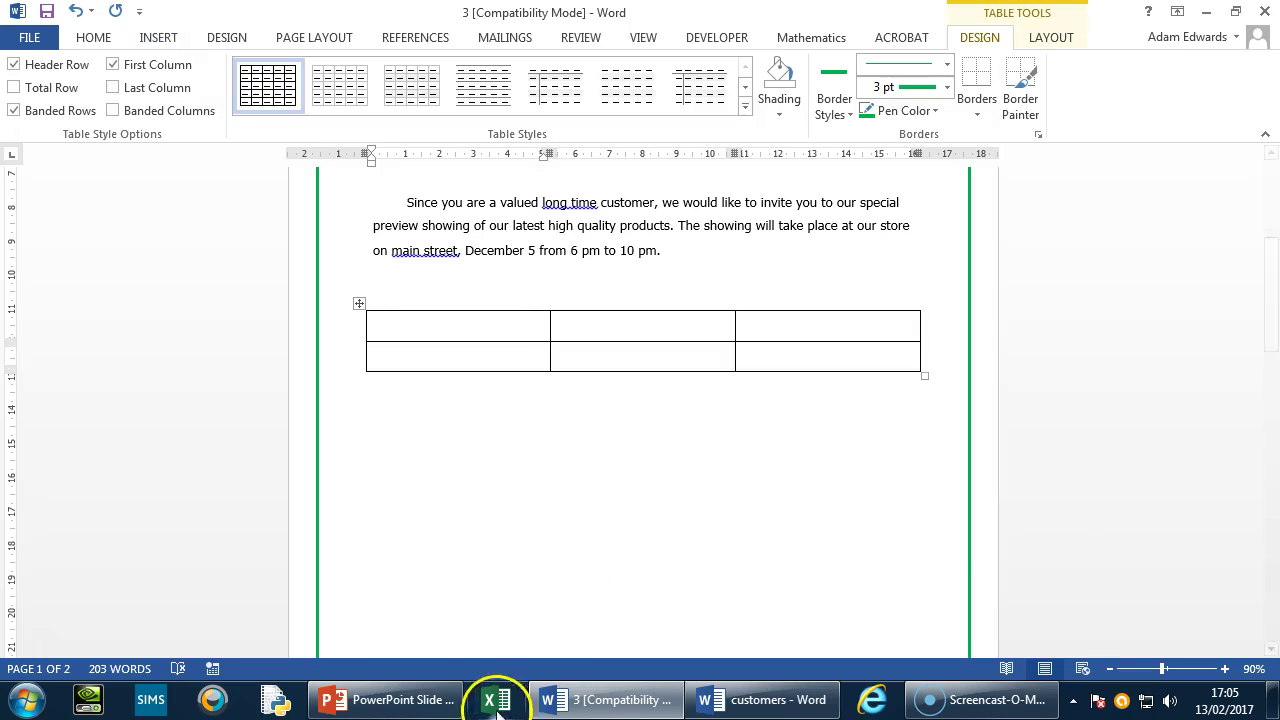
Step: Switch to the PowerPoint slide show, view the "Key Words / Areas Identified As" slide, and return to the letter in Word
click(395, 700)
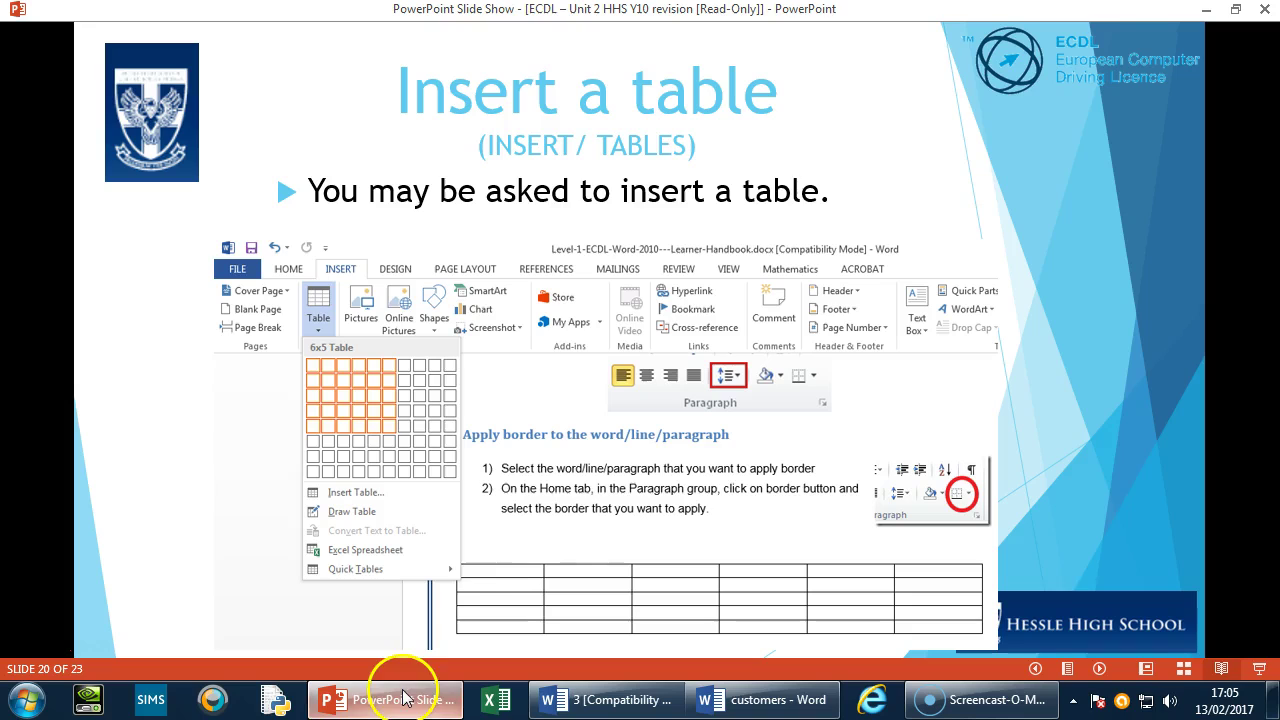
click(506, 552)
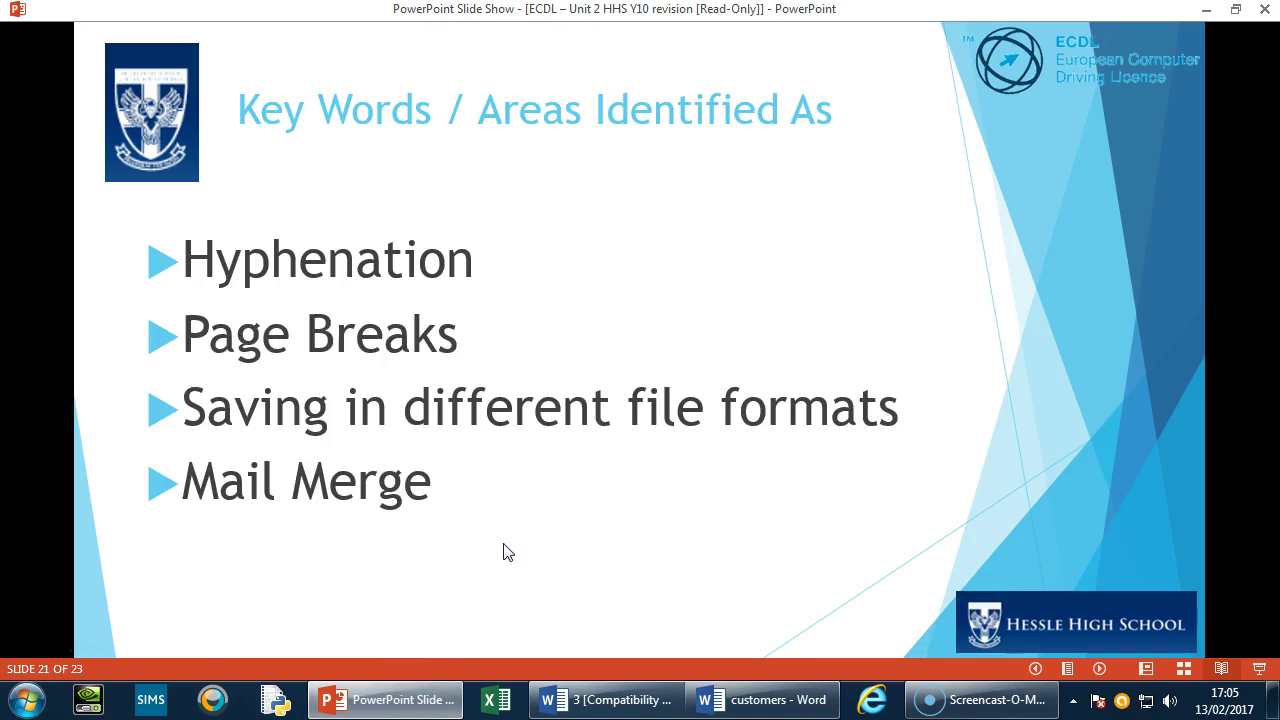
key(Right)
key(Left)
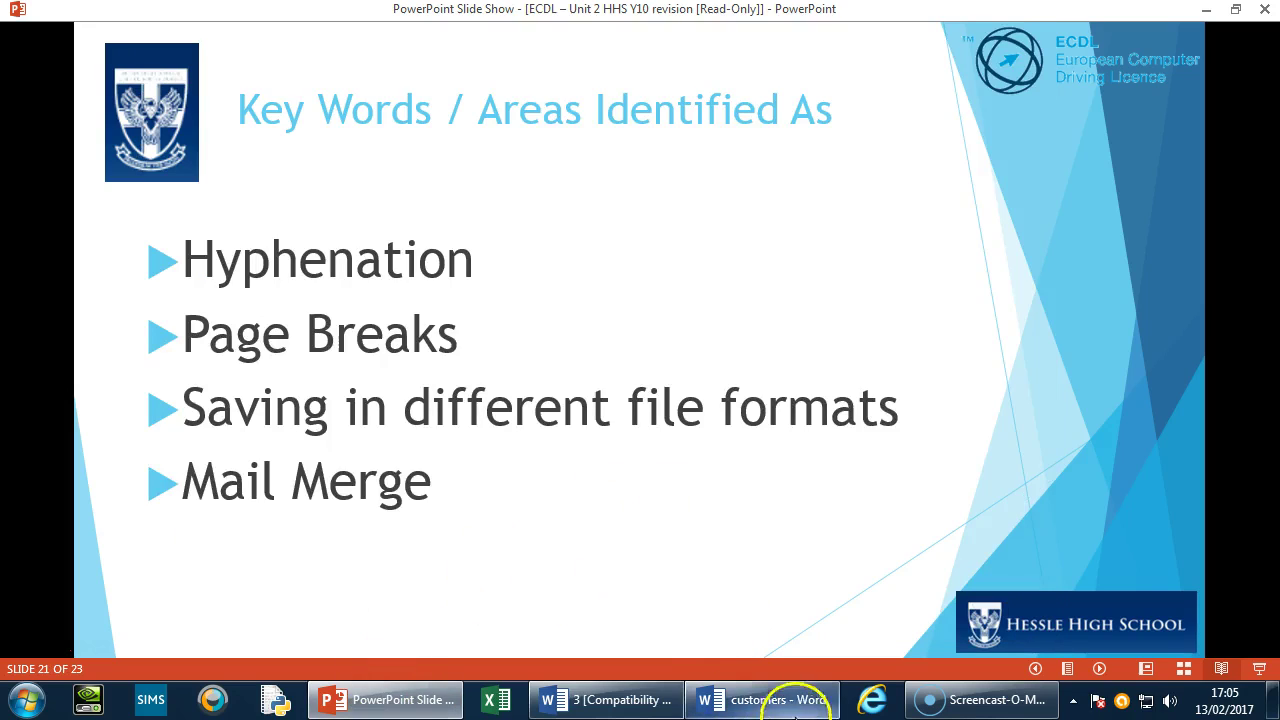
click(645, 699)
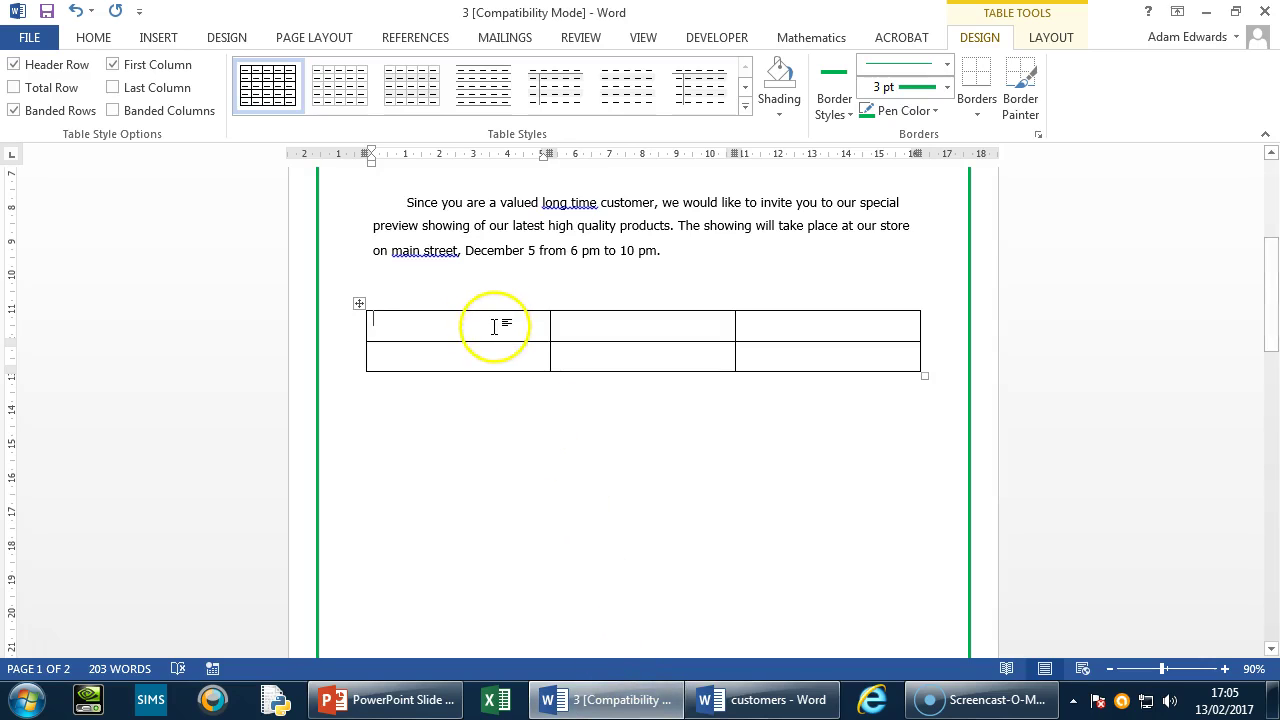
Step: Examine the table layout tools for inserting rows and columns and for splitting cells, with the new table's first cell active
click(722, 416)
click(511, 320)
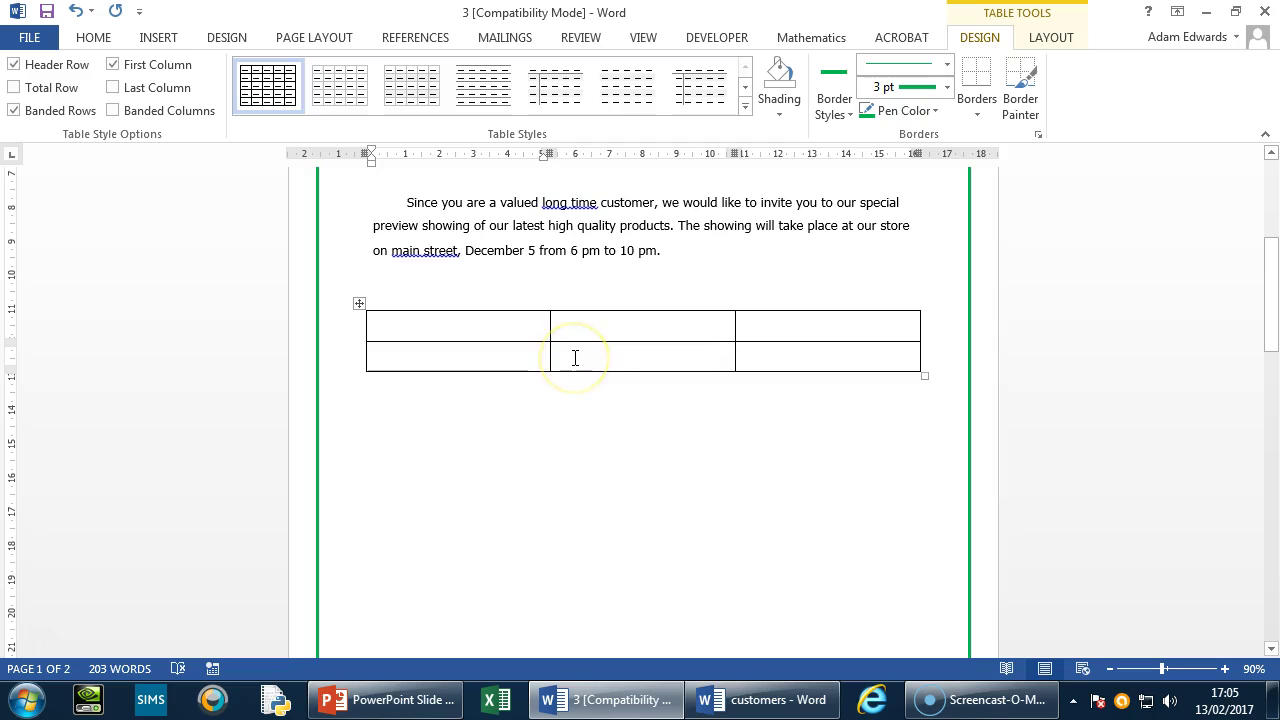
click(1062, 40)
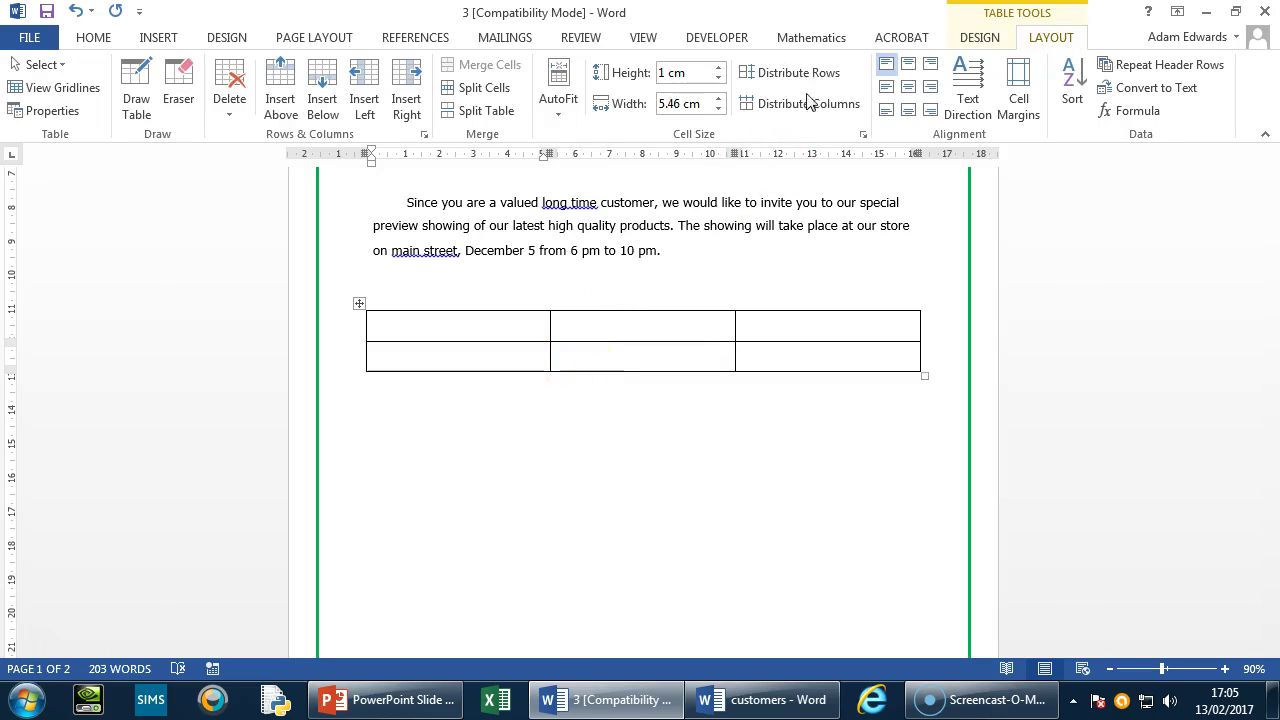
click(214, 86)
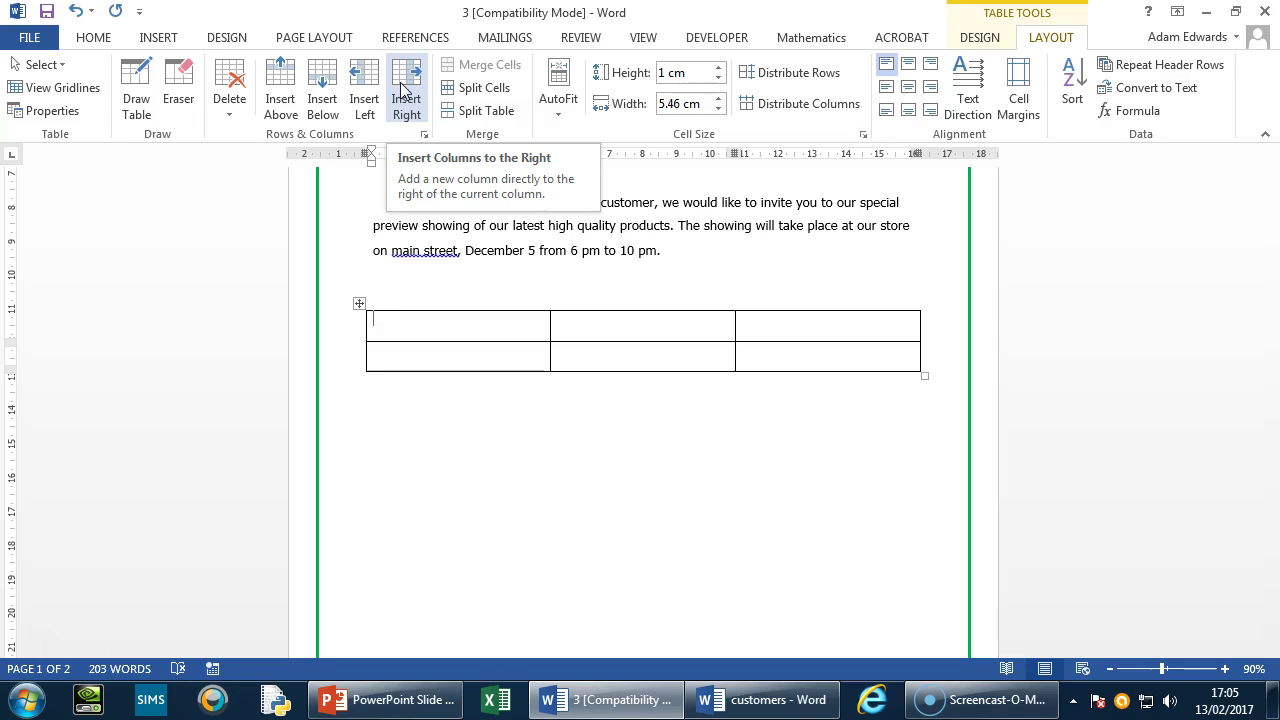
click(477, 88)
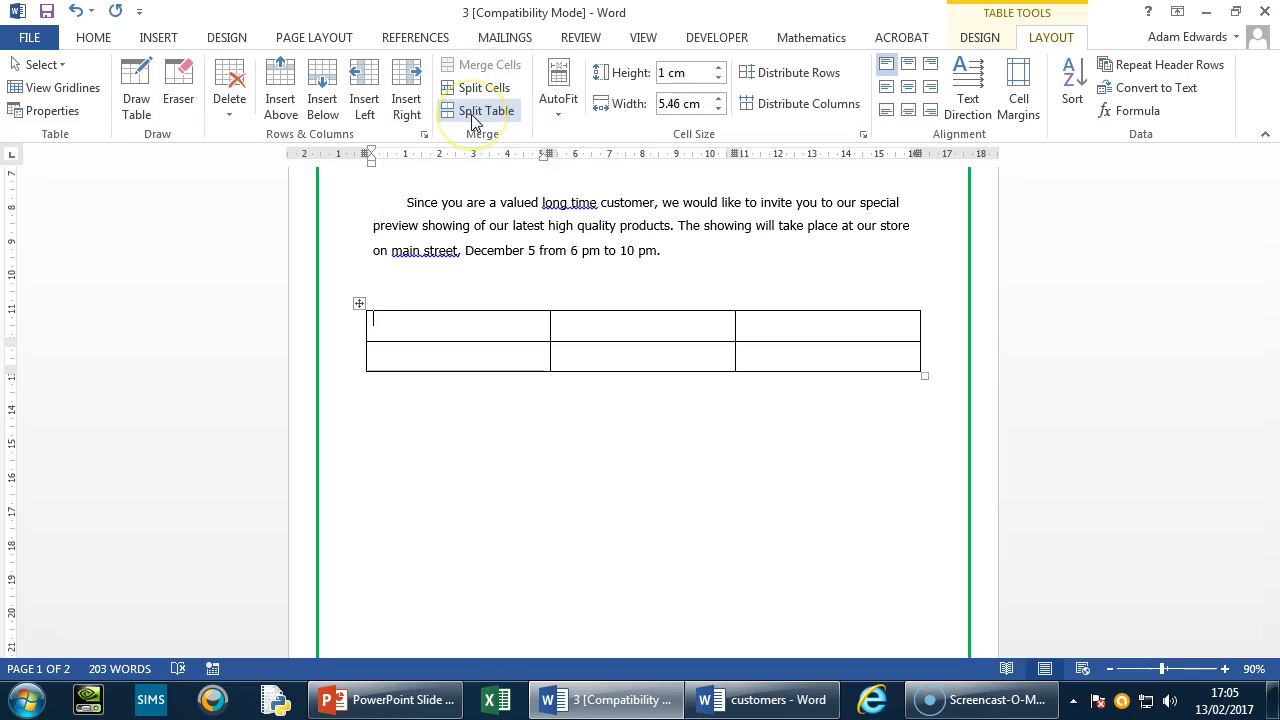
click(477, 90)
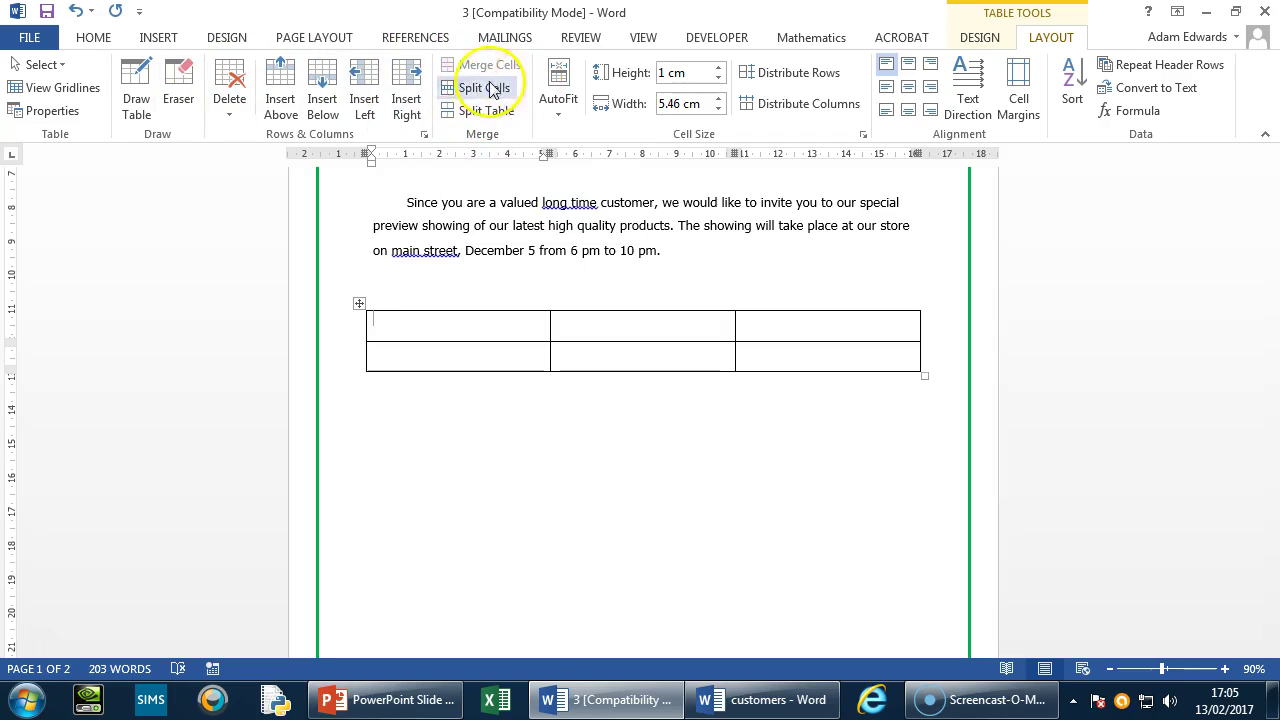
click(612, 533)
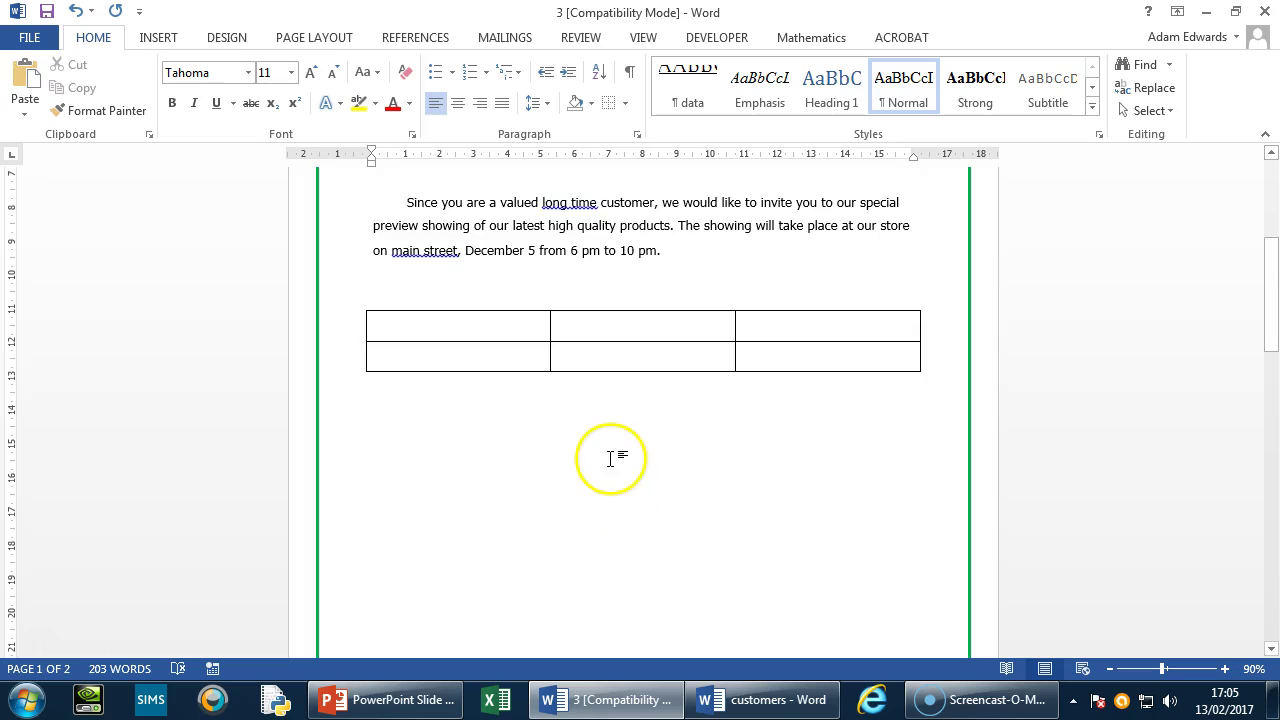
Step: Select the first orange picture under the signature on page 2 to show the picture tools, and return to the table
scroll(612, 455, up, 5)
scroll(615, 440, down, 10)
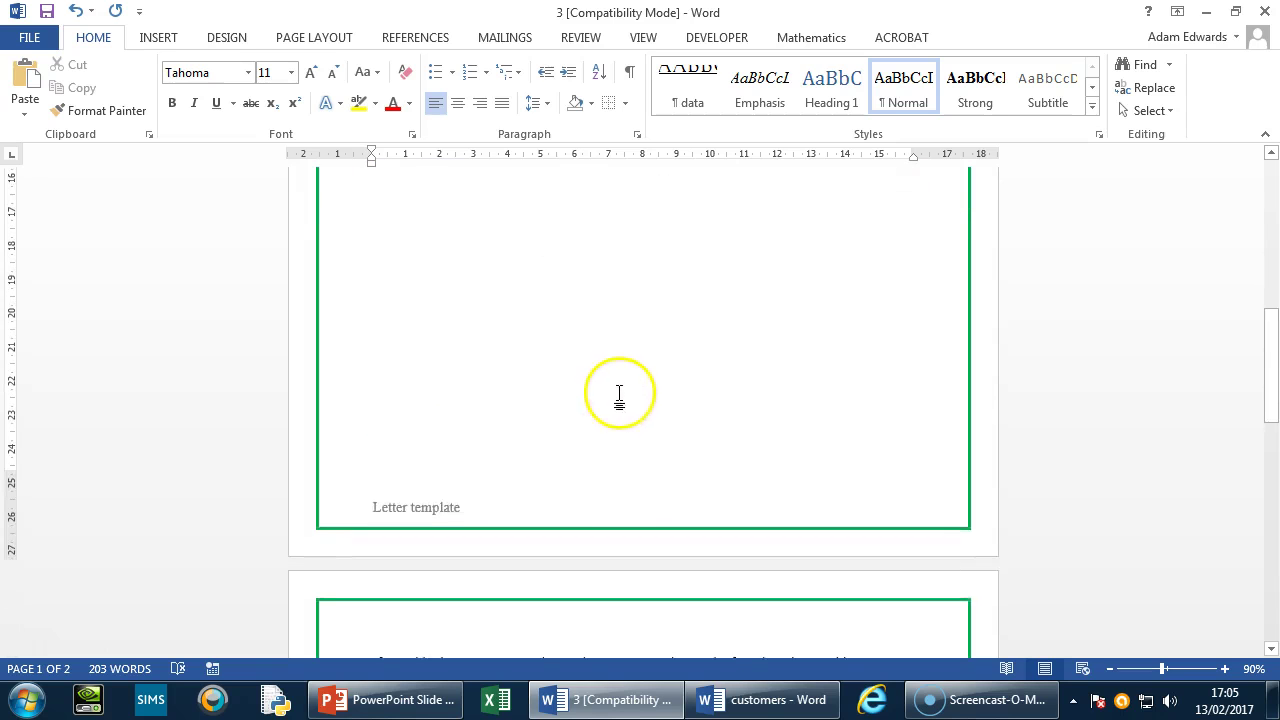
scroll(560, 470, down, 5)
click(414, 543)
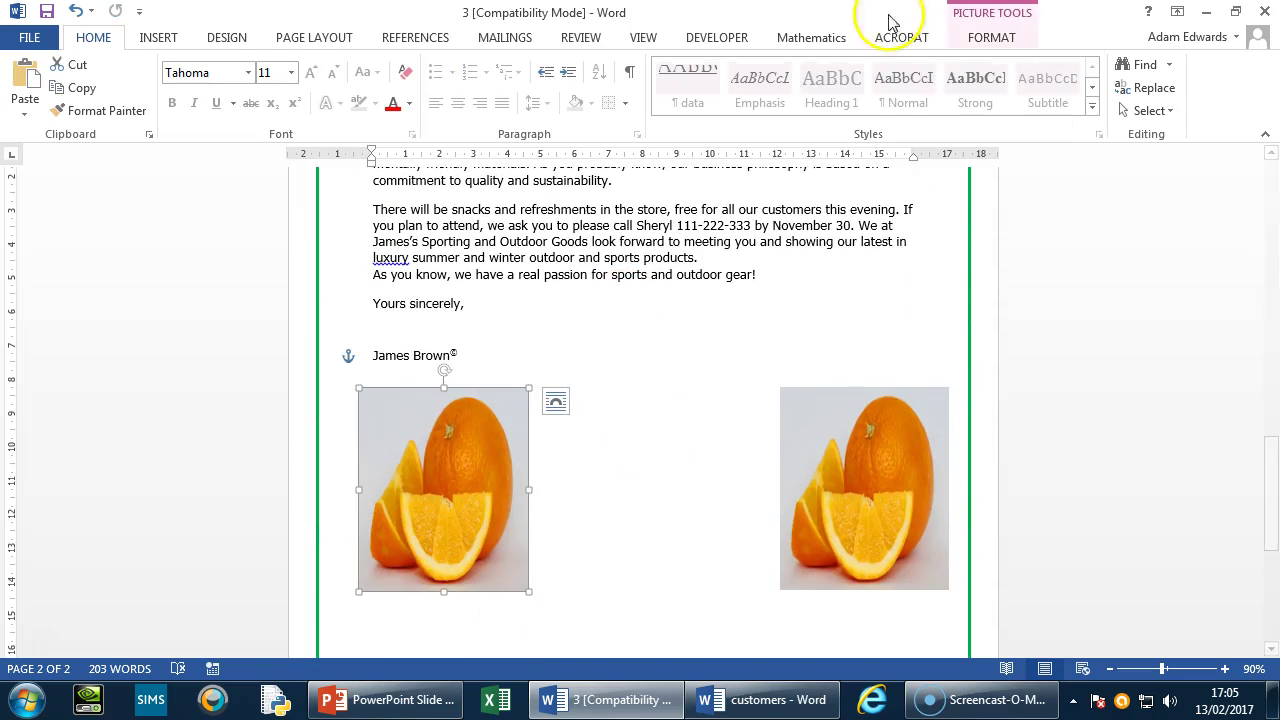
scroll(754, 323, up, 12)
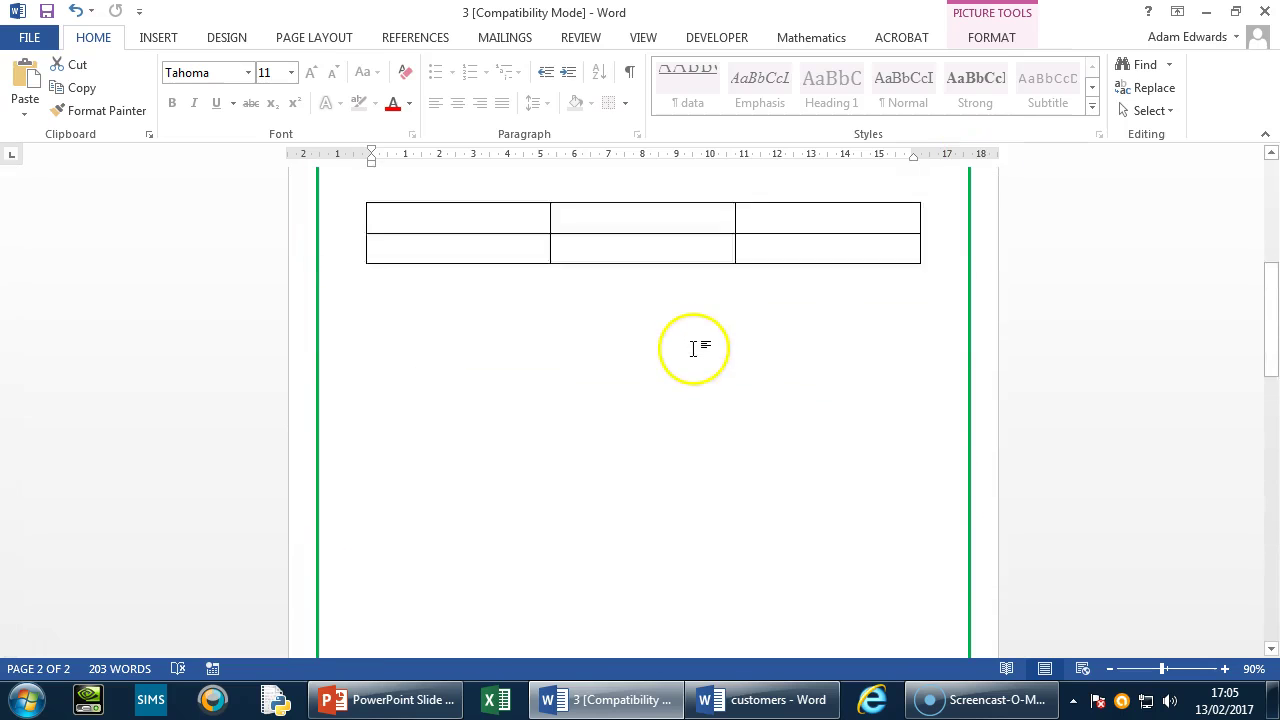
Step: Activate the table's first cell and compare the table design tools with the table layout tools
click(490, 402)
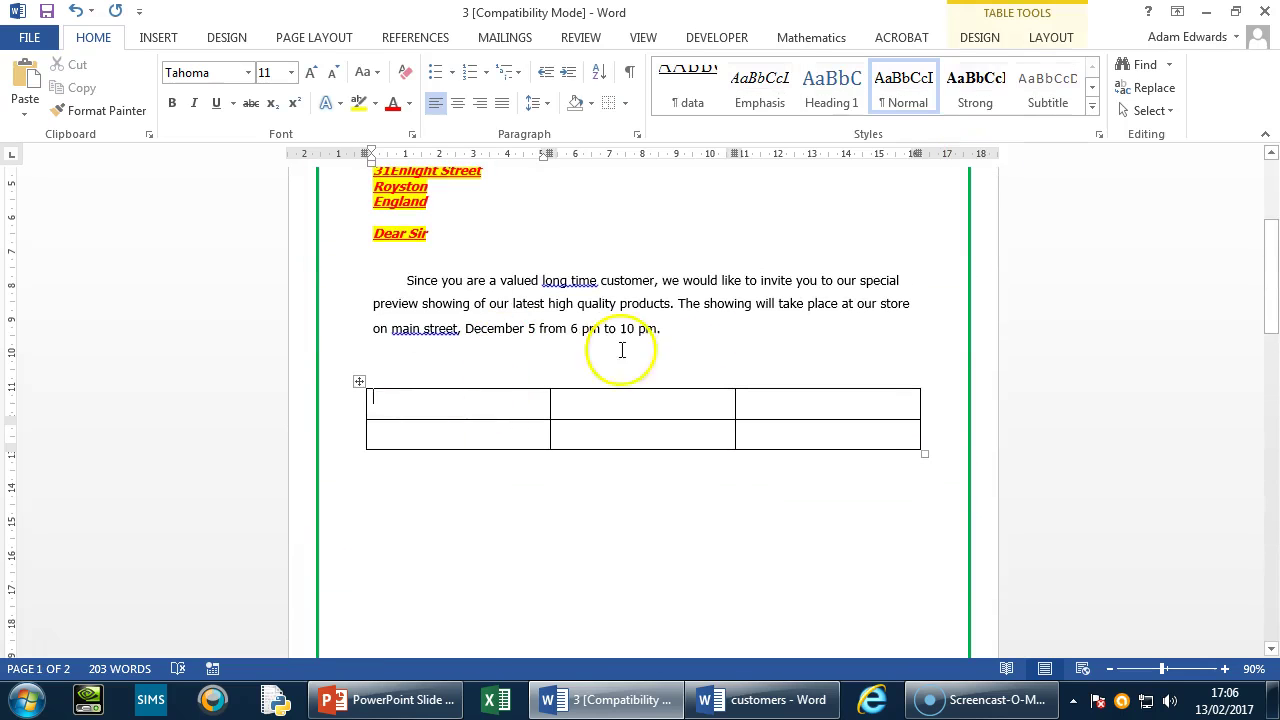
click(1043, 37)
click(975, 37)
click(1045, 37)
click(983, 37)
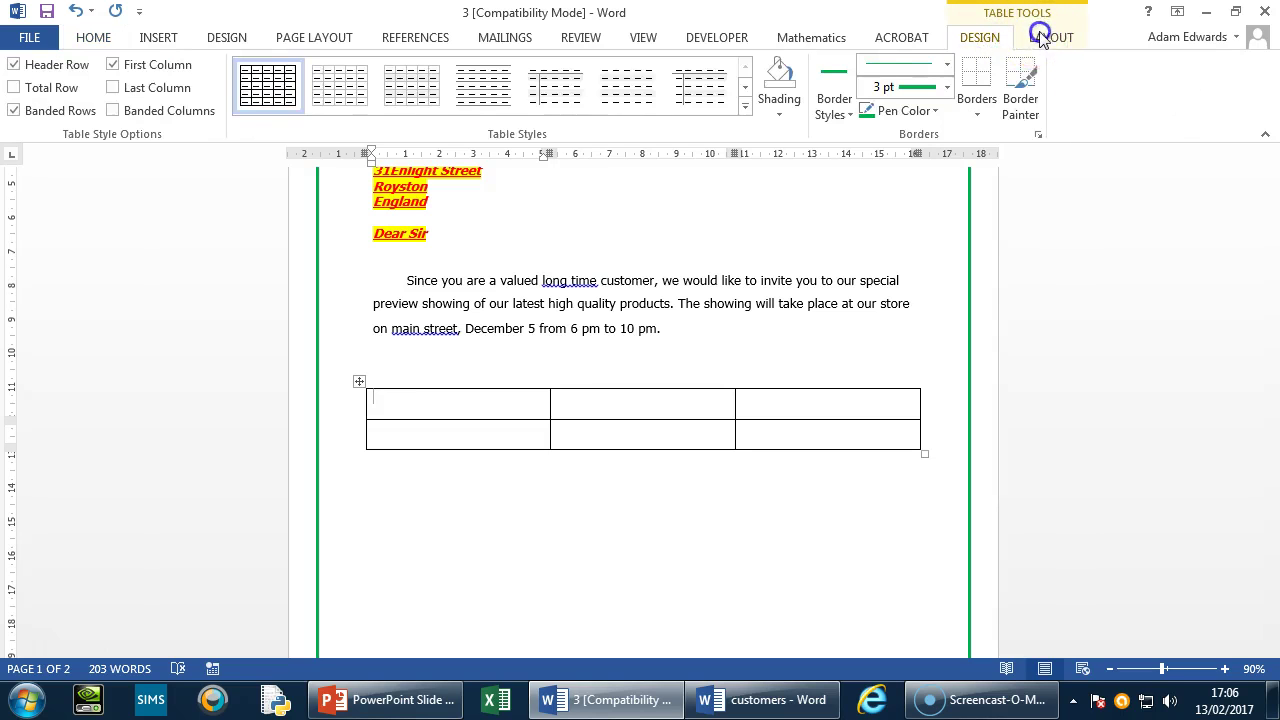
click(1041, 37)
click(978, 37)
click(1052, 37)
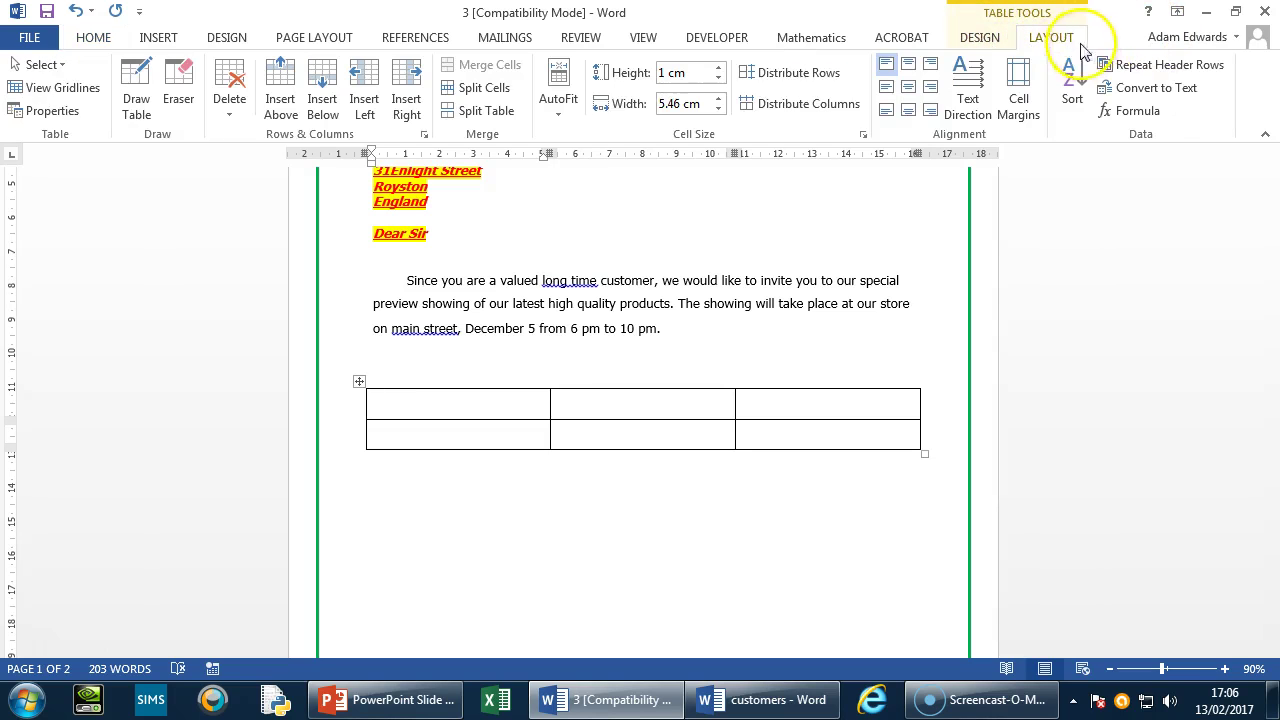
click(1000, 40)
click(1047, 45)
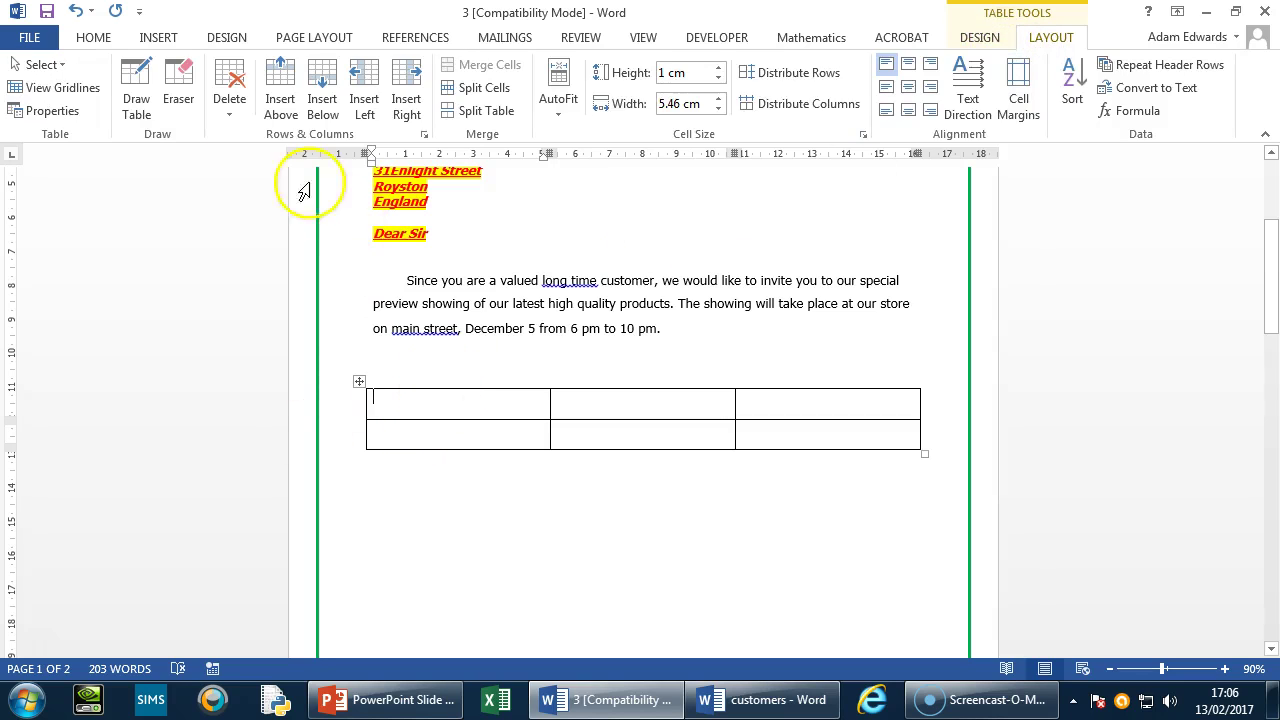
Step: Delete the second row of the table
click(459, 435)
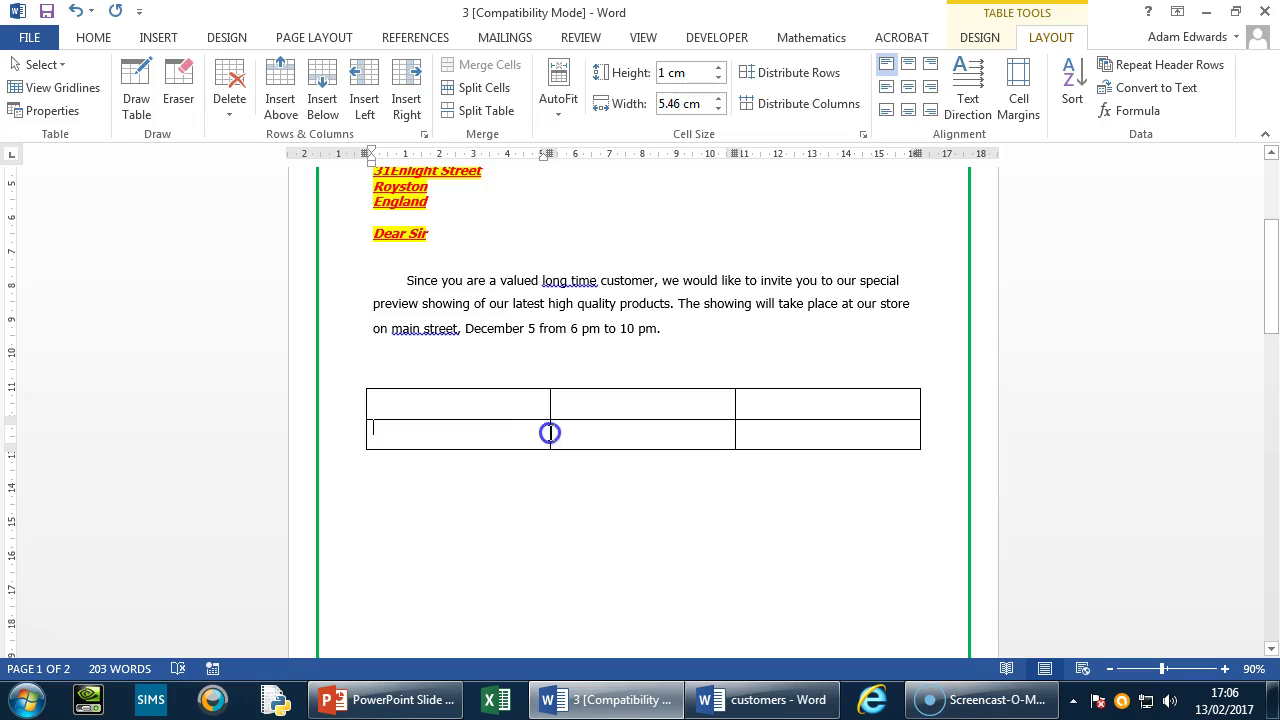
click(228, 92)
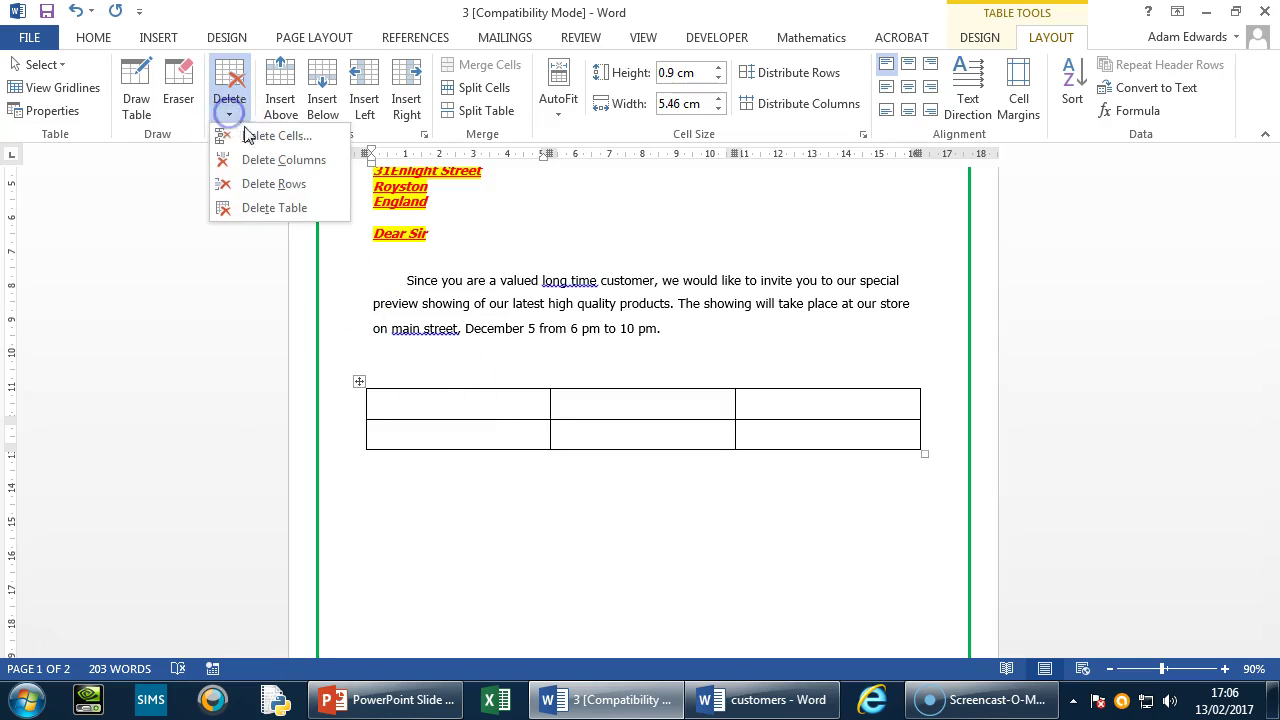
click(268, 186)
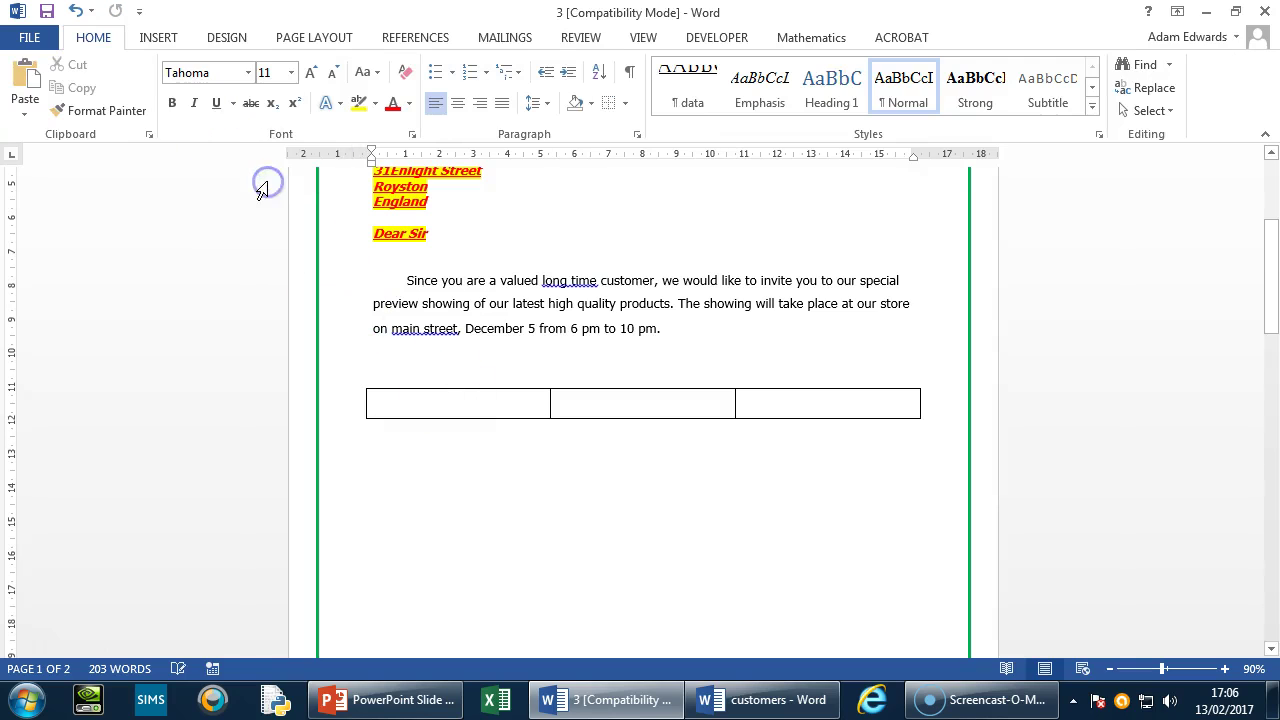
Step: Insert five rows below the table's remaining row
click(511, 389)
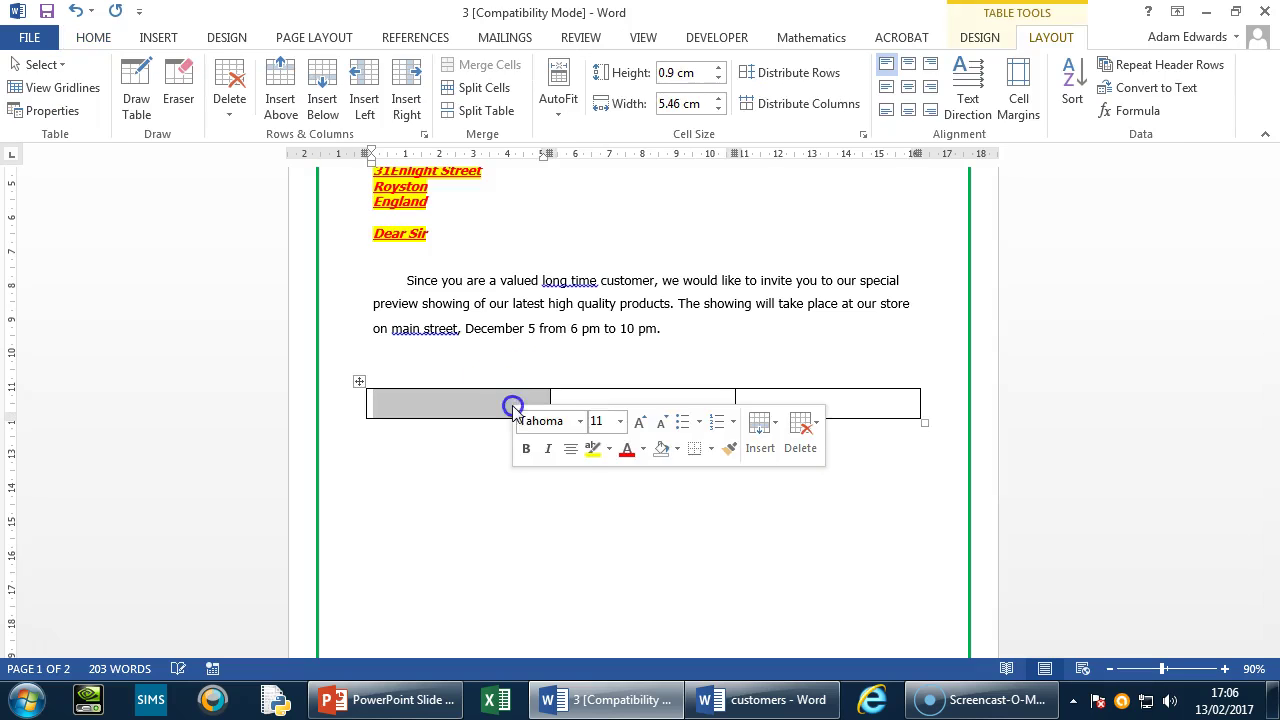
click(469, 407)
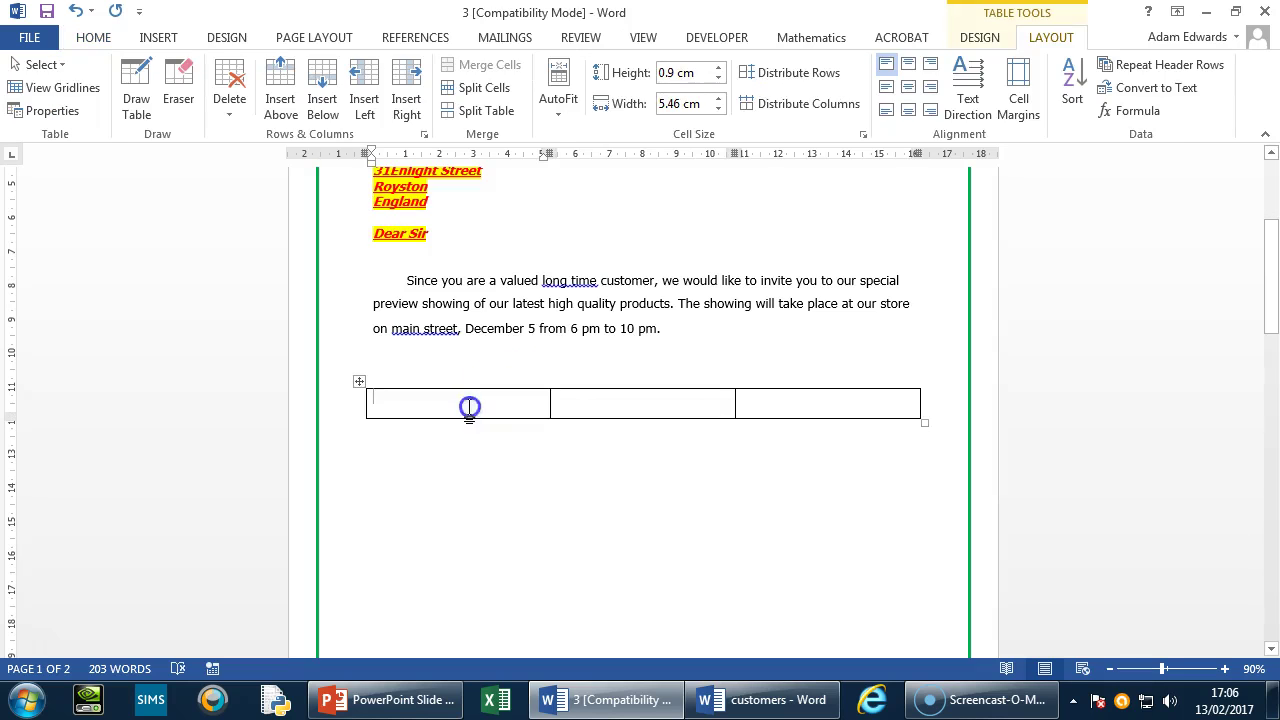
click(313, 85)
click(313, 85)
click(313, 85)
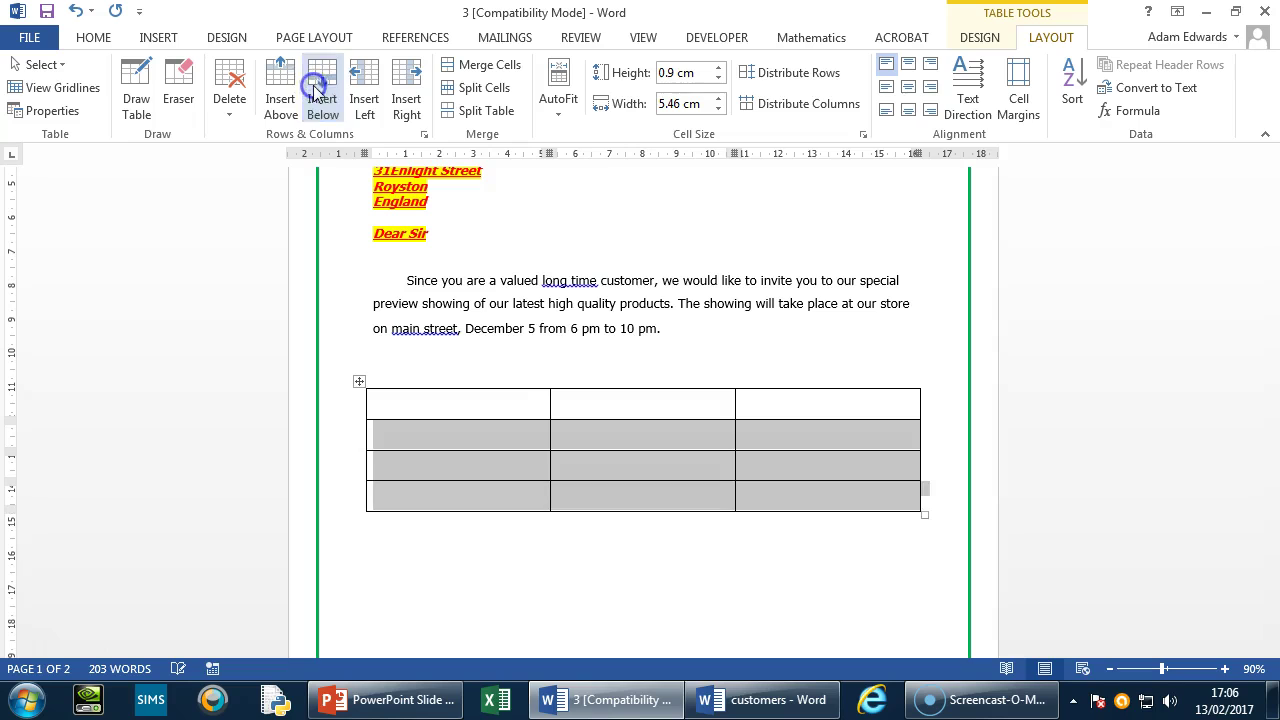
click(313, 85)
click(313, 85)
Step: Insert six columns to the left of the table's existing three columns
click(372, 86)
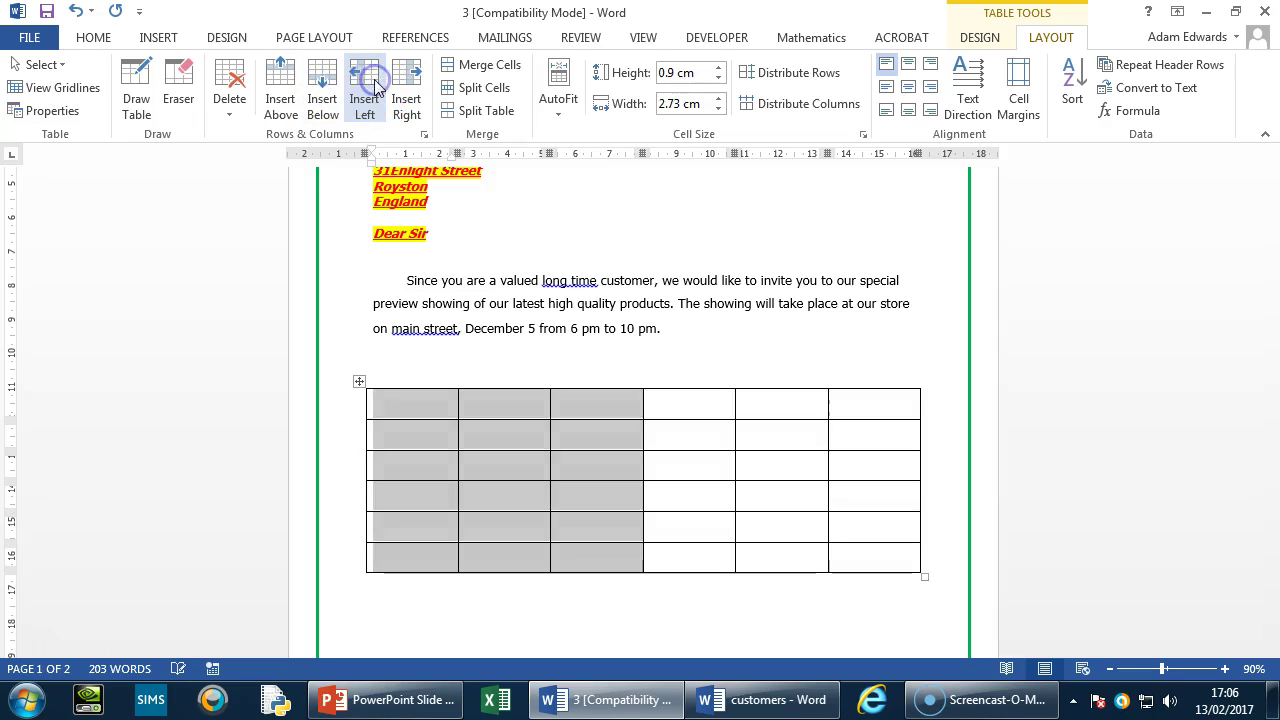
click(372, 86)
click(690, 555)
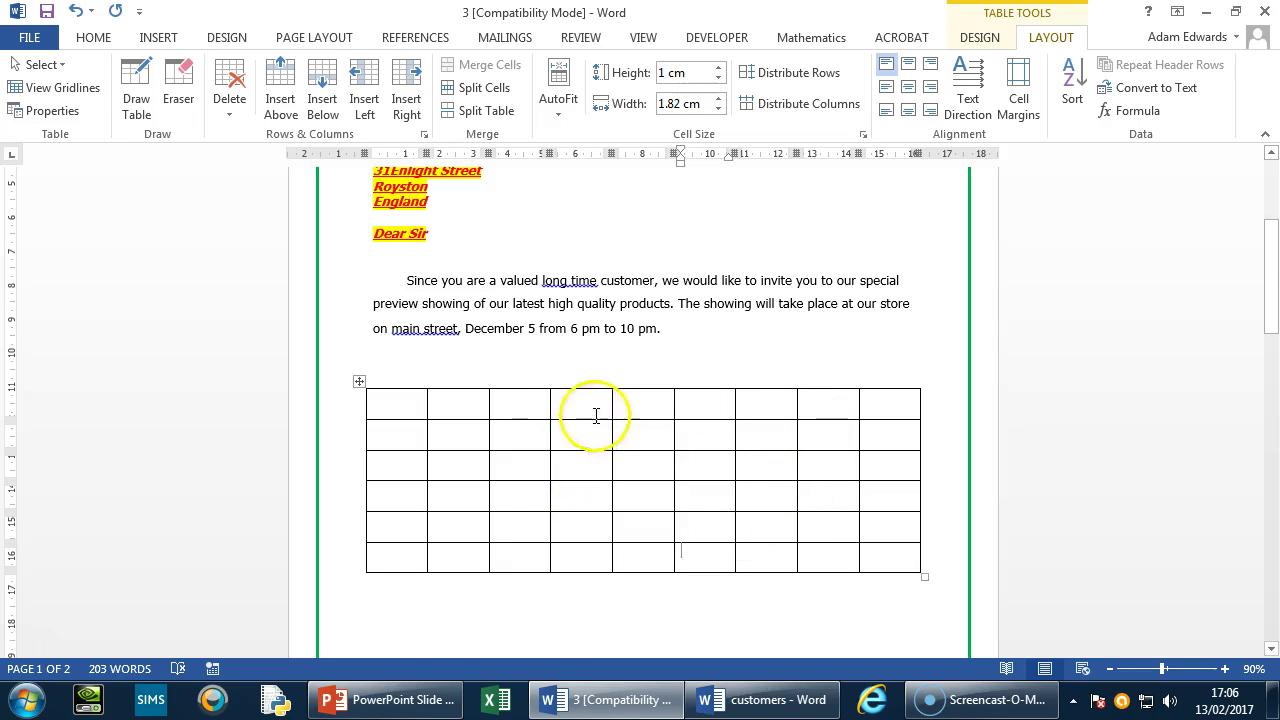
Step: Merge the fourth and fifth cells of the table's first row, and merge the whole second row into one cell
drag(600, 409, 623, 403)
click(489, 64)
drag(574, 500, 641, 500)
drag(420, 434, 867, 440)
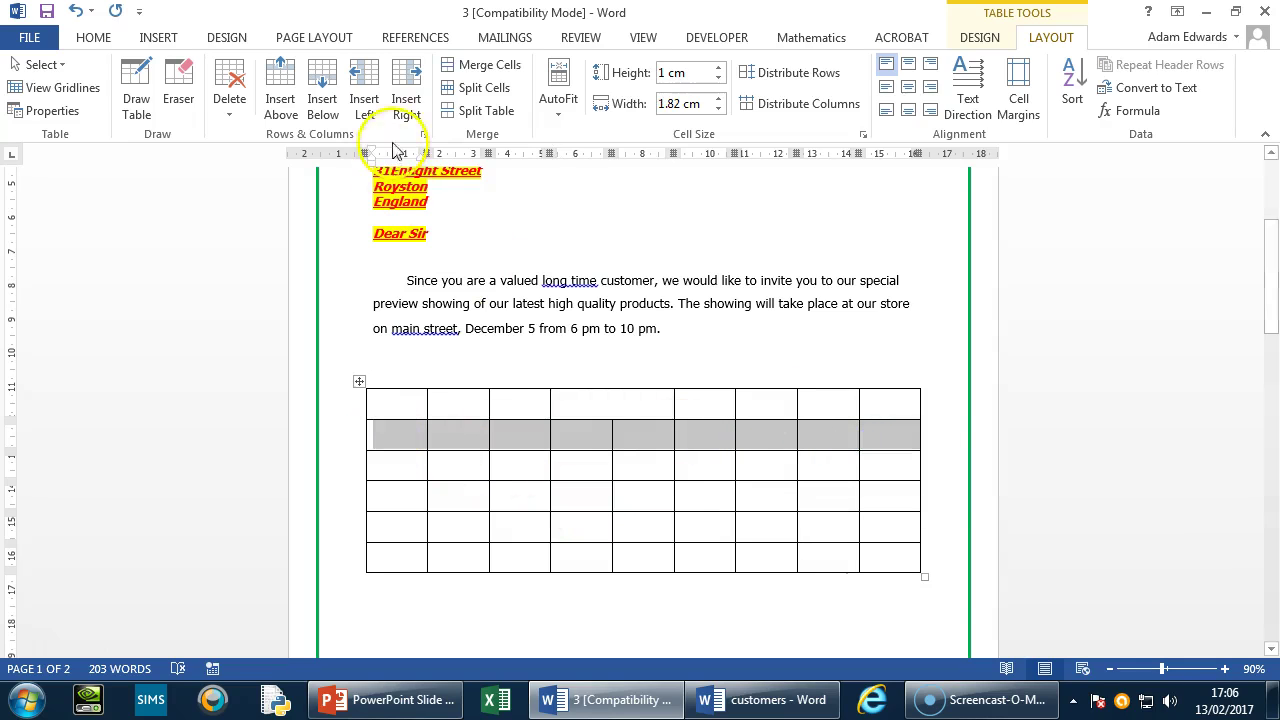
click(488, 66)
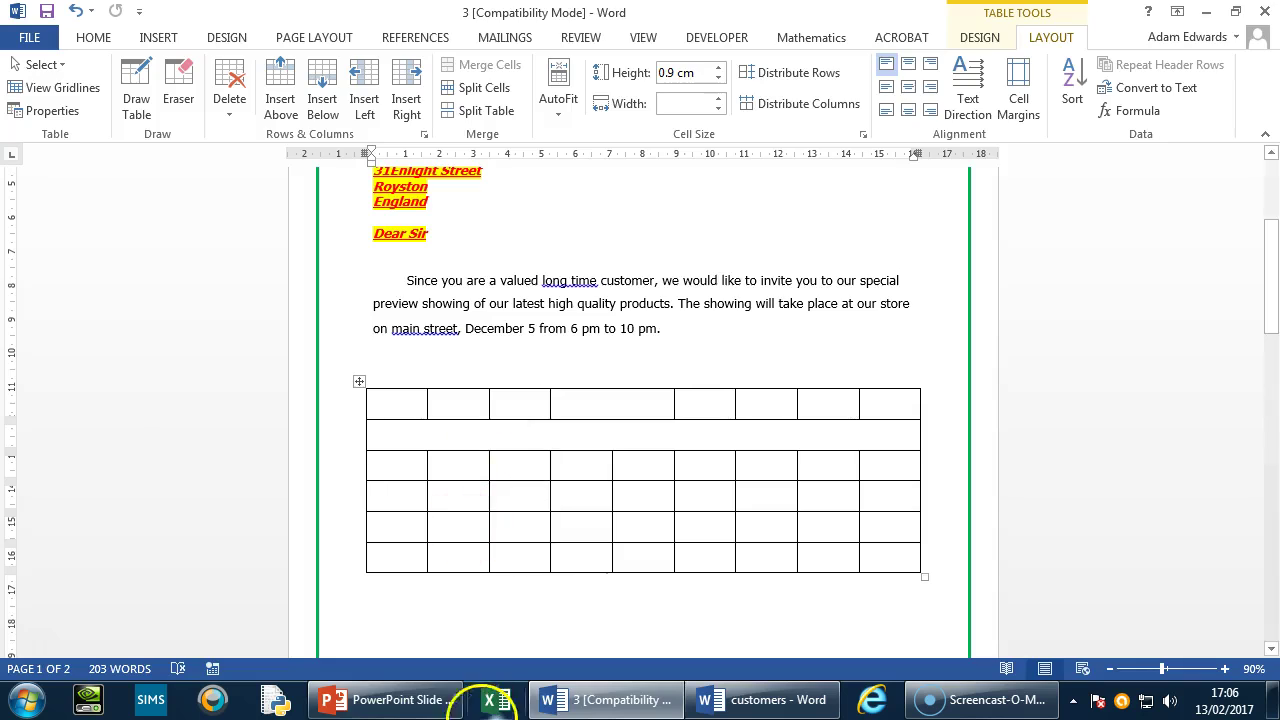
Step: Check the "Key Words / Areas Identified As" slide in PowerPoint and the customers document in Word, and return to the letter
click(392, 699)
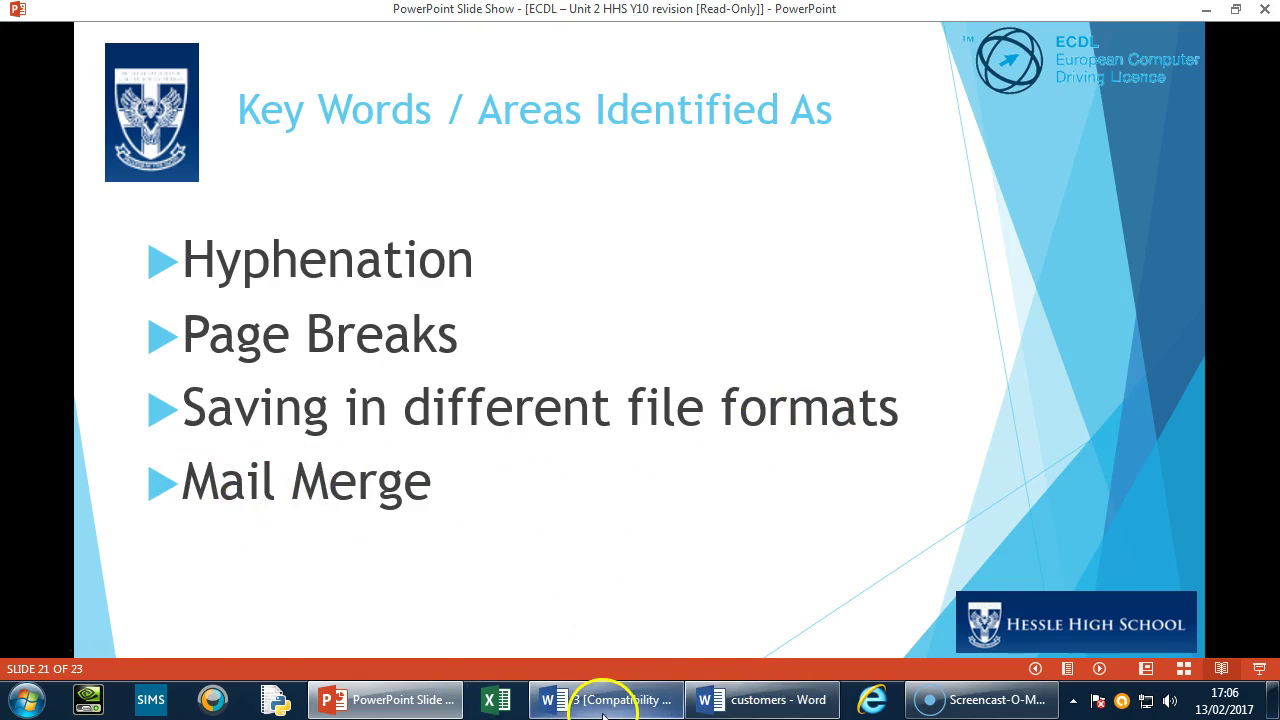
mouse_move(609, 708)
click(760, 700)
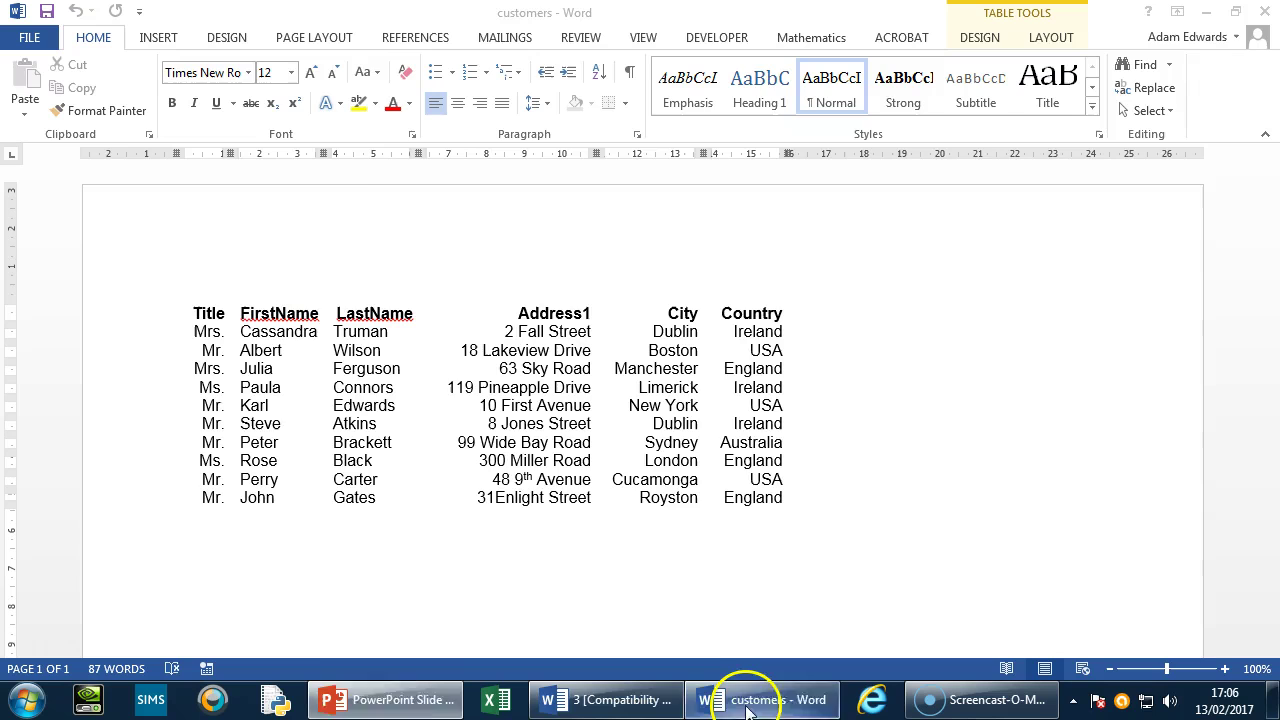
click(620, 700)
Step: Look over the letter from its heading and address block to the table, and switch to the customers document
scroll(644, 287, up, 3)
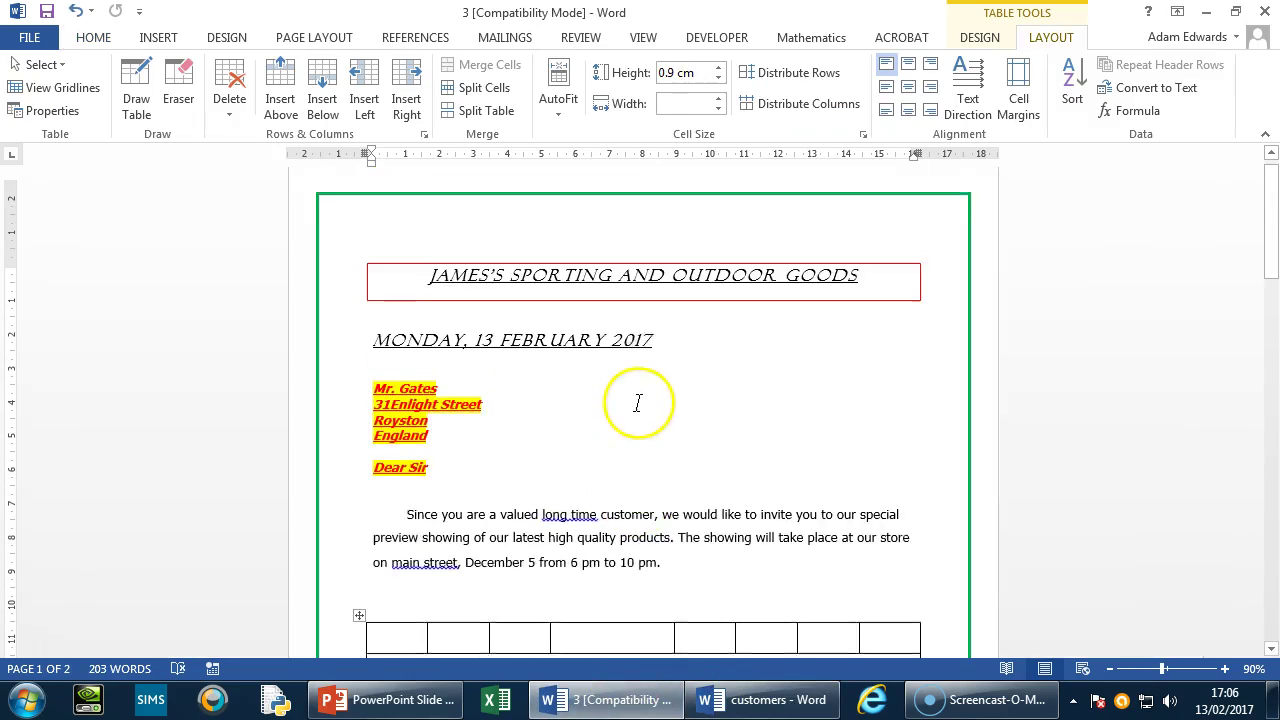
scroll(731, 423, down, 6)
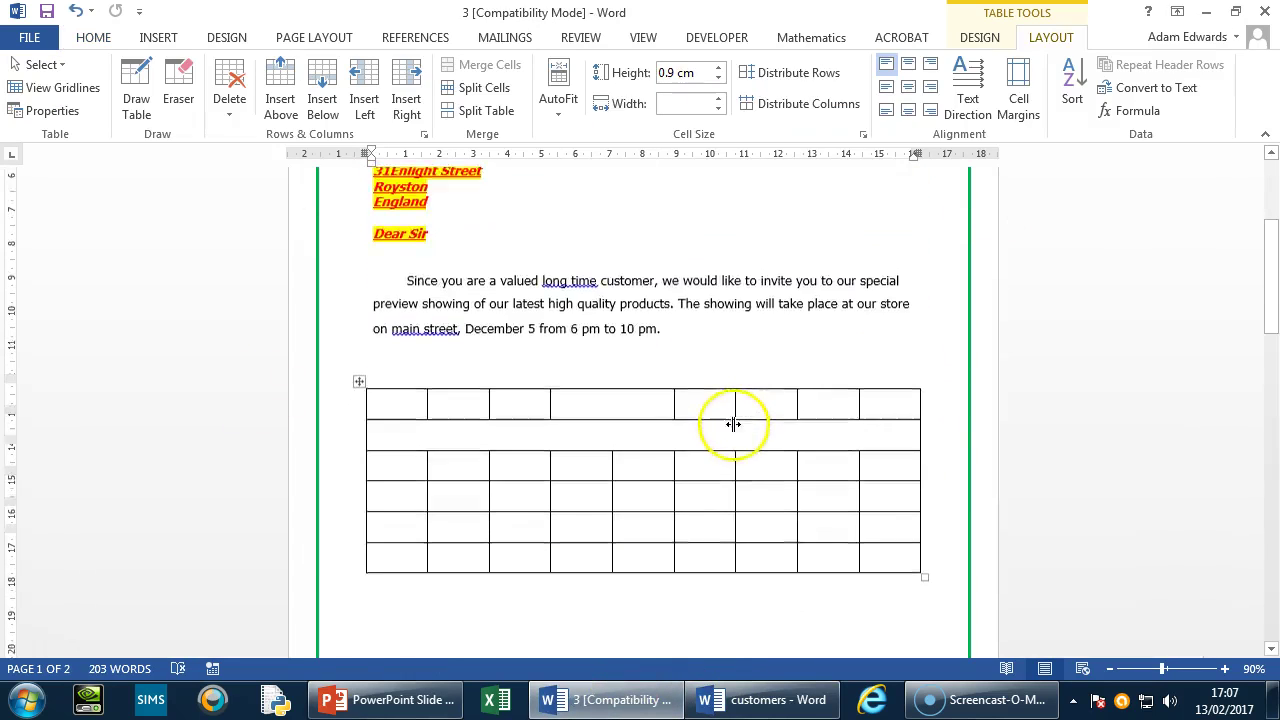
scroll(710, 430, up, 3)
mouse_move(677, 375)
scroll(680, 380, up, 3)
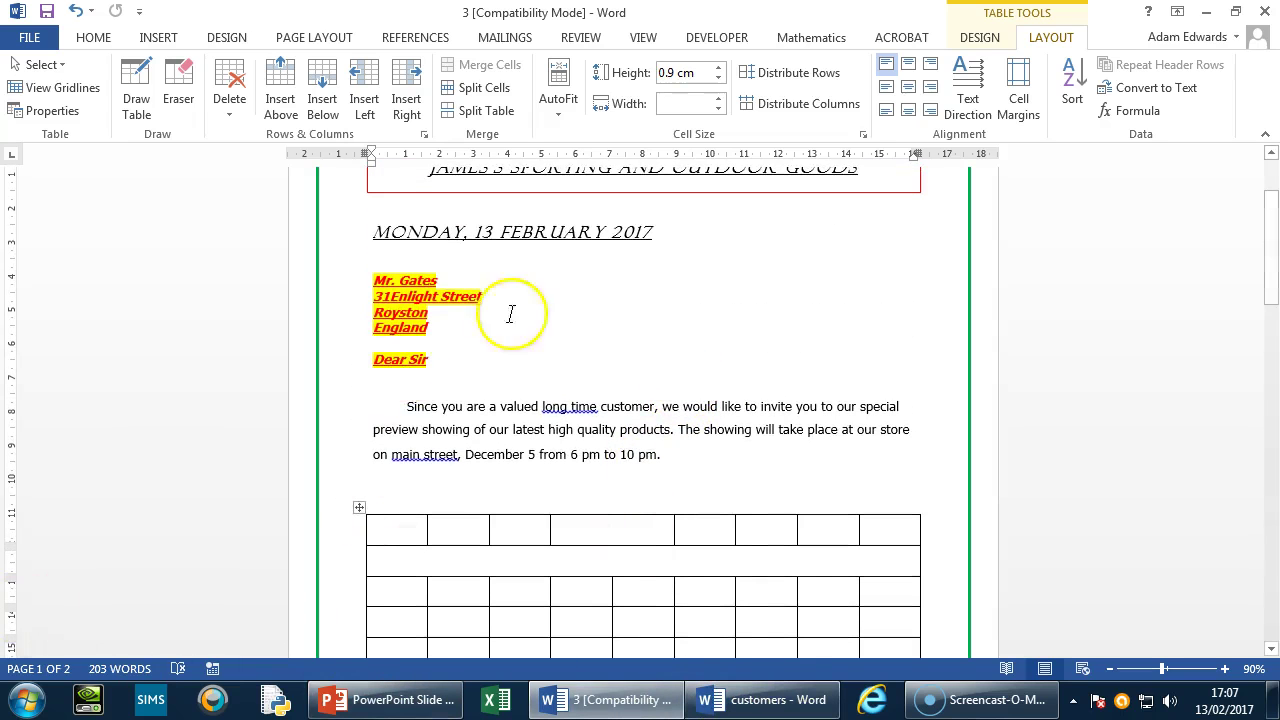
scroll(706, 443, up, 2)
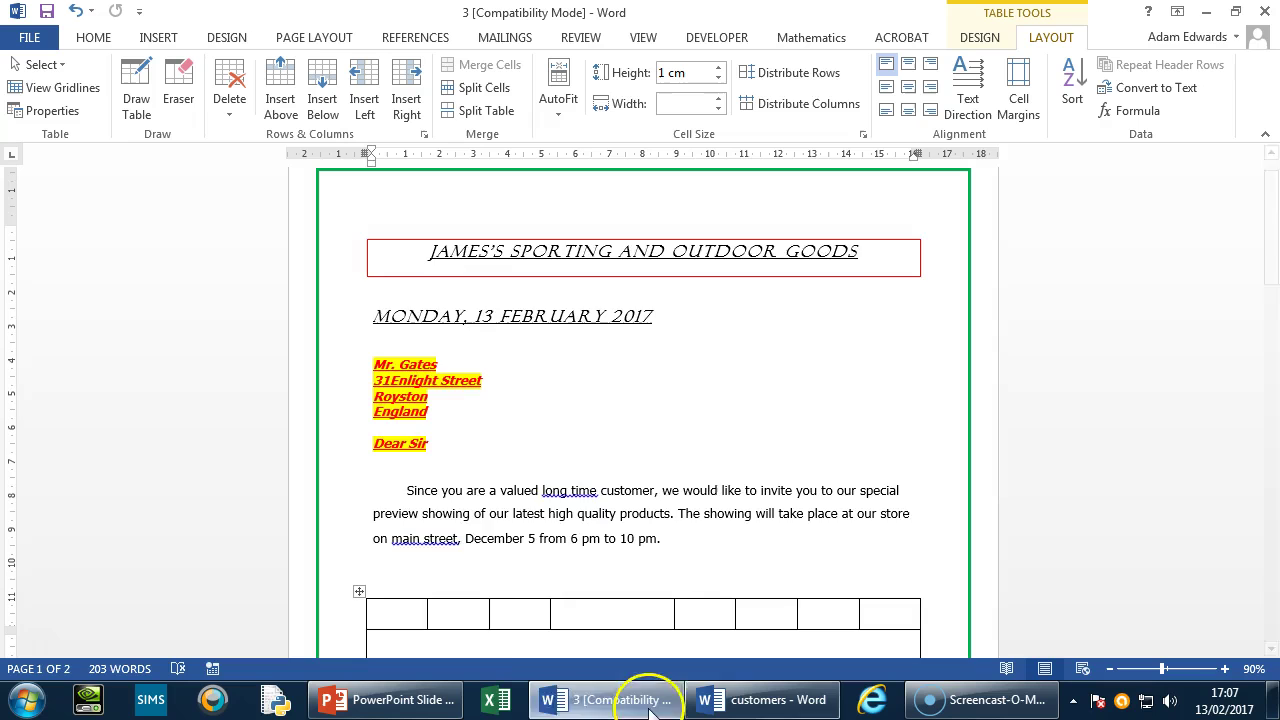
scroll(666, 405, down, 4)
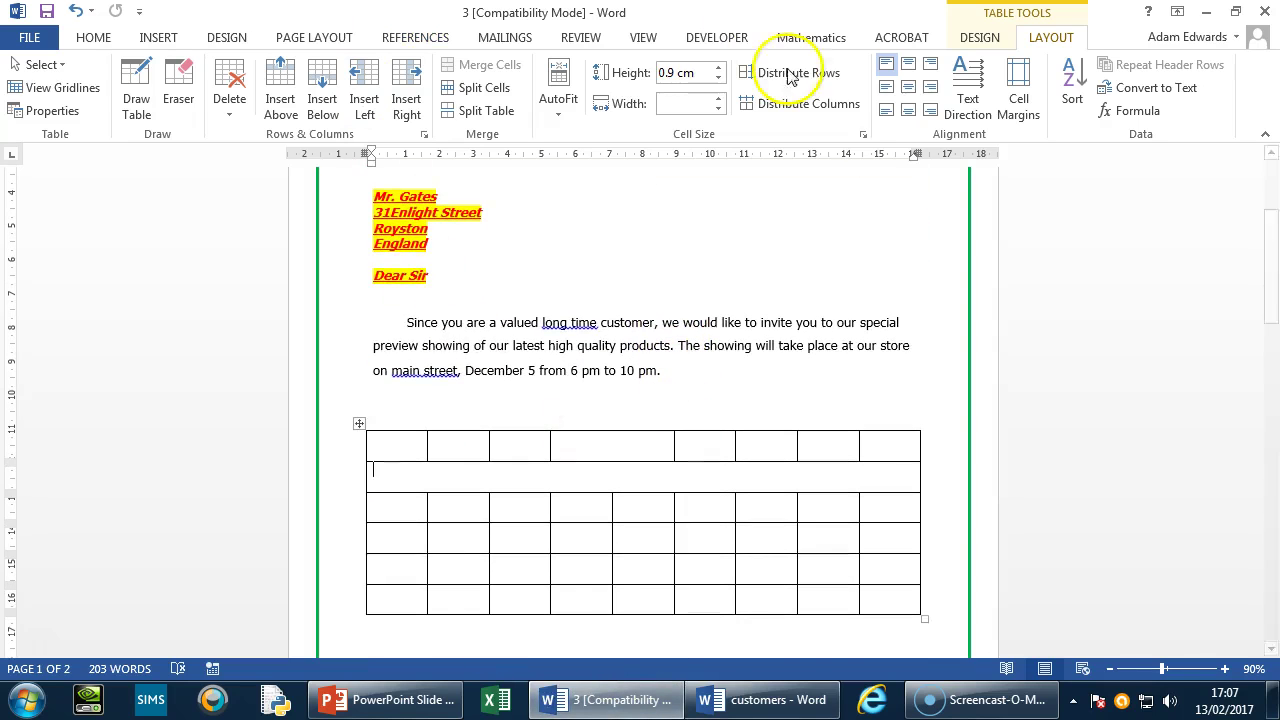
mouse_move(789, 702)
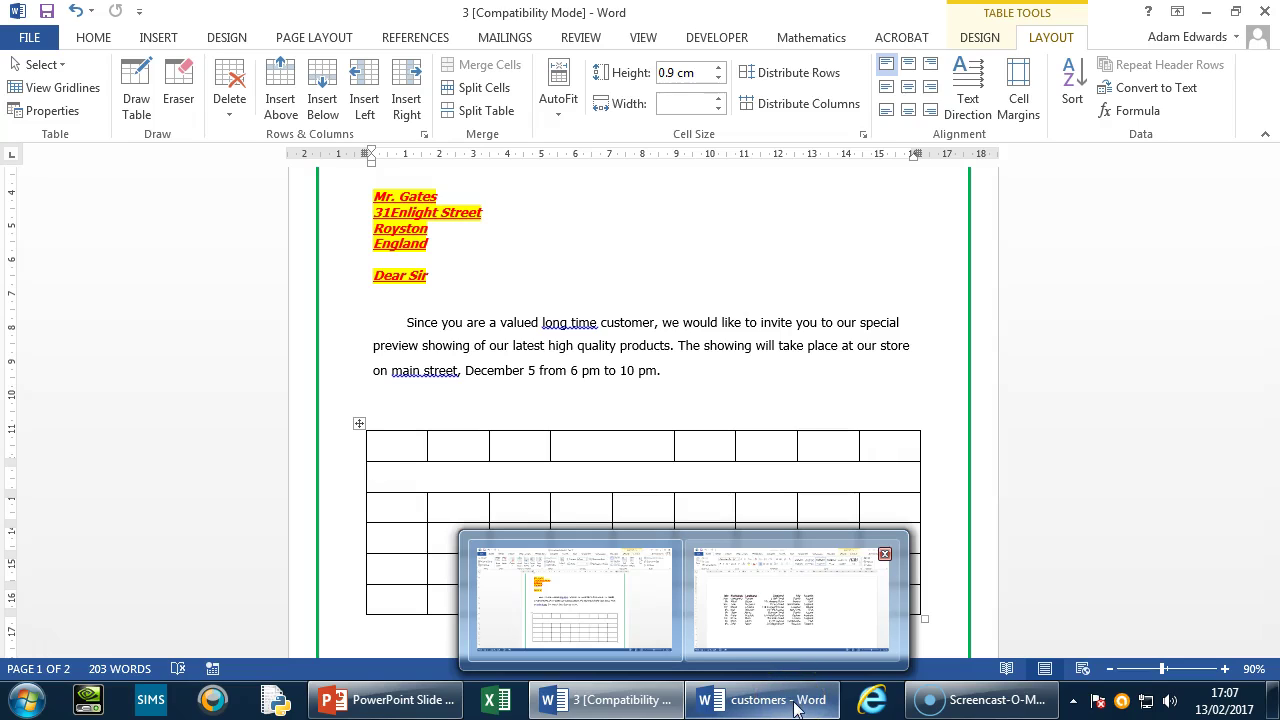
click(796, 708)
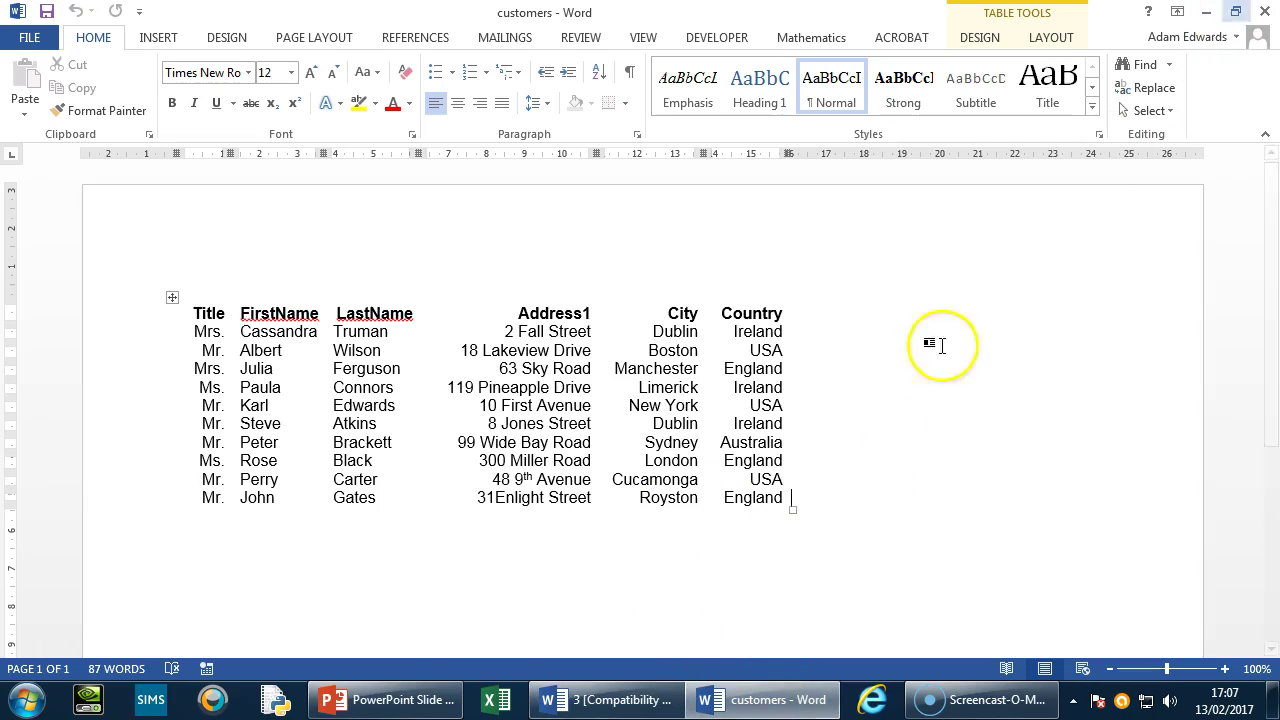